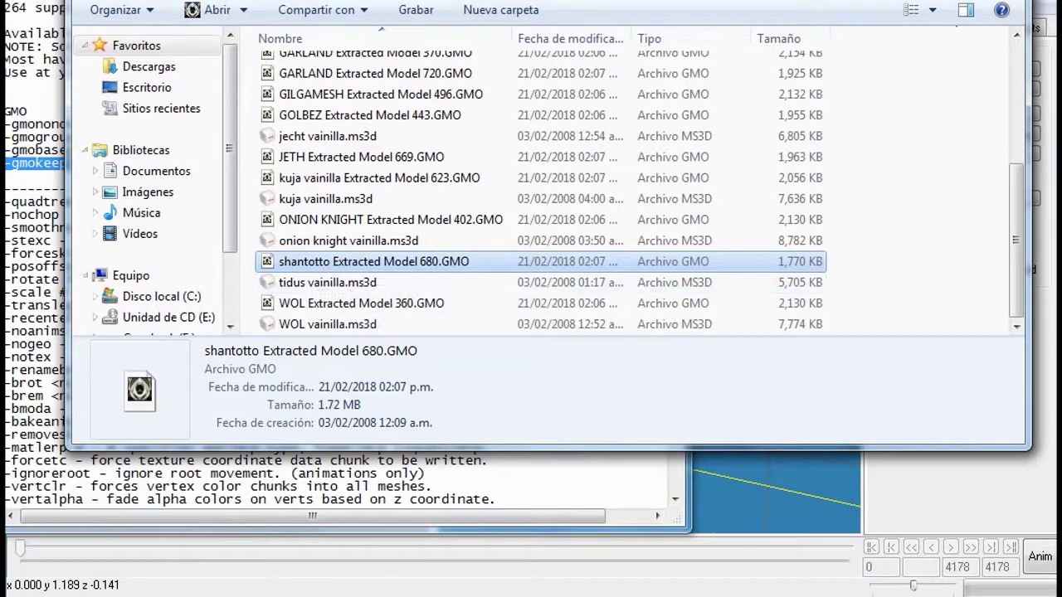
Switch to Noesis with shantotto Extracted Model 680.GMO open and pause the model's animation
click(58, 3)
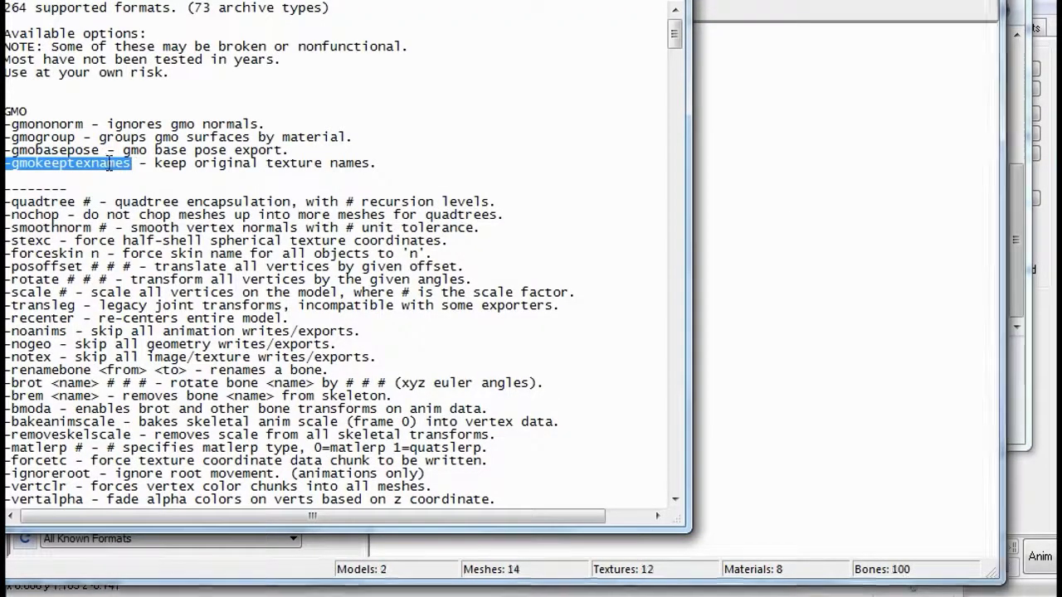
click(309, 262)
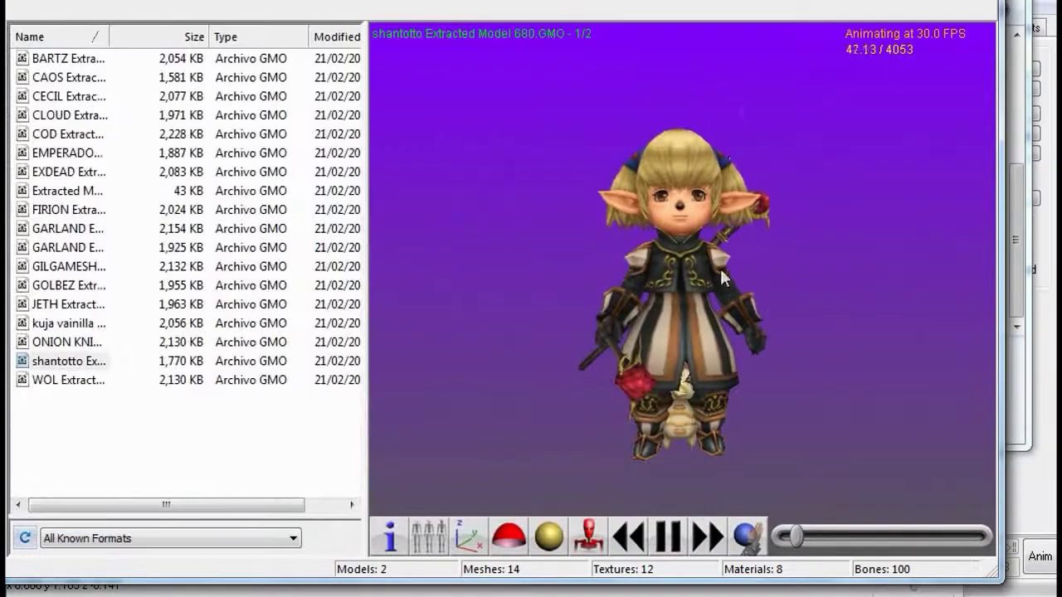
key(F8)
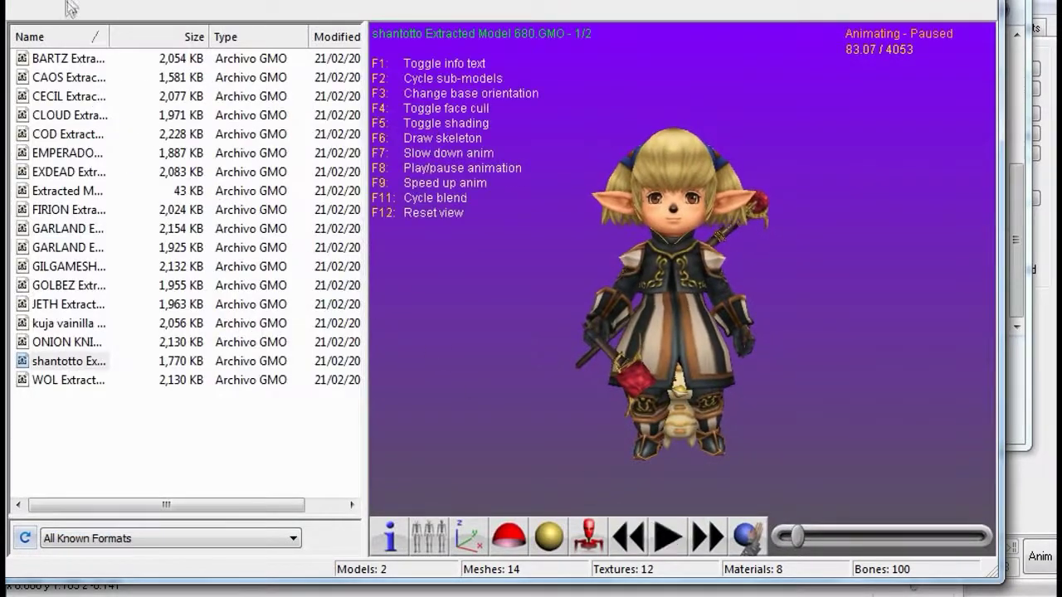
Copy the -gmokeeptexnames option from the list of GMO export options and return to Noesis
key(alt+Tab)
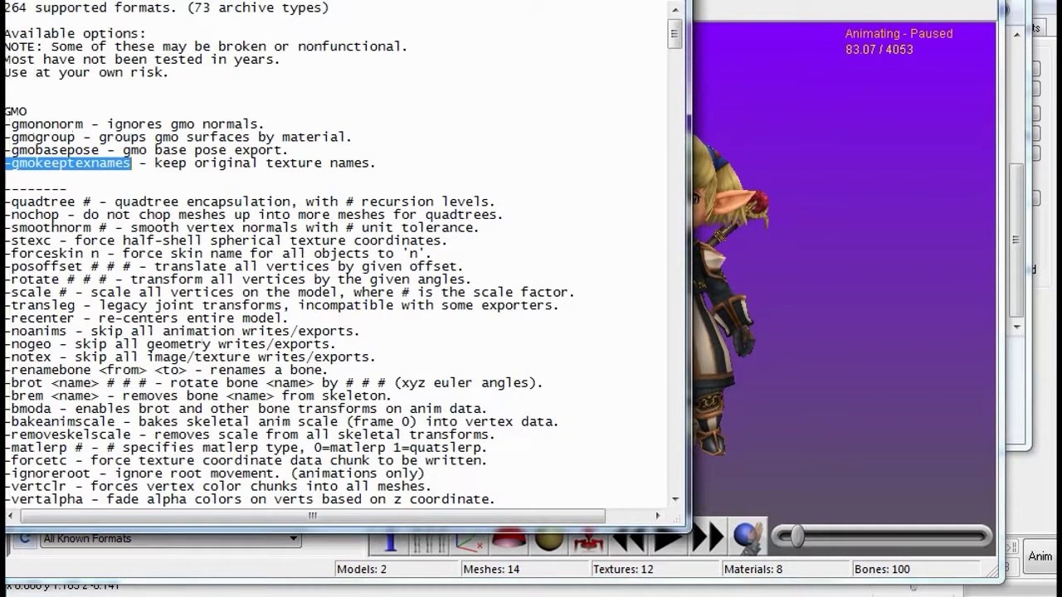
right_click(93, 169)
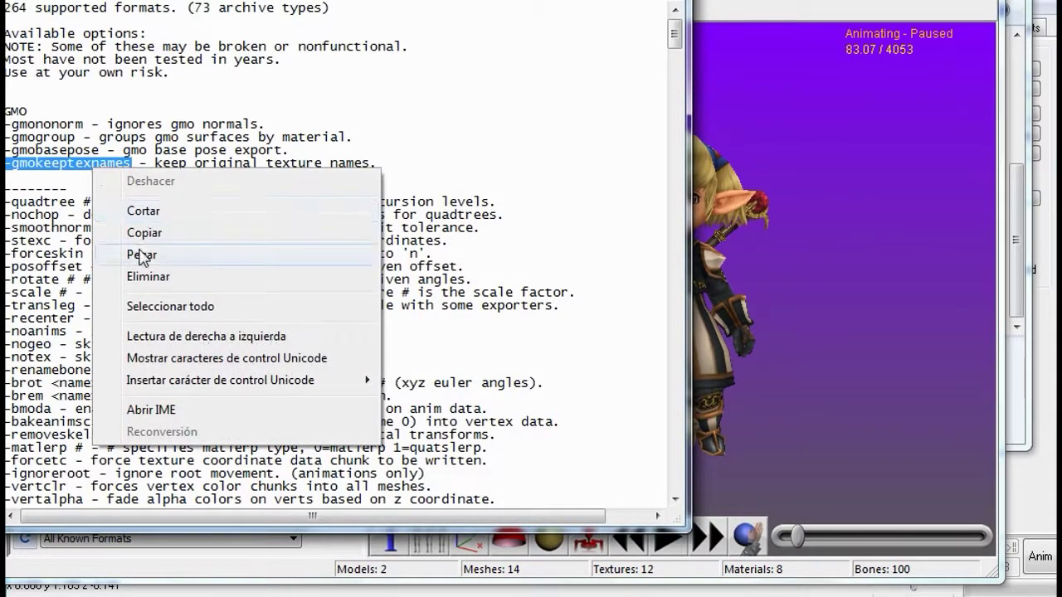
click(145, 235)
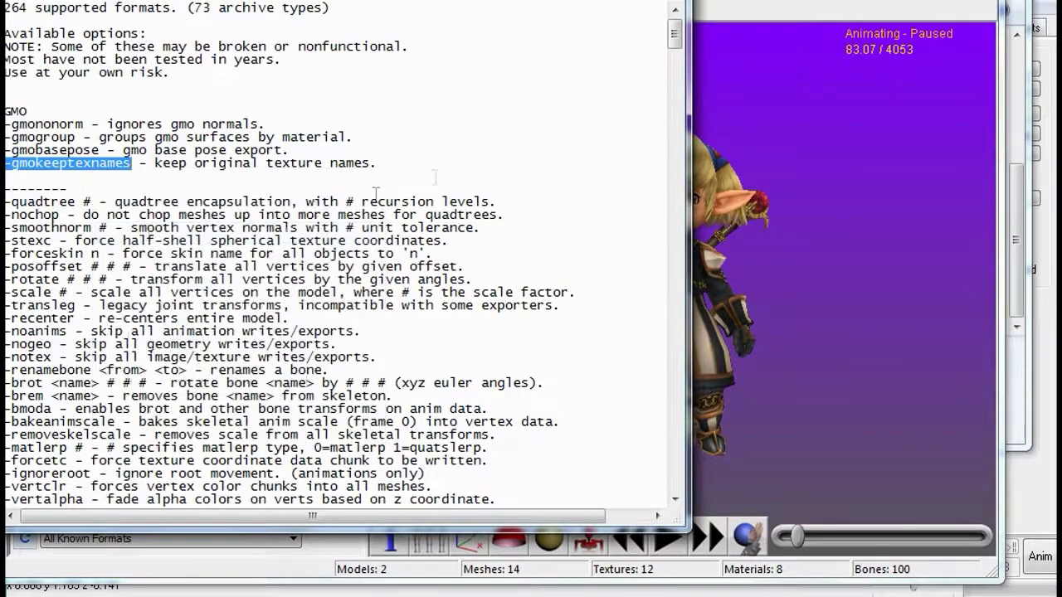
click(718, 7)
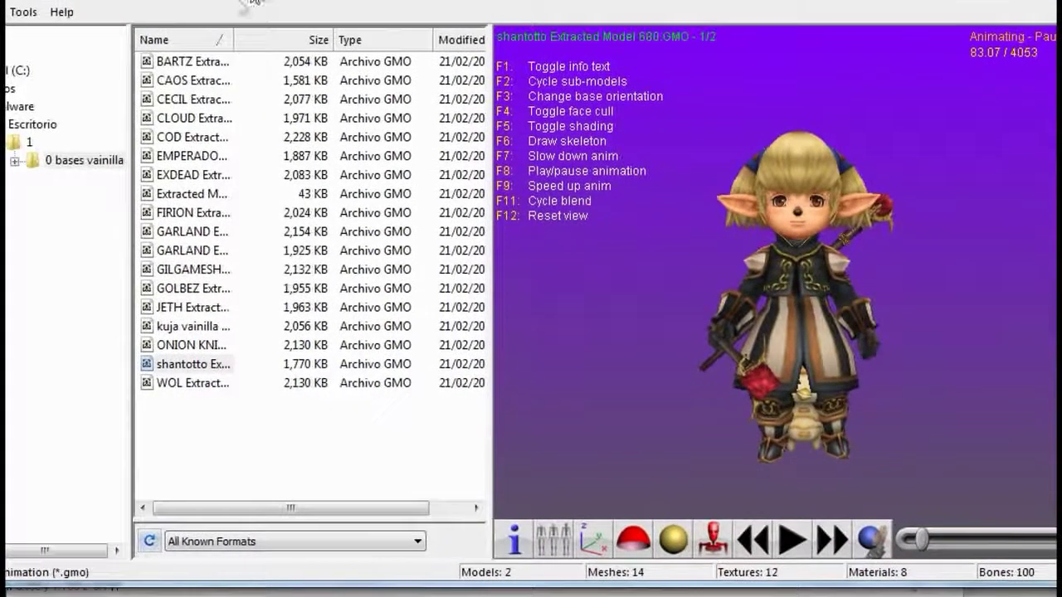
key(F1)
drag(132, 66, 18, 65)
key(F1)
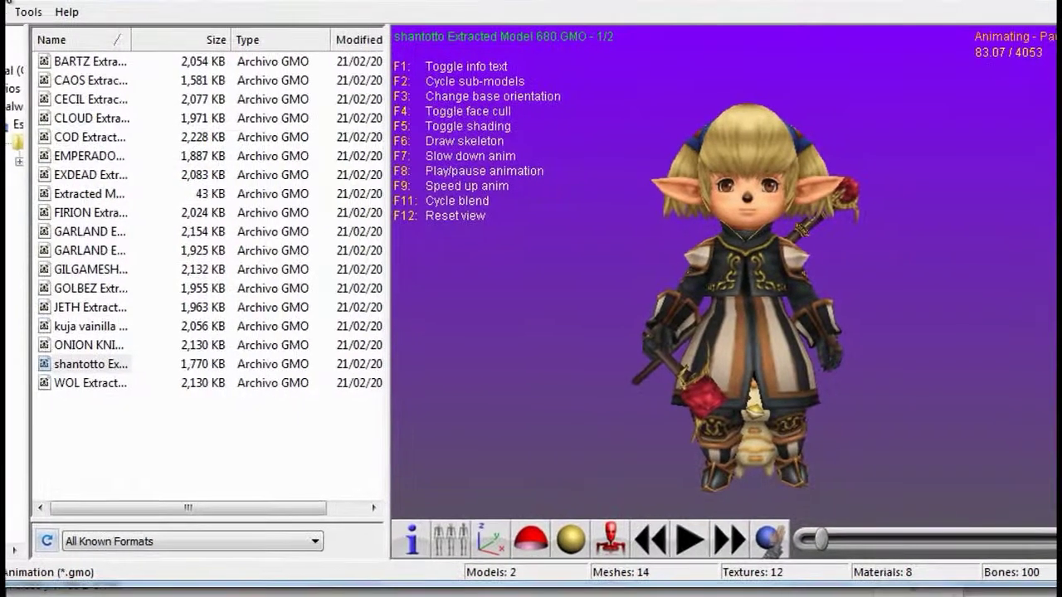
key(F1)
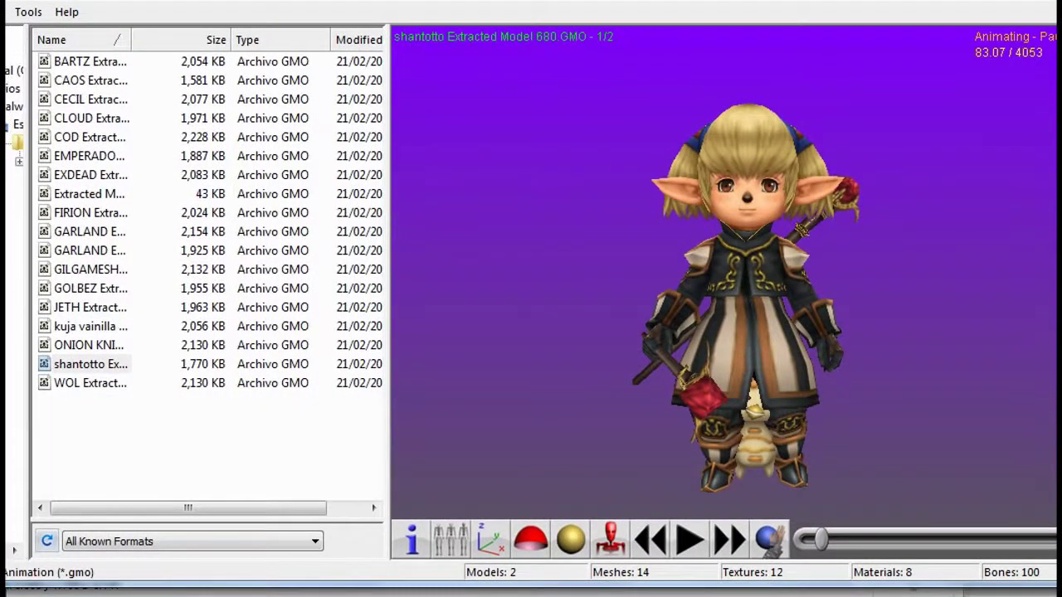
key(F1)
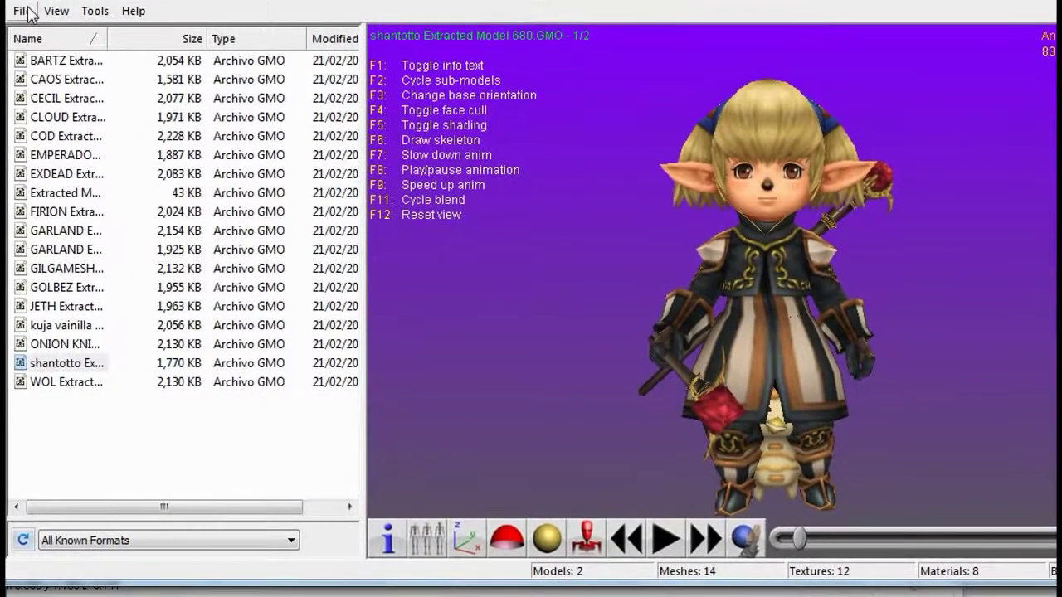
Set up an export of the shantotto model with Rotate 90 enabled and .smd - Valve SMD as the main output type
click(22, 11)
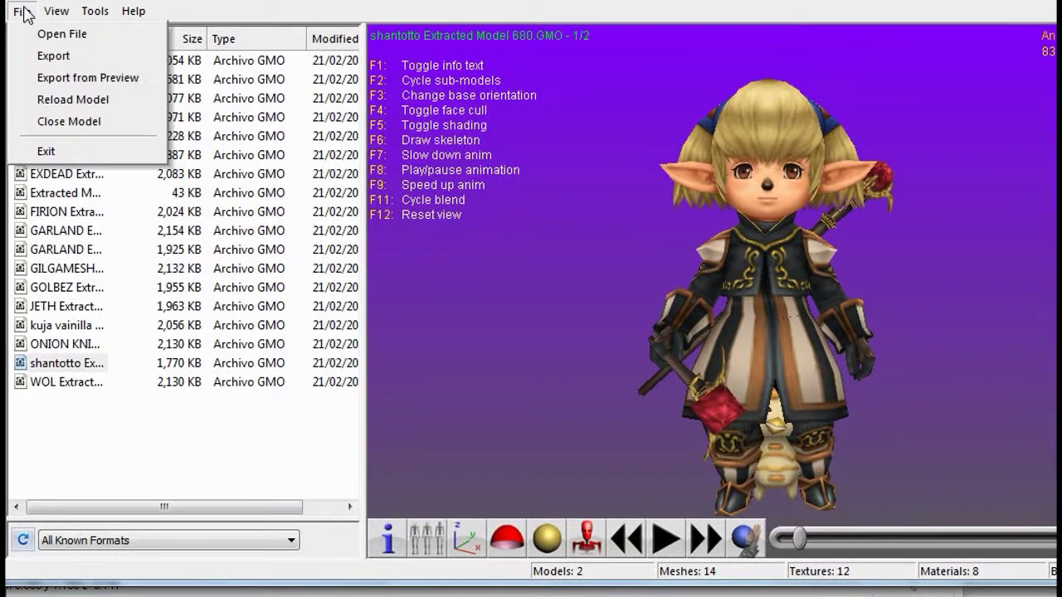
click(54, 57)
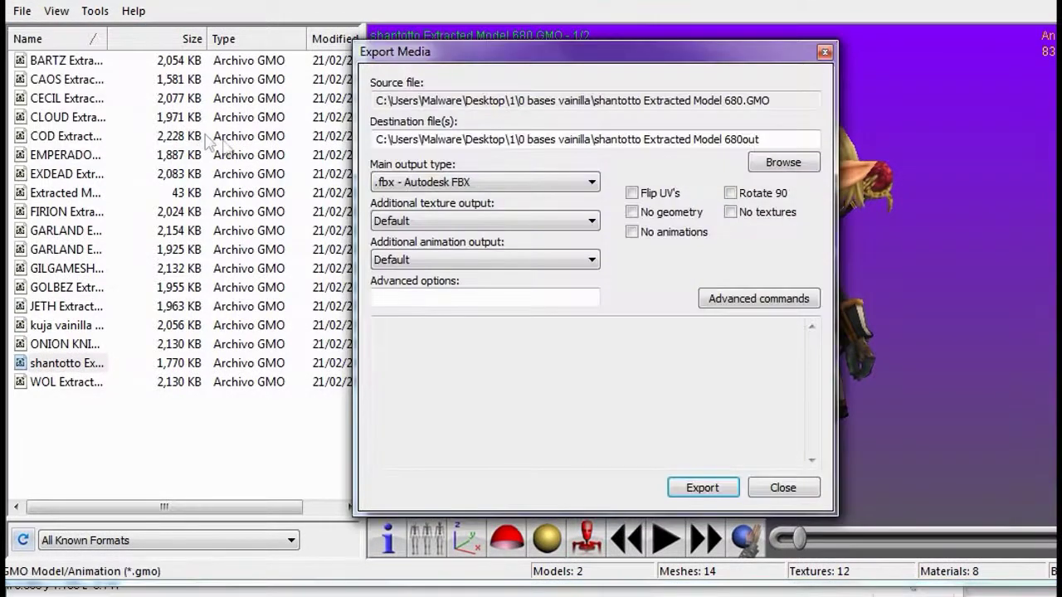
click(730, 194)
click(581, 182)
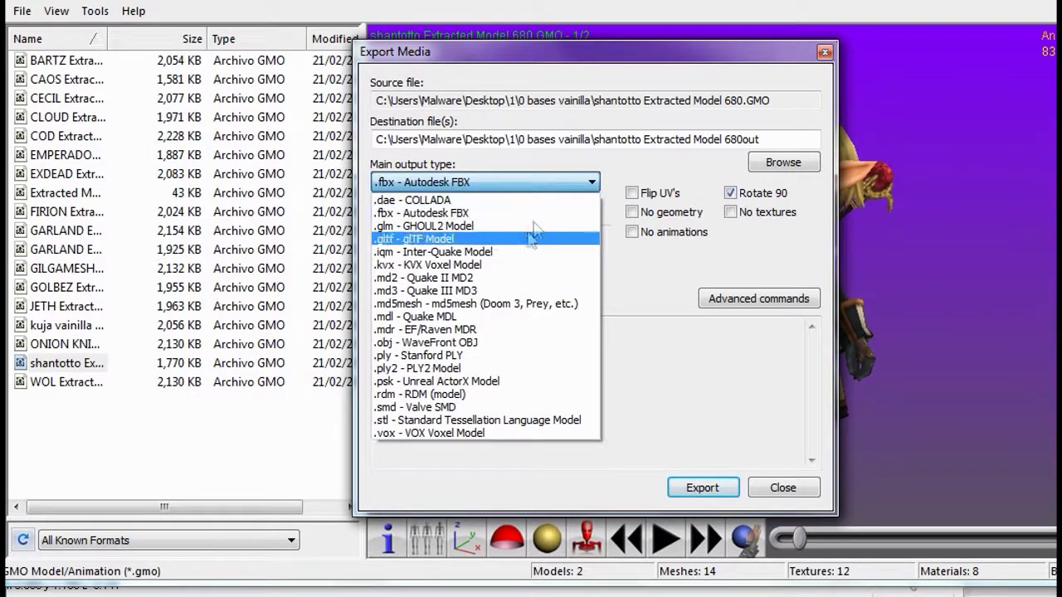
click(456, 407)
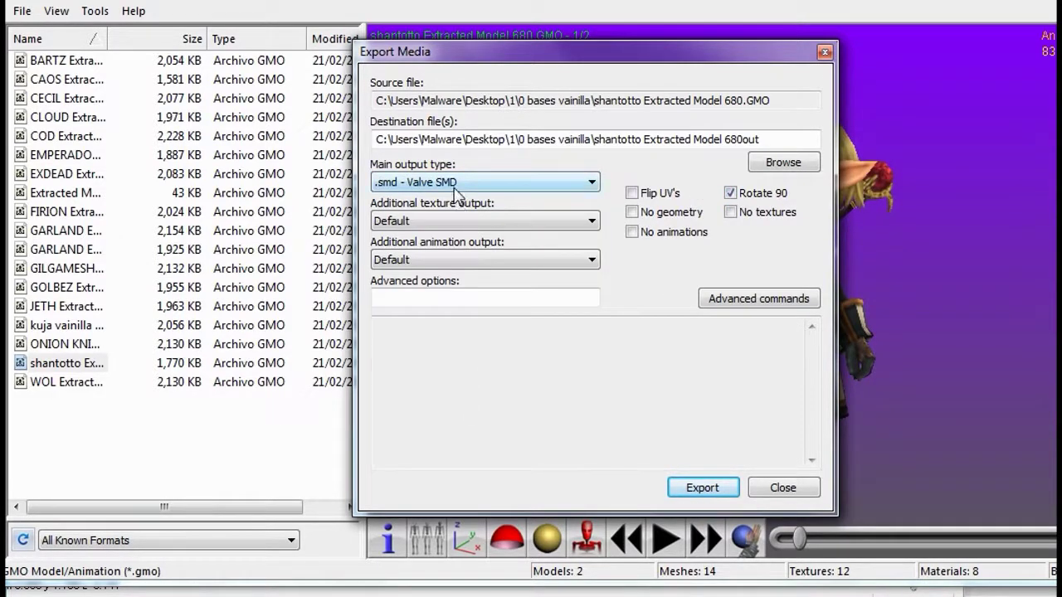
Paste -gmokeeptexnames into the advanced options, export the model and close the export dialog
click(501, 298)
right_click(501, 300)
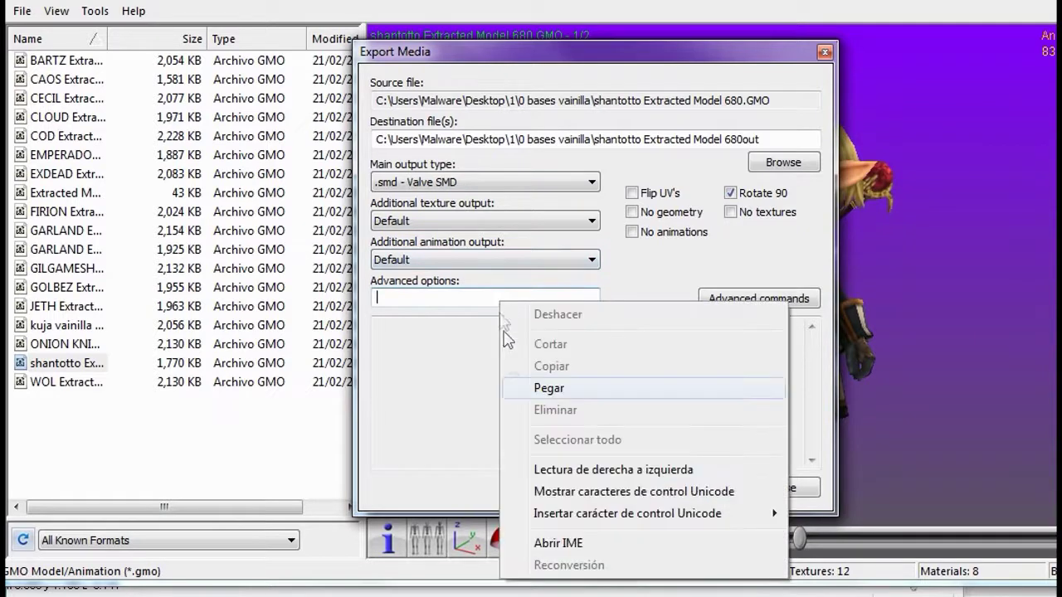
click(547, 388)
click(700, 489)
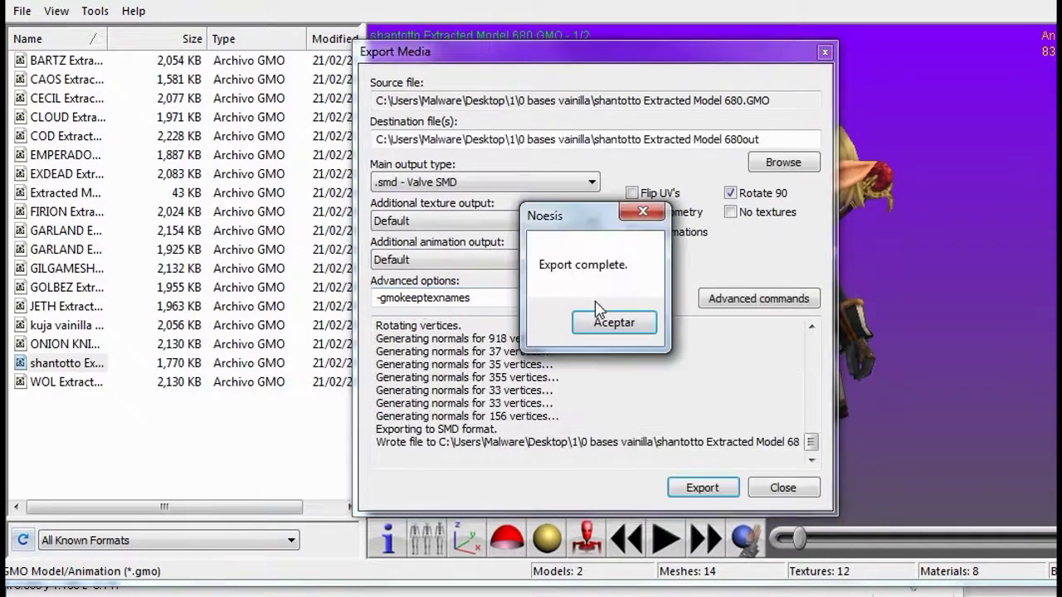
click(600, 323)
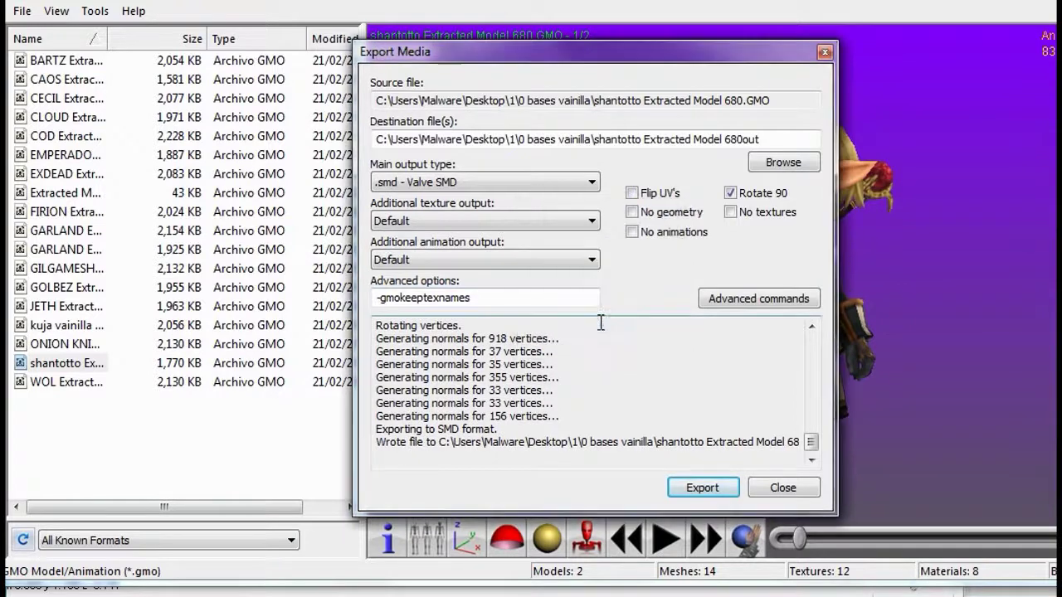
click(770, 493)
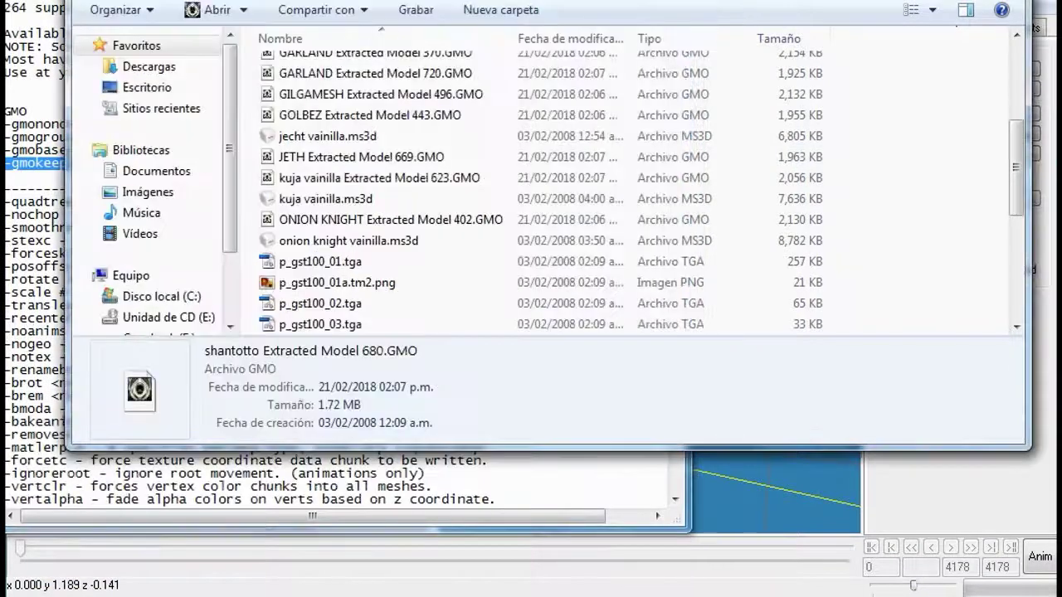
Show the files of the export folder as large thumbnails
scroll(485, 202, down, 2)
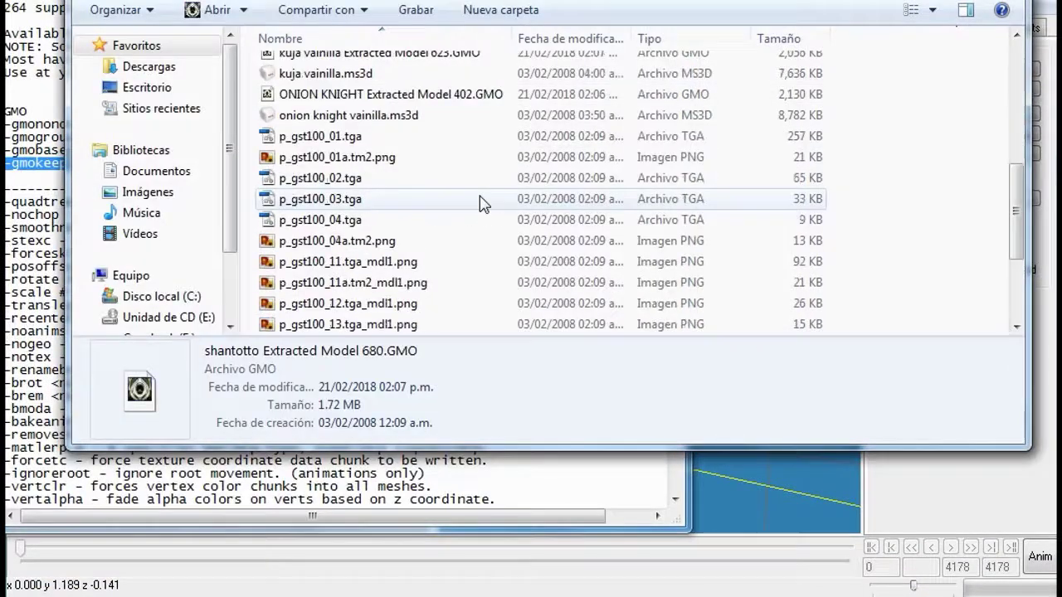
click(912, 11)
click(912, 12)
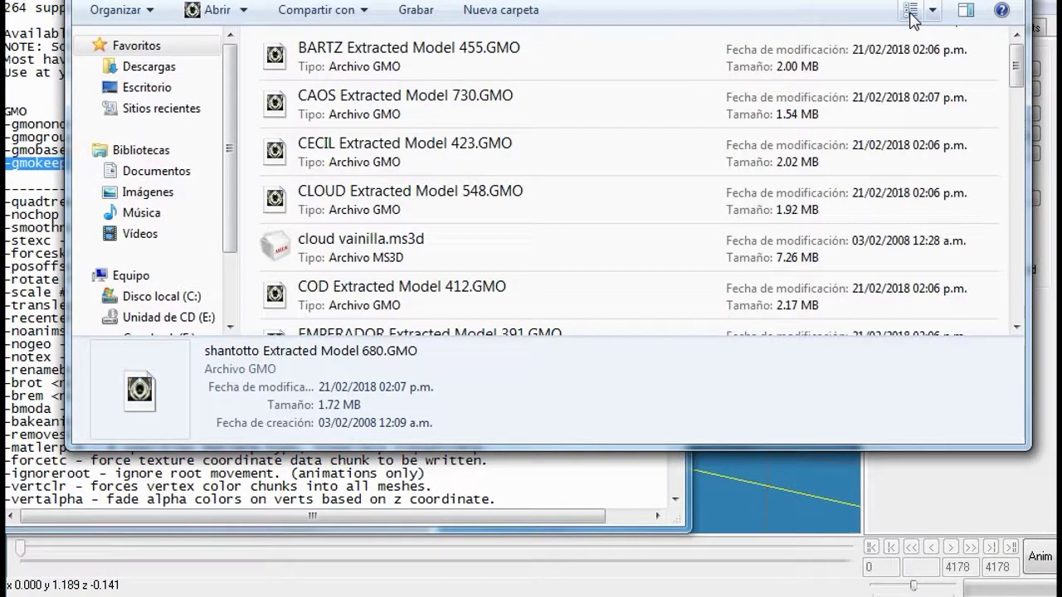
click(912, 11)
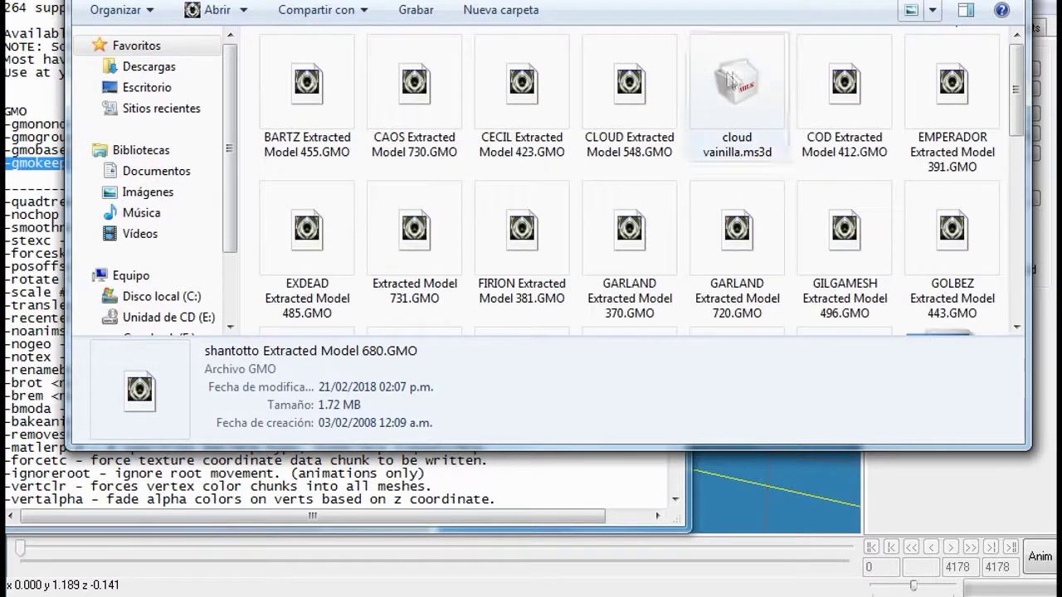
Examine the exported p_gst100 textures and the shantotto SMD files in the folder
click(632, 136)
scroll(634, 136, down, 3)
scroll(633, 136, down, 2)
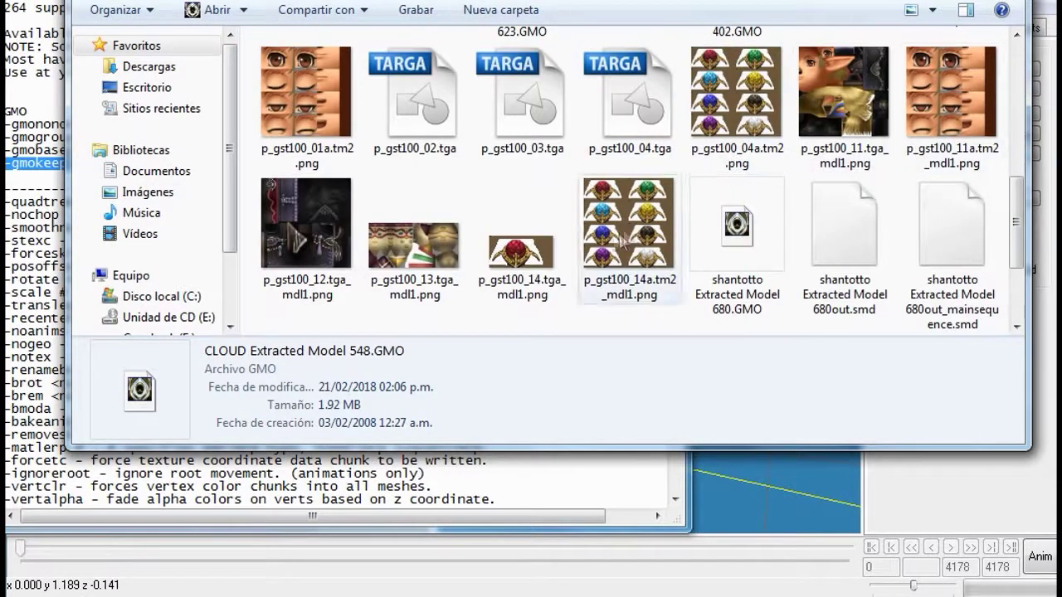
scroll(385, 251, up, 3)
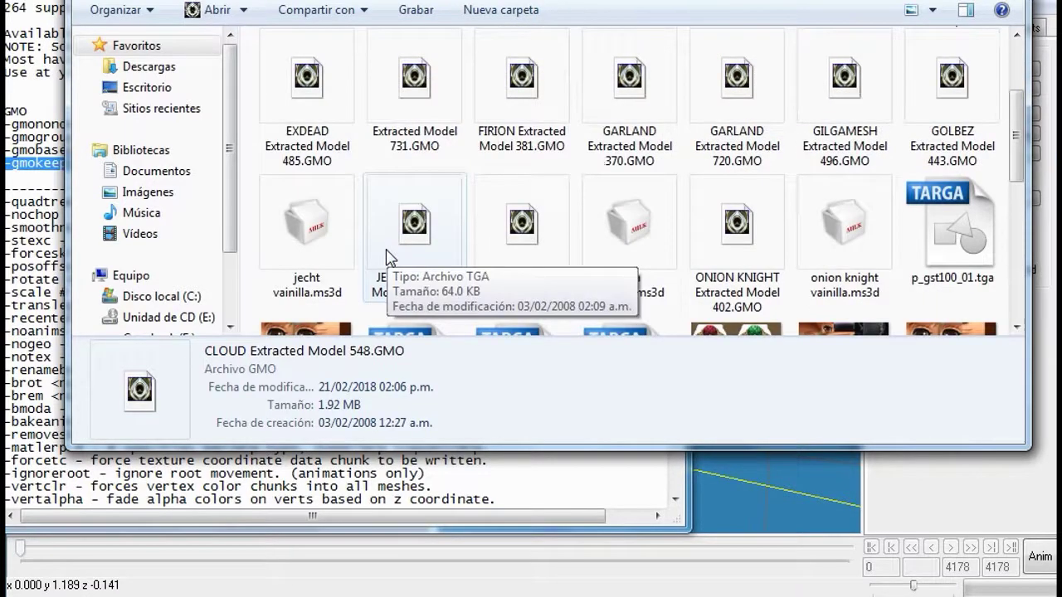
scroll(386, 258, down, 1)
scroll(385, 258, down, 1)
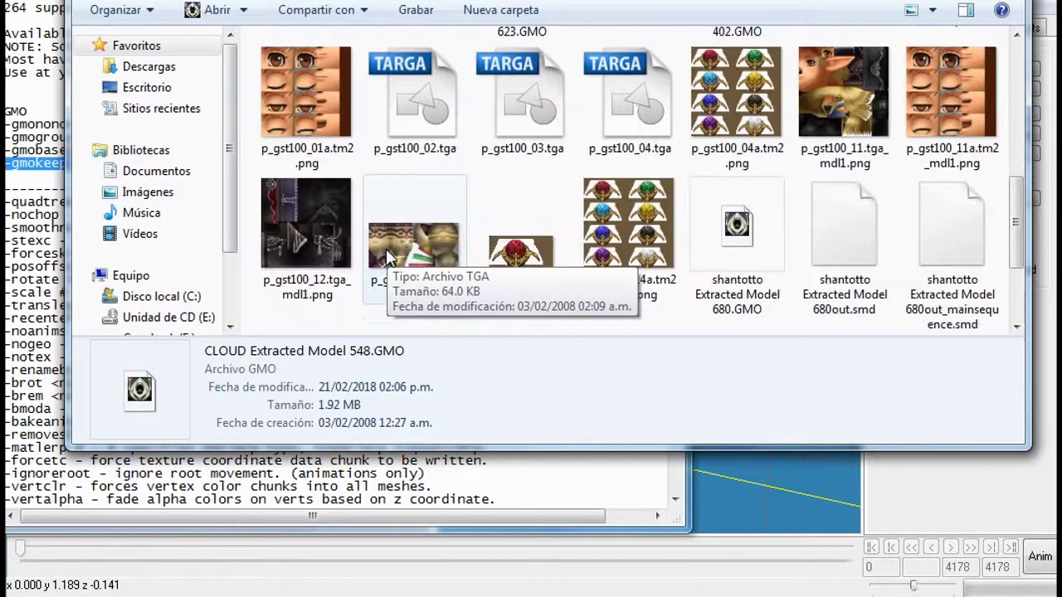
scroll(386, 258, down, 1)
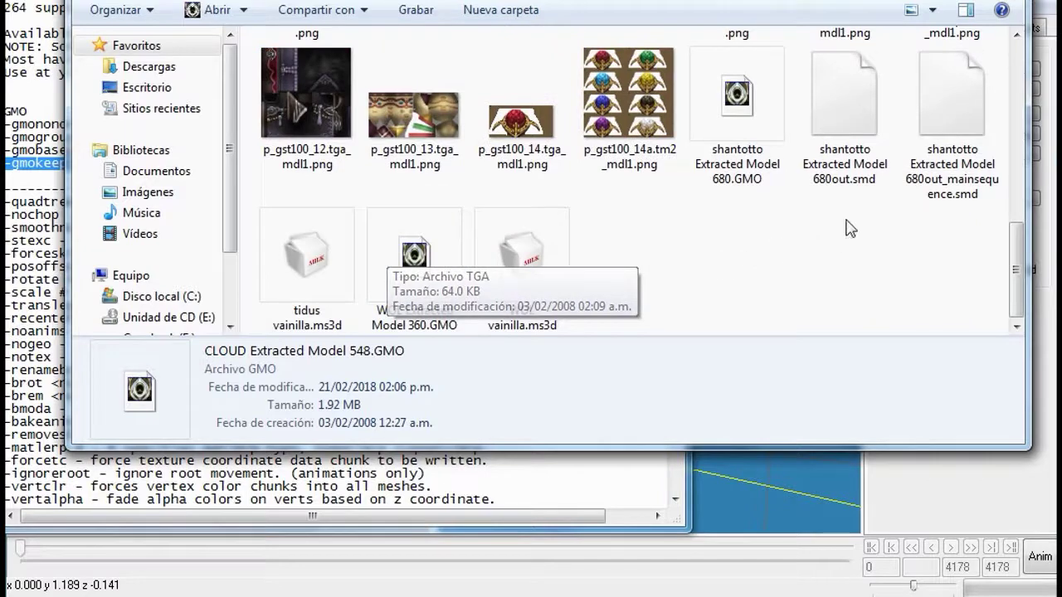
Delete the two exported files shantotto Extracted Model 680out.smd and shantotto Extracted Model 680out_mainsequence.smd
drag(879, 194, 937, 127)
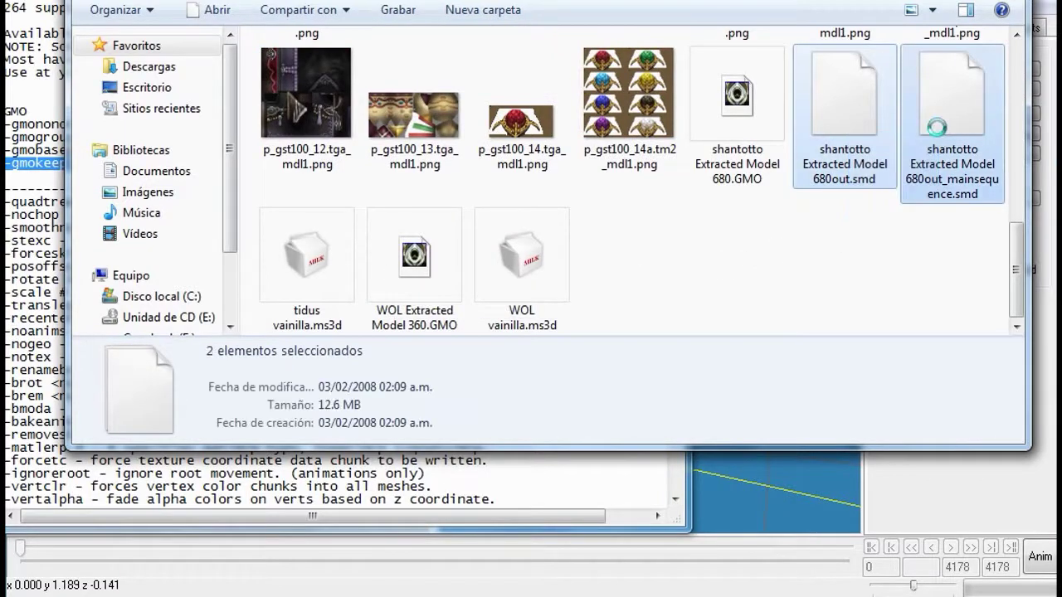
right_click(937, 133)
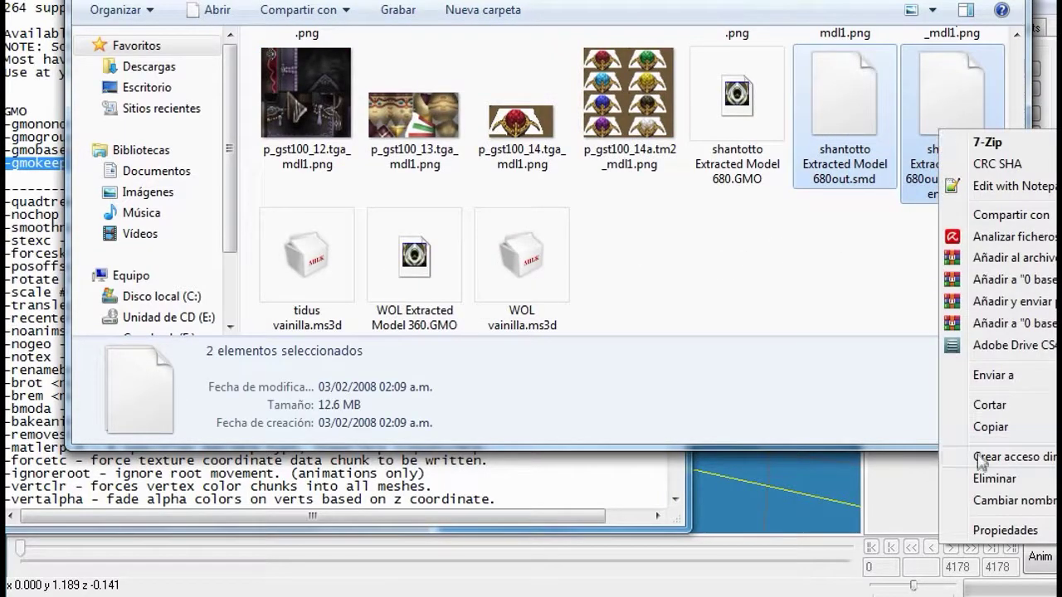
click(920, 477)
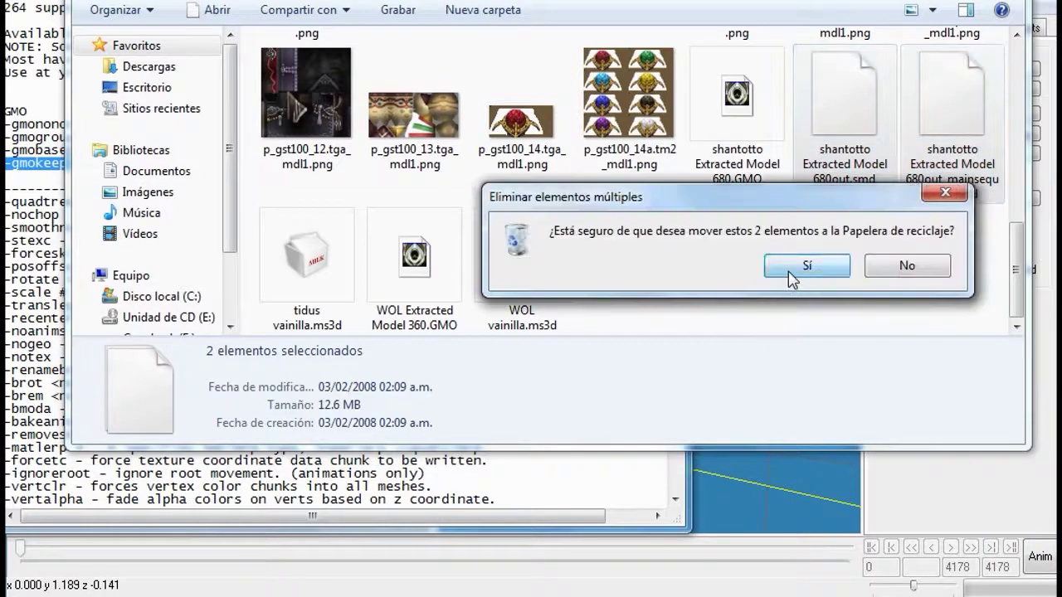
click(790, 270)
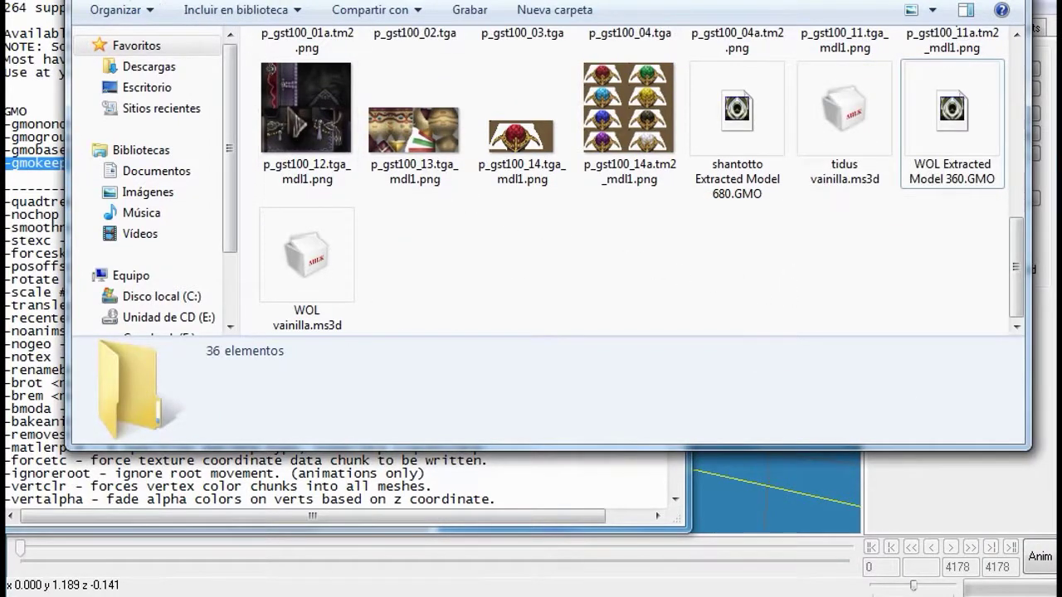
Copy the -gmobasepose option from the list of GMO export options
key(alt+Tab)
drag(100, 150, 11, 150)
right_click(15, 151)
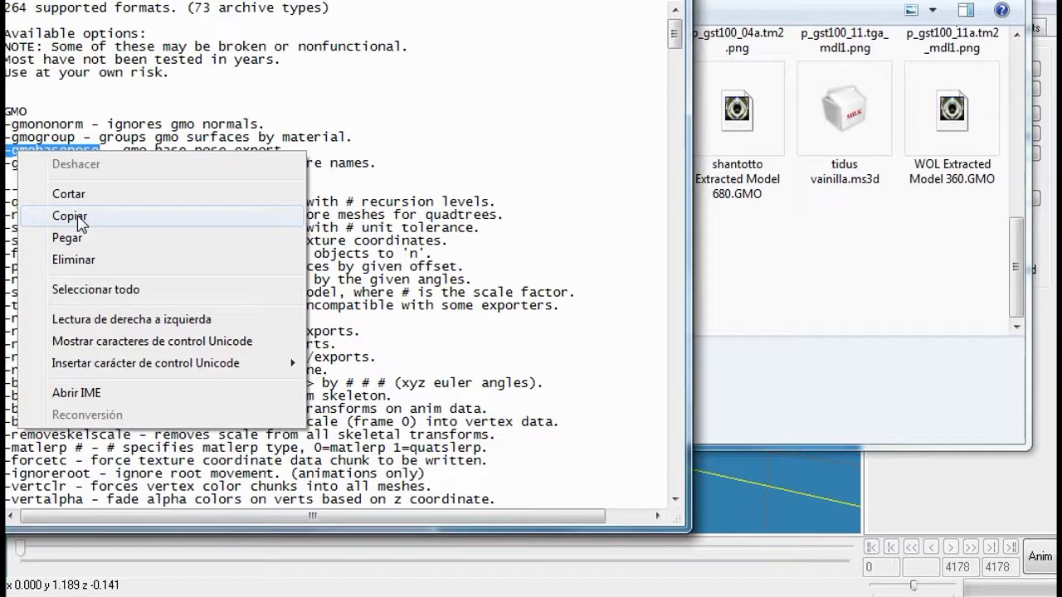
click(69, 215)
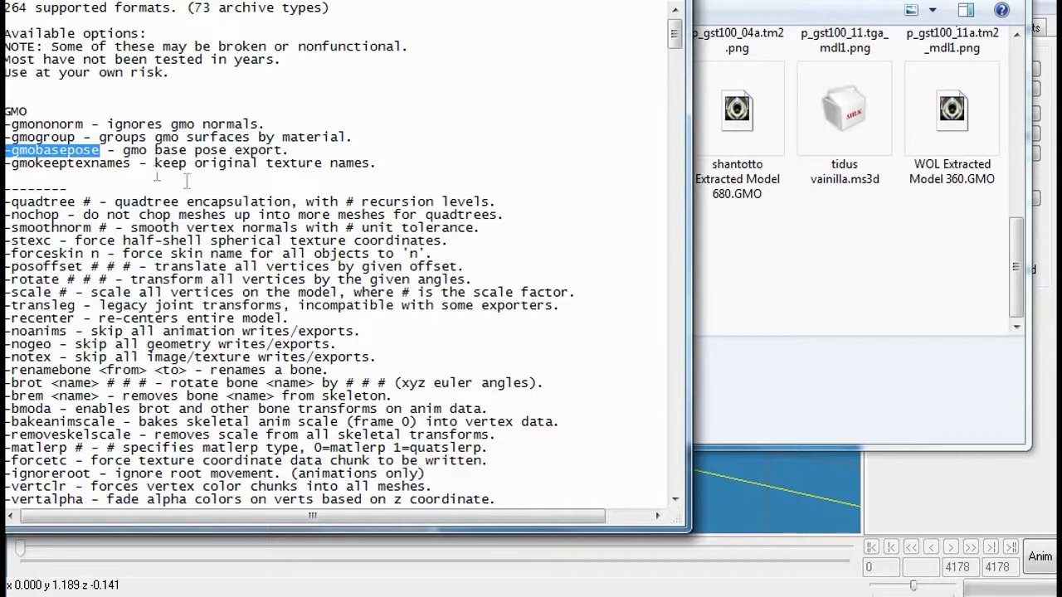
Open shantotto Extracted Model 680.GMO from the folder in Noesis again and pause its animation
click(779, 259)
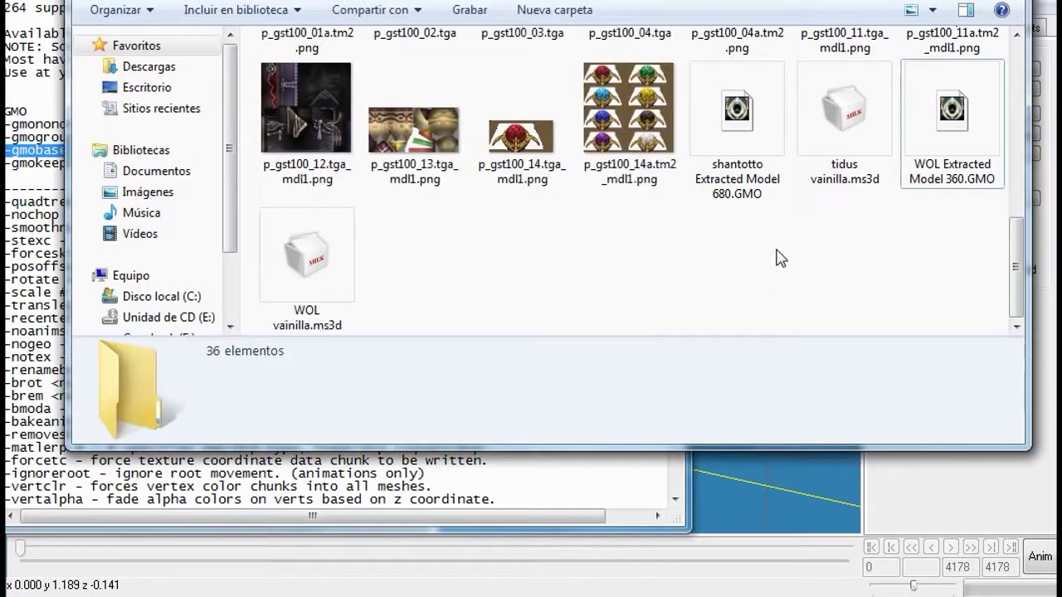
click(758, 136)
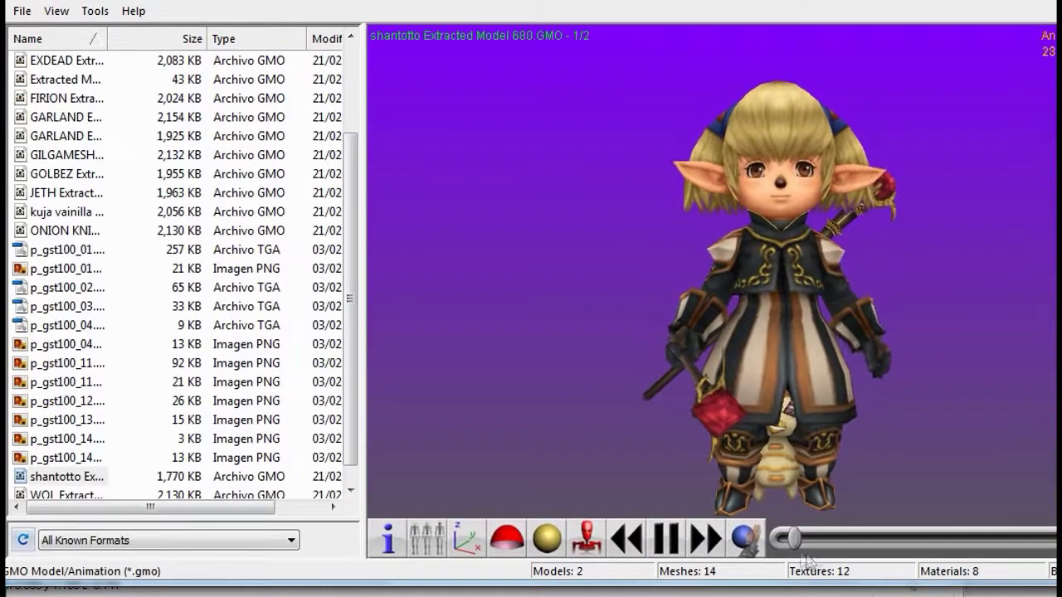
click(666, 539)
Set up the shantotto export as .smd - Valve SMD with Rotate 90 enabled and the copied -gmobasepose advanced option
click(21, 12)
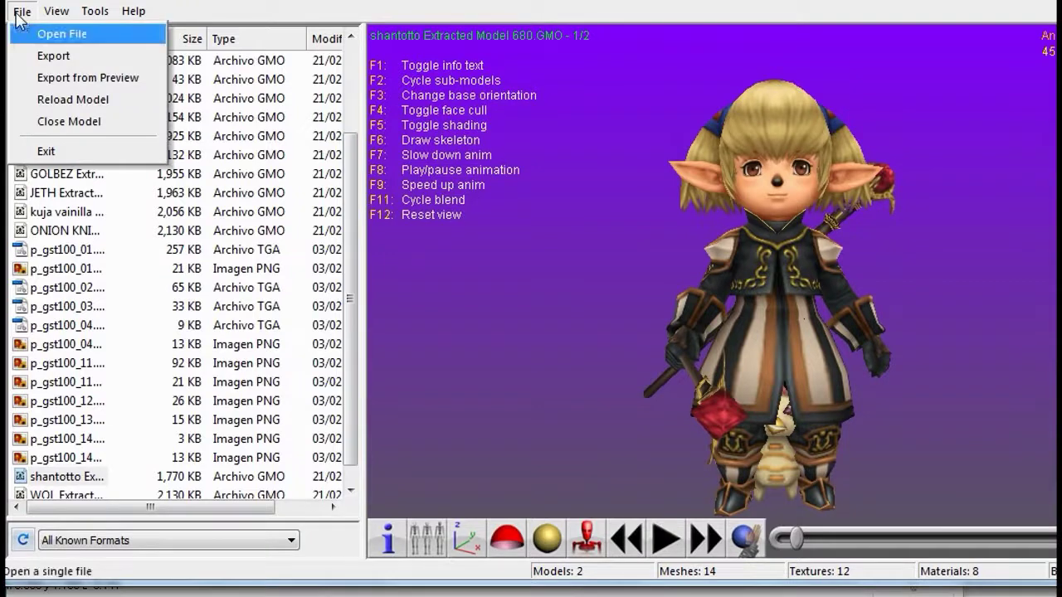
click(37, 55)
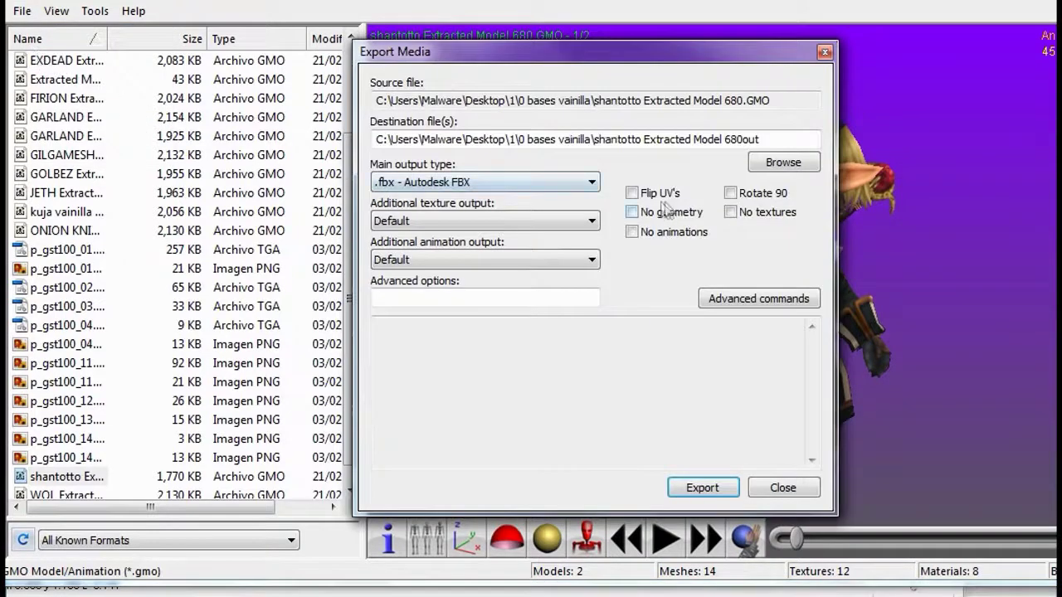
click(730, 192)
click(537, 183)
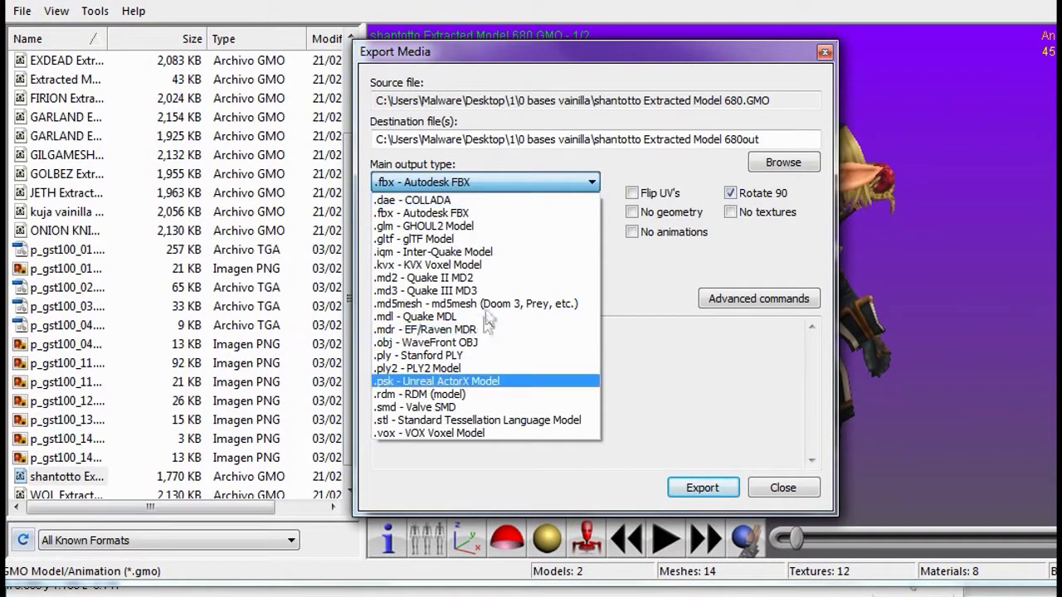
click(461, 407)
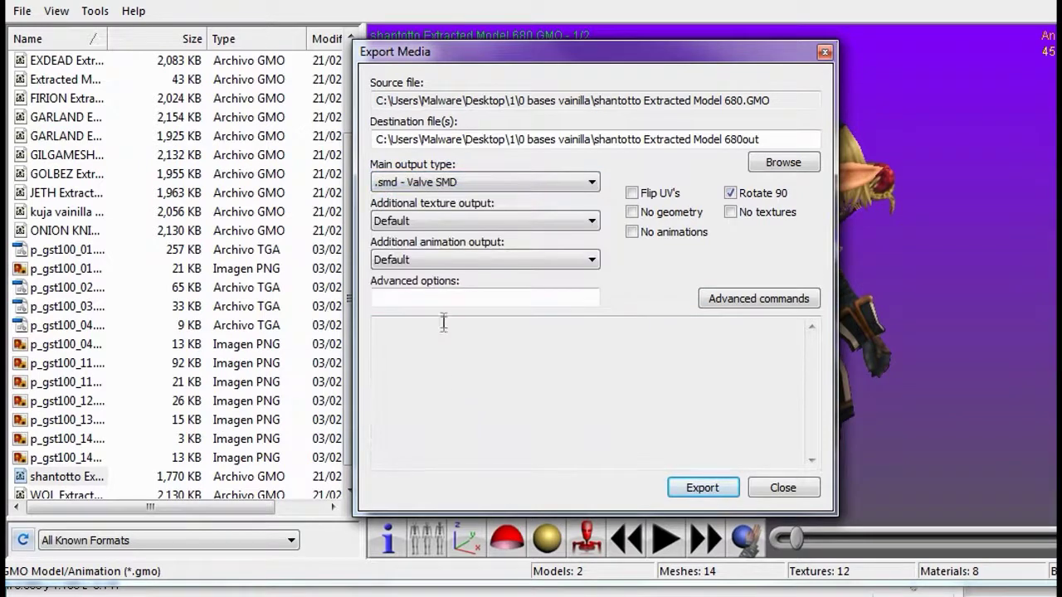
right_click(443, 295)
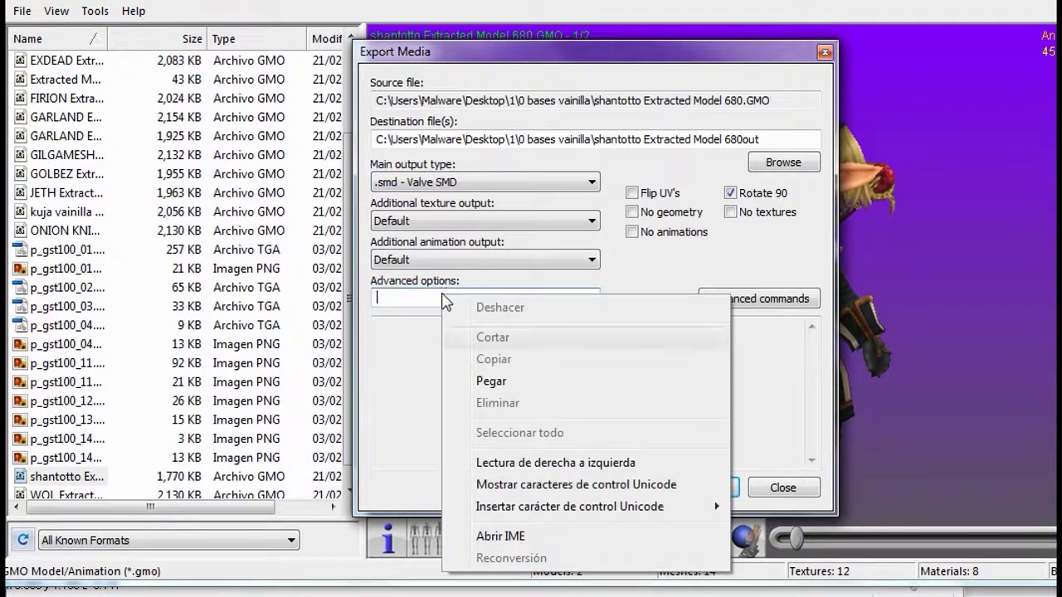
click(489, 381)
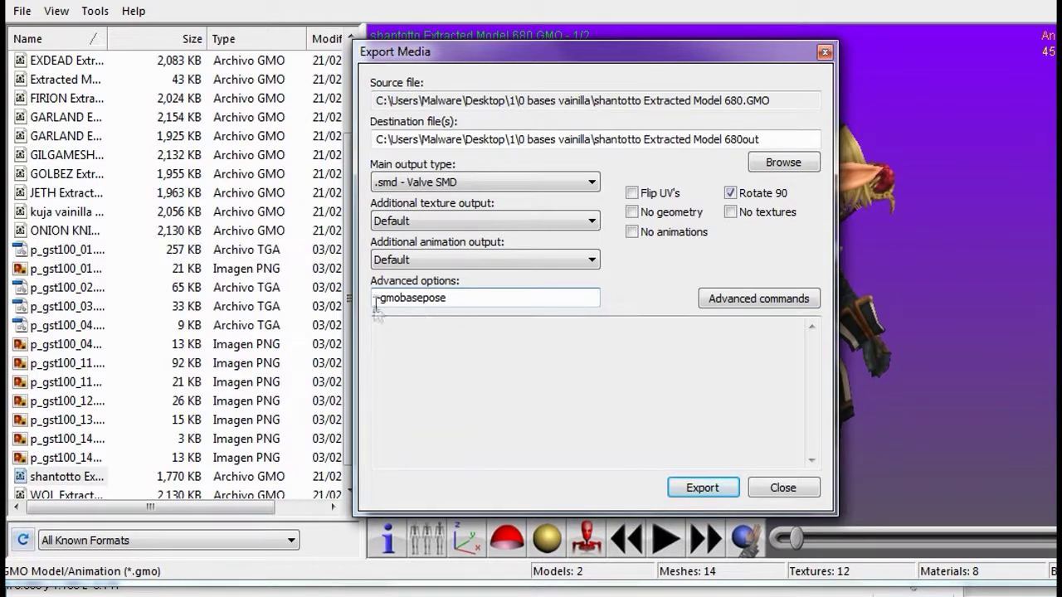
Export the model with these settings and close the export dialog
click(715, 490)
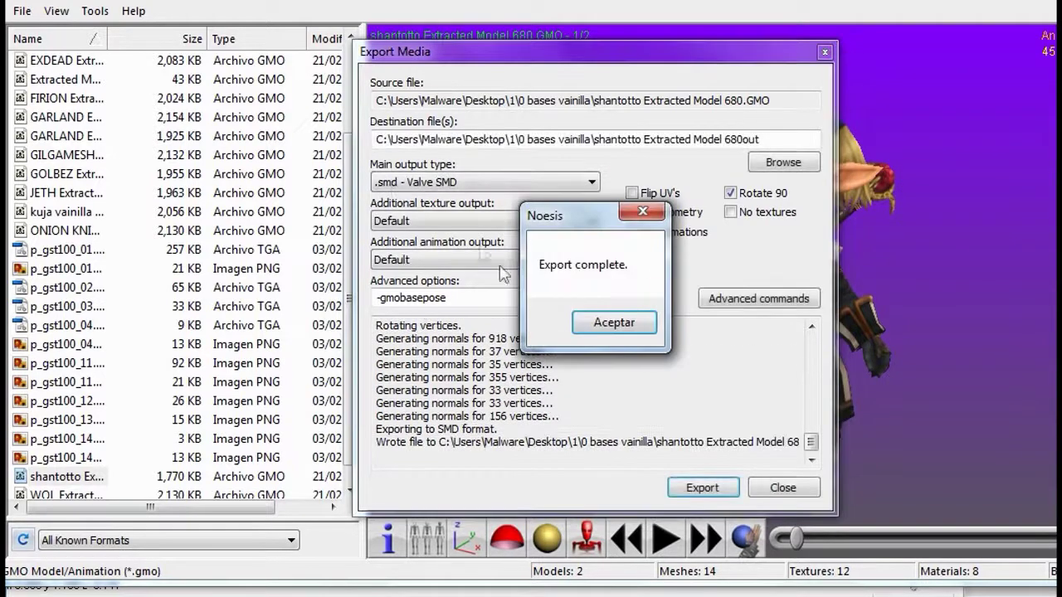
click(613, 322)
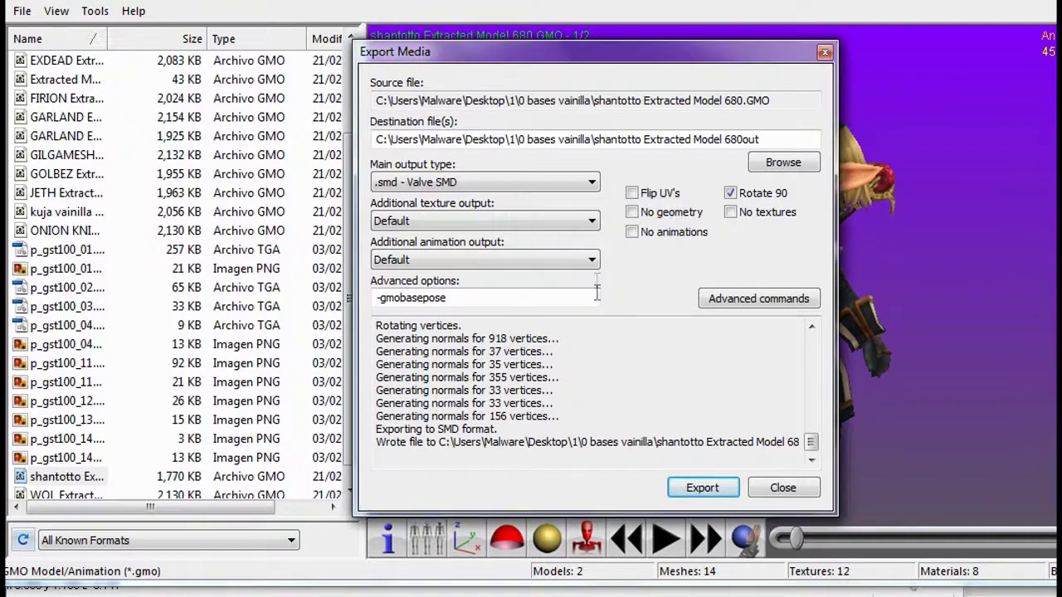
click(590, 184)
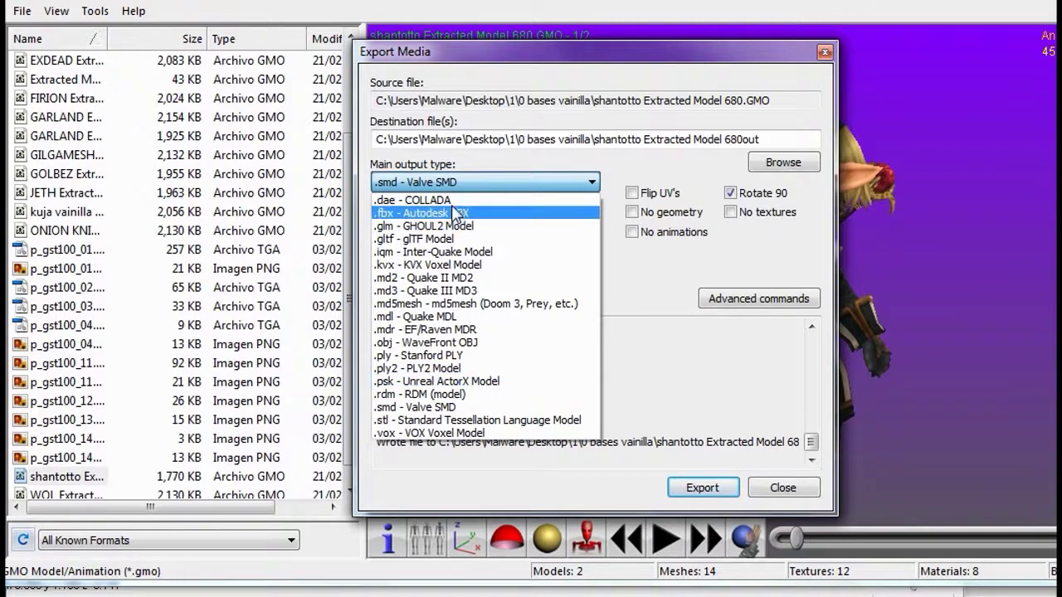
click(765, 493)
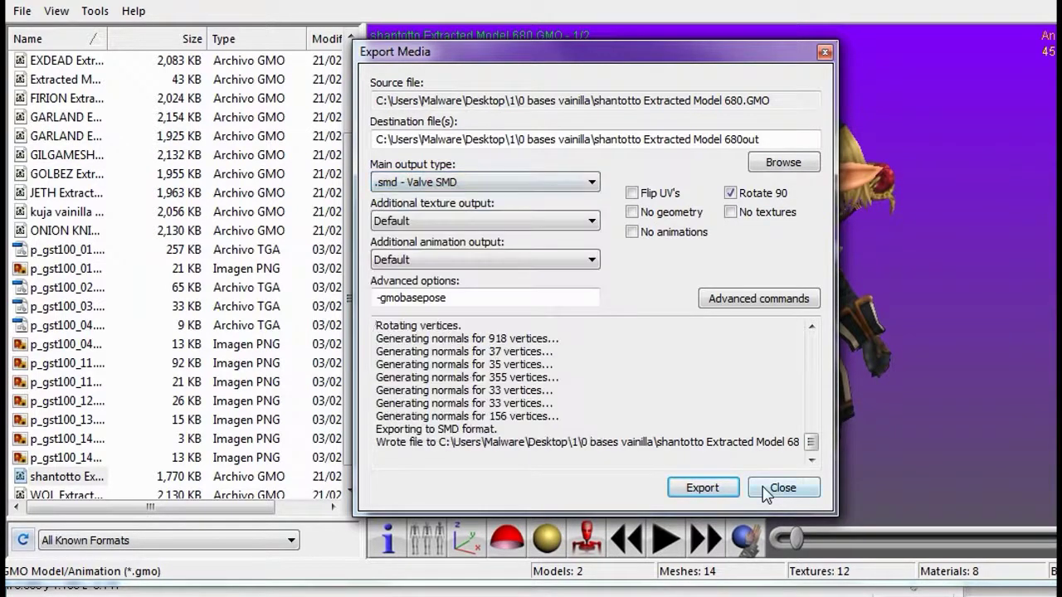
click(763, 489)
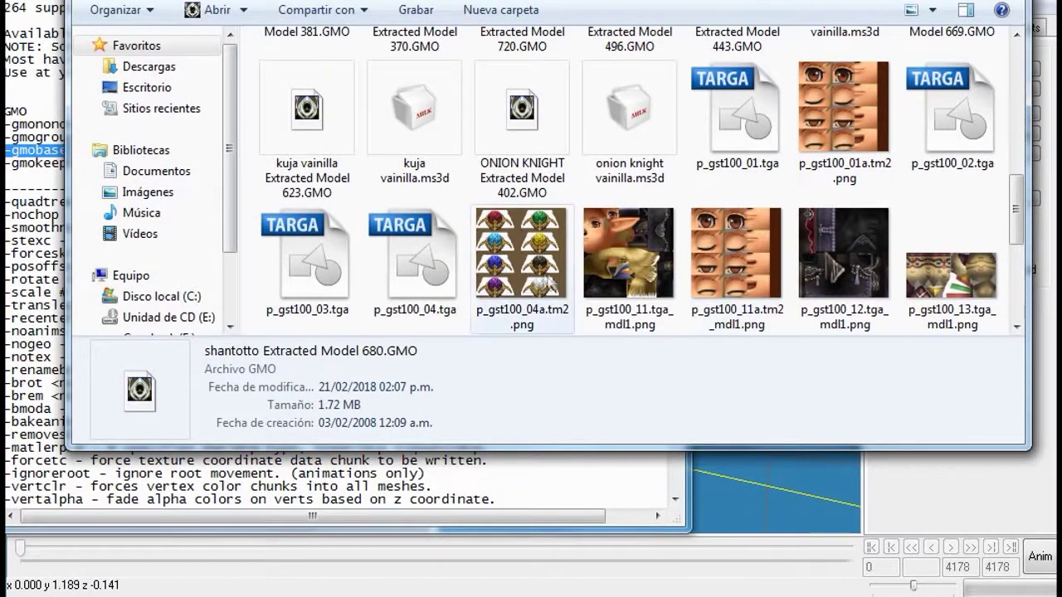
Delete diss_00.png and the seven texture files from diss_00.png_mdl1.png through diss_03.png_mdl1.png in the model folder
click(735, 308)
scroll(721, 299, up, 6)
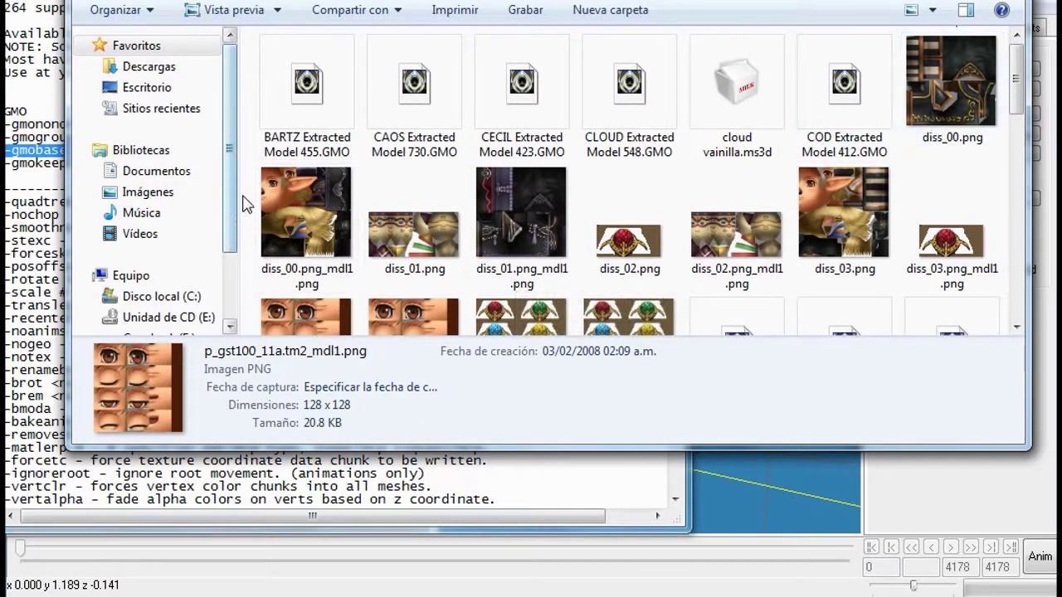
drag(243, 195, 941, 274)
right_click(940, 274)
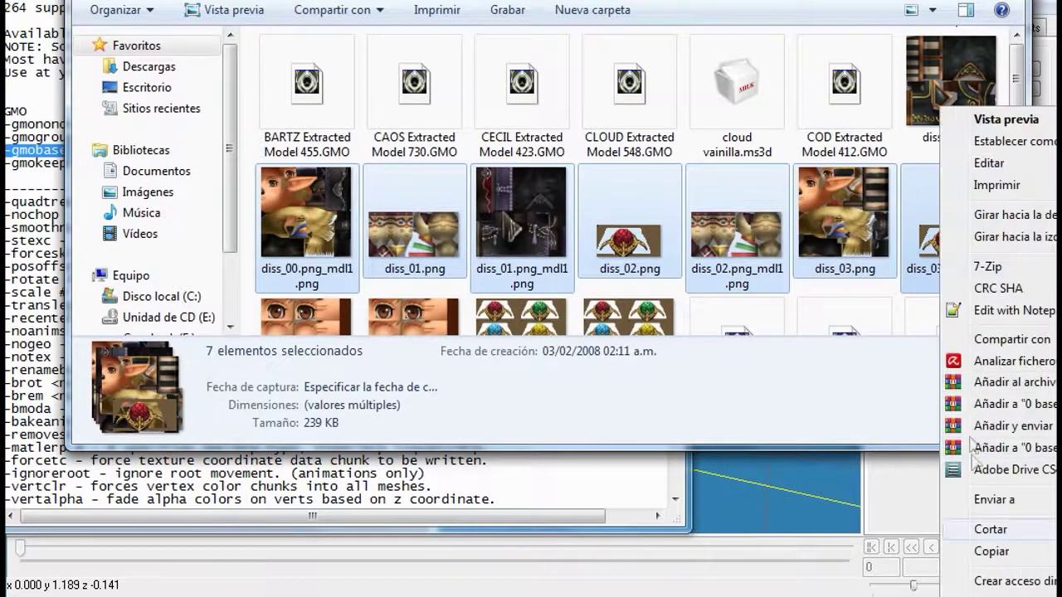
click(952, 557)
click(805, 266)
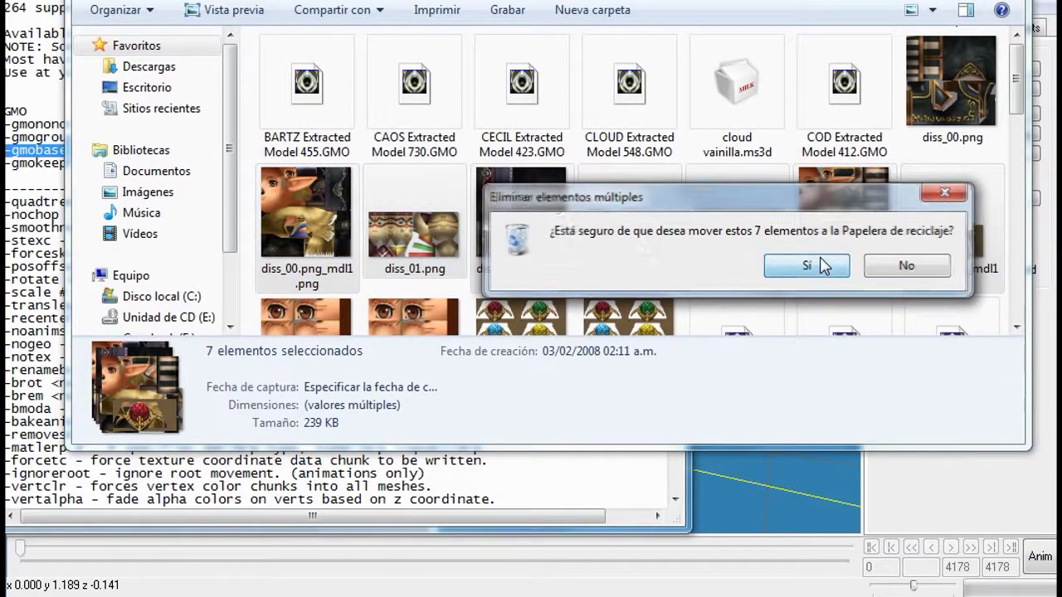
click(933, 106)
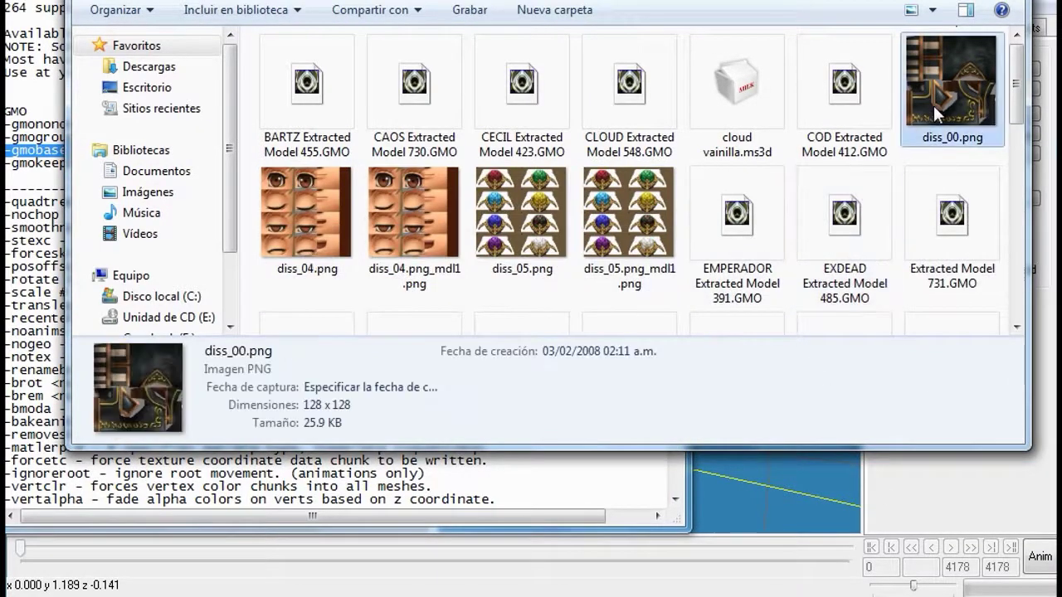
right_click(933, 105)
key(Delete)
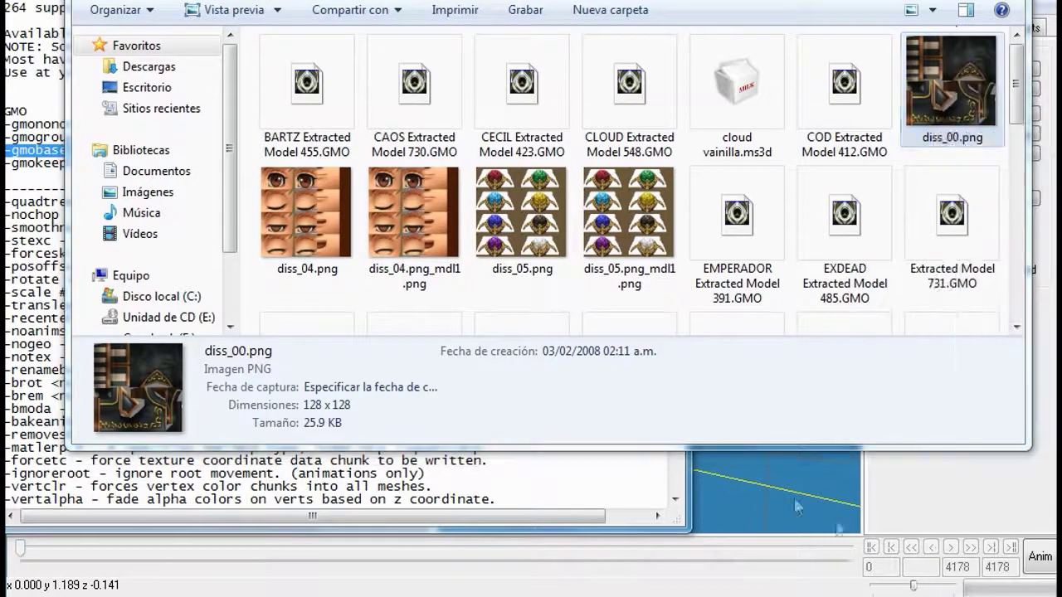
click(833, 336)
Delete the remaining textures diss_04.png, diss_04.png_mdl1.png, diss_05.png and diss_05.png_mdl1.png from the folder
drag(254, 199, 520, 266)
right_click(520, 265)
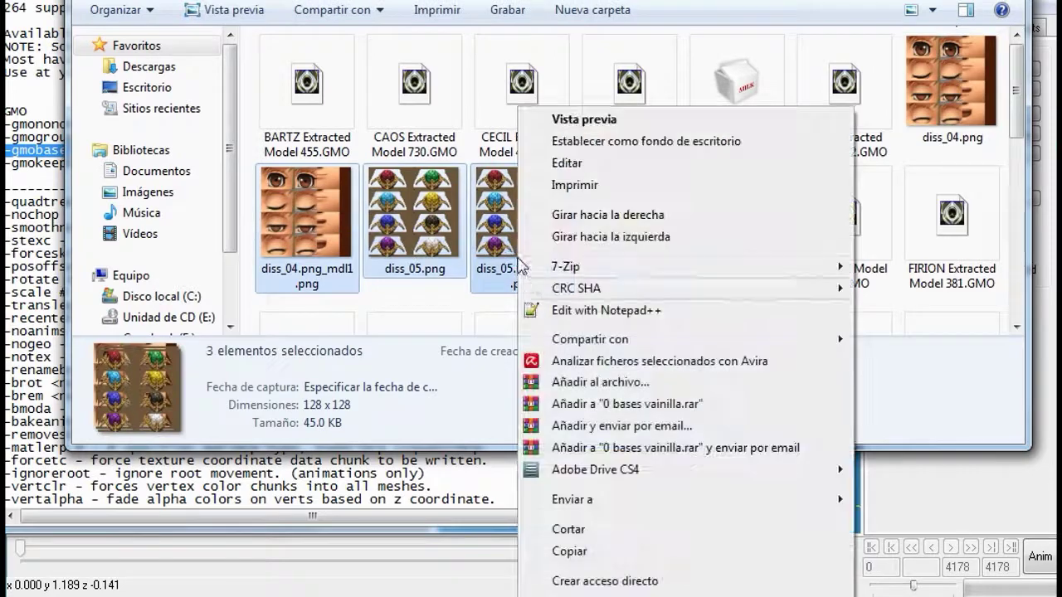
key(Delete)
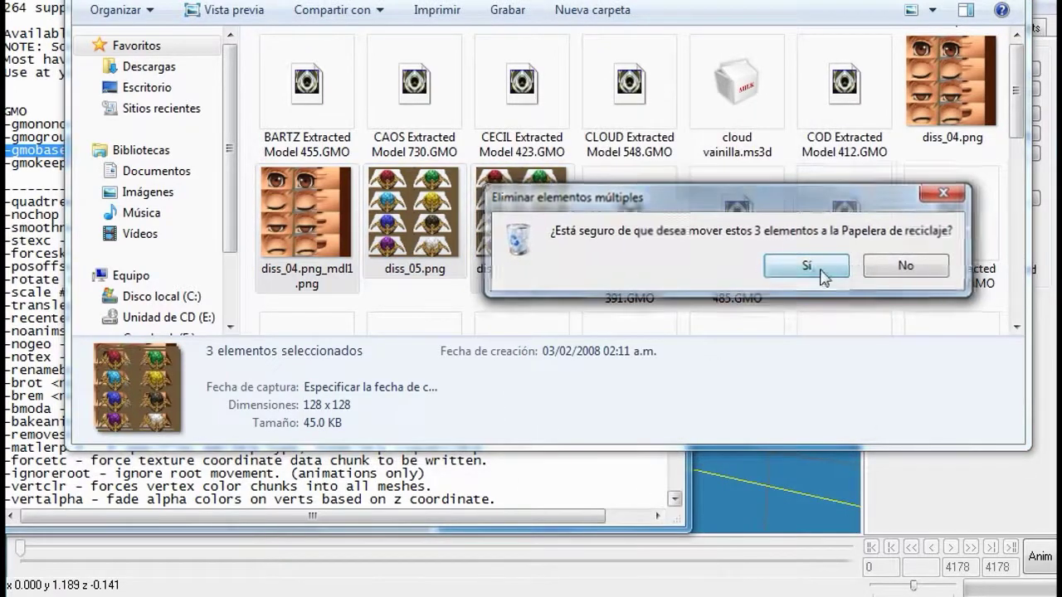
click(817, 270)
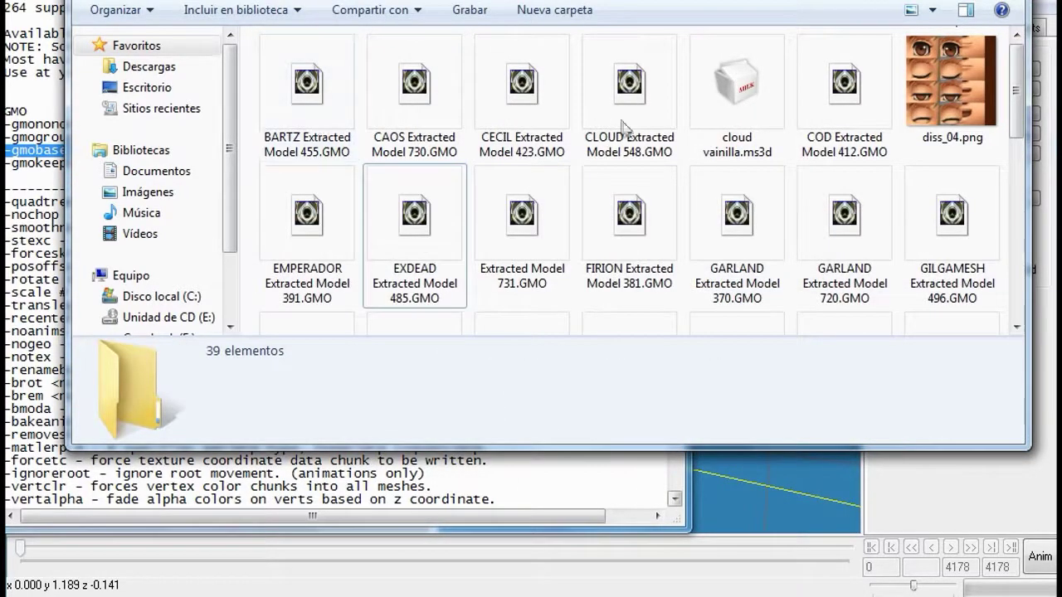
click(967, 104)
right_click(967, 104)
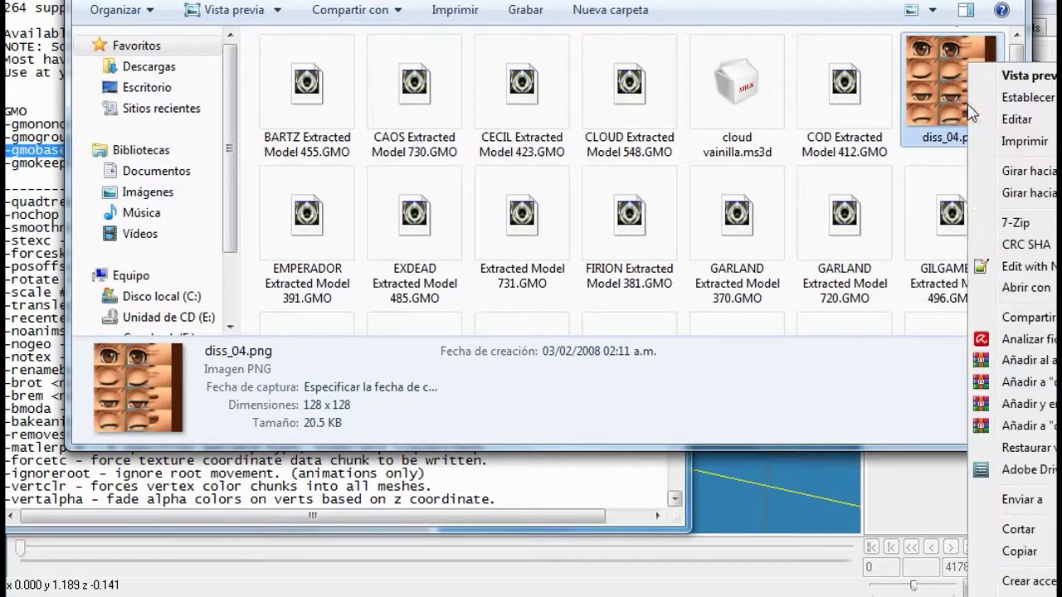
click(886, 525)
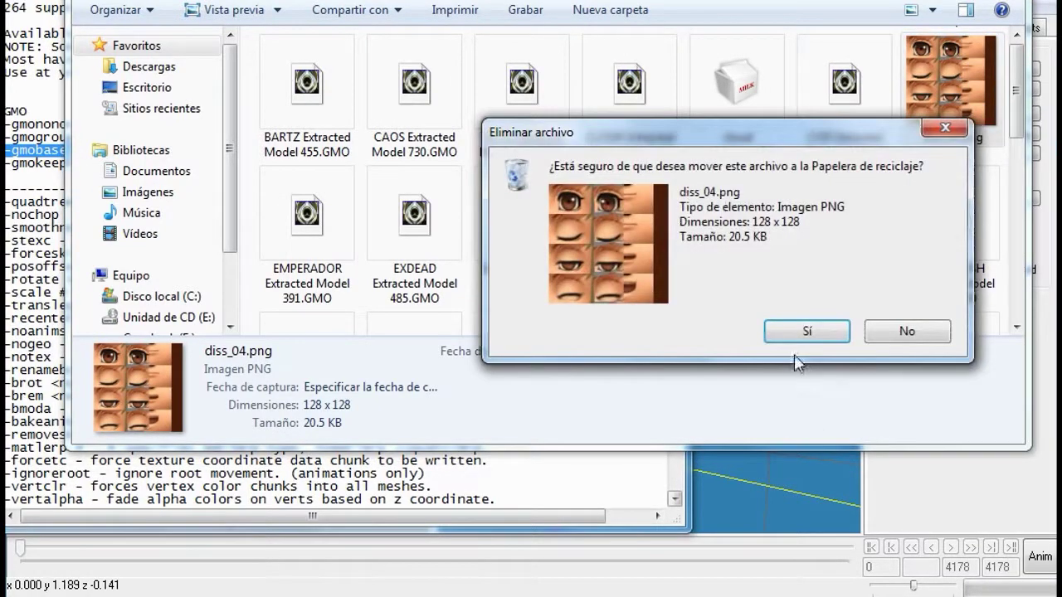
click(808, 331)
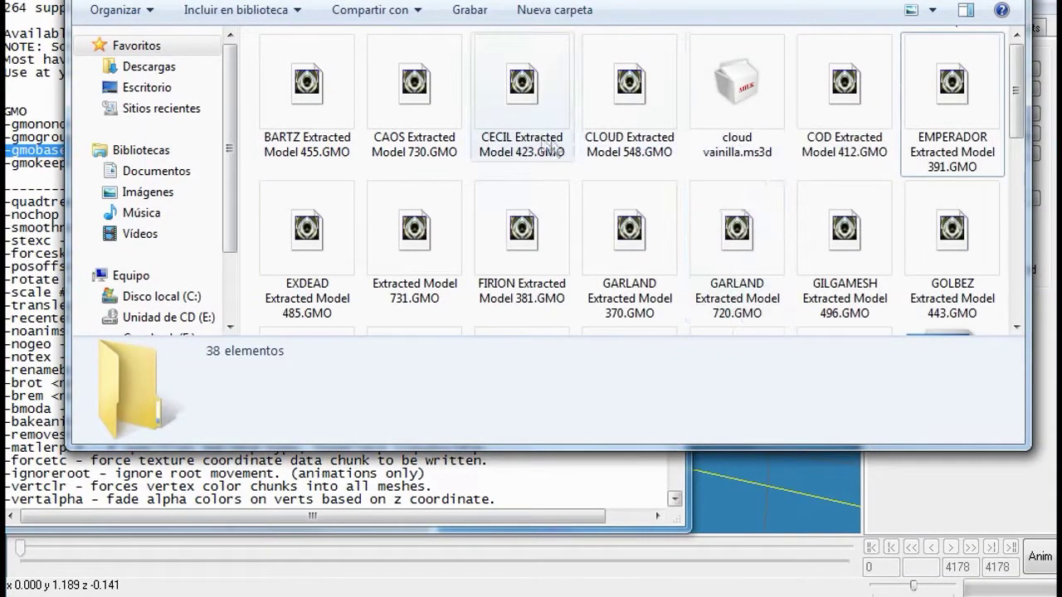
Reopen shantotto Extracted Model 680.GMO from the folder in Noesis and pause its animation
drag(1017, 119, 983, 285)
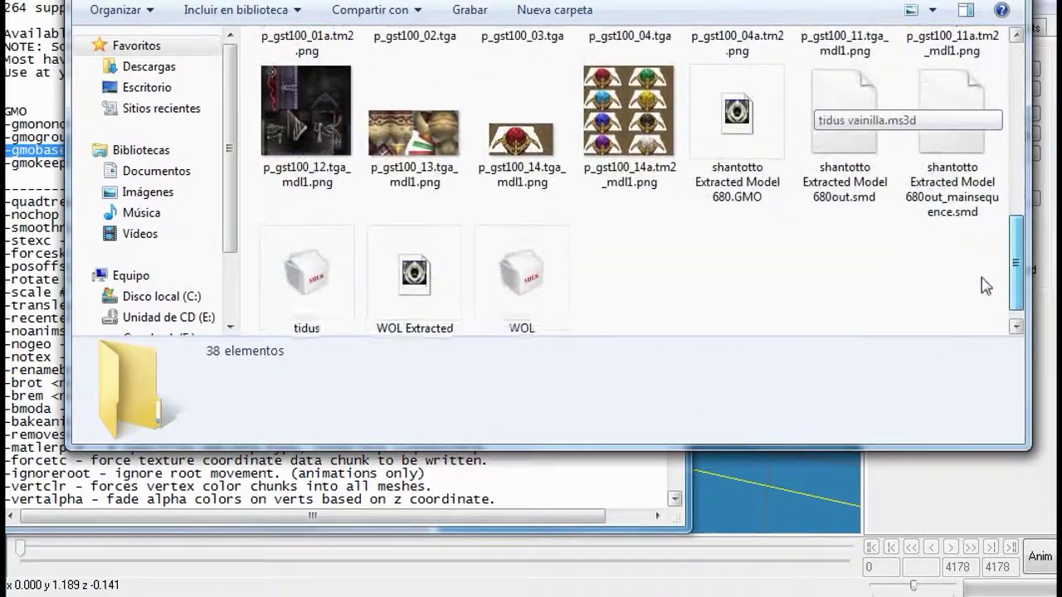
click(748, 177)
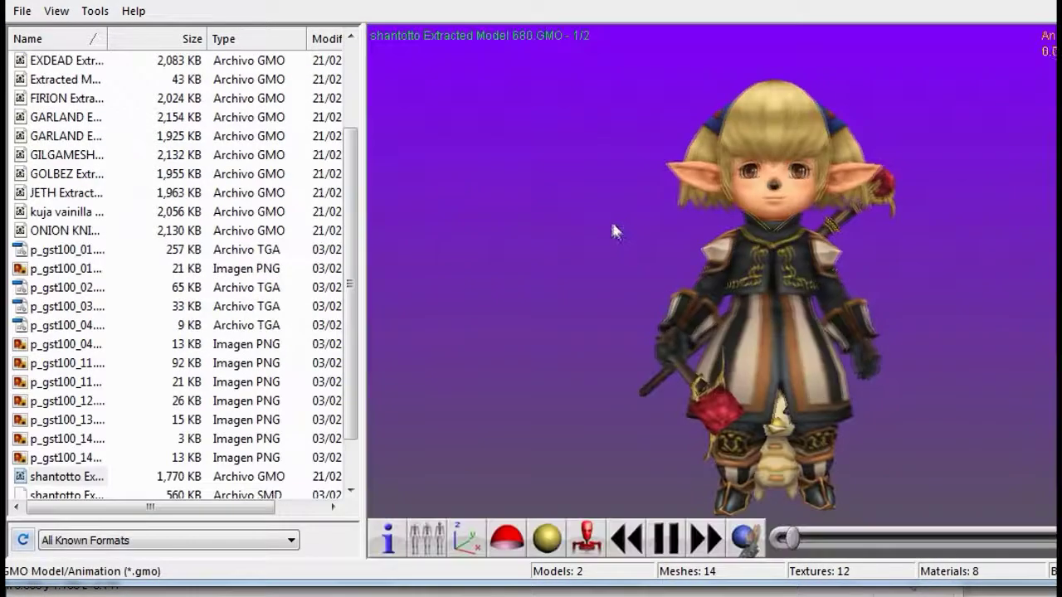
click(666, 539)
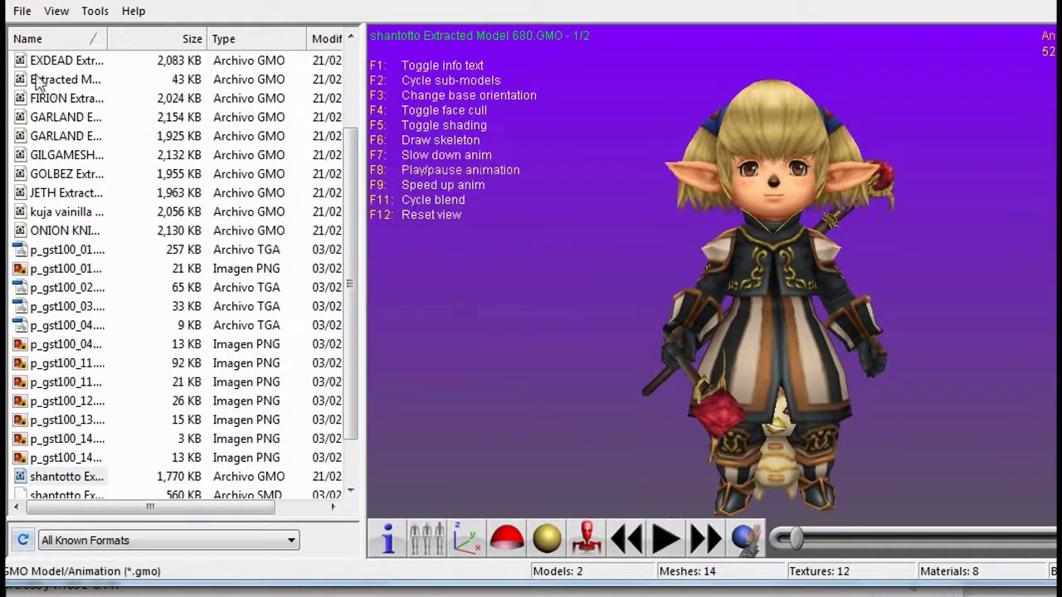
Set up an export as .psk with .psa - Unreal ActorX Animation output, enabling Rotate 90, No geometry and No textures
click(22, 10)
click(49, 56)
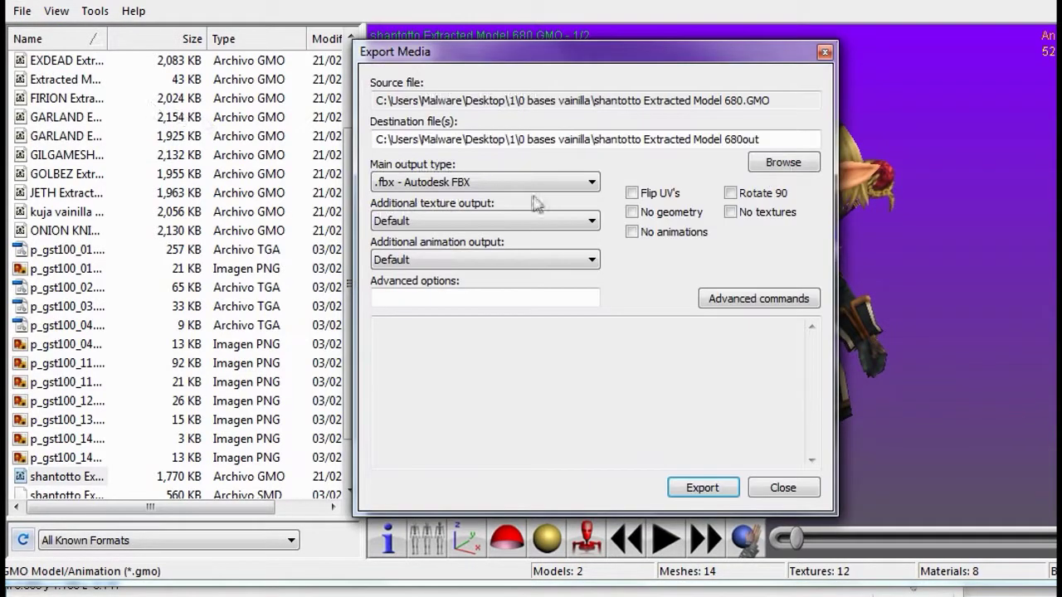
click(730, 194)
click(729, 212)
click(574, 185)
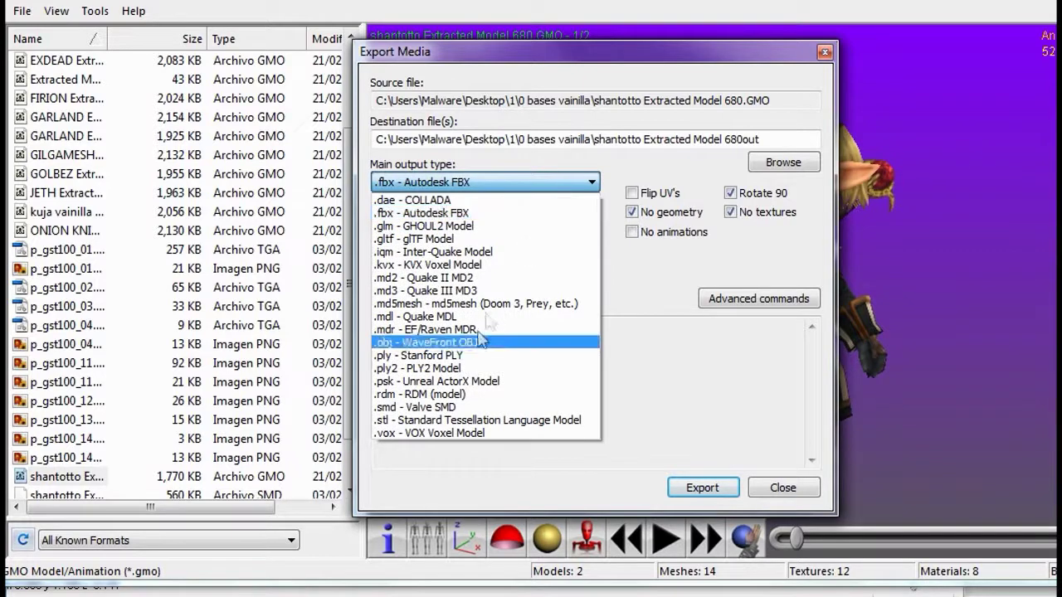
click(472, 381)
click(479, 260)
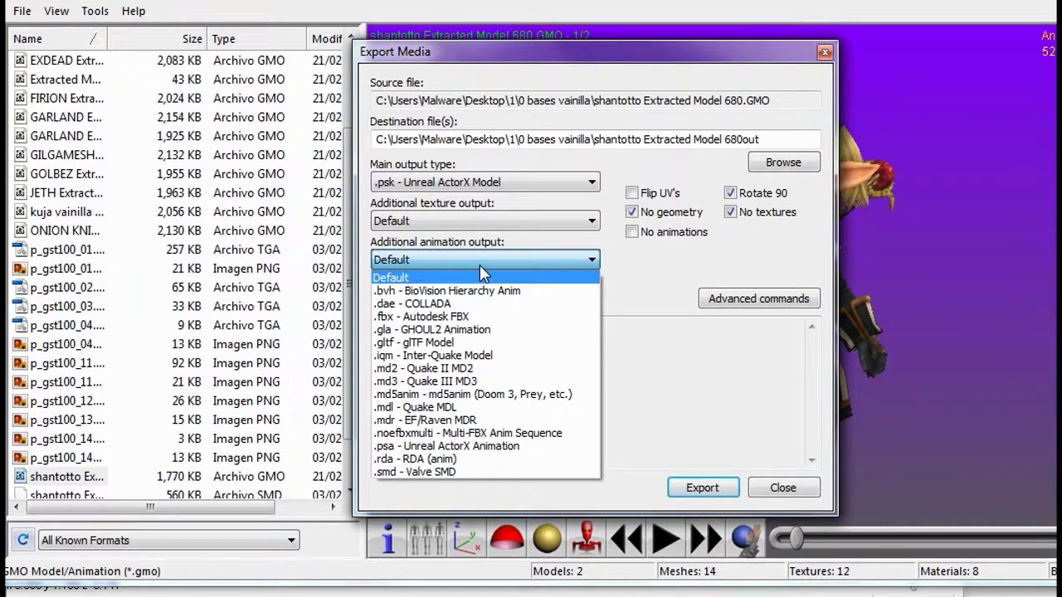
click(458, 448)
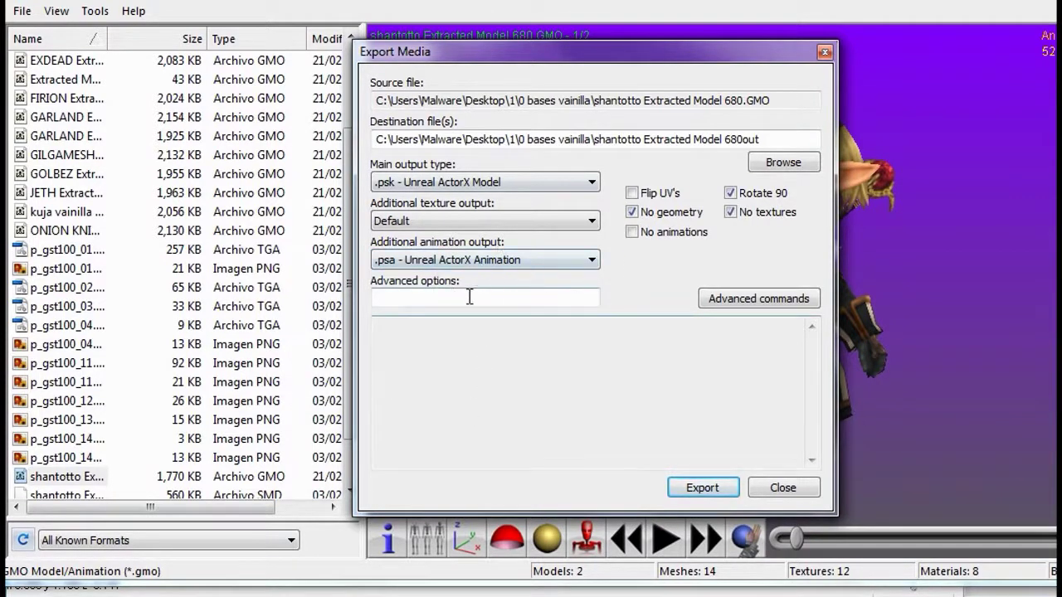
Export the Unreal ActorX model and animation files and close the export dialog
click(702, 488)
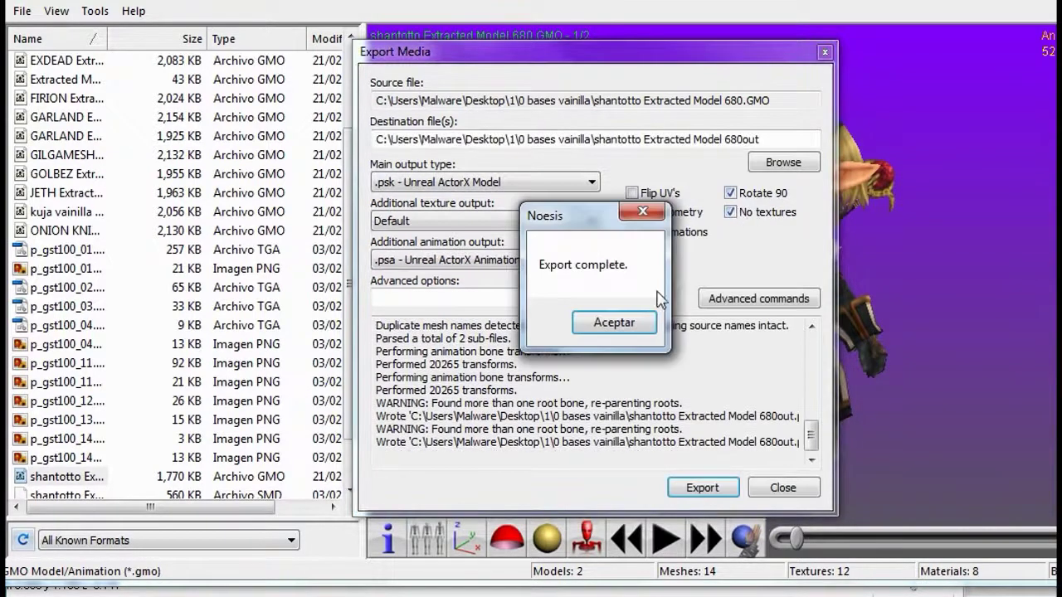
click(607, 322)
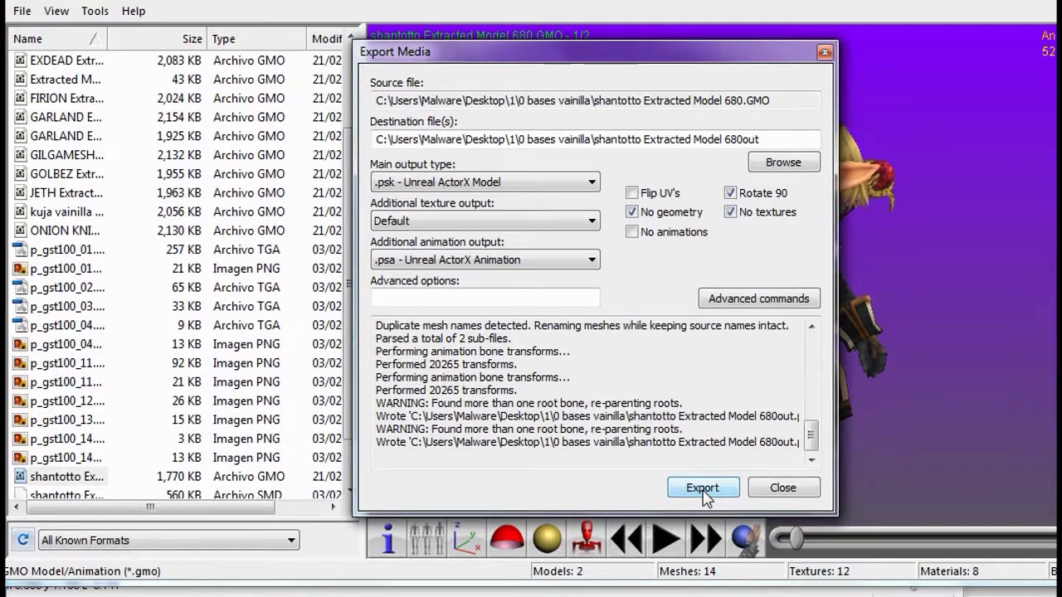
click(764, 491)
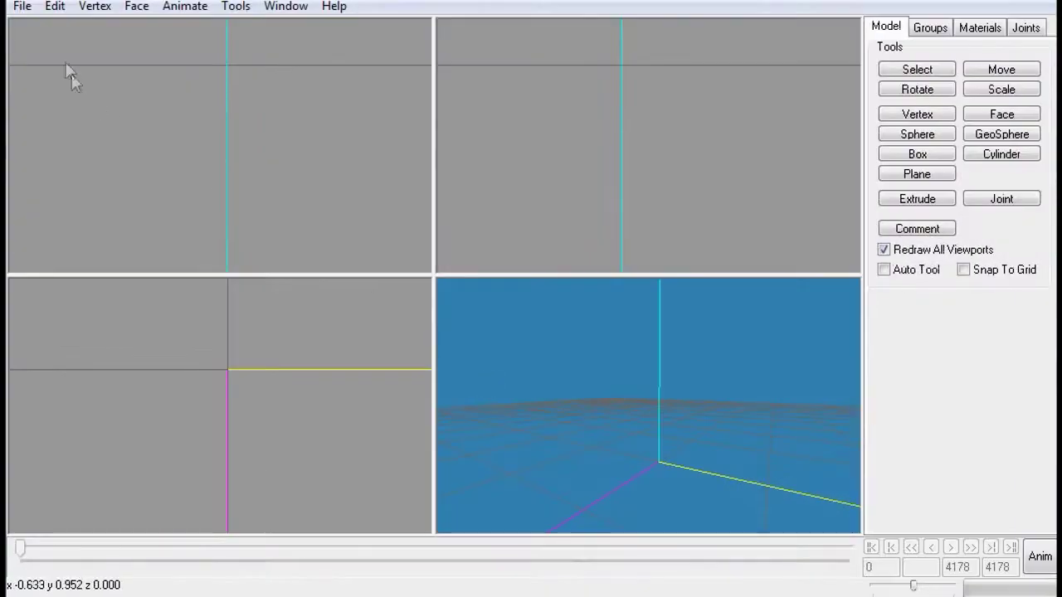
Start an SMD import and browse to the 0 bases vainilla folder inside folder 1 on the desktop
click(23, 7)
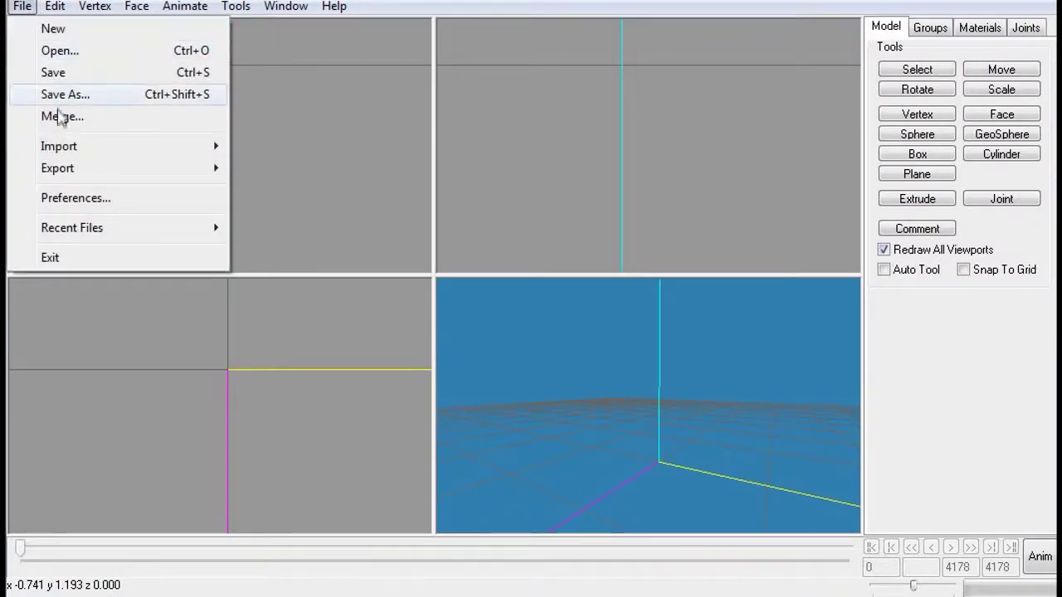
mouse_move(68, 148)
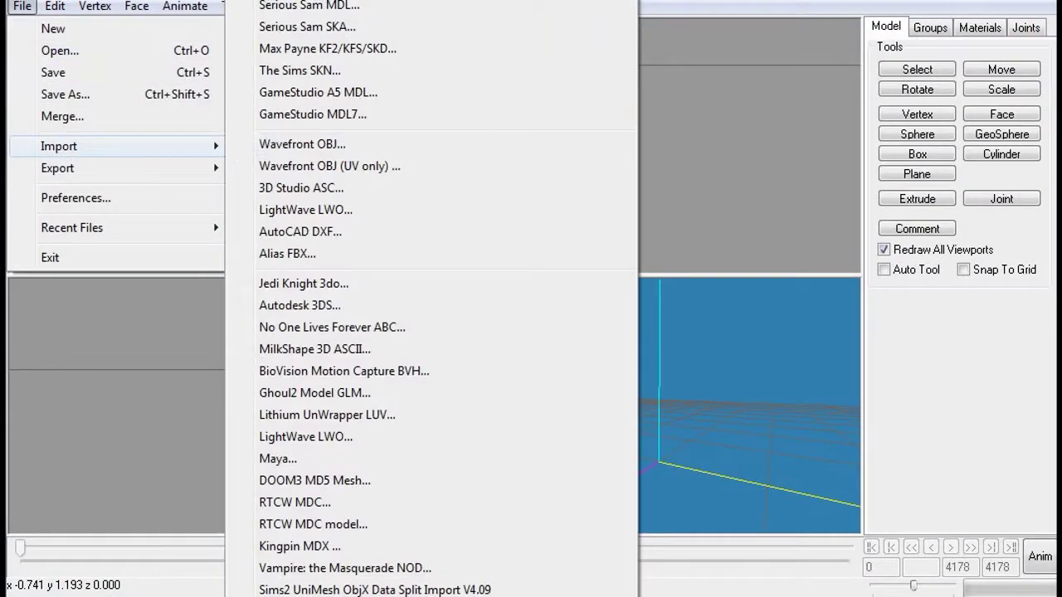
key(Escape)
key(Escape)
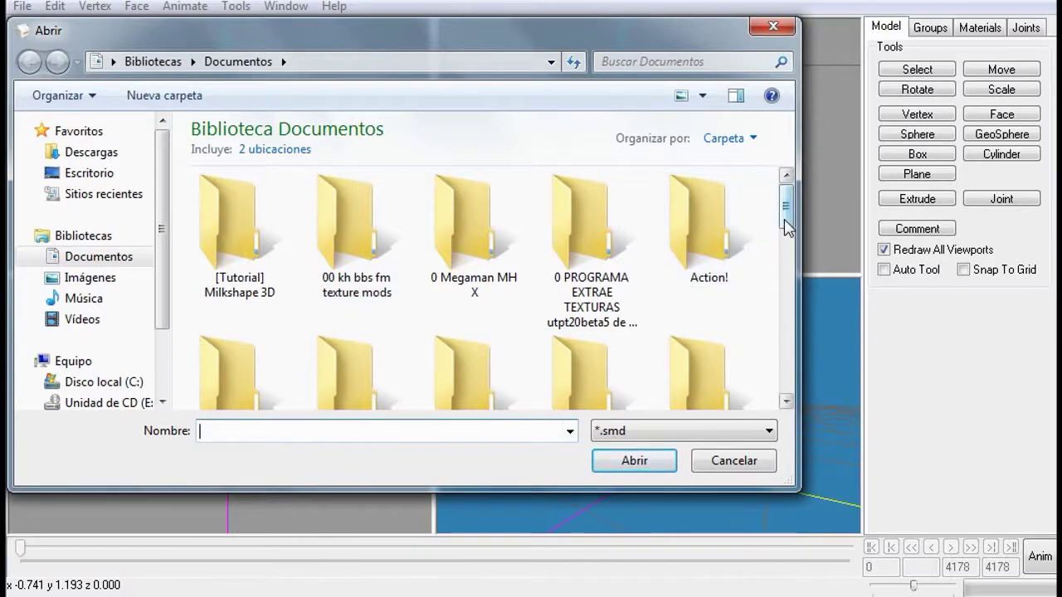
drag(785, 222, 747, 384)
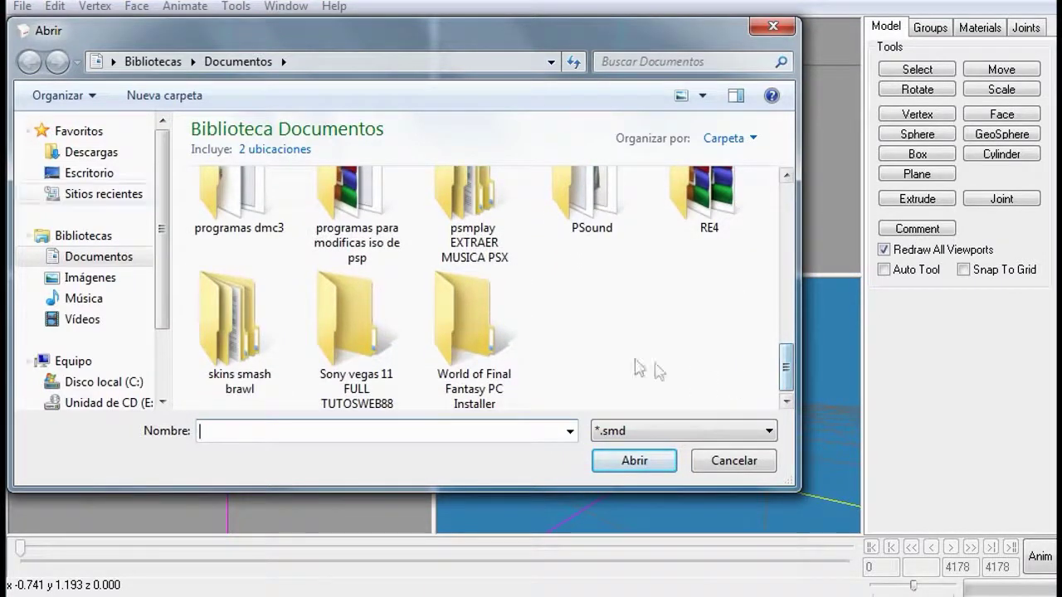
click(62, 175)
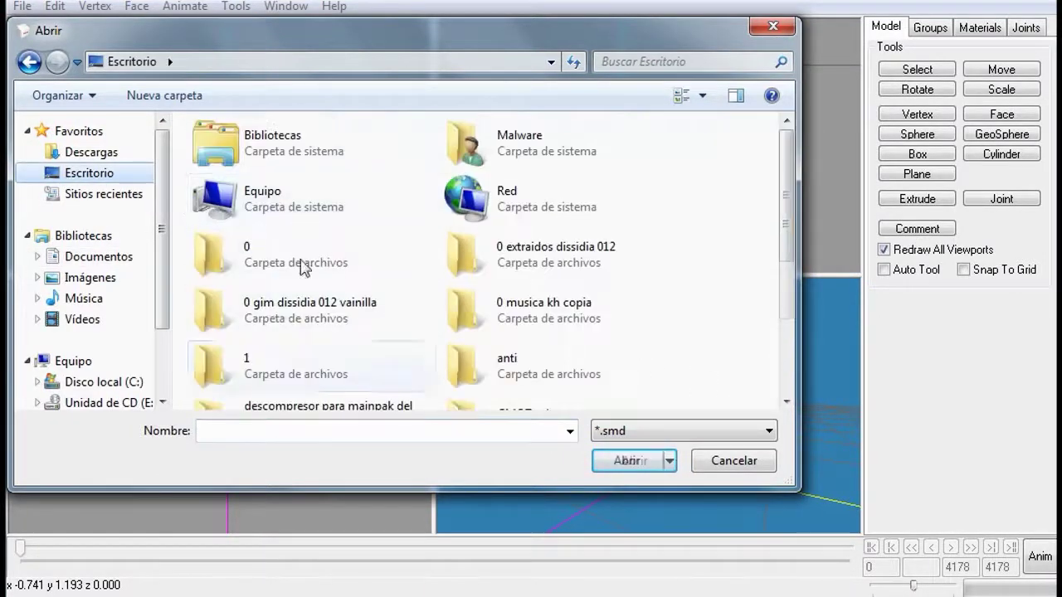
double_click(240, 381)
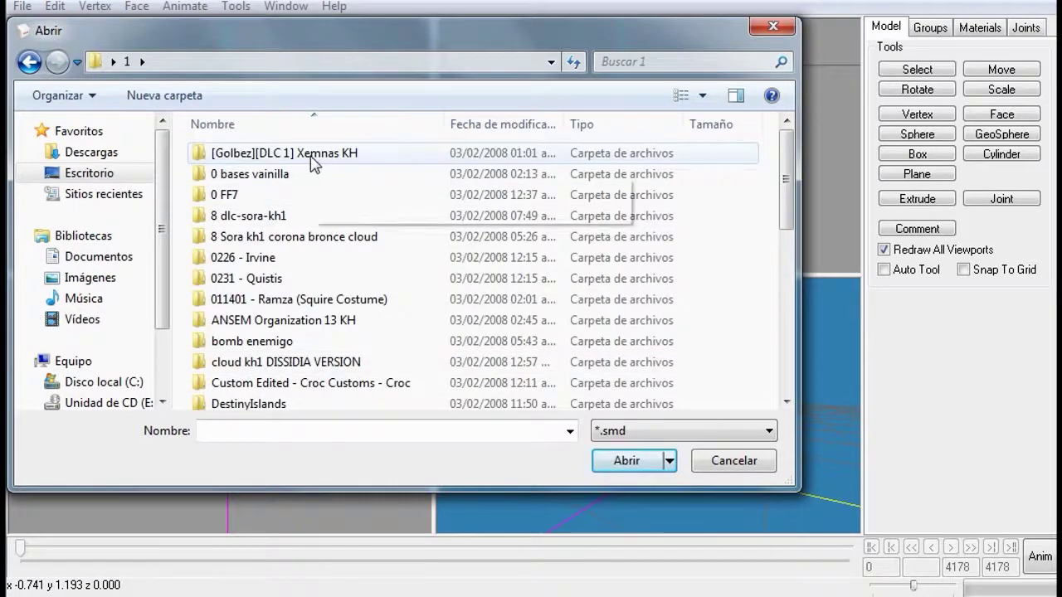
double_click(248, 174)
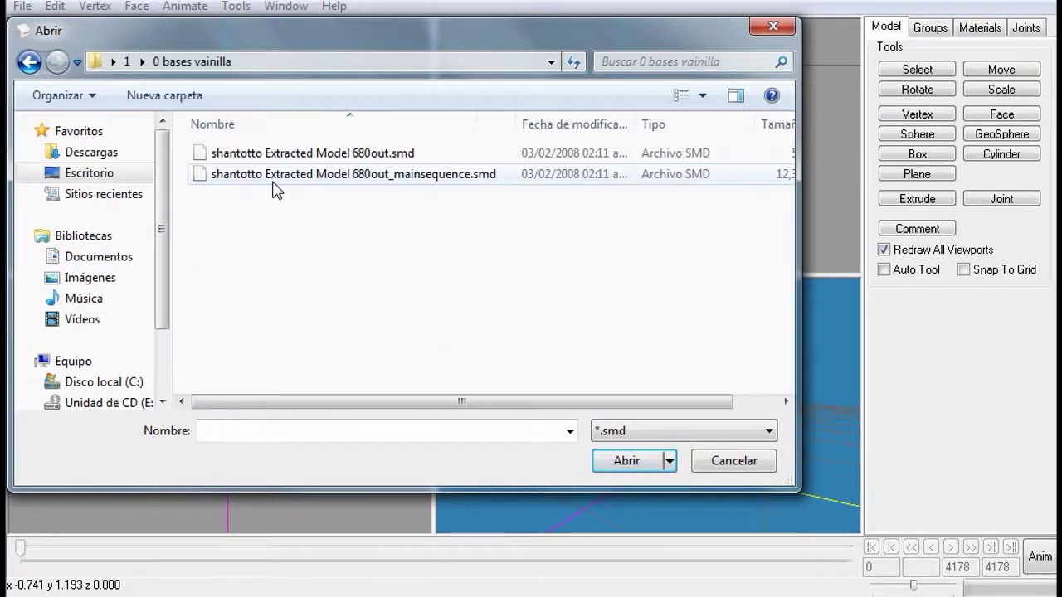
Import shantotto Extracted Model 680out.smd with Triangles, Skeleton and Rename Bones enabled
click(344, 156)
drag(357, 400, 440, 389)
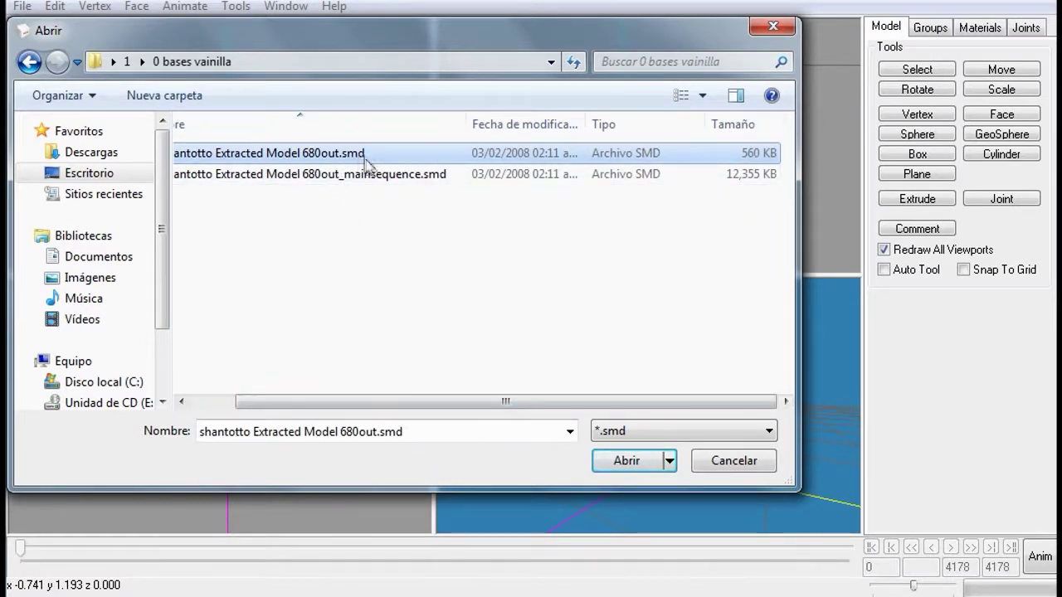
click(624, 463)
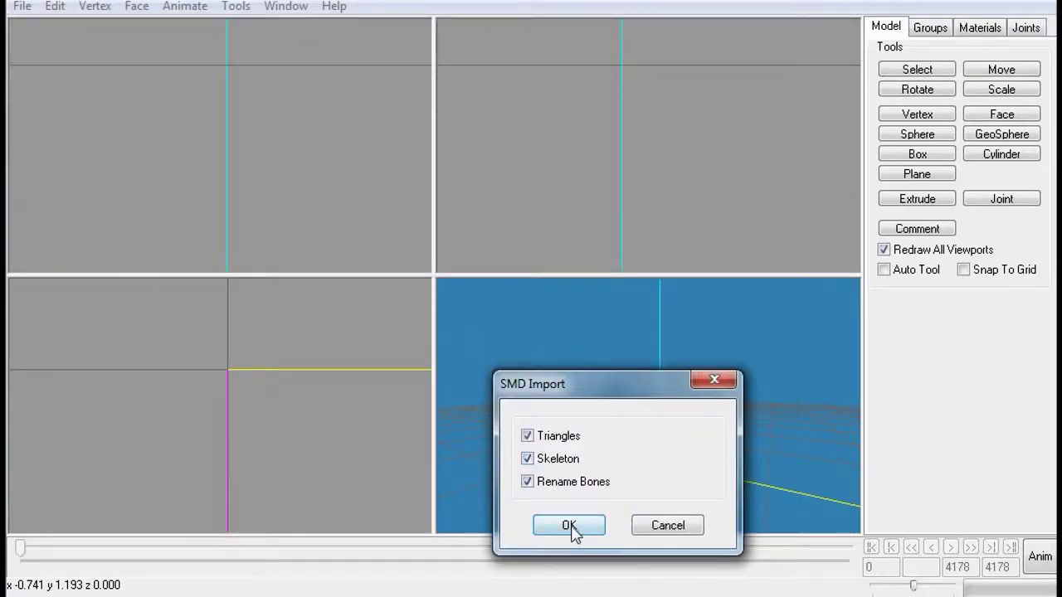
click(569, 527)
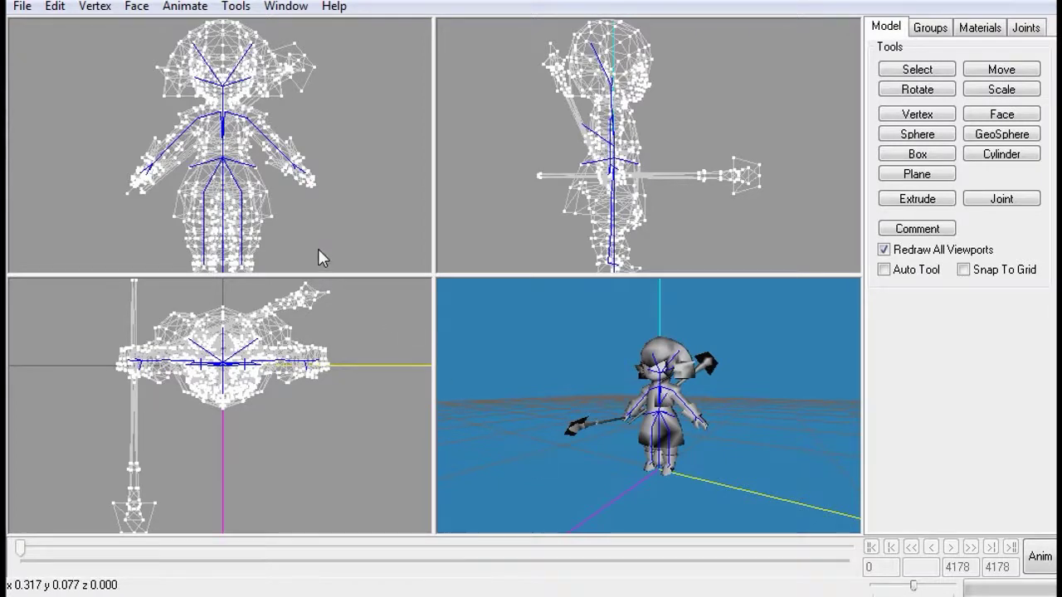
Import the Unreal ActorX animation shantotto Extracted Model 680out.psa onto the model's skeleton
click(19, 8)
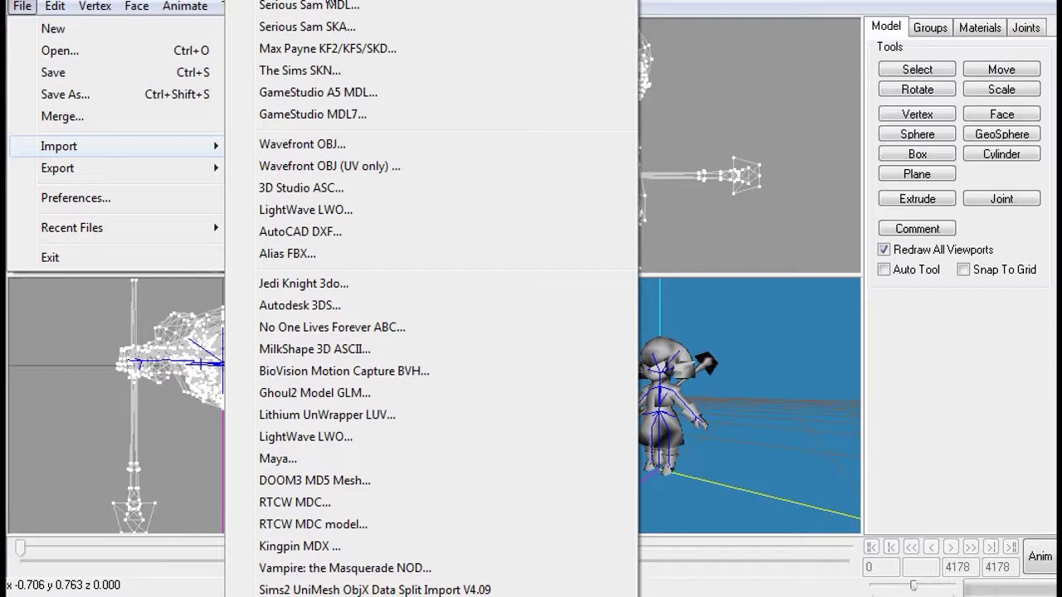
click(329, 5)
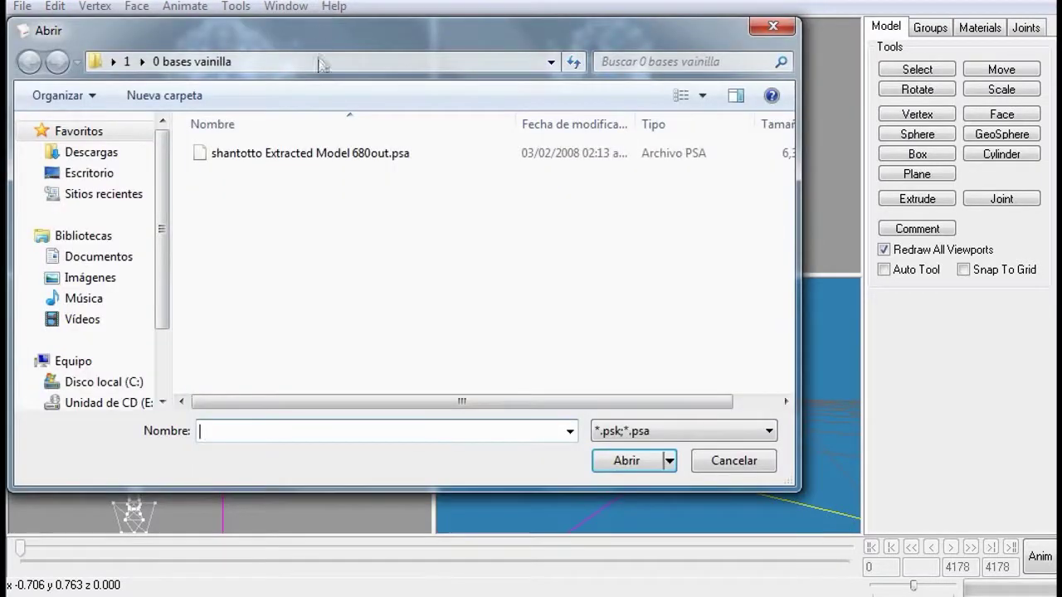
click(322, 162)
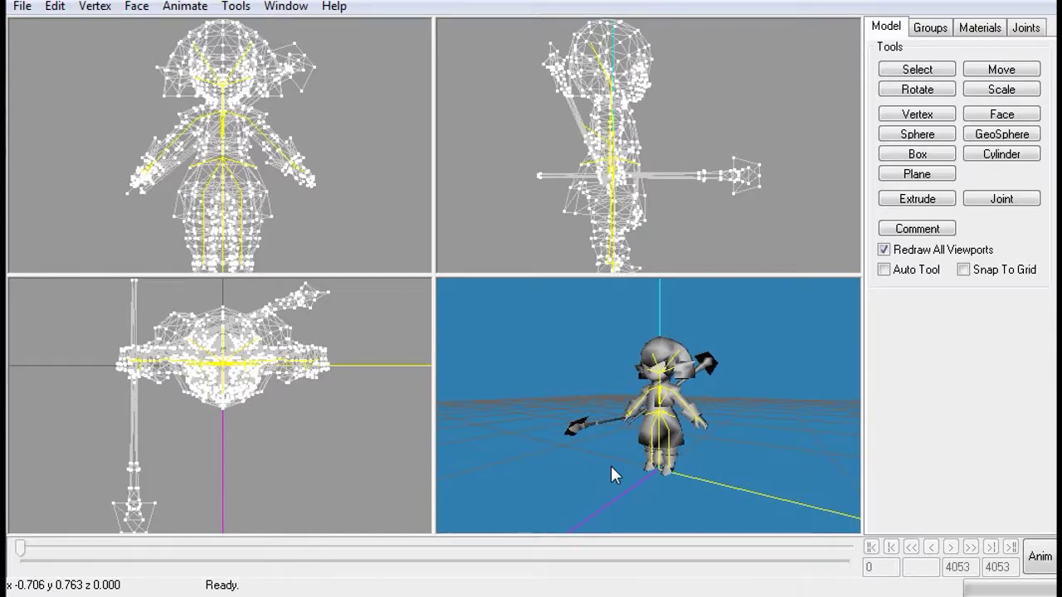
Preview the imported animation on the shantotto model in animation mode, stop playback and leave that mode
drag(645, 419, 639, 390)
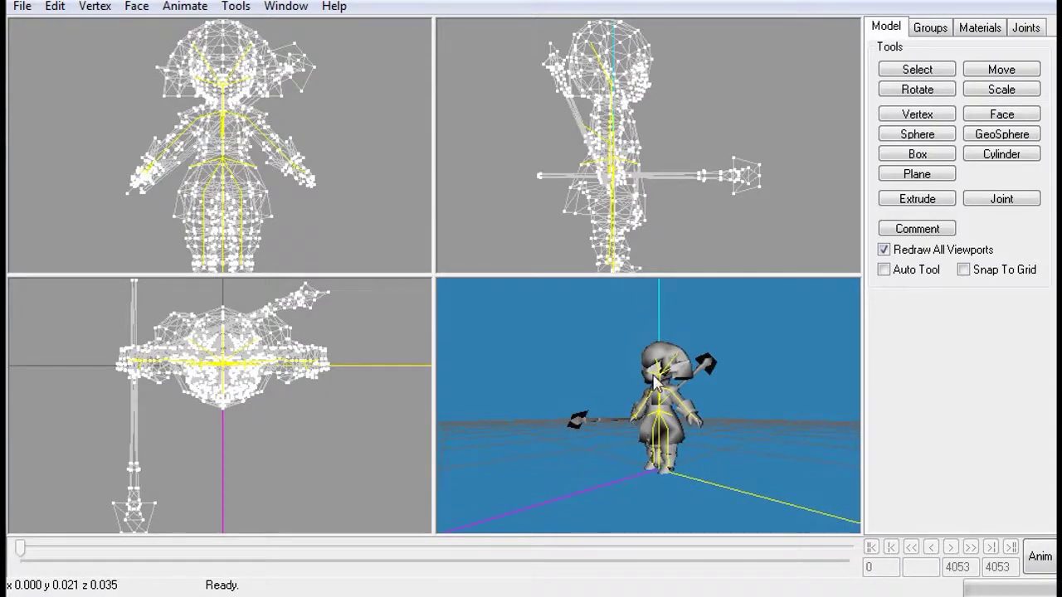
drag(663, 365, 670, 394)
click(1038, 557)
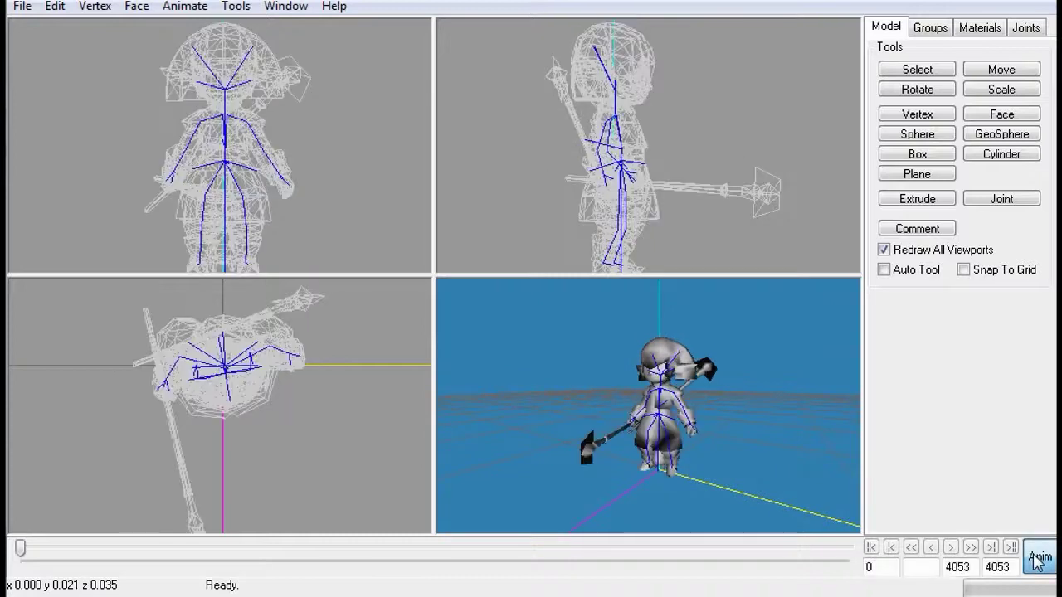
click(951, 547)
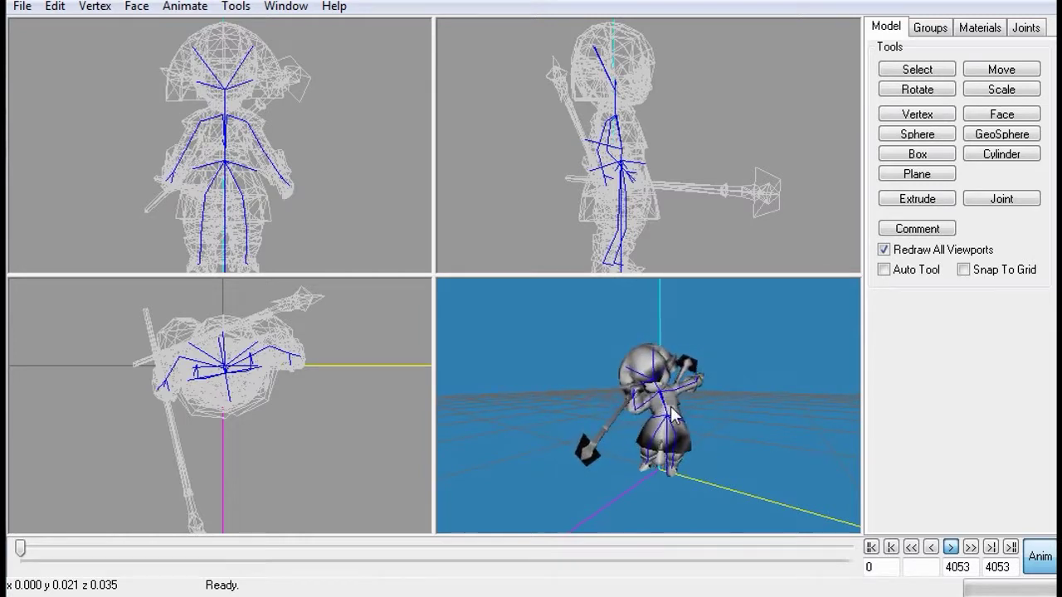
click(949, 548)
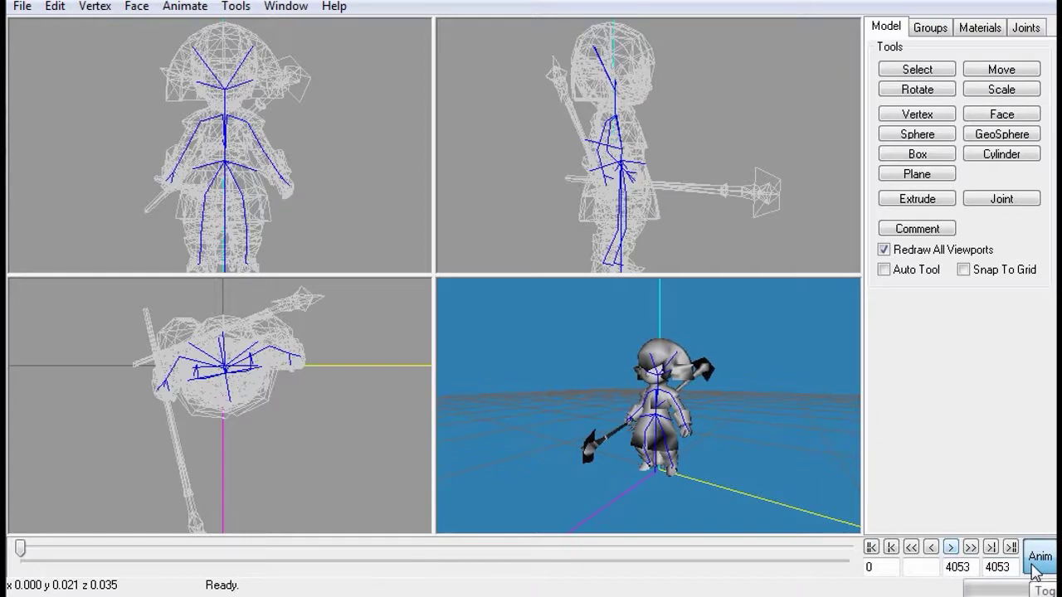
click(1040, 555)
Save the rigged model as shantotto vainilla.ms3d in the 0 bases vainilla folder
click(22, 7)
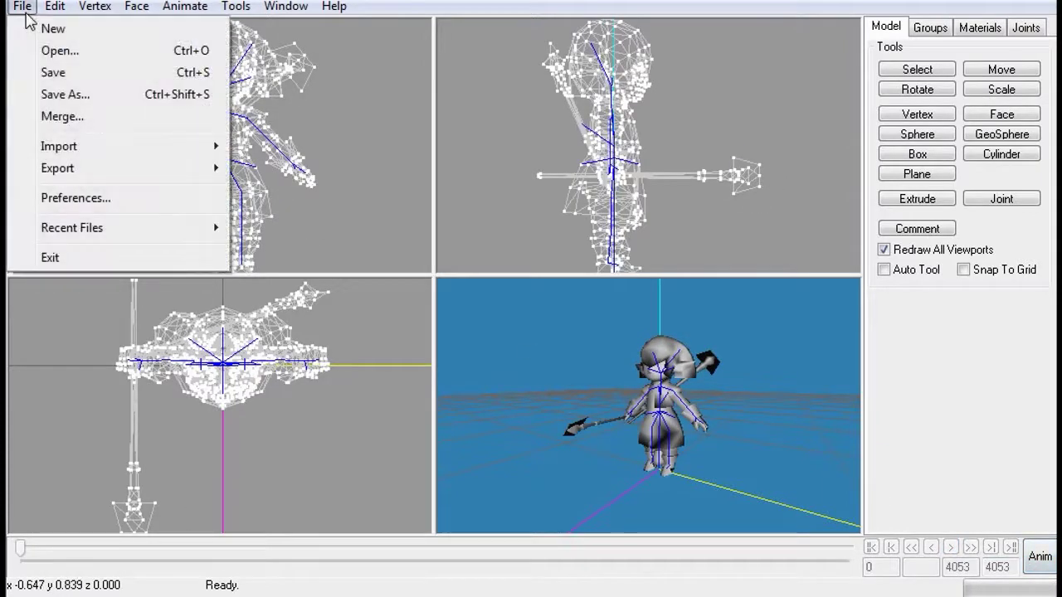
click(49, 73)
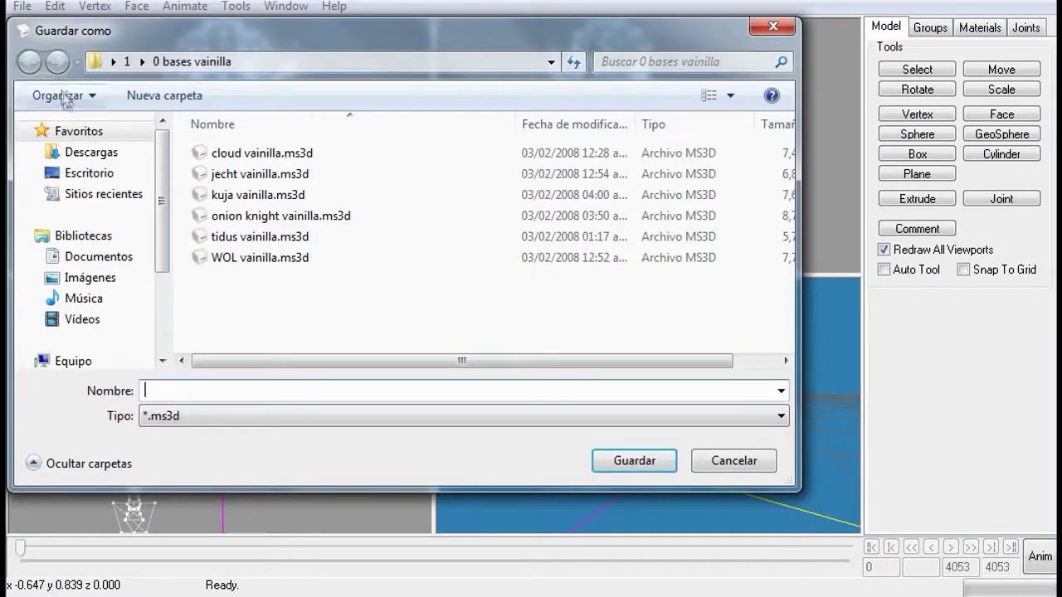
click(245, 259)
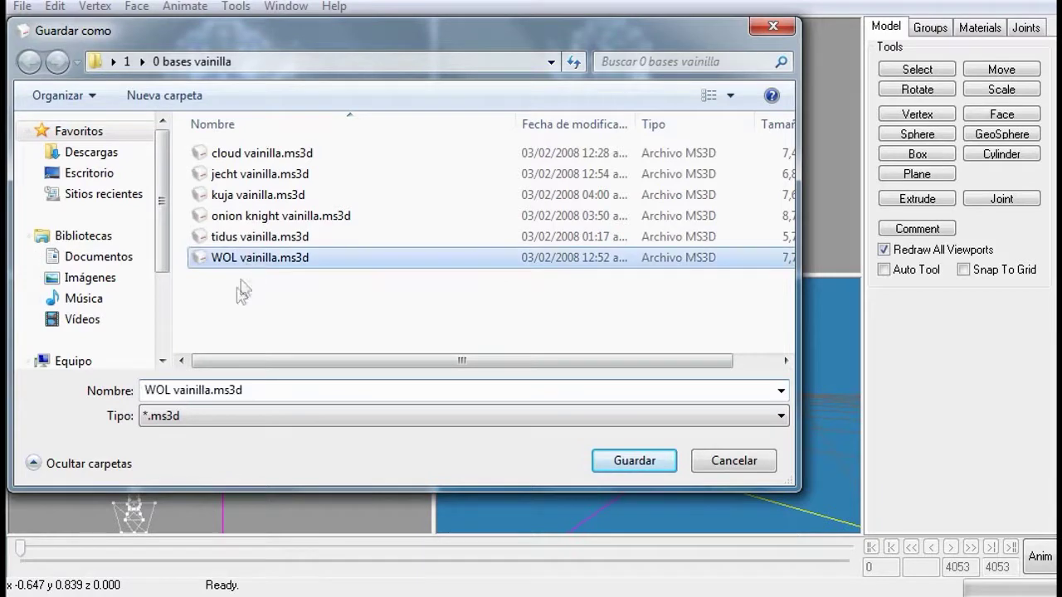
click(170, 390)
drag(172, 390, 135, 381)
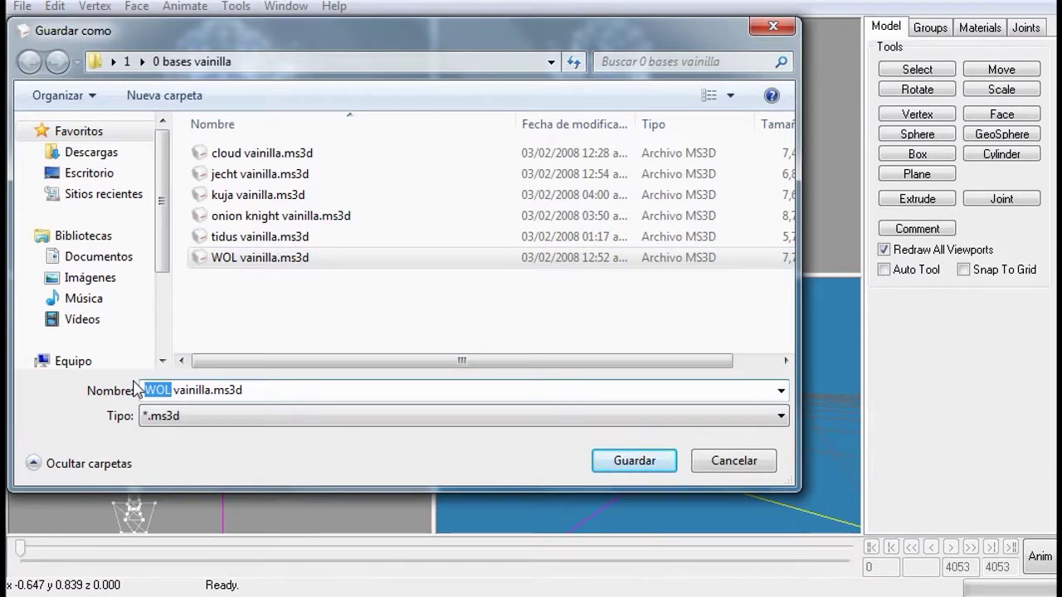
text(shantot)
text(to)
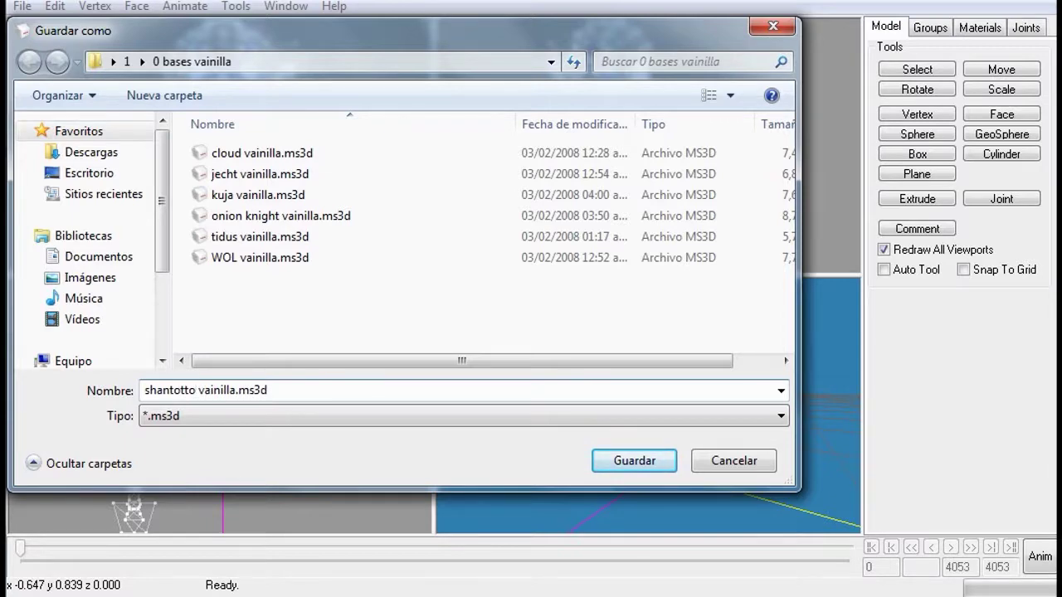
click(622, 461)
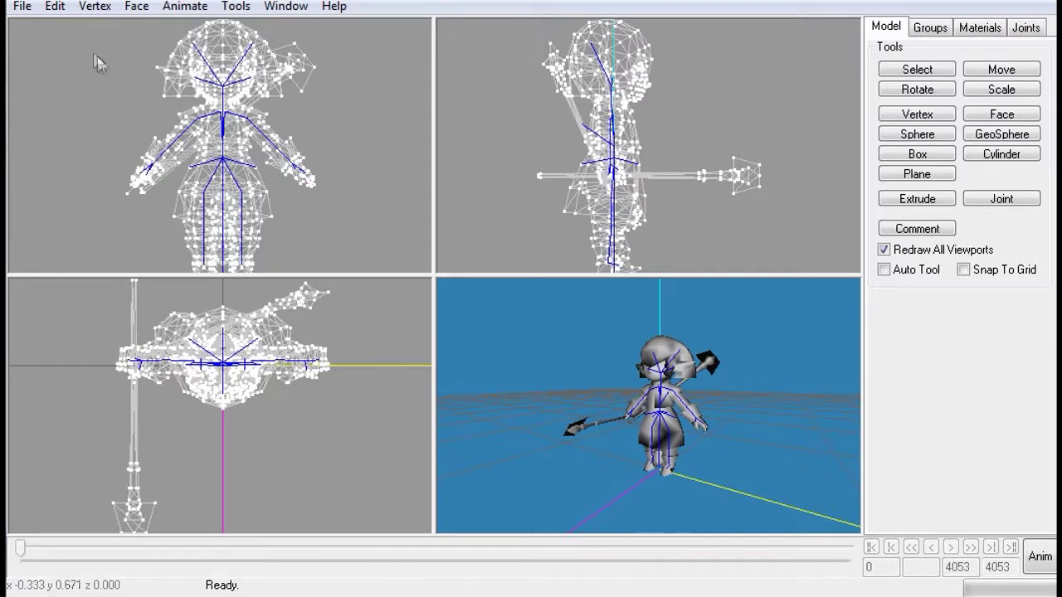
Import the Wavefront OBJ model Croc.obj from the Custom Edited - Croc Customs - Croc folder into the scene
click(29, 12)
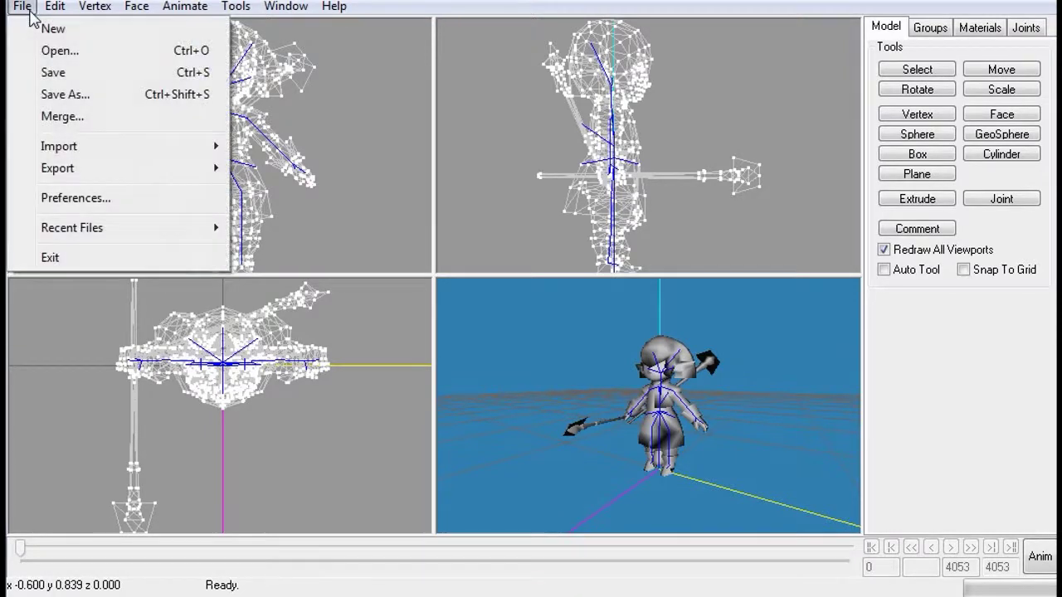
mouse_move(107, 155)
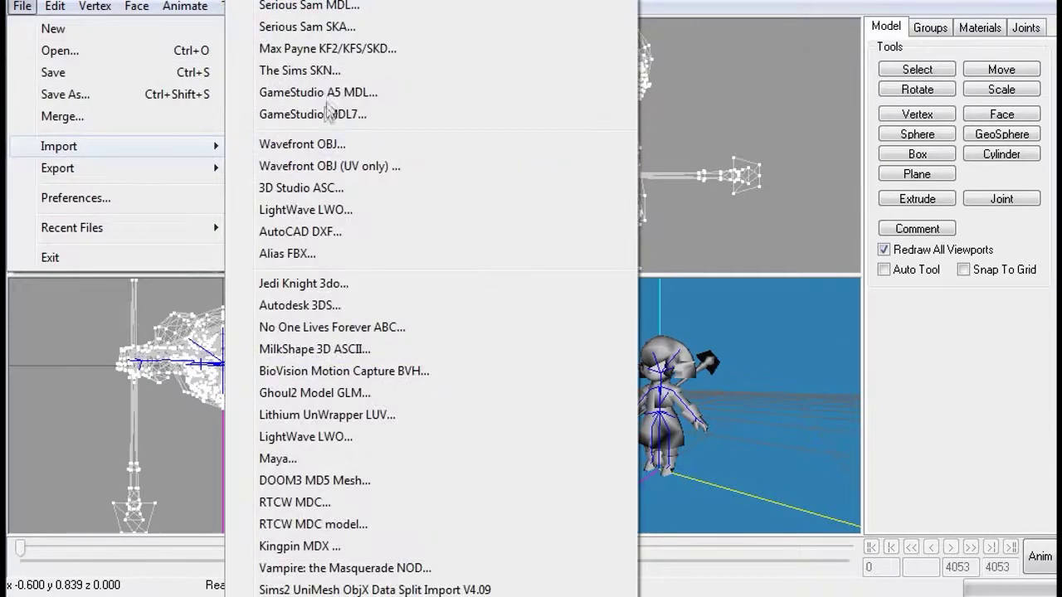
click(339, 147)
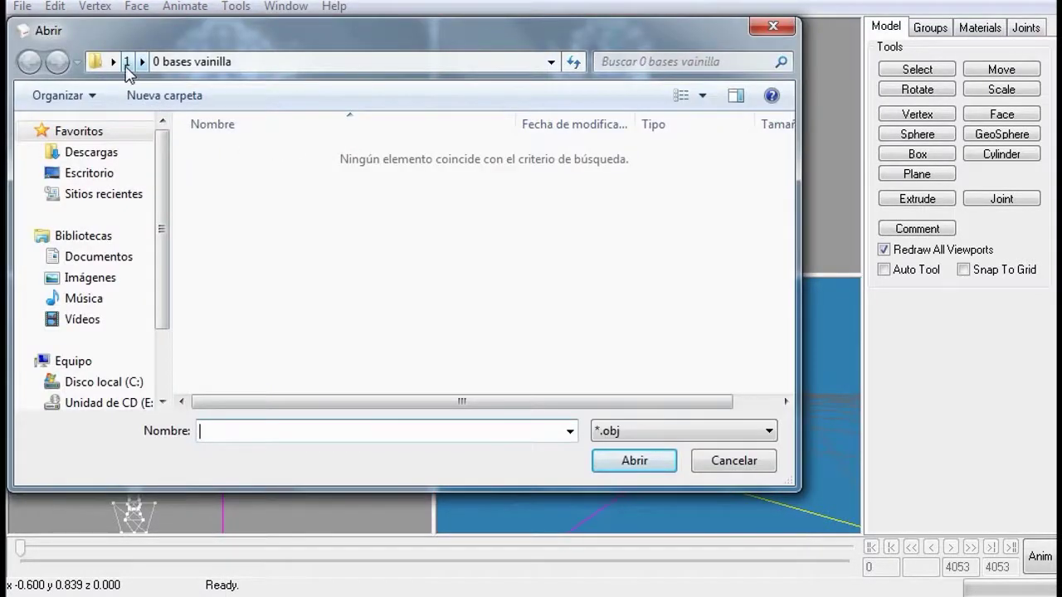
click(126, 63)
drag(782, 184, 768, 259)
double_click(351, 182)
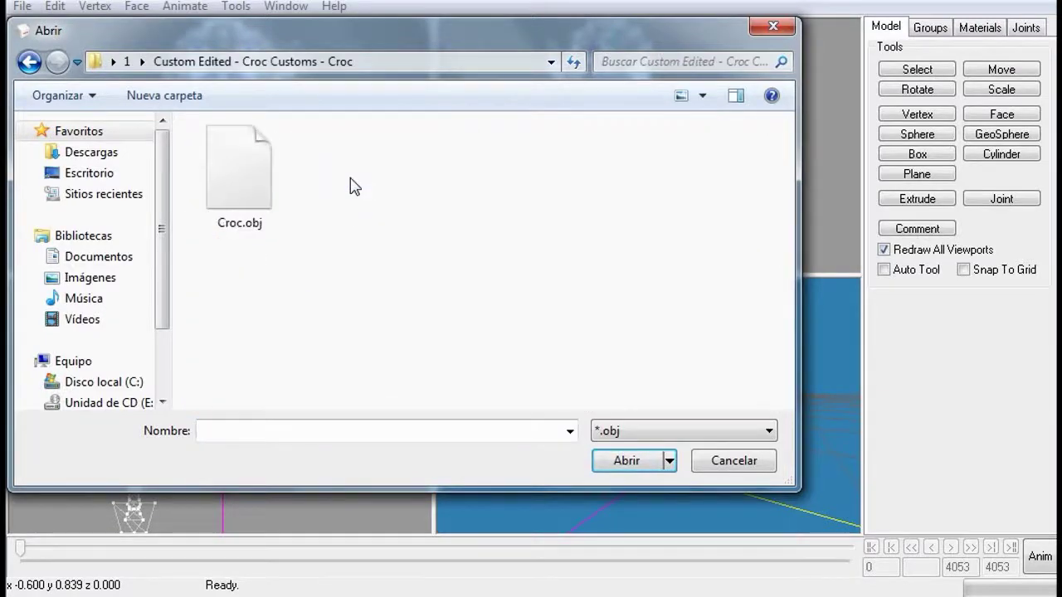
click(256, 192)
click(628, 461)
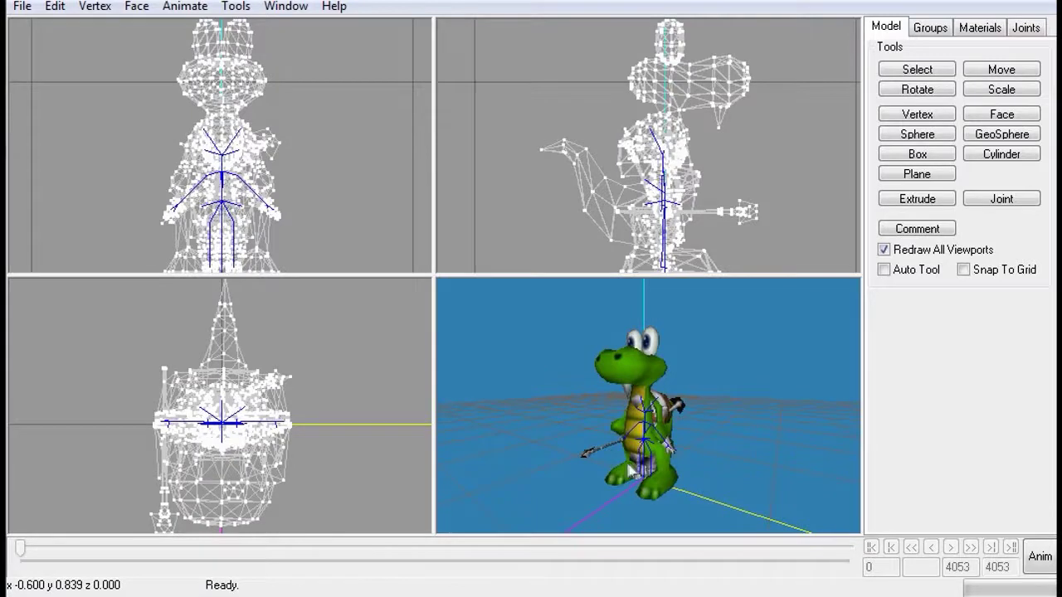
Select all of the imported Croc model's groups: Brown, Tex, White and default
drag(632, 459, 661, 448)
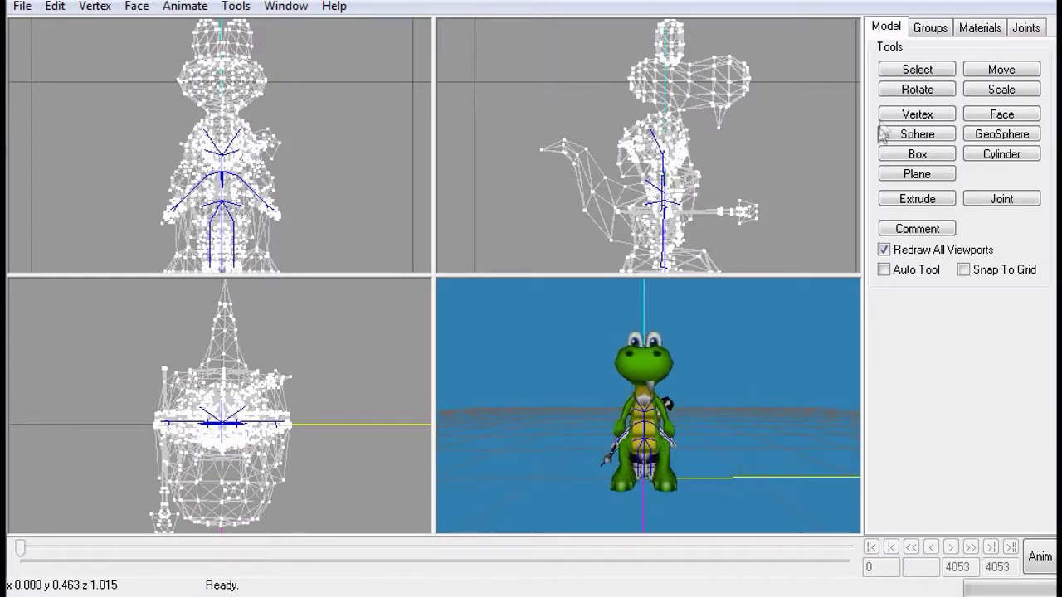
click(937, 28)
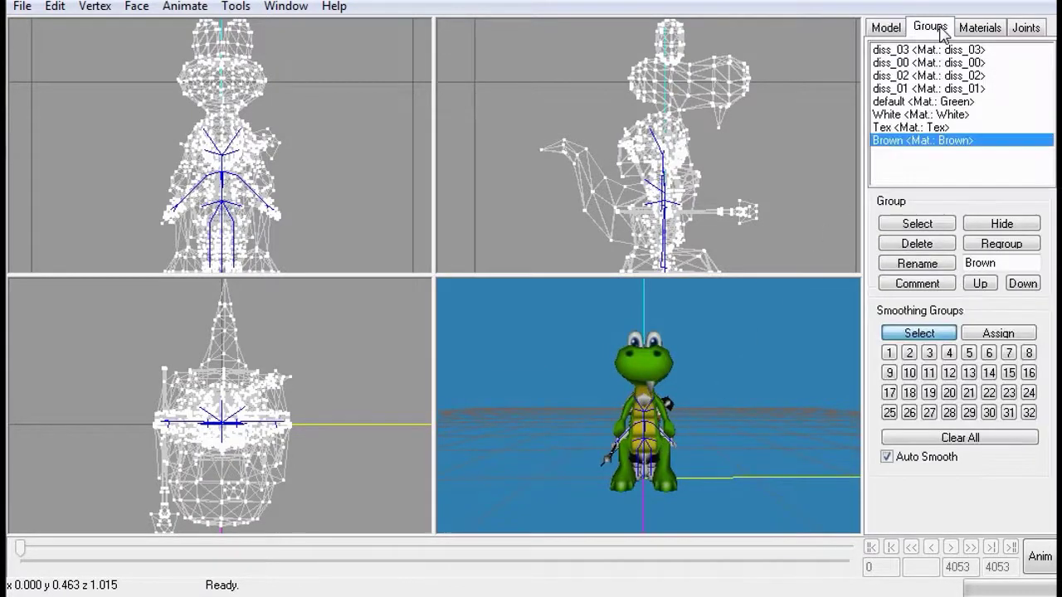
click(923, 131)
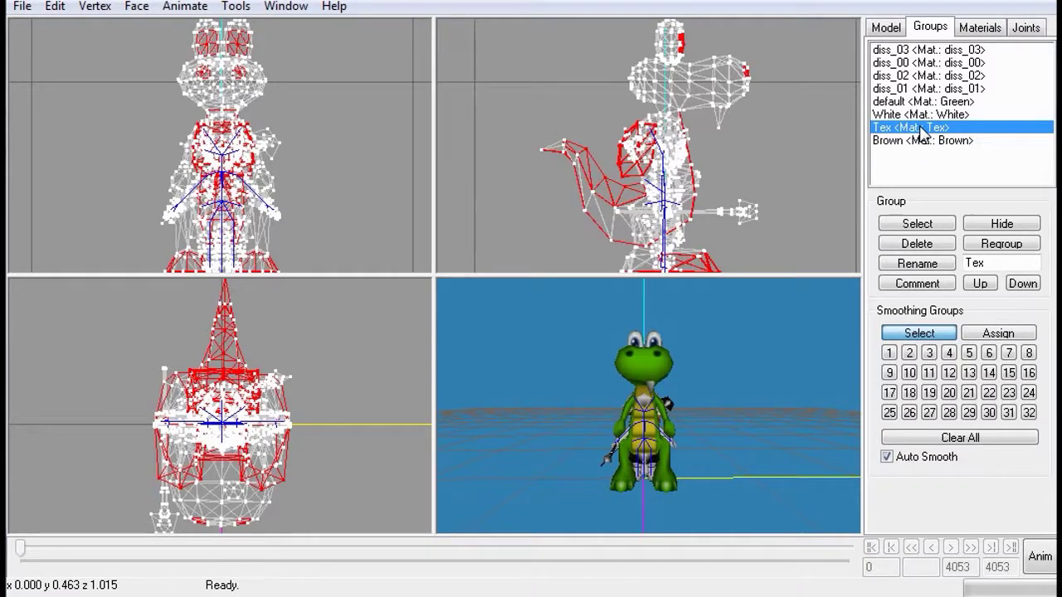
click(923, 116)
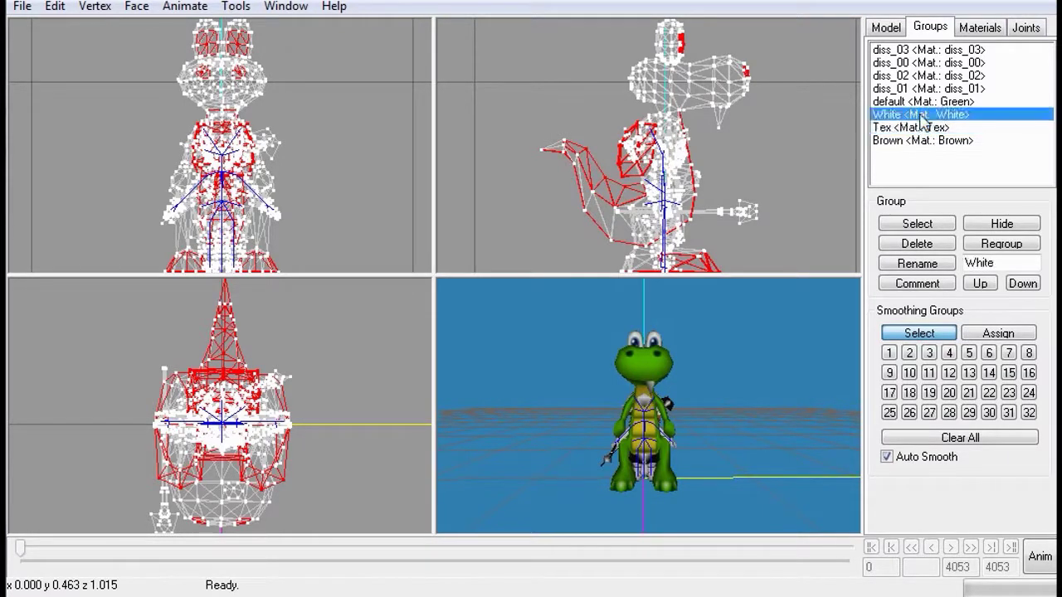
click(922, 102)
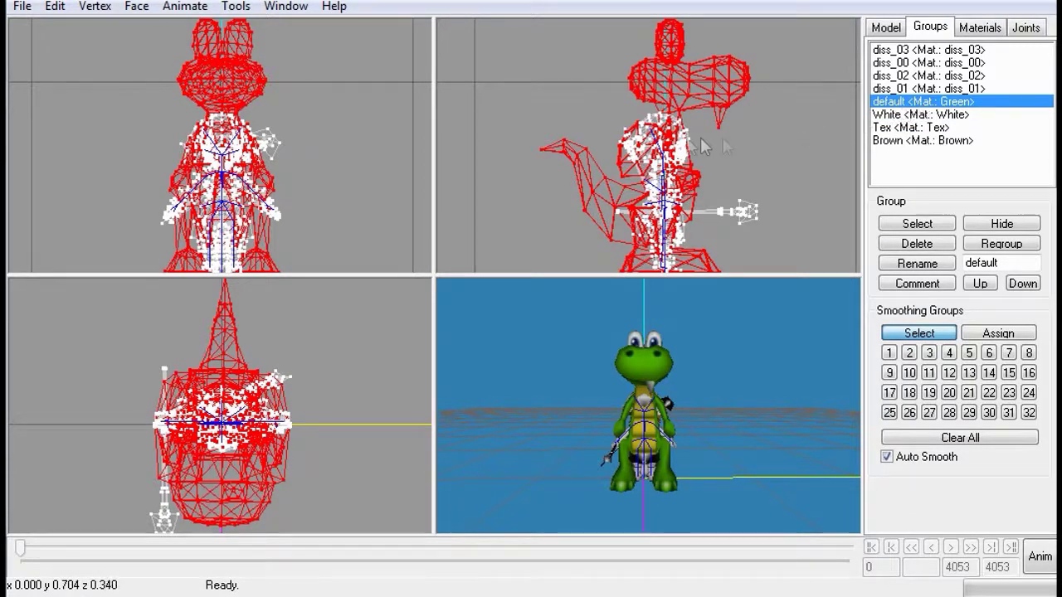
Scale the selected Croc groups by 0.90 on X, Y and Z about the center of mass
click(885, 28)
click(1000, 116)
click(997, 90)
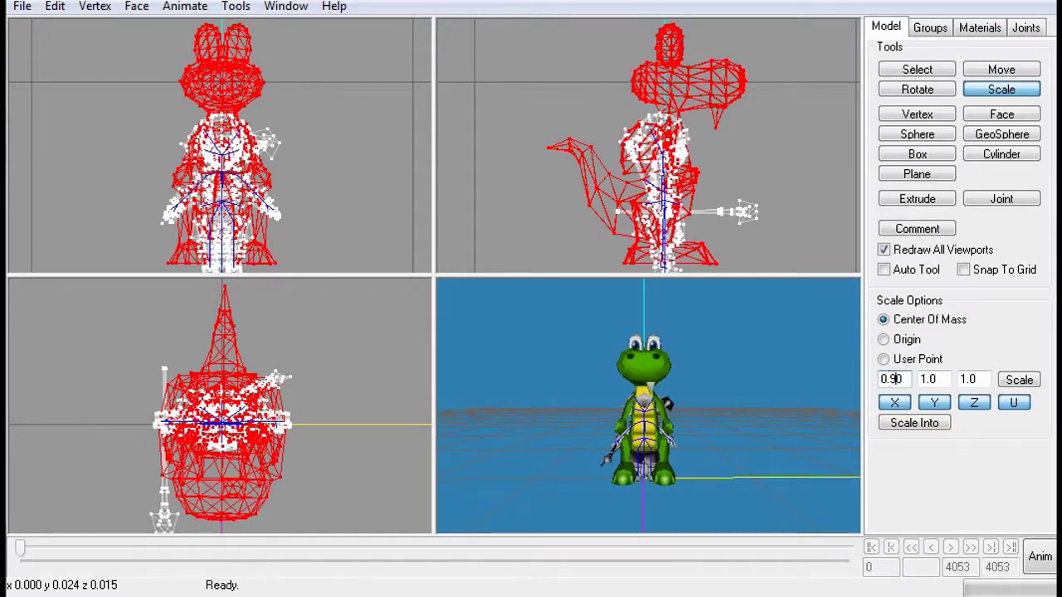
drag(902, 380, 883, 379)
right_click(881, 379)
click(923, 441)
drag(940, 378, 914, 381)
right_click(928, 378)
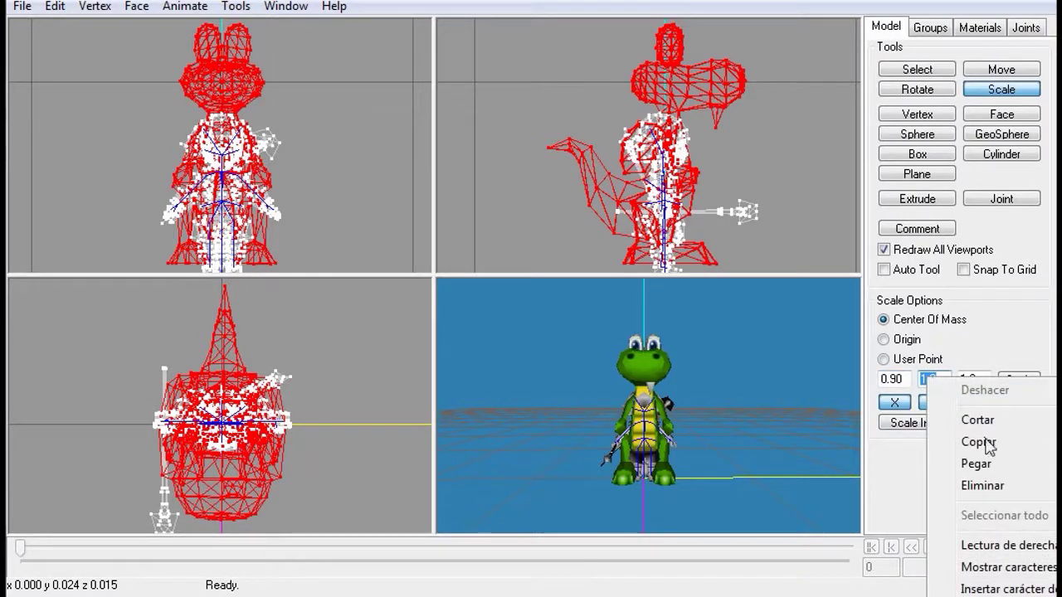
click(976, 463)
drag(984, 377, 963, 381)
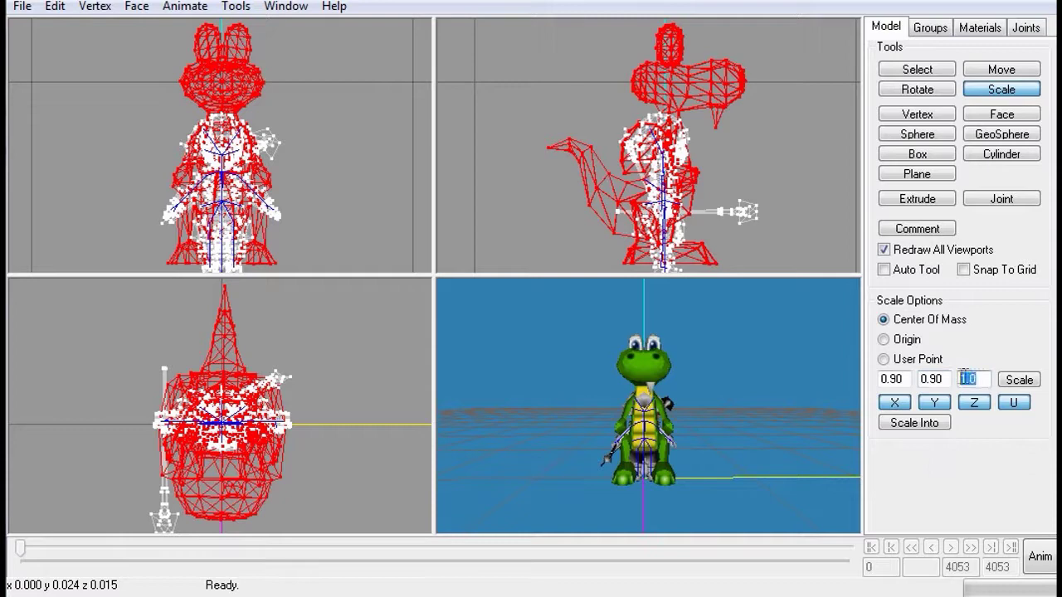
right_click(979, 384)
click(1023, 464)
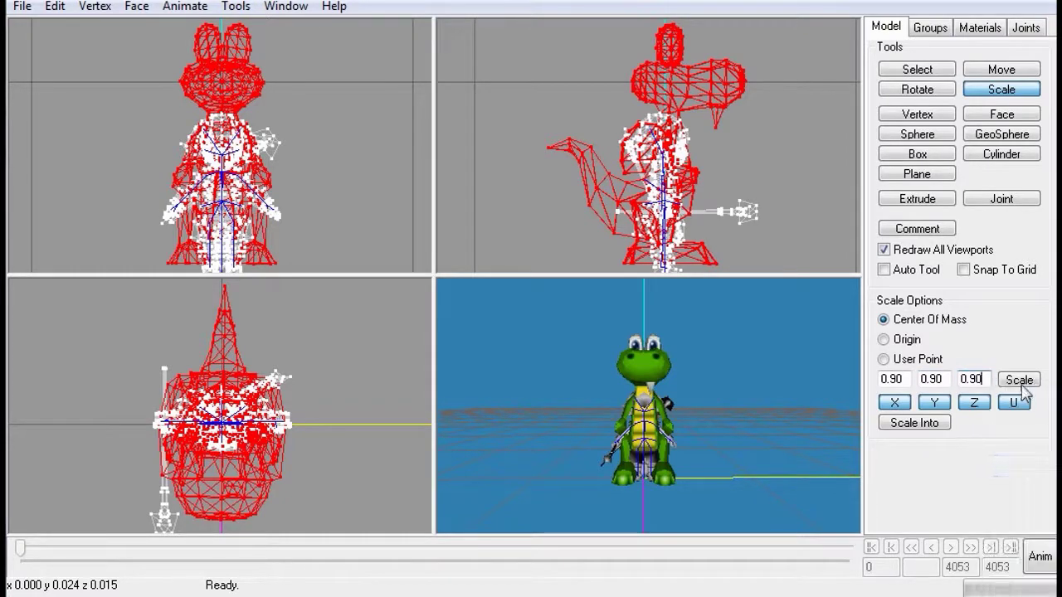
click(1020, 382)
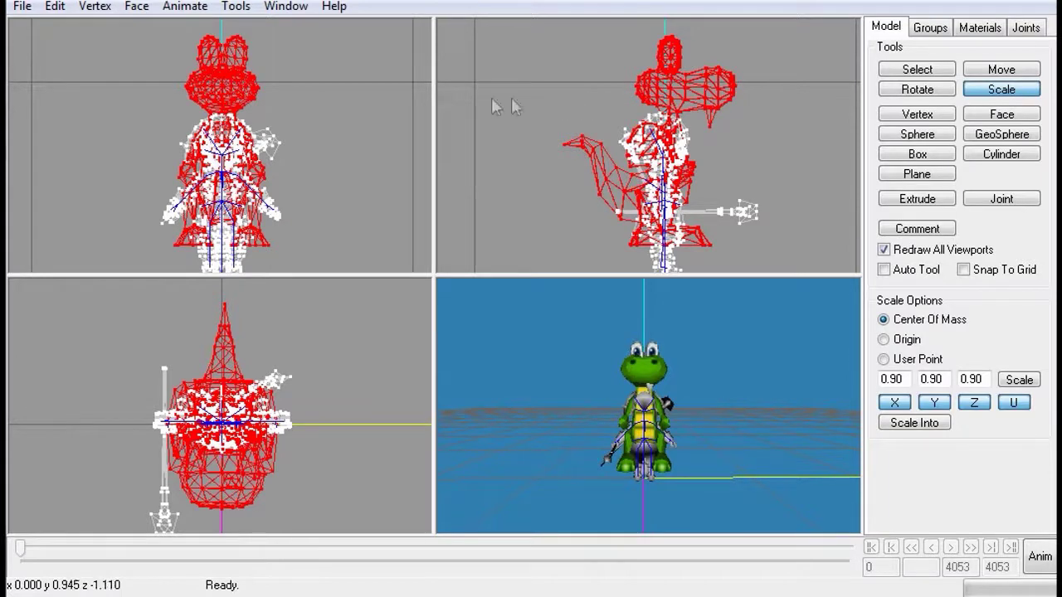
Move the Croc model straight down in the front view until its feet reach about the base model's foot level
mouse_move(354, 131)
right_down()
mouse_move(357, 117)
mouse_move(346, 121)
right_up()
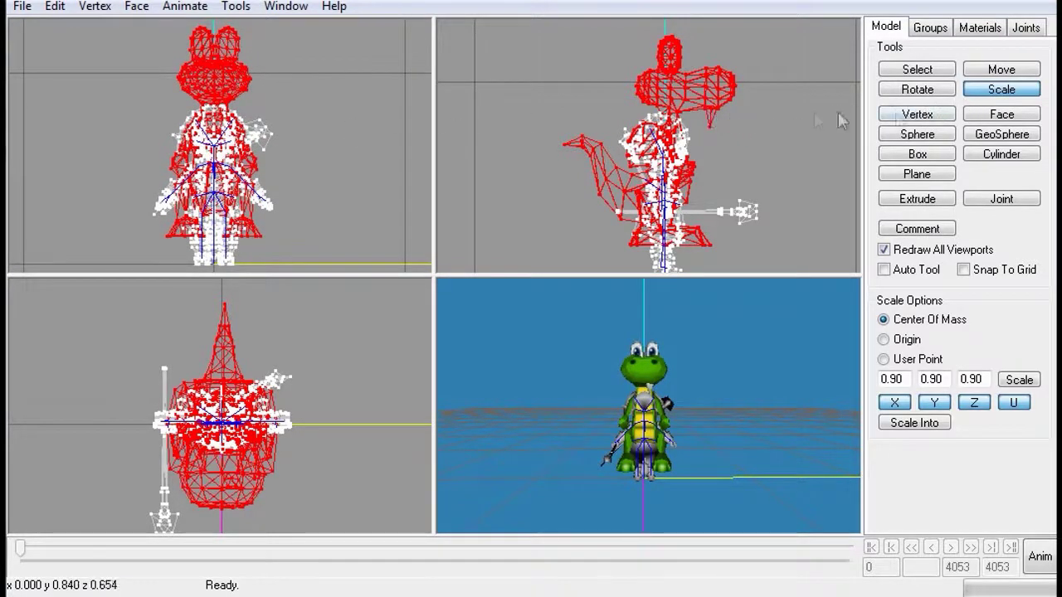
click(1016, 71)
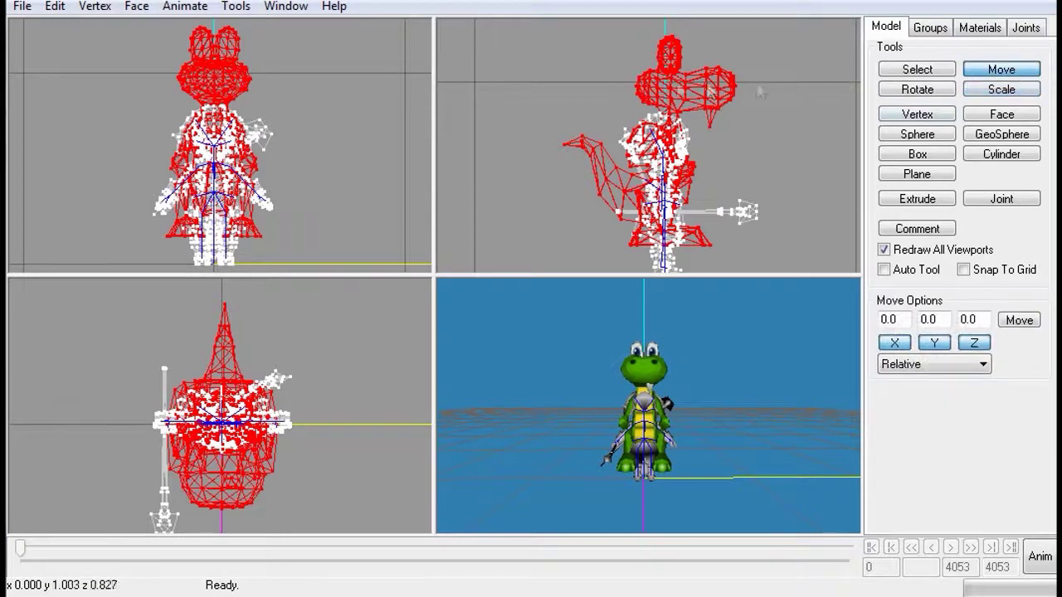
drag(230, 83, 230, 124)
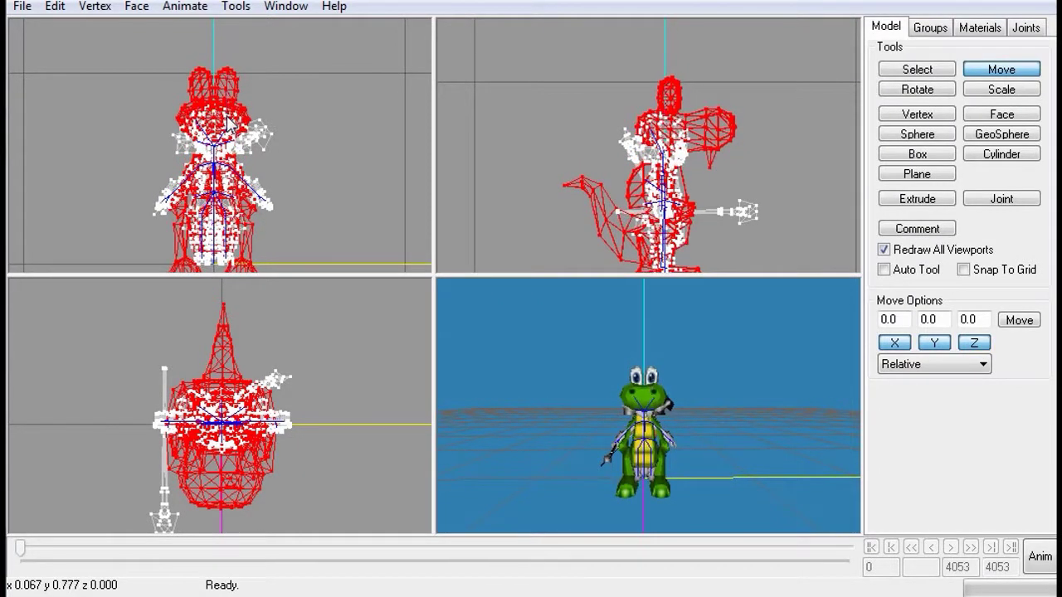
Scale the Croc model down slightly, freehand about its center of mass, to fit the shantotto body and skeleton
click(976, 93)
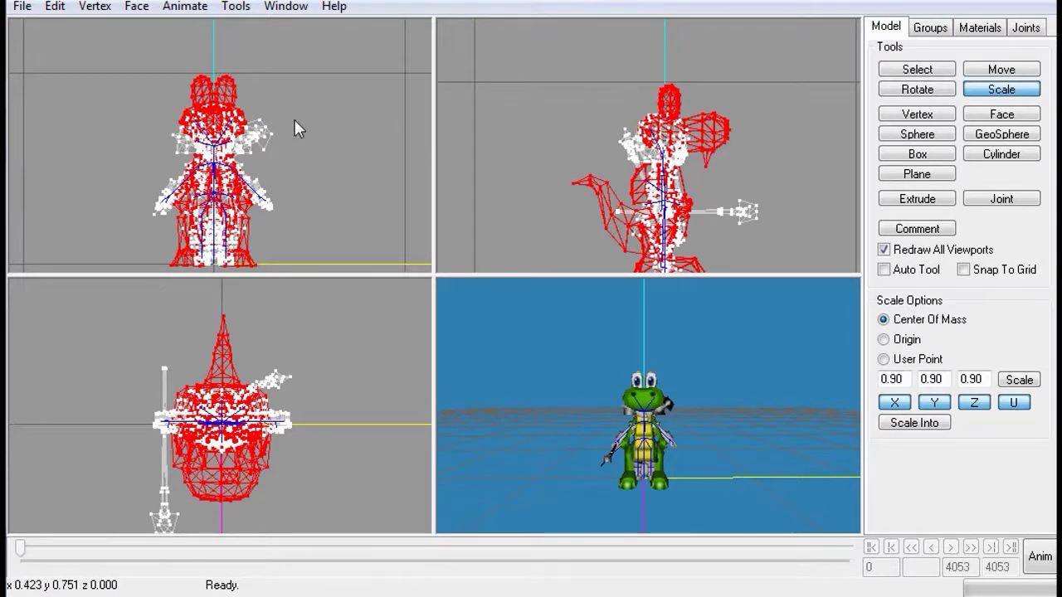
ctrl+drag(564, 191, 545, 153)
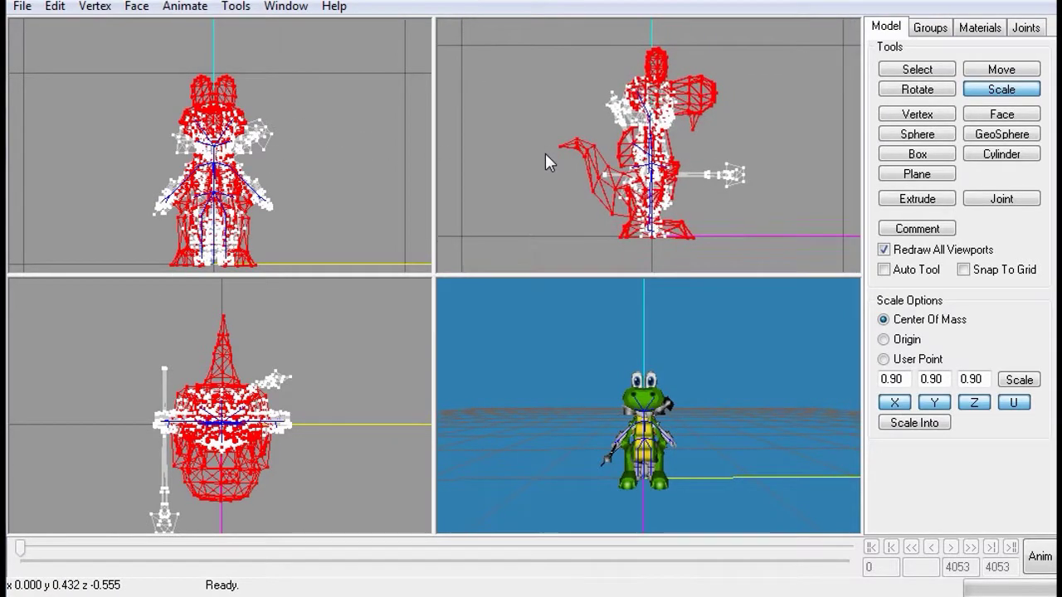
drag(652, 455, 597, 463)
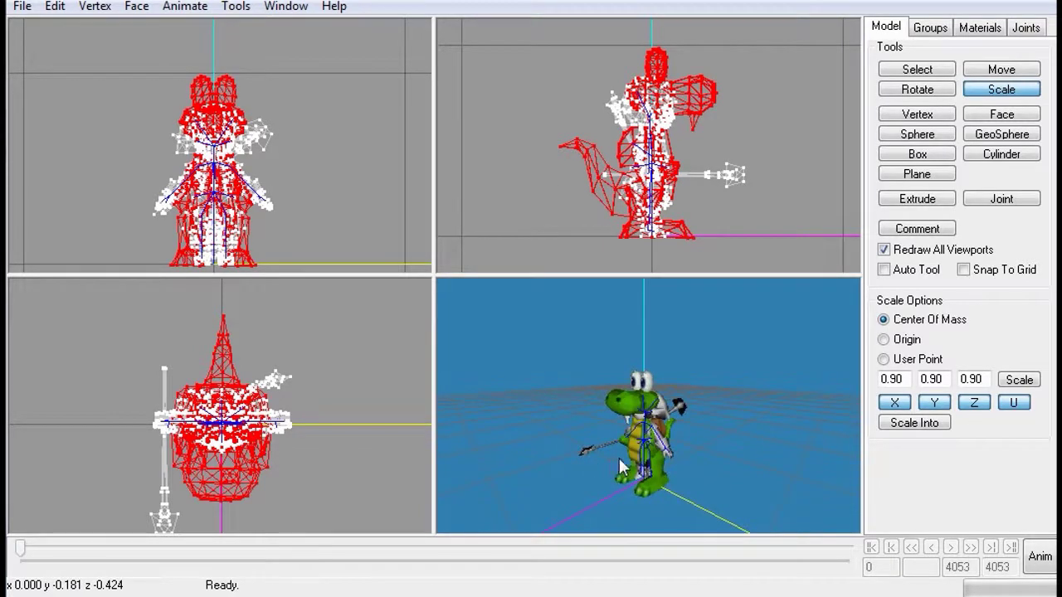
scroll(655, 419, up, 3)
scroll(688, 415, up, 1)
scroll(685, 436, up, 2)
drag(680, 433, 699, 418)
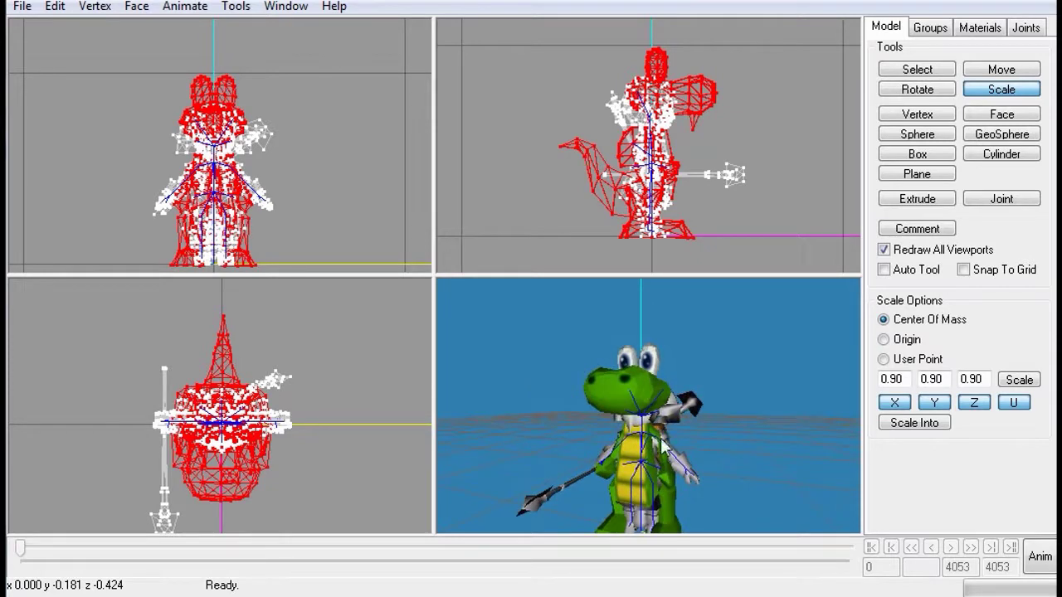
middle_drag(350, 239, 342, 219)
scroll(370, 111, up, 5)
scroll(346, 75, up, 2)
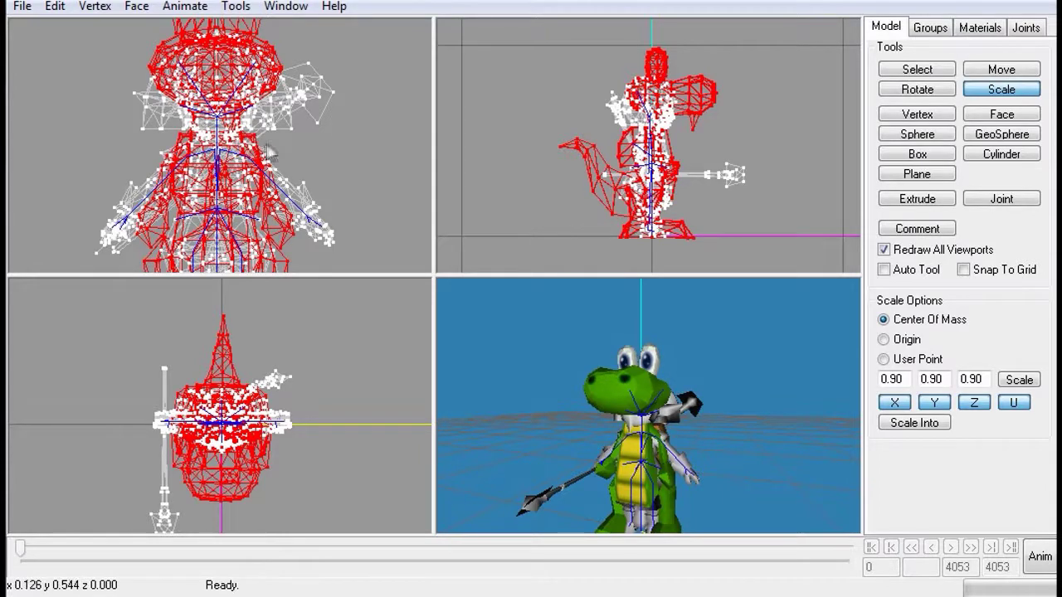
scroll(292, 123, up, 2)
scroll(292, 123, down, 5)
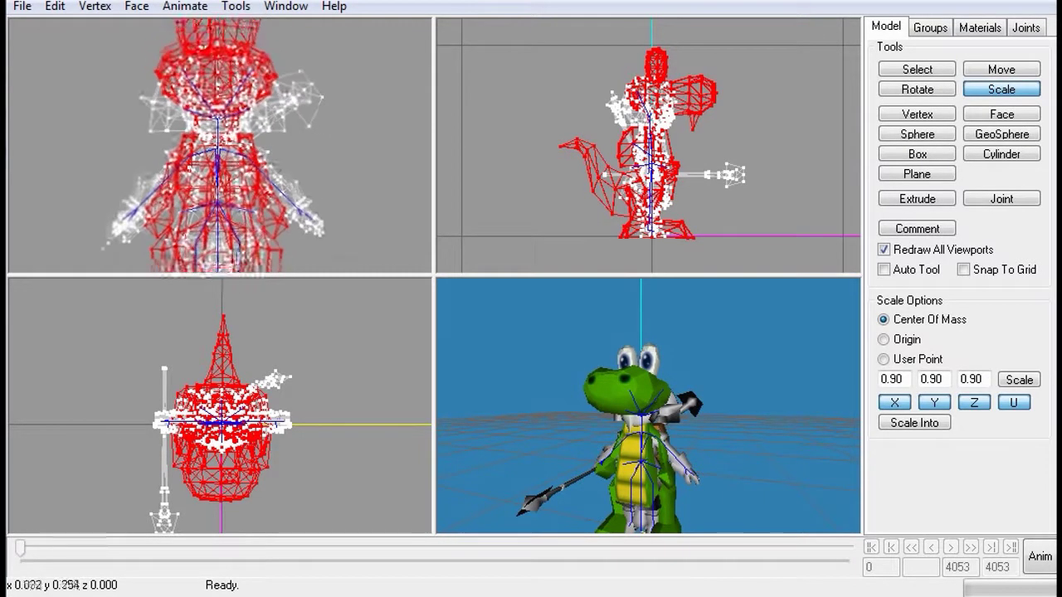
scroll(166, 481, up, 2)
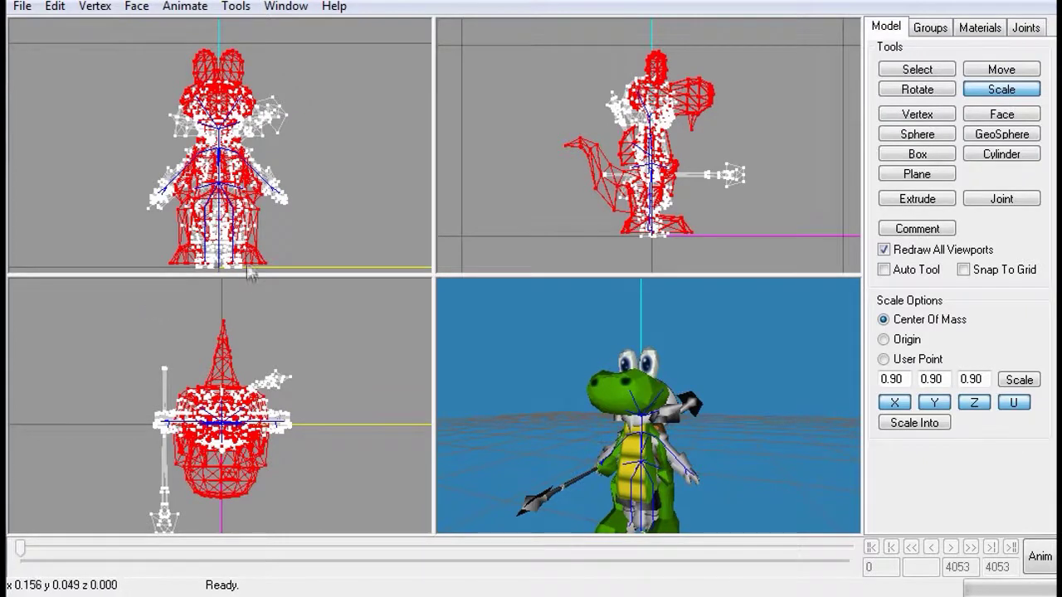
Shift the Croc model slightly down in the side view so its feet sit on the ground line
click(1001, 70)
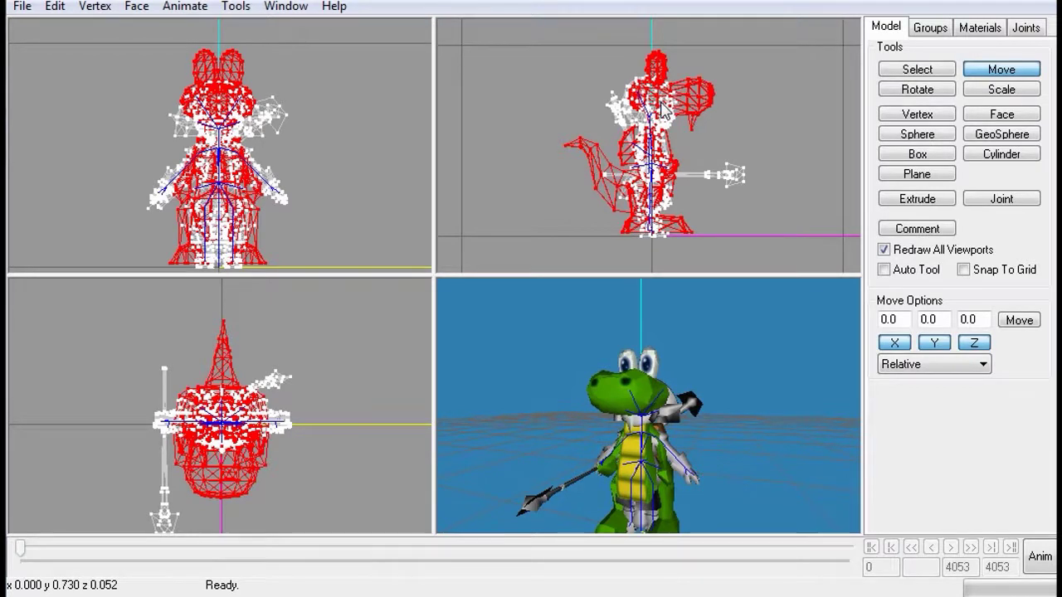
drag(661, 106, 661, 111)
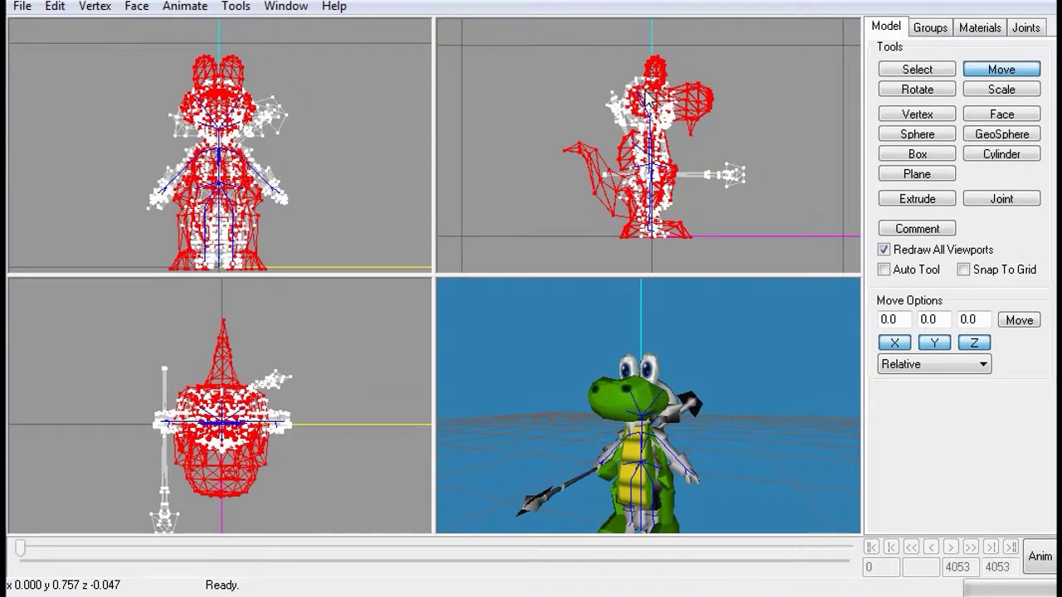
drag(646, 98, 648, 96)
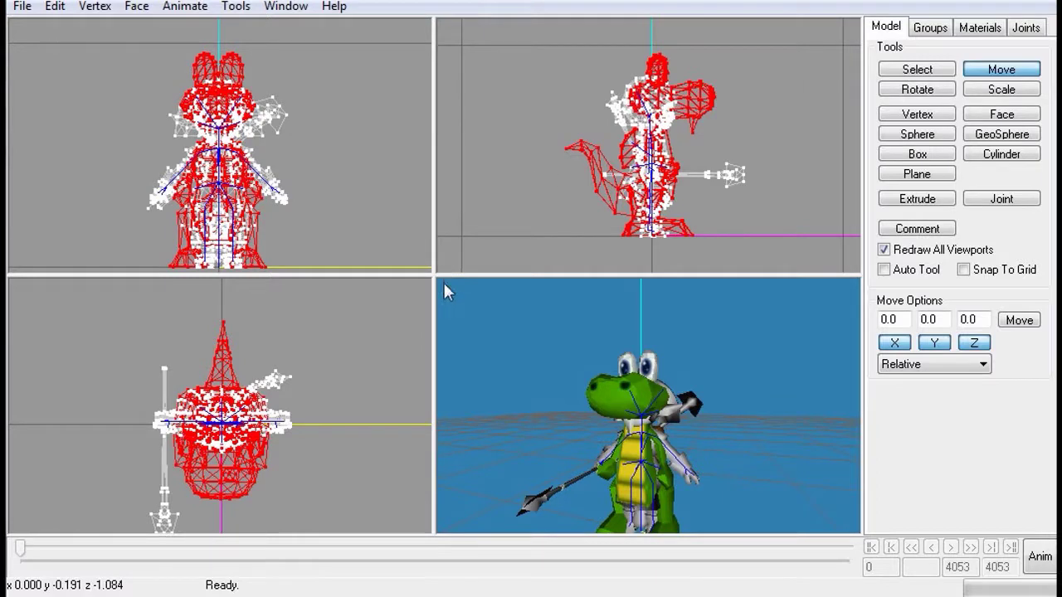
Nudge the Croc model slightly backward along Z to align its body with the skeleton, checking the fit from several angles
drag(634, 432, 675, 434)
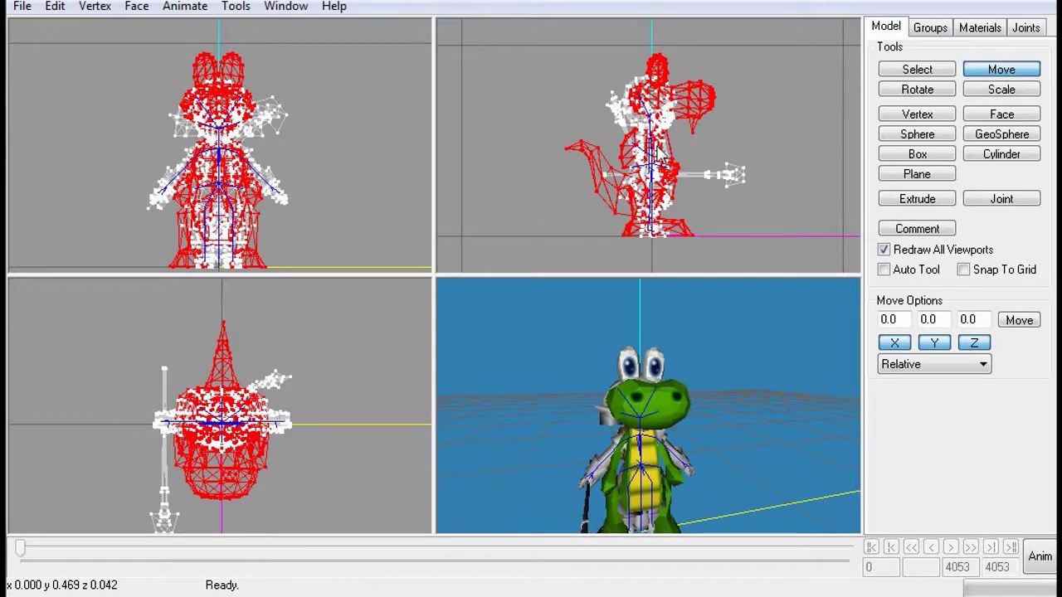
drag(657, 149, 655, 150)
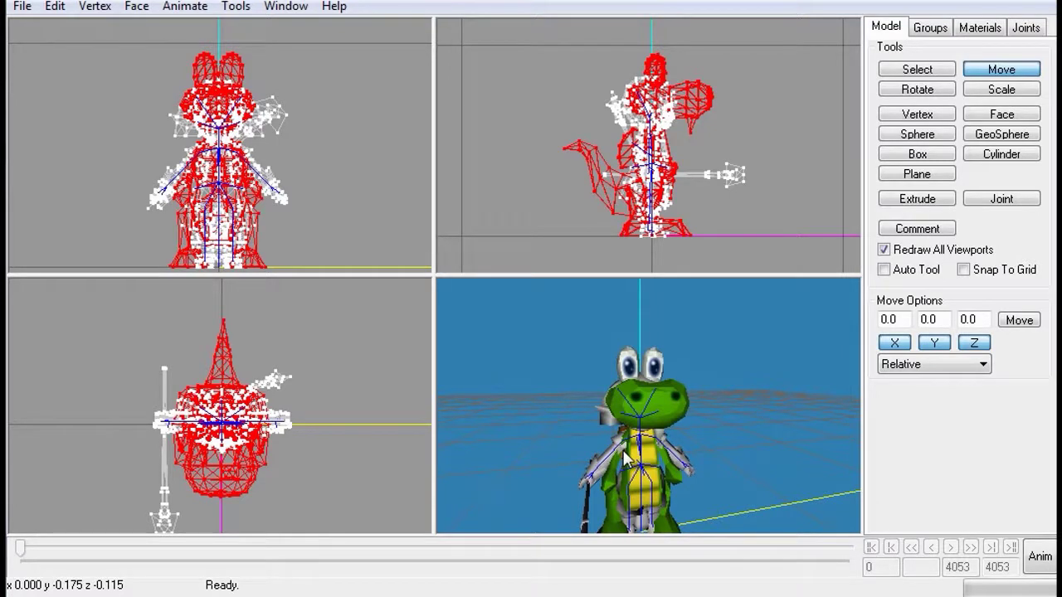
drag(625, 449, 677, 451)
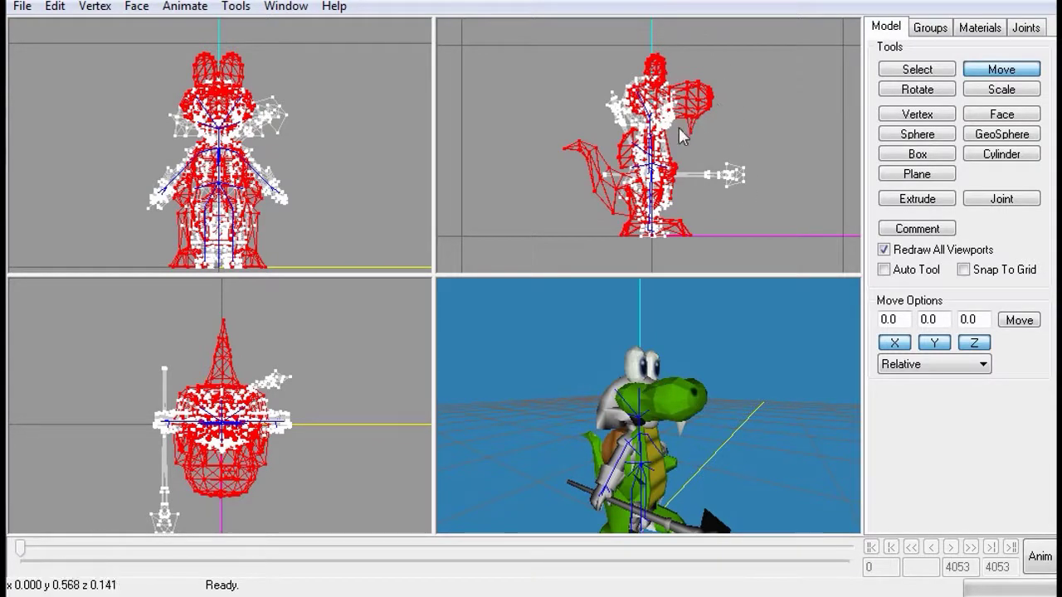
drag(644, 407, 471, 401)
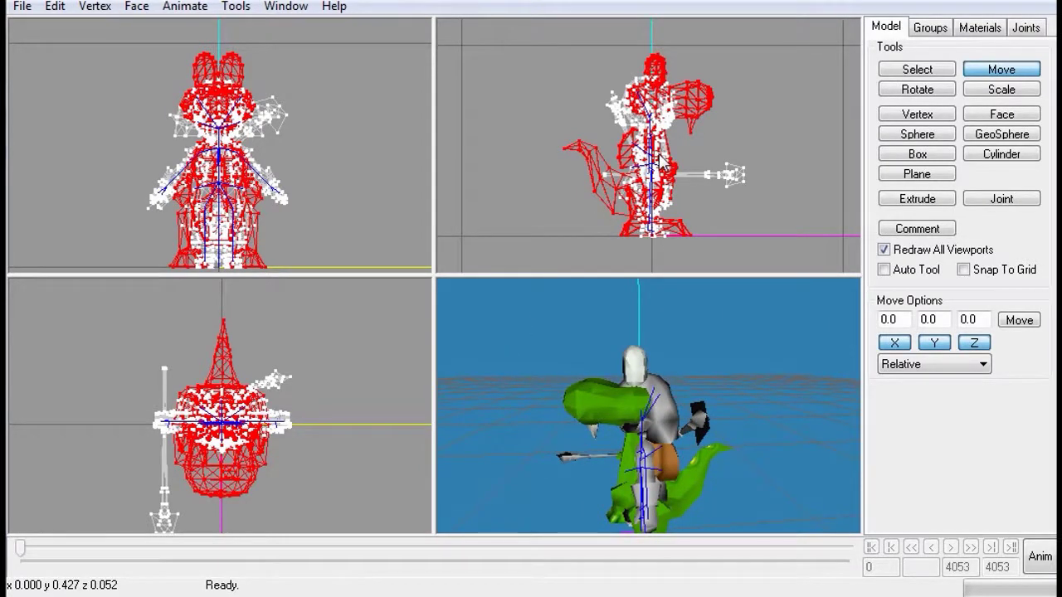
drag(661, 162, 659, 162)
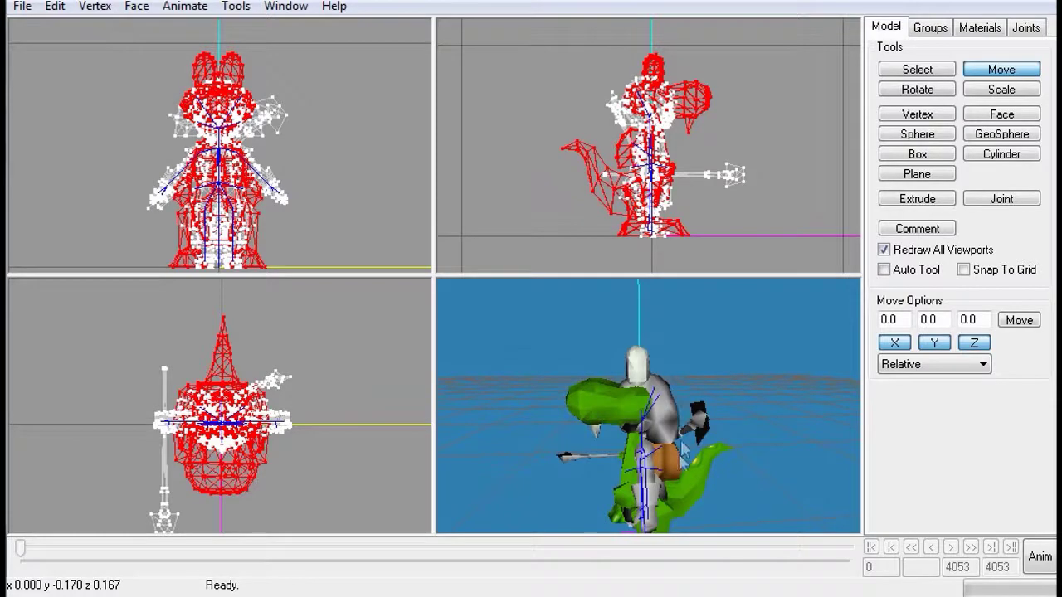
drag(666, 489, 753, 465)
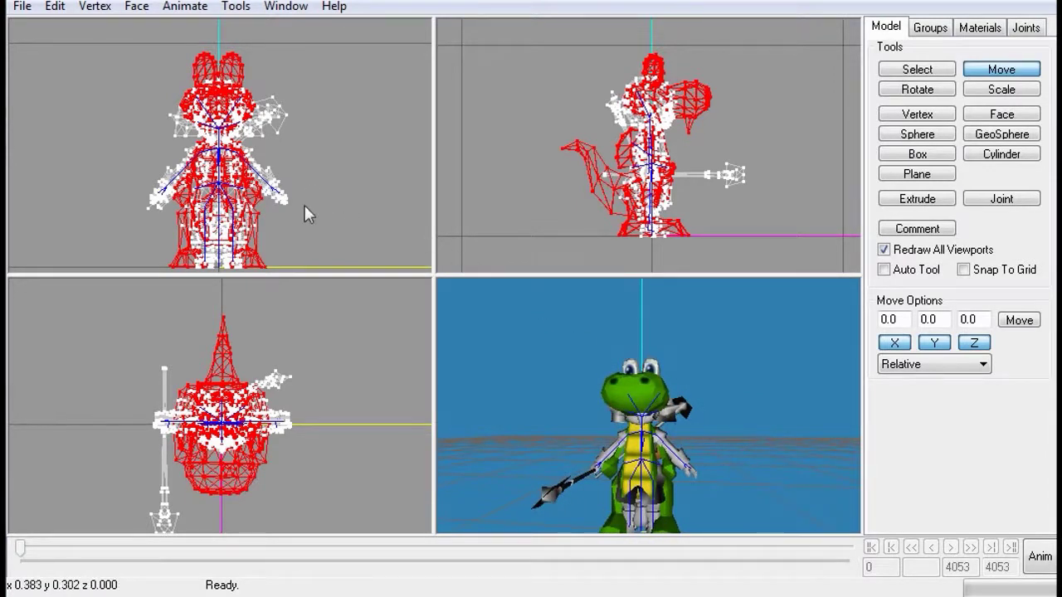
Scale the Croc model down a touch more, comparing its arms and legs with the skeleton in the front view
middle_drag(304, 209, 330, 196)
scroll(331, 187, up, 3)
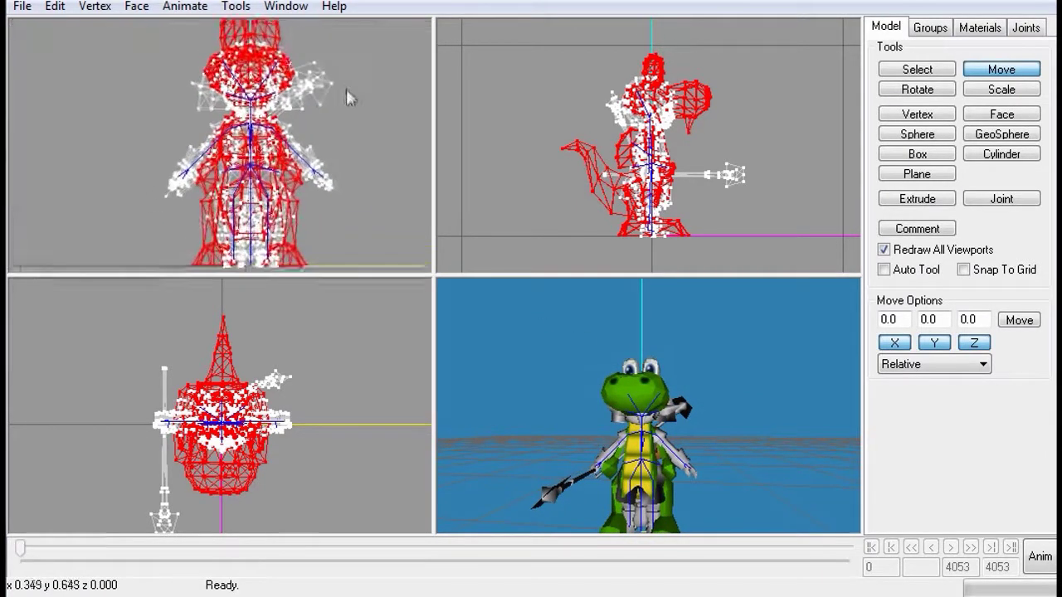
middle_drag(349, 205, 336, 152)
drag(655, 419, 704, 428)
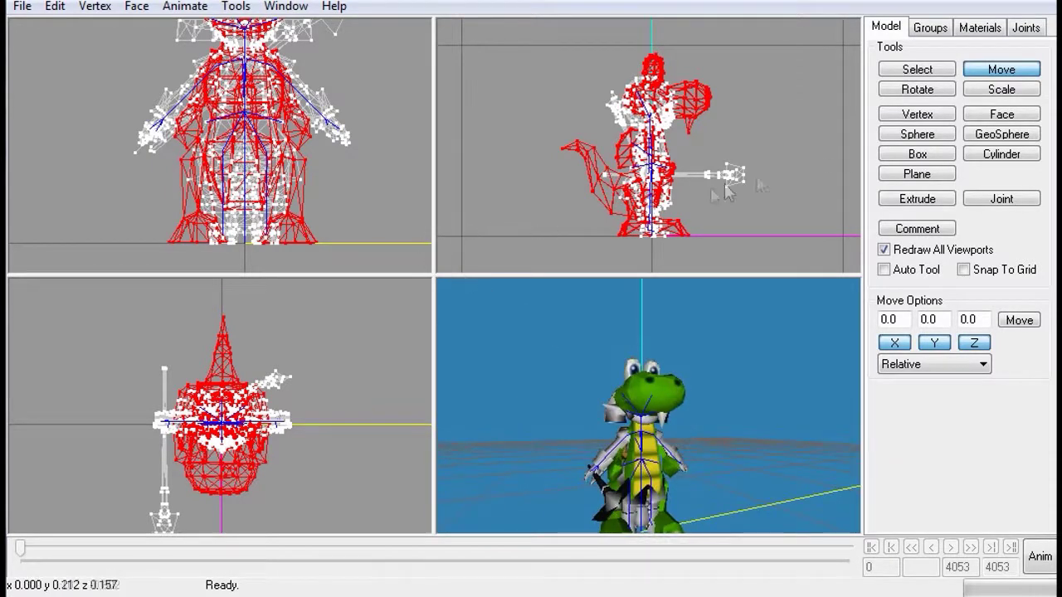
click(1001, 88)
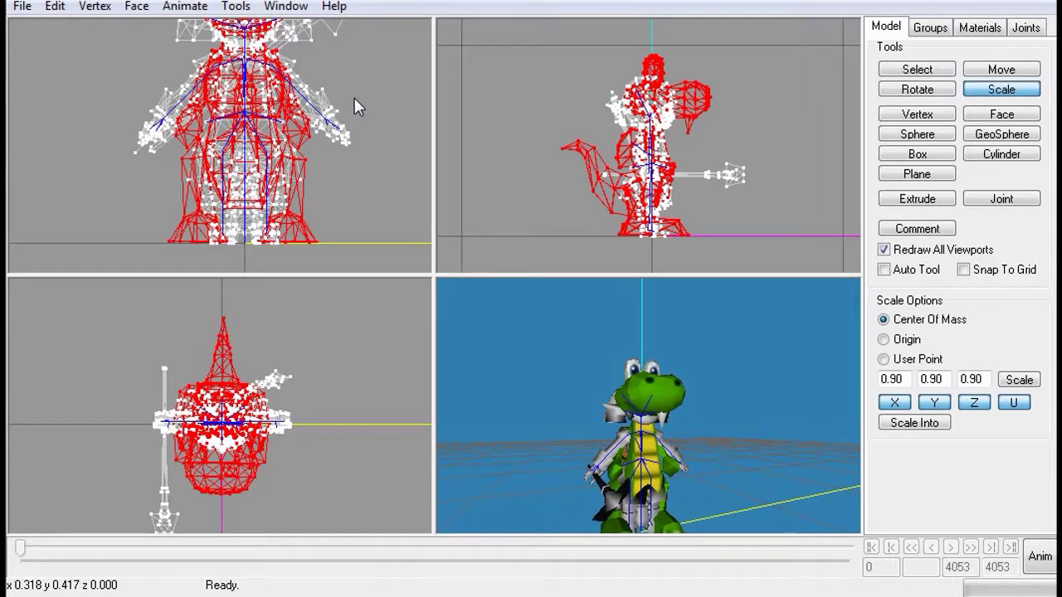
middle_drag(354, 106, 343, 97)
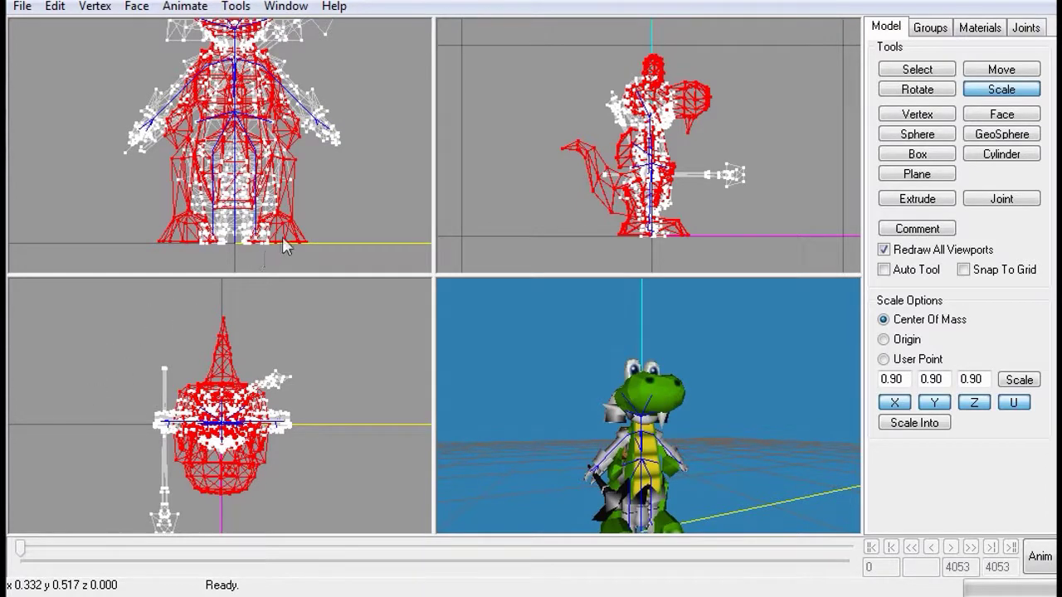
scroll(322, 206, up, 3)
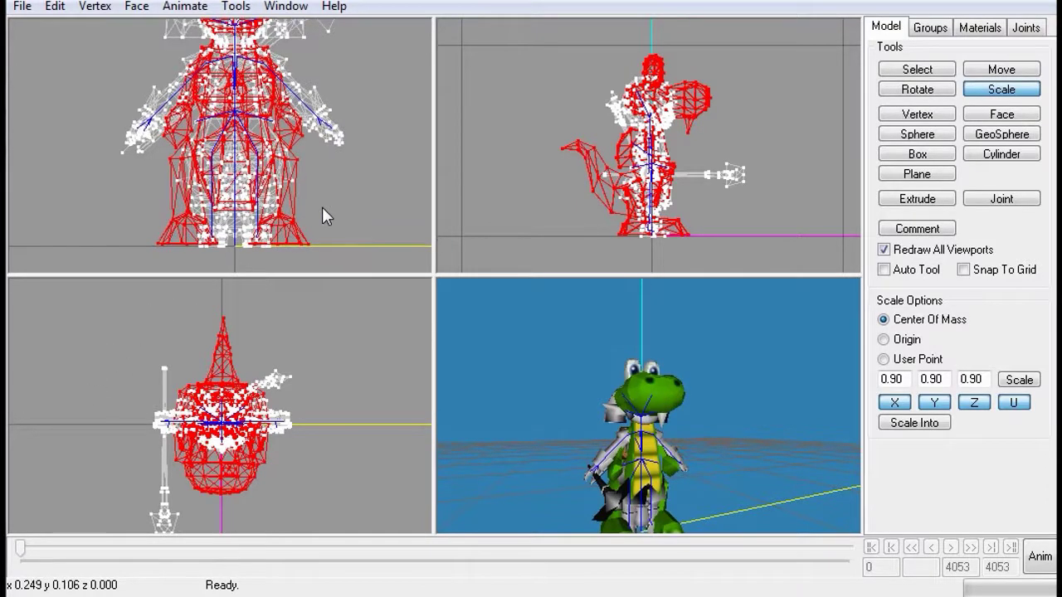
scroll(321, 208, down, 3)
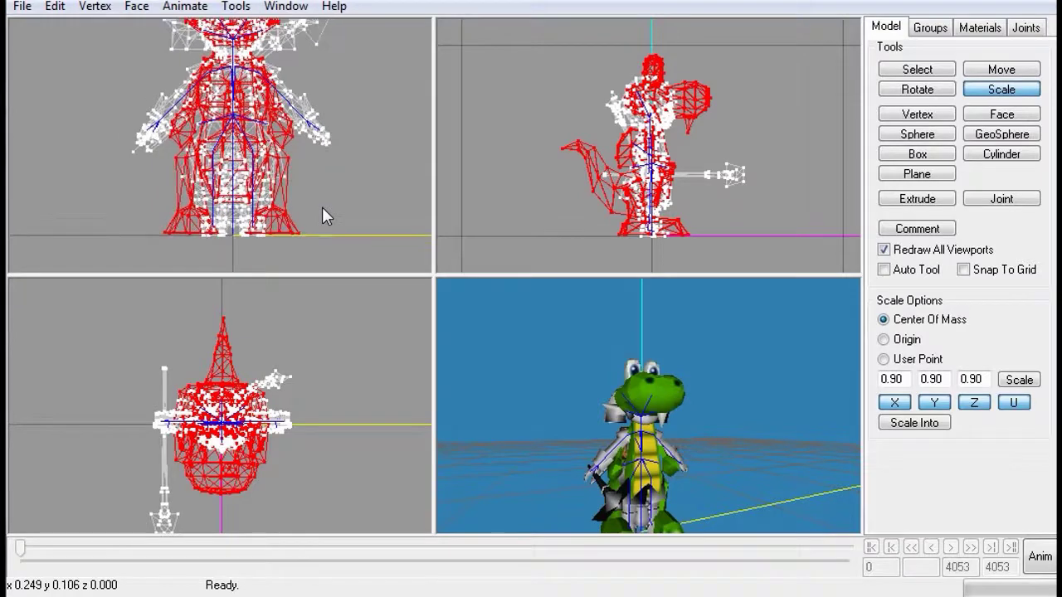
scroll(330, 158, down, 3)
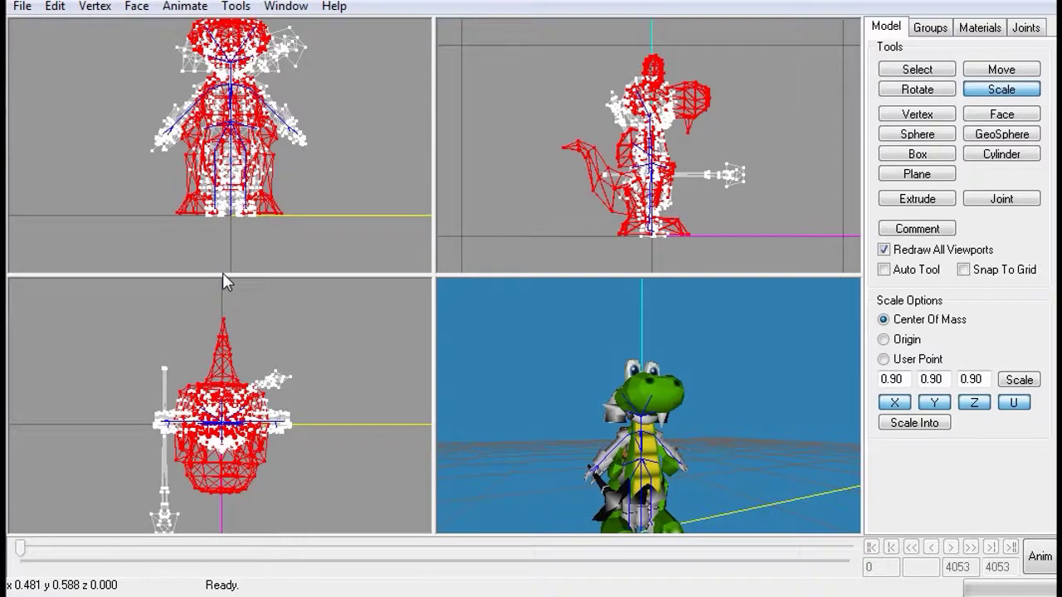
Lower the Croc model a tiny amount in the side view so its feet touch the ground, and check the fit
click(972, 73)
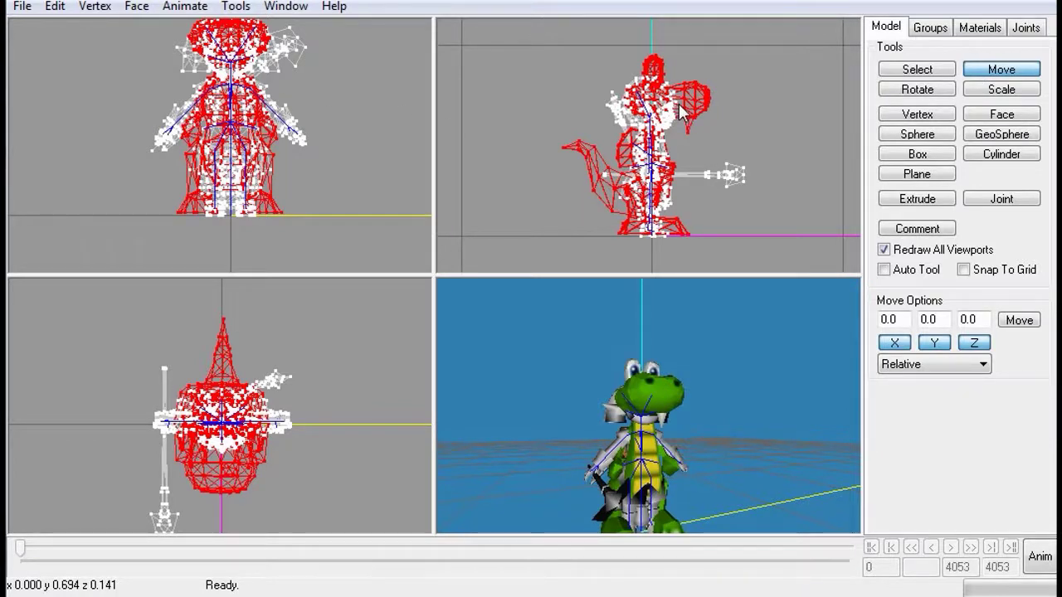
drag(680, 113, 680, 115)
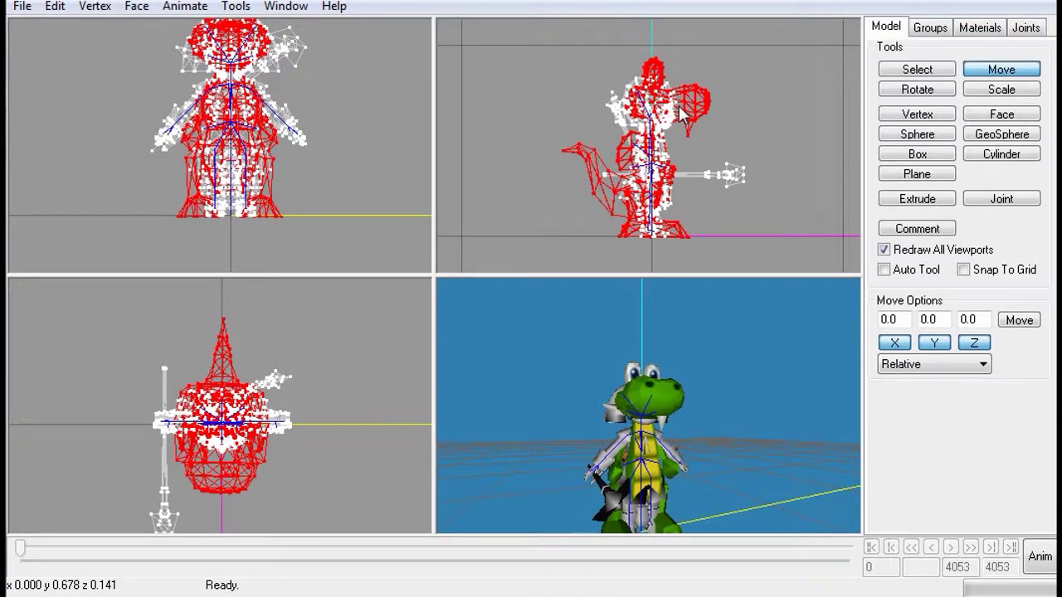
click(969, 91)
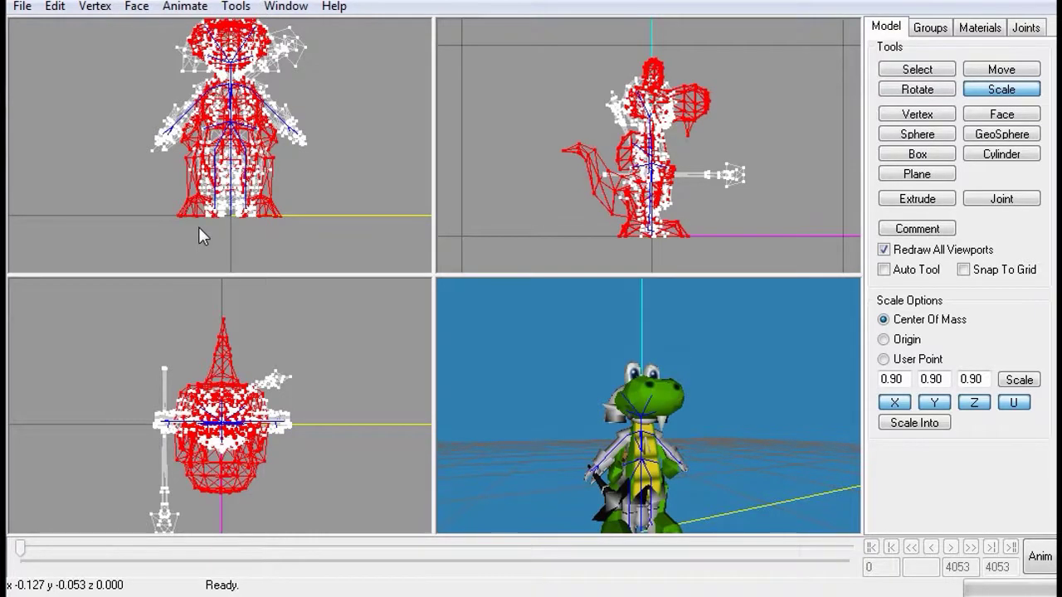
drag(641, 421, 615, 433)
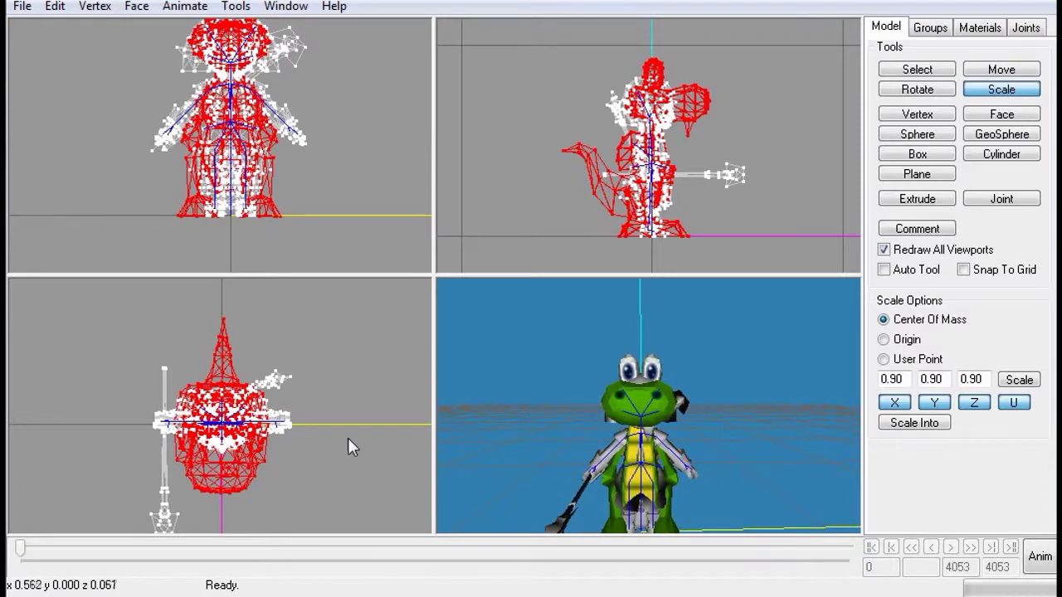
Check the Croc model's fit around the skeleton, and weld its selected vertices together
middle_drag(348, 438, 356, 414)
scroll(356, 423, up, 5)
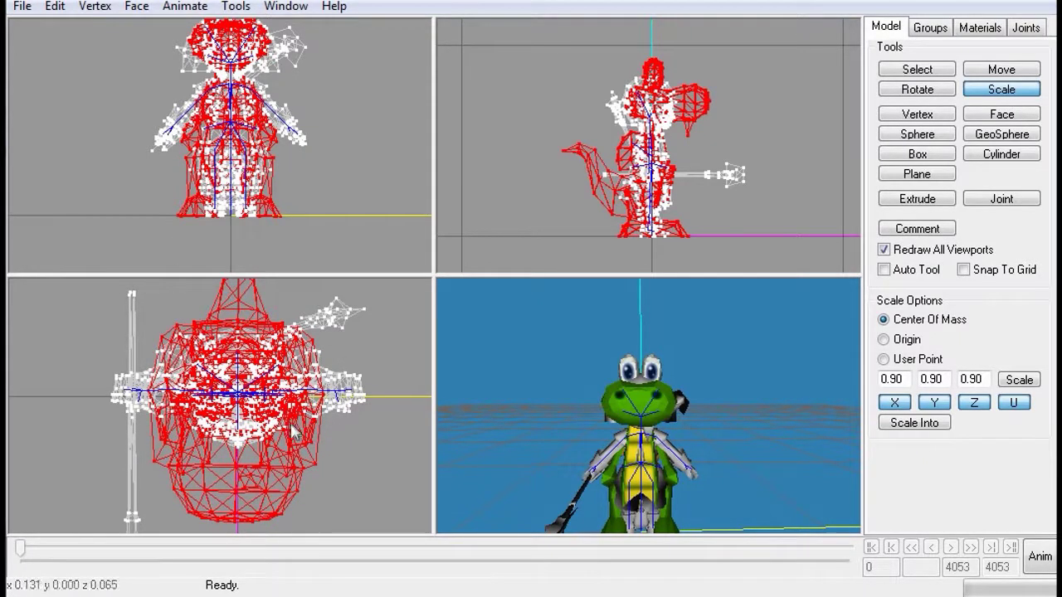
mouse_move(622, 489)
mouse_down()
mouse_move(727, 487)
mouse_move(555, 478)
mouse_move(611, 482)
mouse_up()
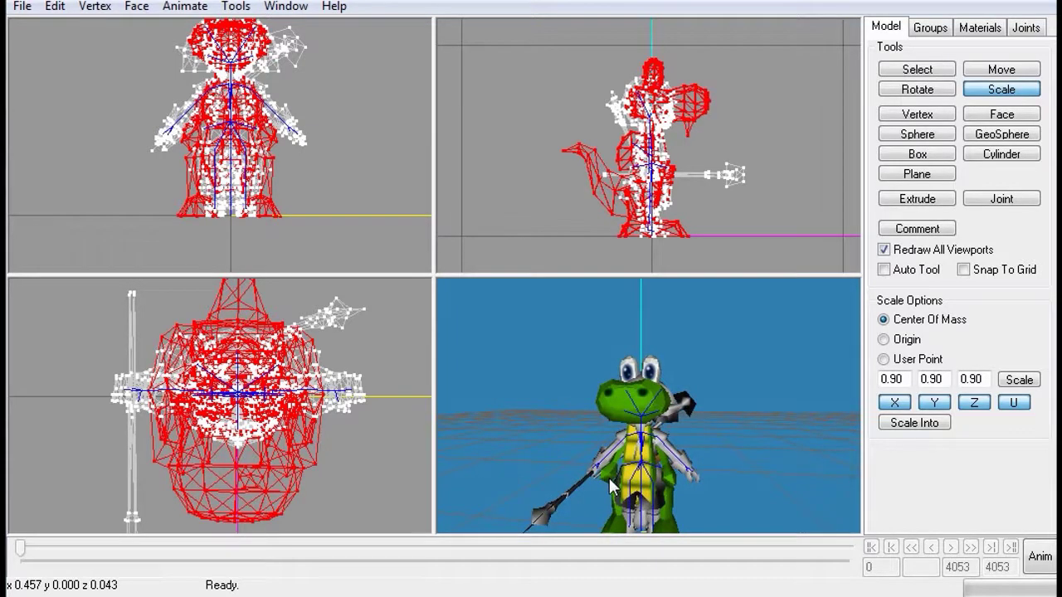
mouse_move(611, 483)
mouse_down()
mouse_move(670, 485)
mouse_move(627, 487)
mouse_up()
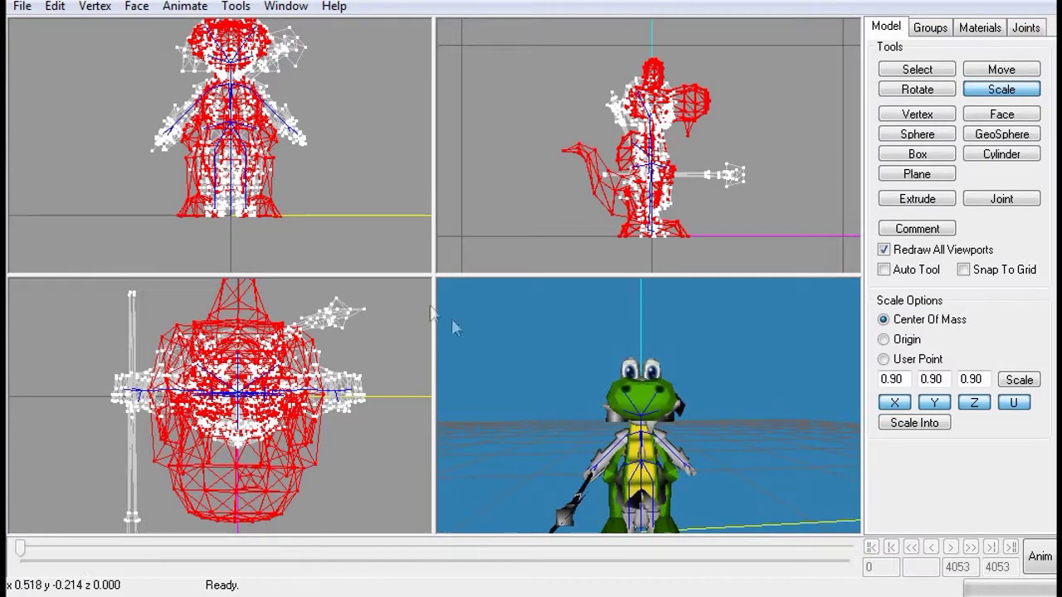
click(56, 7)
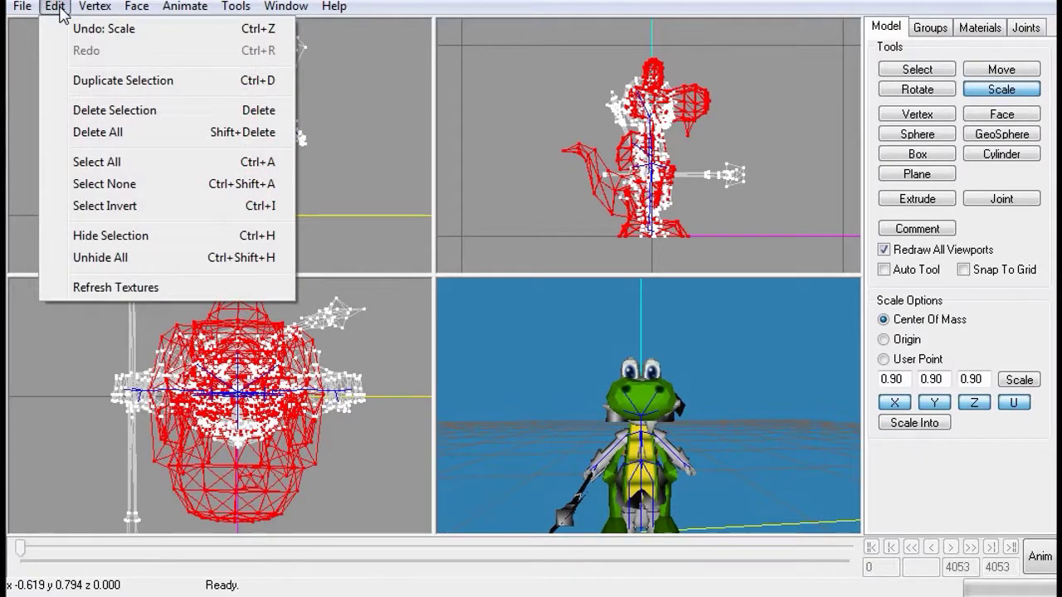
mouse_move(86, 11)
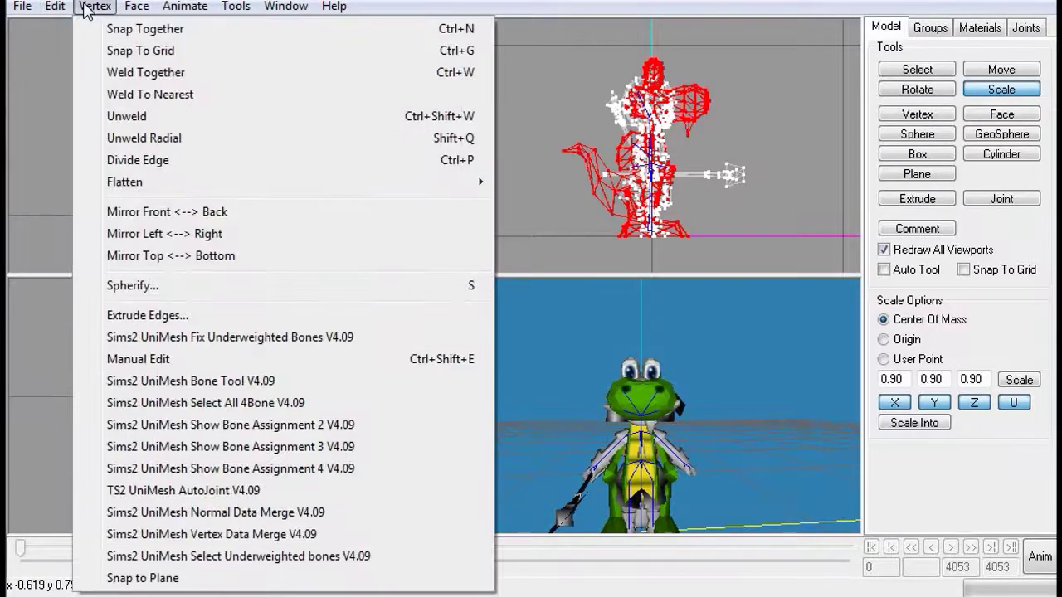
click(131, 75)
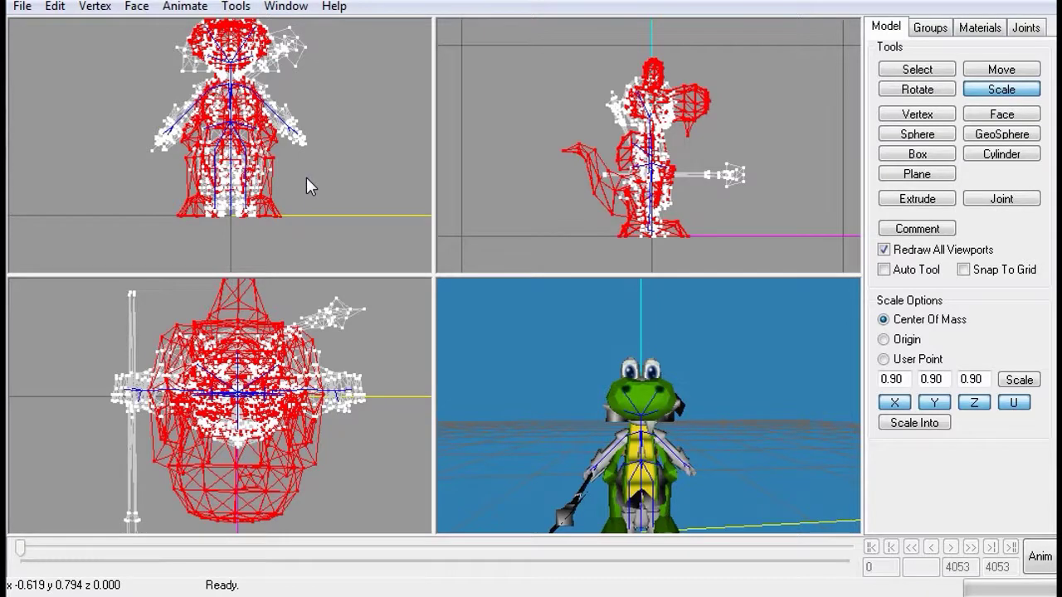
click(930, 30)
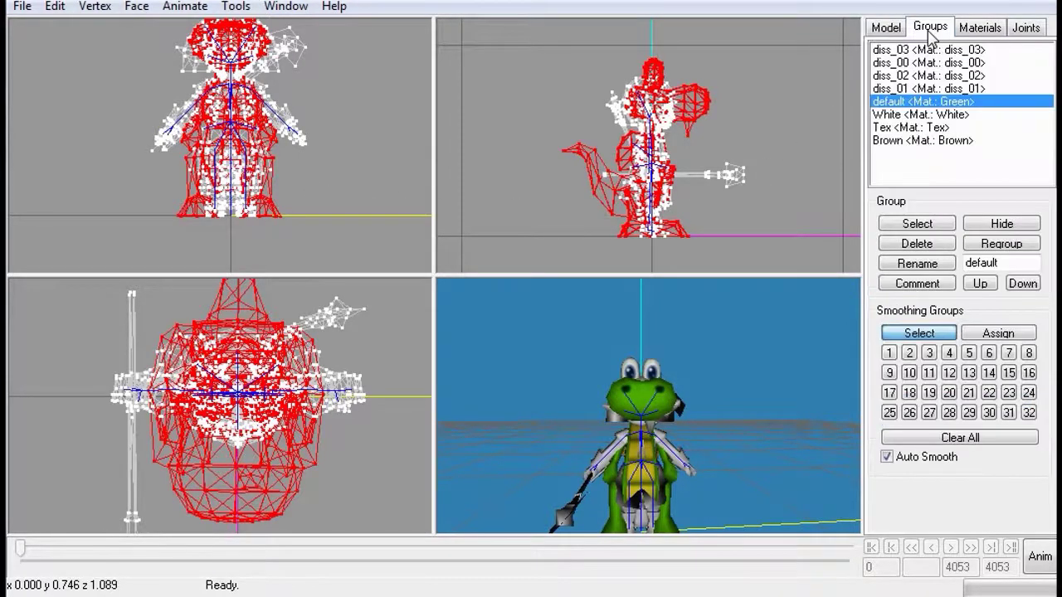
click(887, 29)
click(906, 70)
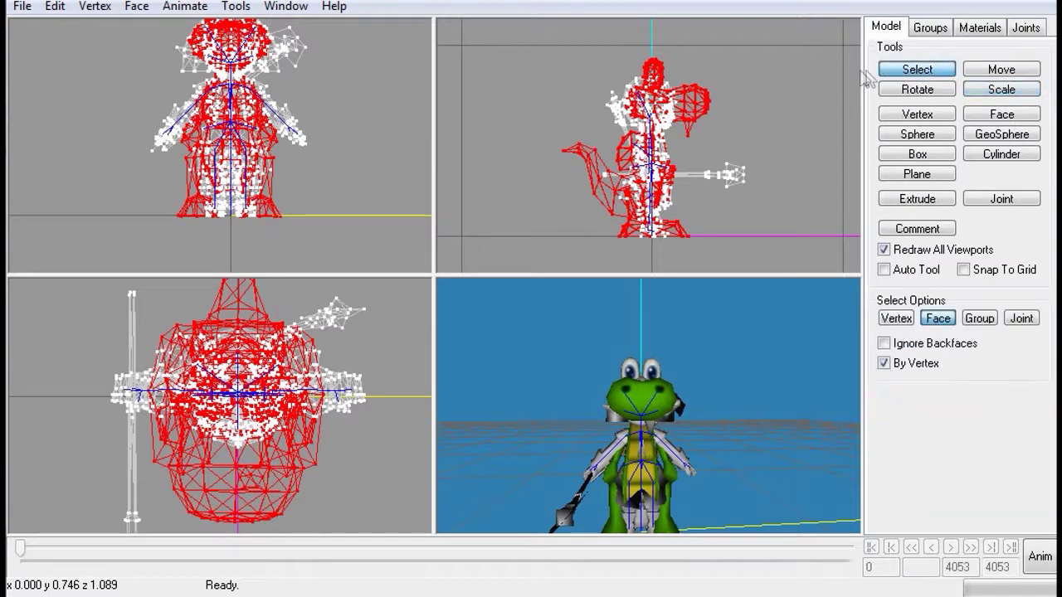
click(783, 89)
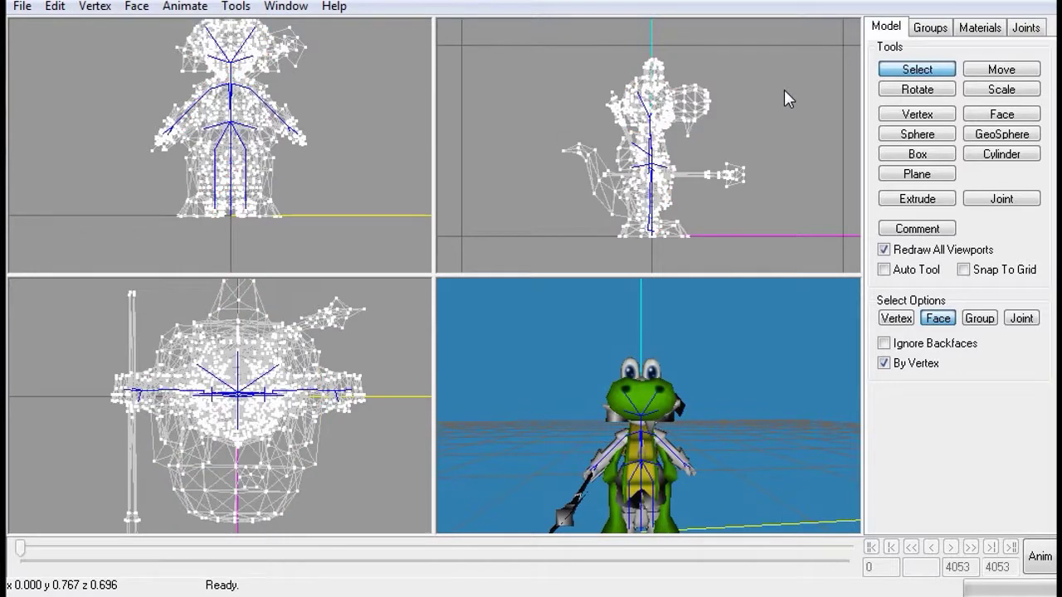
key(ctrl+z)
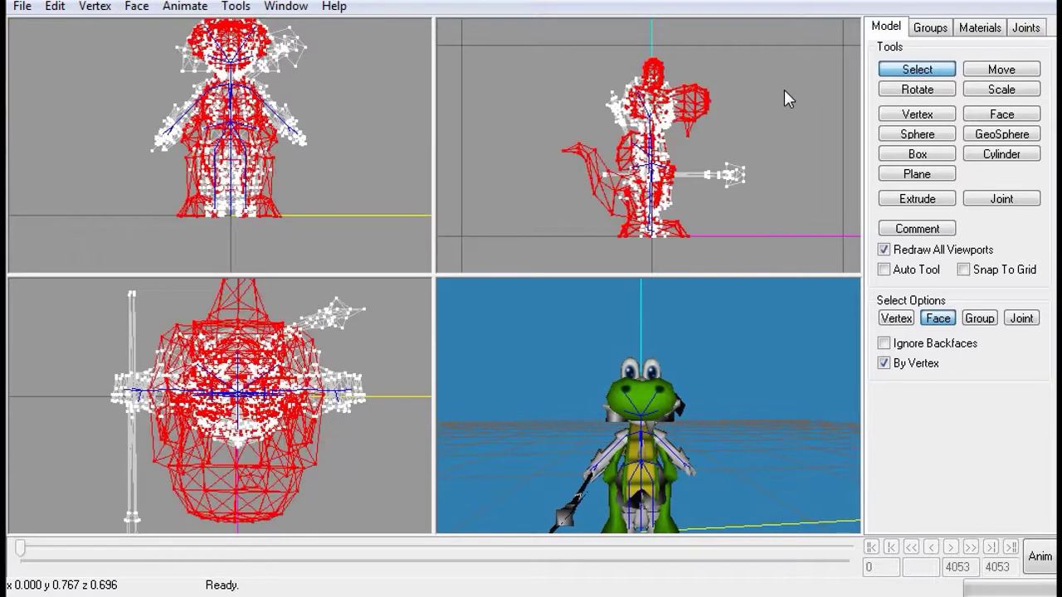
Assign the selected Croc mesh to the chest joint with vertex weights drawn, and clear the selection
click(1025, 30)
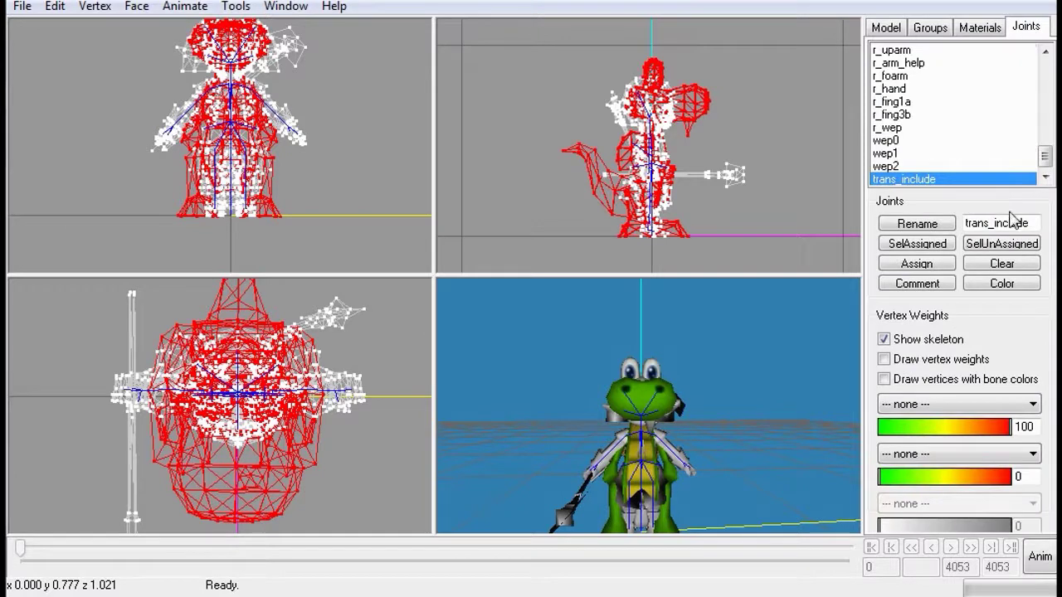
click(883, 360)
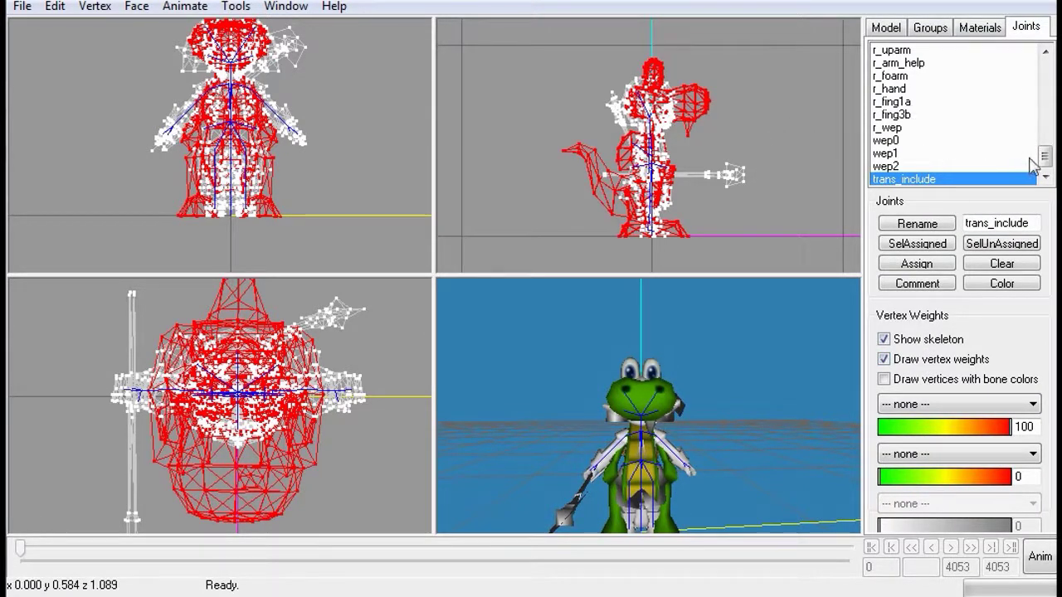
drag(1047, 154, 1046, 107)
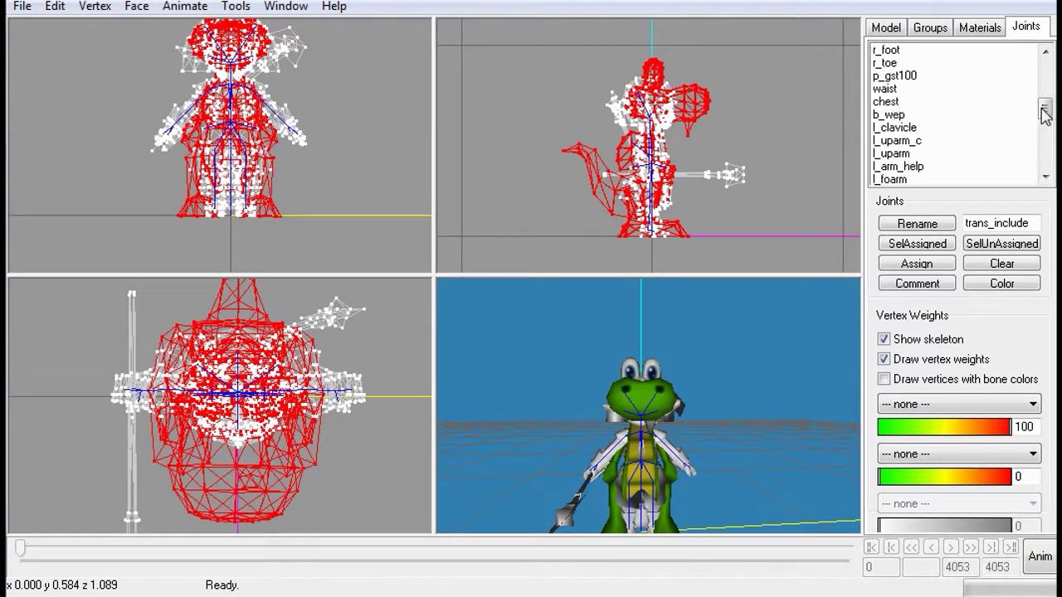
click(893, 102)
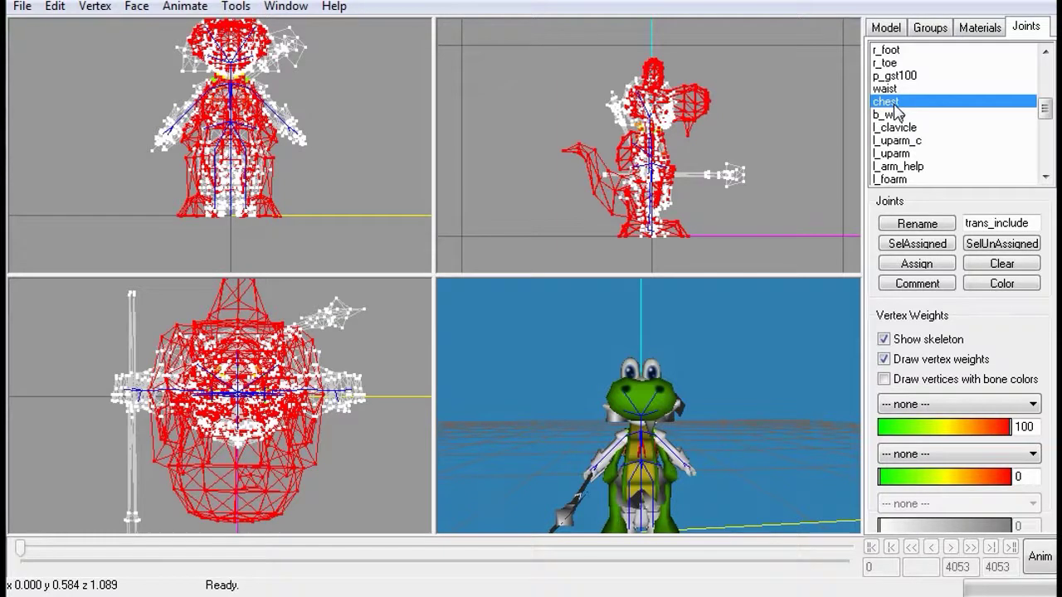
click(935, 266)
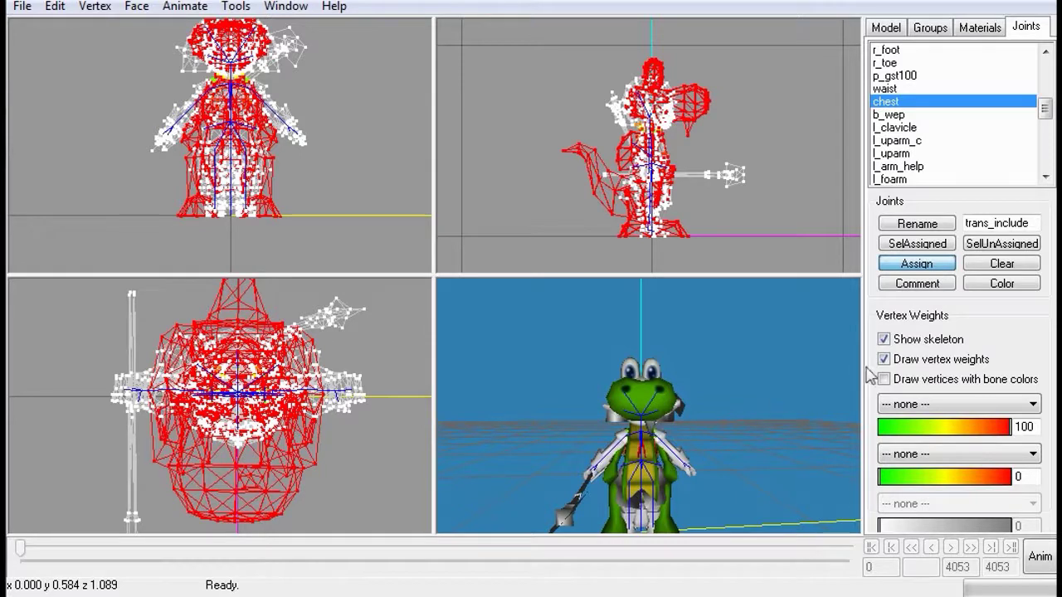
double_click(894, 362)
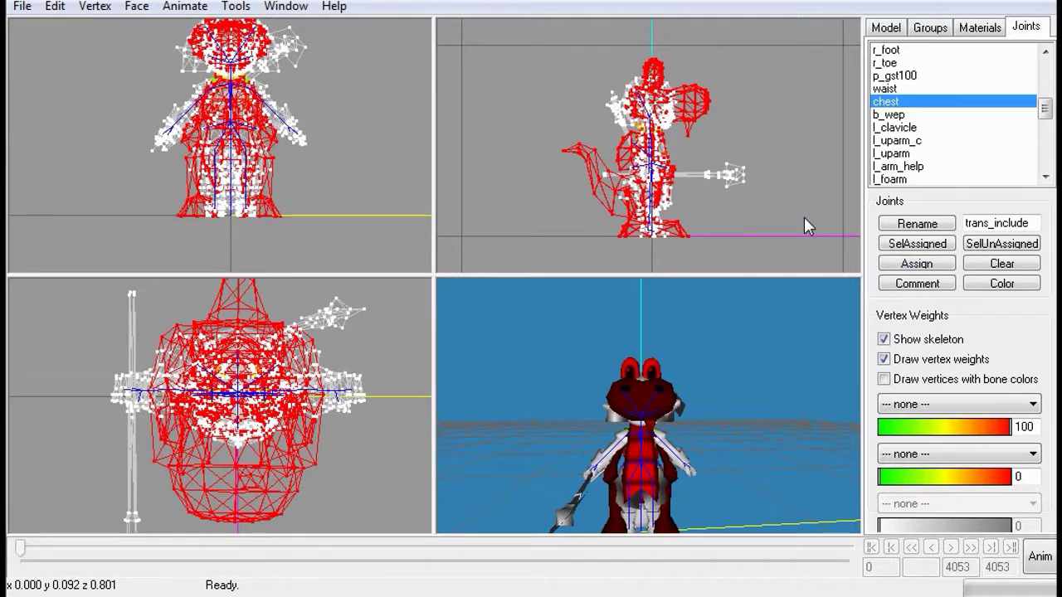
click(885, 28)
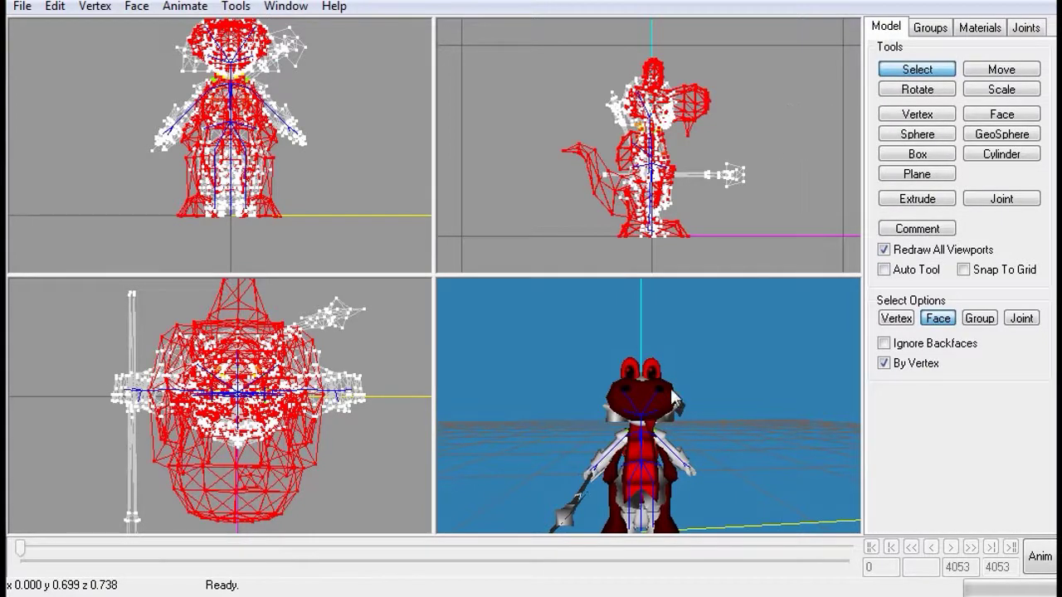
key(ctrl+u)
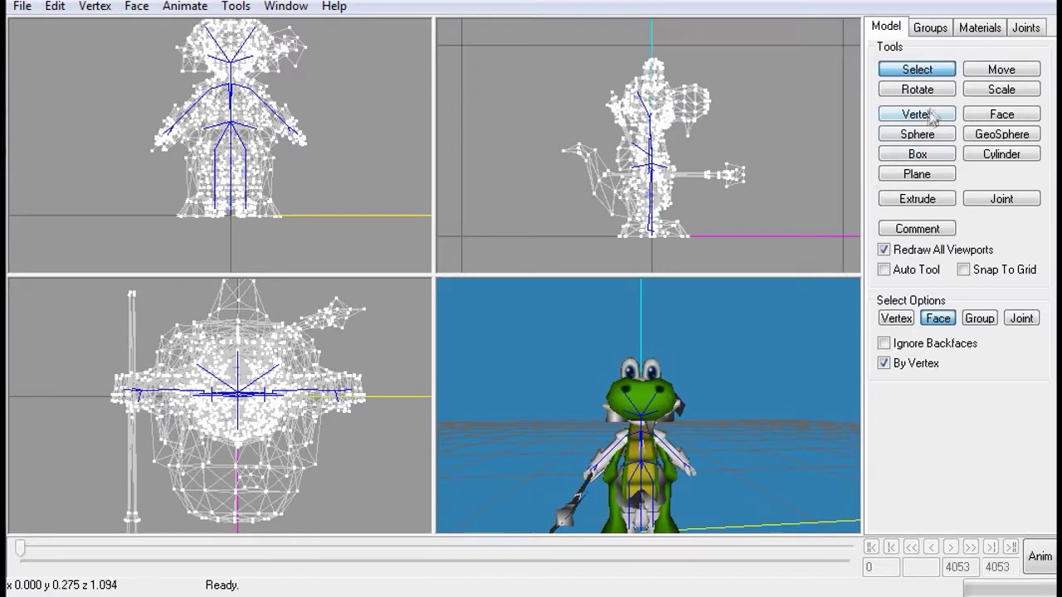
Delete the original character's mesh groups diss_03, diss_00, diss_02 and diss_01, keeping only the Croc groups
click(933, 29)
click(928, 51)
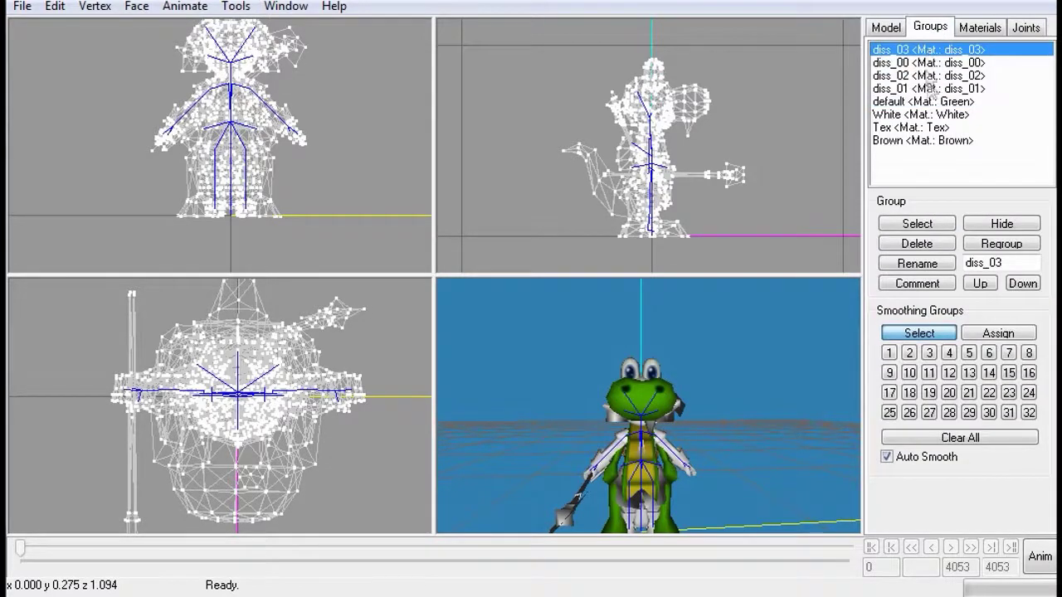
click(942, 246)
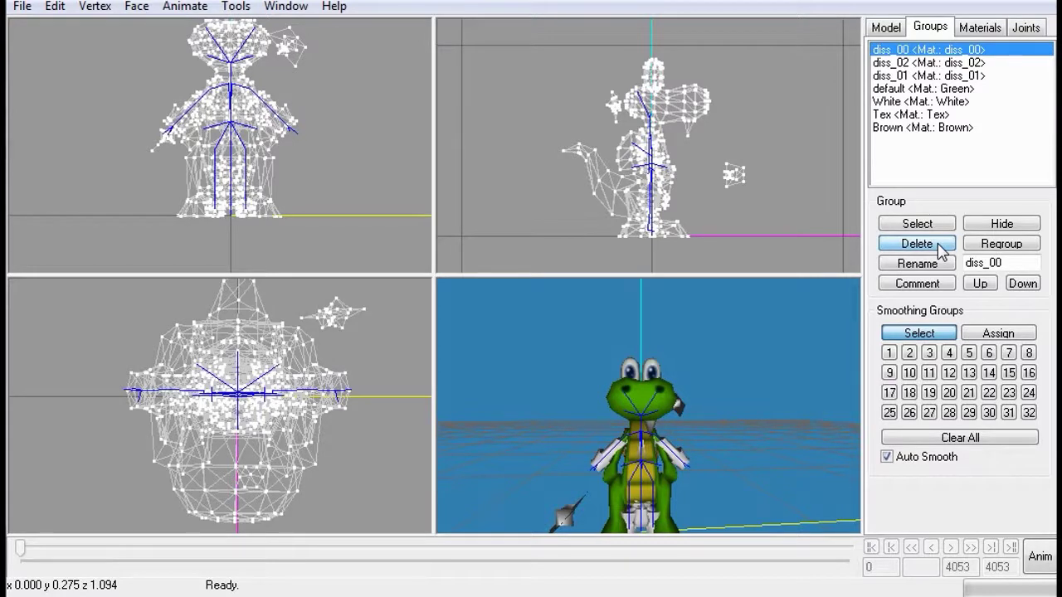
click(941, 245)
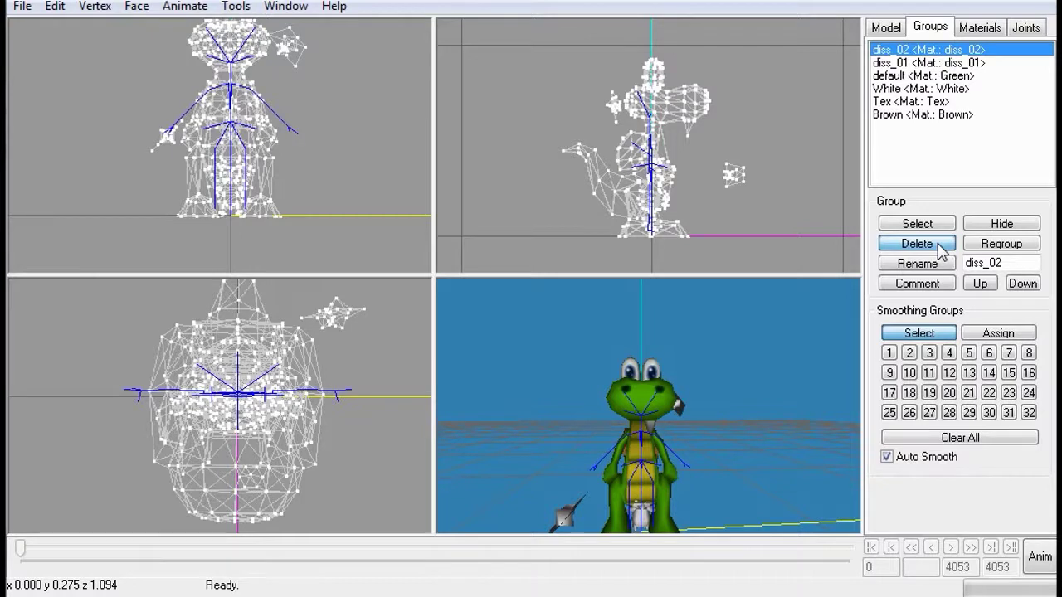
click(941, 245)
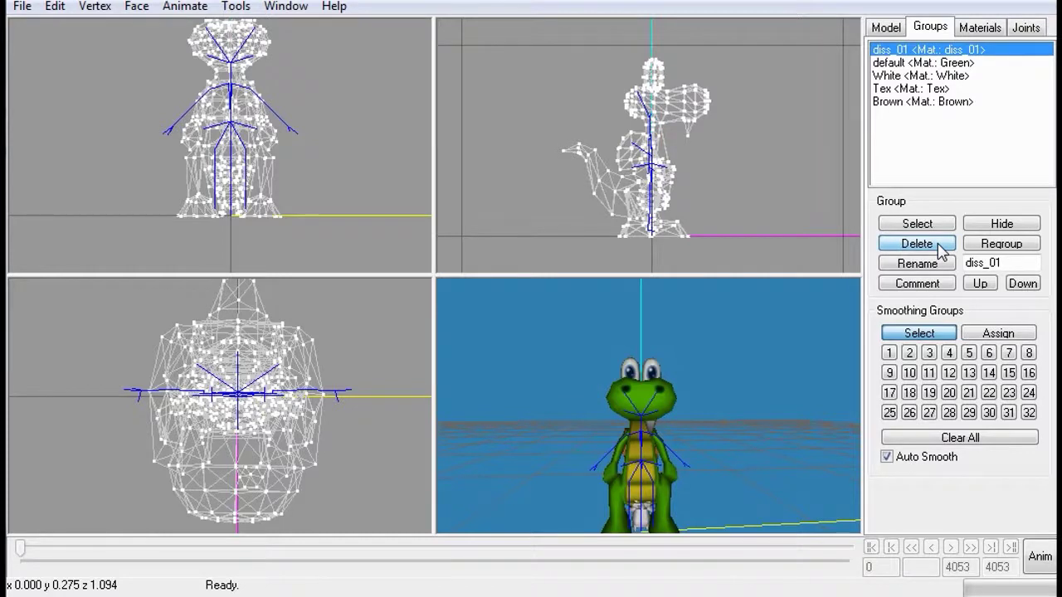
click(941, 246)
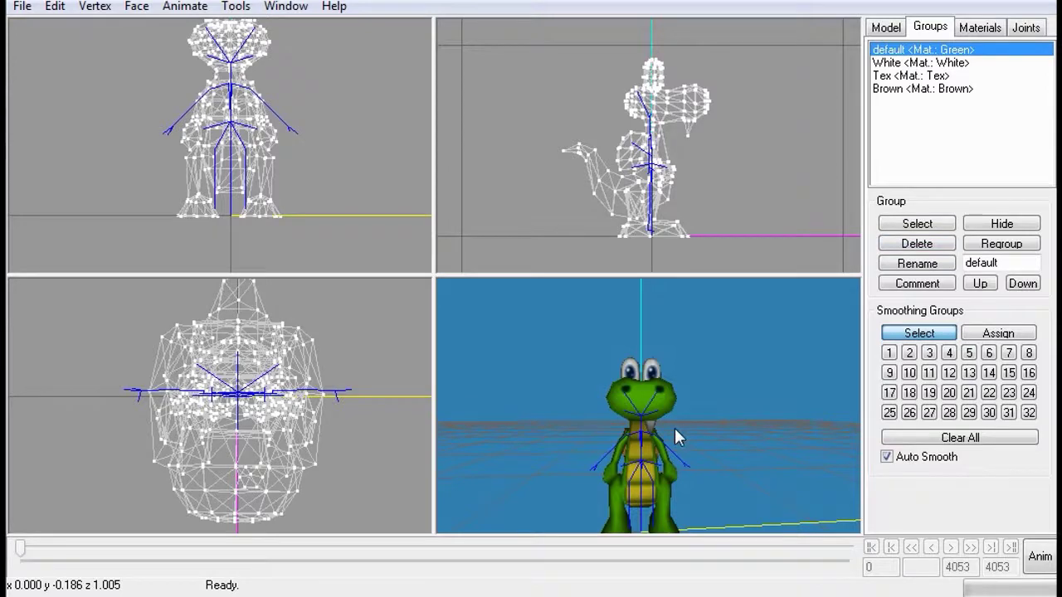
Play the animation to check how the Croc model moves with the skeleton, and leave animation mode
drag(674, 428, 668, 430)
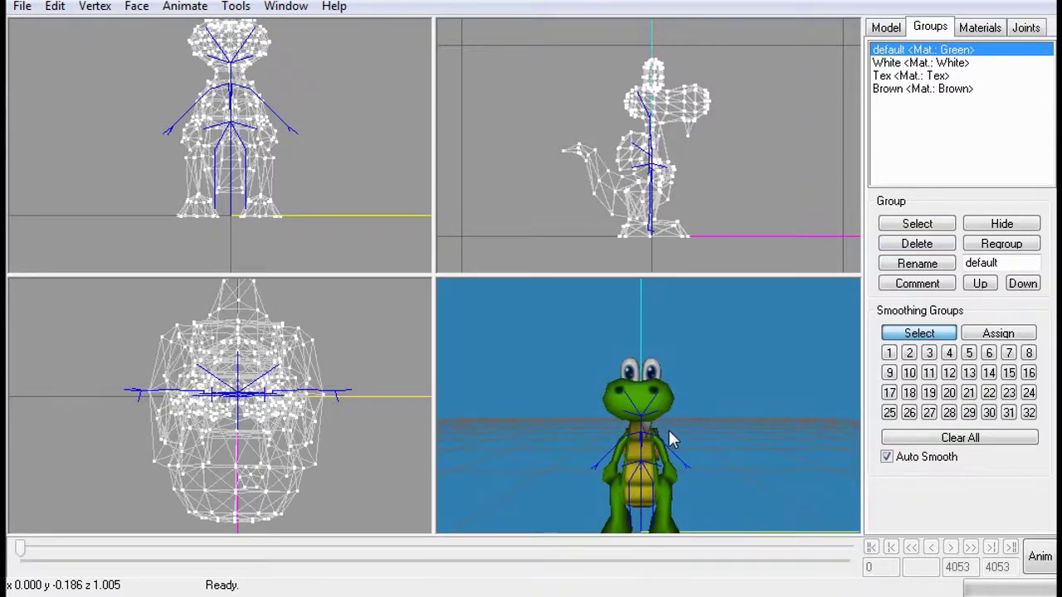
click(1040, 557)
click(950, 548)
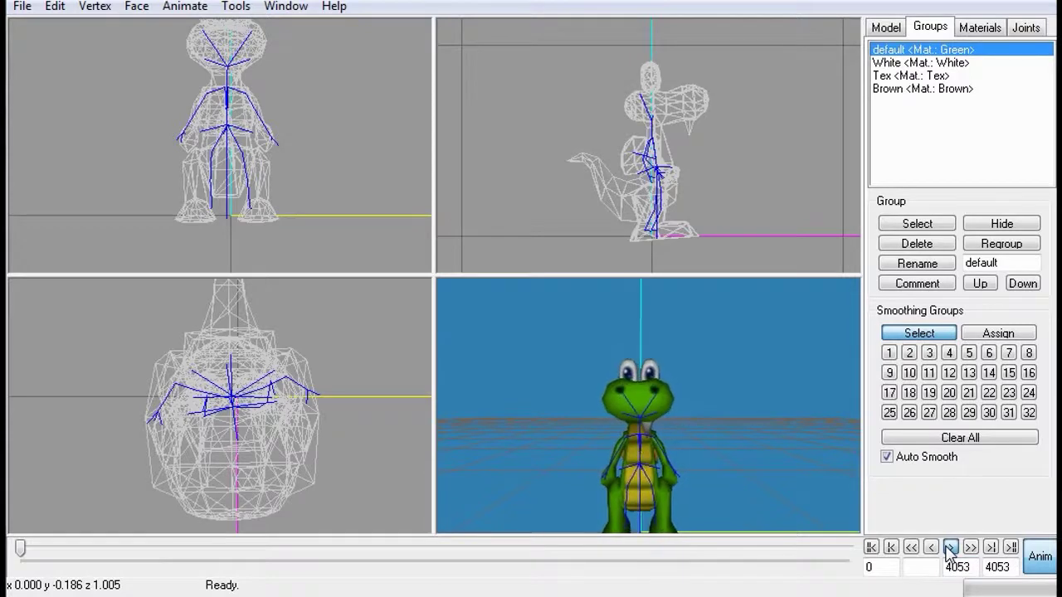
click(1039, 560)
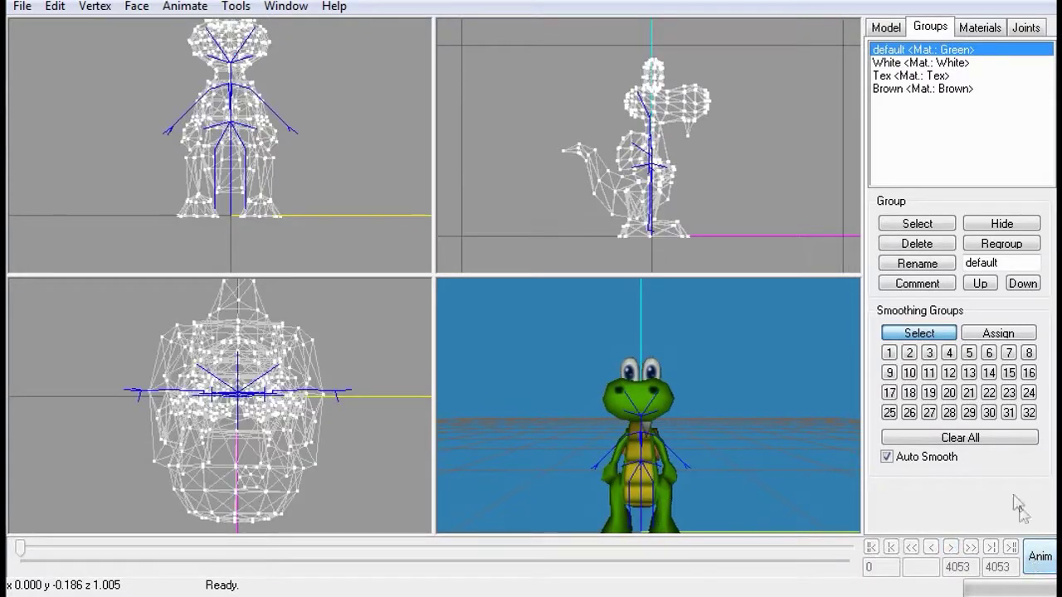
Delete the unused materials diss_03, diss_00, diss_02 and diss_01, and look through the remaining Croc materials
click(976, 30)
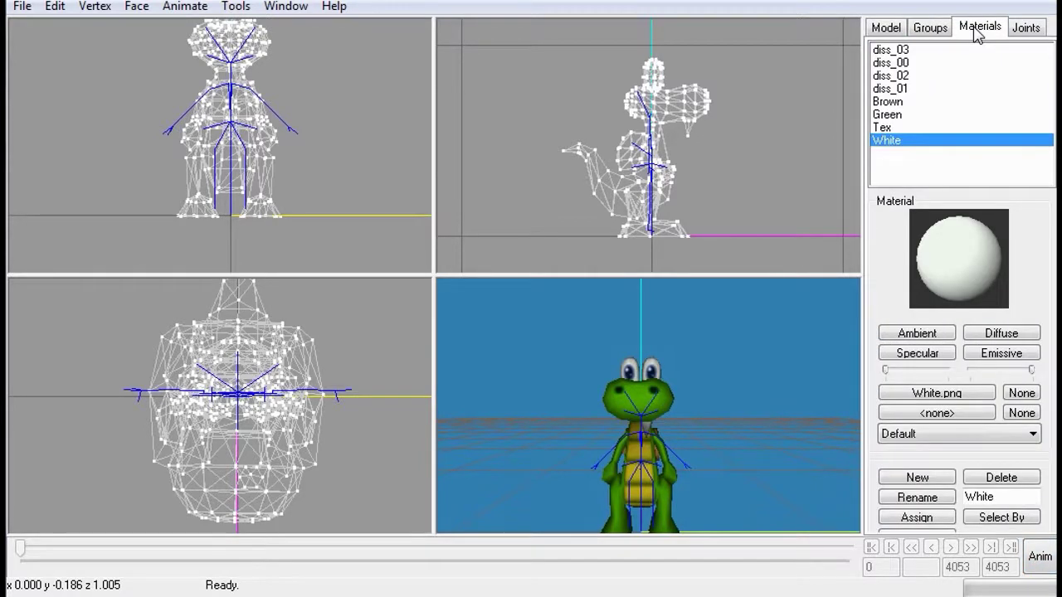
click(903, 52)
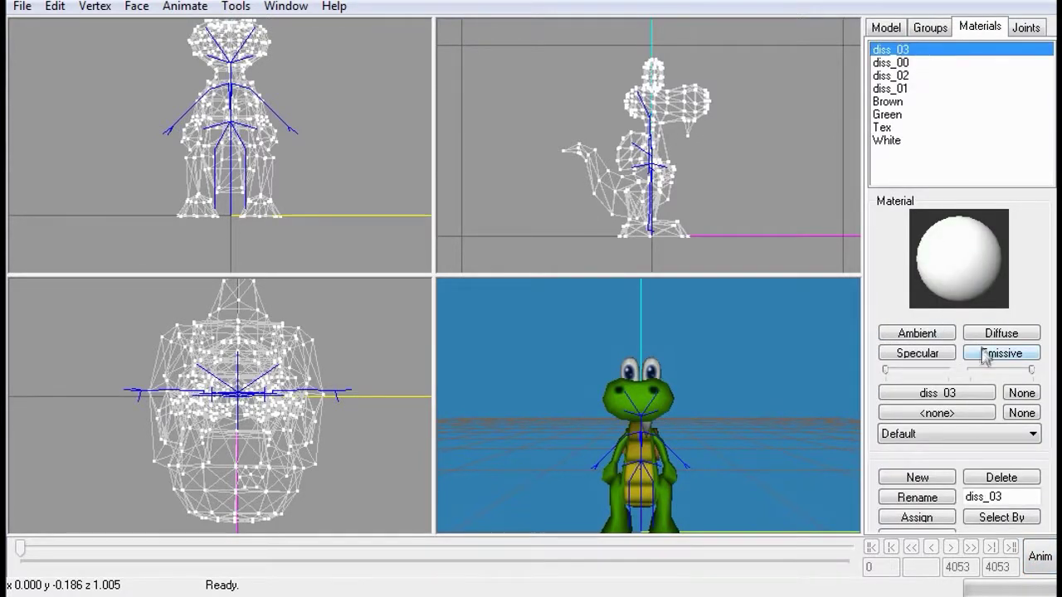
click(994, 478)
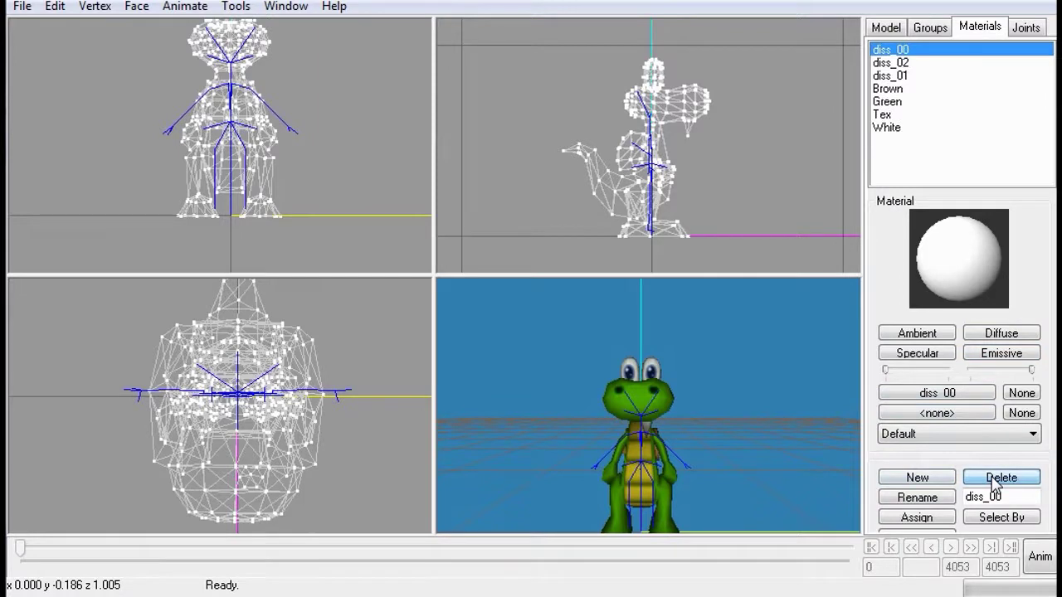
click(994, 478)
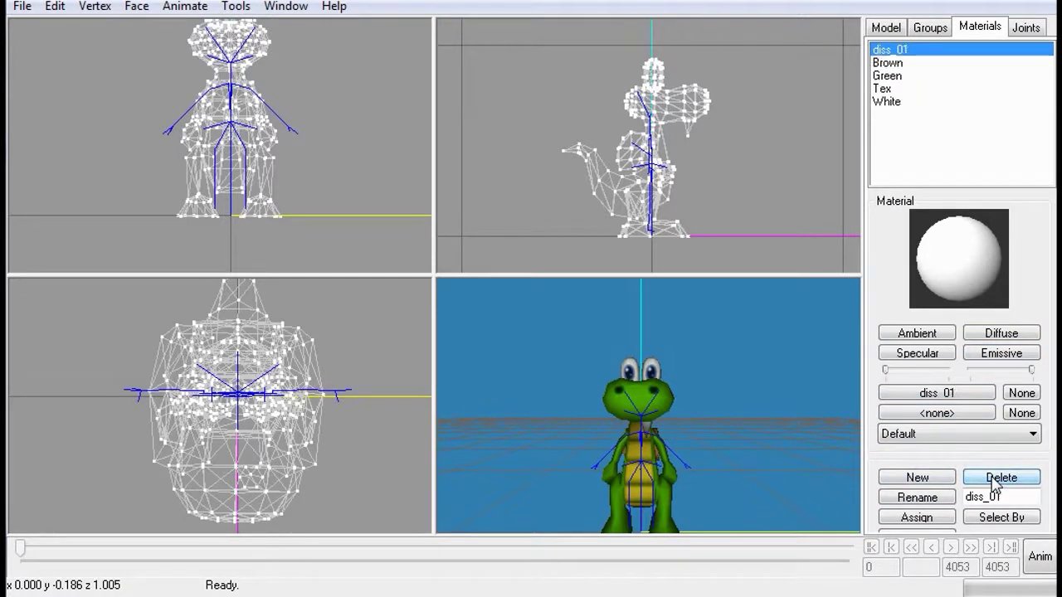
click(995, 478)
click(886, 63)
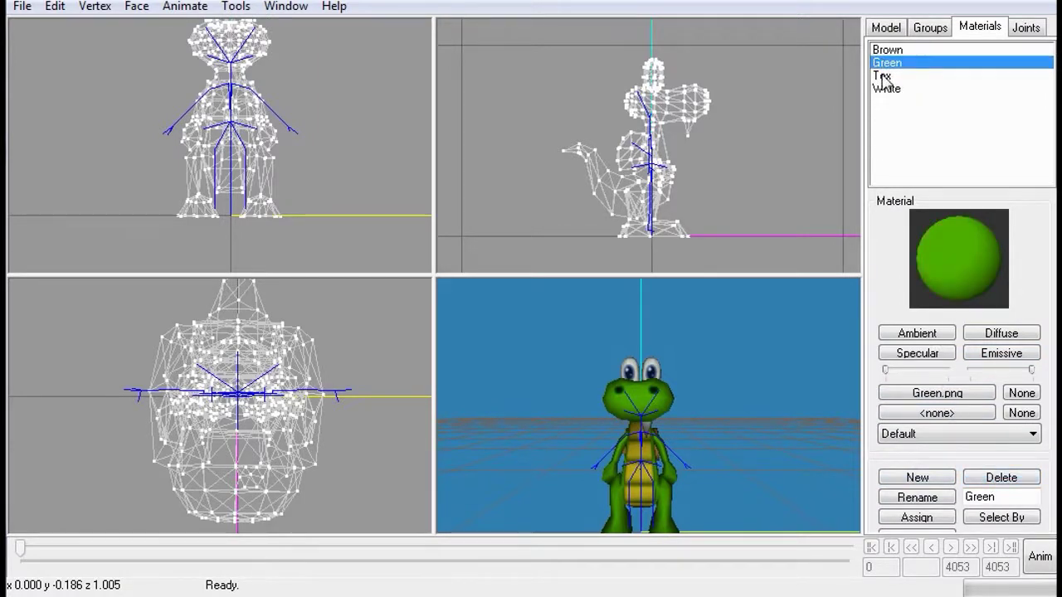
click(882, 75)
click(883, 89)
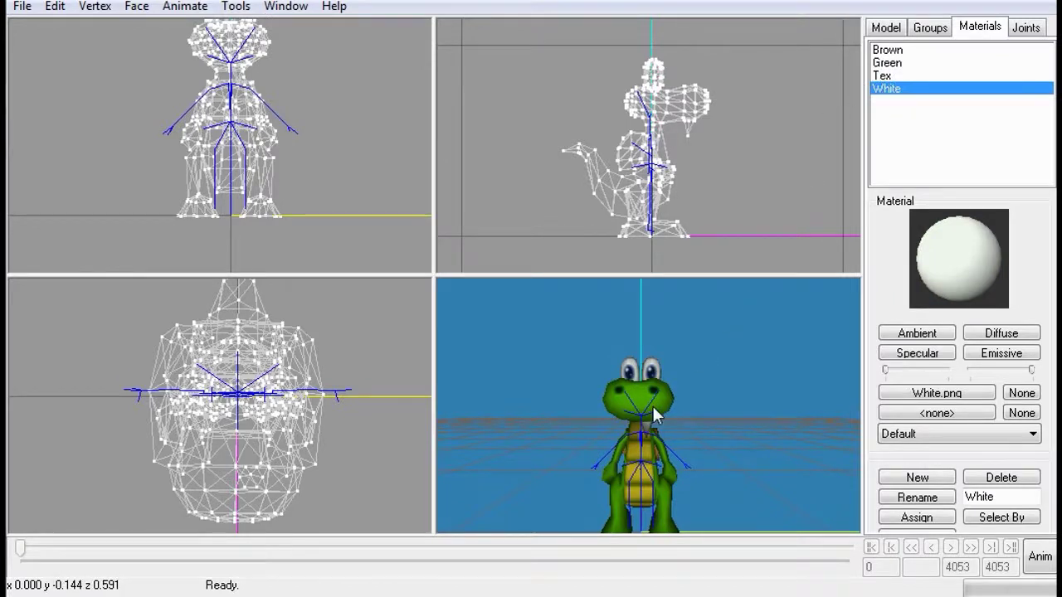
Save the model as a new MS3D file named croc in the Custom Edited - Croc Customs - Croc folder
click(21, 6)
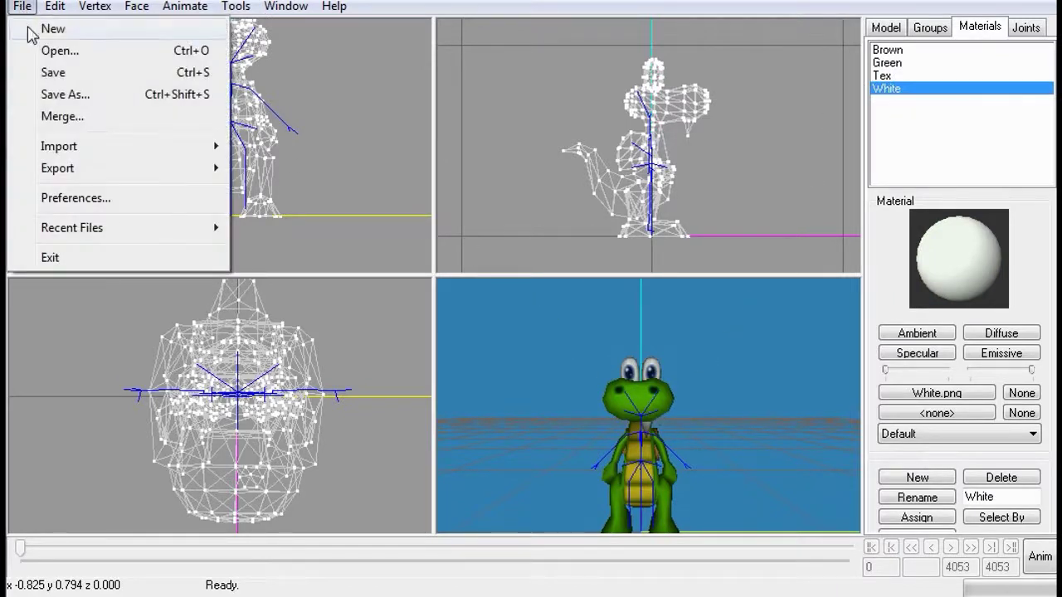
click(70, 99)
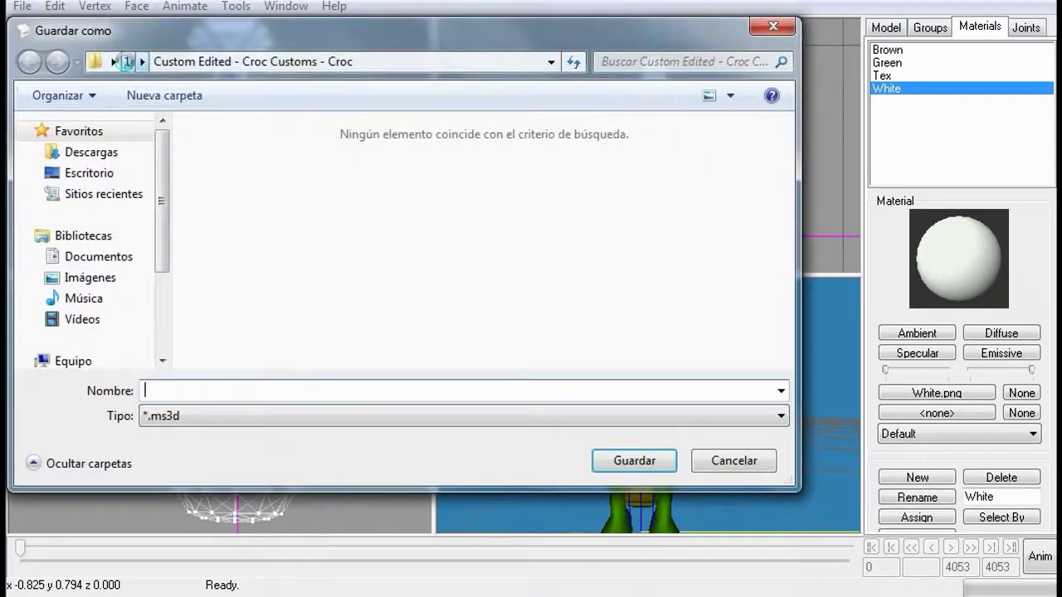
click(264, 303)
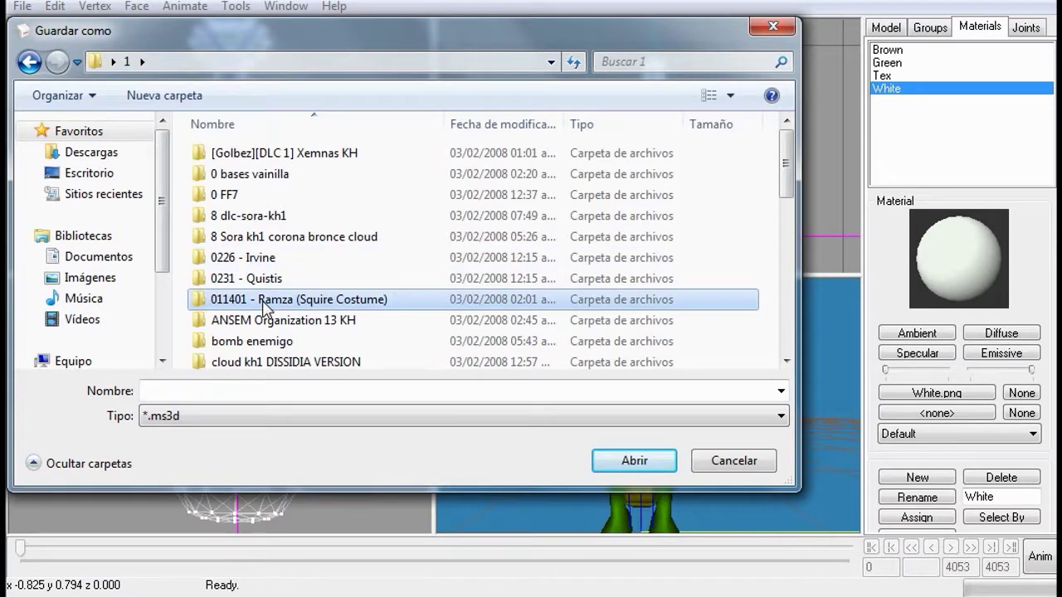
scroll(265, 309, down, 2)
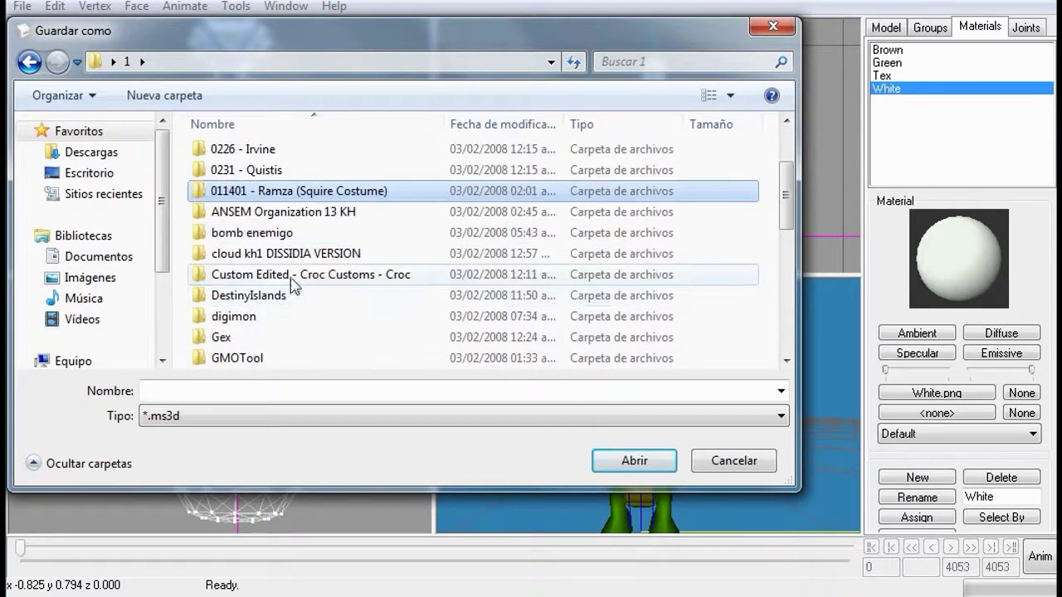
double_click(292, 280)
click(197, 390)
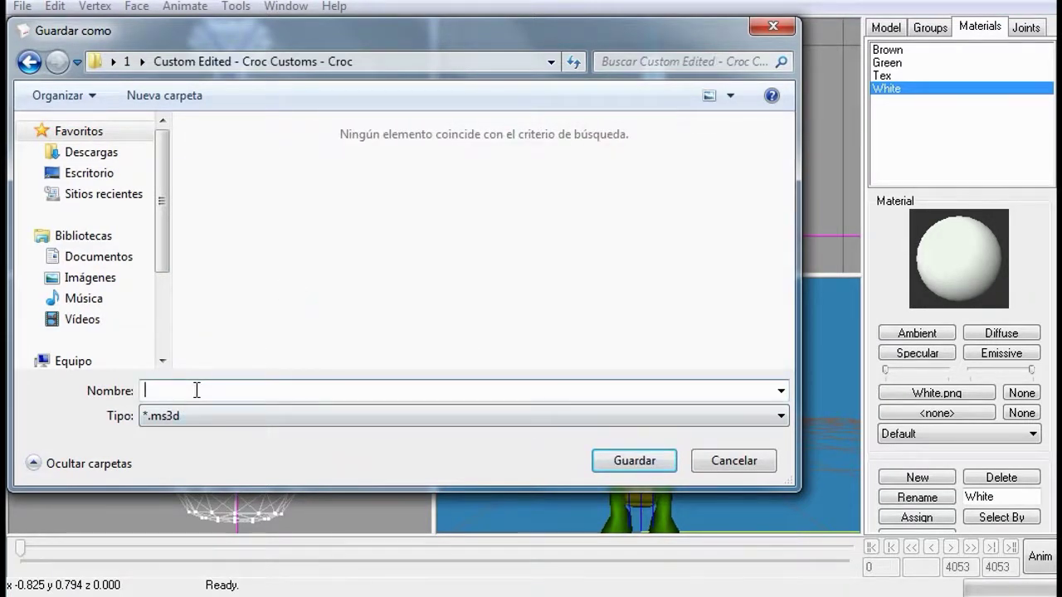
text(cro)
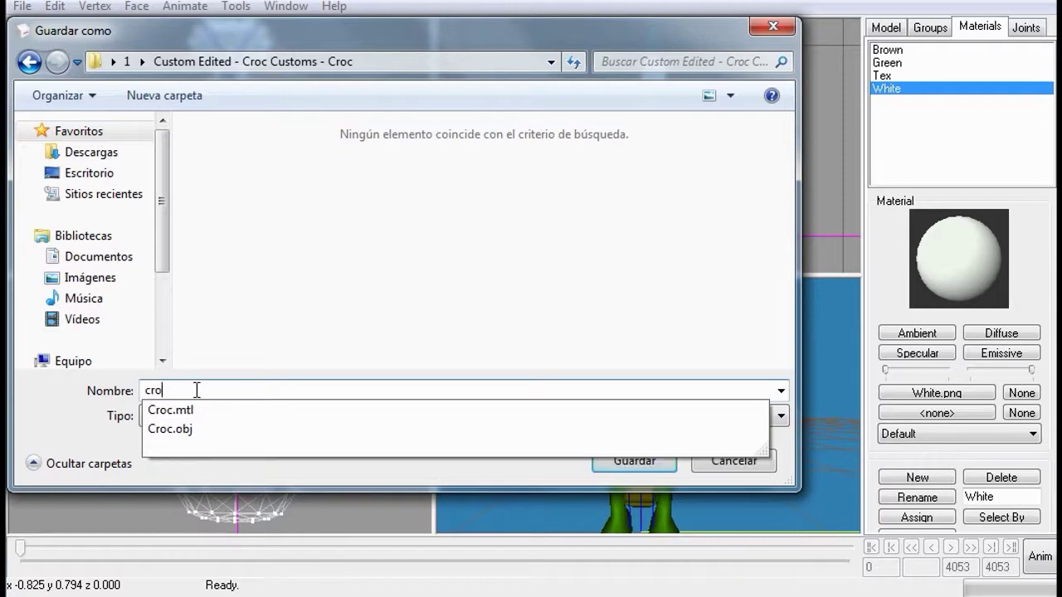
text(c)
click(116, 415)
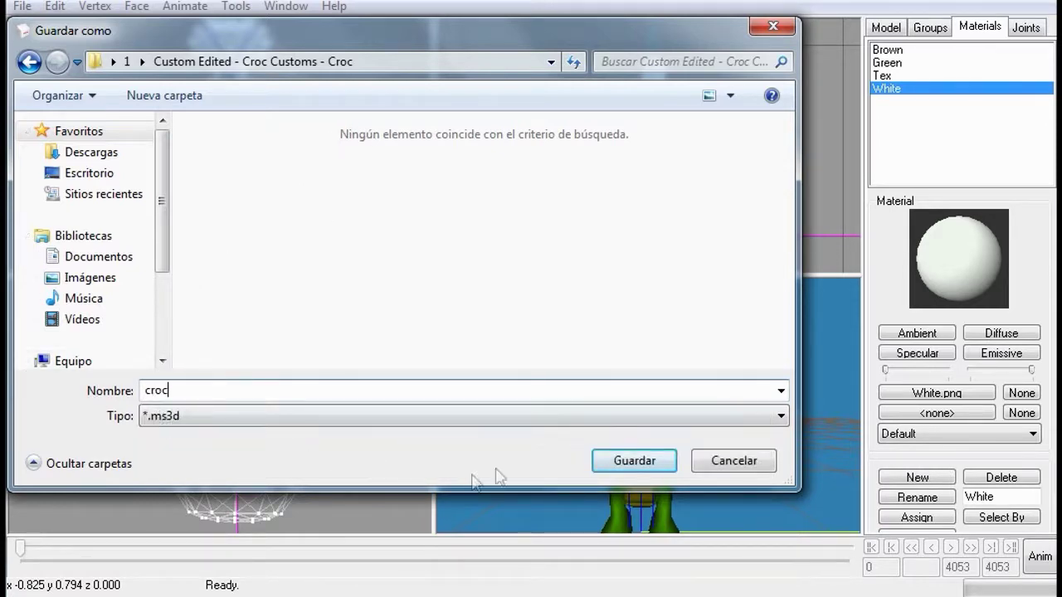
click(627, 461)
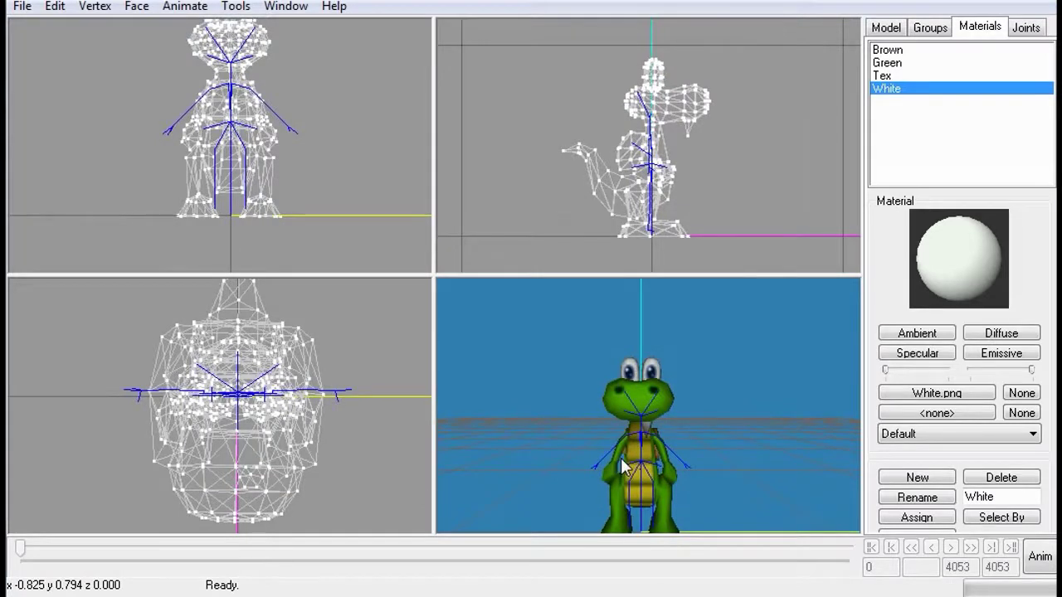
Pick the waist joint from the skeleton's joint list
drag(639, 466, 630, 448)
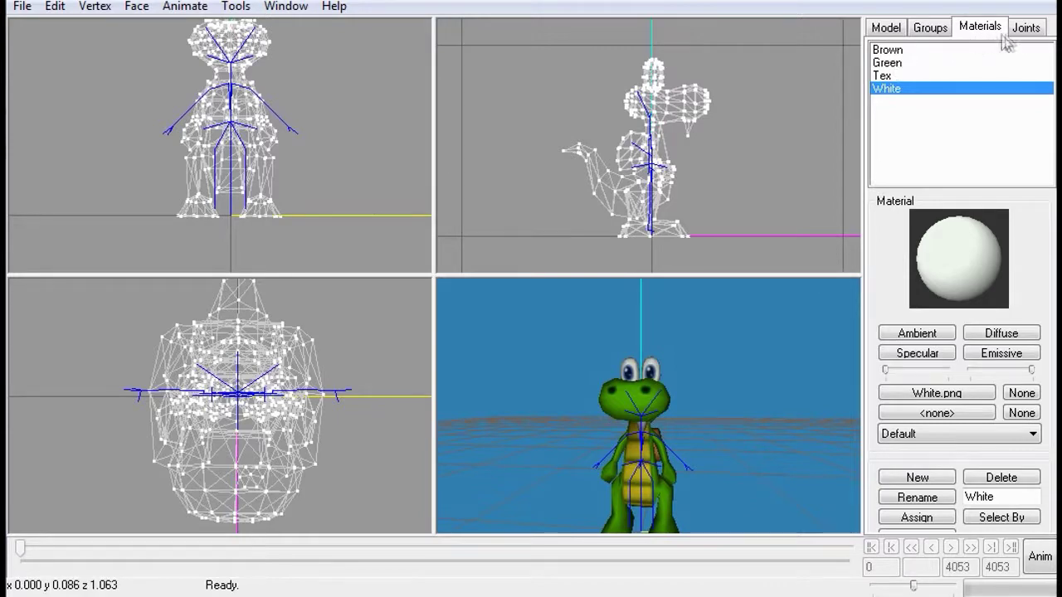
click(885, 28)
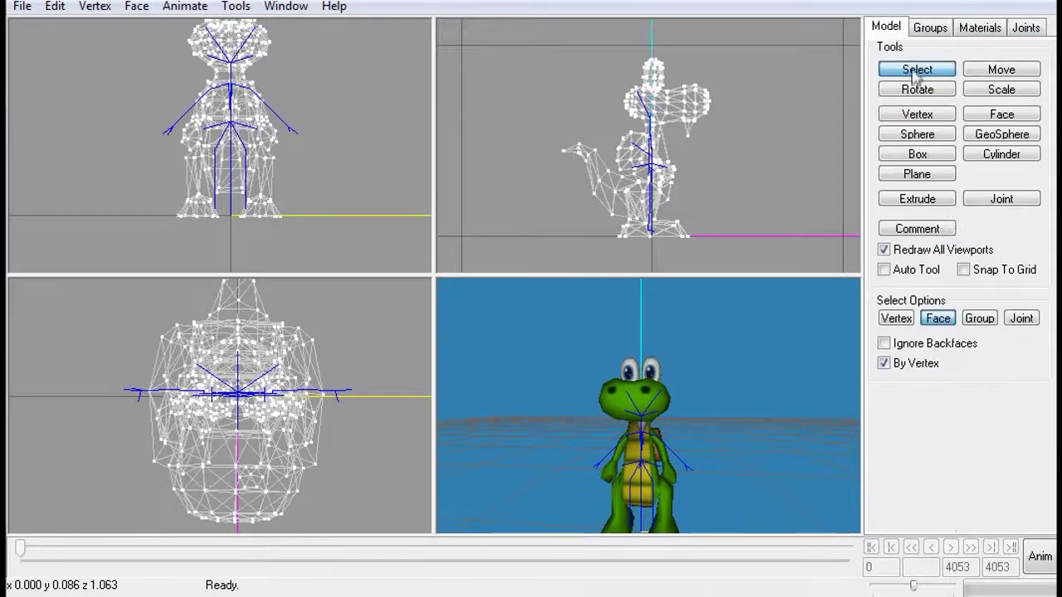
click(1025, 30)
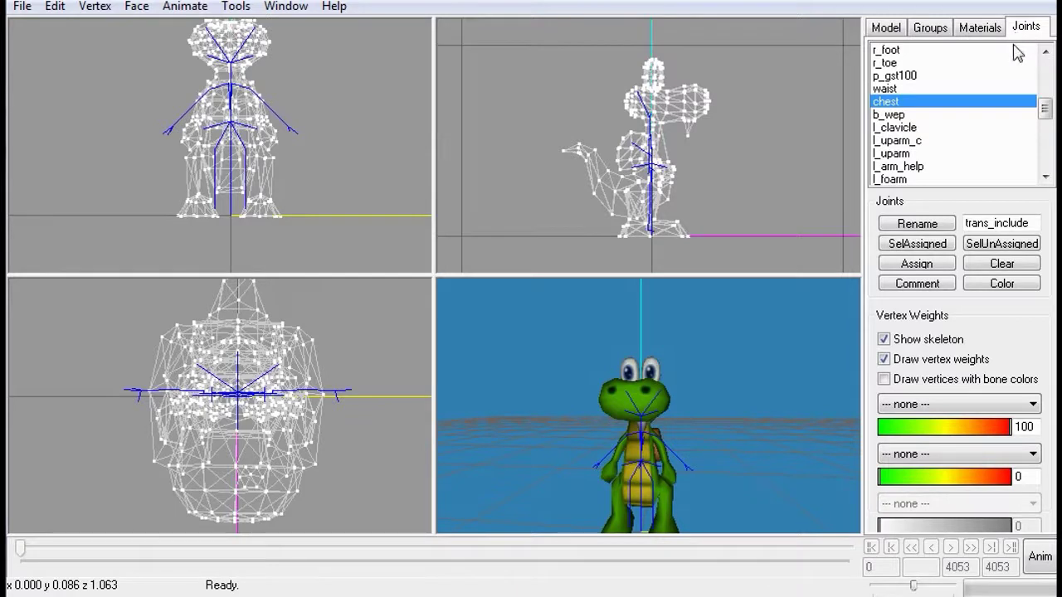
click(887, 90)
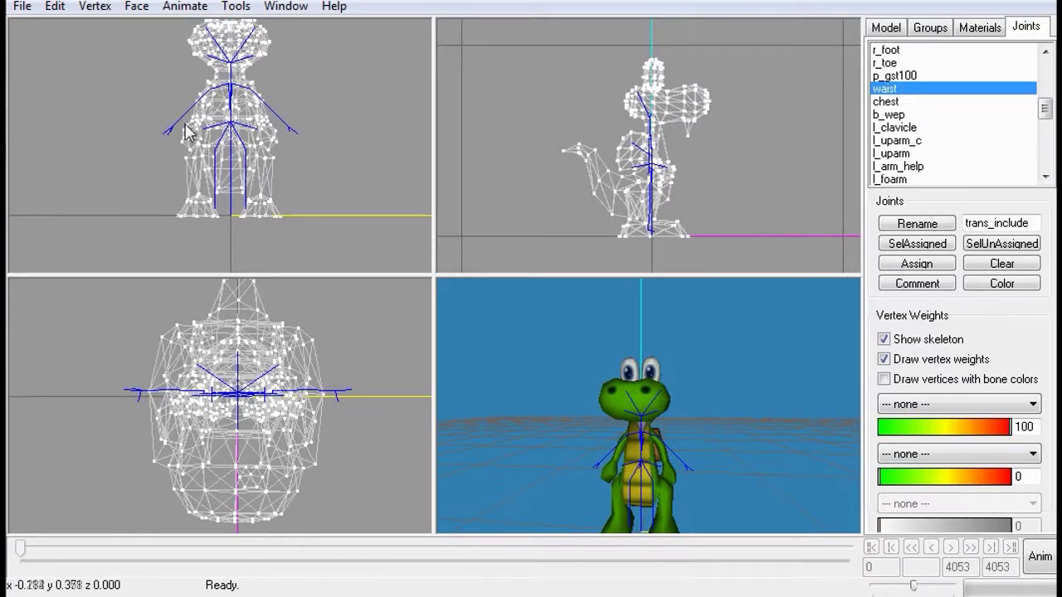
Set the selection mode to vertices and select the vertices at the tip of the Croc's tail
click(886, 27)
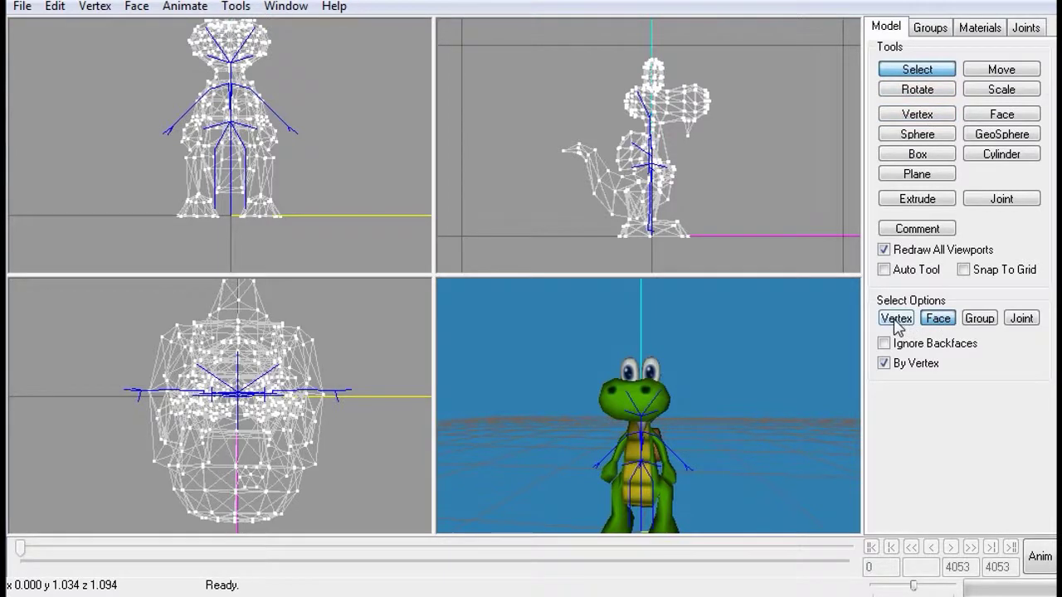
click(895, 320)
drag(554, 126, 586, 181)
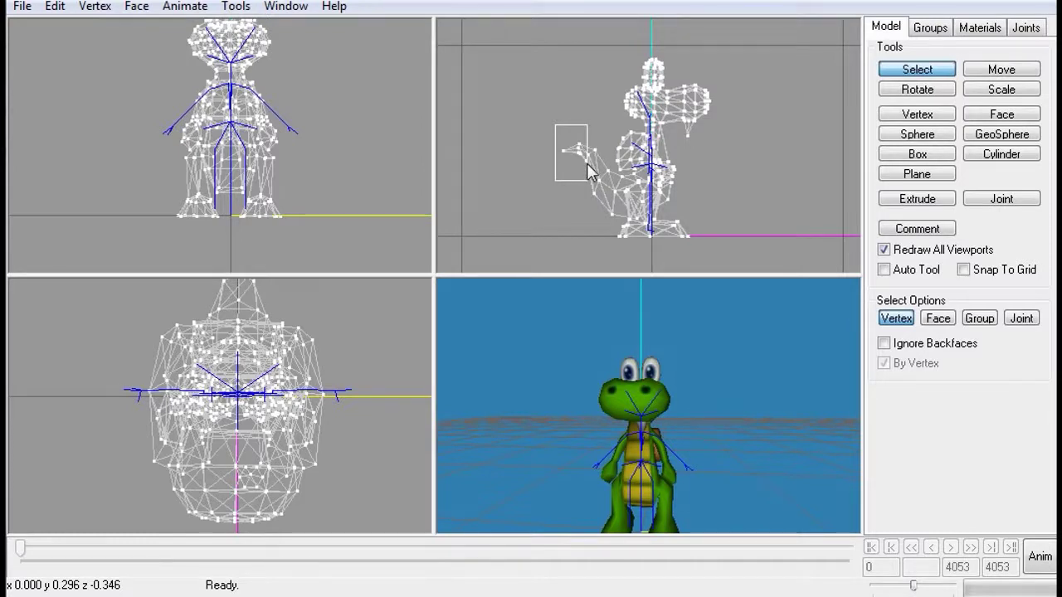
drag(588, 171, 587, 172)
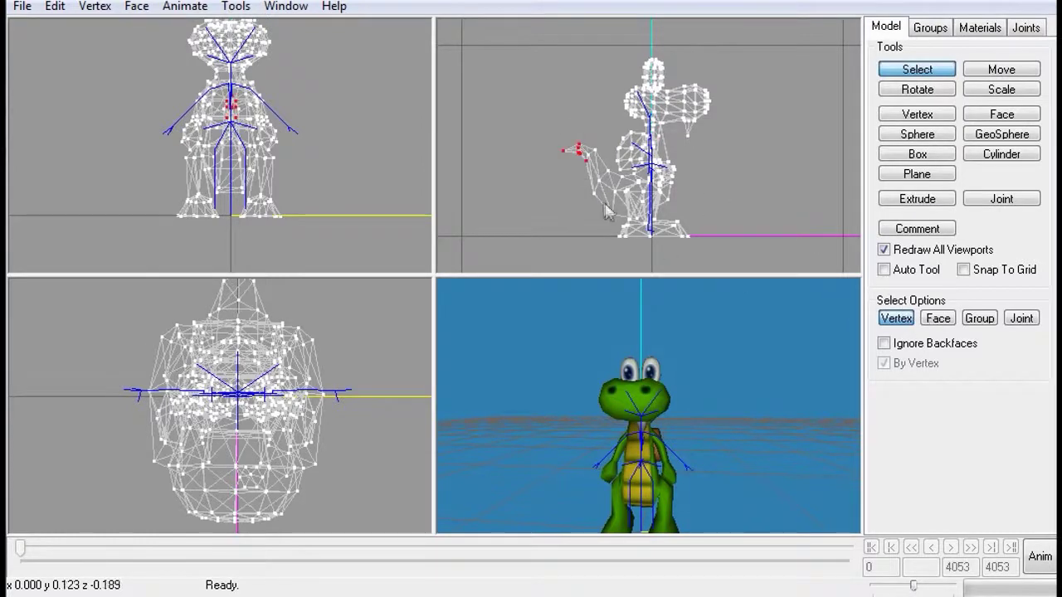
Switch the selection mode to faces and select the faces of the Croc's left forearm and hand in the front view
click(936, 320)
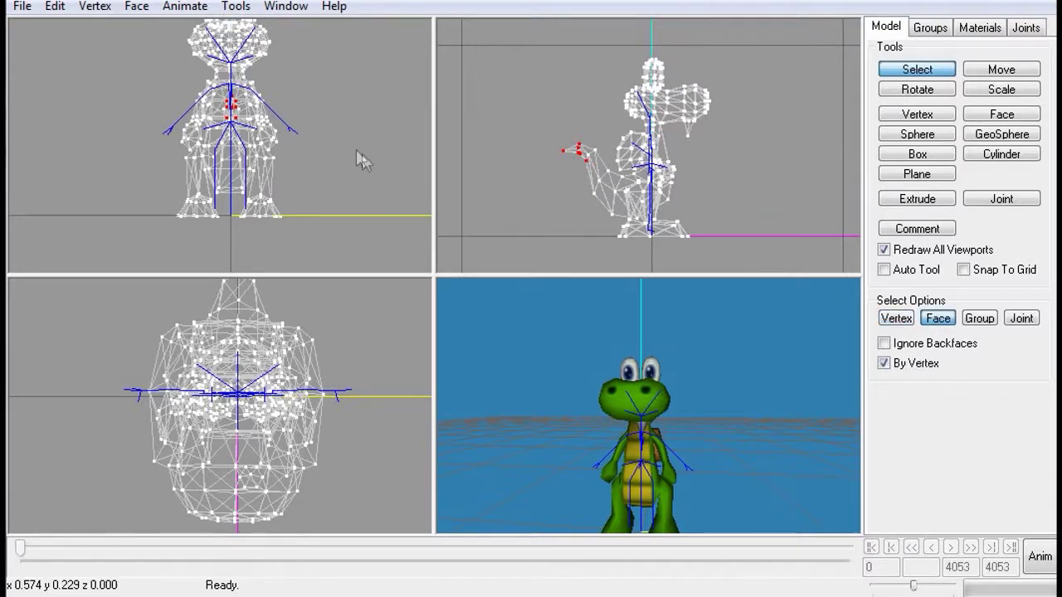
drag(288, 109, 263, 146)
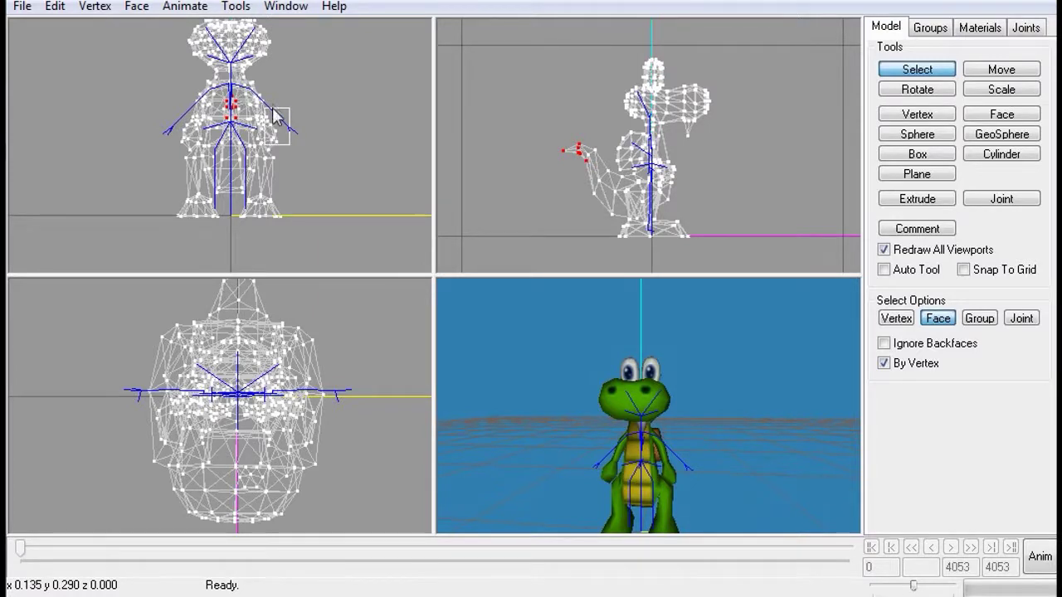
drag(274, 116, 264, 145)
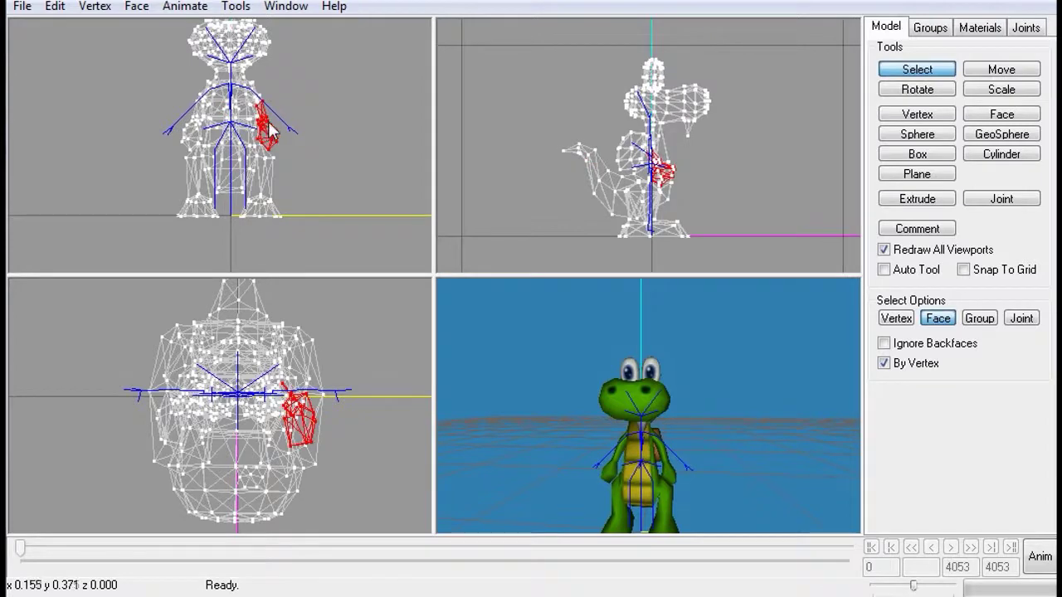
Try selecting the whole default group with the Green material, and return to the arm-only selection
click(932, 28)
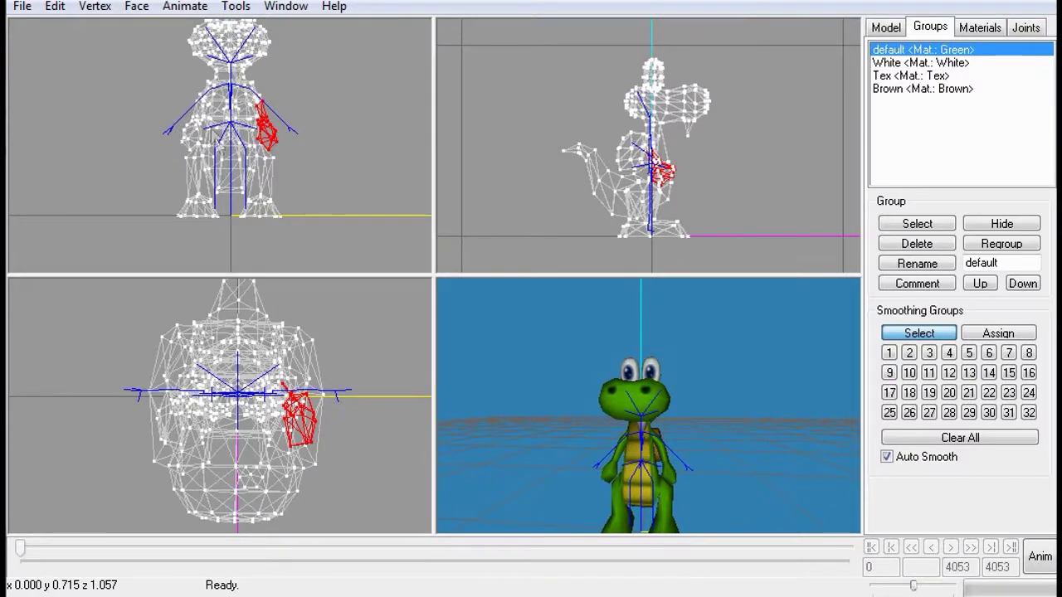
click(217, 130)
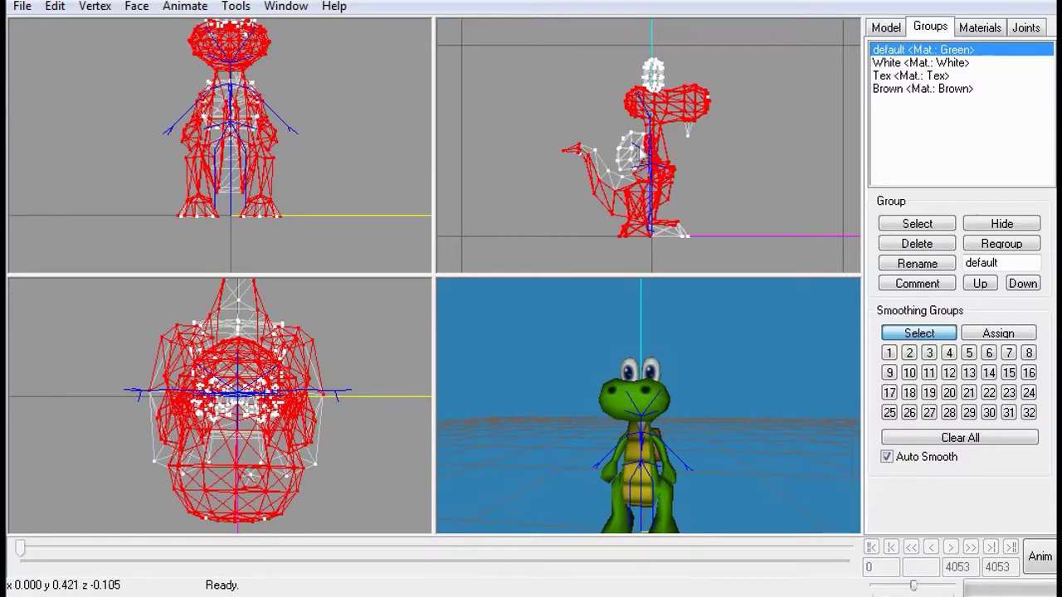
click(883, 50)
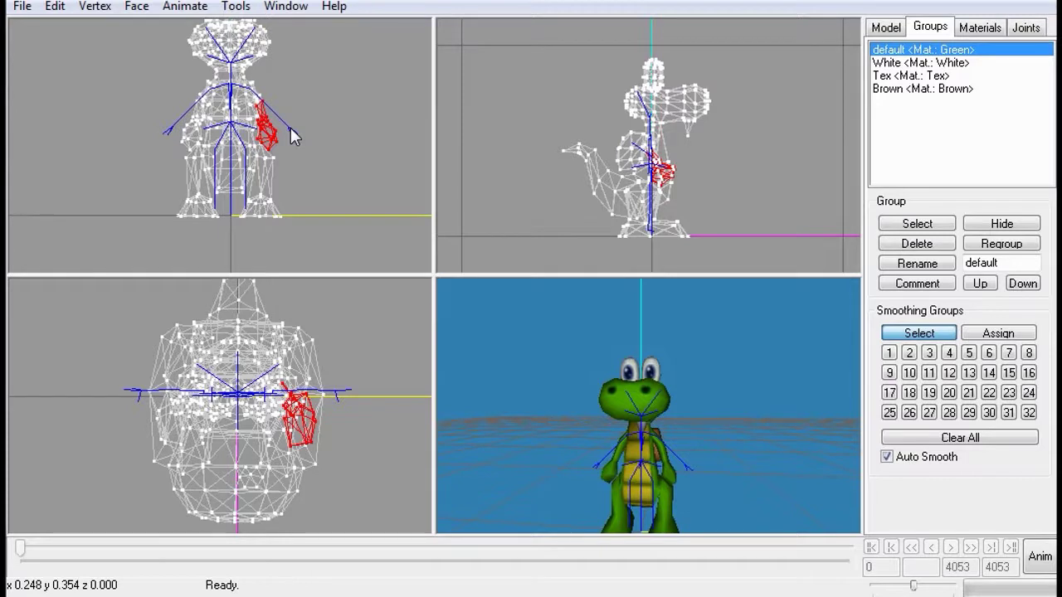
Add the upper-arm faces just below the shoulder to the selected left arm in the front view
right_drag(310, 170, 314, 217)
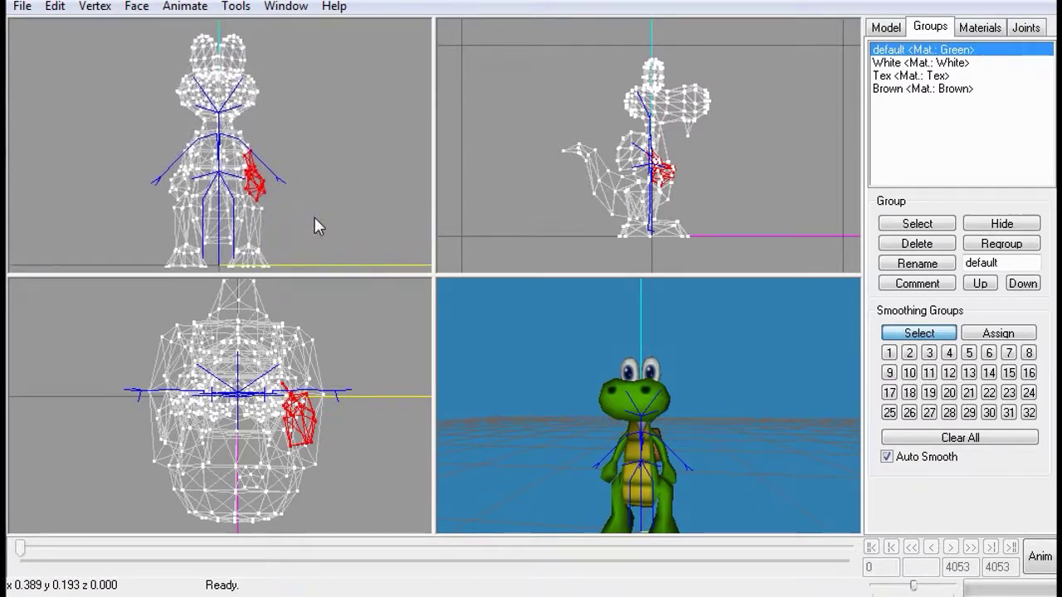
drag(313, 207, 312, 181)
scroll(313, 183, up, 1)
scroll(313, 184, up, 5)
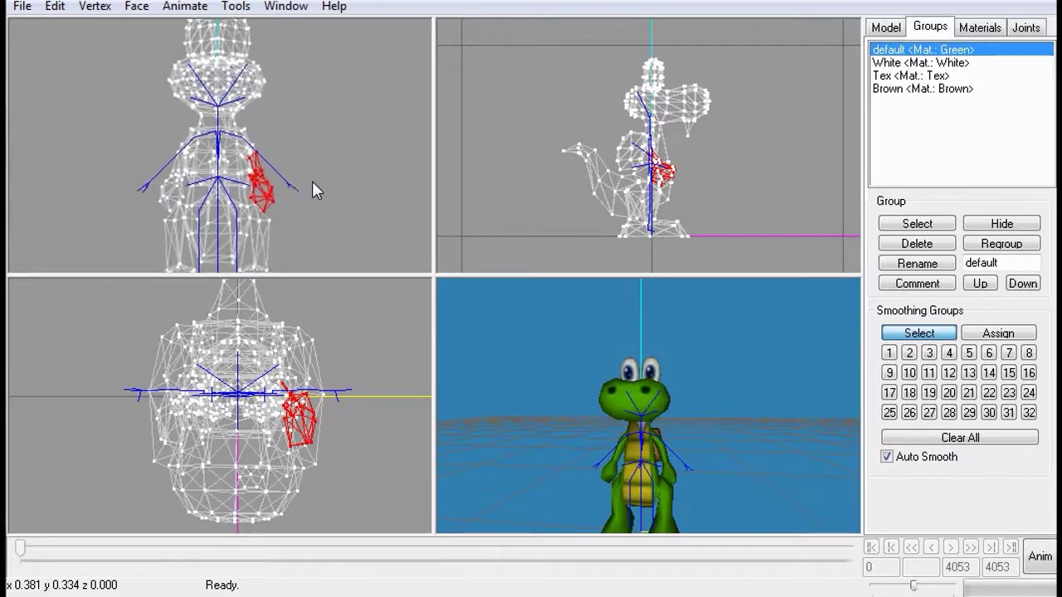
scroll(313, 183, up, 5)
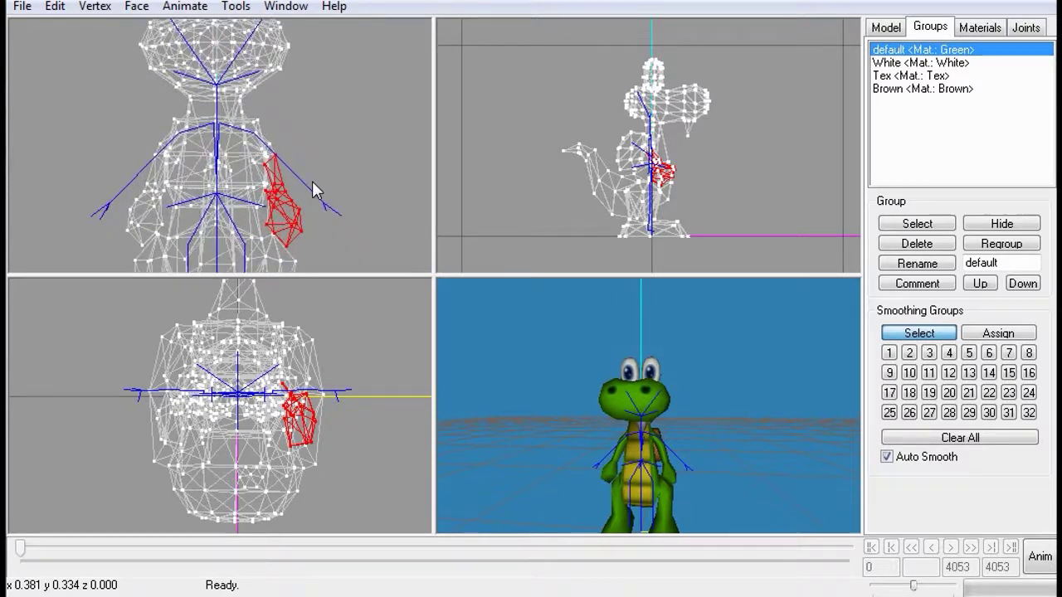
scroll(312, 189, up, 3)
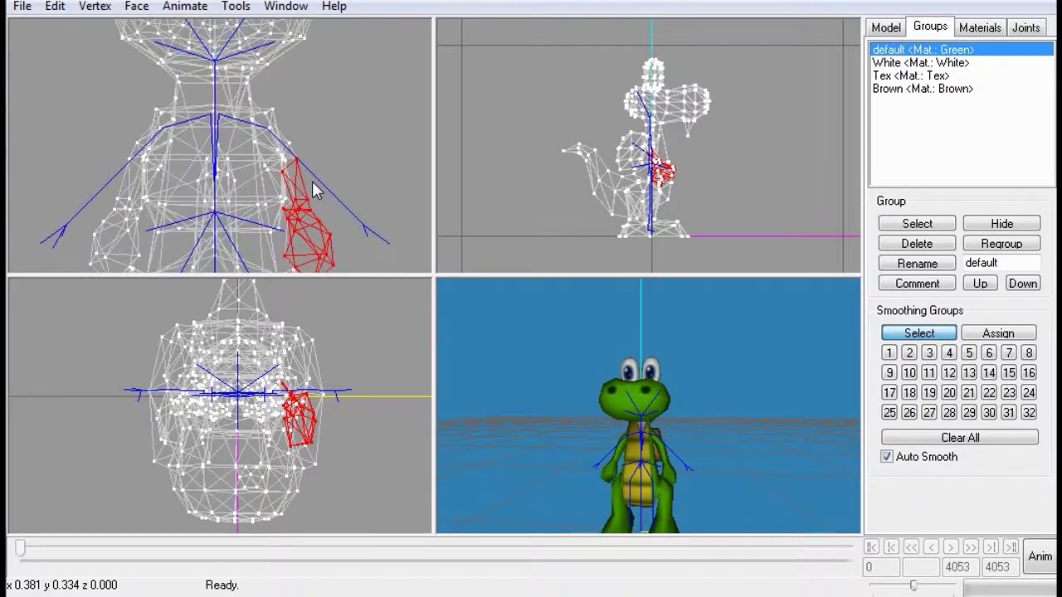
ctrl+drag(312, 189, 246, 137)
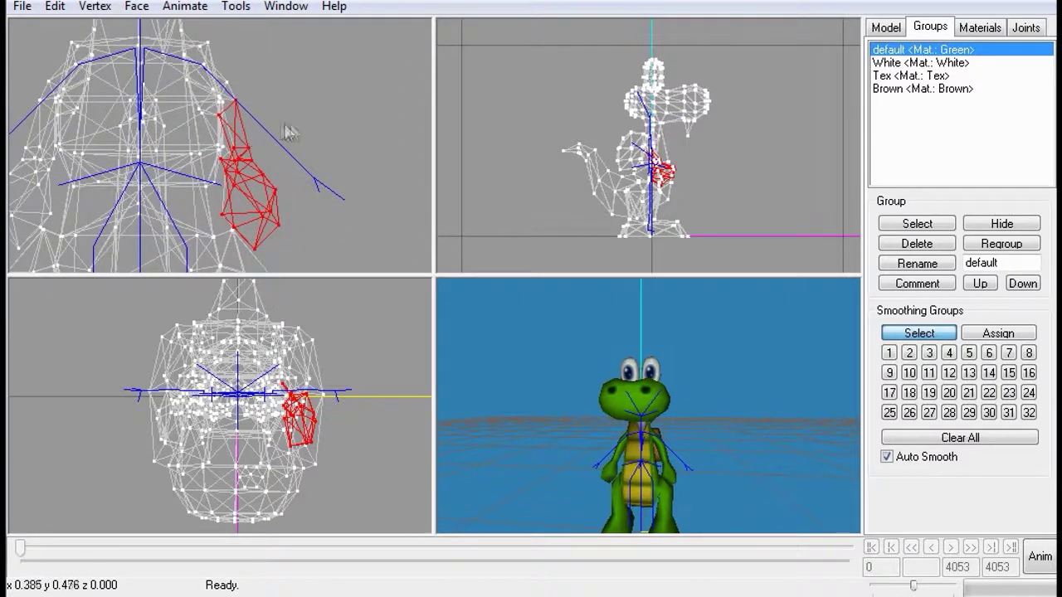
drag(238, 94, 227, 114)
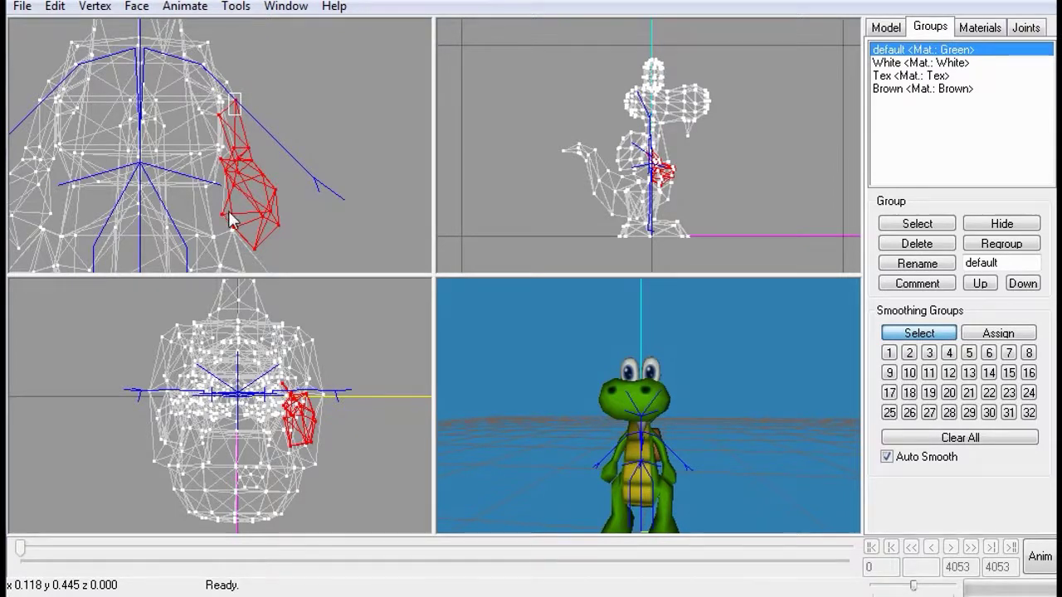
drag(225, 218, 224, 216)
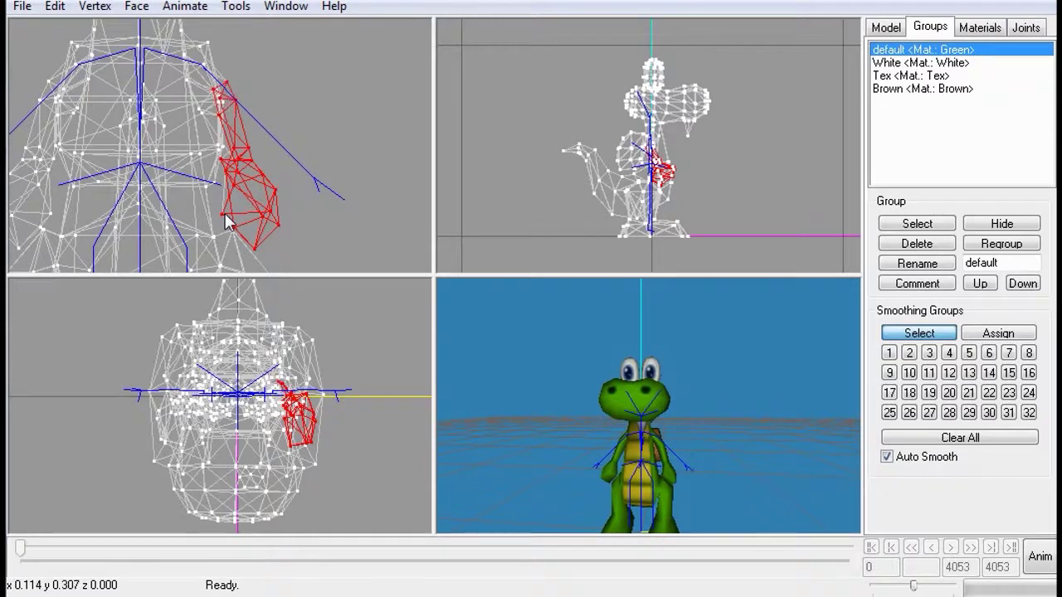
Add the remaining faces at the inner hand, elbow and armpit to the left arm selection, and undo the extra shoulder-top addition
click(224, 211)
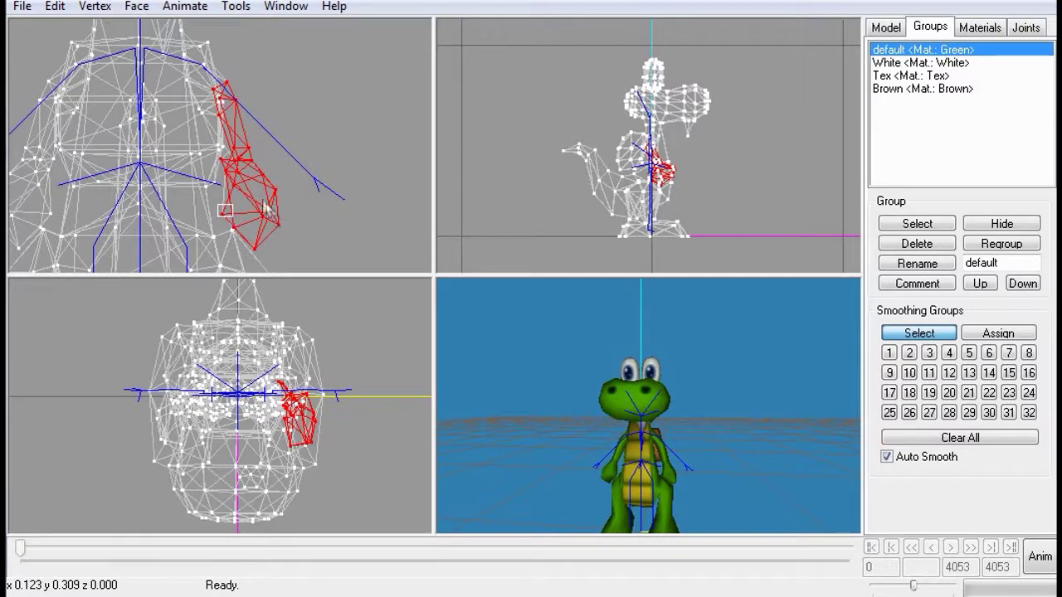
click(223, 159)
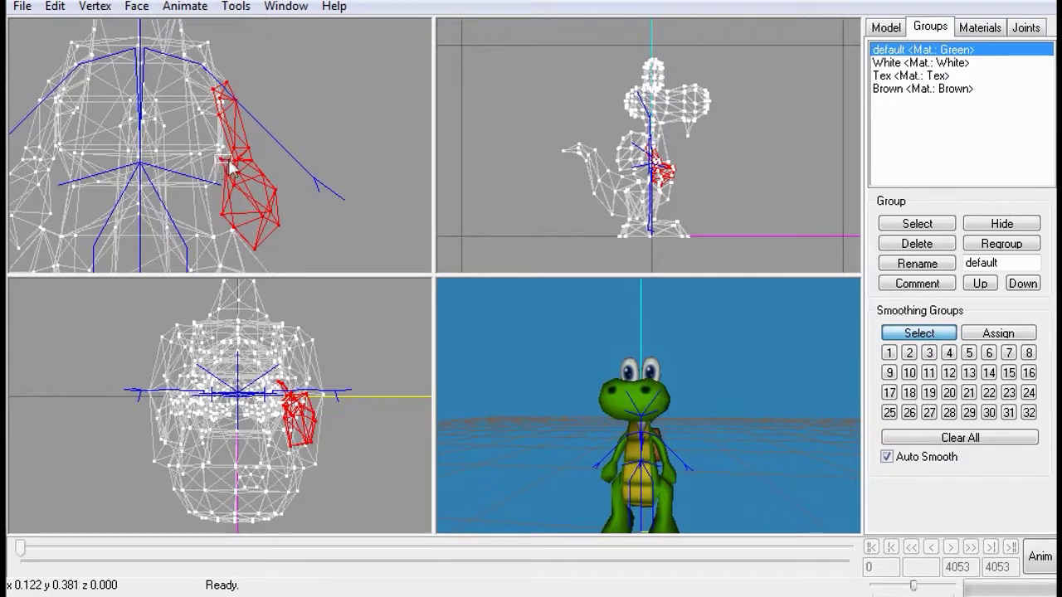
click(212, 119)
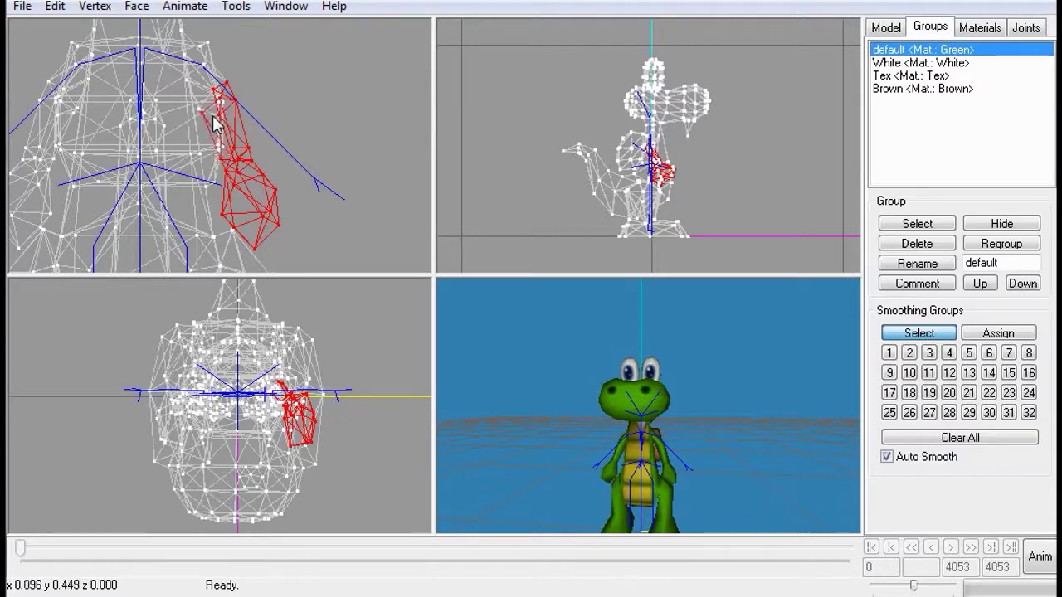
click(219, 114)
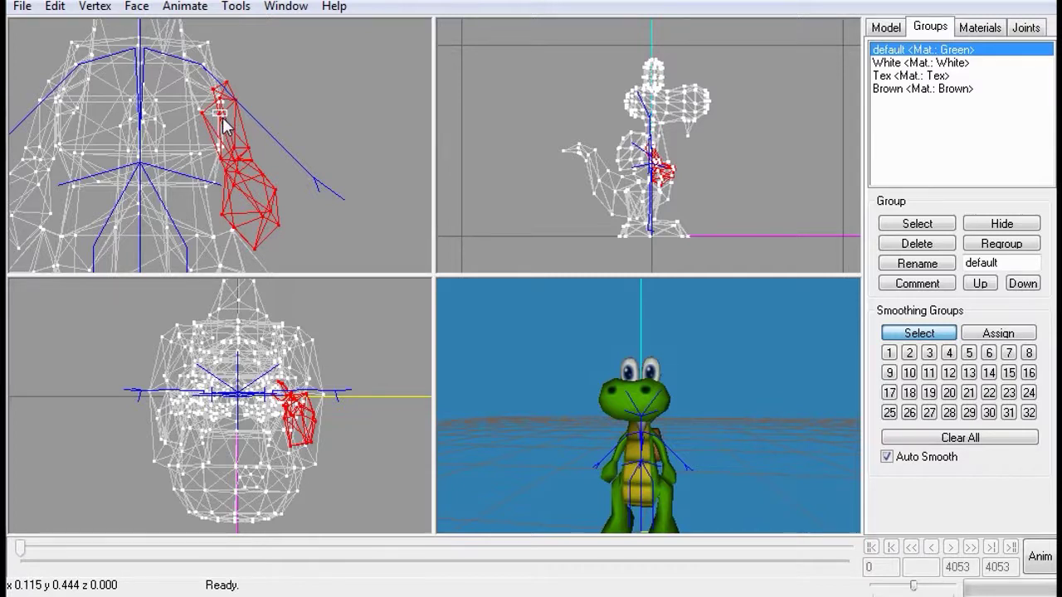
click(217, 109)
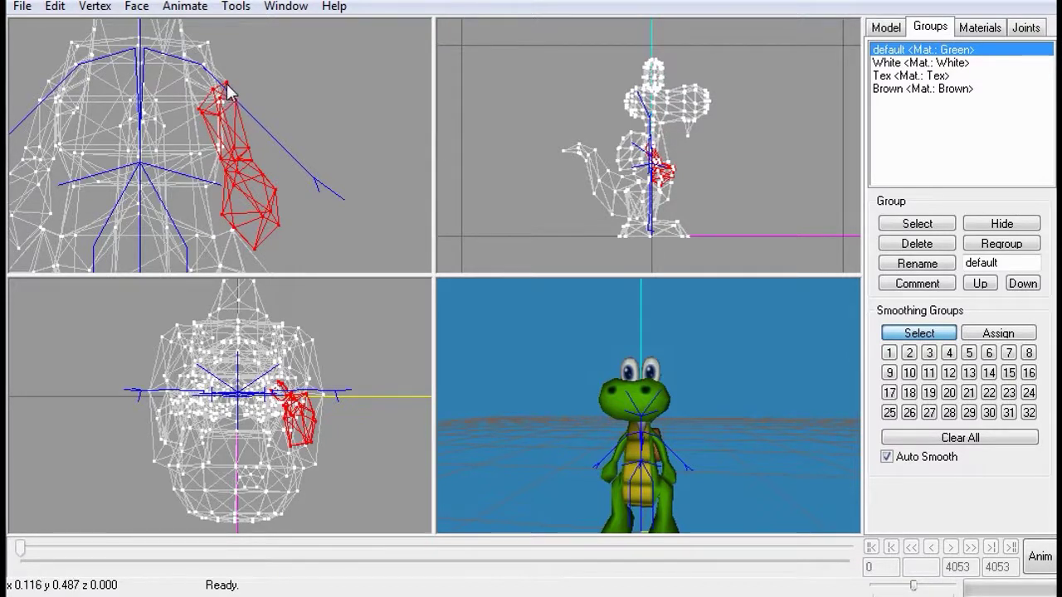
click(227, 84)
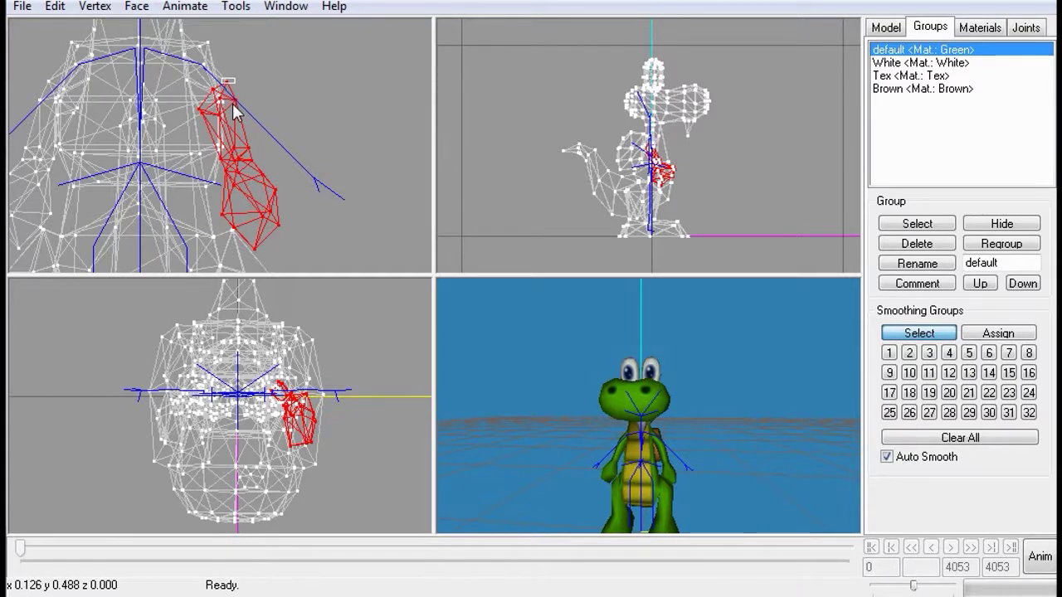
key(ctrl+z)
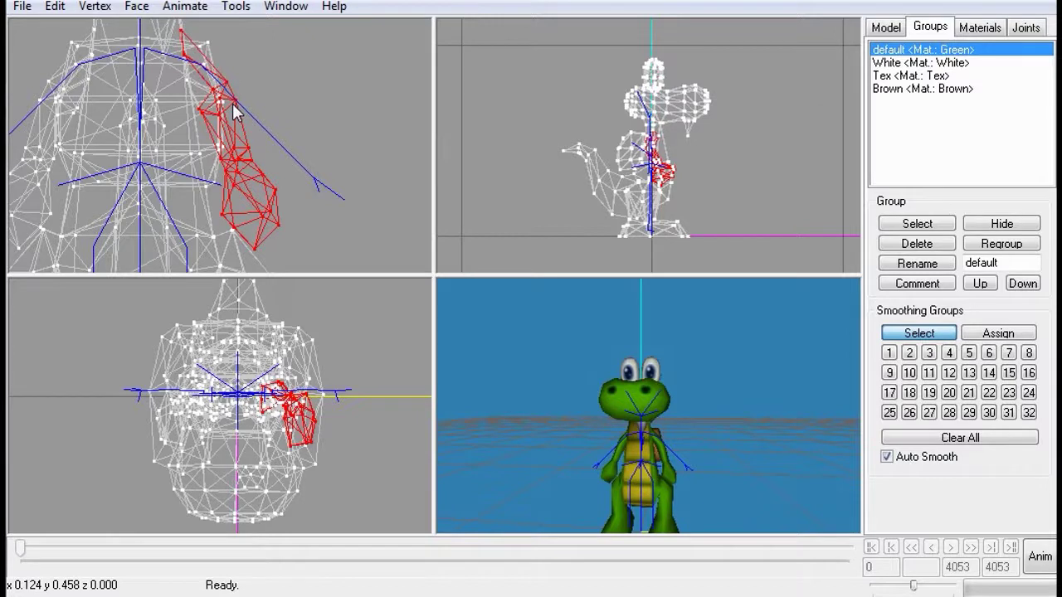
Undo the last shoulder face addition, switch the selection mode to vertices, and add the vertices at the left shoulder top in the front view
key(ctrl+z)
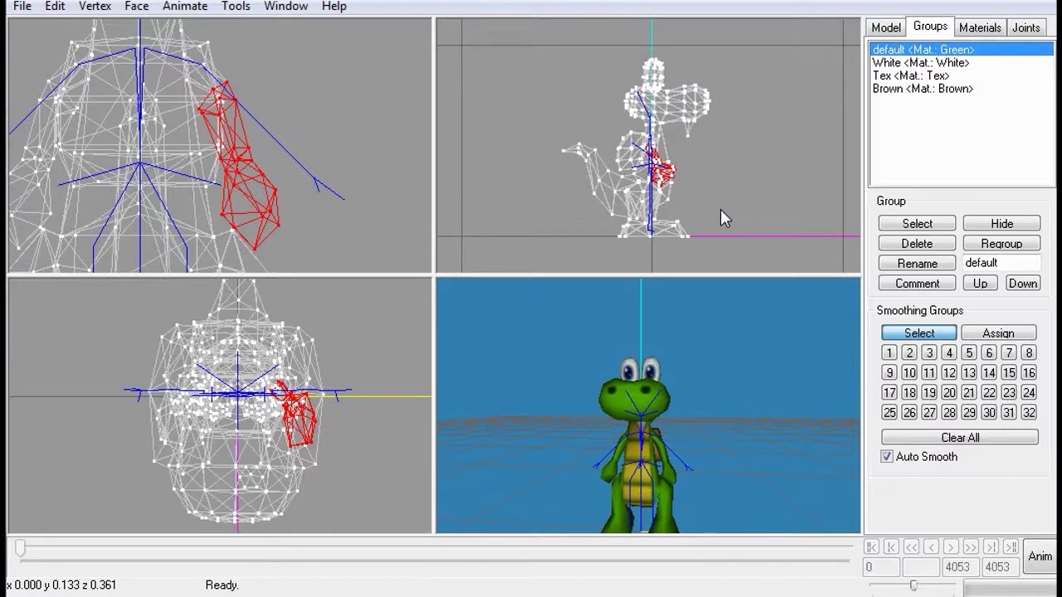
click(885, 28)
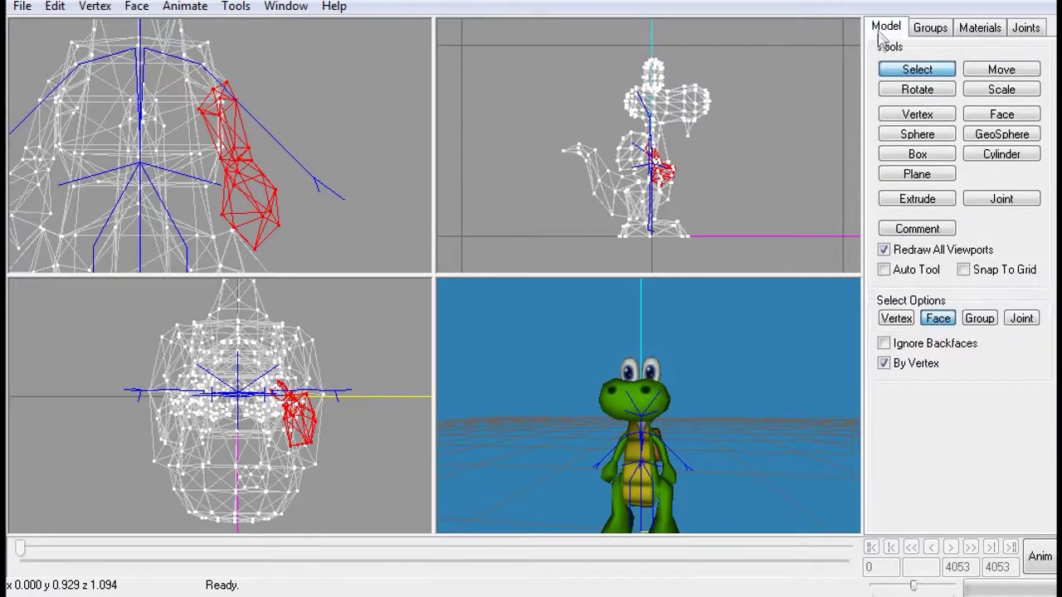
click(897, 321)
drag(193, 34, 242, 111)
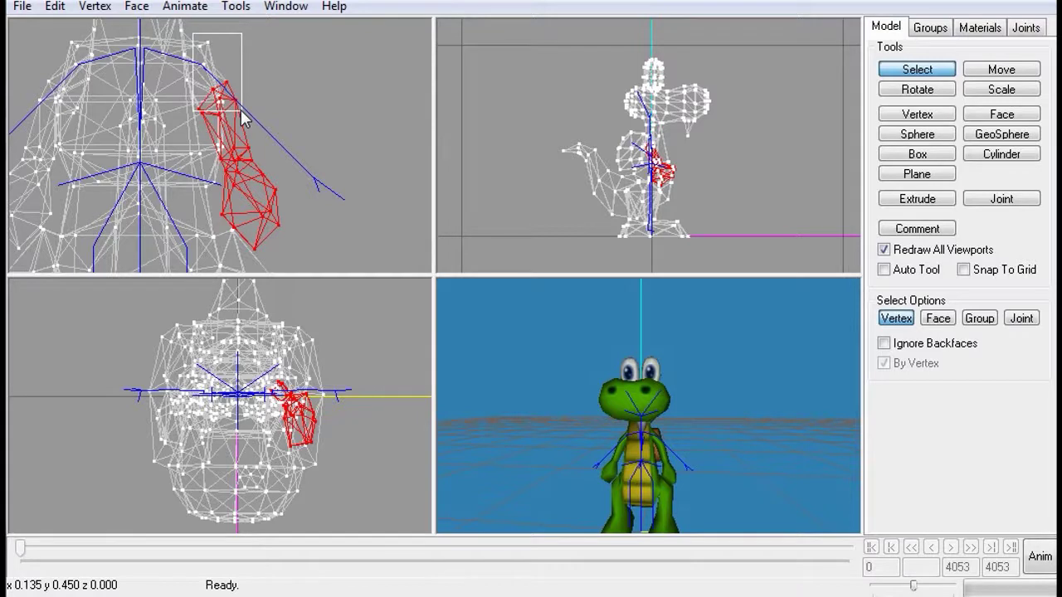
drag(792, 65, 581, 99)
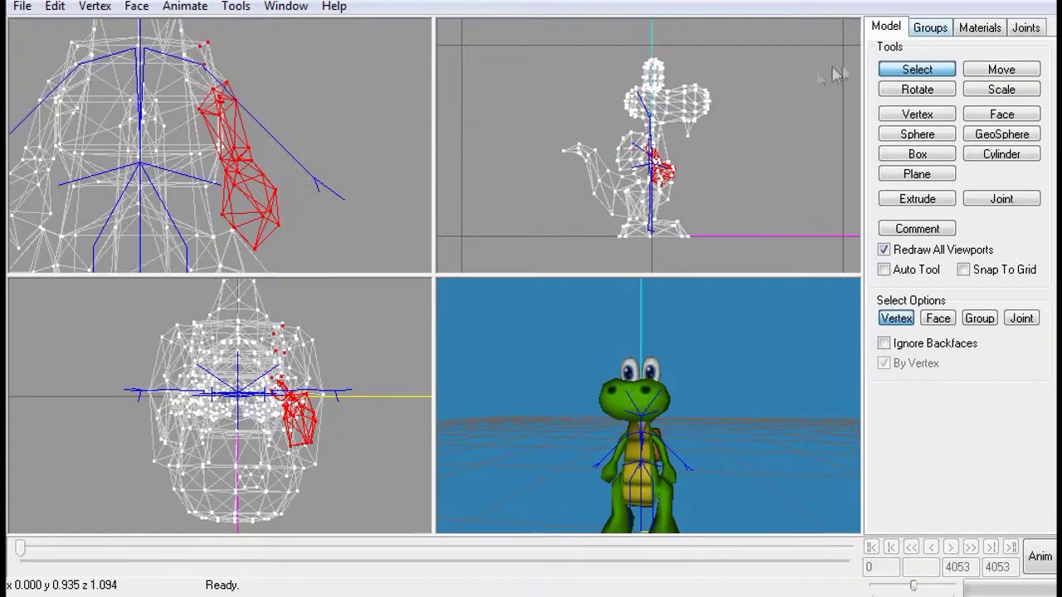
Select and deselect the White group and the Tex group to drop the stray shoulder vertices from the left arm selection
click(930, 28)
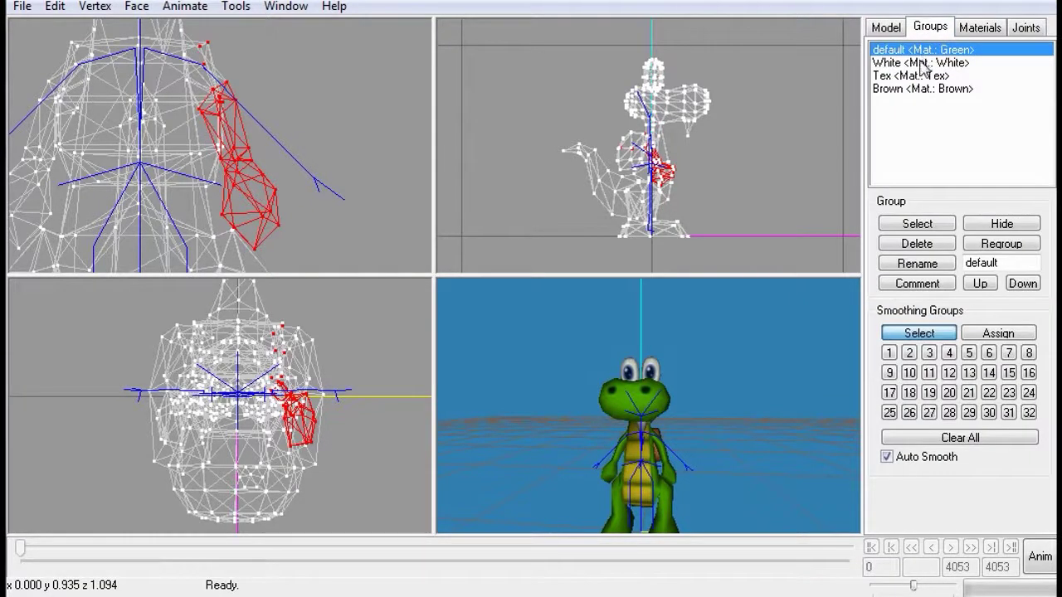
click(920, 63)
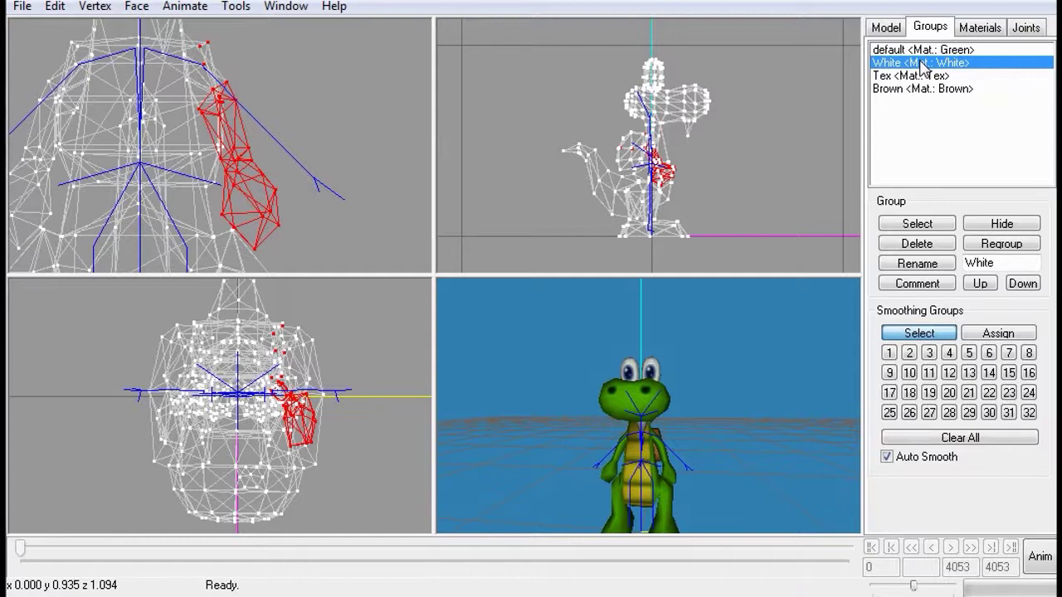
double_click(921, 63)
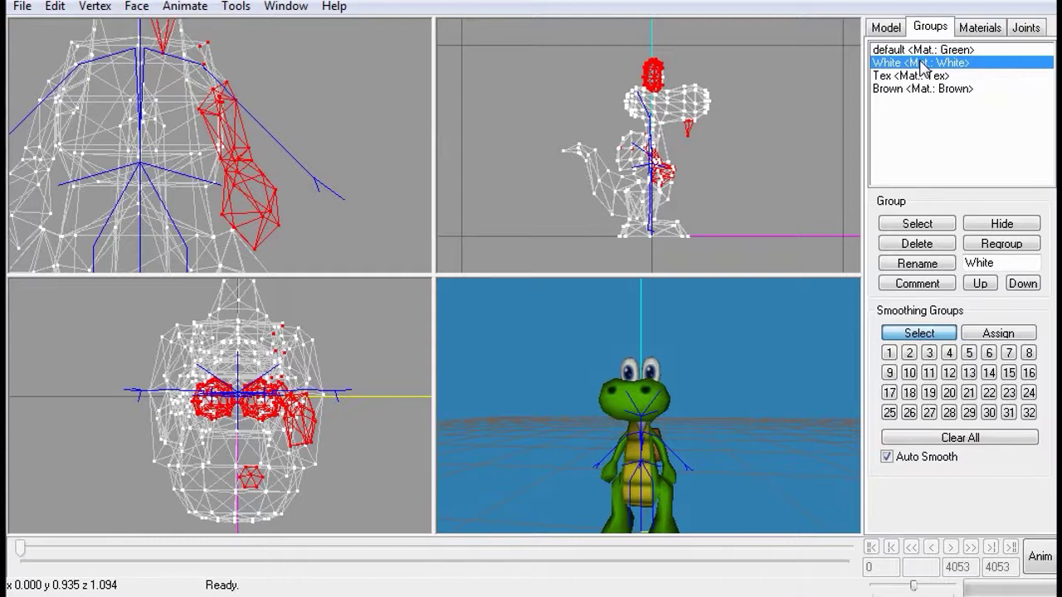
double_click(921, 63)
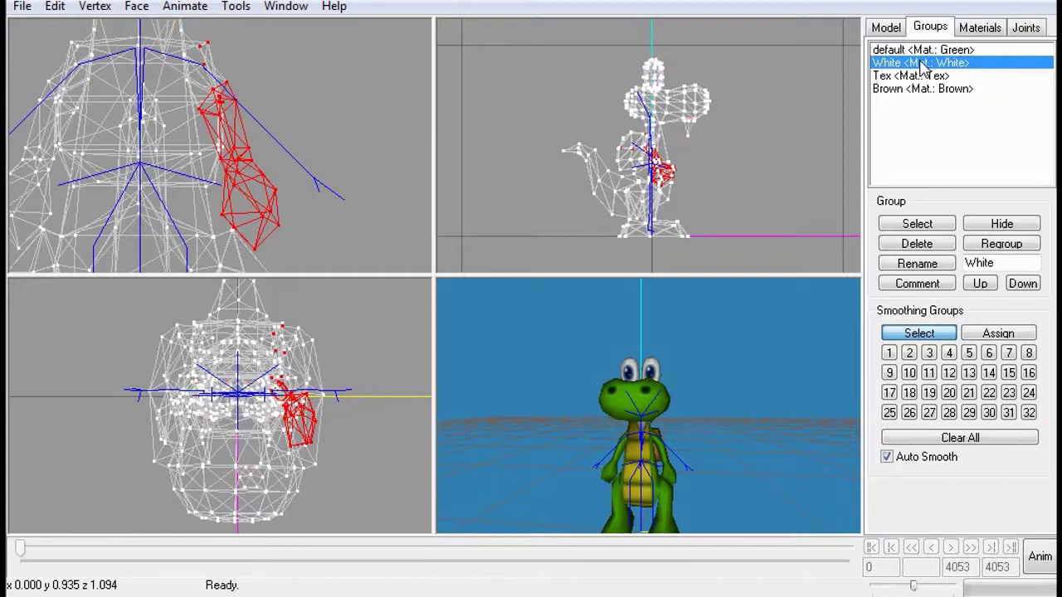
click(926, 76)
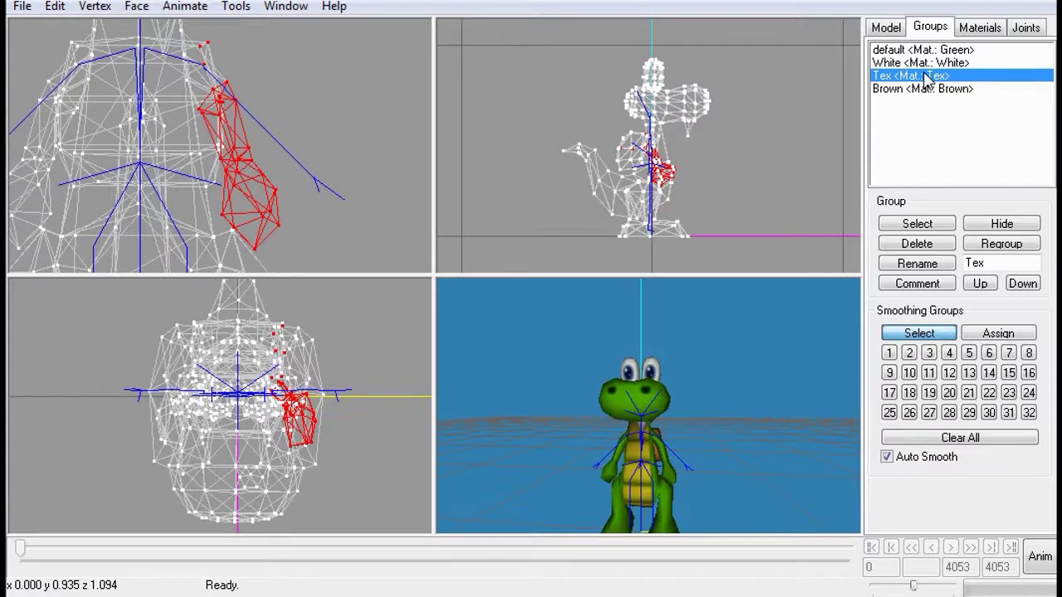
double_click(927, 76)
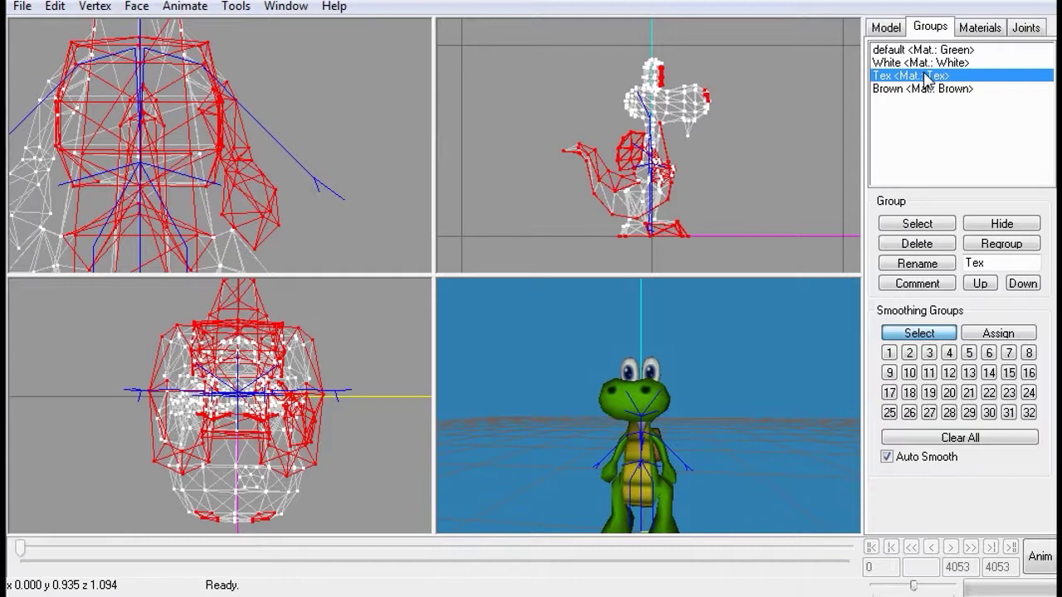
click(926, 77)
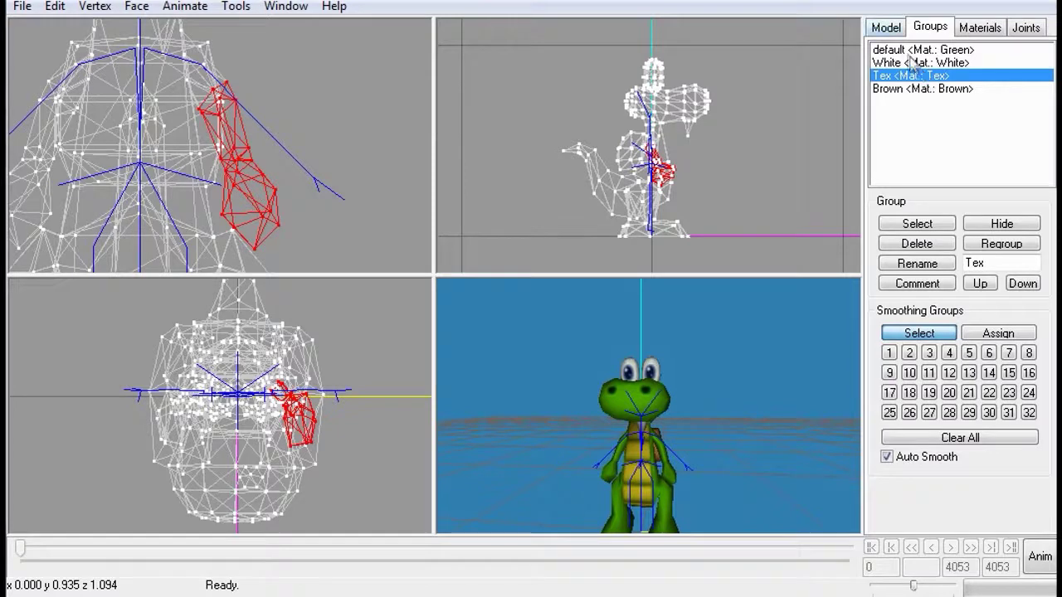
Rotate the selected left arm outward about its center of mass in the front view to match the slope of the arm bones
click(884, 32)
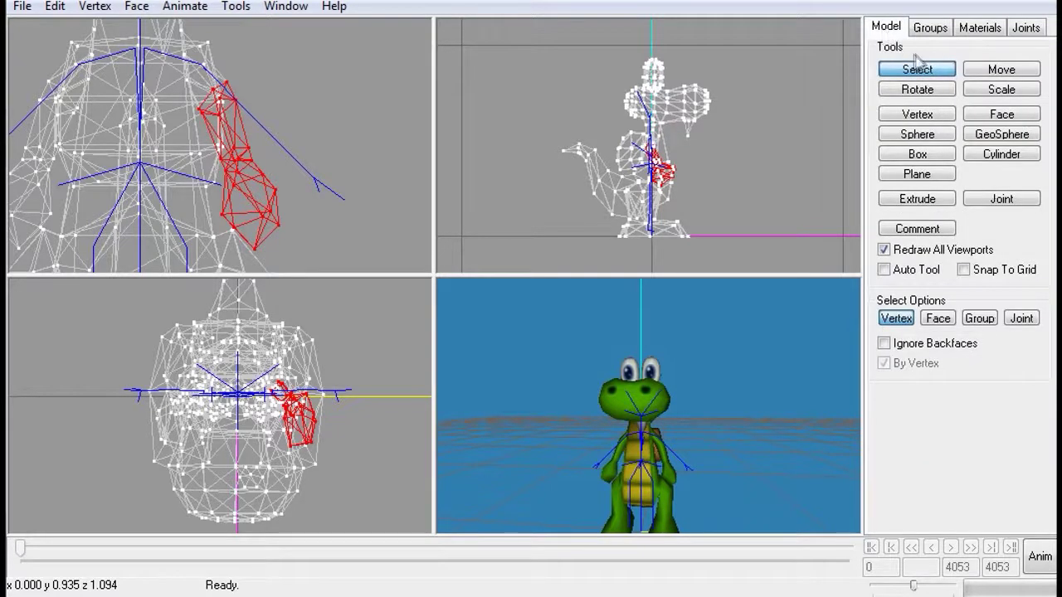
click(945, 90)
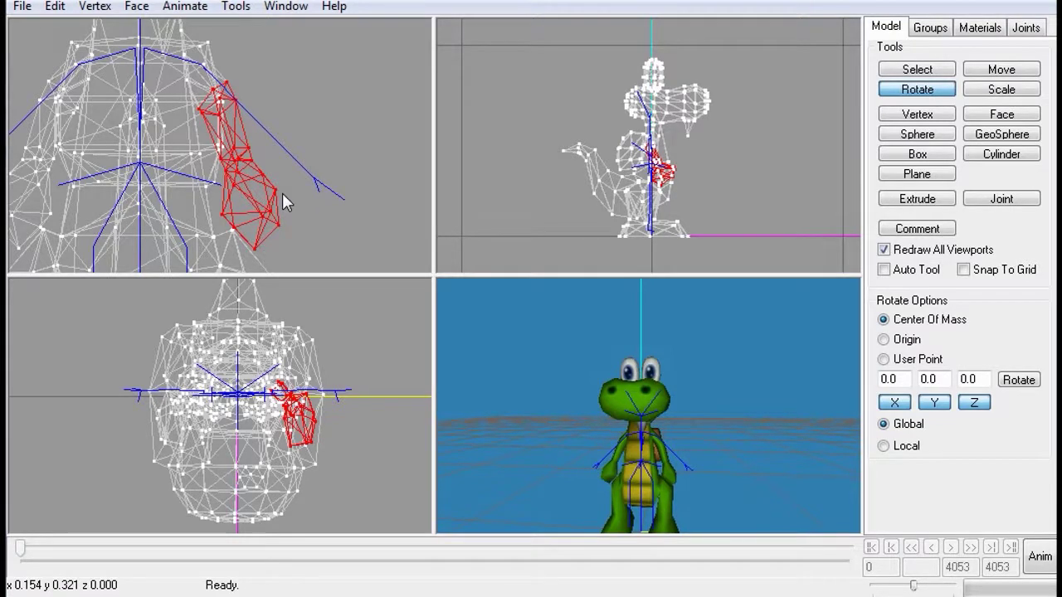
drag(291, 189, 277, 201)
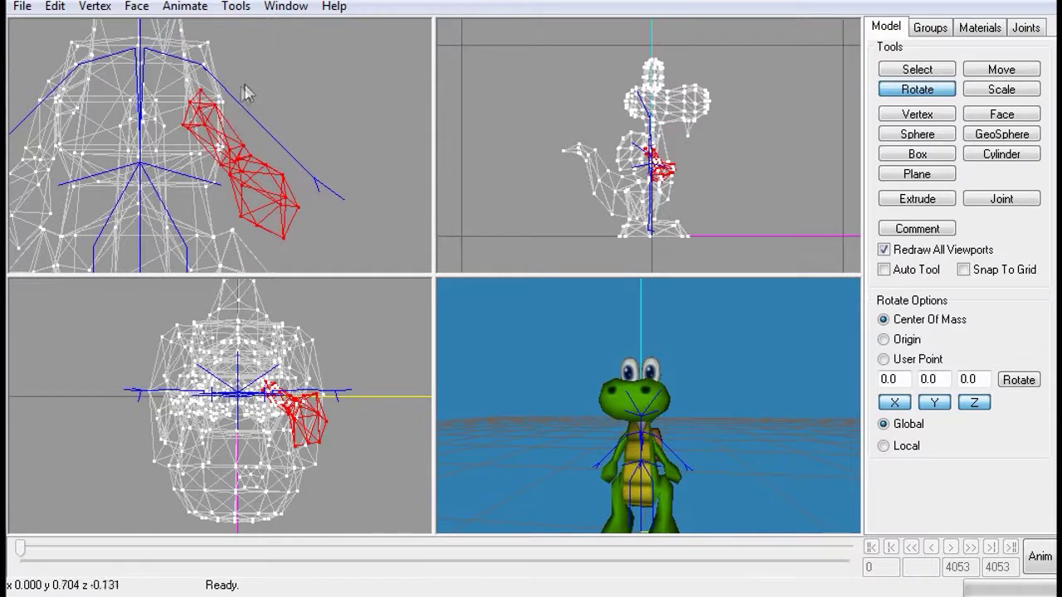
Move the selected left arm up and outward in the front view so it lies over the arm bones
click(974, 75)
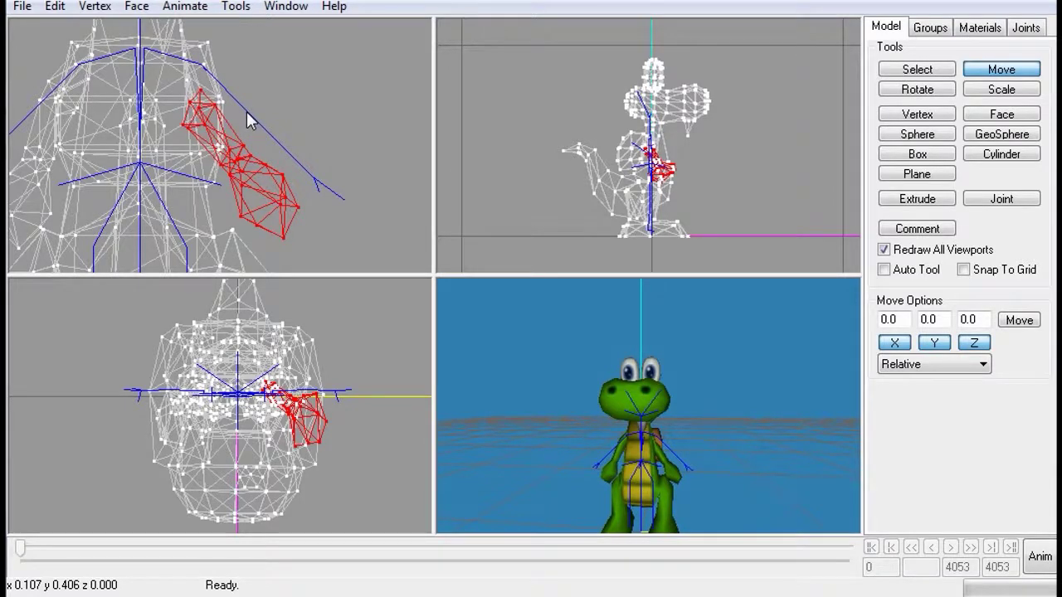
drag(246, 116, 275, 88)
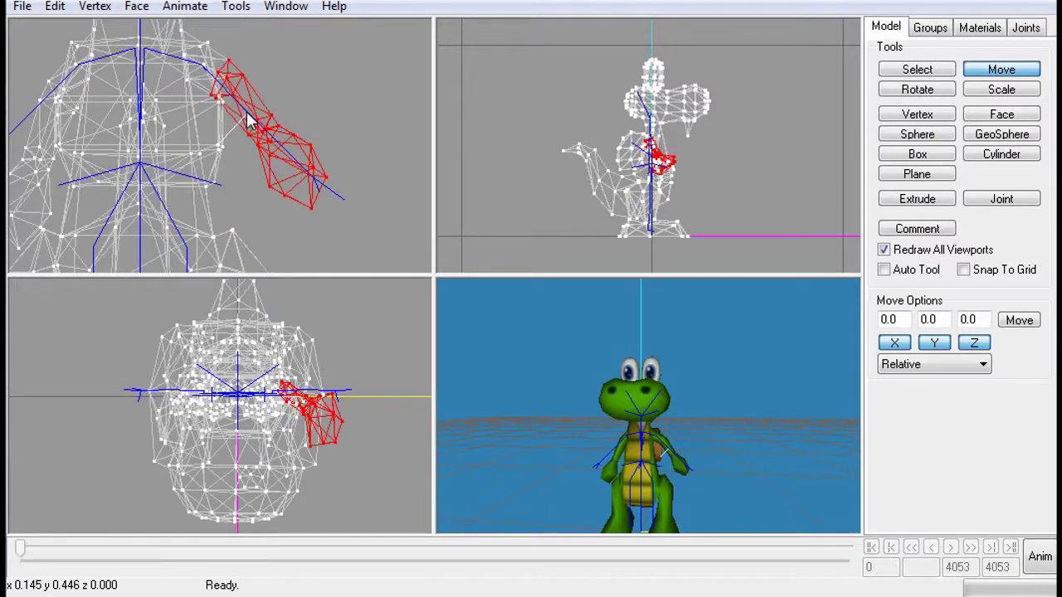
drag(246, 112, 244, 117)
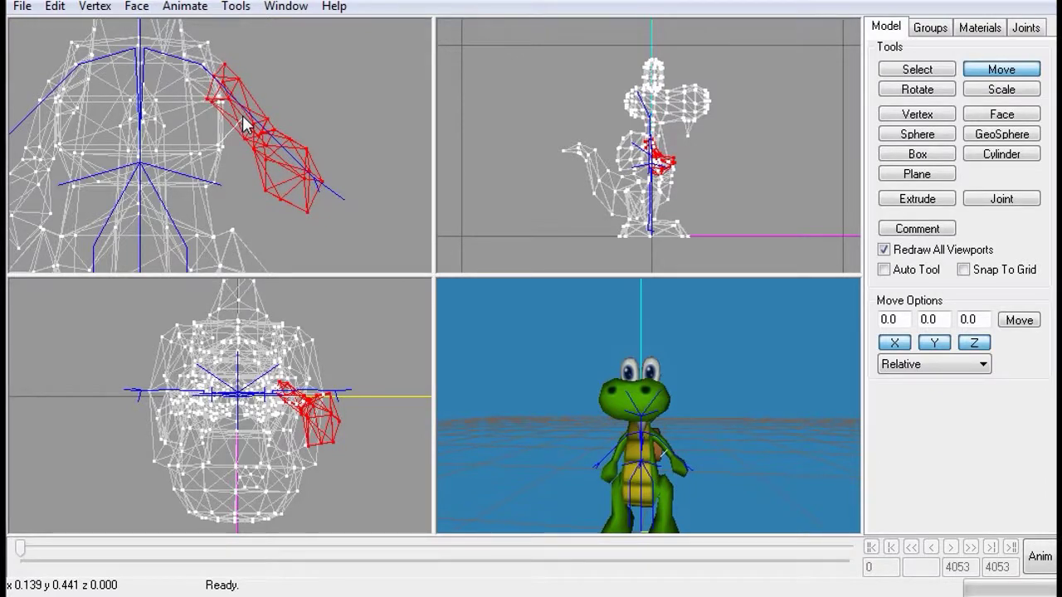
drag(245, 125, 248, 126)
drag(588, 325, 544, 426)
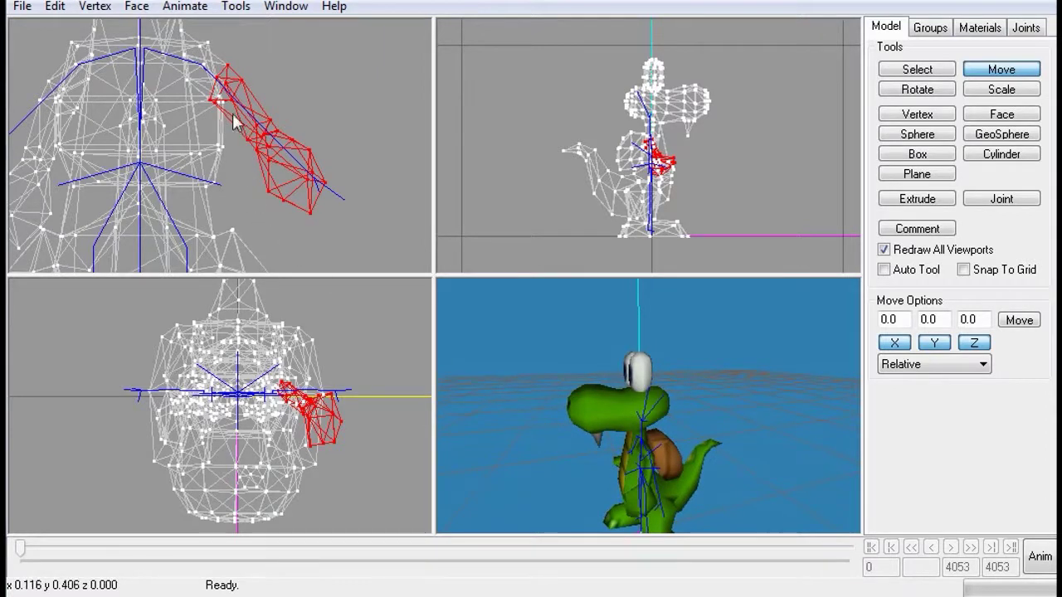
drag(506, 311, 552, 390)
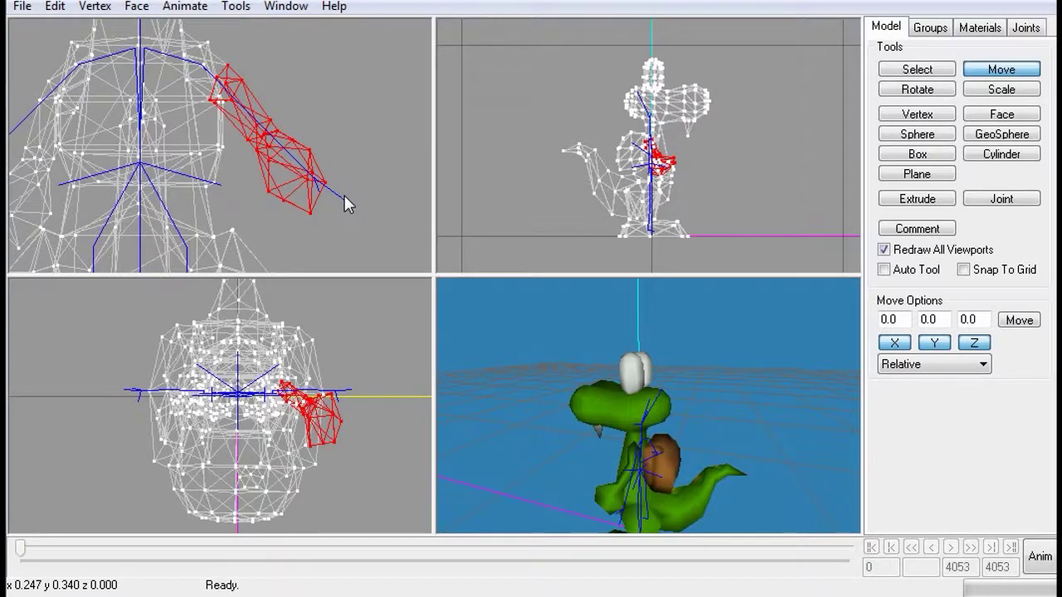
Try moving the left arm farther outward toward the end of the arm bones, and undo that move
drag(324, 187, 345, 197)
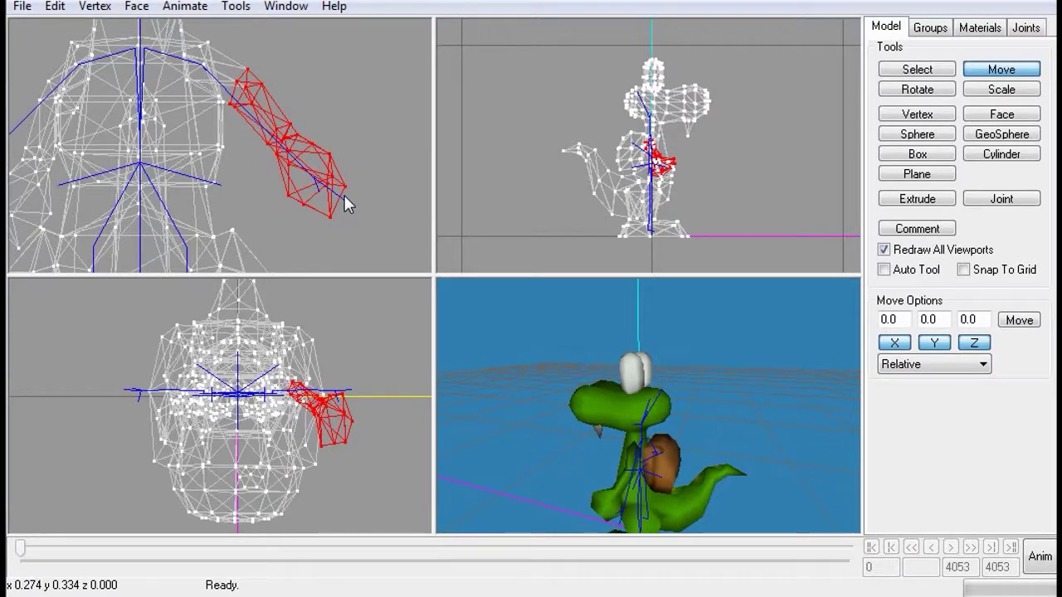
key(ctrl+z)
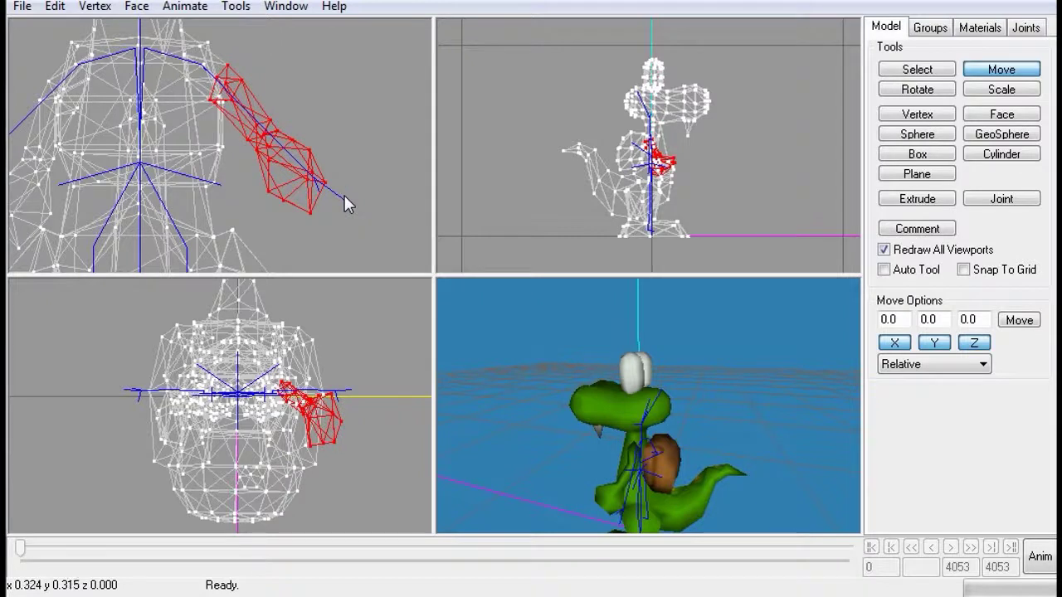
drag(489, 327, 674, 477)
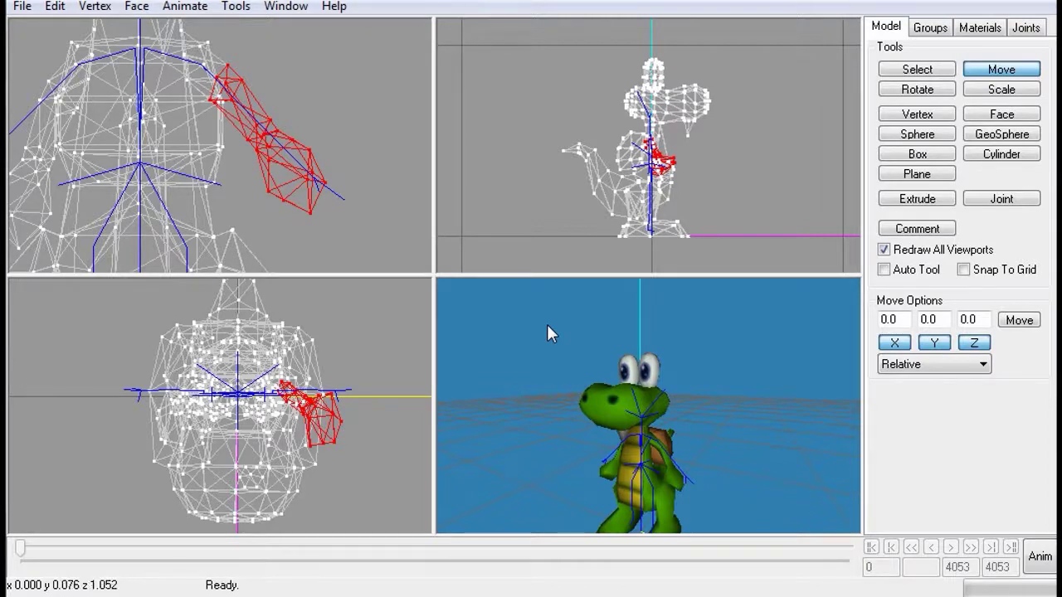
Try assigning the selected left arm to the r_uparm joint and play the animation to check it
click(1025, 27)
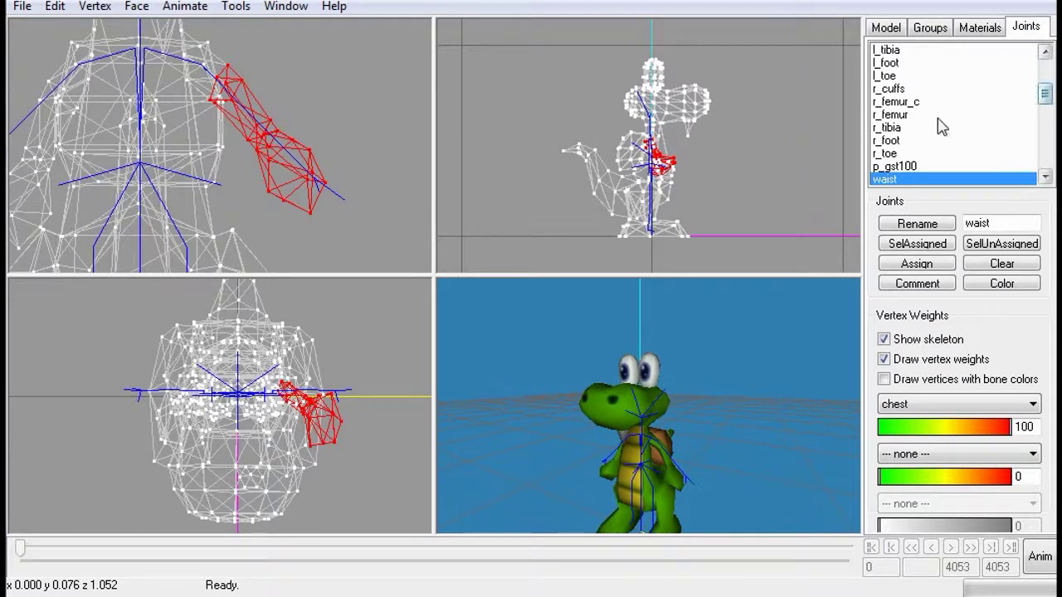
scroll(1025, 99, up, 5)
scroll(1043, 133, down, 1)
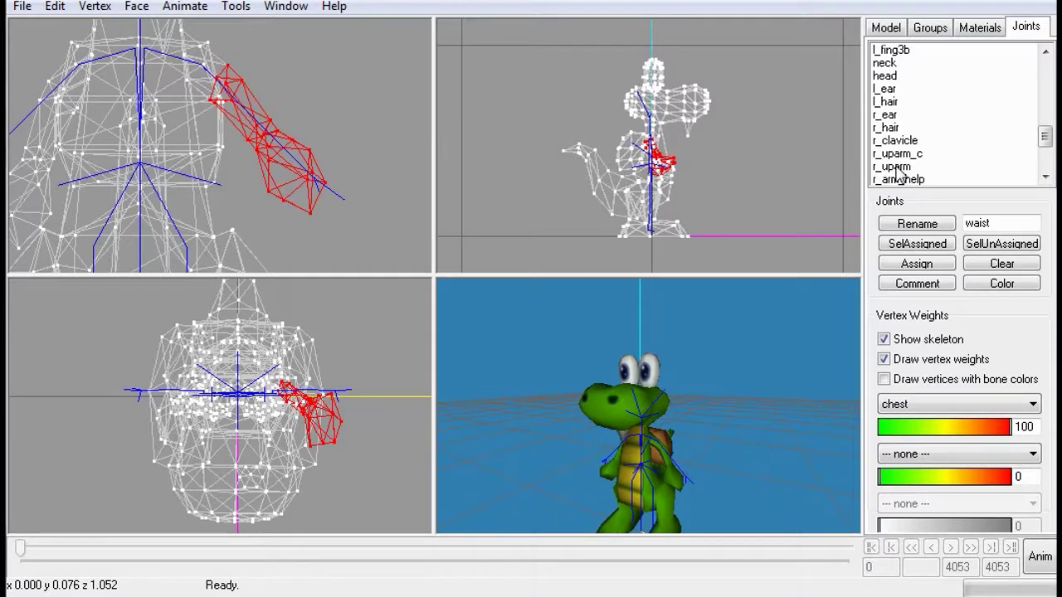
click(895, 167)
click(916, 264)
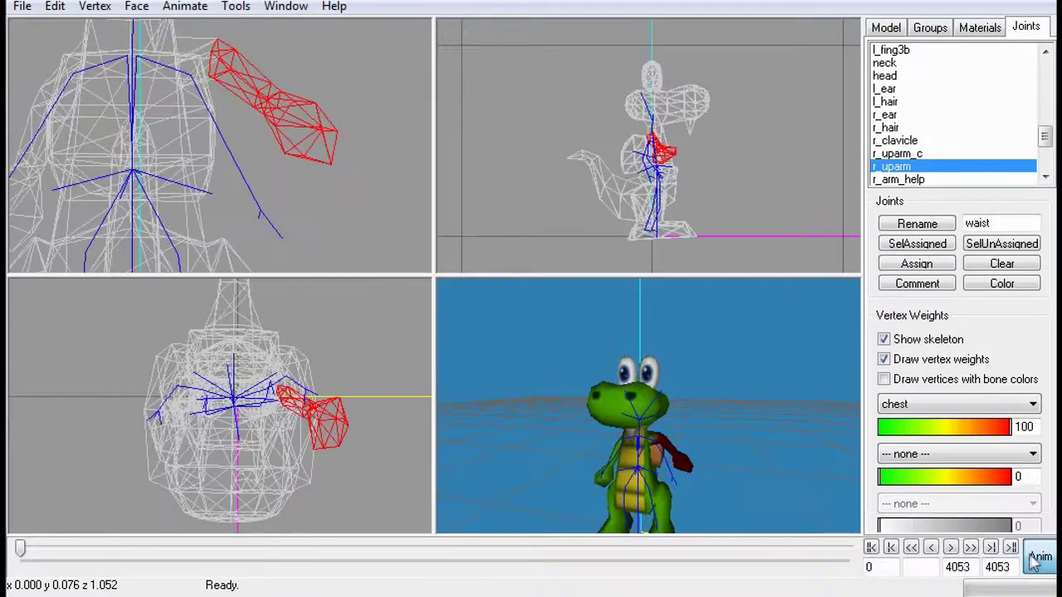
click(950, 548)
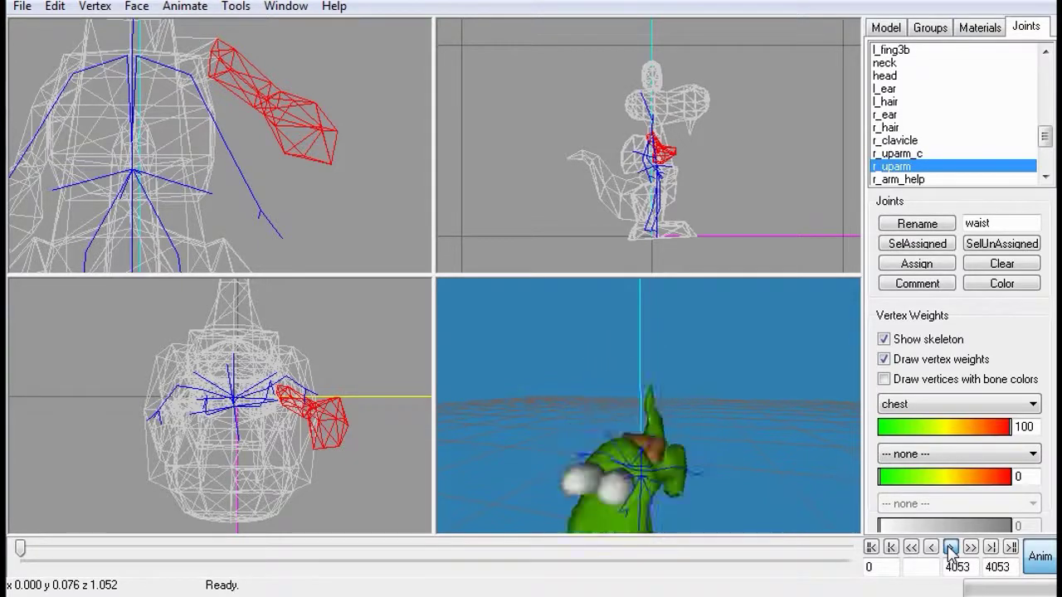
click(950, 549)
click(1039, 557)
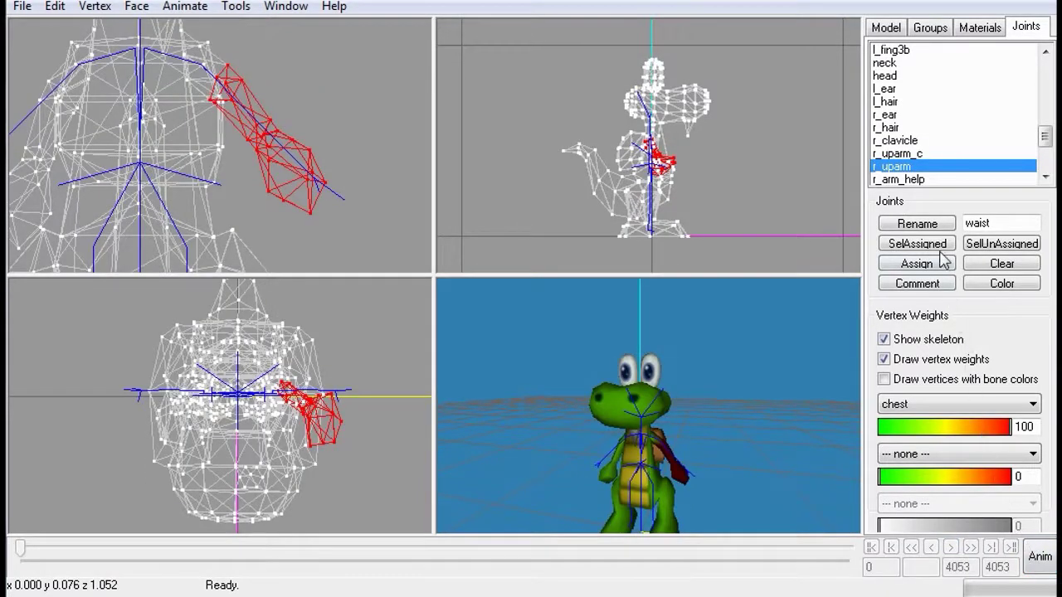
Assign the selected left arm to the l_uparm joint instead
mouse_move(1045, 138)
mouse_down()
mouse_move(1046, 160)
mouse_move(1045, 124)
mouse_up()
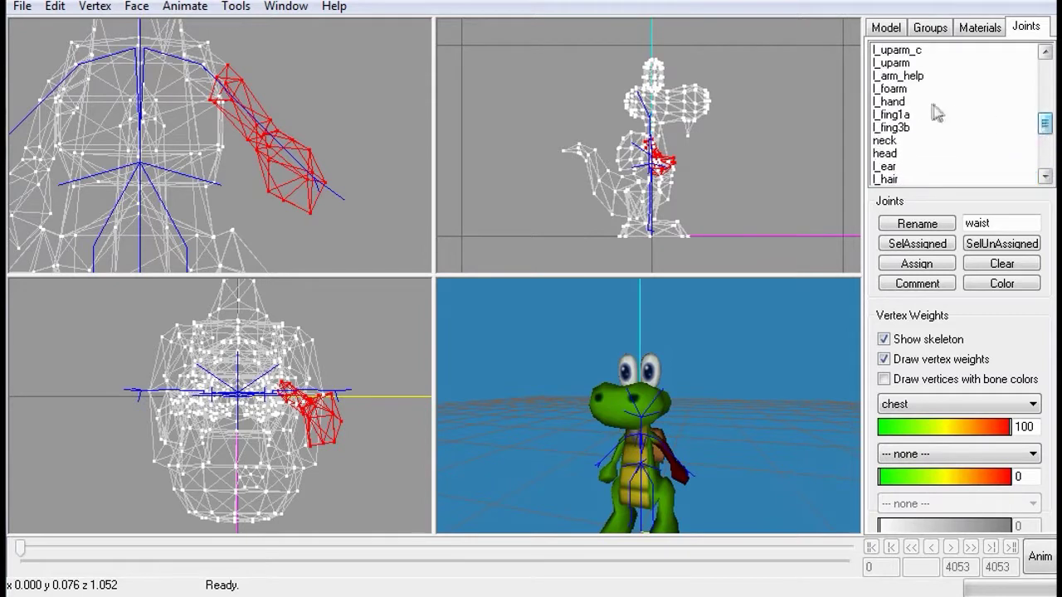
click(898, 65)
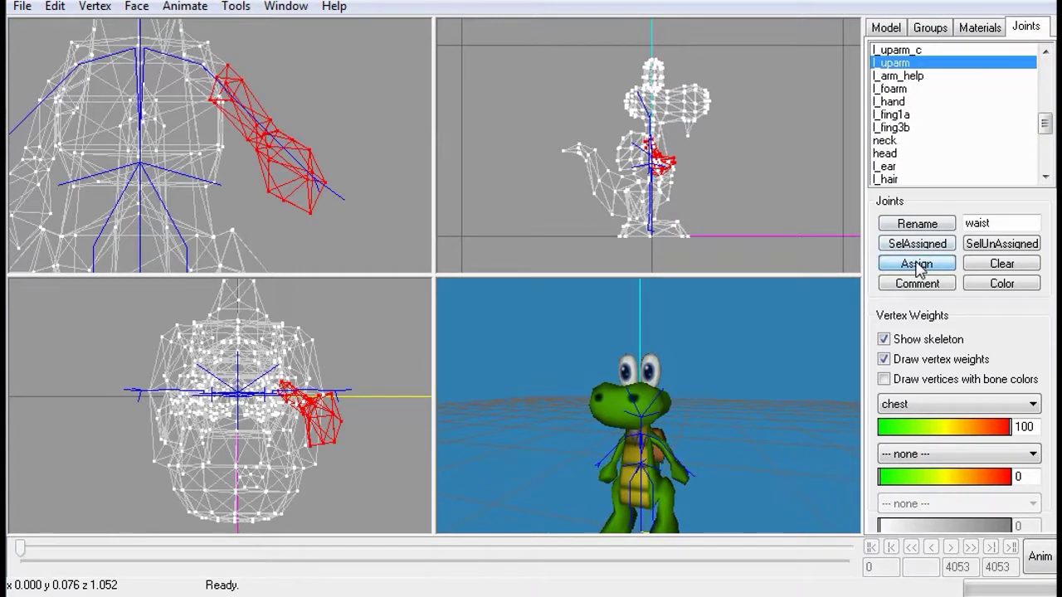
click(916, 264)
Play the animation to check how the left arm follows its joint, and examine the arm's fit to the skeleton from several angles
click(1040, 557)
drag(693, 460, 706, 429)
click(951, 549)
drag(752, 480, 646, 500)
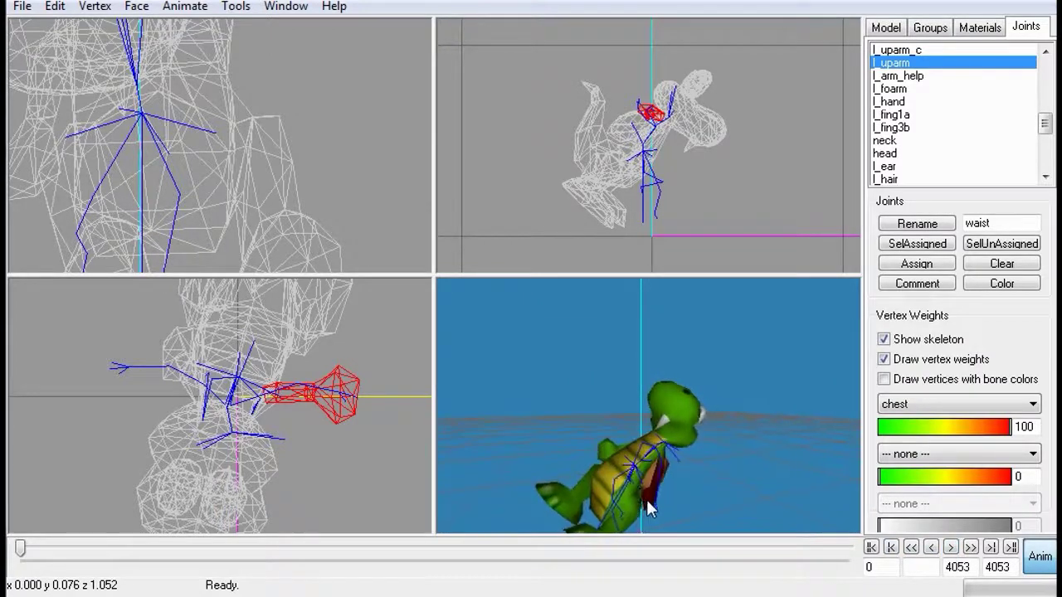
click(950, 547)
drag(809, 507, 737, 440)
mouse_move(724, 448)
mouse_down()
mouse_move(652, 454)
mouse_move(706, 460)
mouse_move(748, 485)
mouse_move(735, 456)
mouse_move(673, 447)
mouse_move(689, 454)
mouse_move(734, 440)
mouse_up()
drag(811, 469, 650, 446)
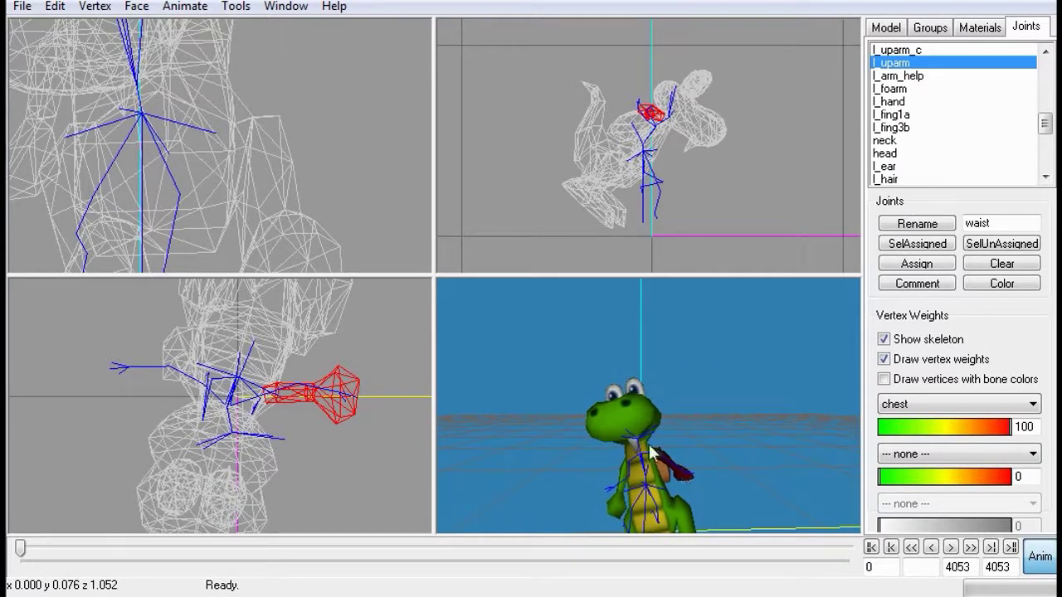
click(1040, 556)
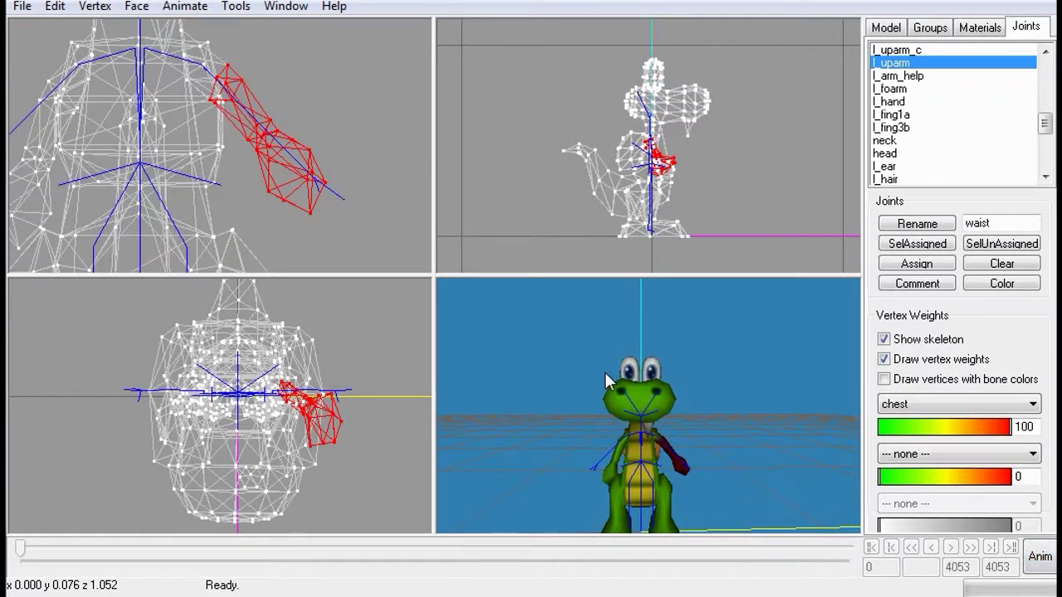
drag(605, 371, 684, 455)
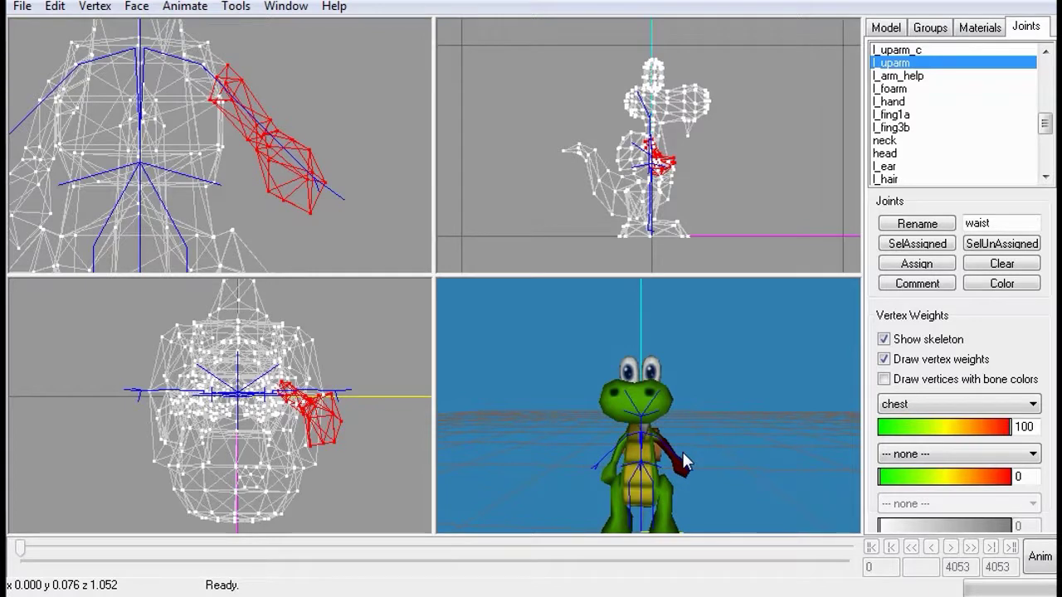
drag(682, 450, 587, 452)
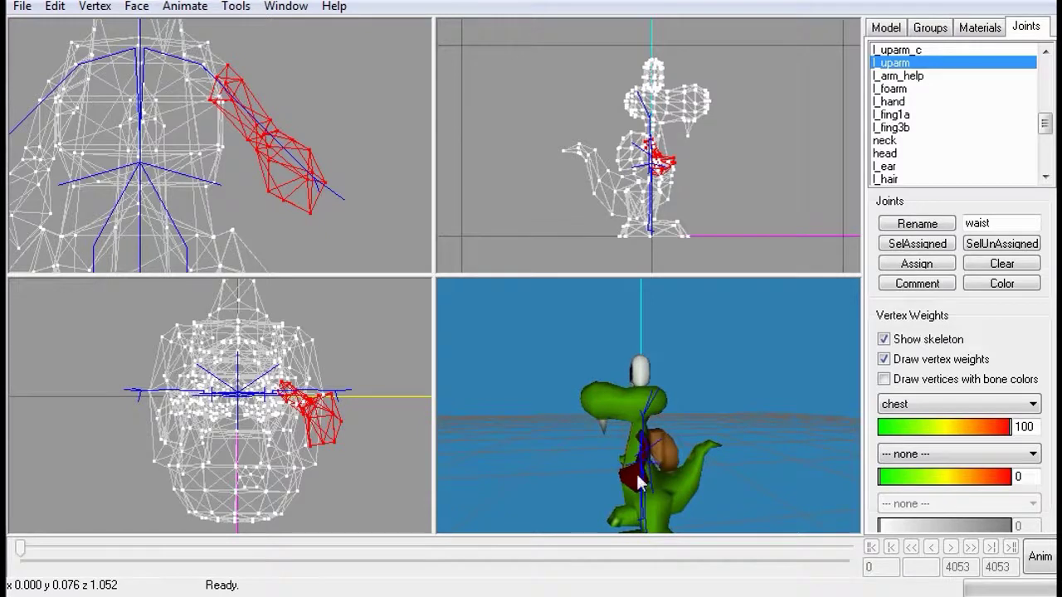
drag(648, 466, 682, 470)
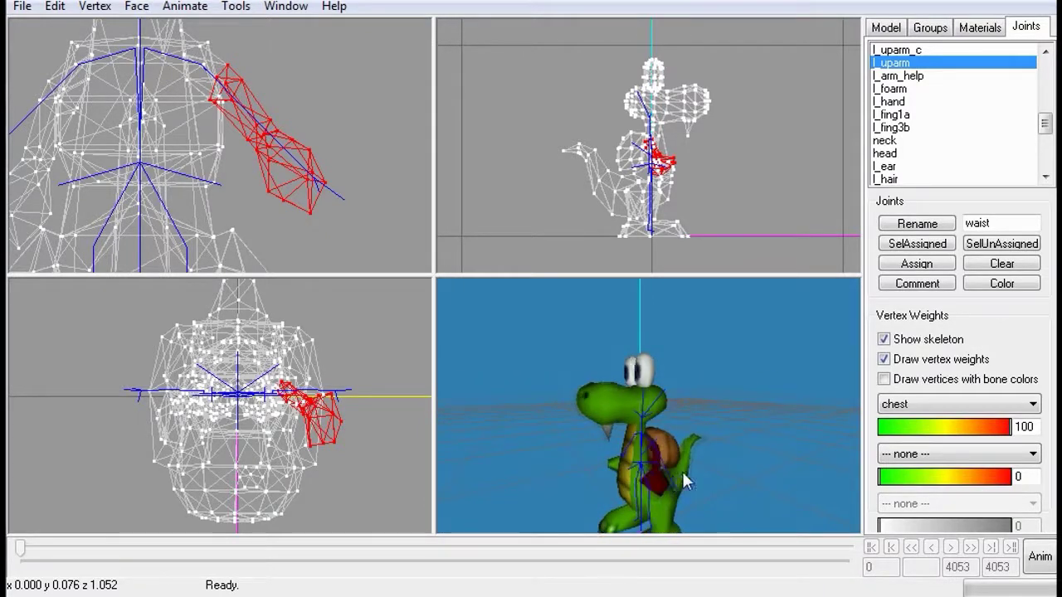
Select only the lower vertices of the left arm in the front view and assign them to the l_foarm joint
click(876, 30)
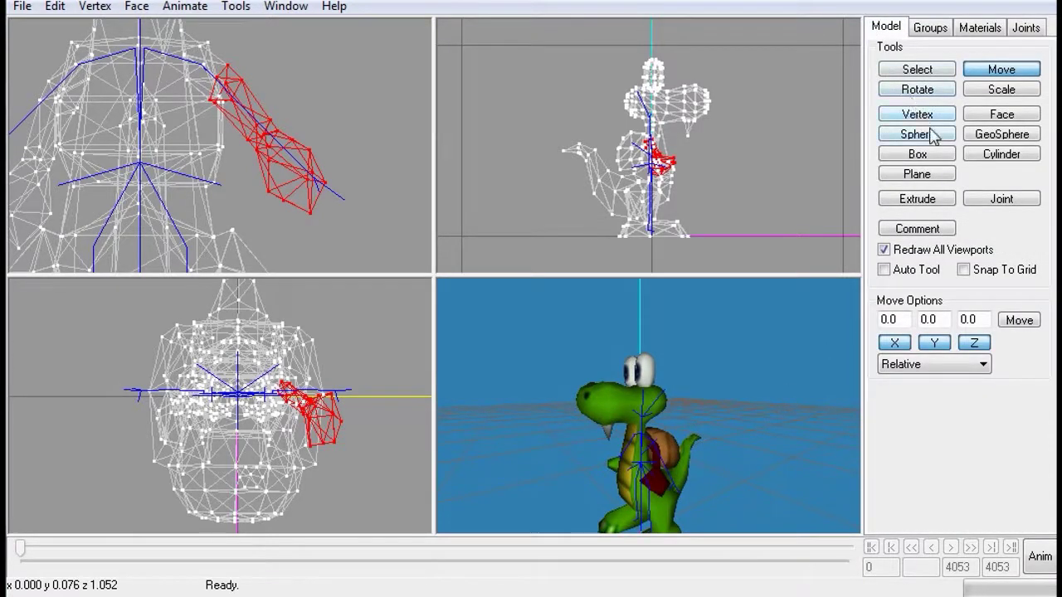
click(917, 69)
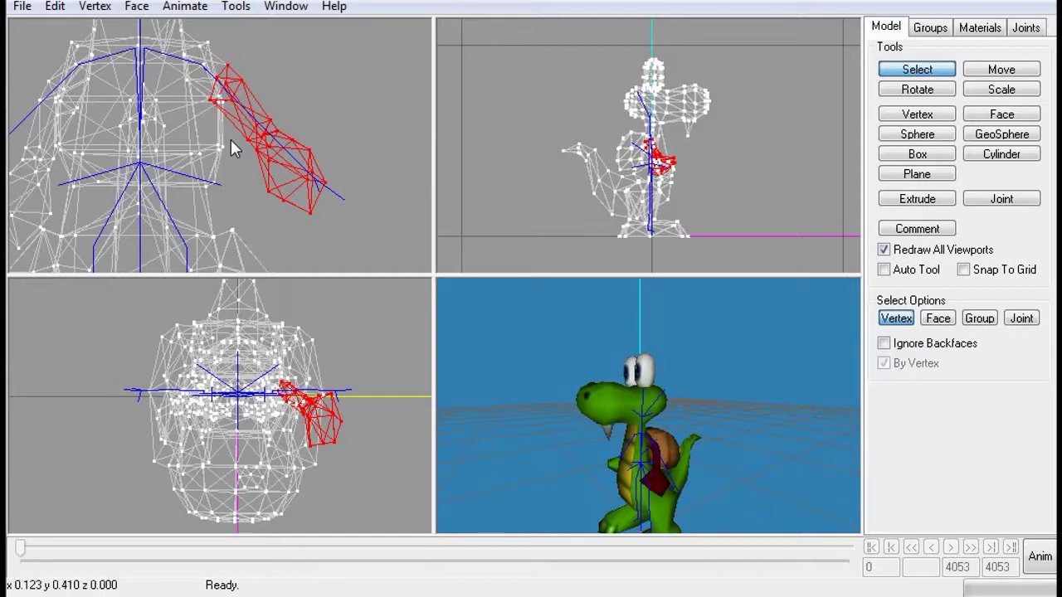
drag(230, 123, 366, 219)
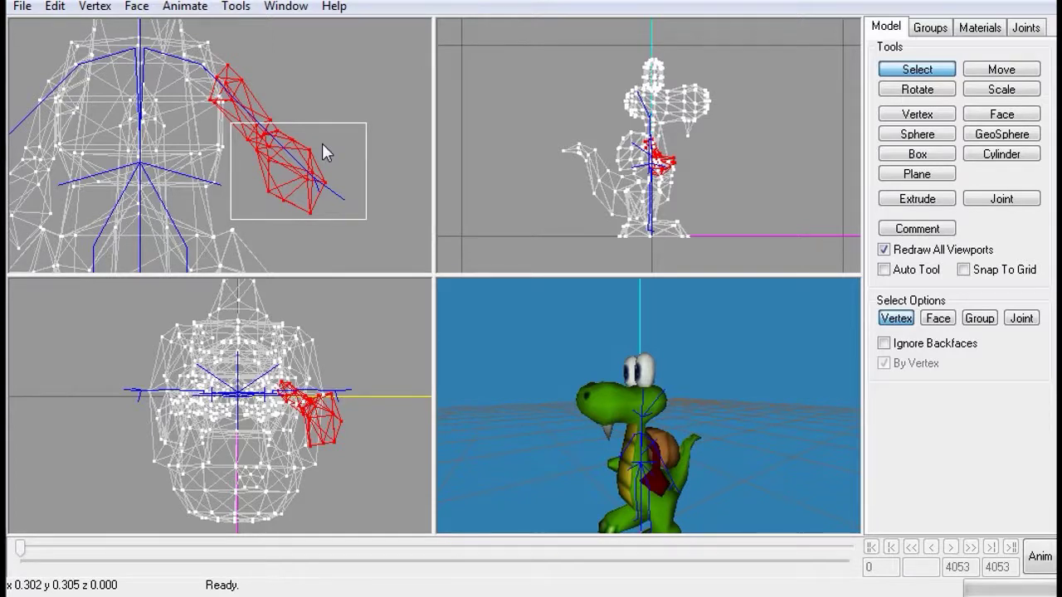
drag(286, 119, 258, 134)
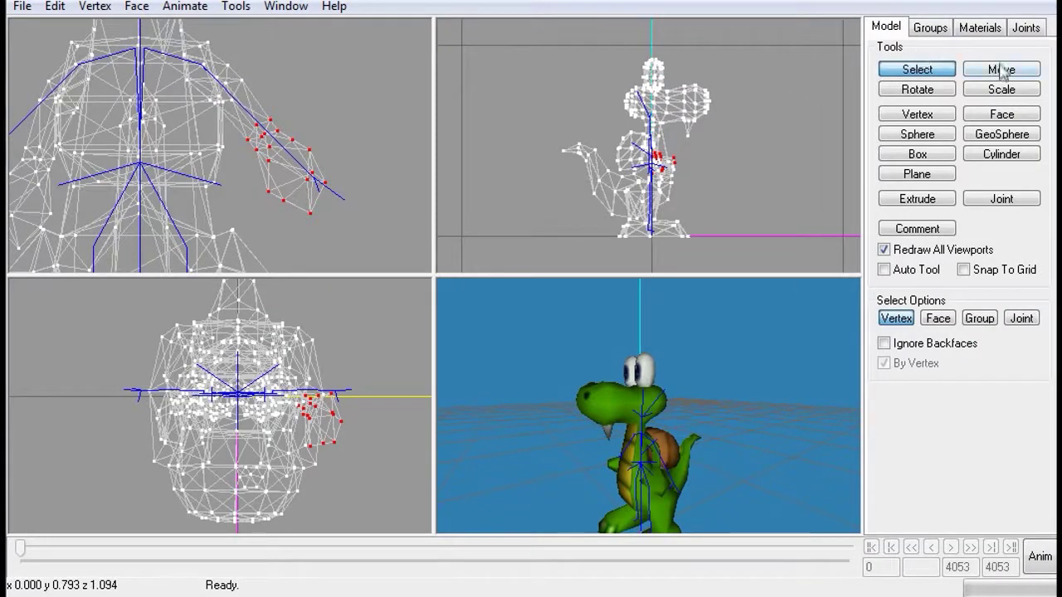
click(1010, 32)
click(896, 89)
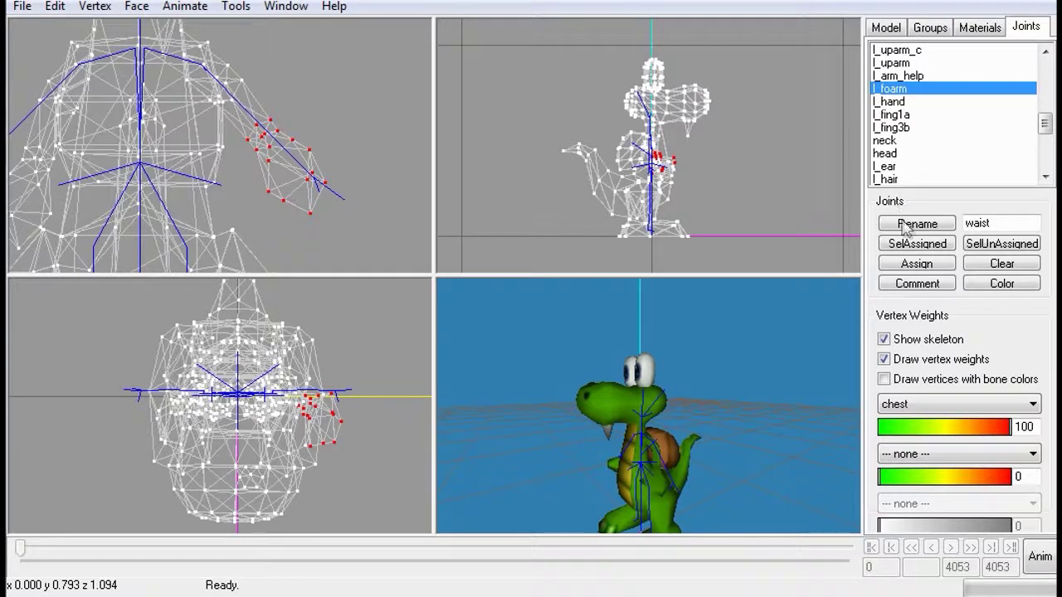
click(916, 263)
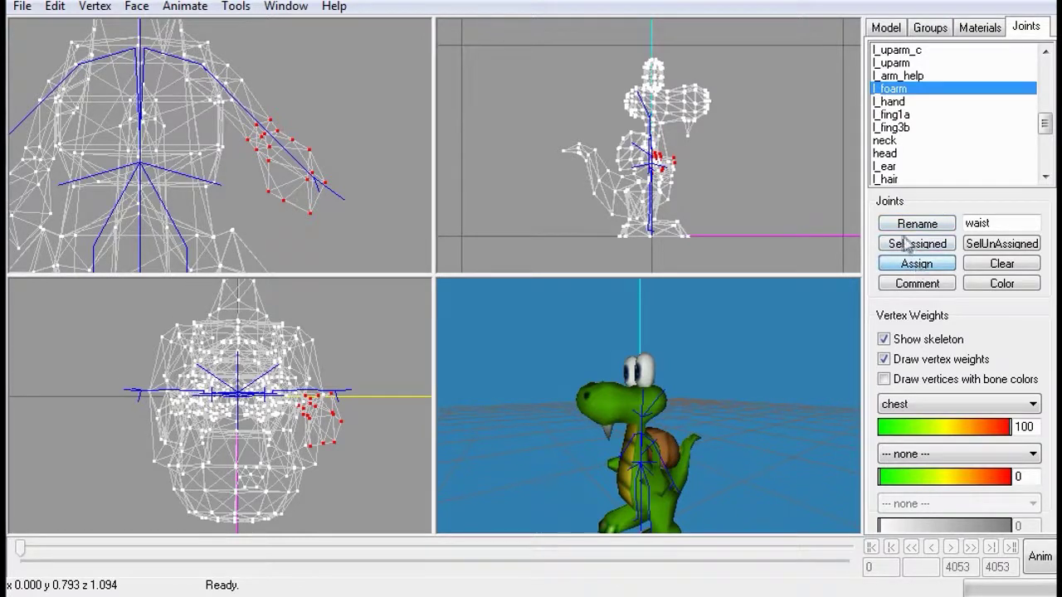
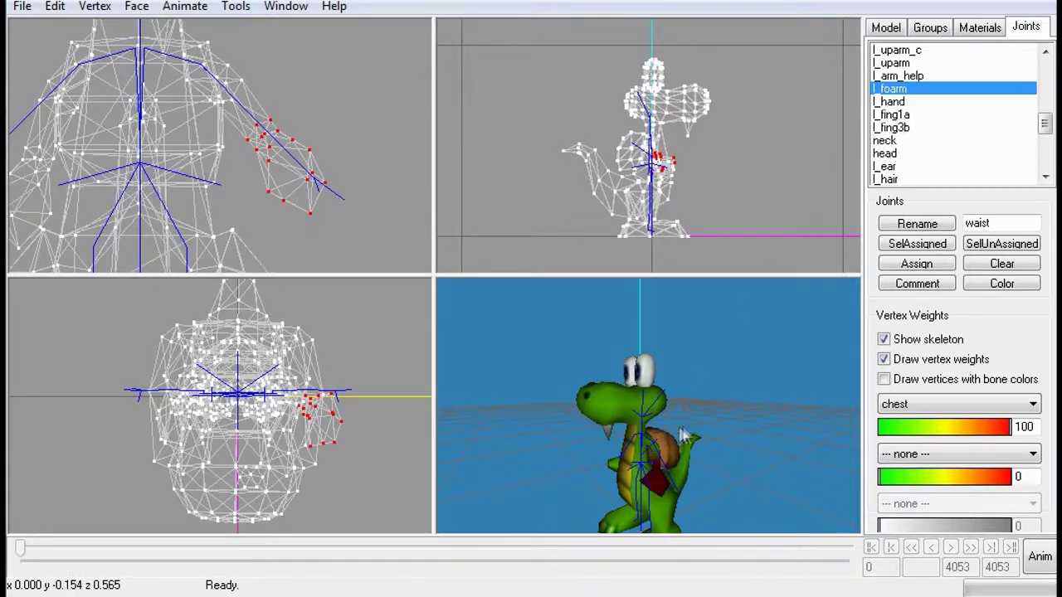
Play the animation and examine from several angles how the left forearm follows the l_foarm joint
middle_drag(674, 437, 700, 421)
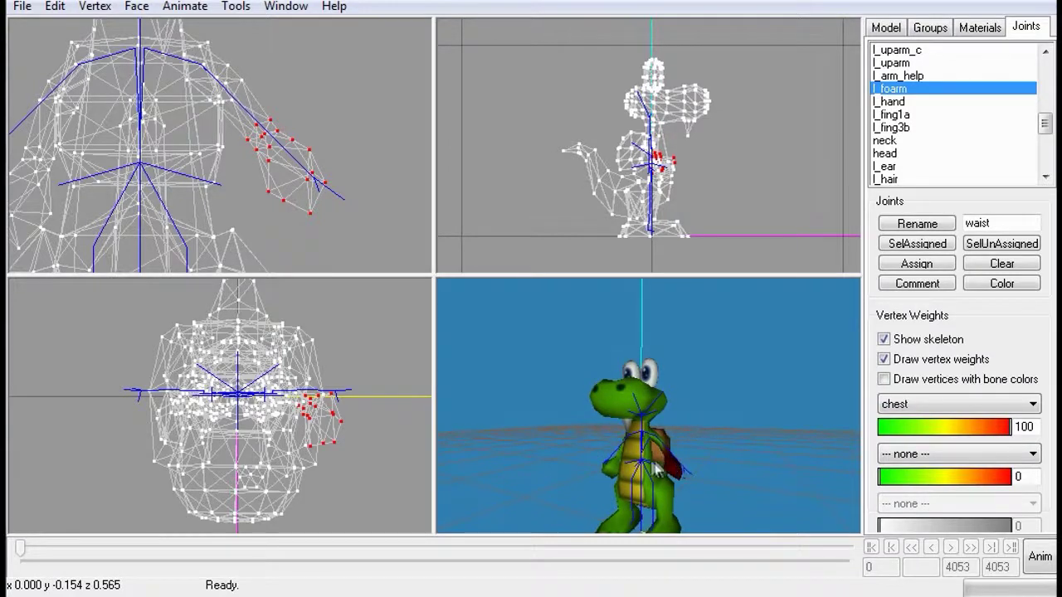
middle_drag(673, 466, 685, 465)
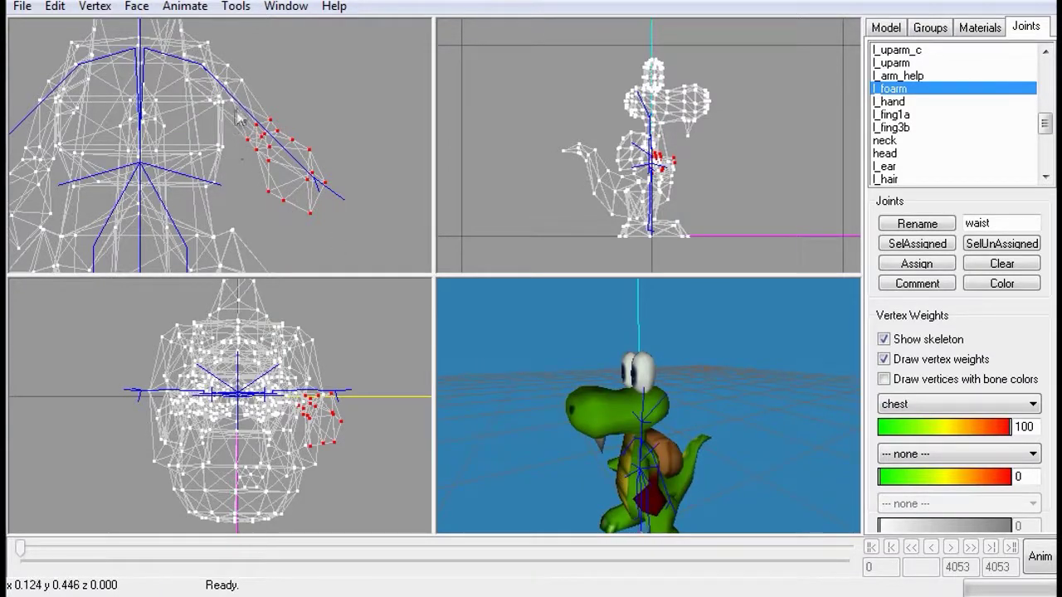
middle_drag(623, 454, 652, 437)
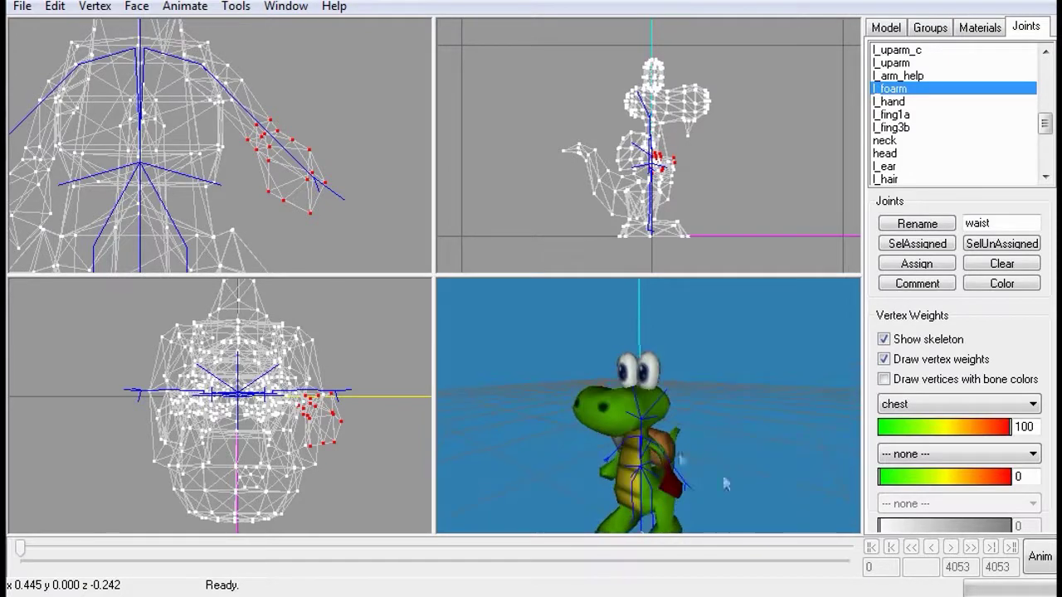
click(1042, 559)
middle_drag(692, 442, 651, 452)
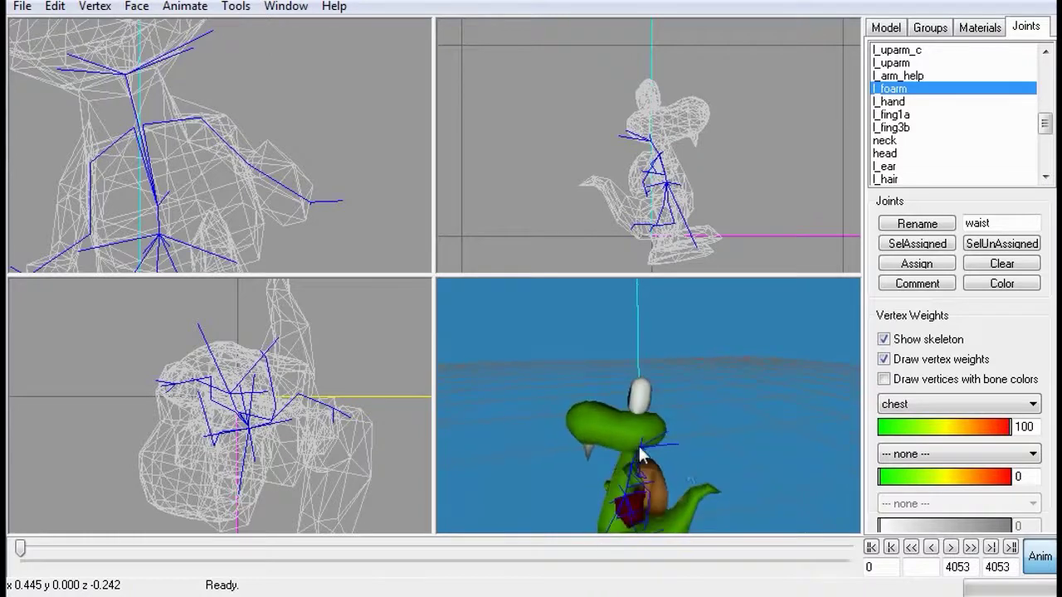
click(950, 548)
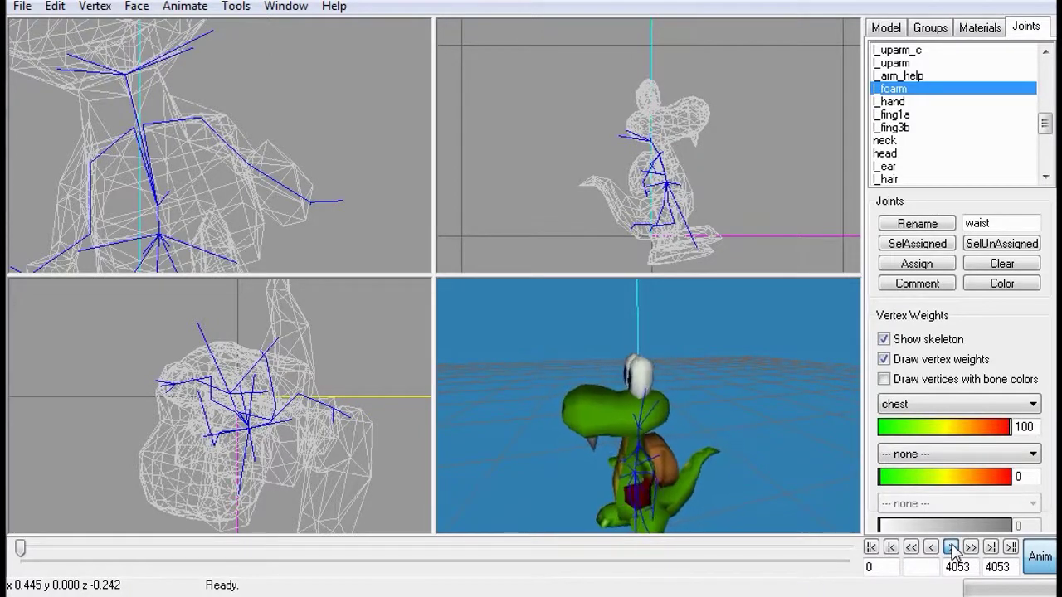
middle_drag(593, 464, 717, 457)
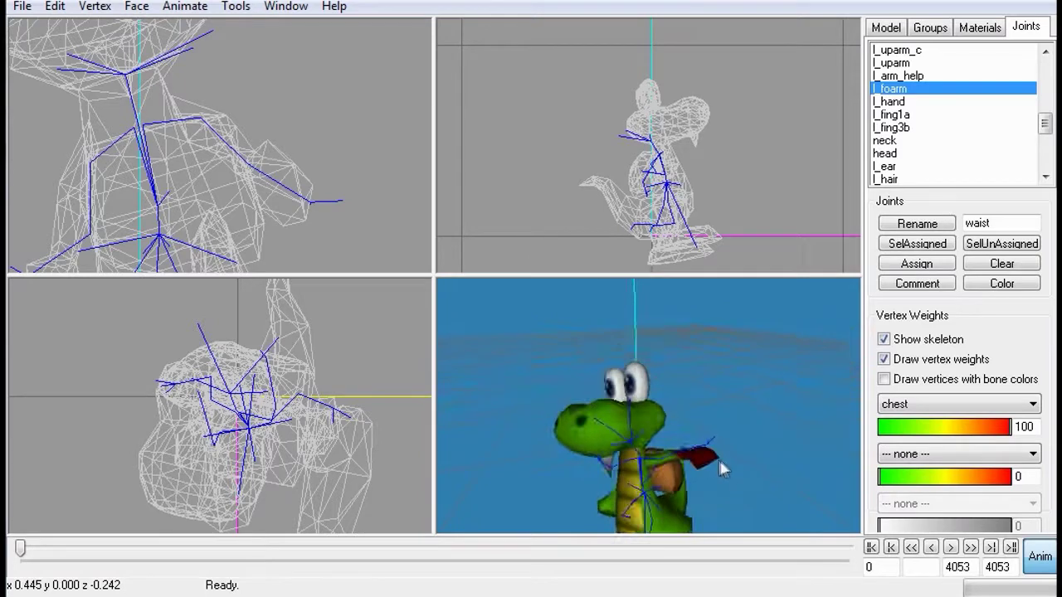
click(951, 549)
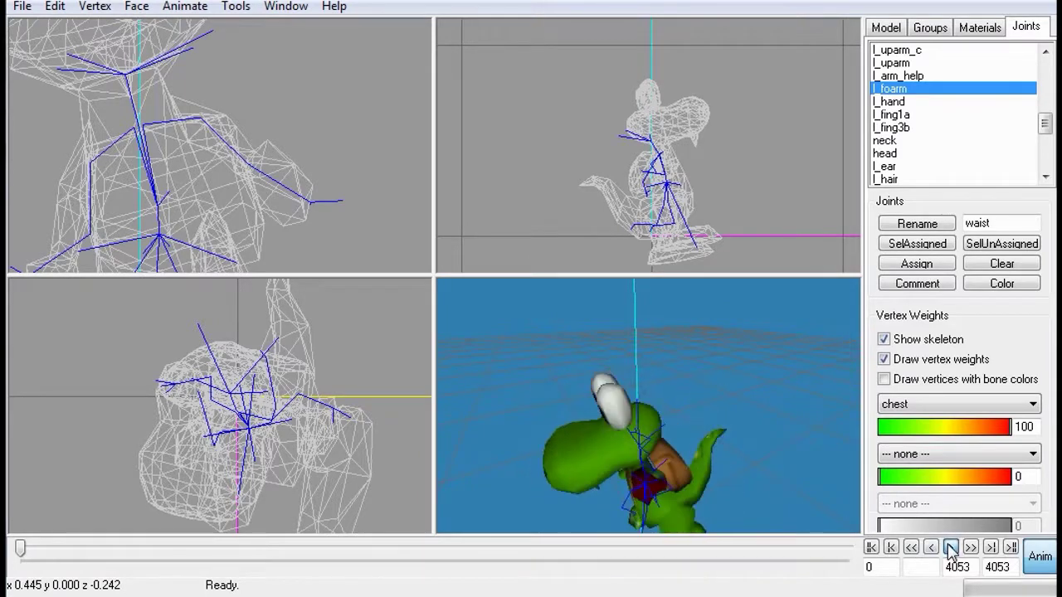
mouse_move(664, 465)
middle_down()
mouse_move(618, 462)
mouse_move(670, 480)
mouse_move(699, 475)
mouse_move(685, 486)
mouse_move(611, 461)
mouse_move(644, 446)
mouse_move(754, 459)
mouse_move(771, 441)
mouse_move(676, 462)
mouse_move(781, 442)
mouse_move(783, 421)
mouse_move(783, 442)
mouse_move(733, 433)
mouse_move(748, 434)
mouse_move(739, 461)
mouse_move(648, 464)
middle_up()
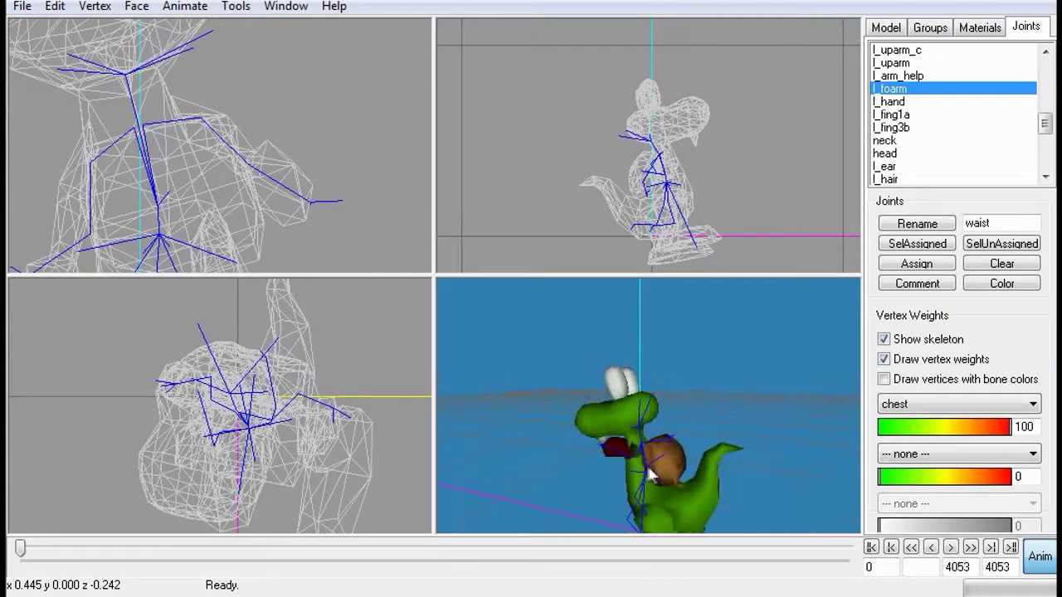
click(1033, 556)
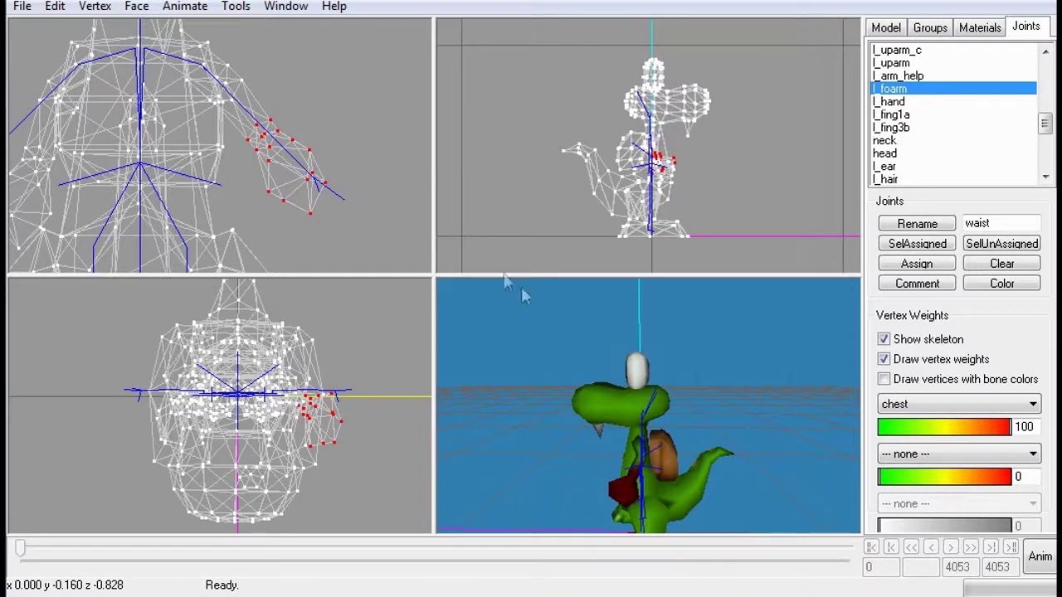
Rotate the selected left forearm vertices slightly in the side view and move them back onto the arm bones
click(886, 27)
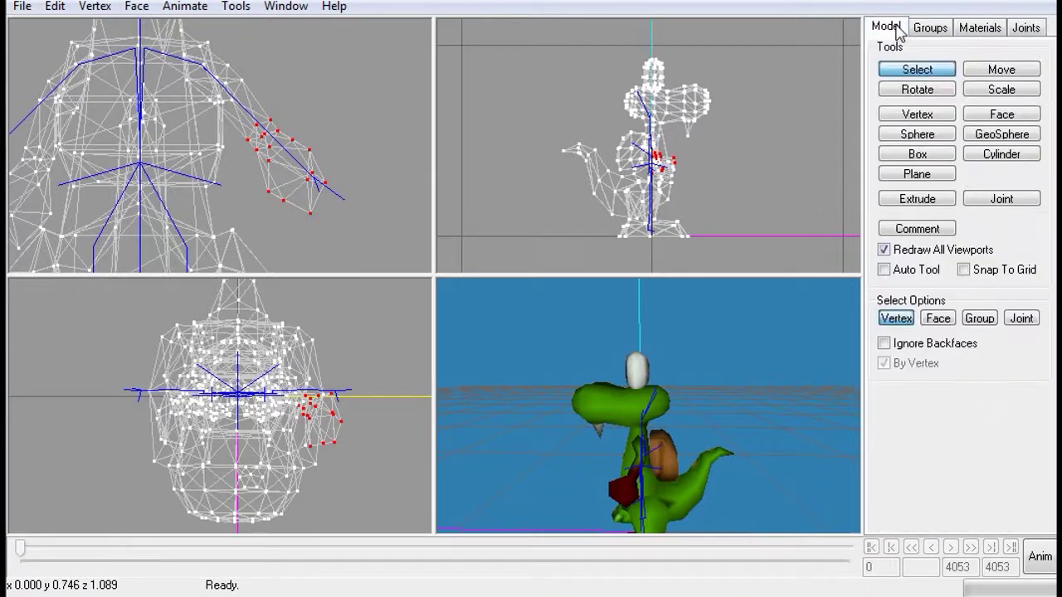
click(950, 90)
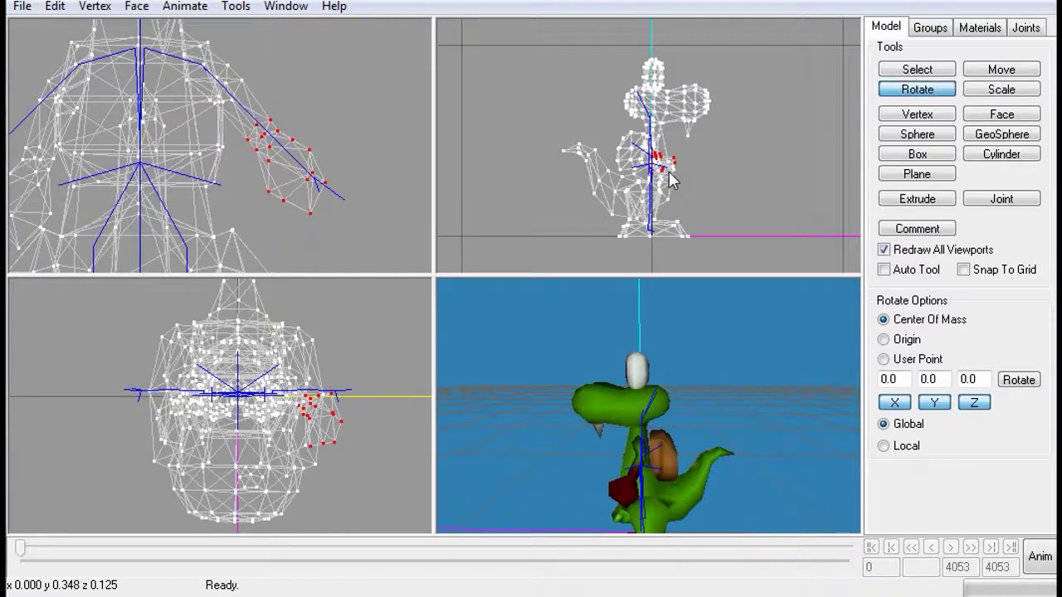
drag(670, 180, 671, 183)
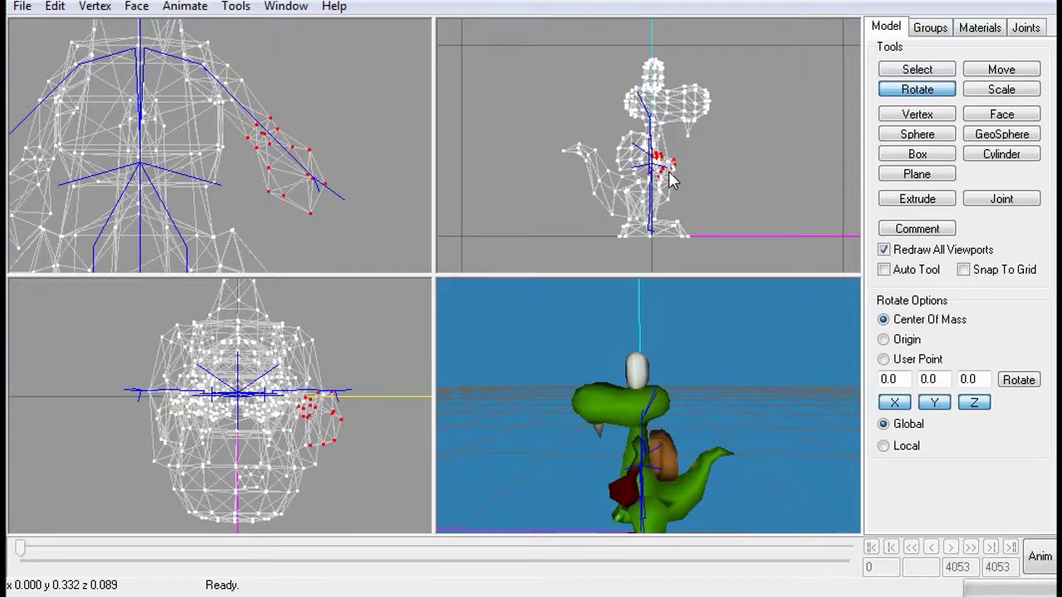
key(t)
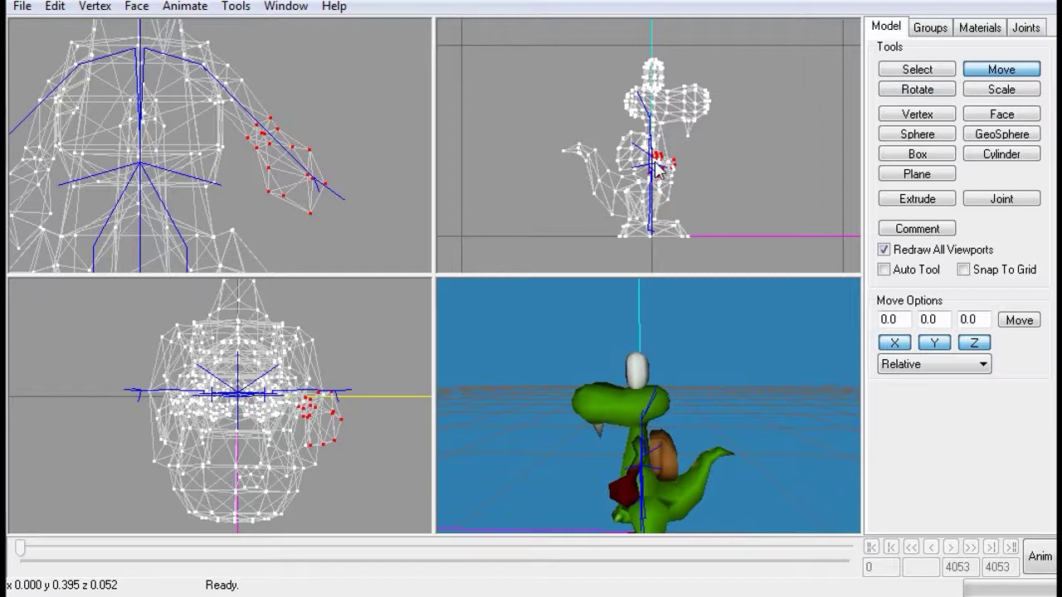
drag(657, 170, 660, 173)
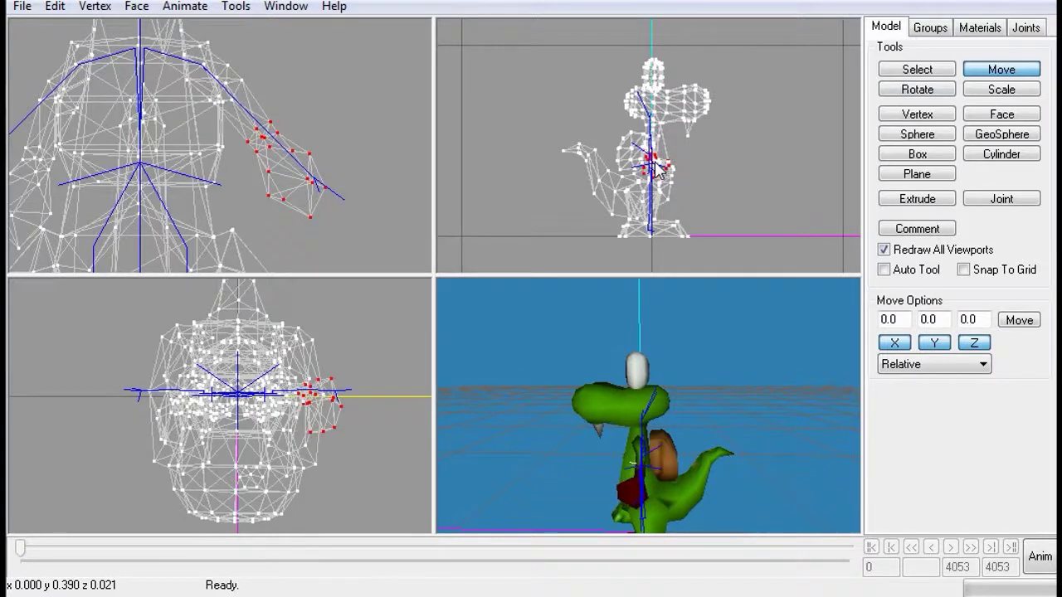
Examine the repositioned left forearm in the model and in animation mode from several angles
drag(704, 358, 816, 459)
click(1038, 556)
drag(713, 479, 588, 475)
drag(616, 472, 645, 493)
click(1042, 563)
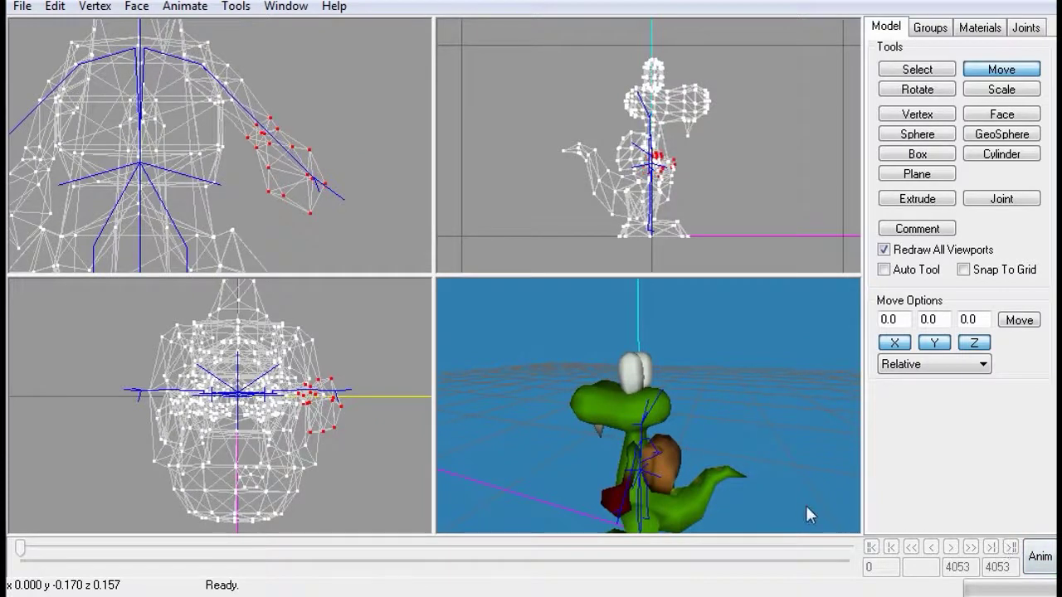
Compare the arm's fit in animation mode with the forearm's last move undone, and restore that move
click(1038, 556)
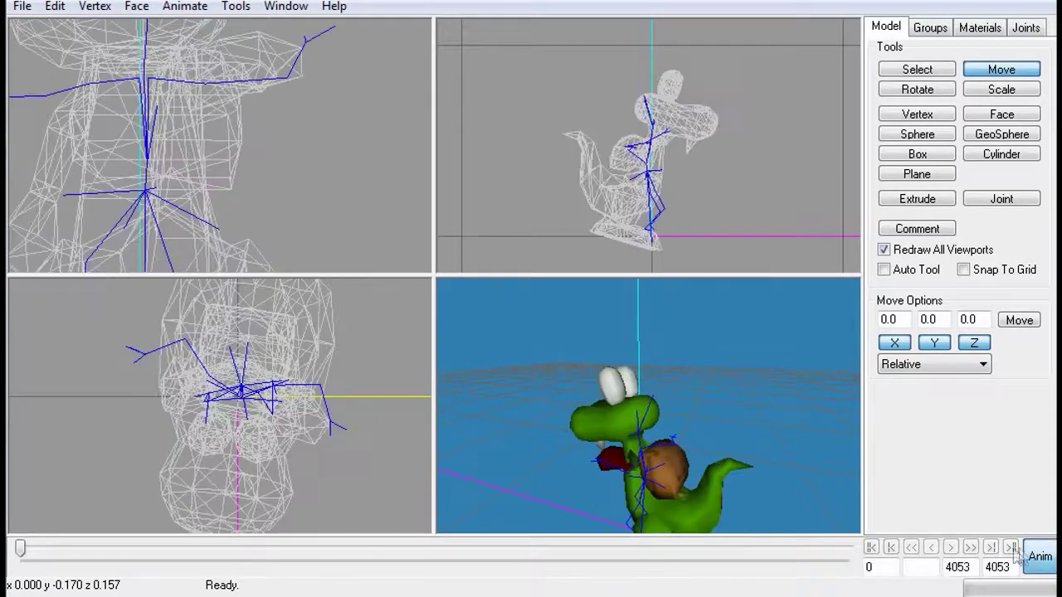
drag(720, 474, 676, 473)
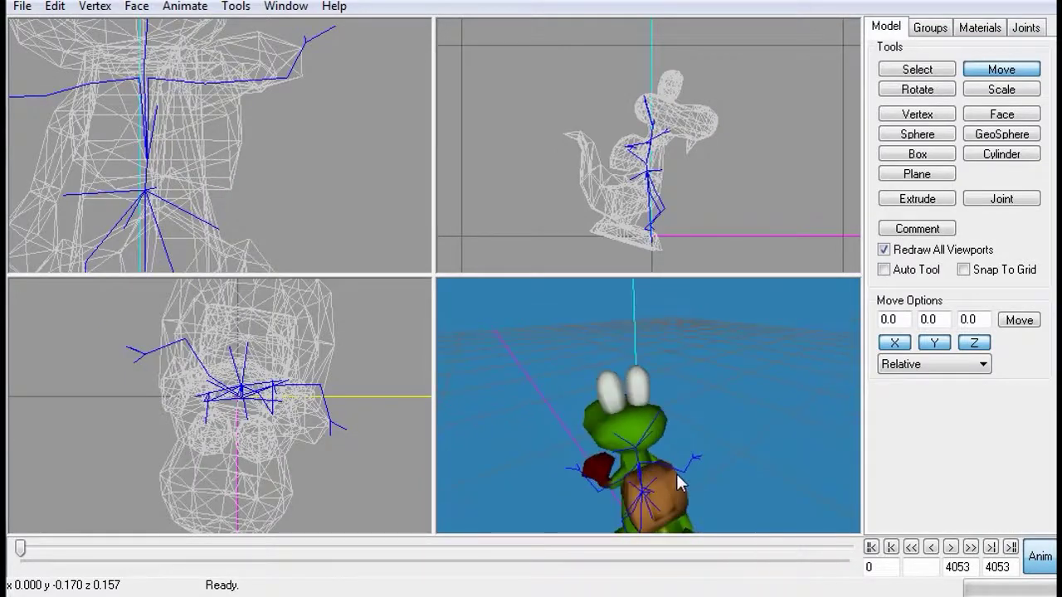
click(1042, 559)
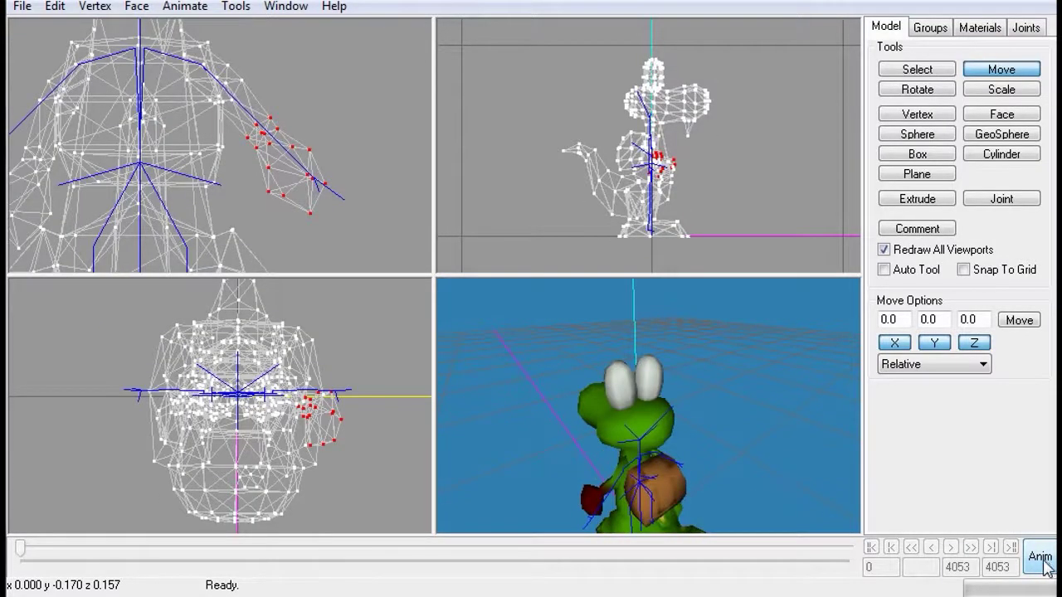
click(1042, 559)
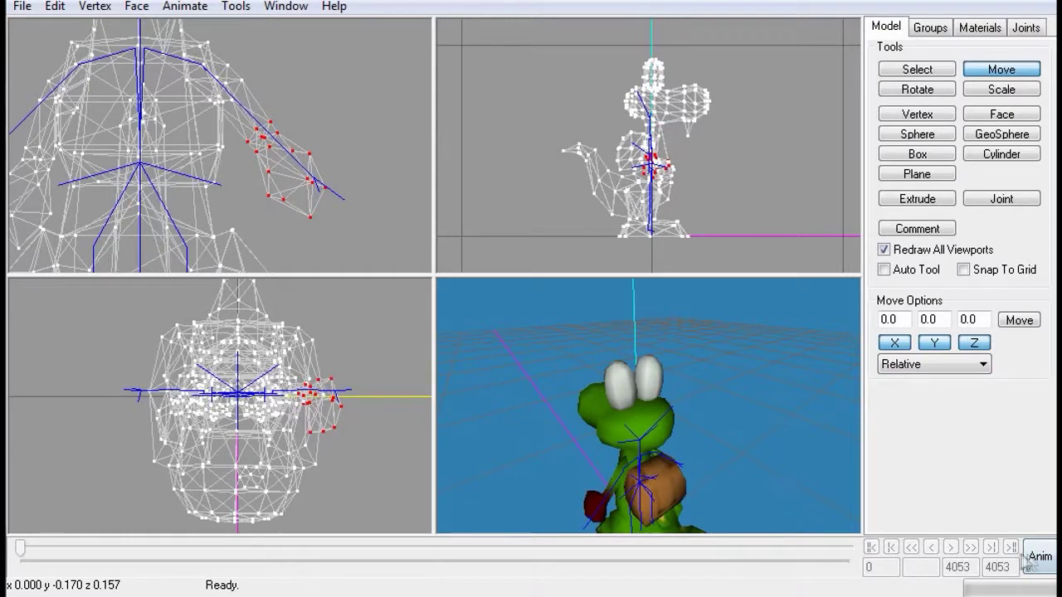
Play the animation with the moved forearm and examine its fit to the arm bones from behind, the side and the front
click(1026, 559)
mouse_move(714, 475)
mouse_down()
mouse_move(754, 485)
mouse_move(762, 470)
mouse_move(730, 475)
mouse_move(777, 460)
mouse_move(691, 475)
mouse_move(721, 483)
mouse_move(704, 472)
mouse_up()
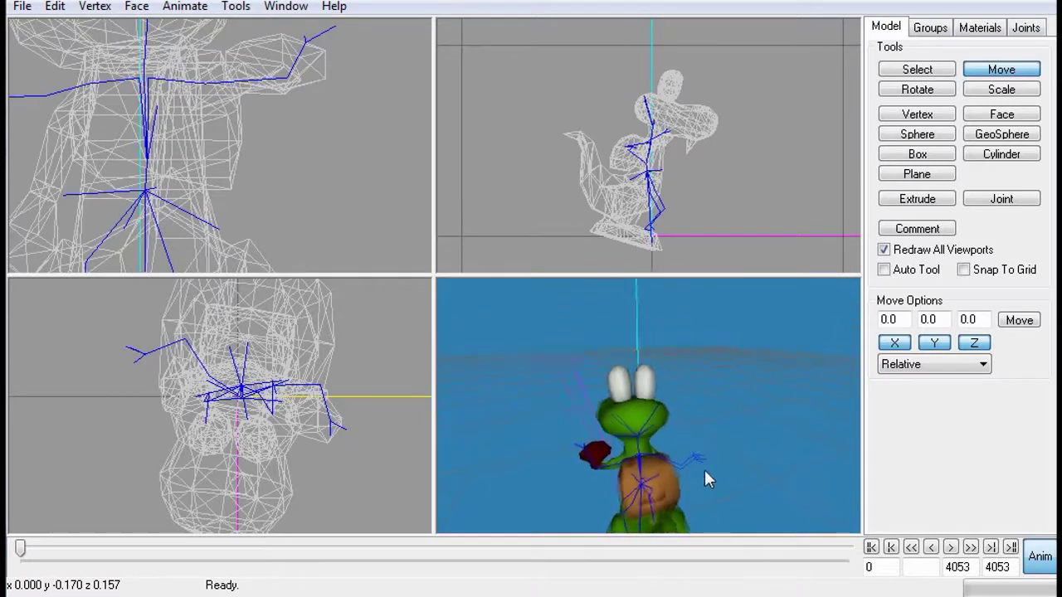
click(951, 547)
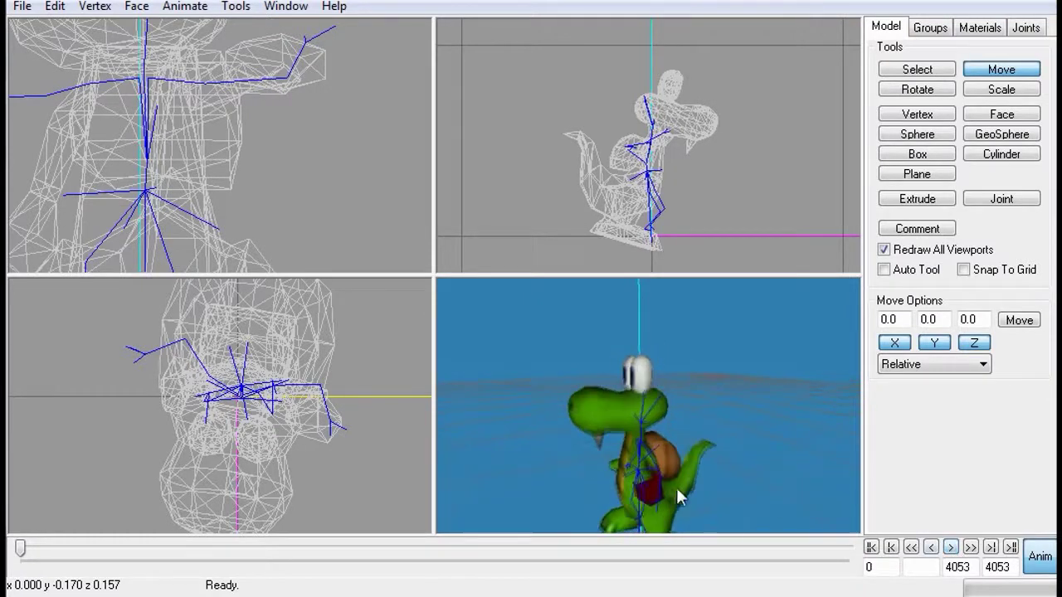
click(1037, 564)
drag(741, 508, 828, 492)
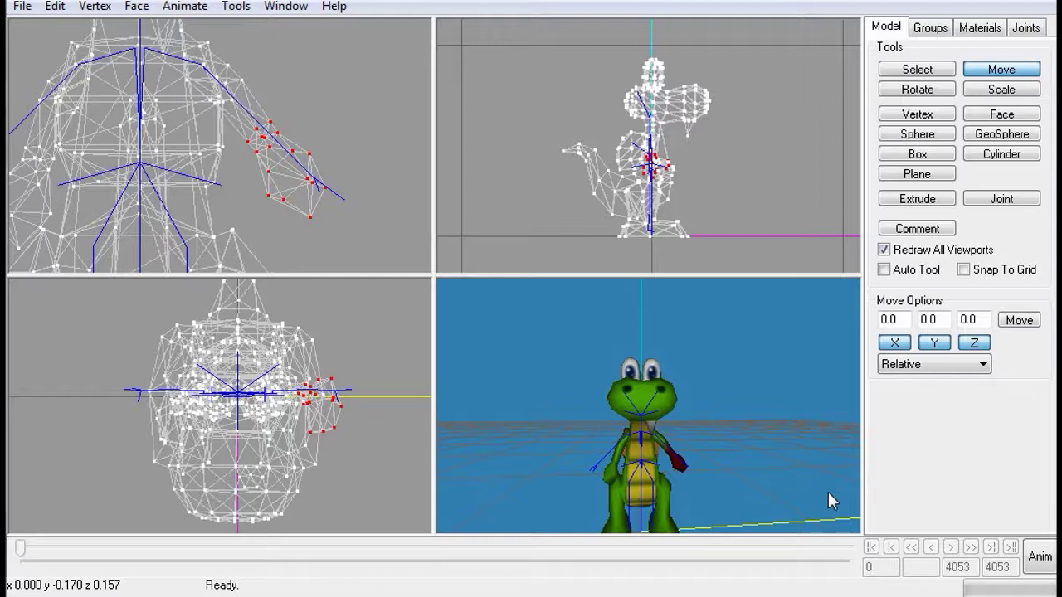
Rotate the left forearm vertices slightly in the front view and move them outward onto the forearm bone
click(916, 91)
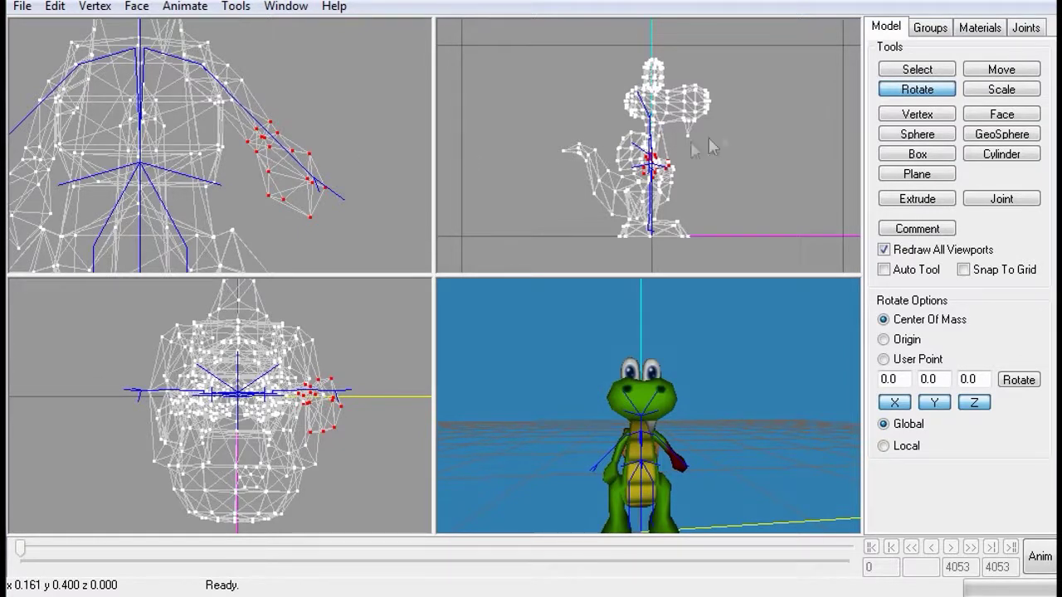
click(991, 73)
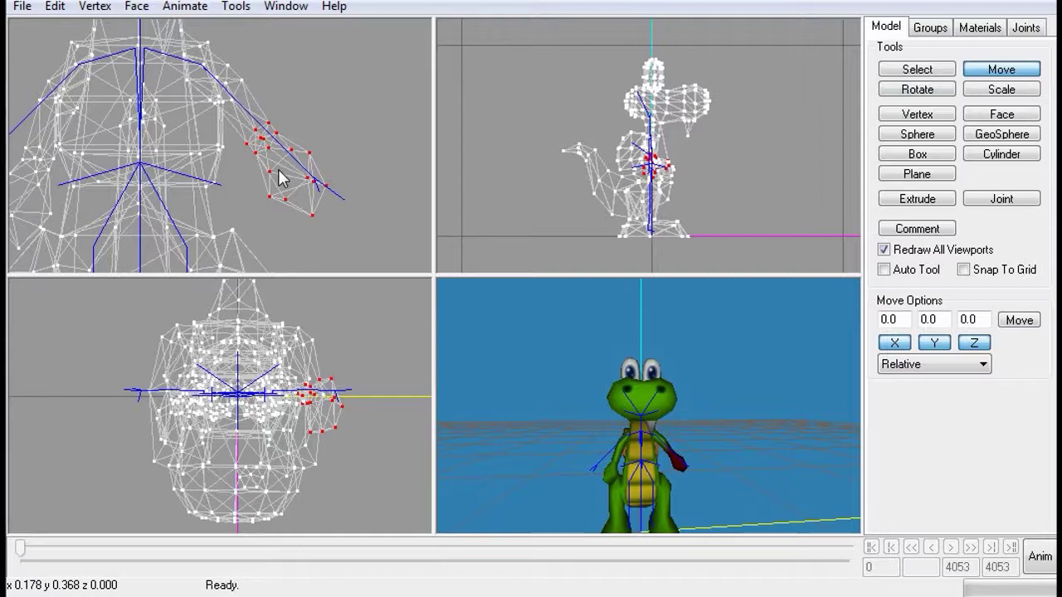
drag(283, 169, 283, 169)
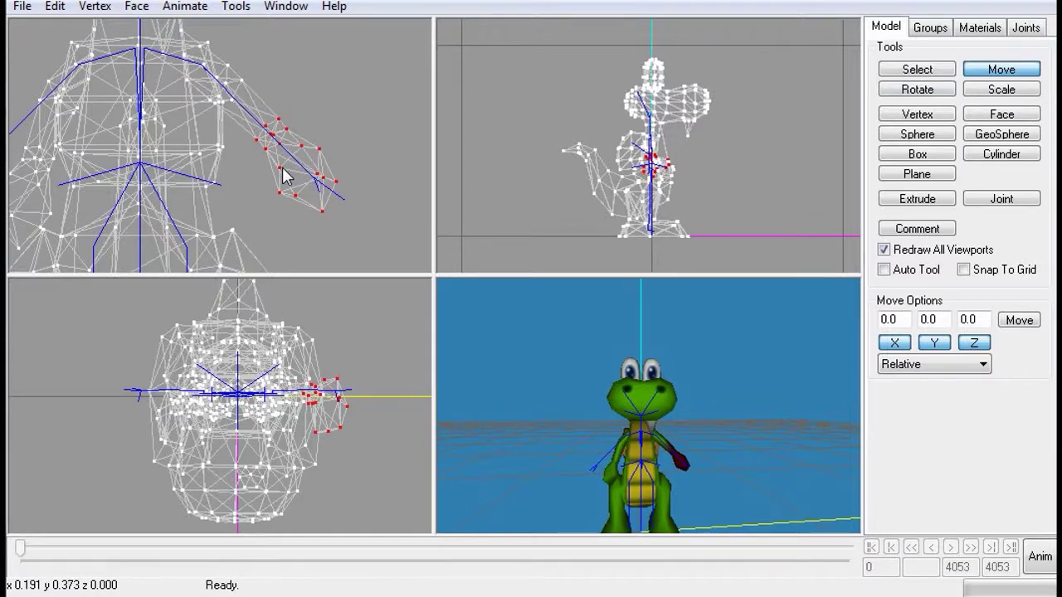
Play the animation again and examine from the back and side how the realigned left forearm moves
mouse_move(588, 396)
mouse_down()
mouse_move(498, 415)
mouse_move(586, 407)
mouse_up()
click(1039, 560)
drag(808, 489, 575, 452)
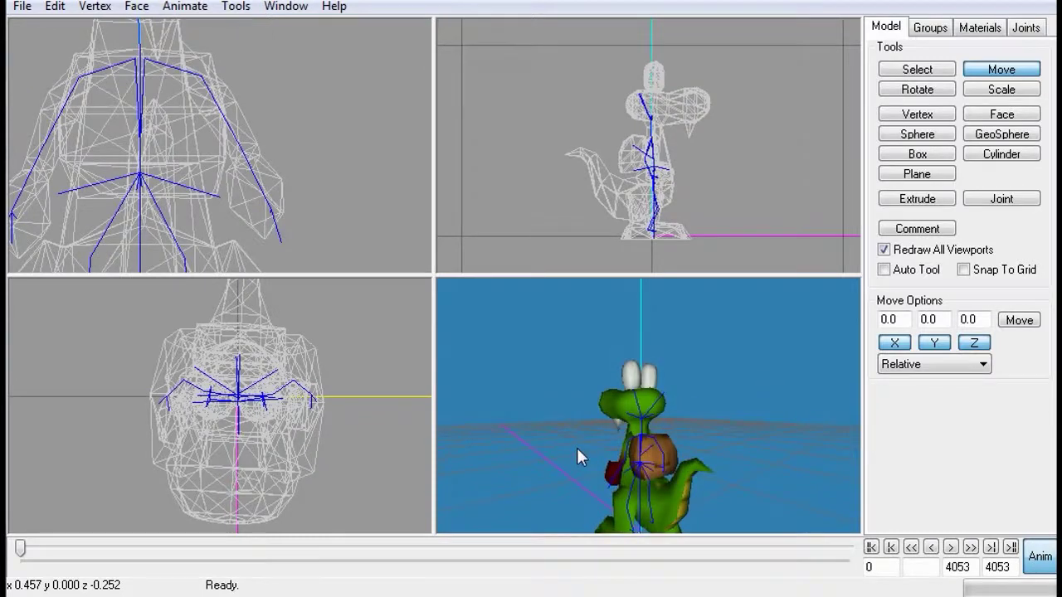
click(951, 549)
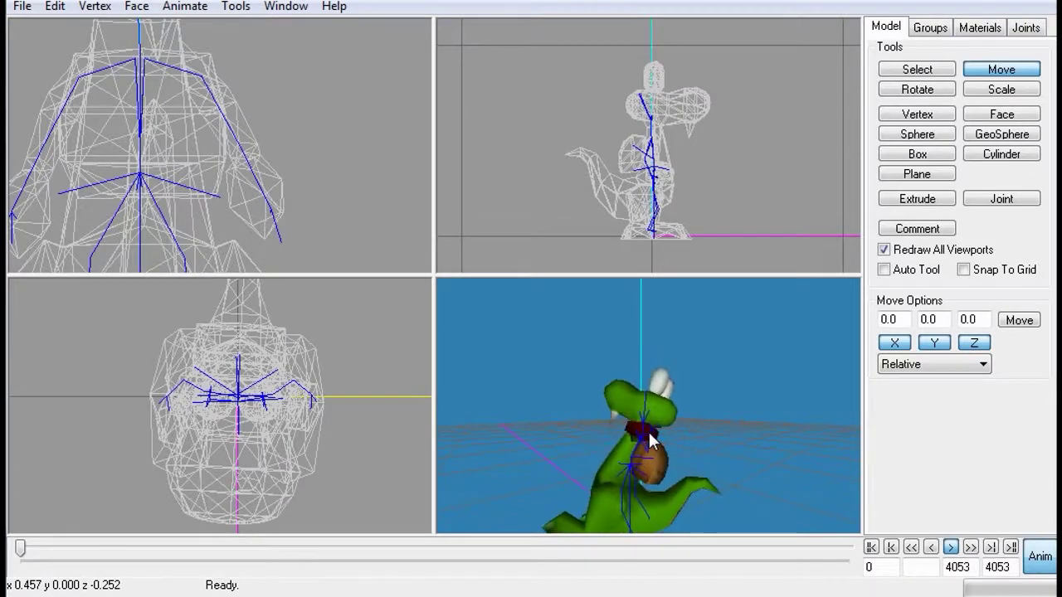
click(951, 549)
middle_drag(572, 465, 631, 453)
click(952, 548)
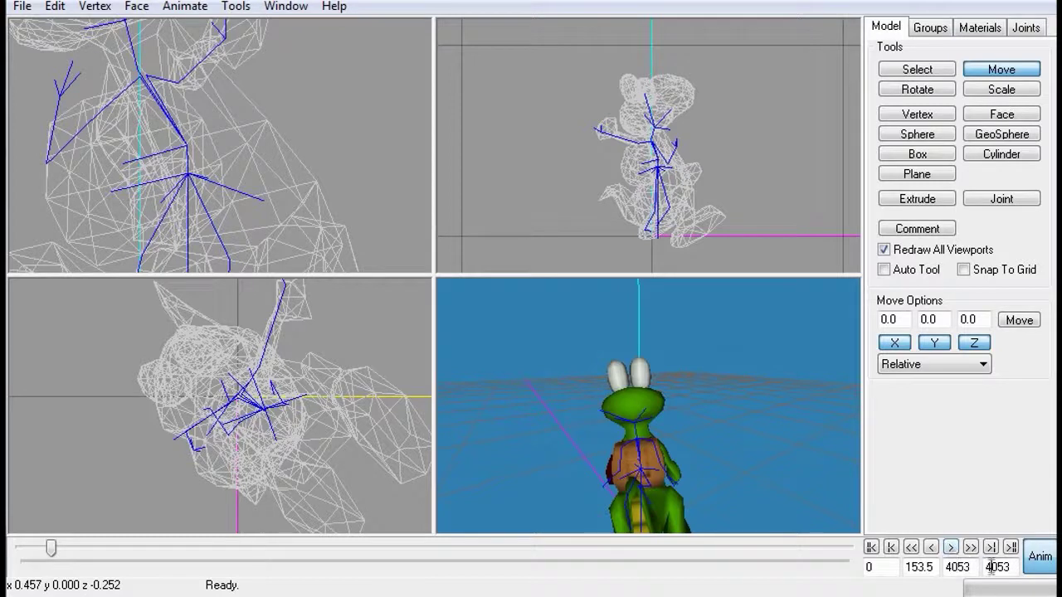
Leave animation mode and undo the left forearm's latest outward move, slight rotation and earlier depth move
drag(640, 479, 529, 441)
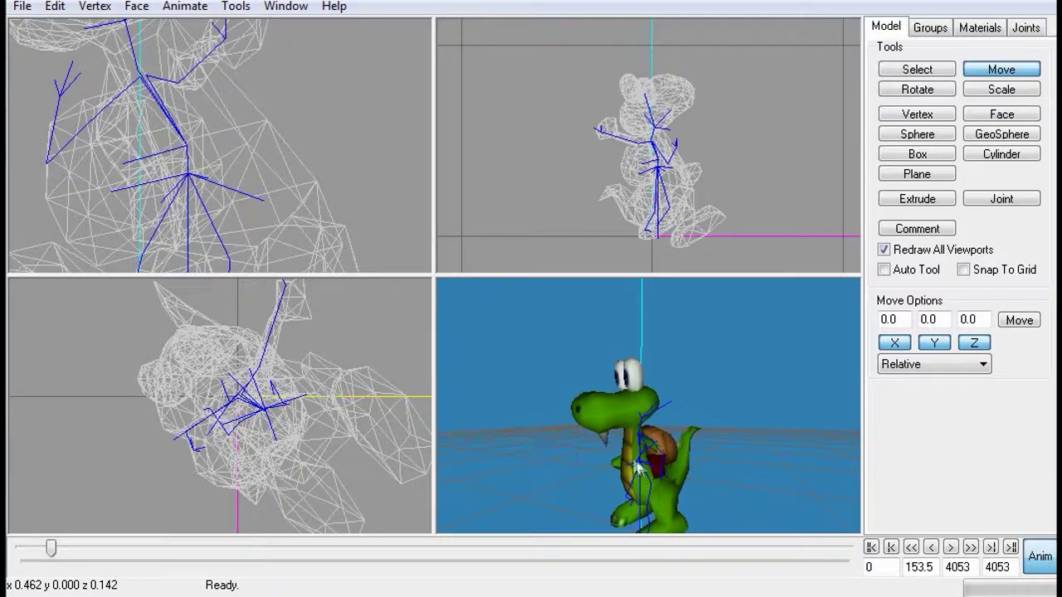
click(1040, 559)
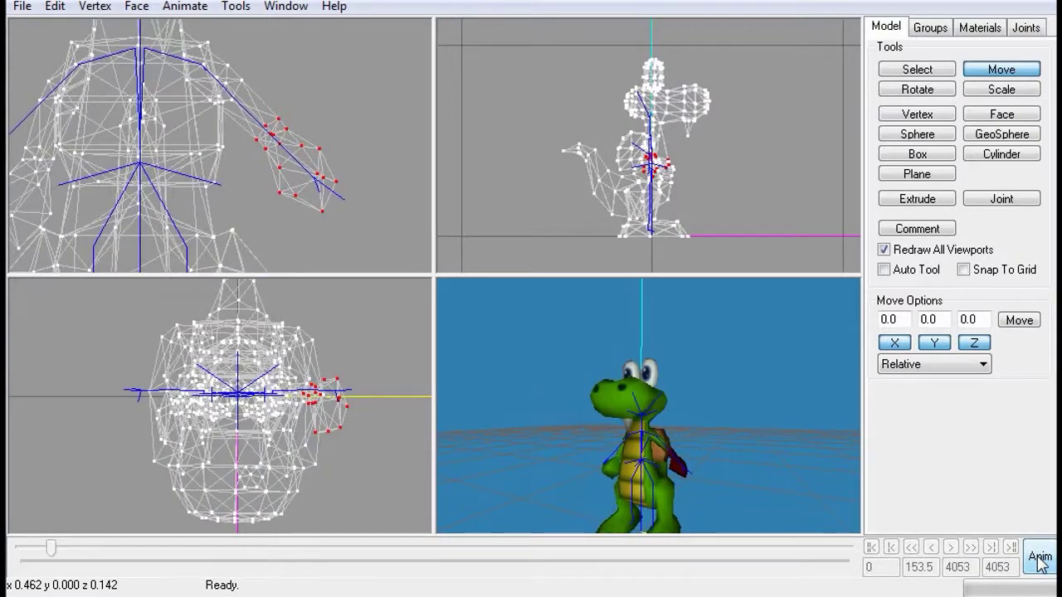
key(ctrl+z)
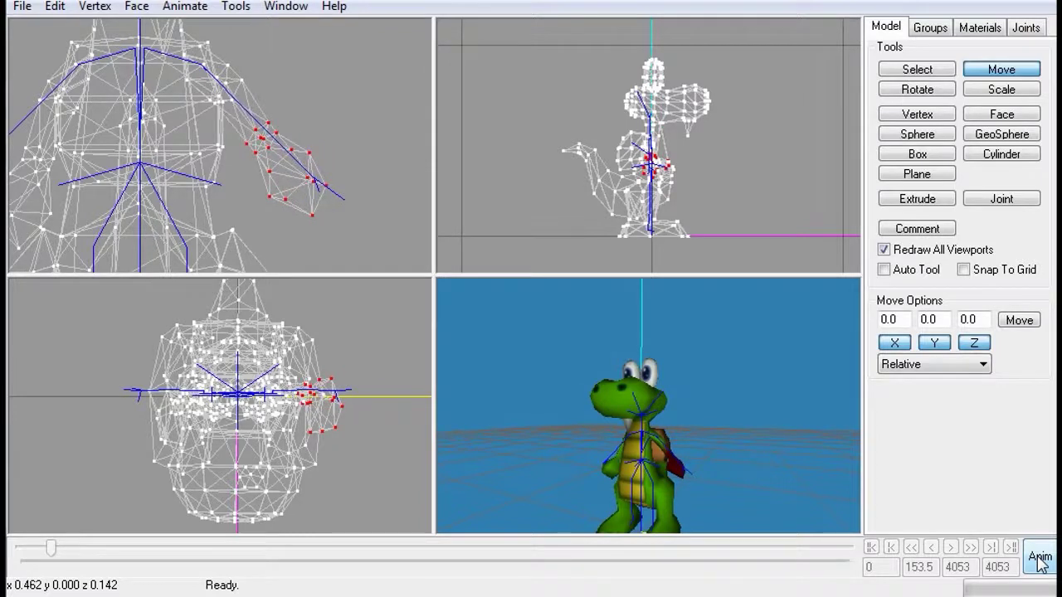
key(ctrl+z)
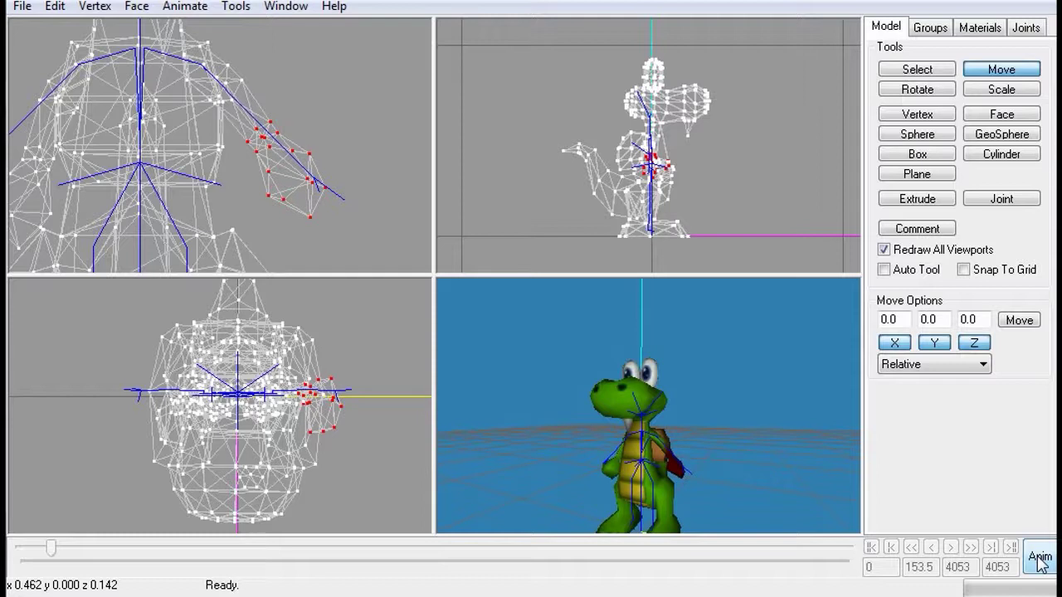
key(ctrl+z)
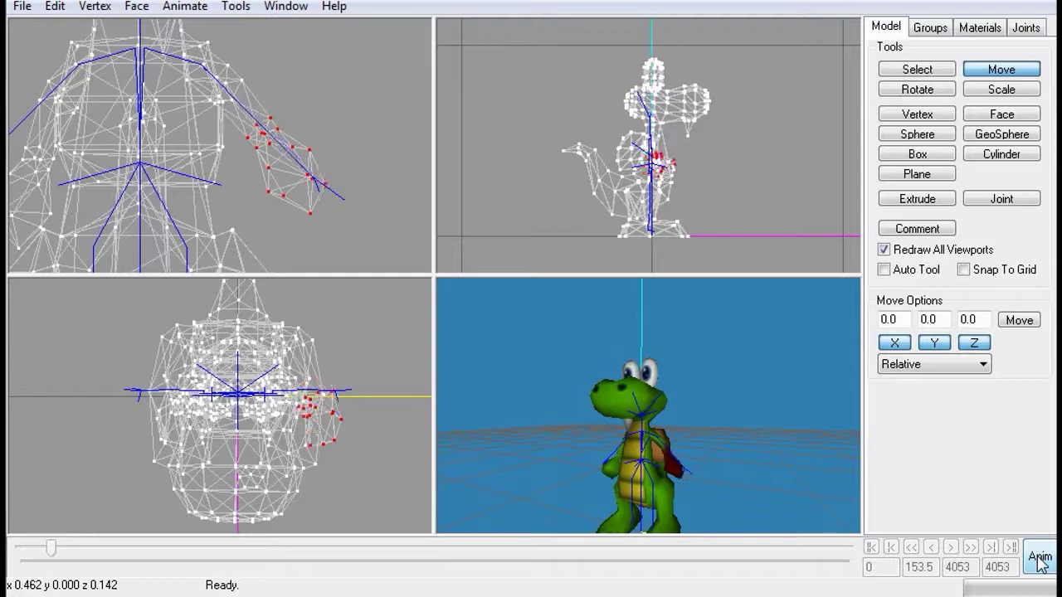
key(ctrl+z)
Check in animation mode, from the side and front, how the left forearm fits its bone with those edits undone
drag(765, 469, 688, 469)
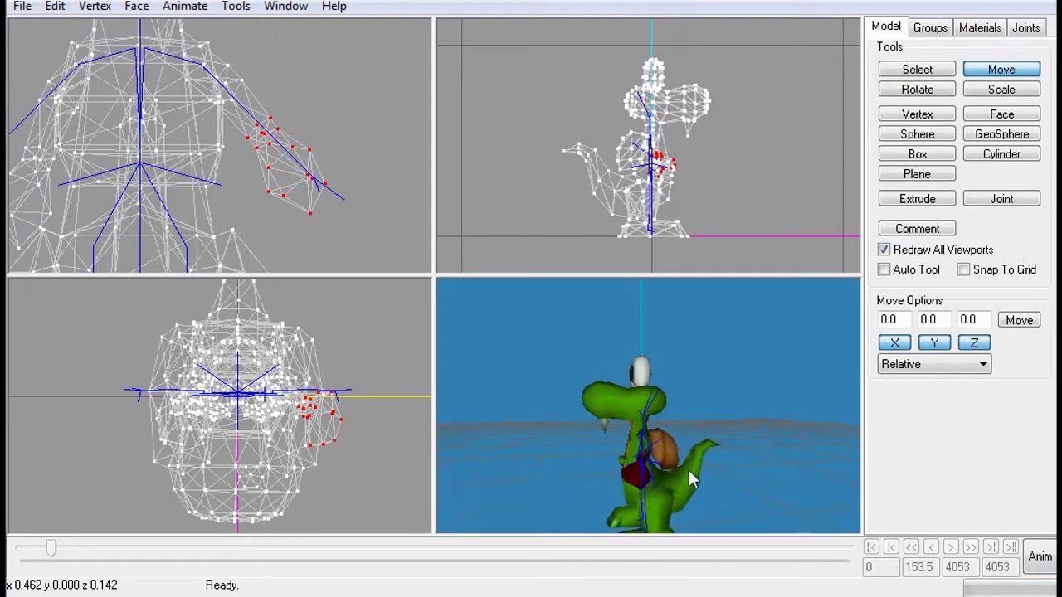
click(1040, 558)
drag(800, 463, 869, 459)
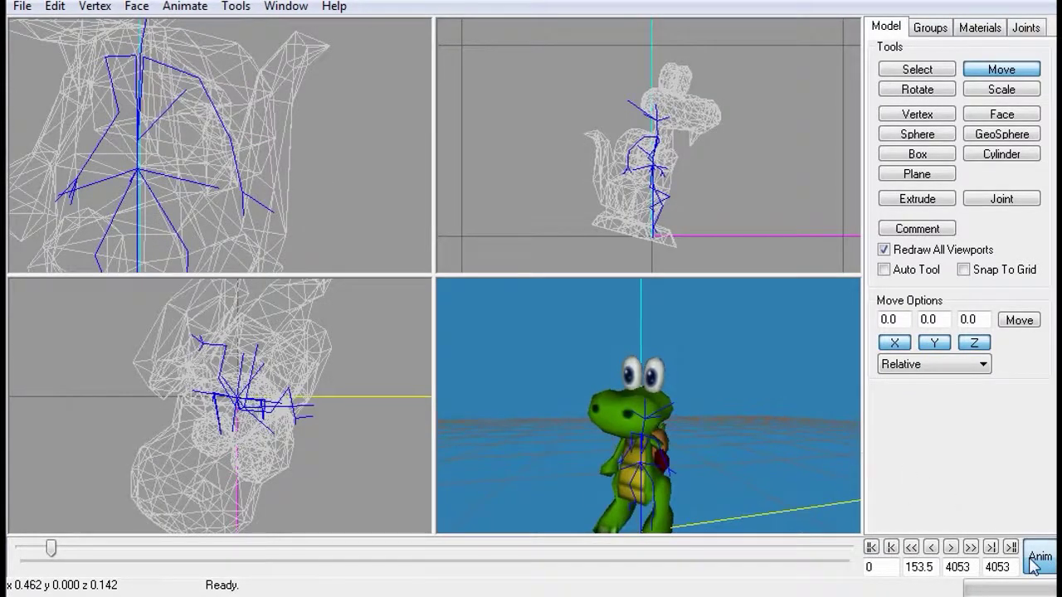
drag(784, 476, 724, 477)
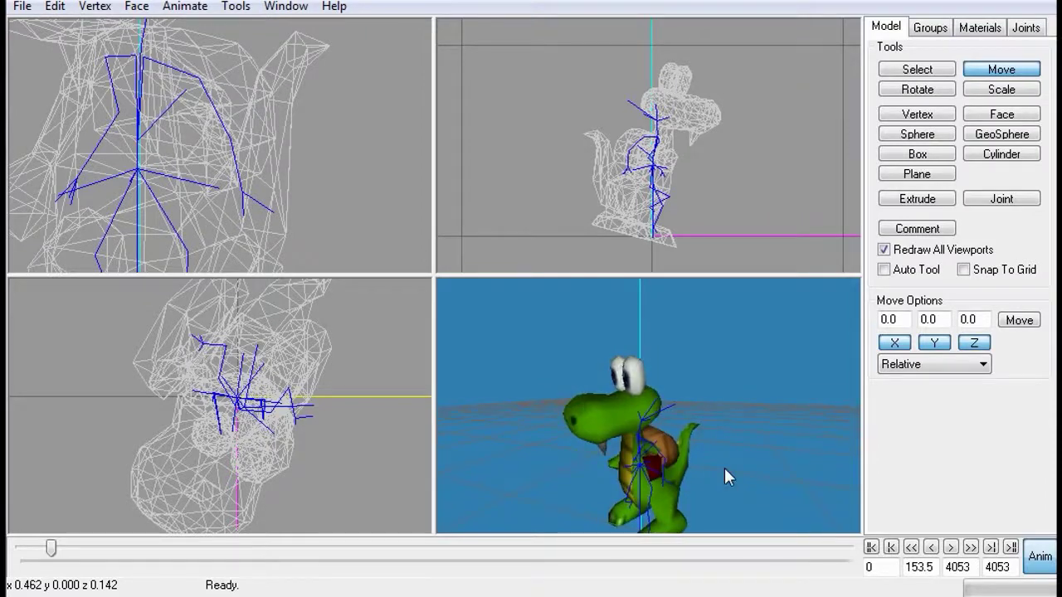
click(1040, 560)
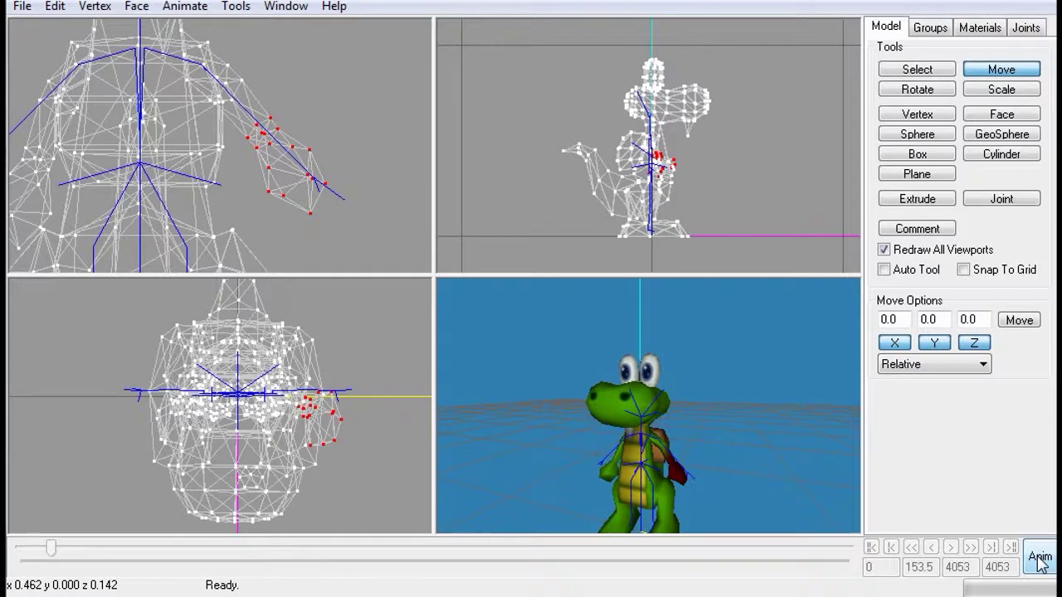
Redo the left forearm's depth move, rotation and outward move onto the forearm bone
key(ctrl+z)
key(ctrl+z)
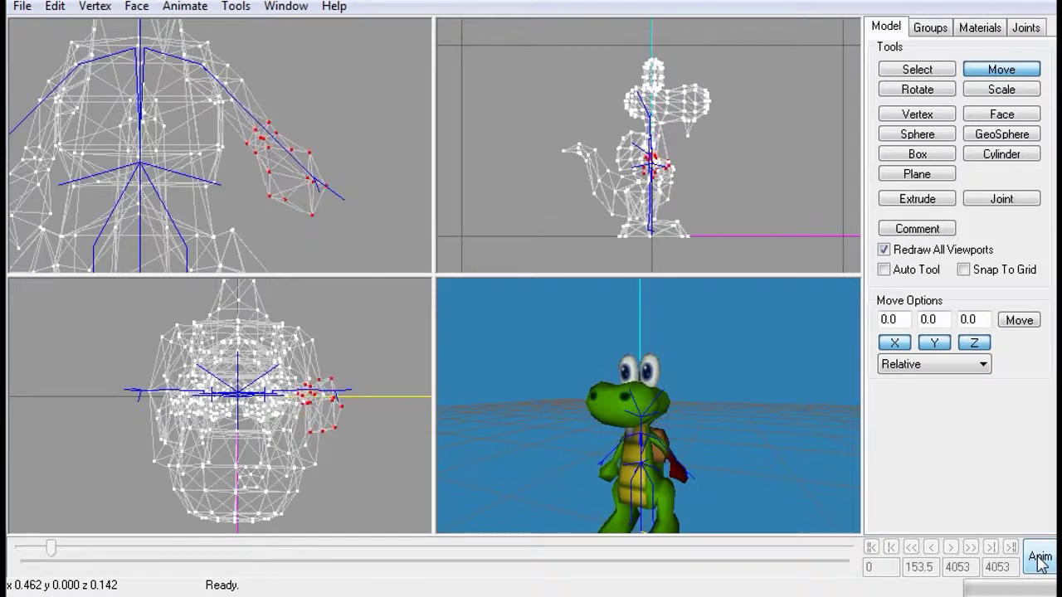
key(ctrl+z)
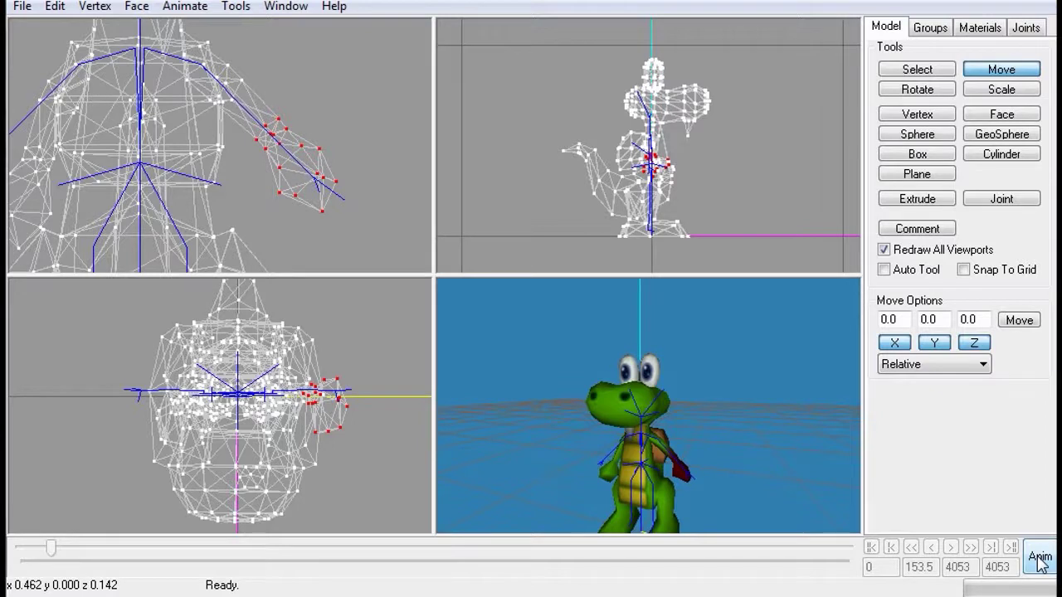
drag(630, 468, 668, 471)
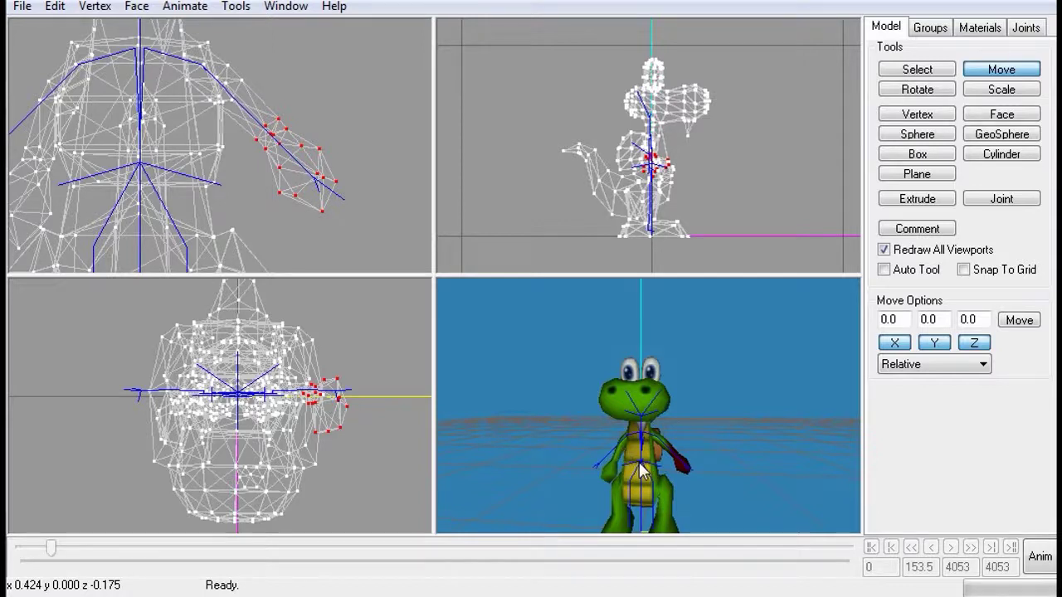
Select the faces of the character's right hand and lower arm in the front view
right_drag(270, 204, 380, 193)
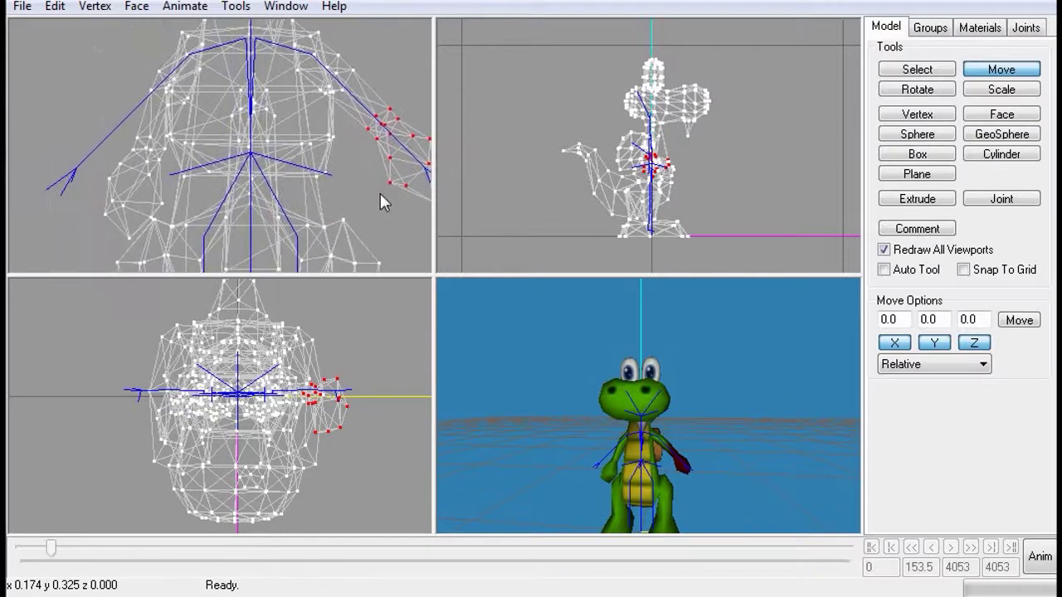
click(917, 70)
click(937, 318)
drag(77, 141, 139, 249)
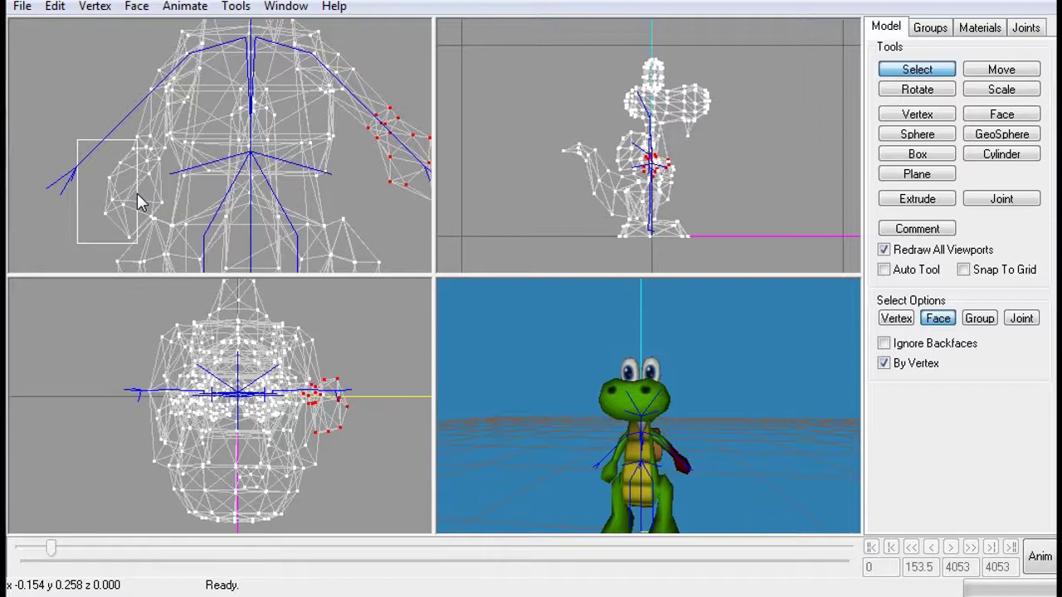
drag(139, 202, 168, 206)
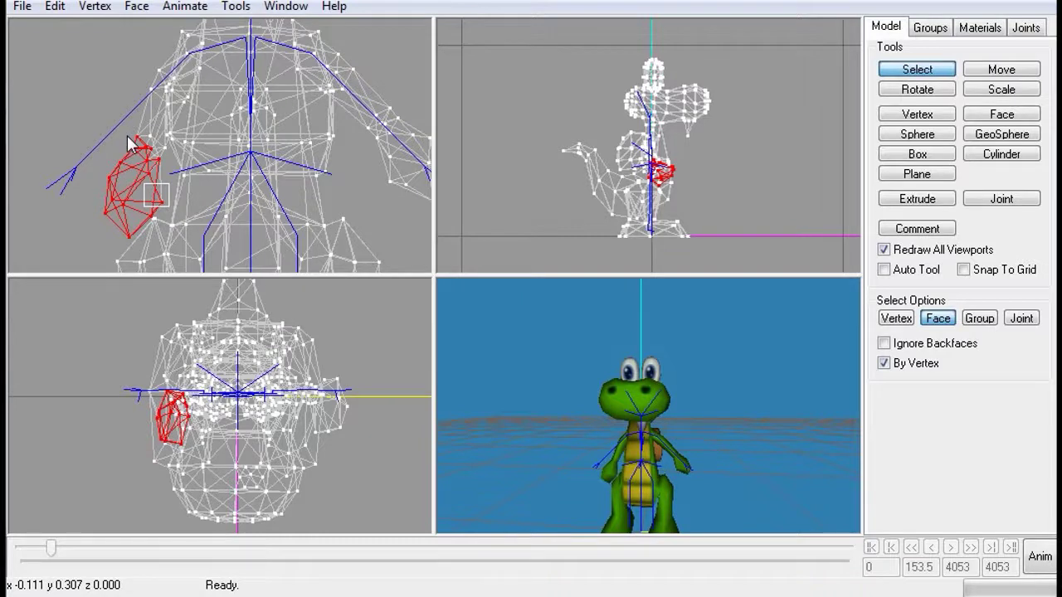
drag(128, 136, 165, 166)
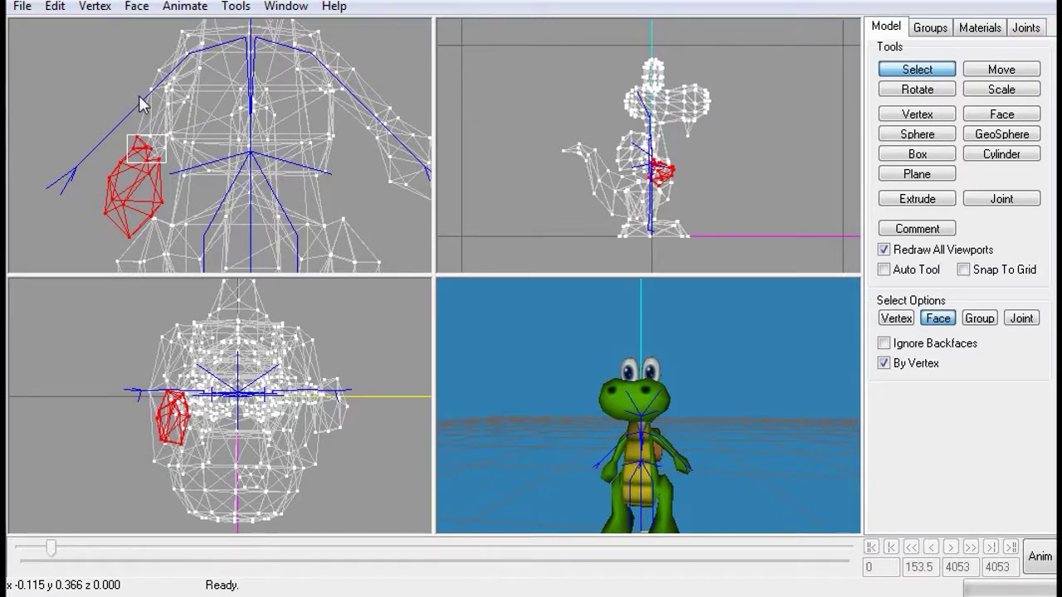
Extend the face selection up the character's right upper arm to the shoulder
shift+drag(166, 87, 142, 92)
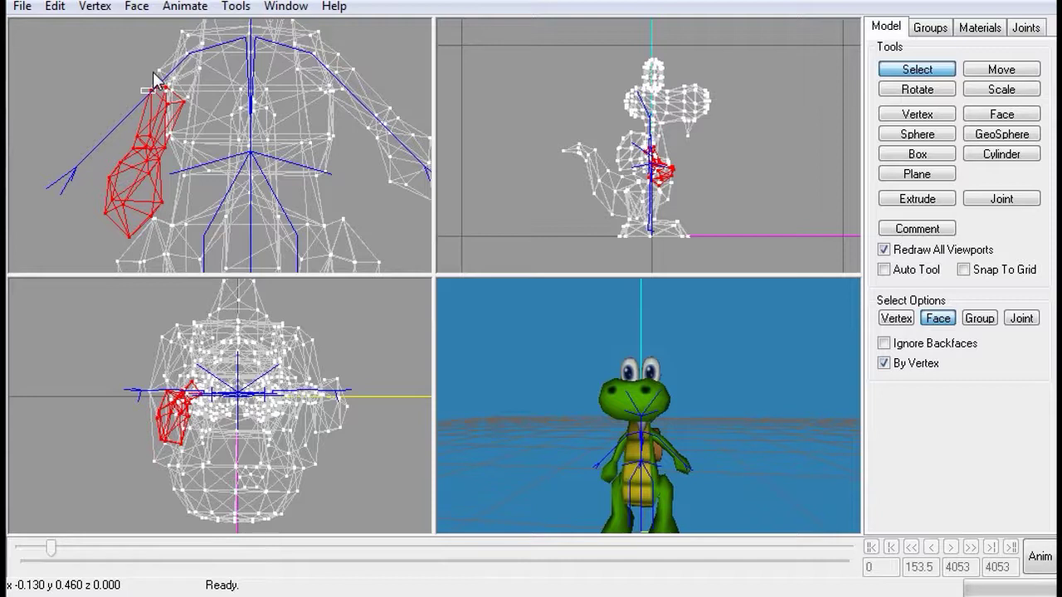
drag(154, 74, 151, 74)
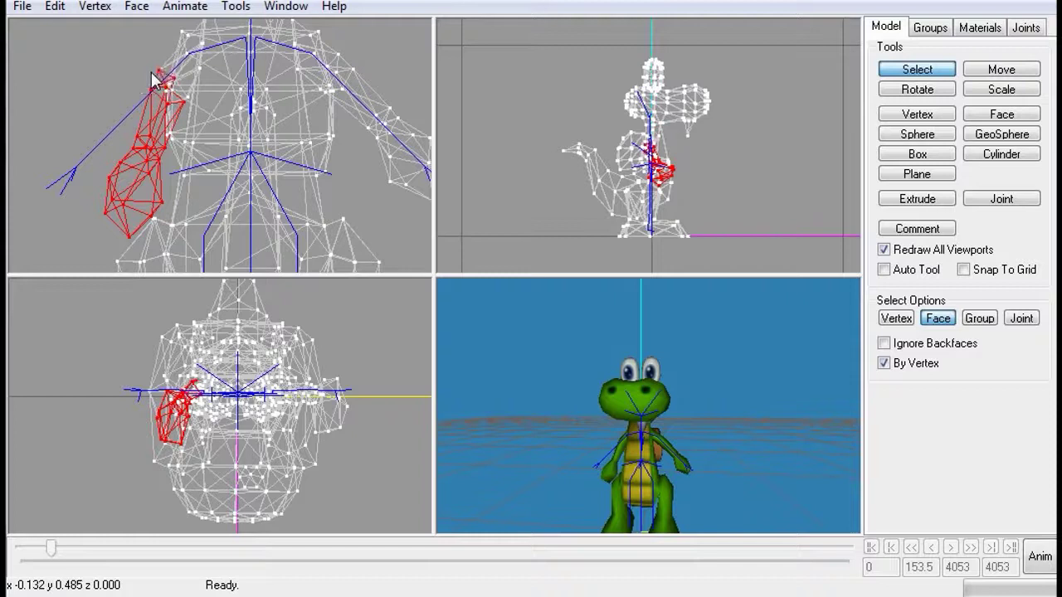
drag(153, 72, 163, 78)
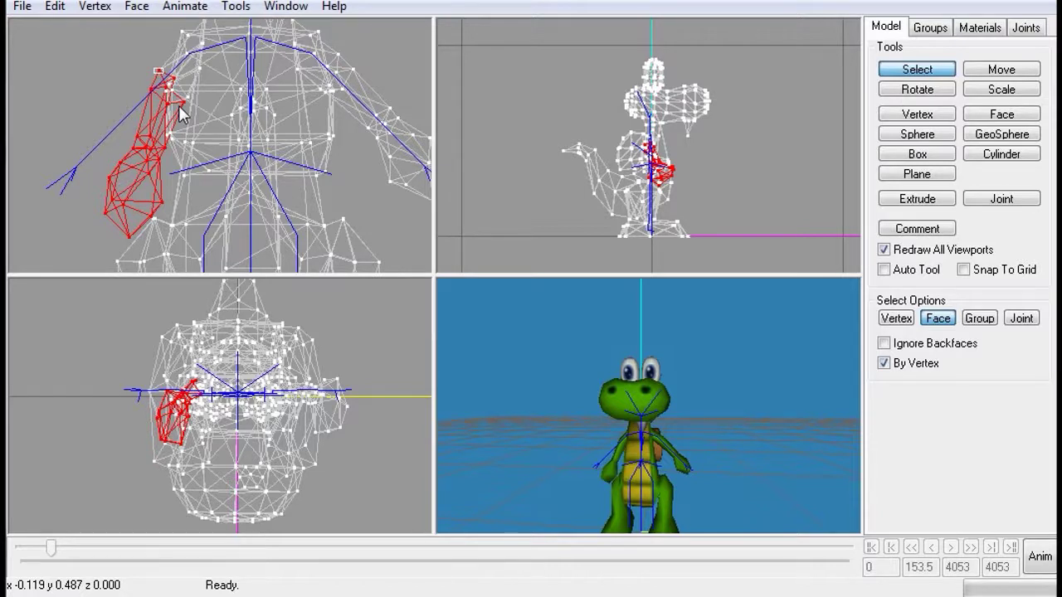
shift+drag(182, 115, 174, 105)
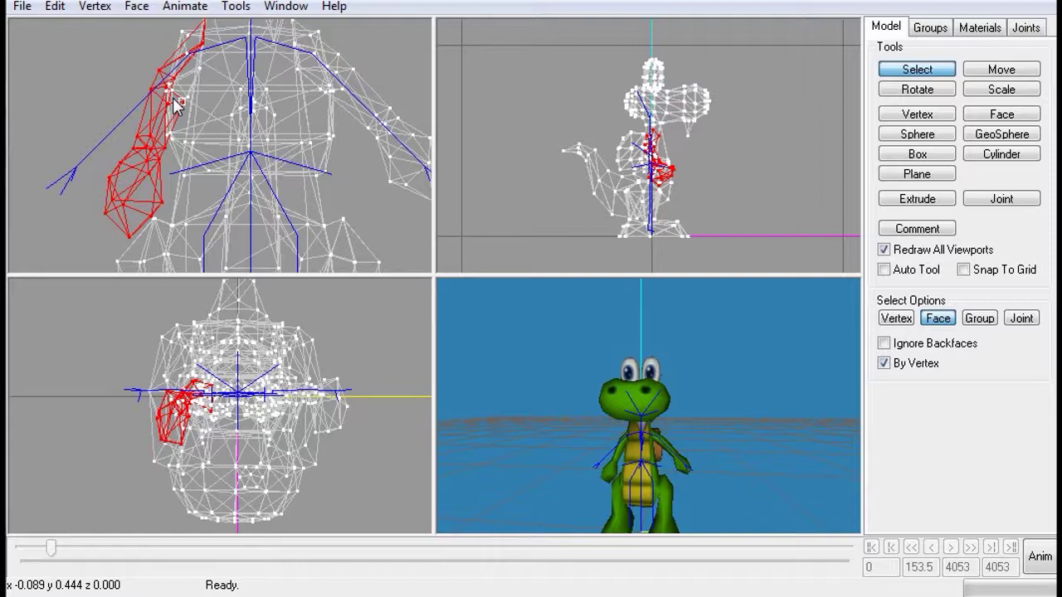
shift+click(175, 100)
key(ctrl+z)
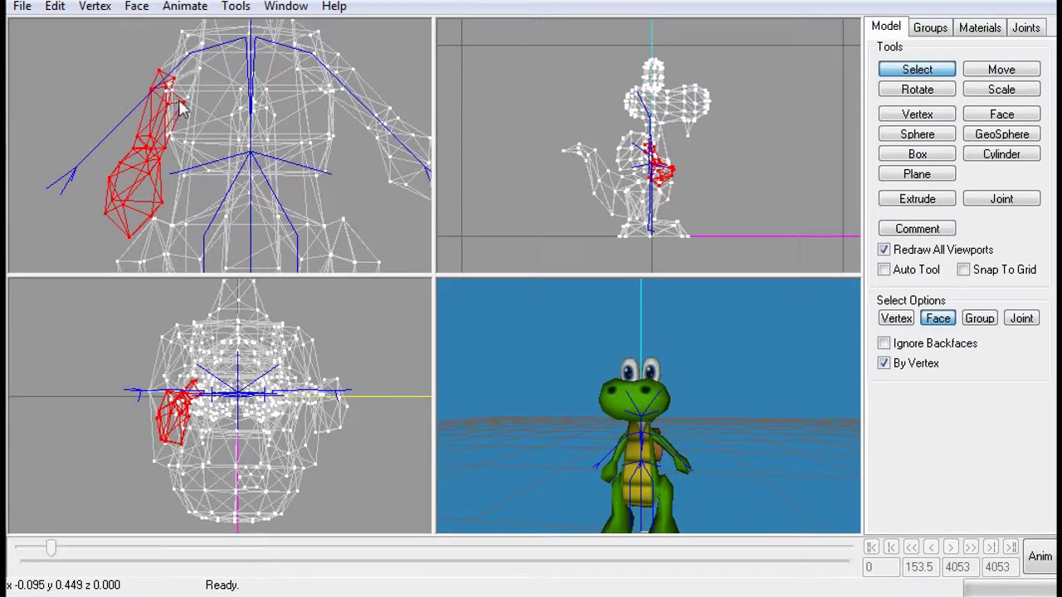
Switch to vertex selection and add the vertices around the right shoulder to the arm selection
drag(182, 100, 179, 108)
drag(179, 108, 180, 109)
right_drag(178, 106, 179, 107)
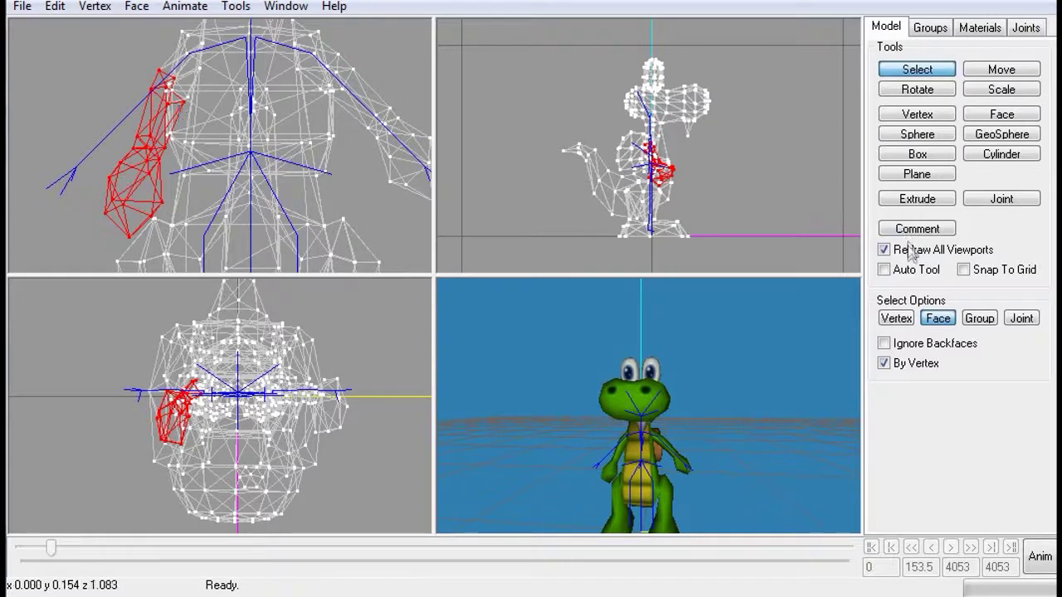
click(898, 320)
drag(141, 68, 185, 112)
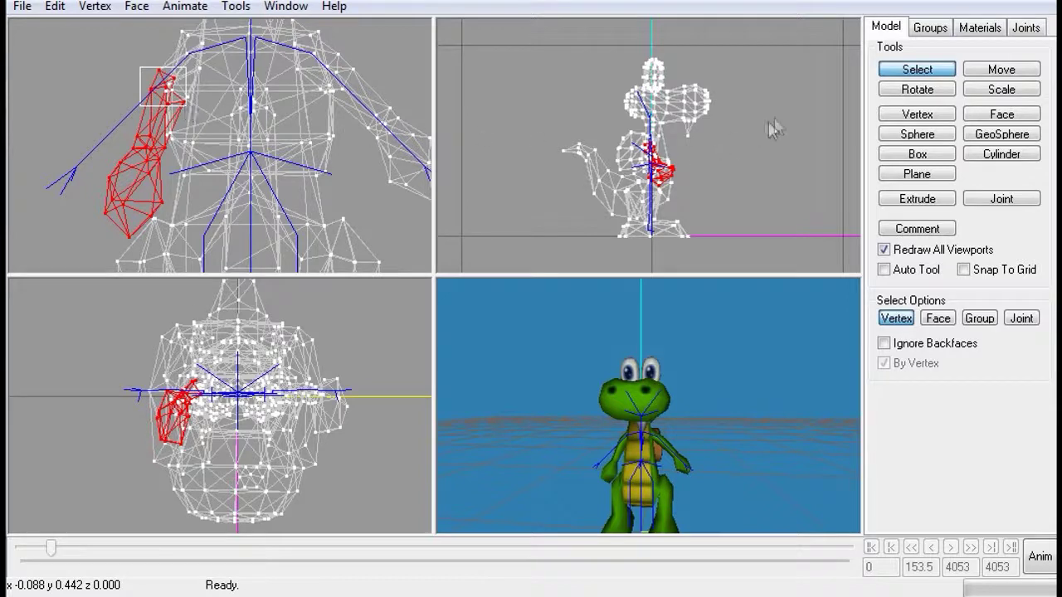
Select and deselect the Tex group to remove its vertices from the arm selection
click(925, 31)
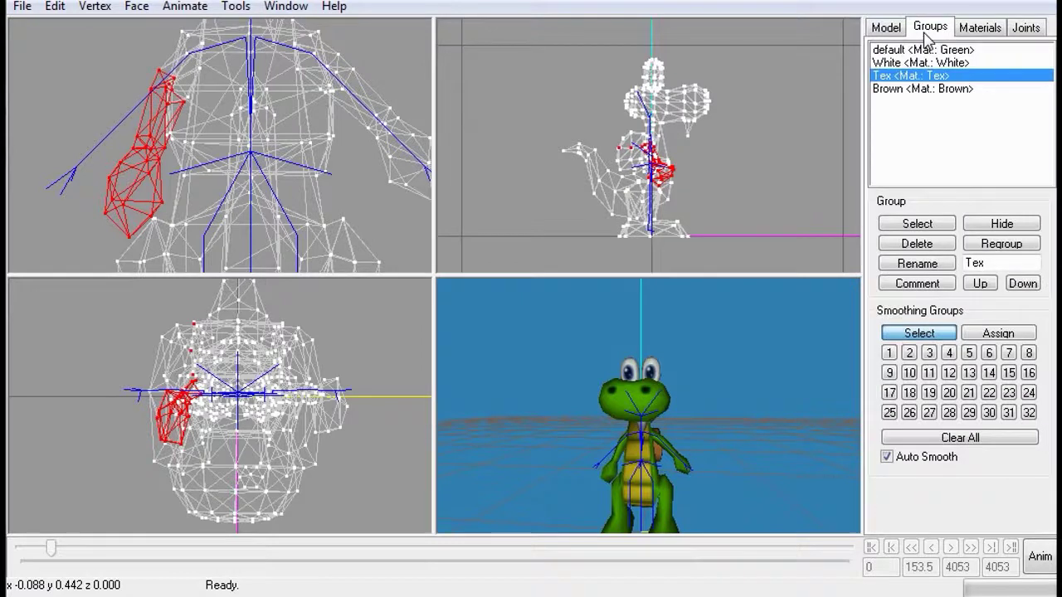
double_click(926, 77)
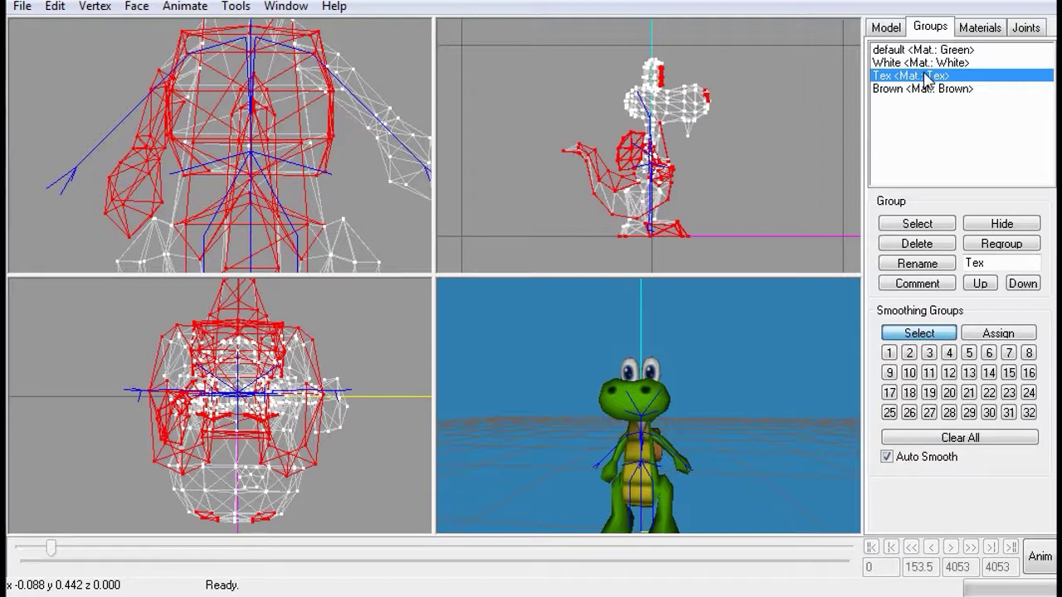
click(926, 77)
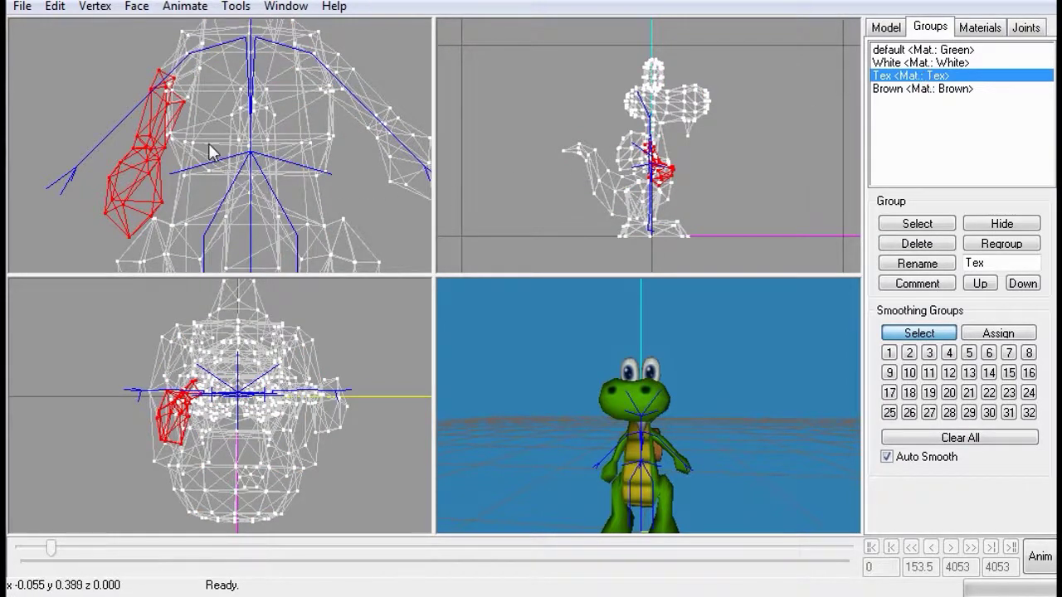
Rotate the selected right arm outward and move it onto the right arm bones in the front view
click(885, 28)
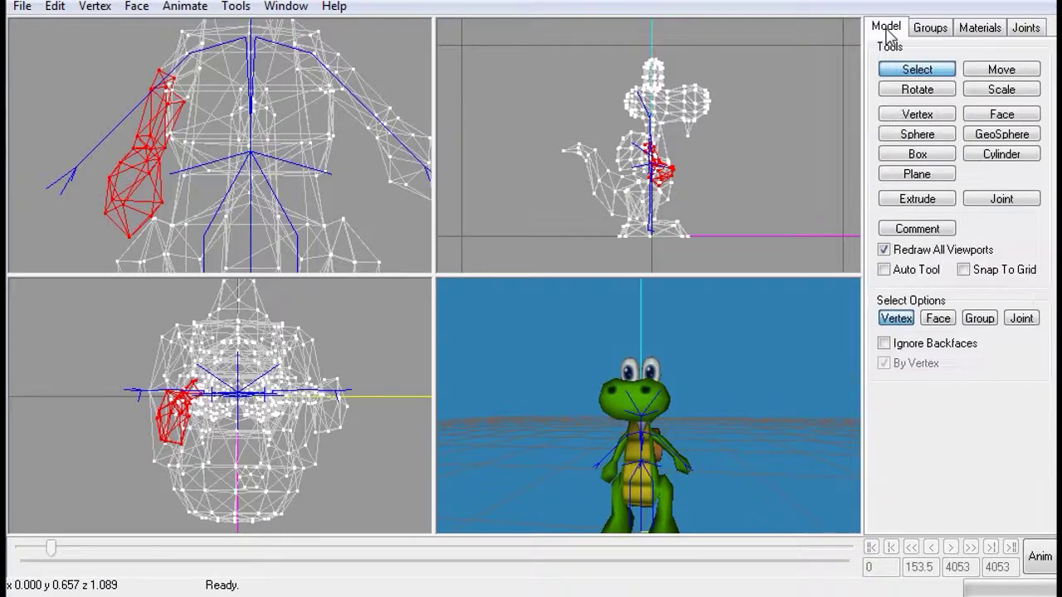
click(942, 91)
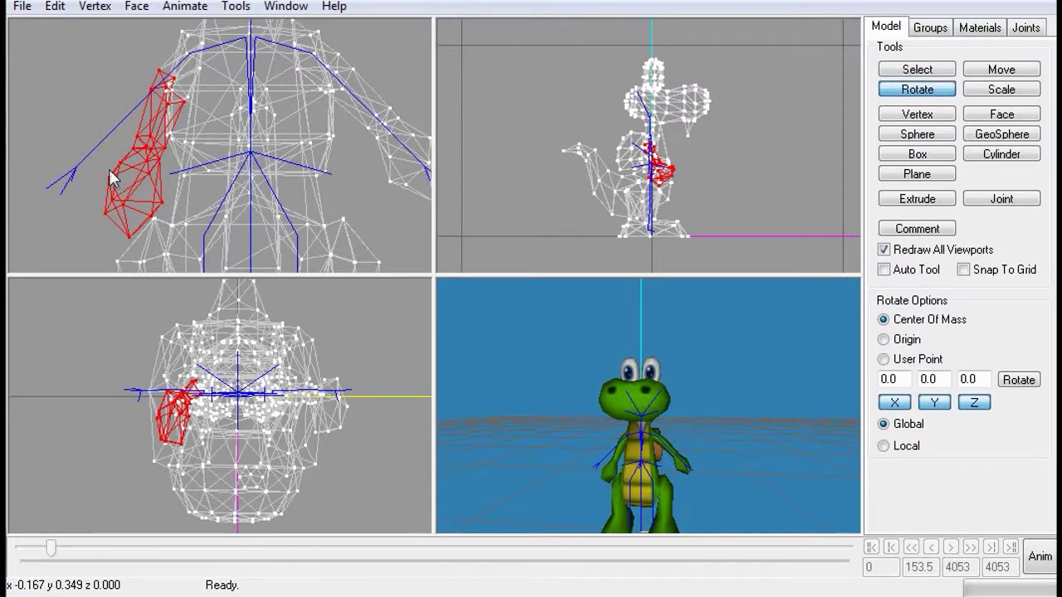
drag(113, 176, 112, 172)
click(1002, 70)
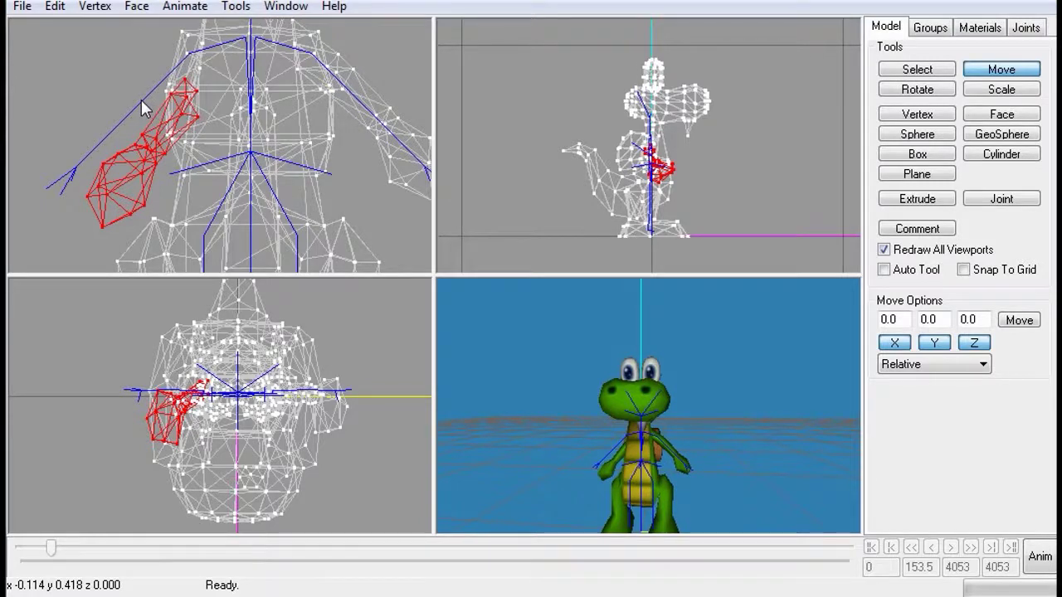
key(ctrl+z)
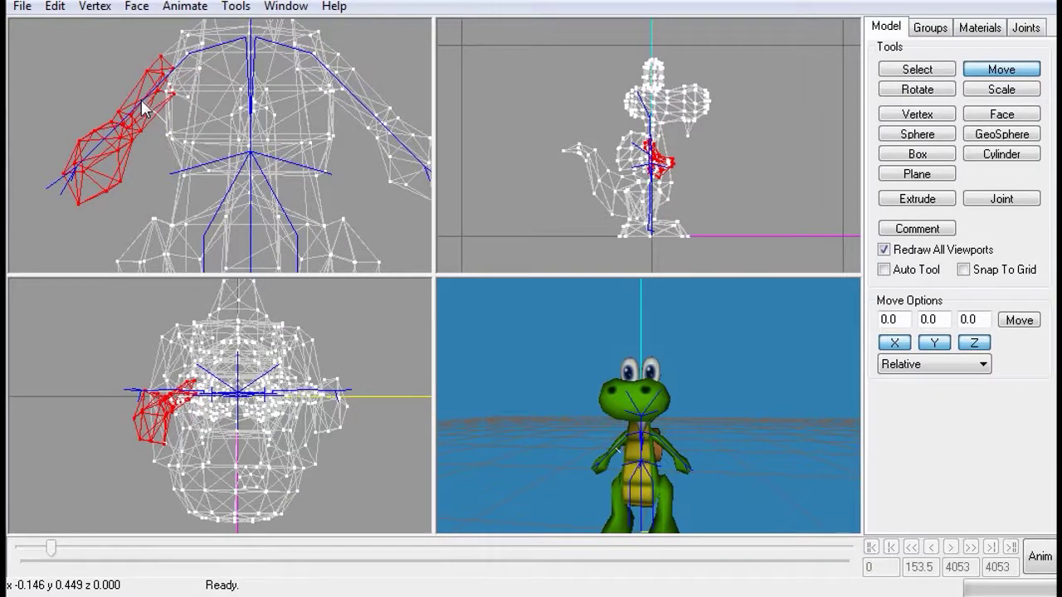
drag(141, 99, 138, 99)
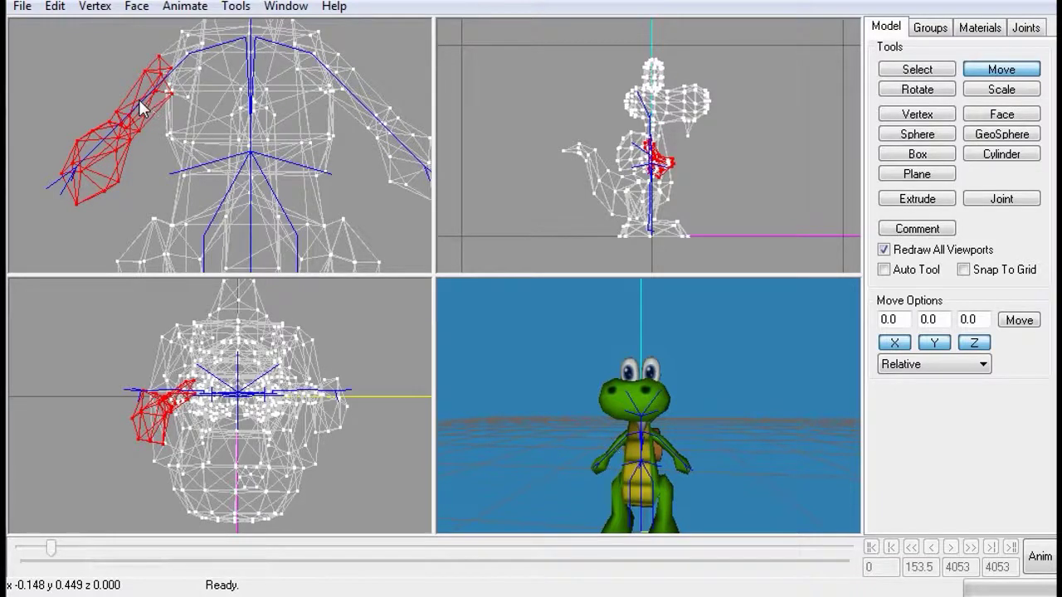
Rotate the right arm slightly further to line it up with its bones and inspect it from the front
click(918, 91)
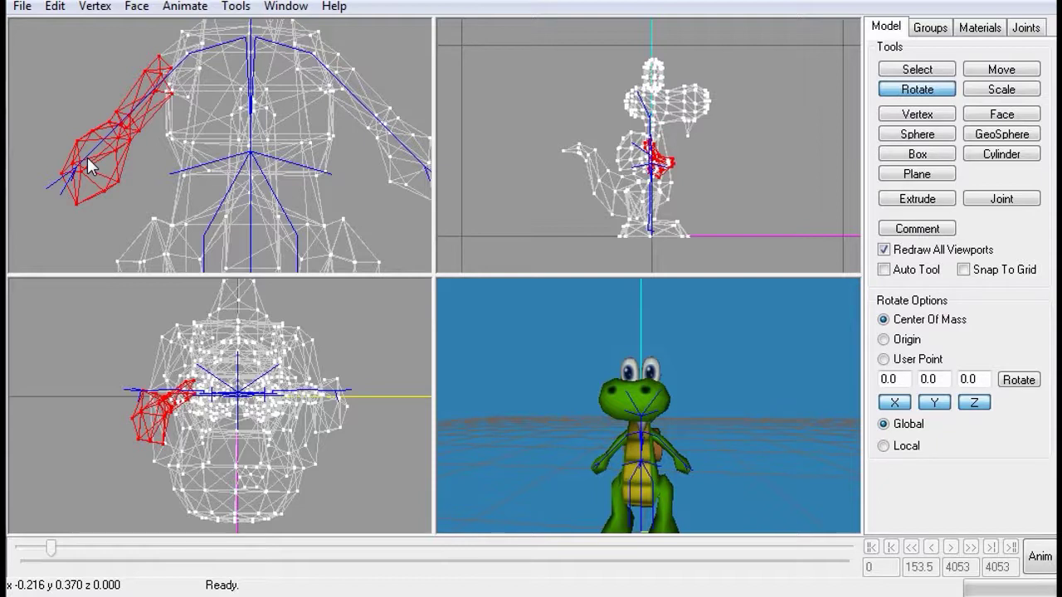
drag(88, 166, 88, 166)
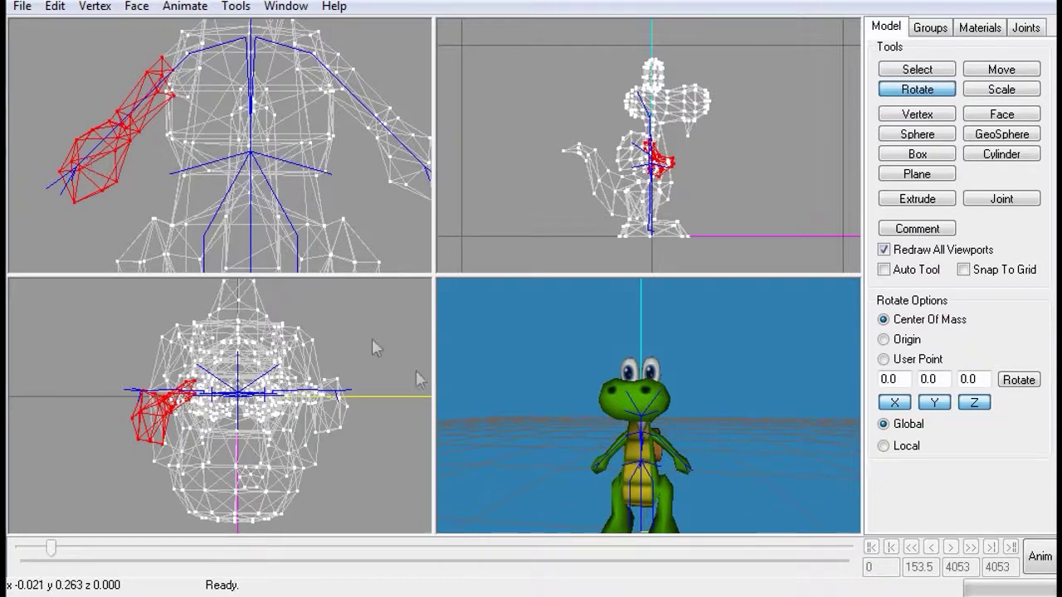
mouse_move(614, 468)
mouse_down()
mouse_move(770, 467)
mouse_move(614, 467)
mouse_up()
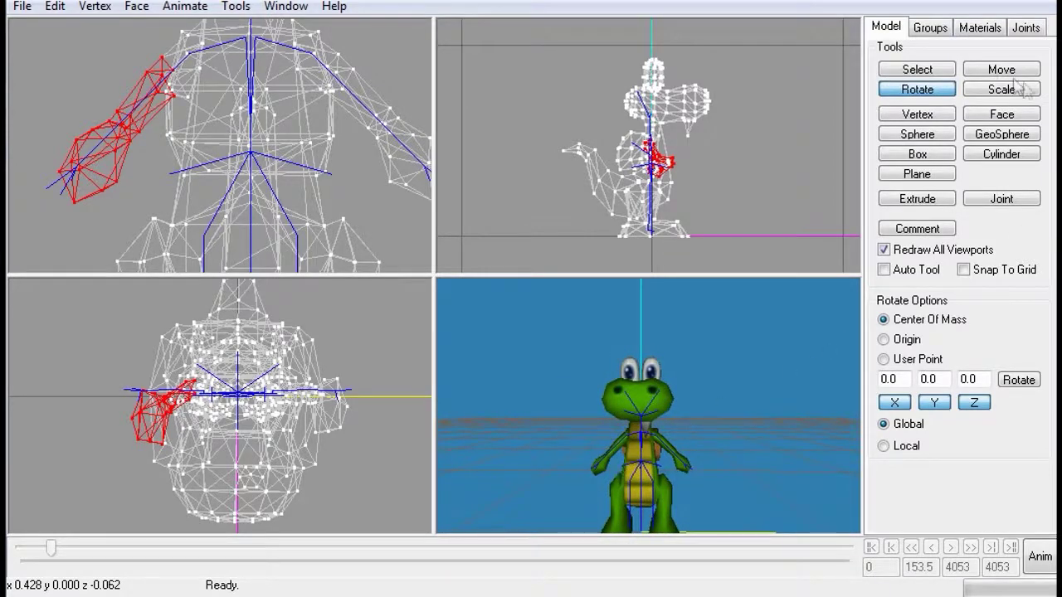
Assign the selected right arm vertices to the r_uparm joint
click(1011, 32)
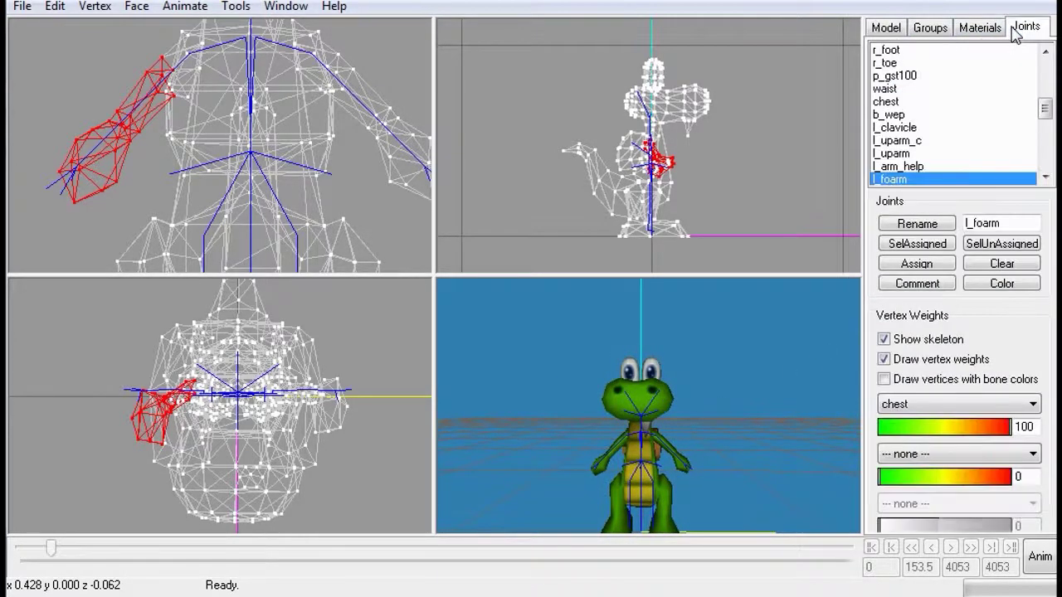
click(1045, 177)
click(1045, 176)
click(1045, 177)
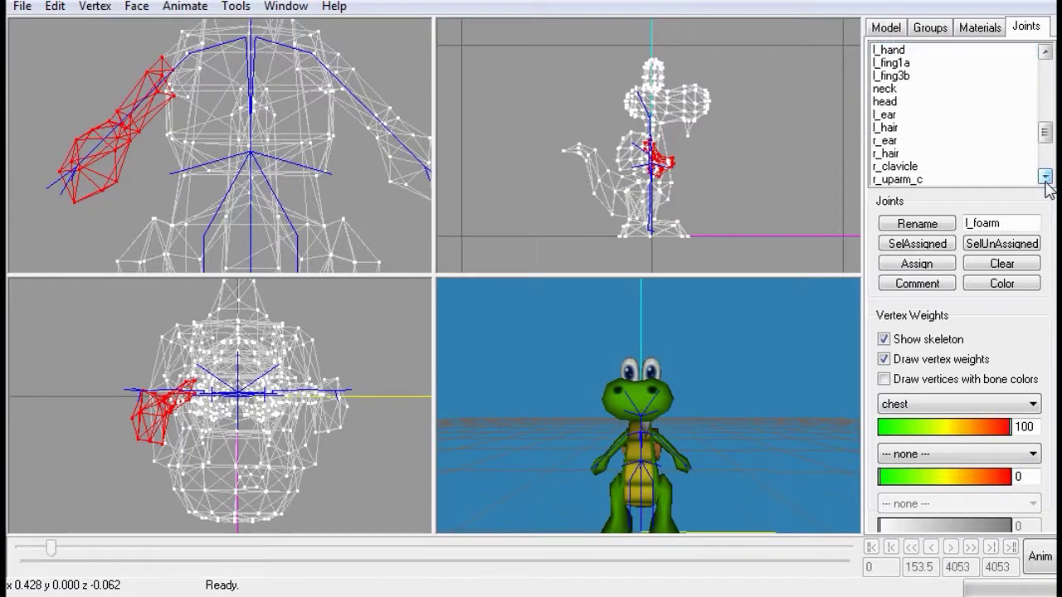
click(1045, 177)
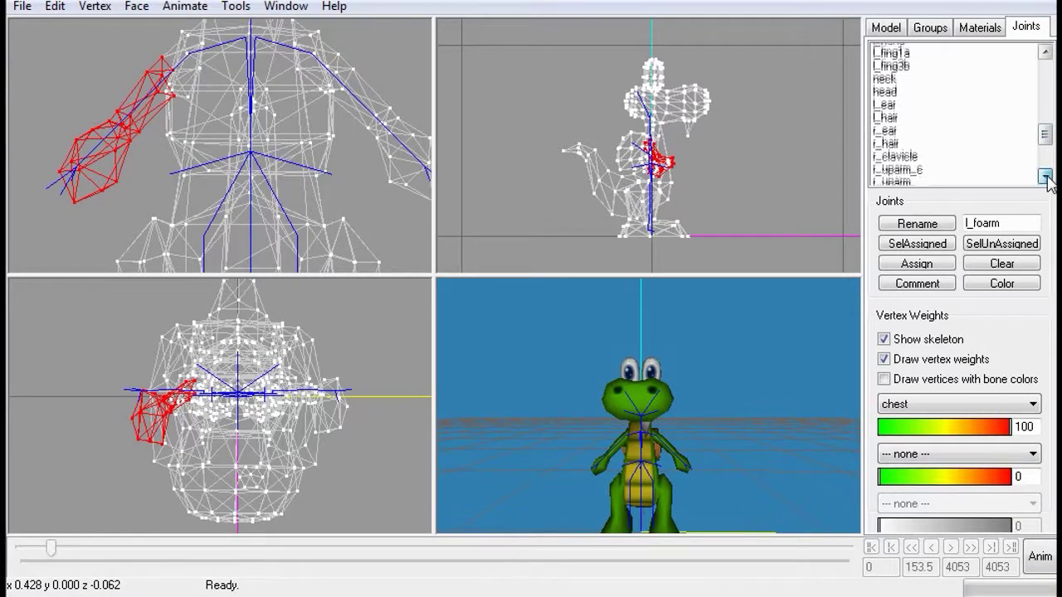
click(884, 180)
click(919, 264)
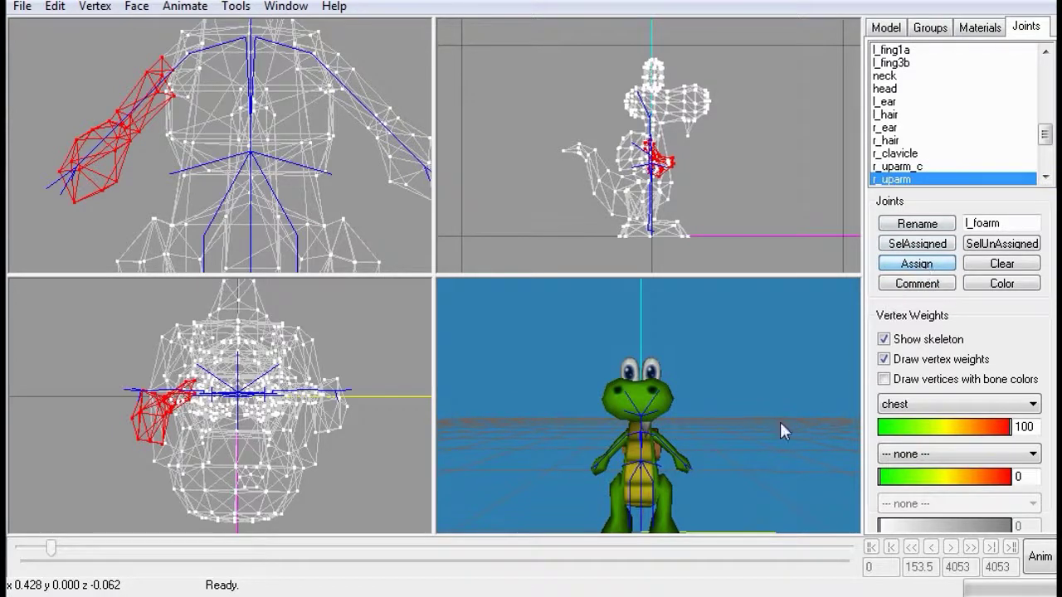
click(742, 440)
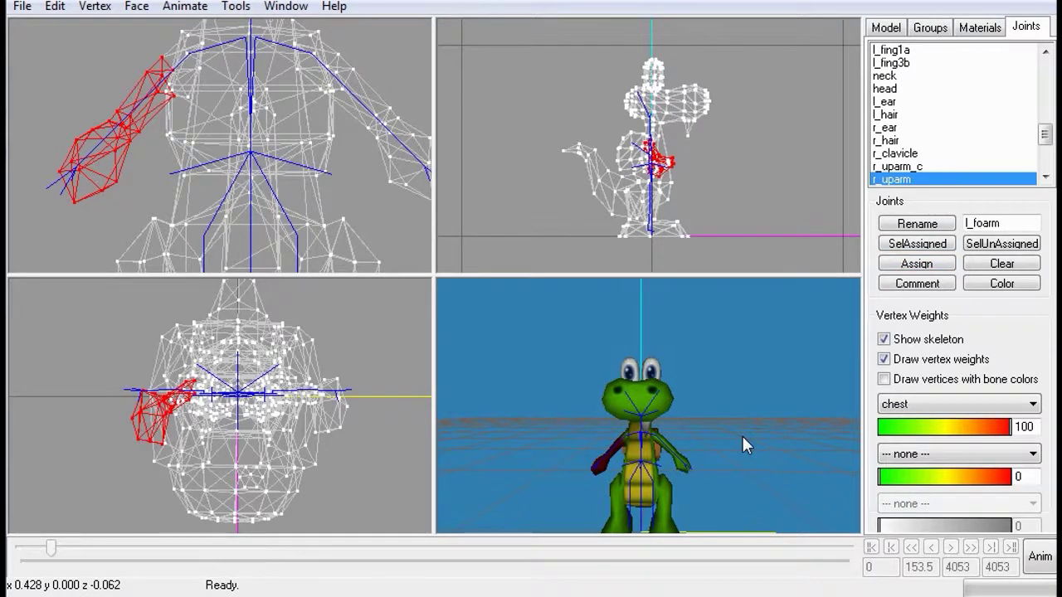
Play the animation and examine from several angles how the right arm follows the skeleton, then leave animation mode
drag(739, 445, 676, 440)
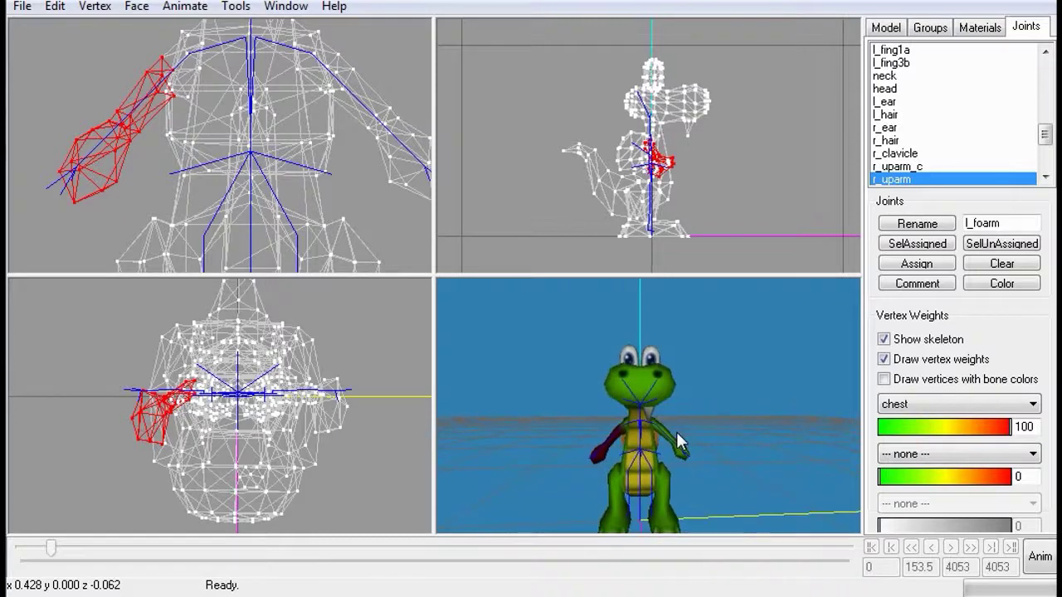
click(1040, 557)
drag(695, 447, 794, 452)
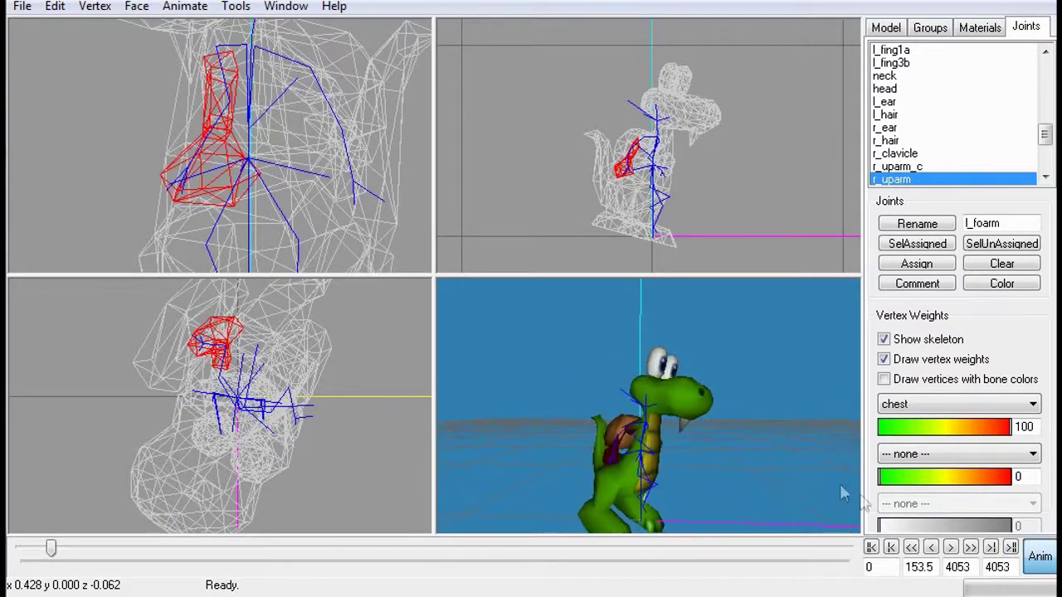
click(950, 548)
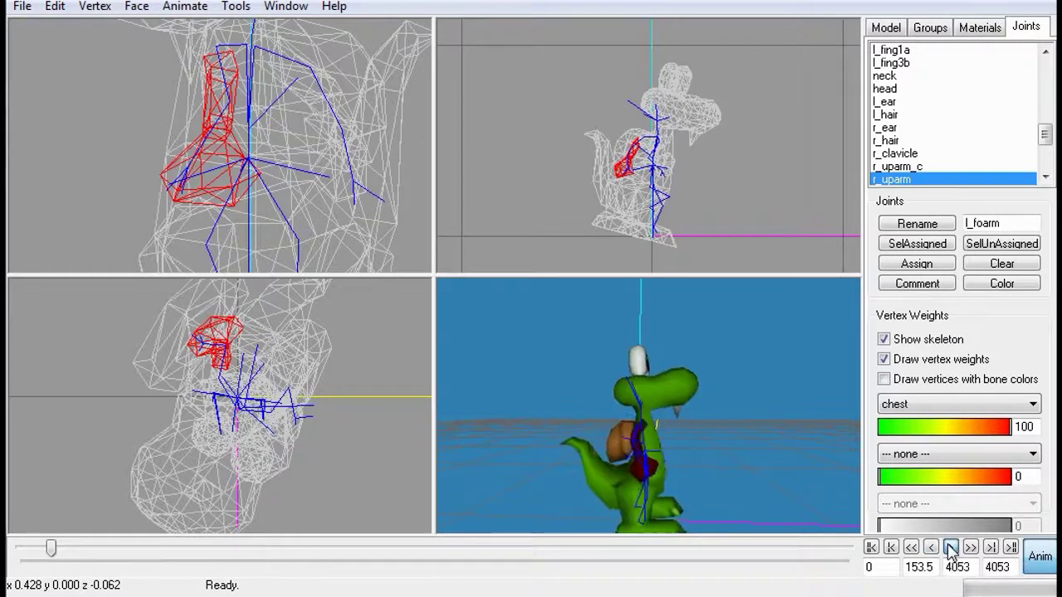
mouse_move(654, 471)
mouse_down()
mouse_move(727, 472)
mouse_move(670, 477)
mouse_up()
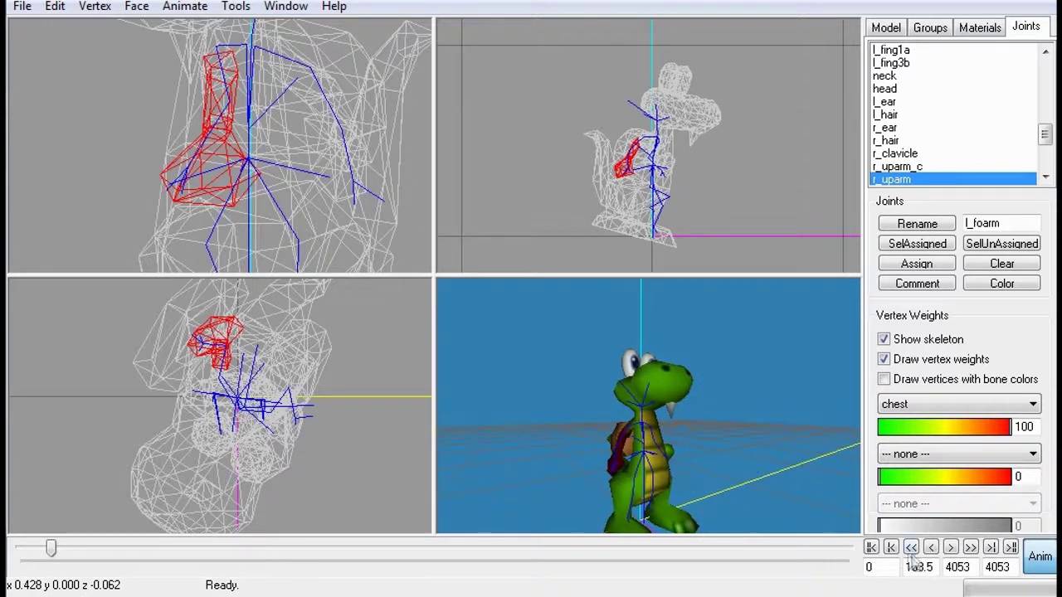
click(950, 549)
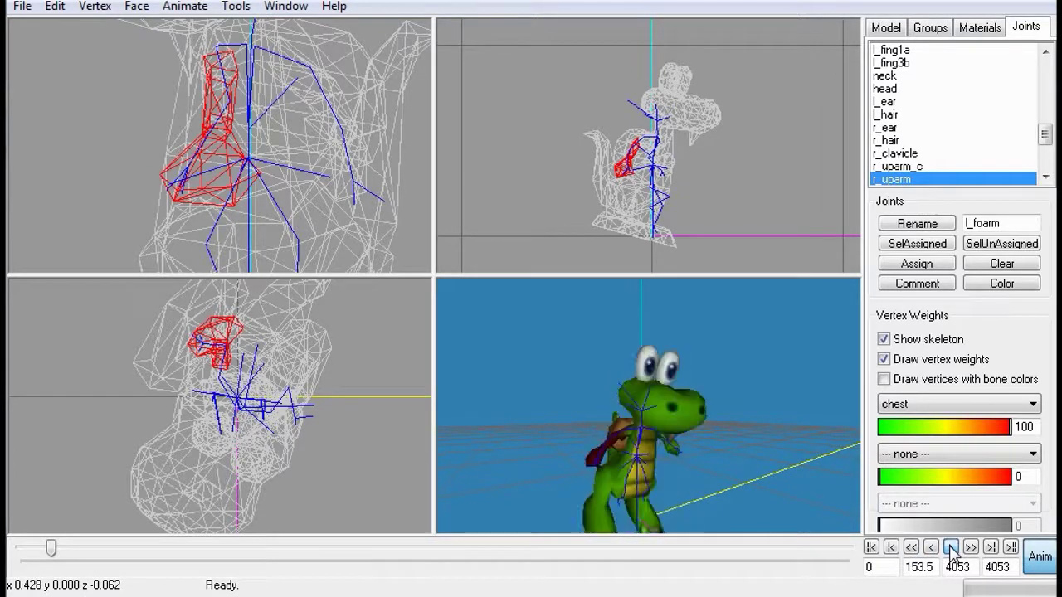
drag(730, 487, 706, 471)
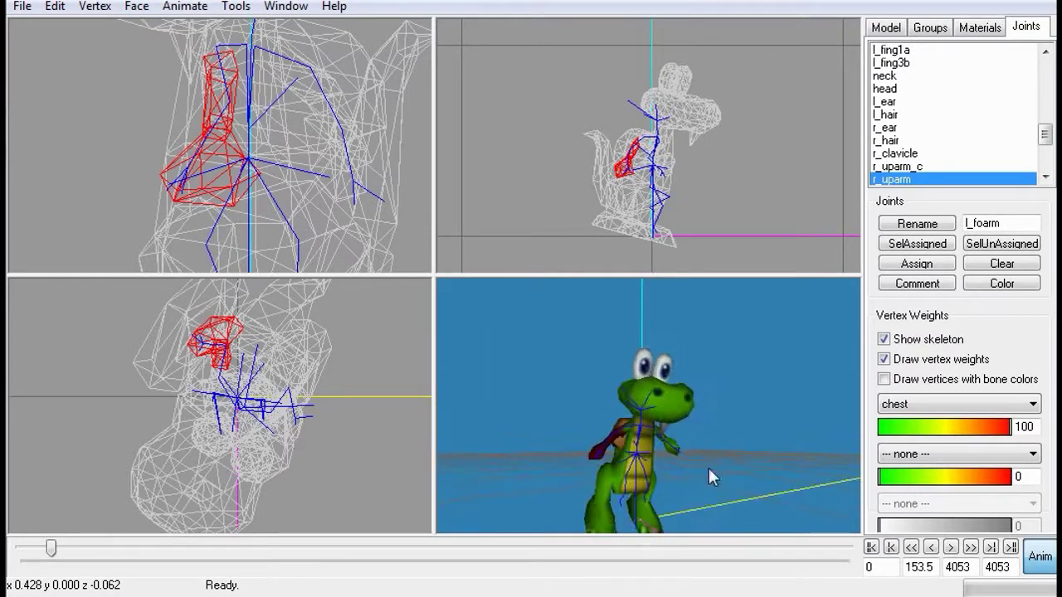
click(1038, 555)
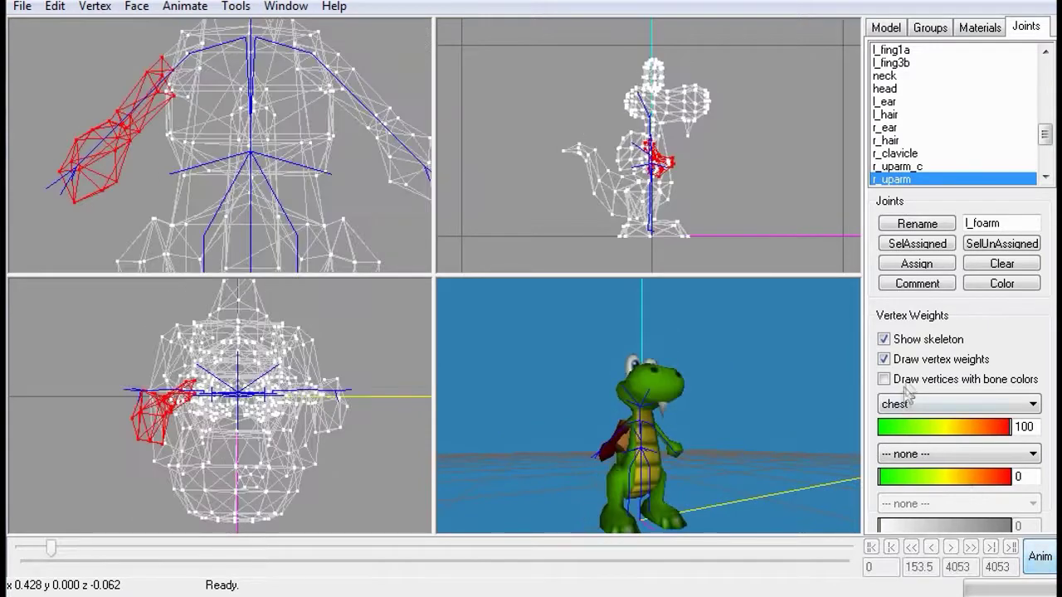
Select the right forearm and hand vertices in the front view and assign them to the r_foarm joint
click(1045, 177)
click(1045, 176)
click(1045, 176)
click(900, 166)
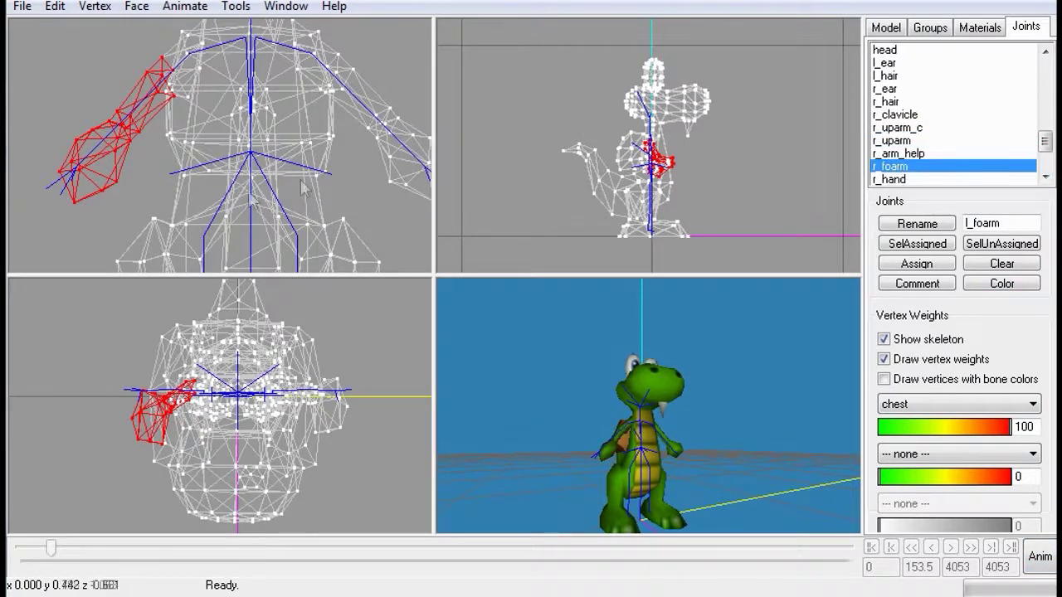
click(885, 27)
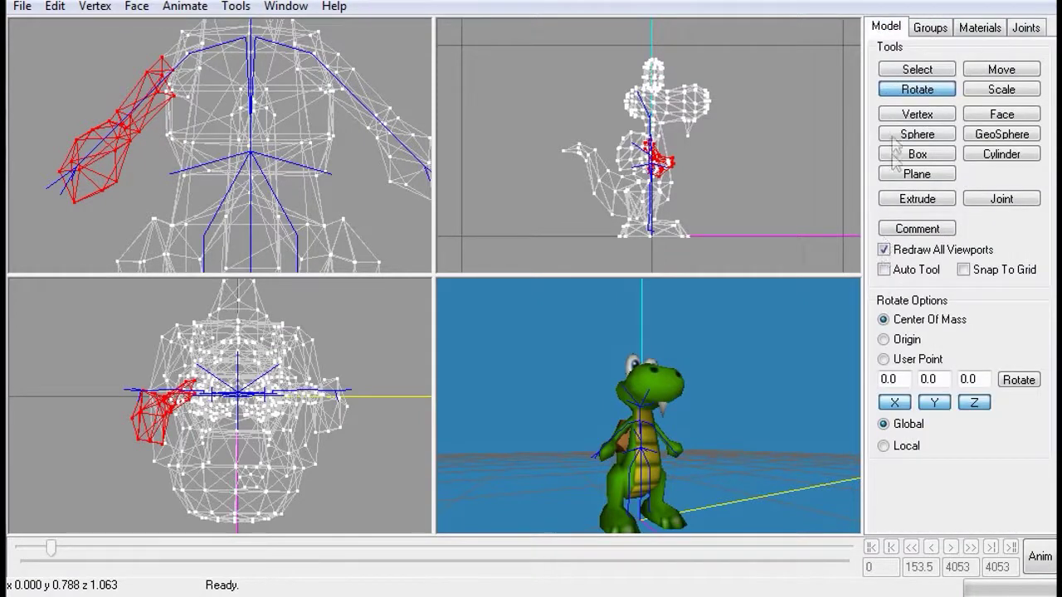
click(910, 75)
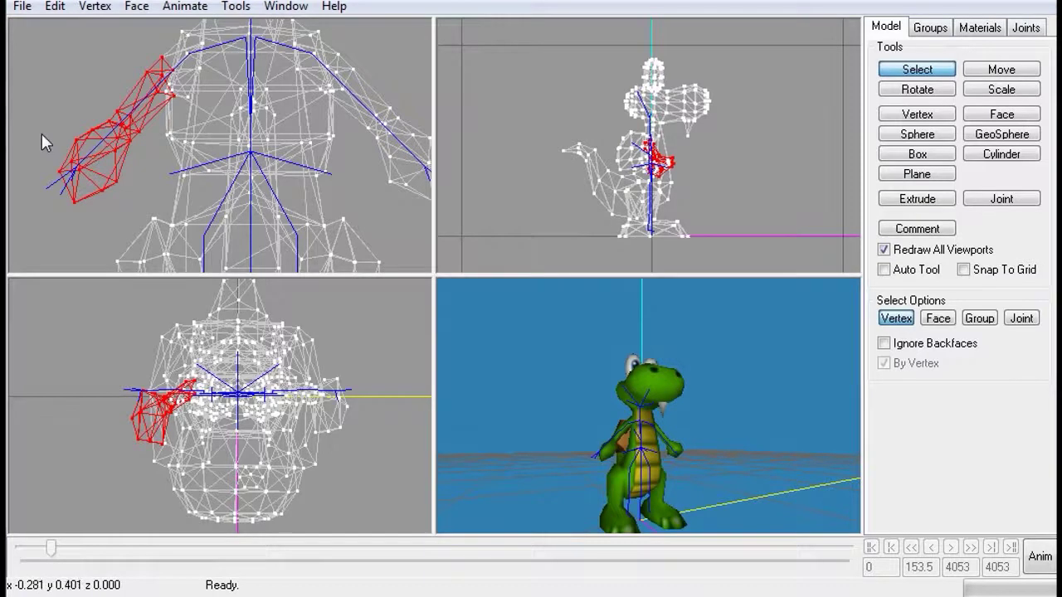
drag(39, 102, 146, 210)
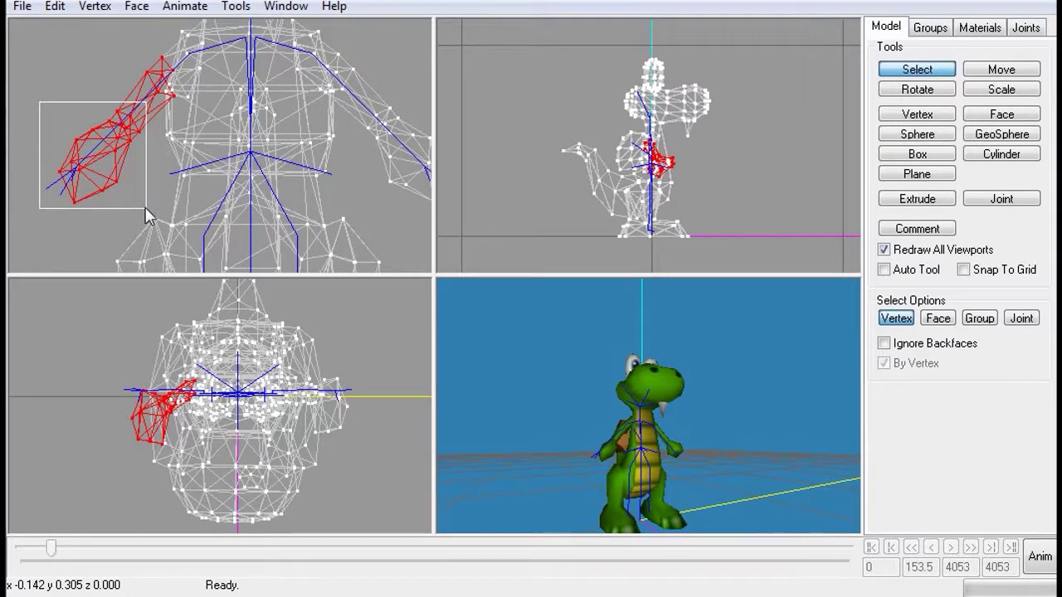
click(1026, 30)
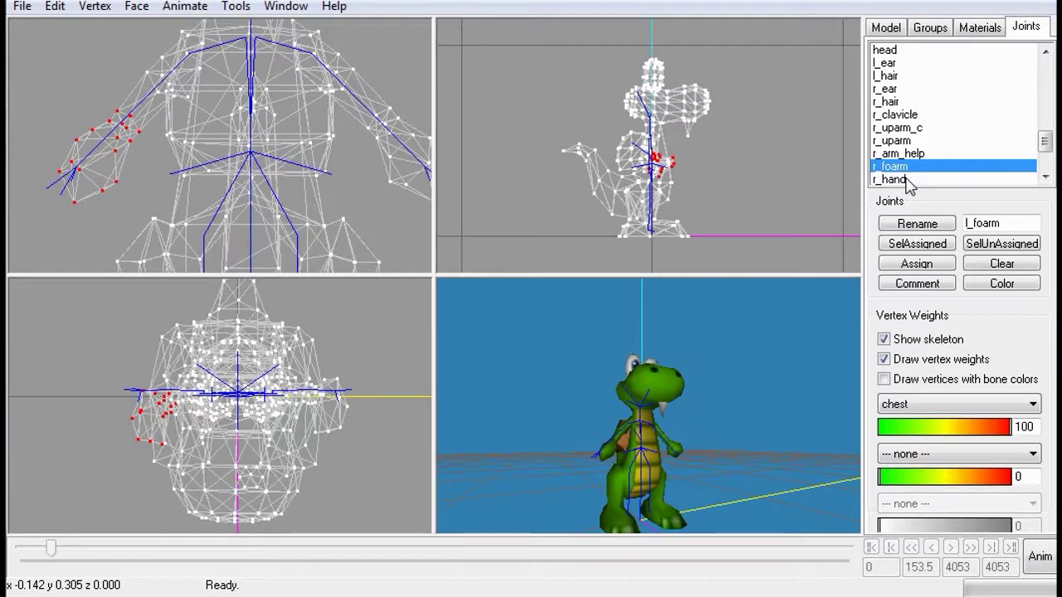
click(918, 266)
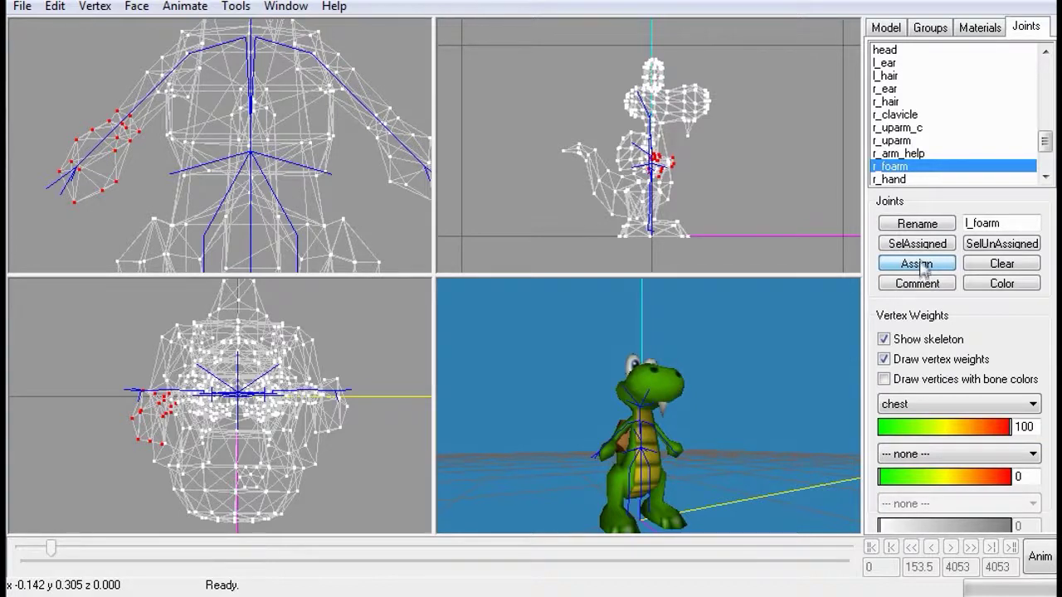
Select the r_foarm joint, play the animation to examine the right forearm from several angles, and leave animation mode
click(902, 170)
drag(730, 398, 796, 400)
click(1040, 555)
drag(643, 461, 854, 489)
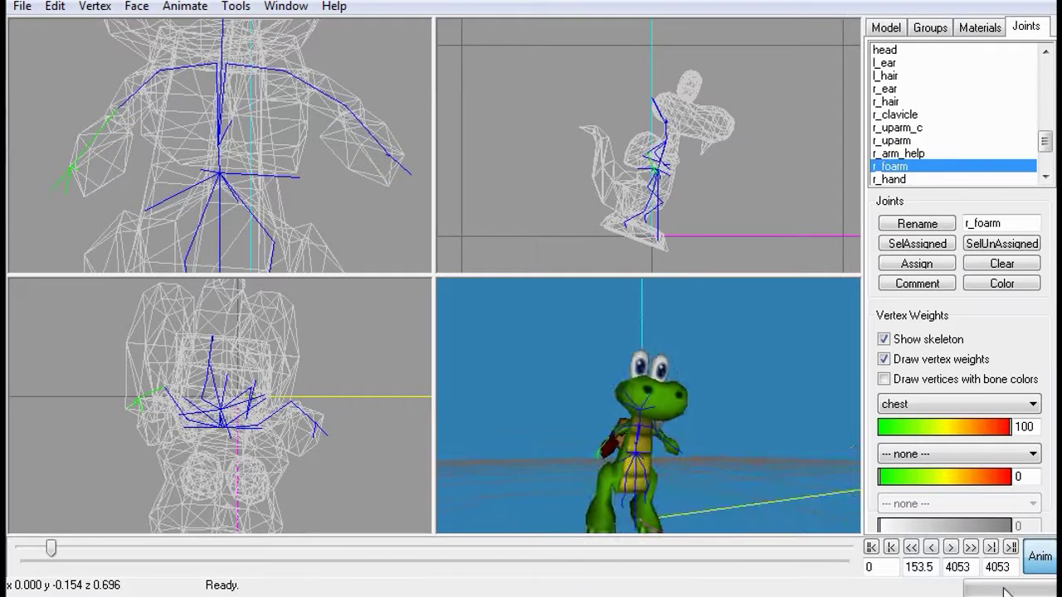
click(951, 548)
mouse_move(751, 478)
mouse_down()
mouse_move(763, 473)
mouse_move(680, 489)
mouse_move(593, 481)
mouse_move(756, 480)
mouse_up()
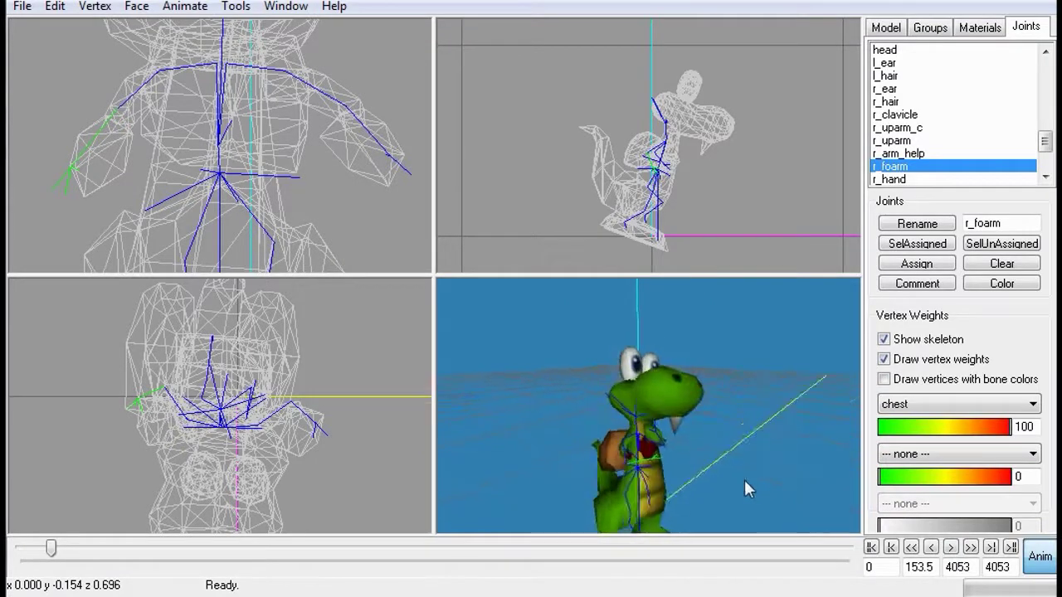
click(1039, 559)
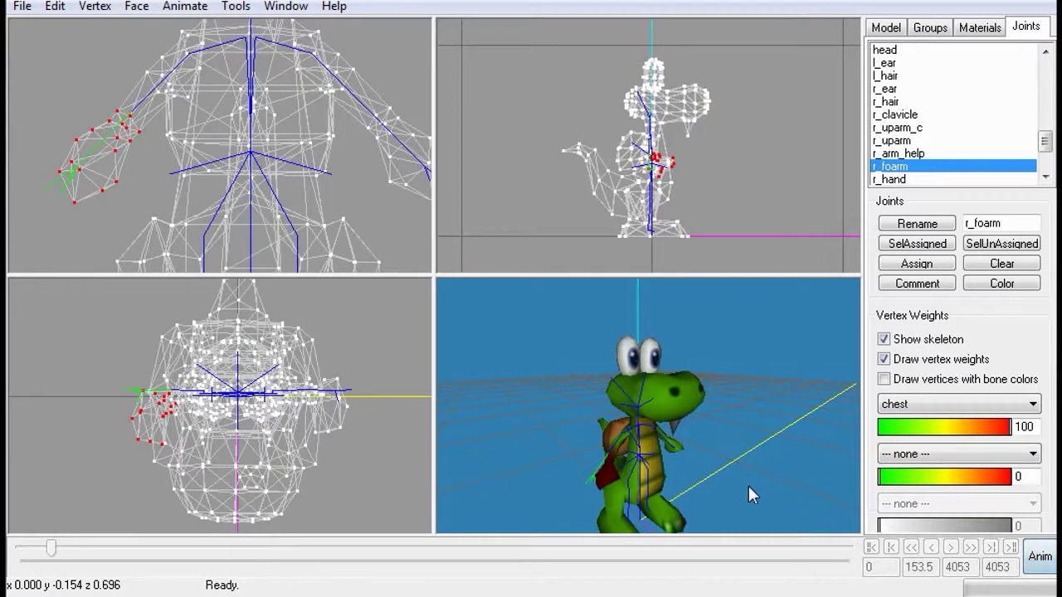
mouse_move(632, 482)
mouse_down()
mouse_move(694, 474)
mouse_move(629, 478)
mouse_up()
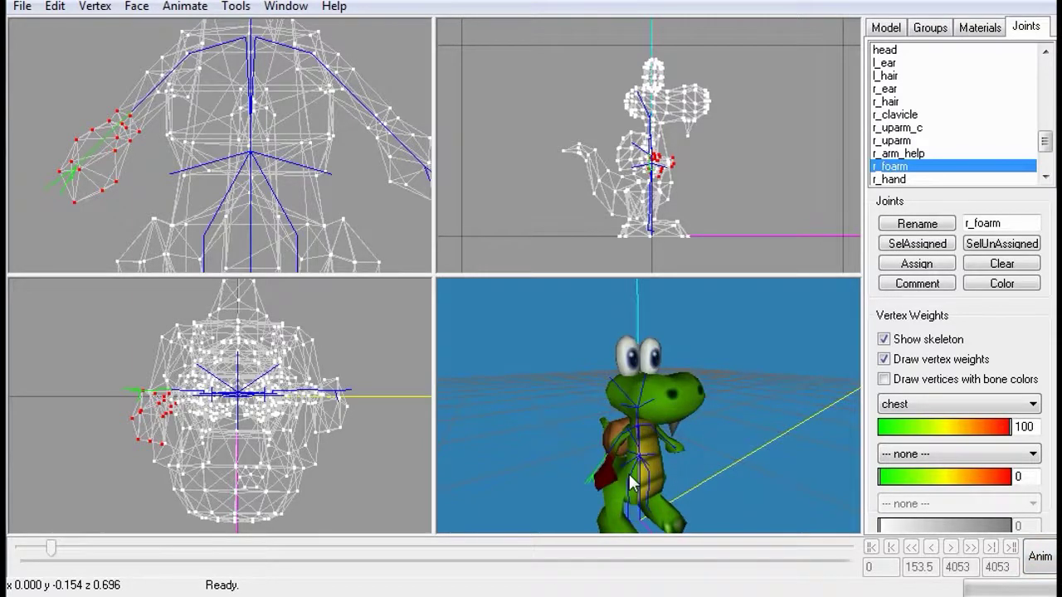
click(895, 28)
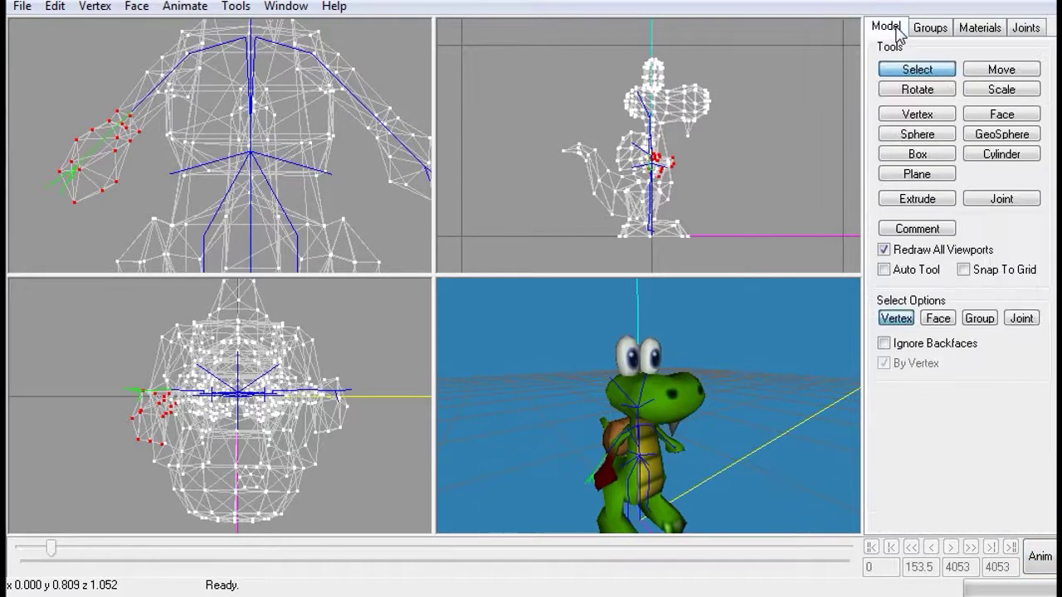
click(928, 94)
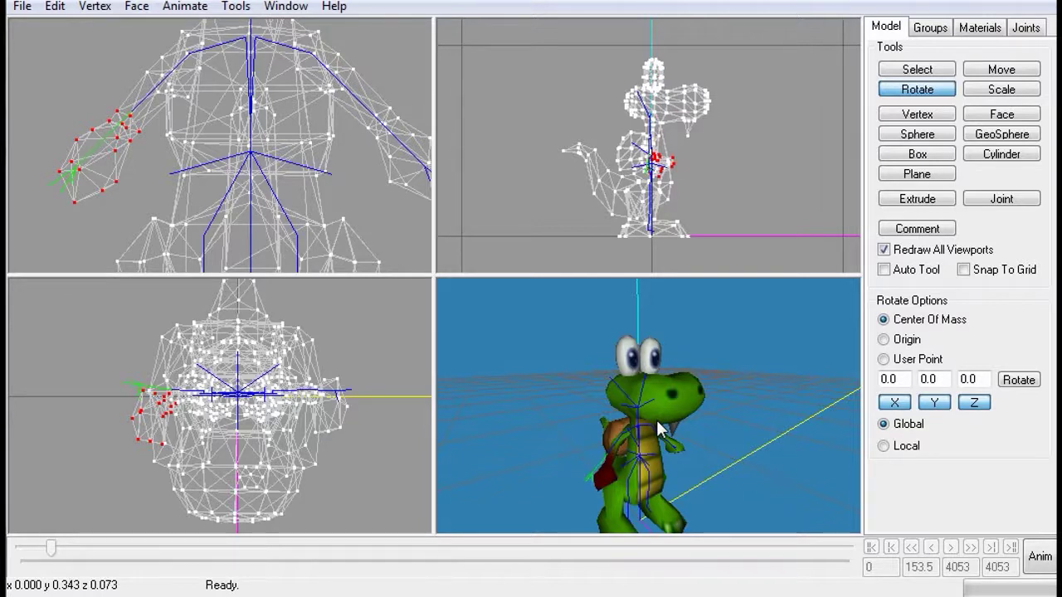
middle_drag(660, 428, 720, 430)
middle_drag(656, 473, 656, 471)
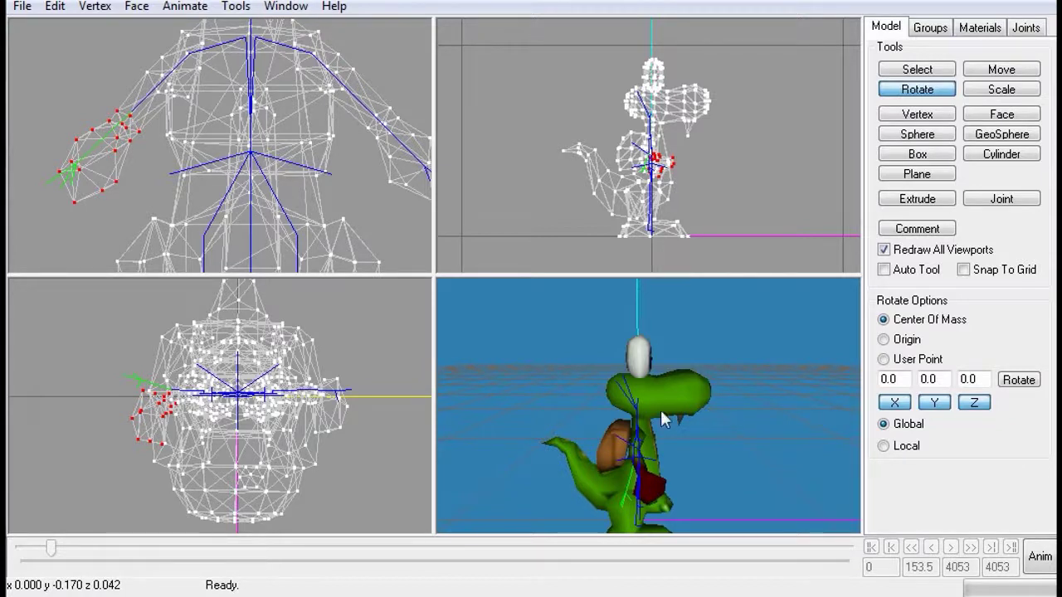
mouse_move(665, 419)
mouse_down()
mouse_move(662, 399)
mouse_move(664, 410)
mouse_up()
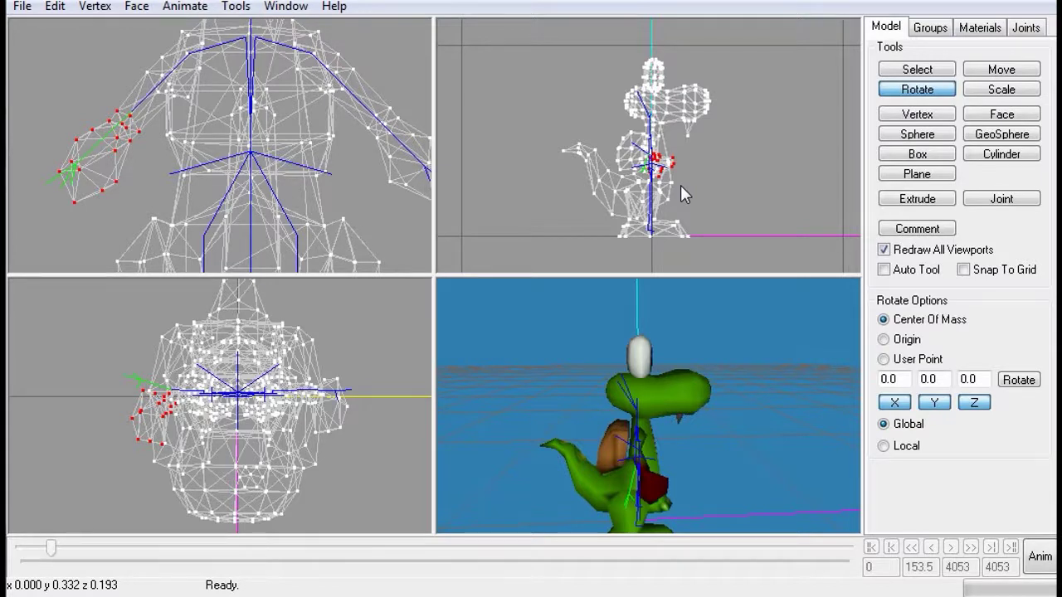
key(ctrl+z)
key(ctrl+z)
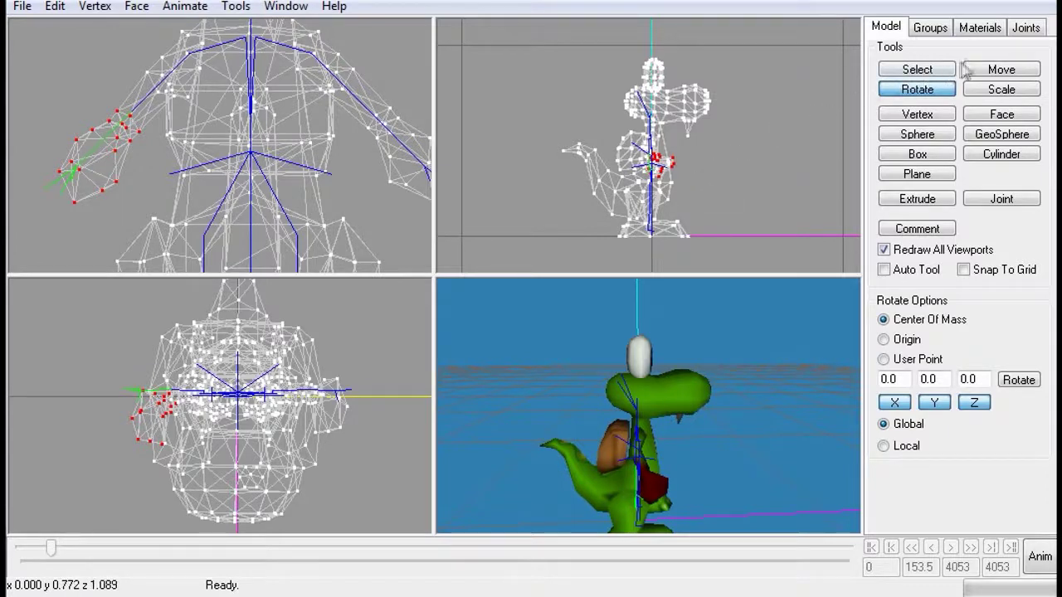
Deselect the r_foarm joint and reselect only the right forearm and hand vertices
click(1014, 31)
click(898, 167)
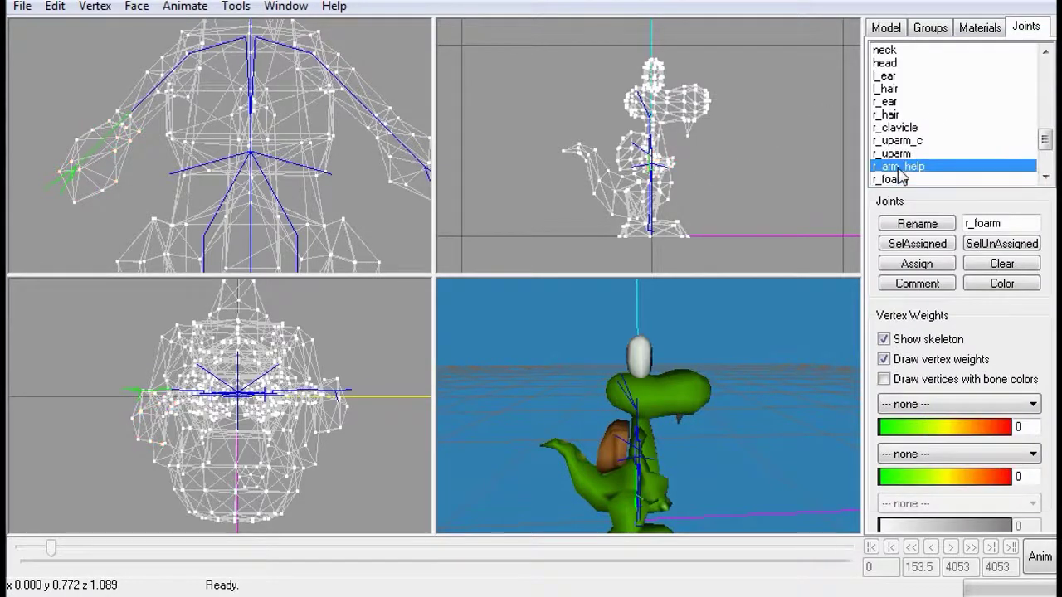
click(885, 28)
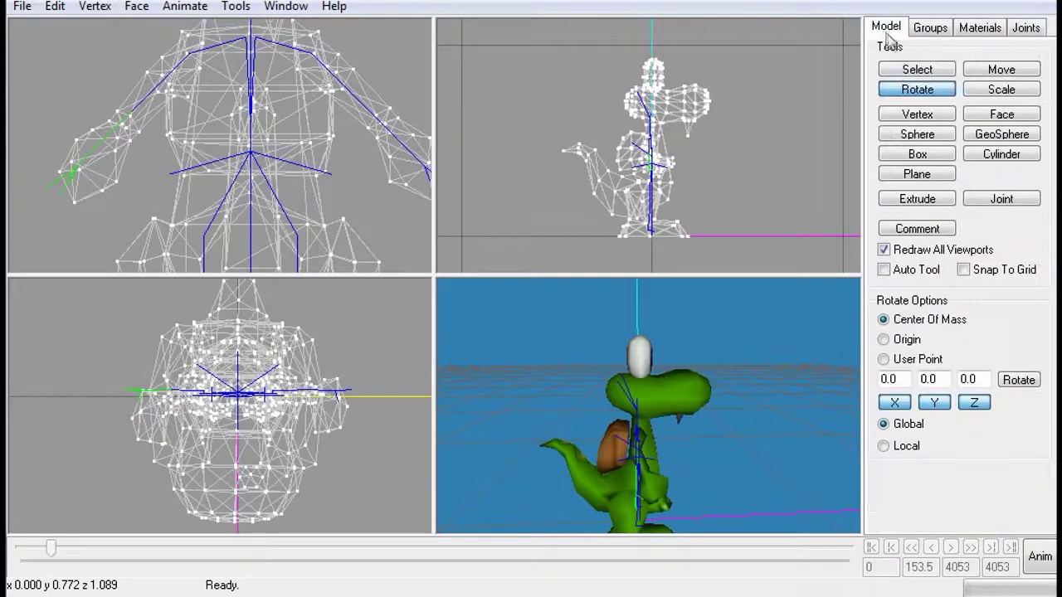
click(914, 70)
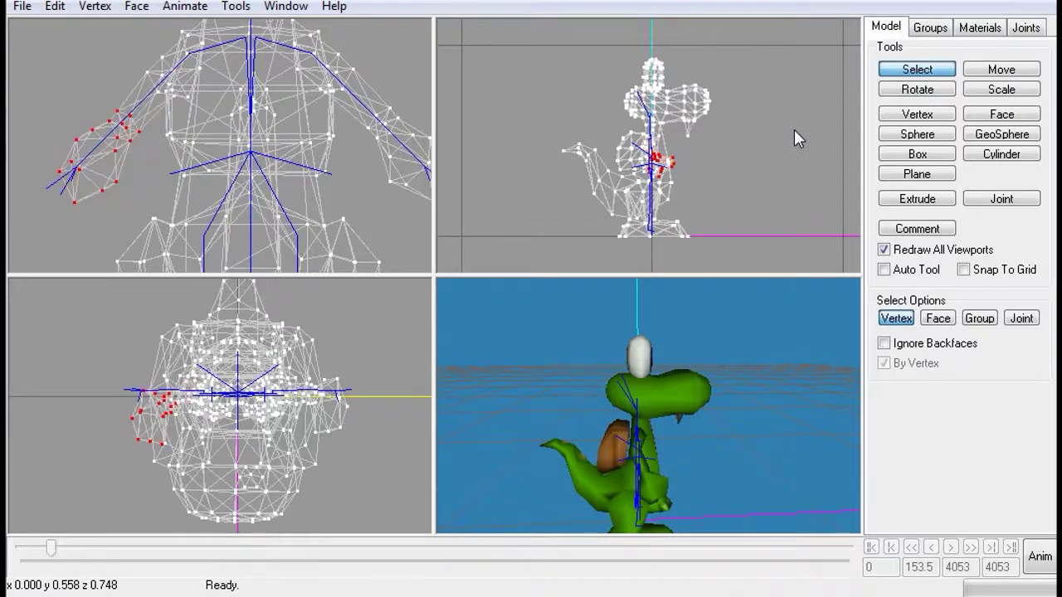
Rotate the selected forearm and hand vertices slightly in the side view and move them back onto the arm bones
click(911, 93)
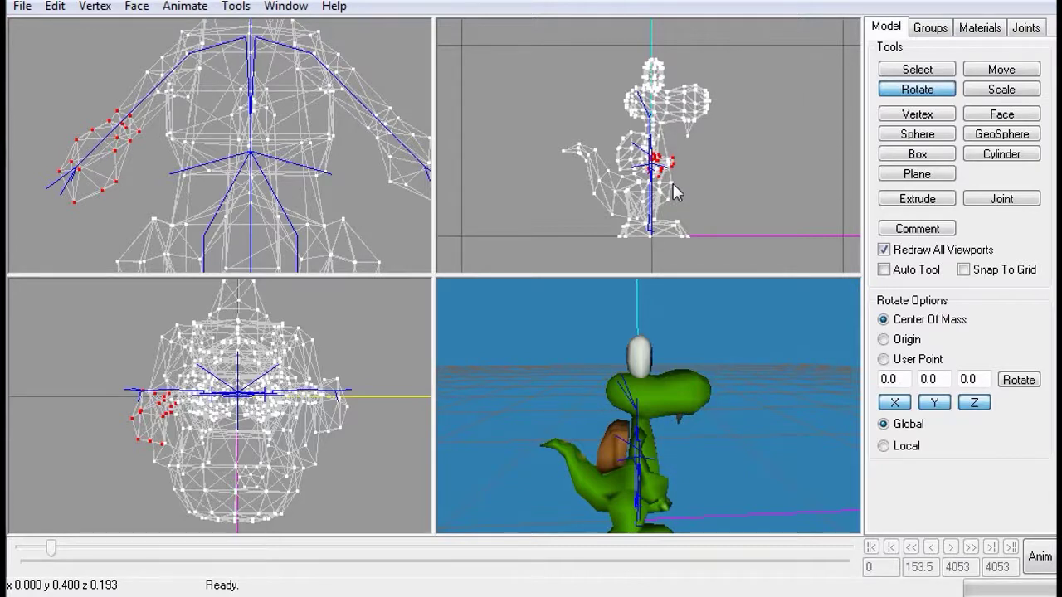
drag(672, 187, 666, 187)
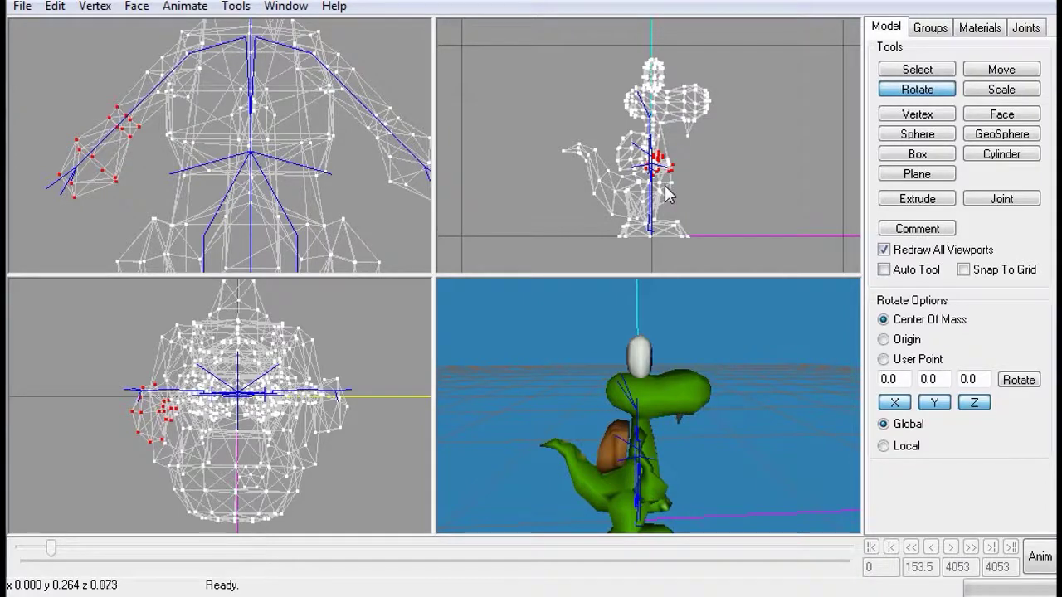
click(1023, 32)
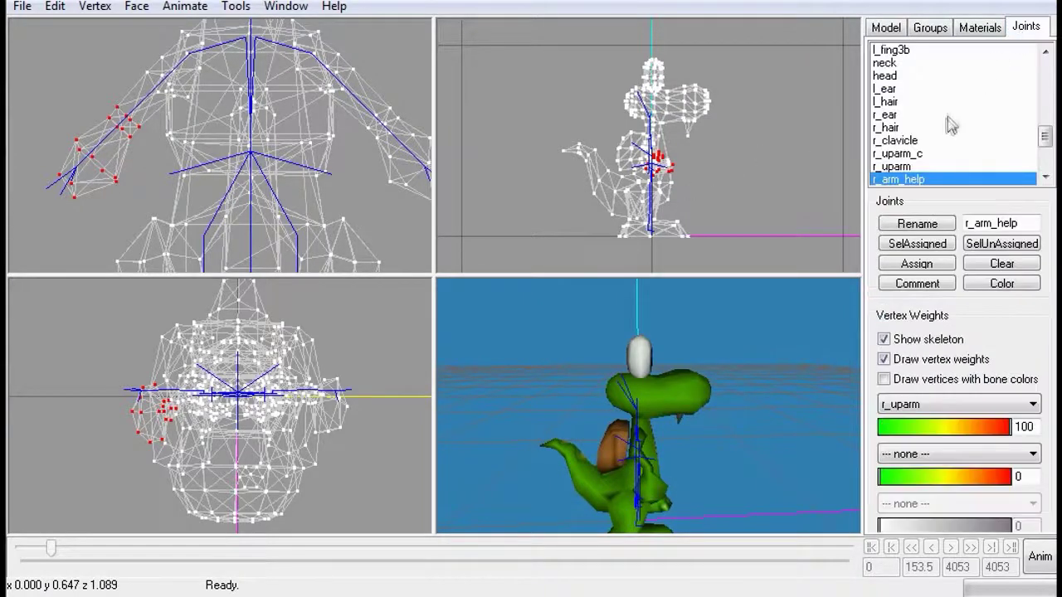
click(885, 33)
click(983, 73)
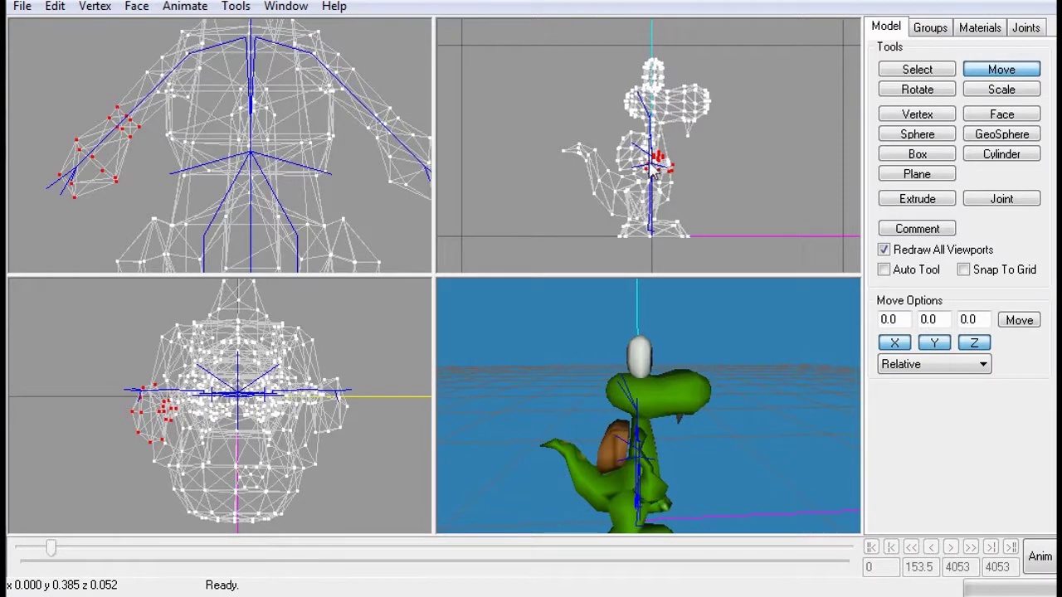
drag(653, 169, 655, 170)
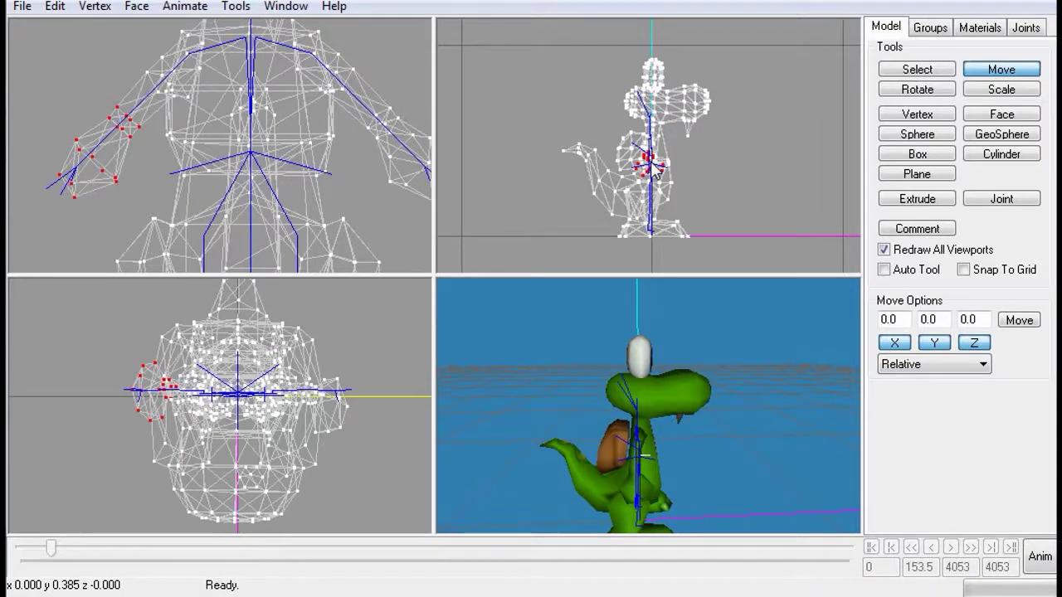
drag(734, 461, 688, 462)
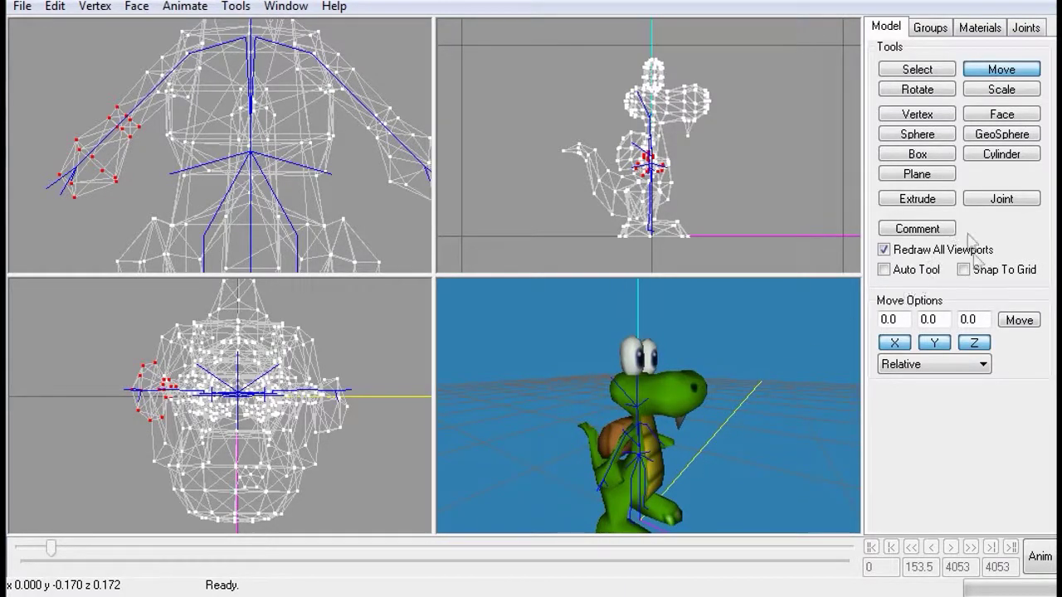
Assign the repositioned right forearm and hand vertices to the r_foarm joint
click(1025, 28)
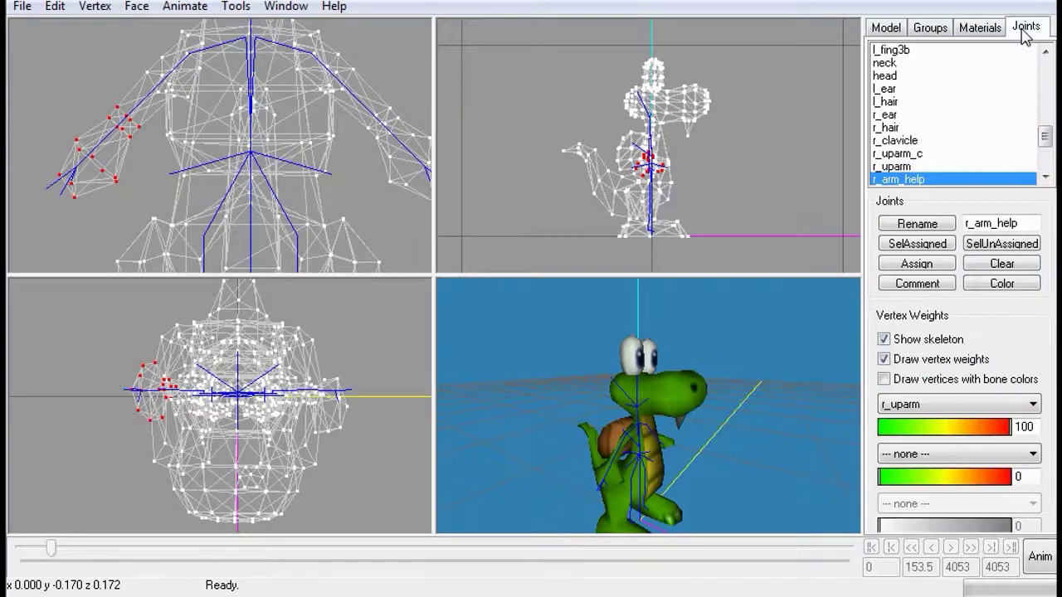
click(1044, 176)
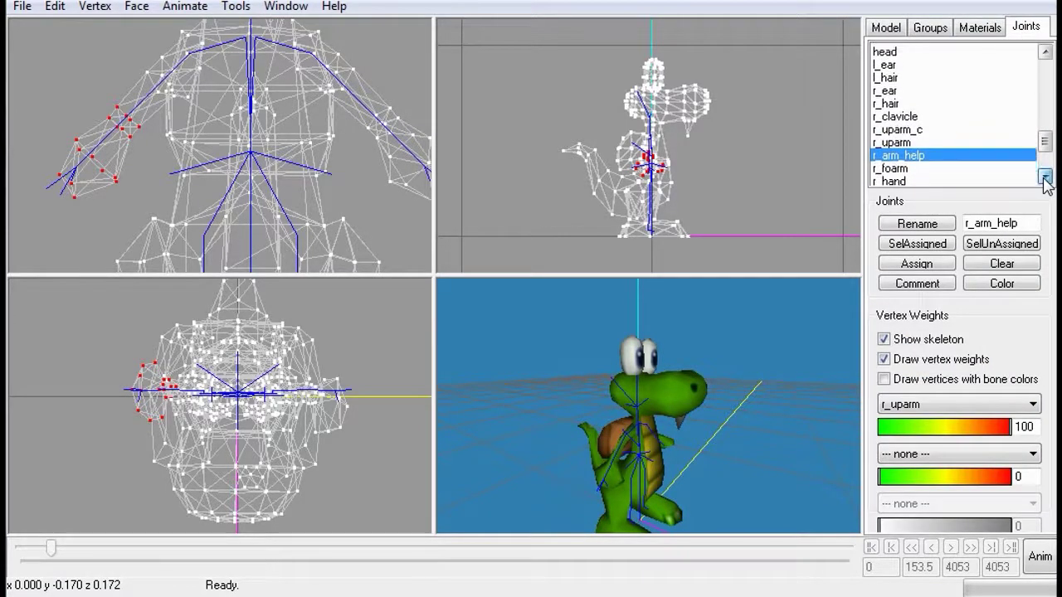
click(895, 154)
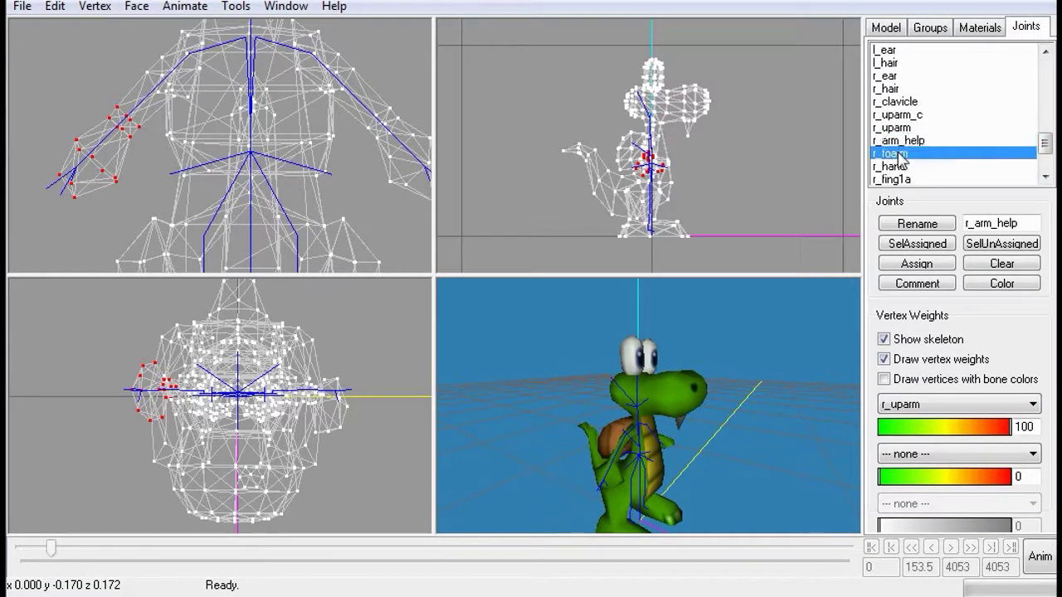
click(921, 265)
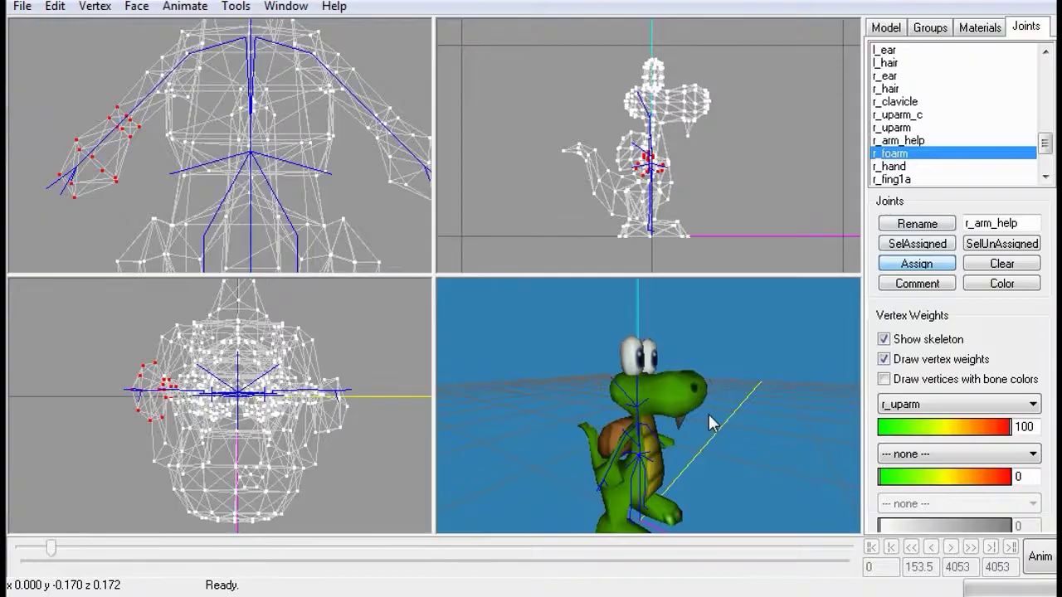
Play the animation again, check the realigned right forearm from the side, back and front, and leave animation mode
drag(744, 412, 711, 423)
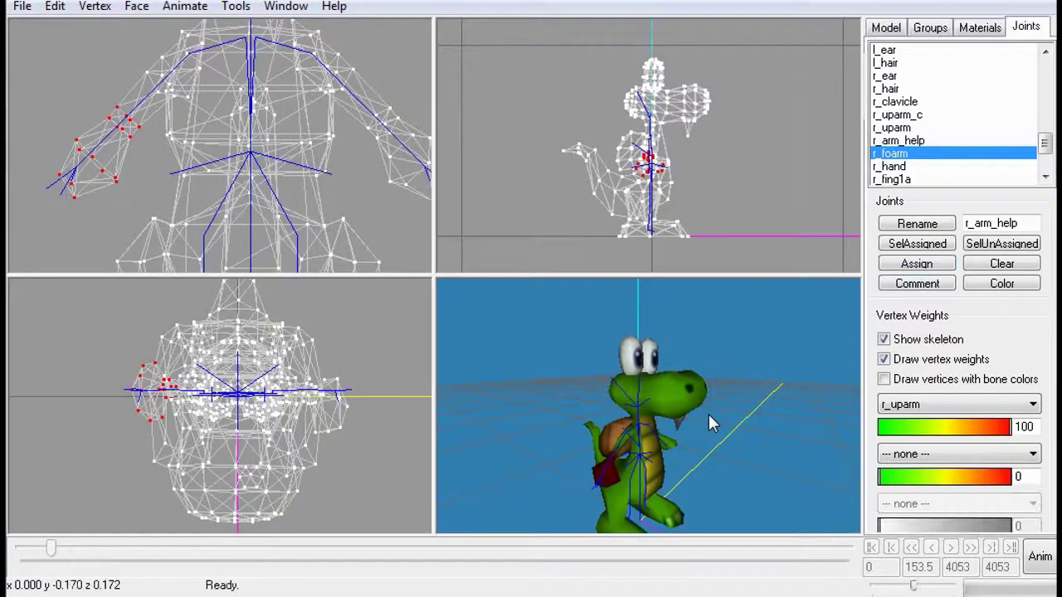
click(1040, 556)
drag(813, 510, 718, 472)
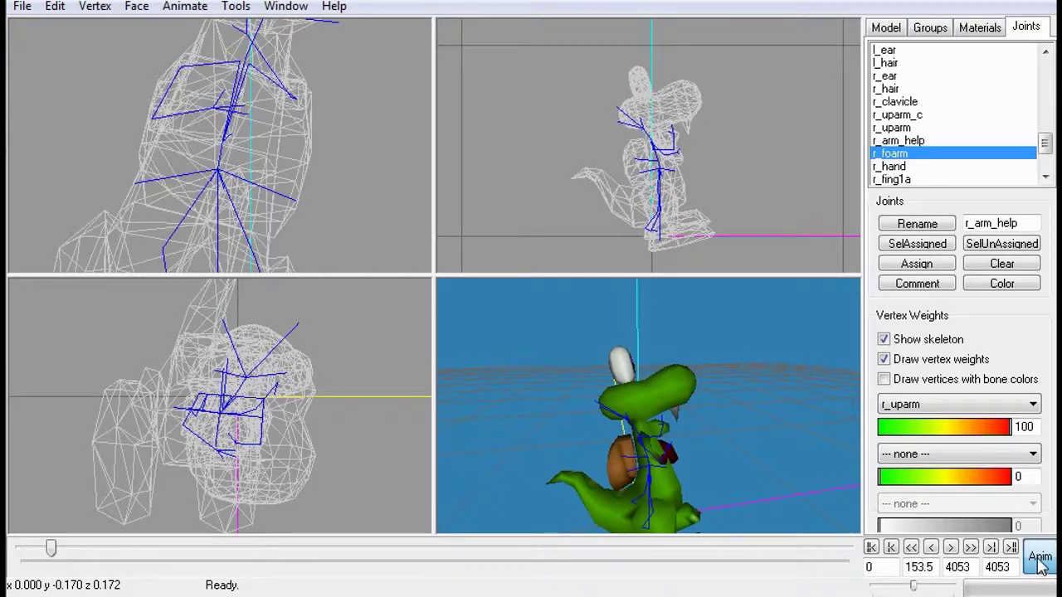
click(950, 547)
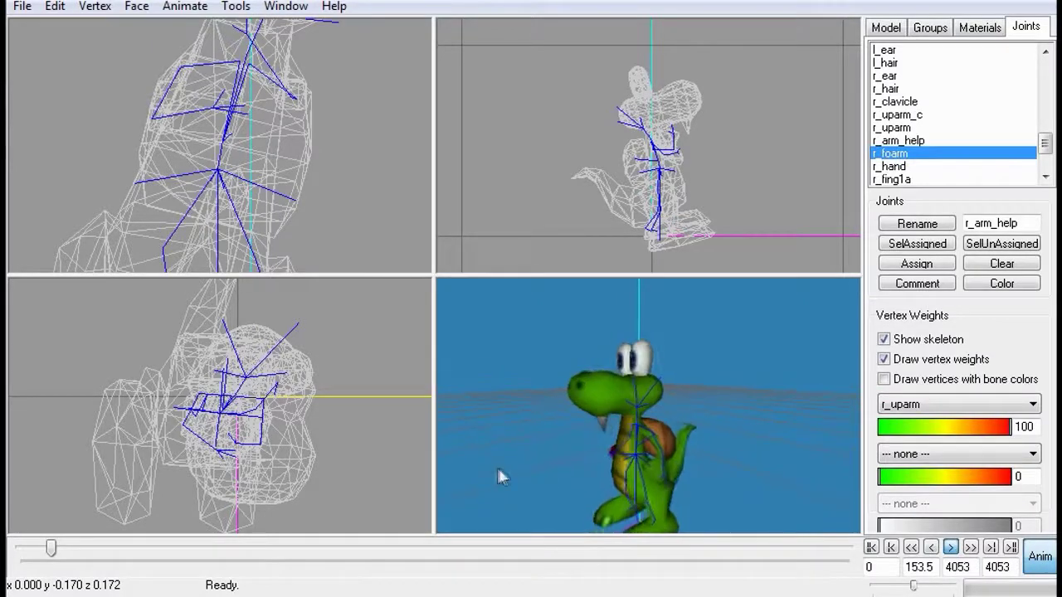
drag(487, 467, 626, 475)
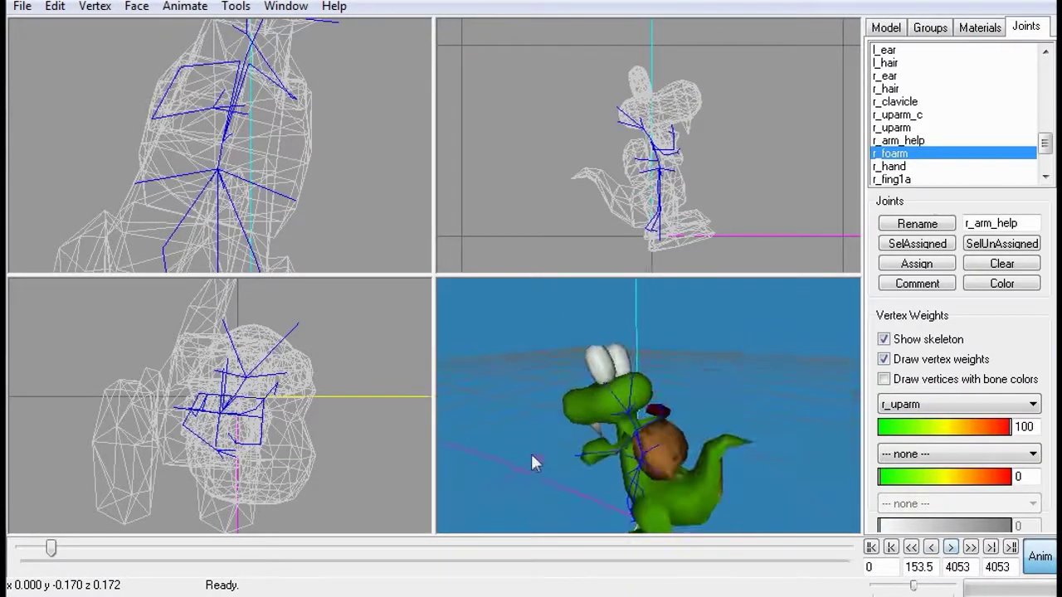
drag(499, 470, 663, 456)
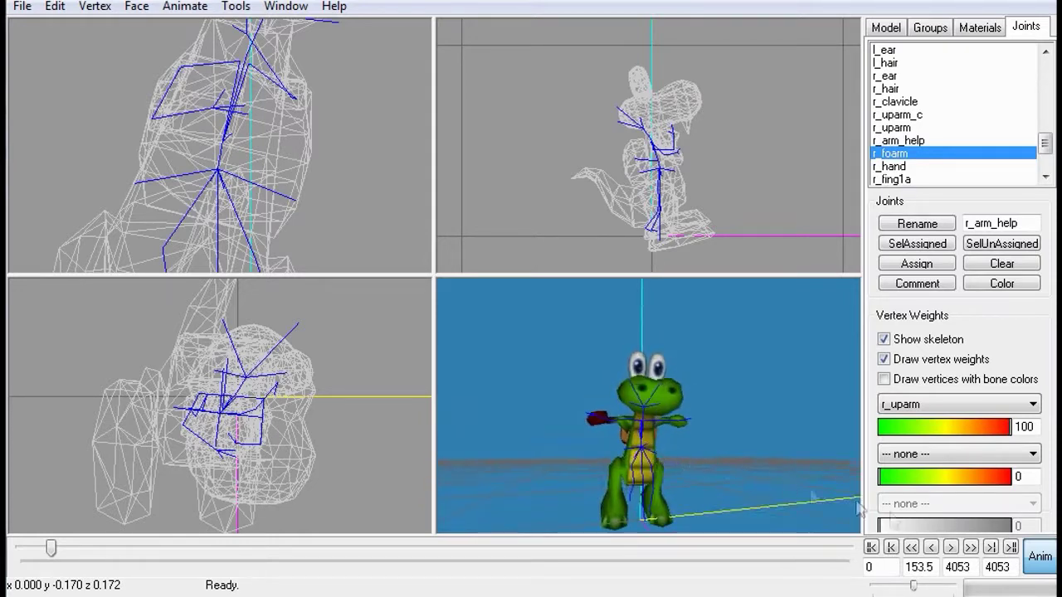
click(1038, 558)
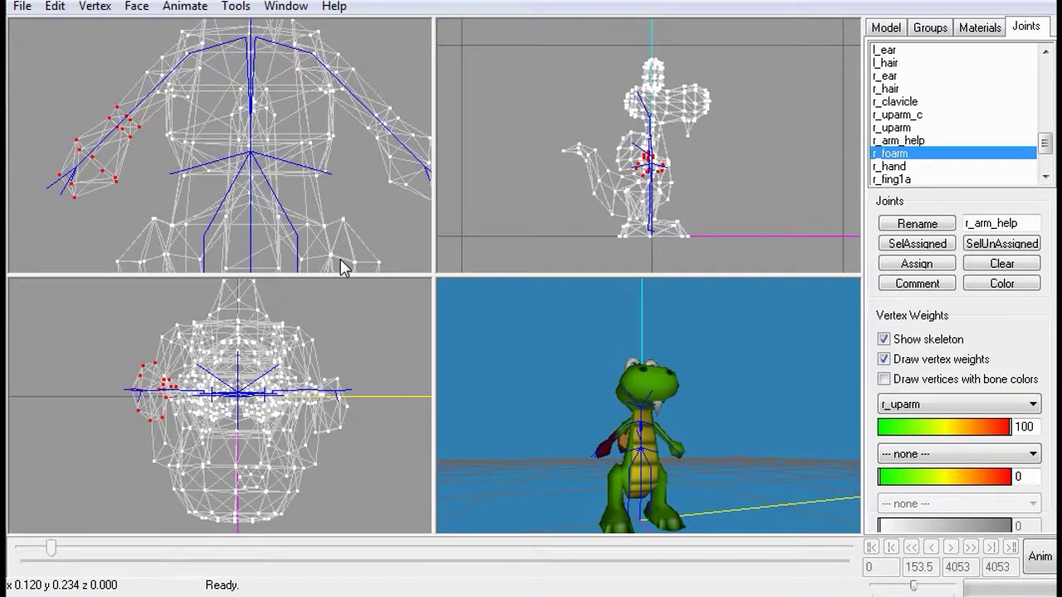
Select the faces attached to the vertices between the right elbow and upper arm to examine how they connect
click(886, 27)
click(924, 27)
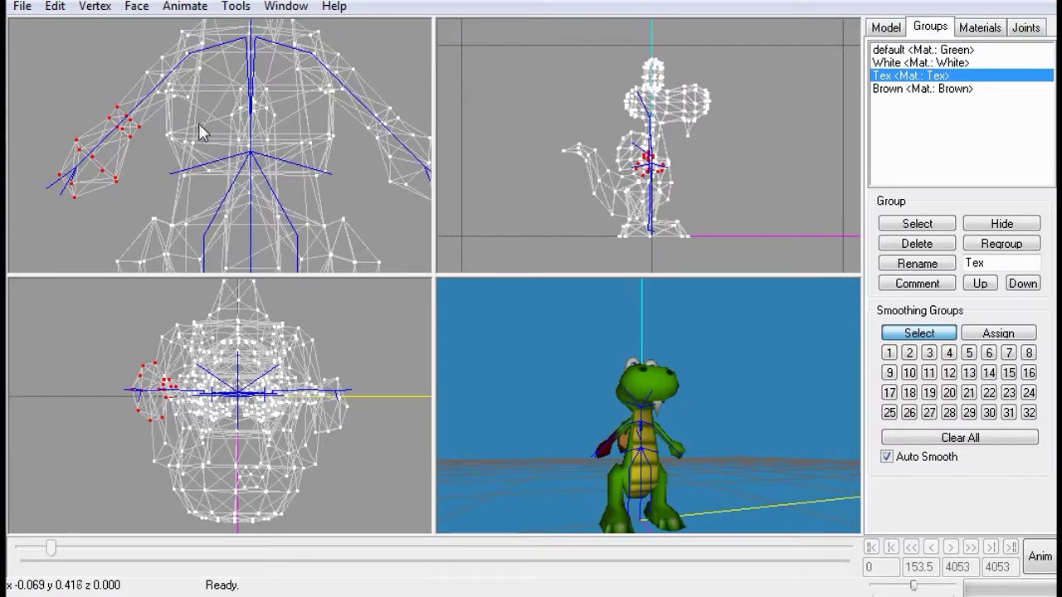
click(885, 30)
click(912, 73)
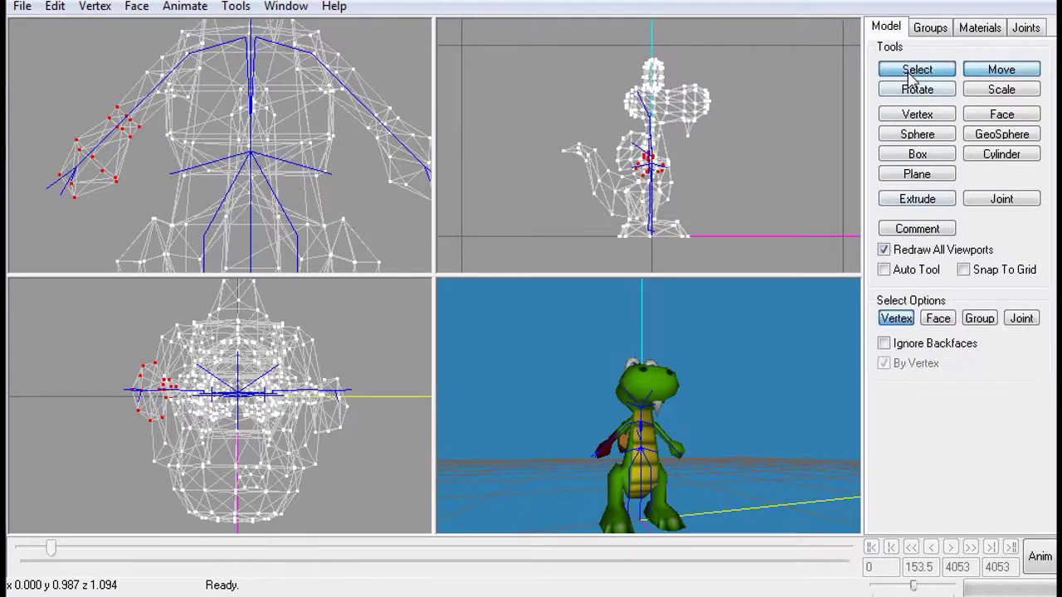
click(937, 319)
mouse_move(670, 428)
mouse_down()
mouse_move(664, 438)
mouse_move(667, 420)
mouse_up()
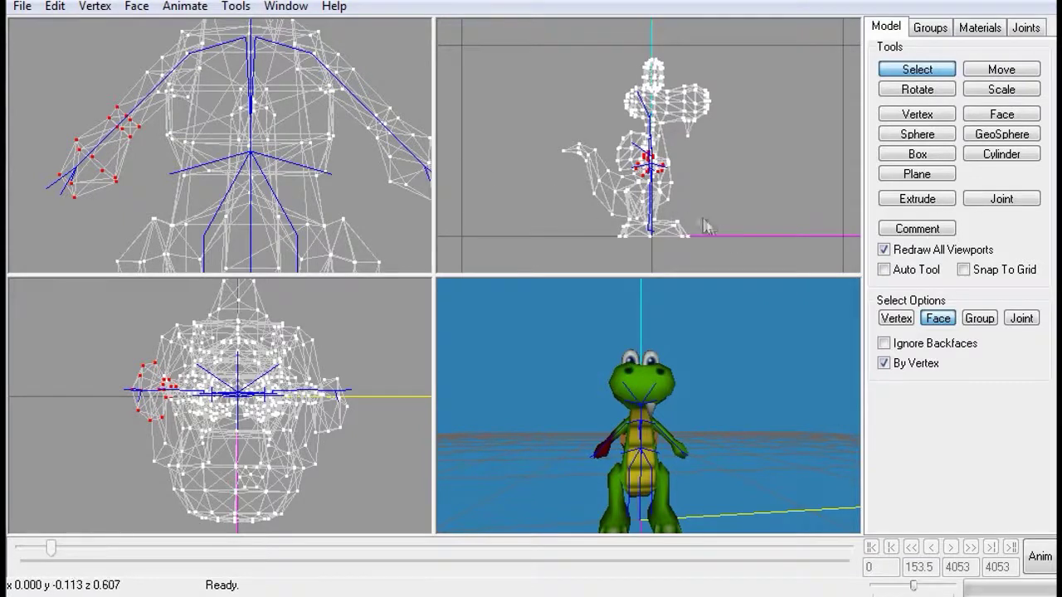
click(146, 126)
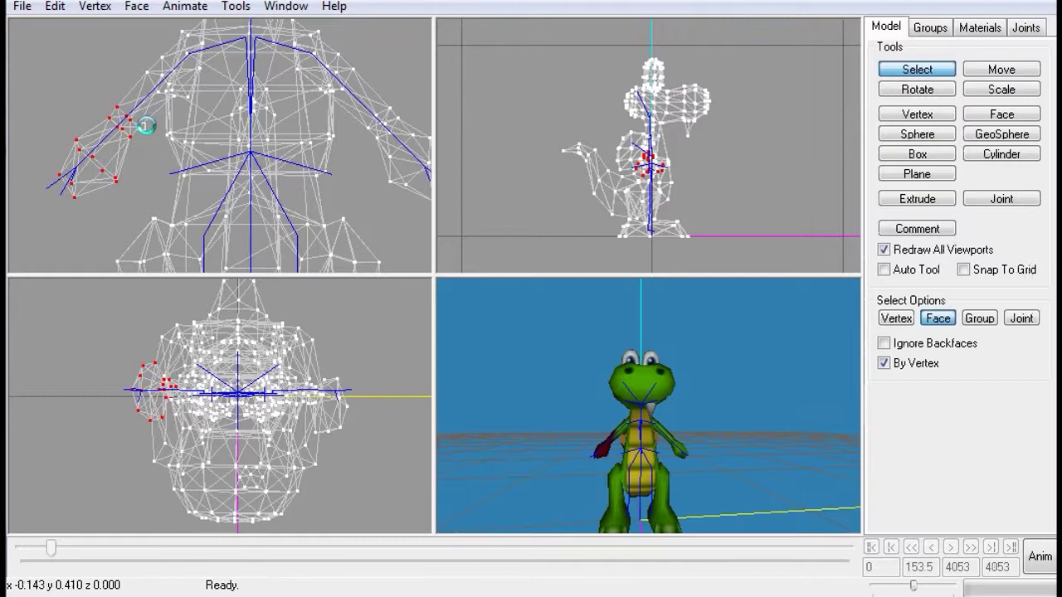
click(147, 125)
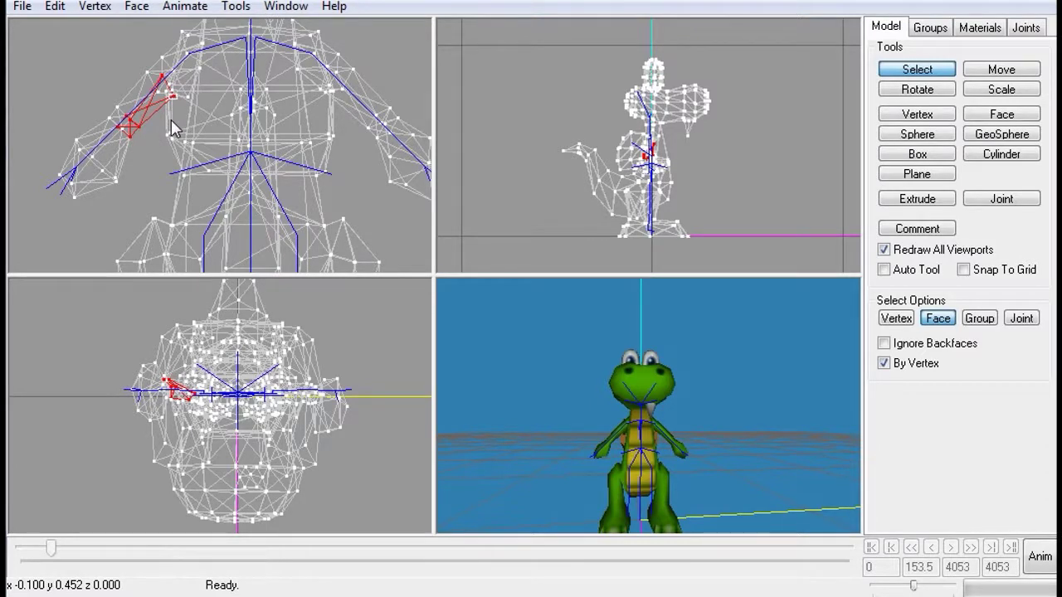
Select the single vertex beside the right armpit and move it slightly up toward the upper arm in the front view
click(894, 317)
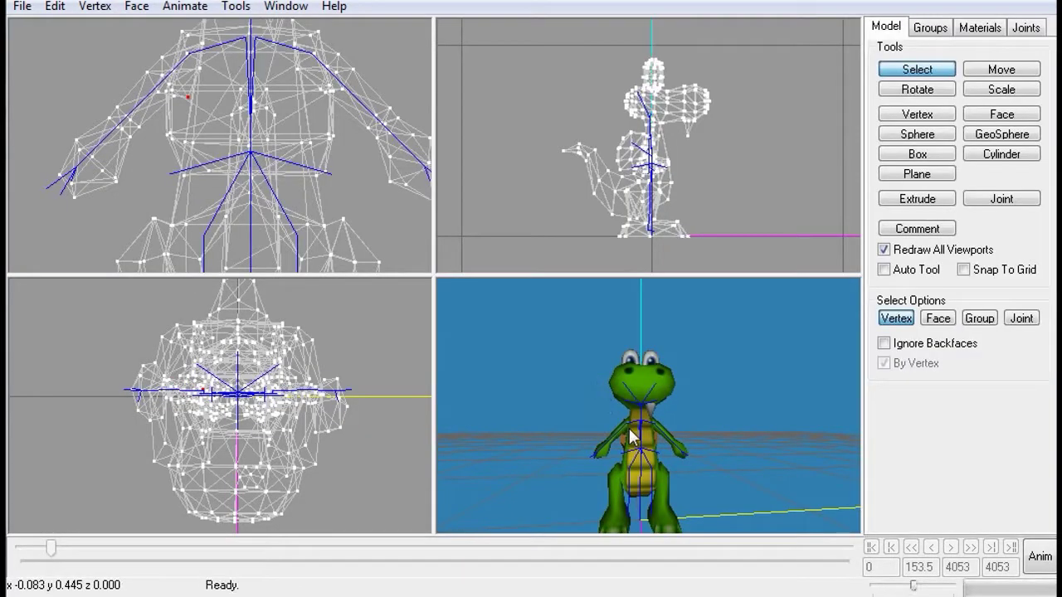
mouse_move(632, 437)
mouse_down()
mouse_move(647, 427)
mouse_move(638, 340)
mouse_move(622, 452)
mouse_move(626, 441)
mouse_move(614, 441)
mouse_up()
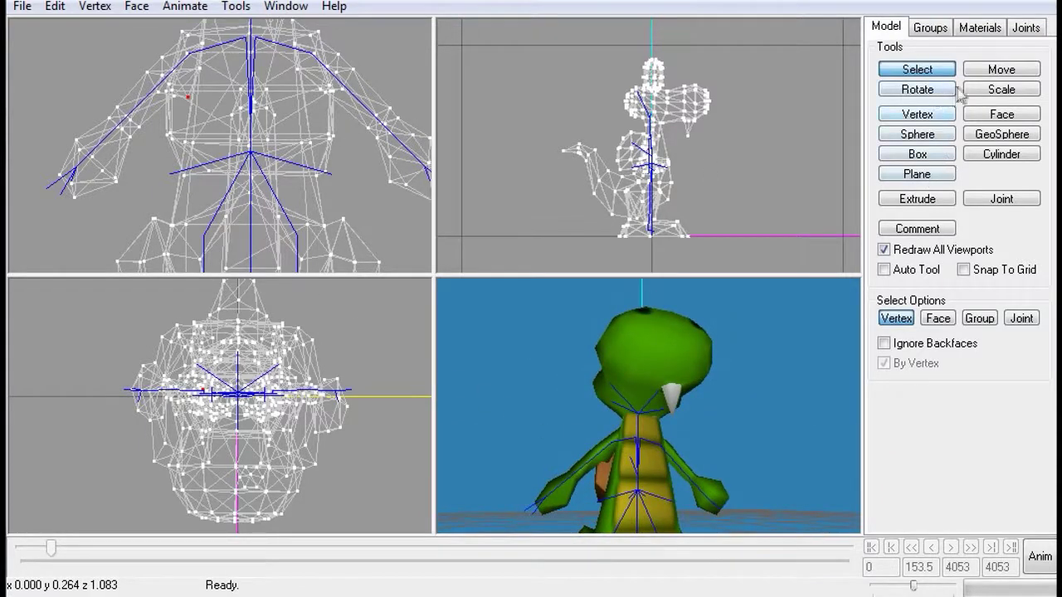
click(977, 78)
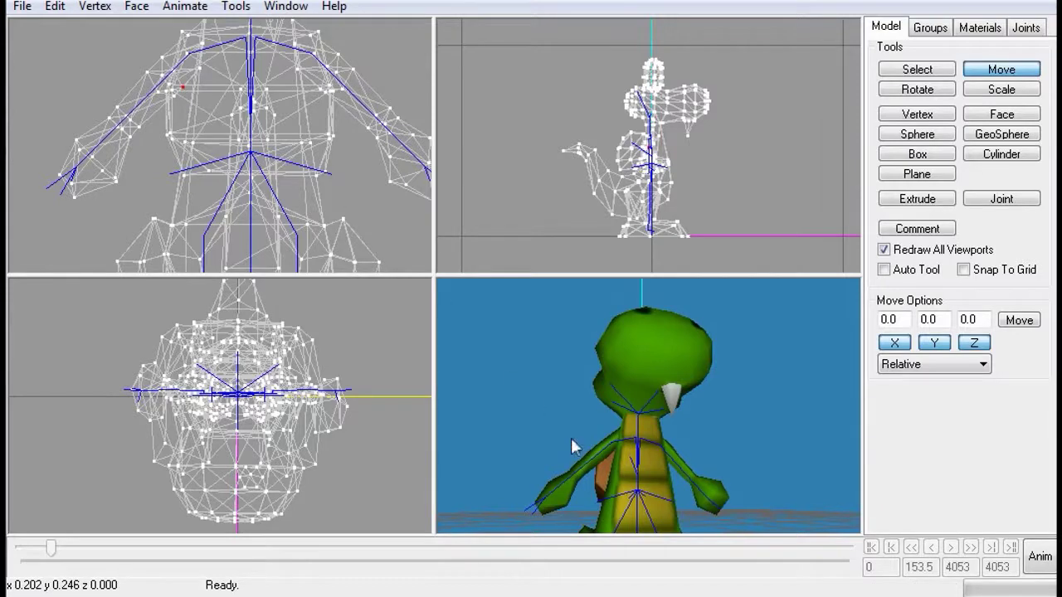
scroll(571, 446, up, 5)
scroll(561, 464, down, 2)
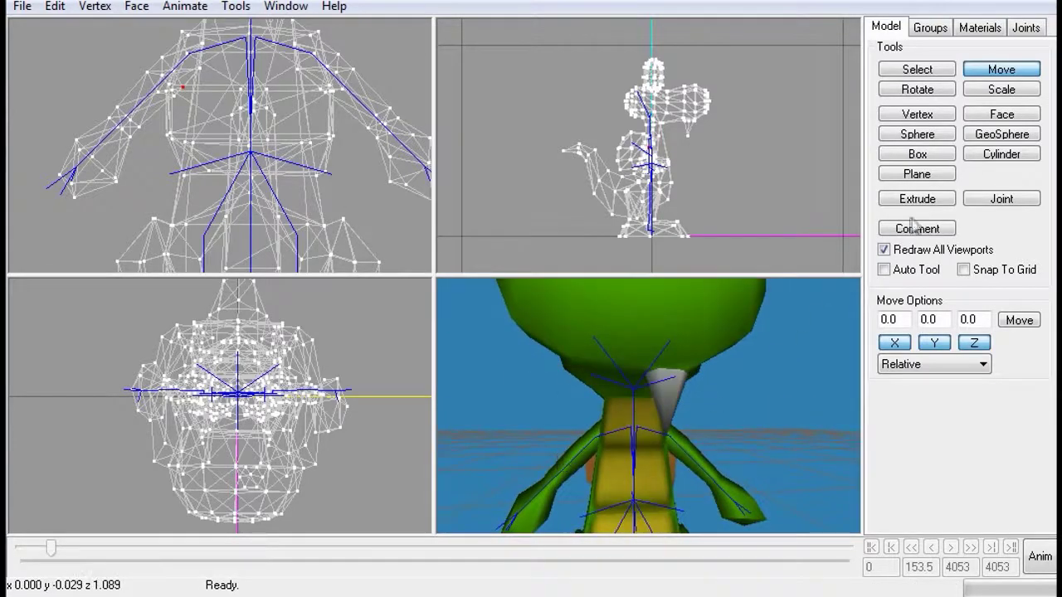
Assign the moved armpit vertex to the r_uparm joint and check the right upper arm
click(1015, 32)
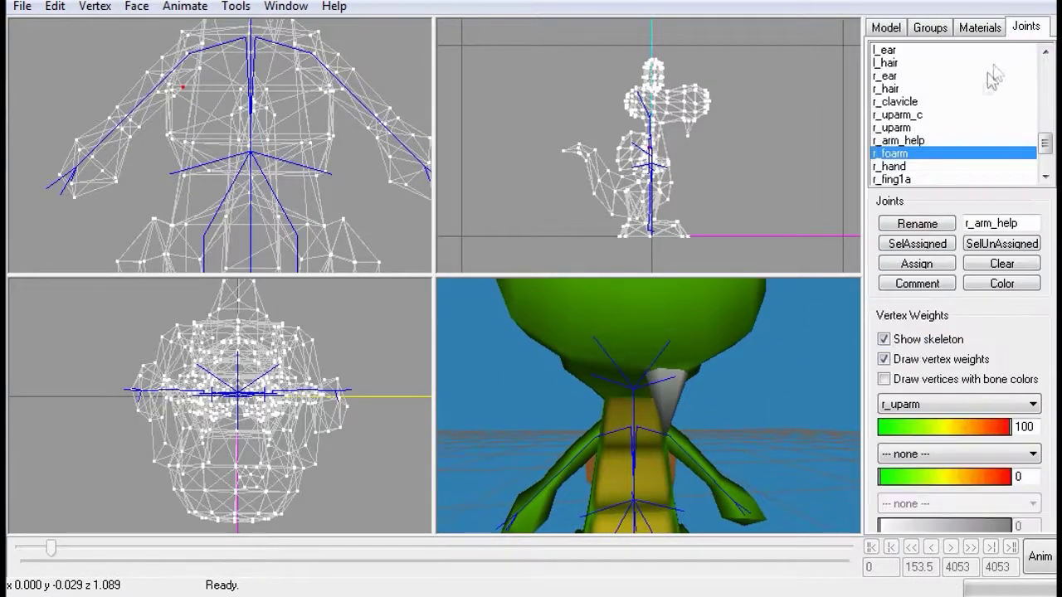
click(916, 130)
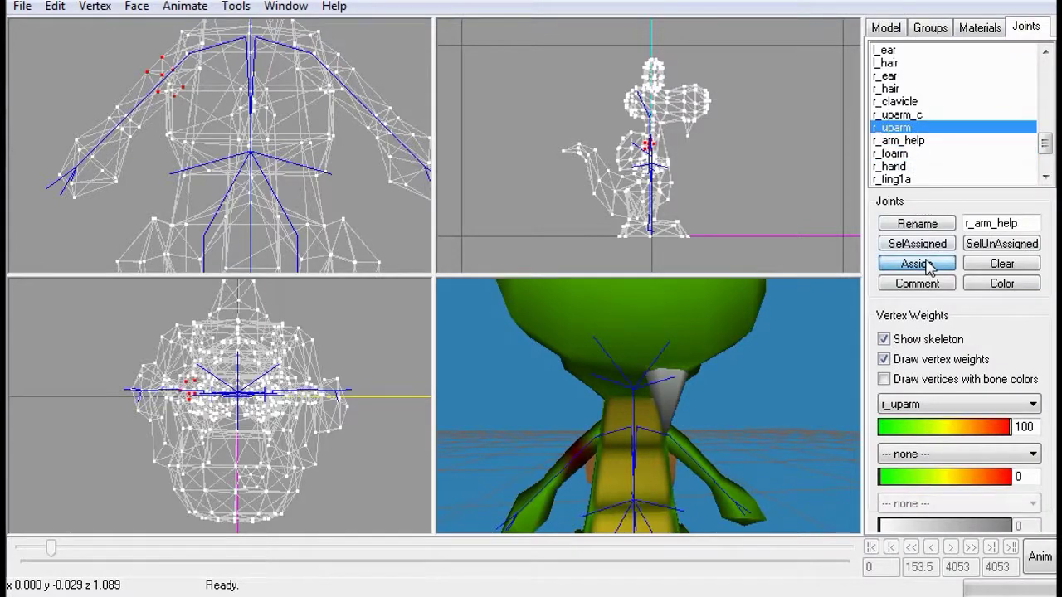
click(927, 267)
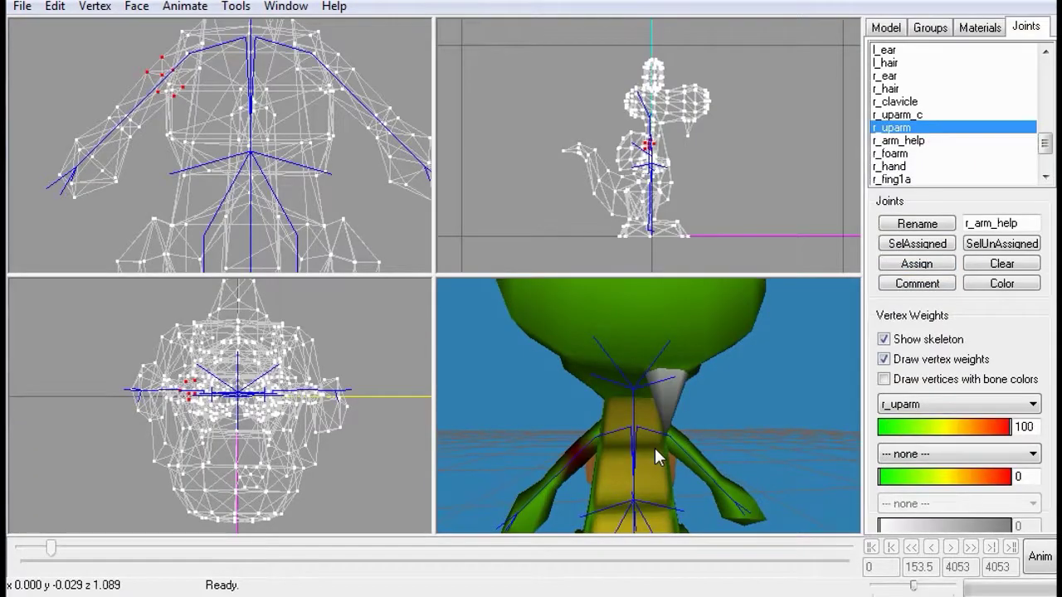
drag(724, 467, 640, 463)
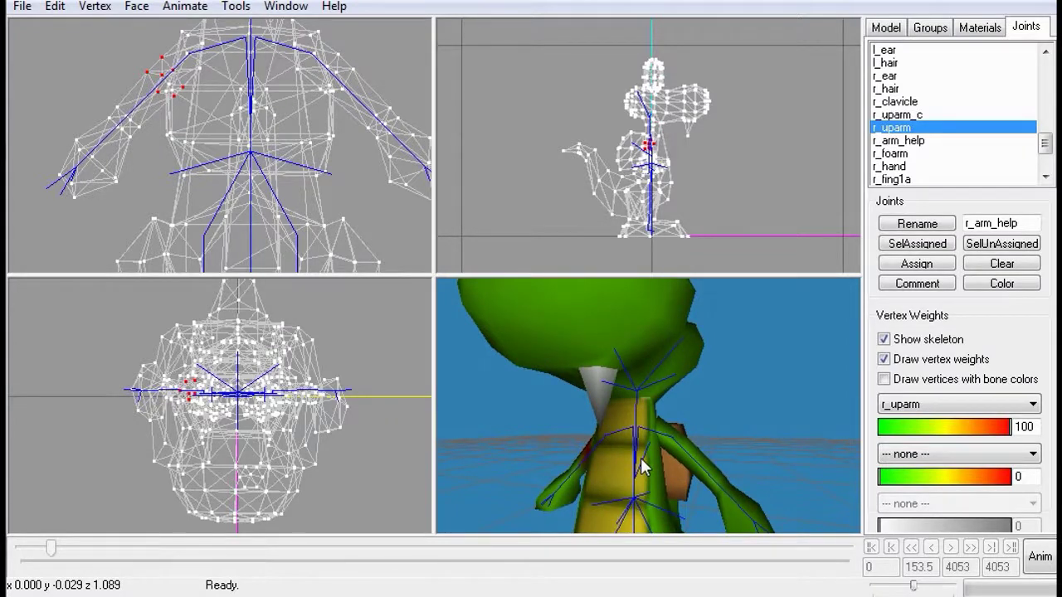
click(886, 264)
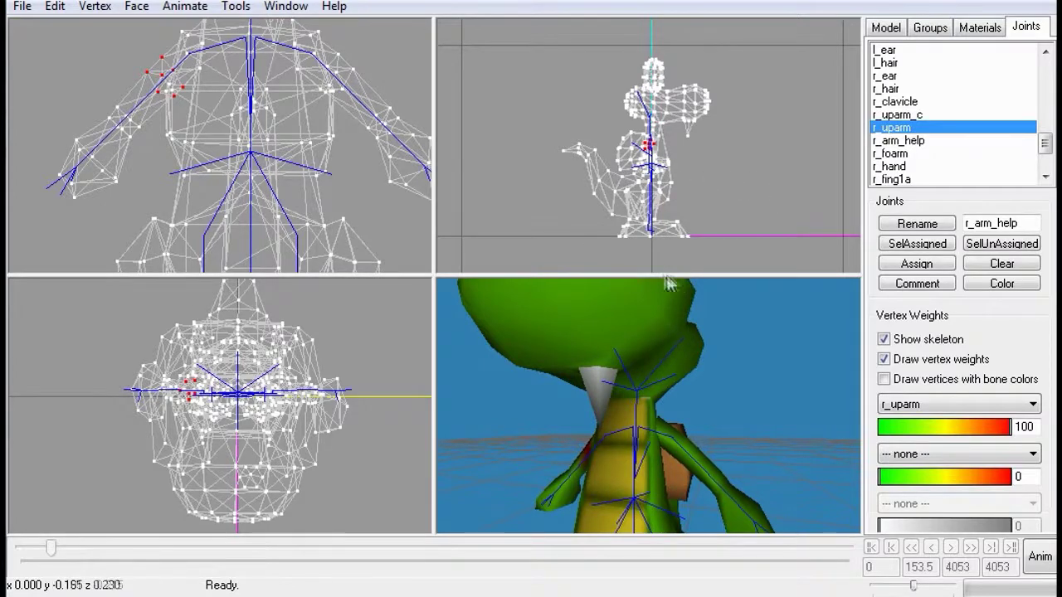
Choose the r_hand joint and select the crocodile's head vertices, including the eyes and tooth, in the side view
click(899, 166)
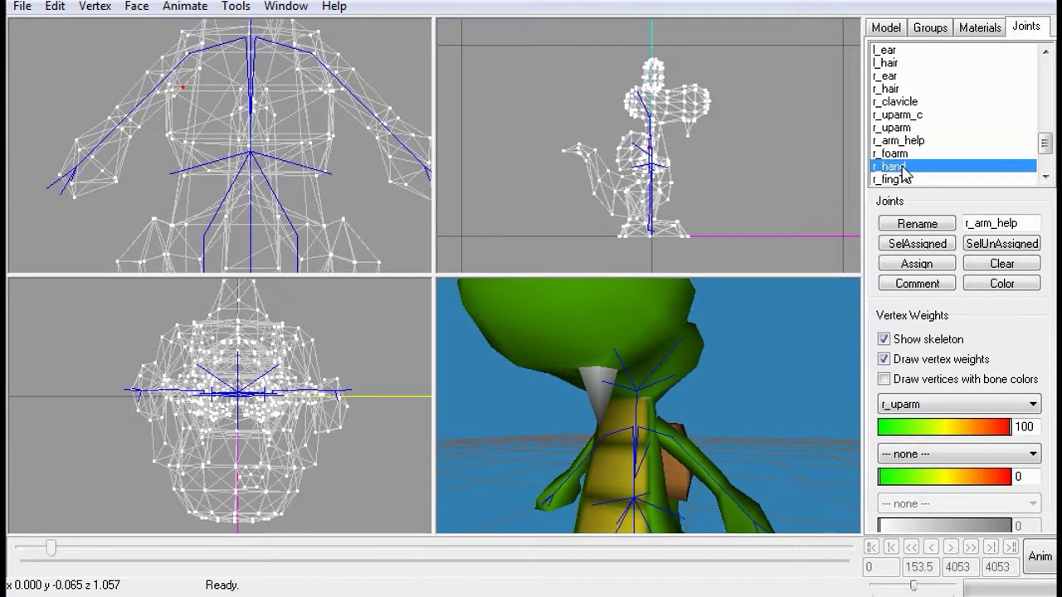
middle_drag(390, 81, 378, 158)
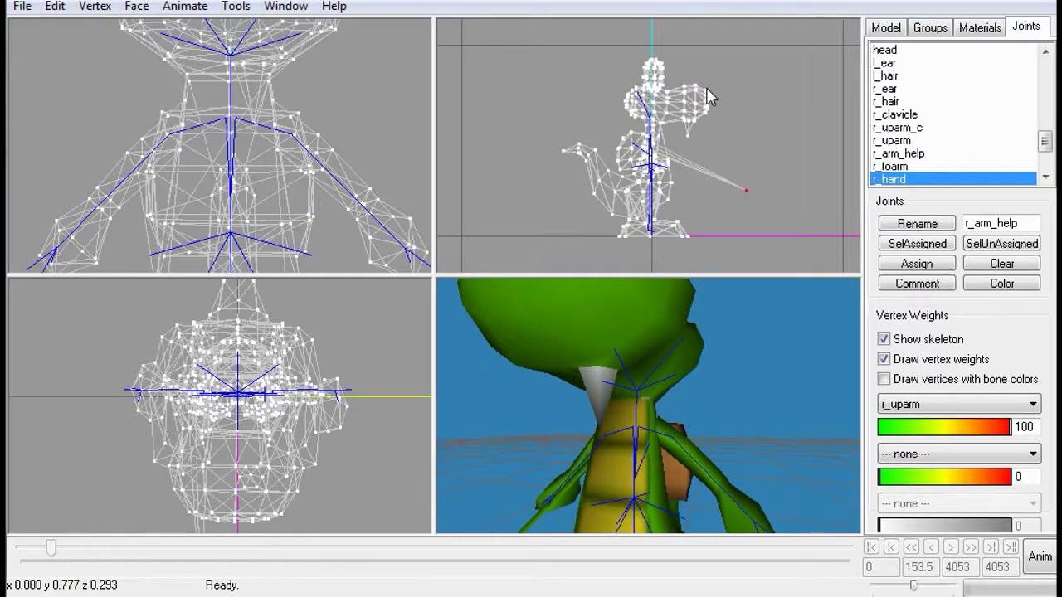
click(886, 27)
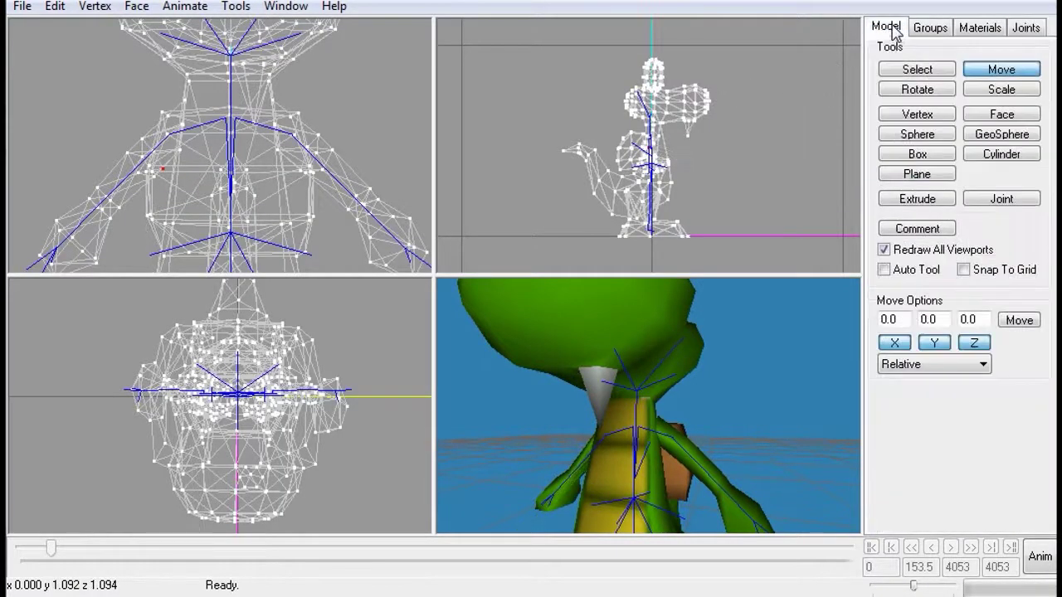
click(912, 70)
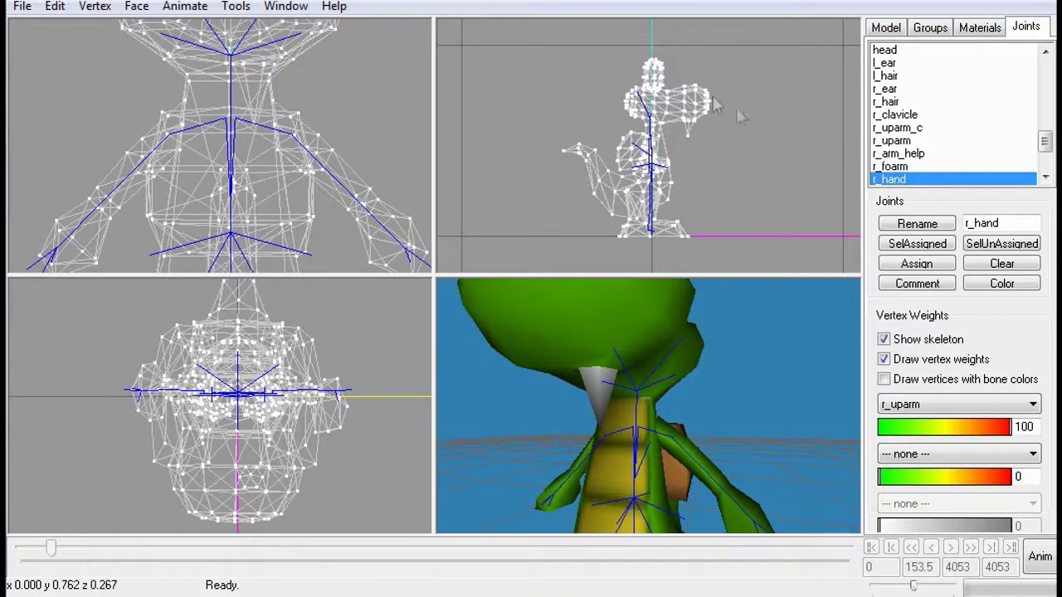
drag(605, 39, 727, 121)
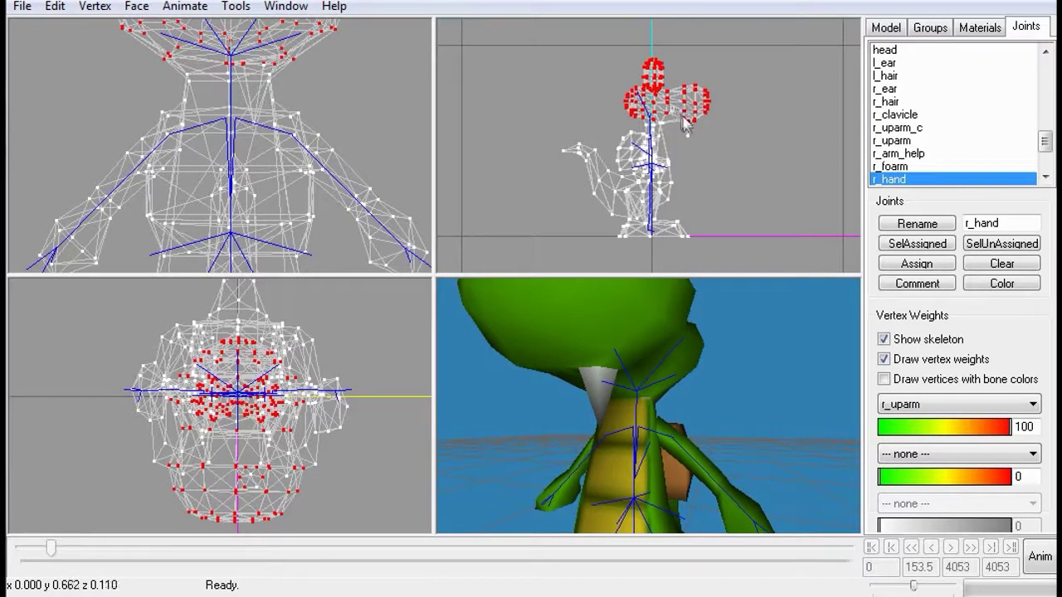
drag(670, 106, 704, 143)
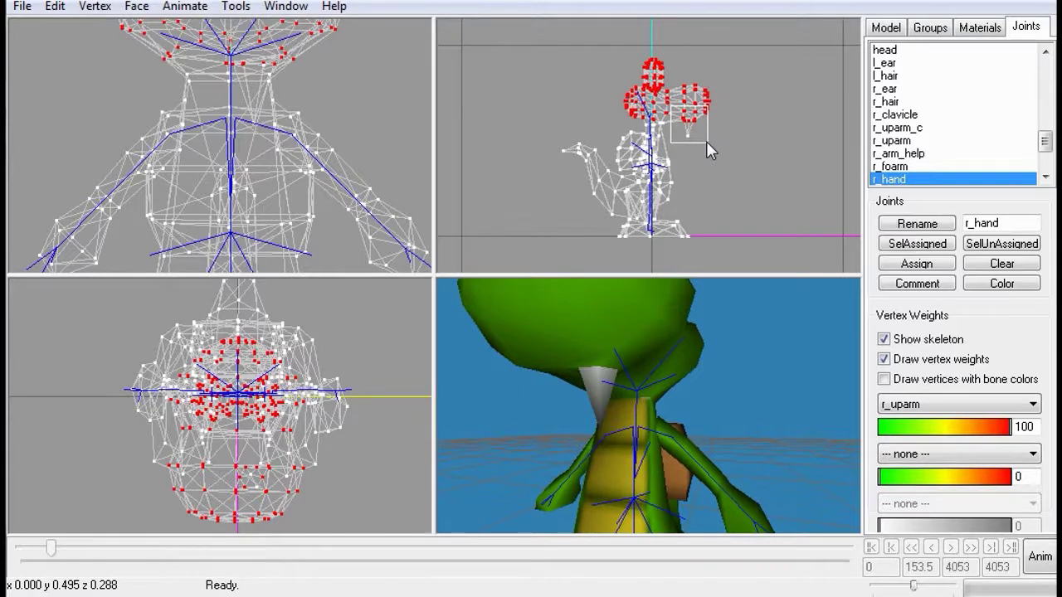
drag(707, 143, 705, 141)
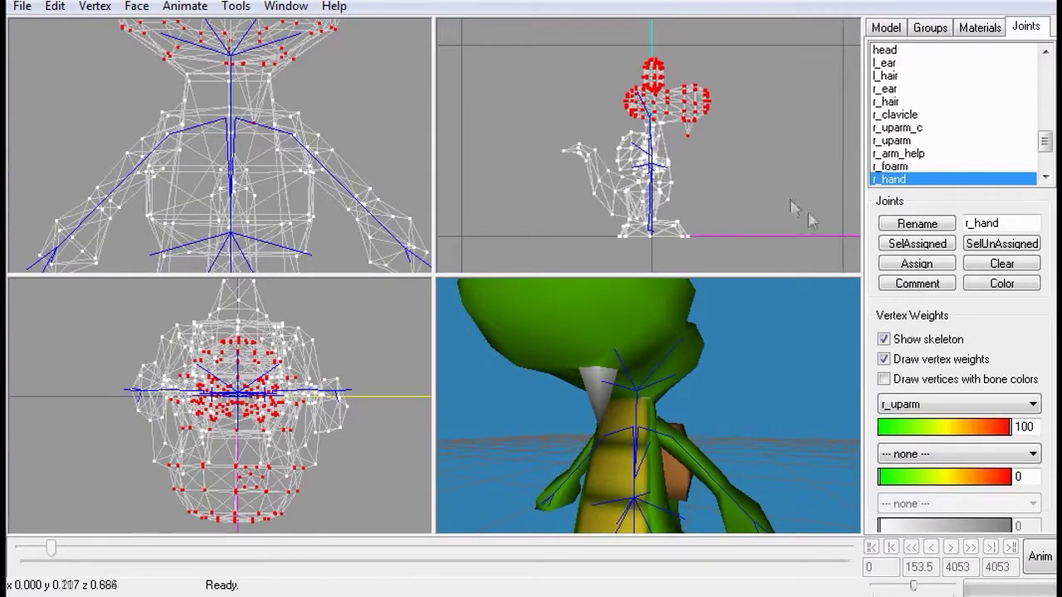
Assign the selected head vertices to the r_hand joint
click(916, 264)
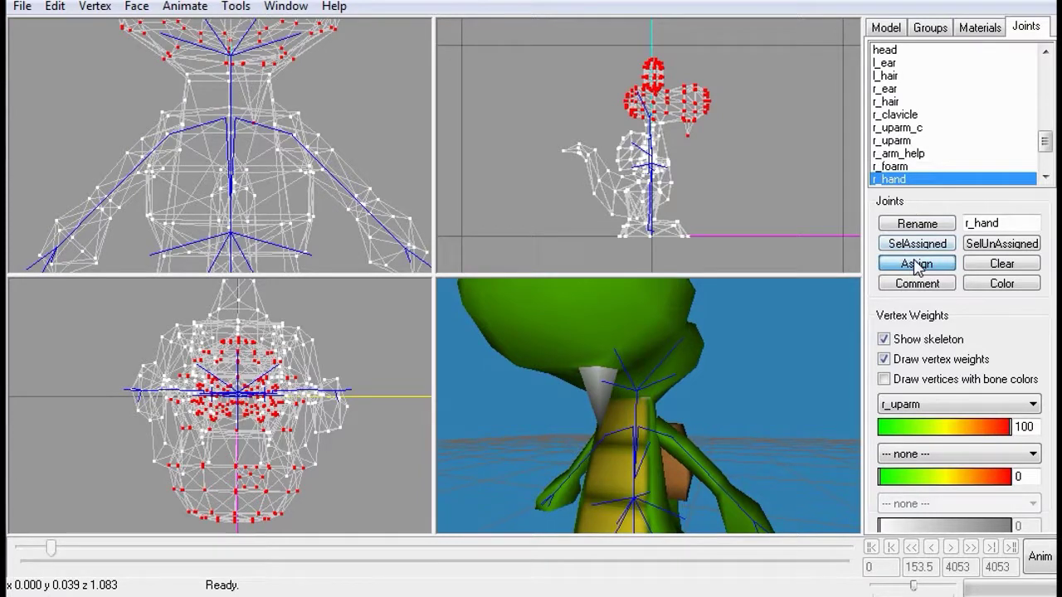
click(916, 264)
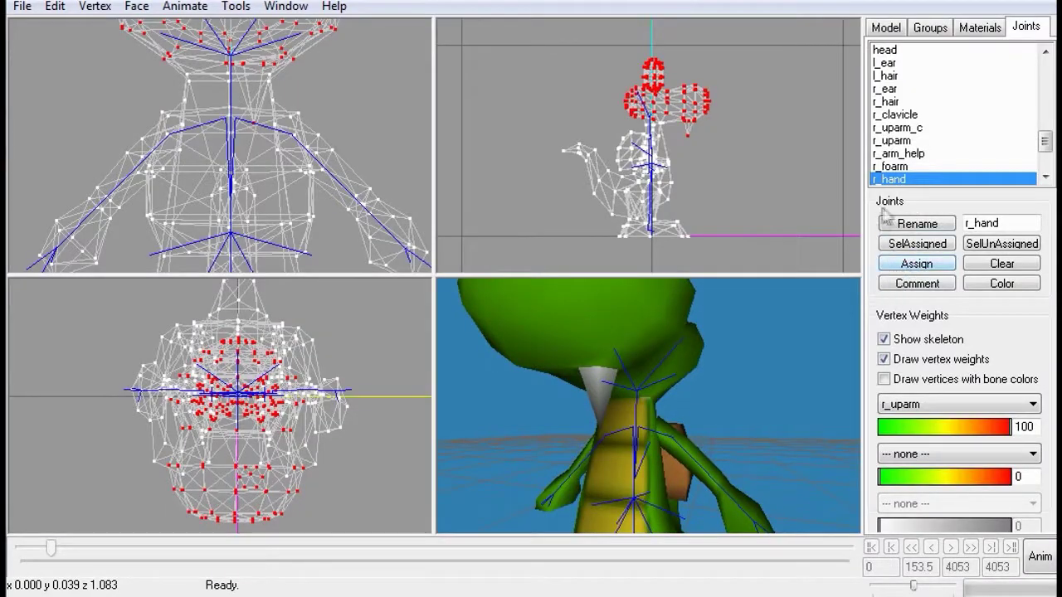
drag(659, 374, 609, 397)
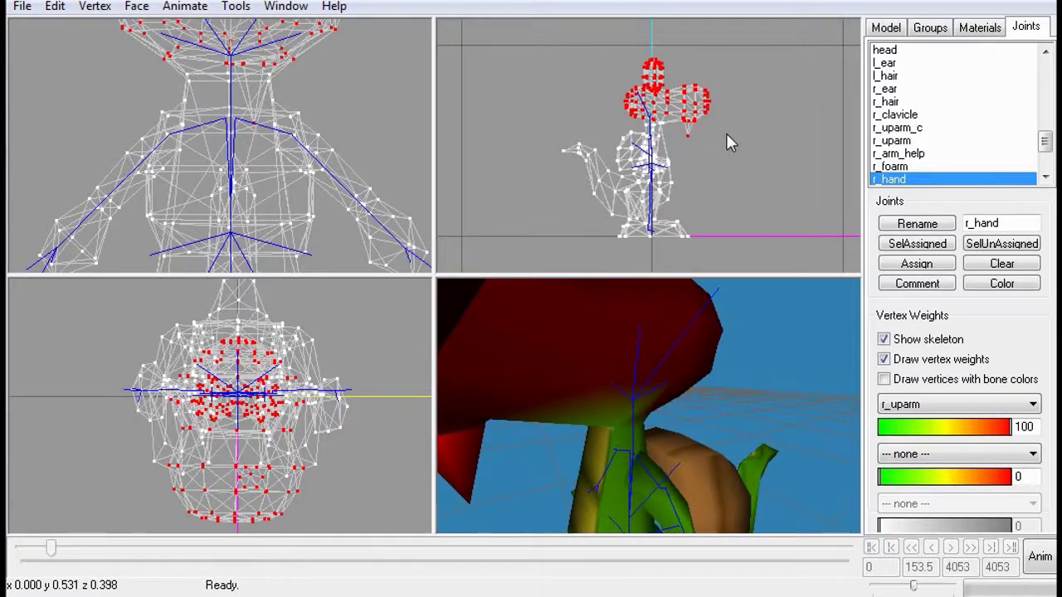
Add the missed vertex on the underside of the head to the selection in the side view
ctrl+drag(726, 133, 720, 150)
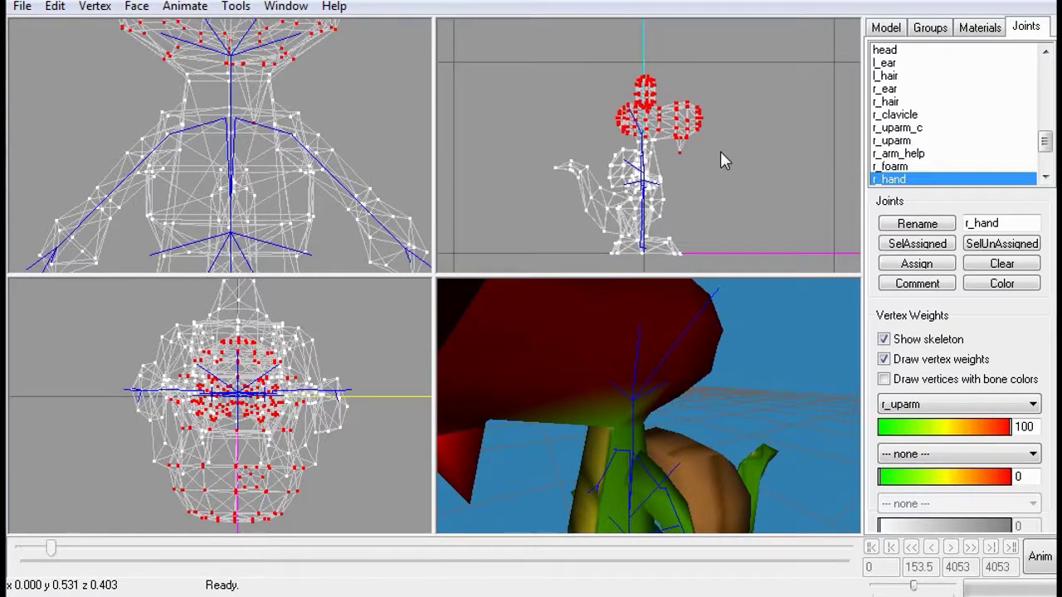
scroll(720, 151, up, 10)
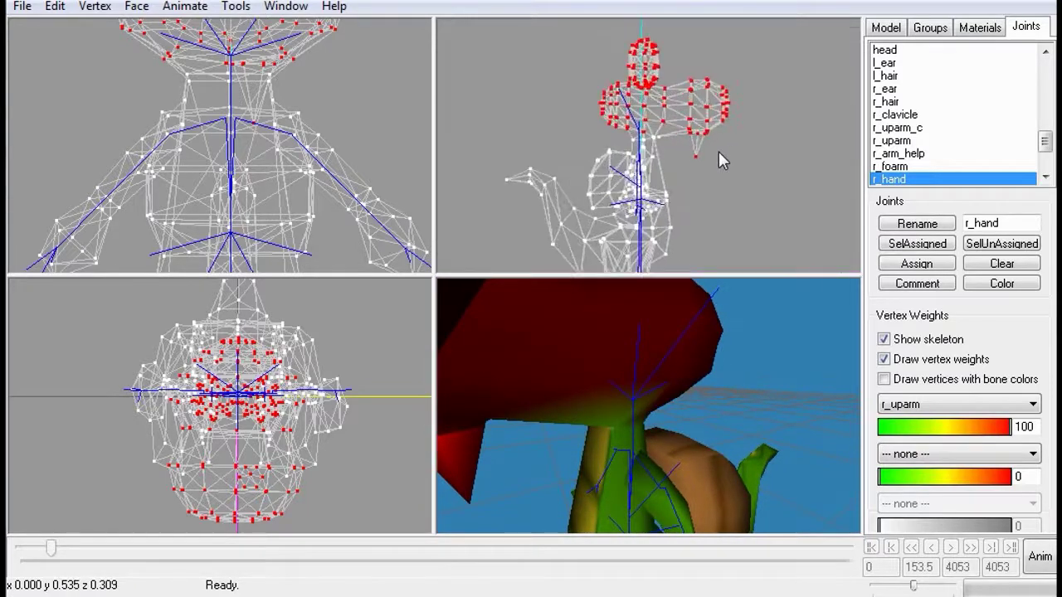
scroll(718, 151, up, 2)
drag(666, 125, 672, 133)
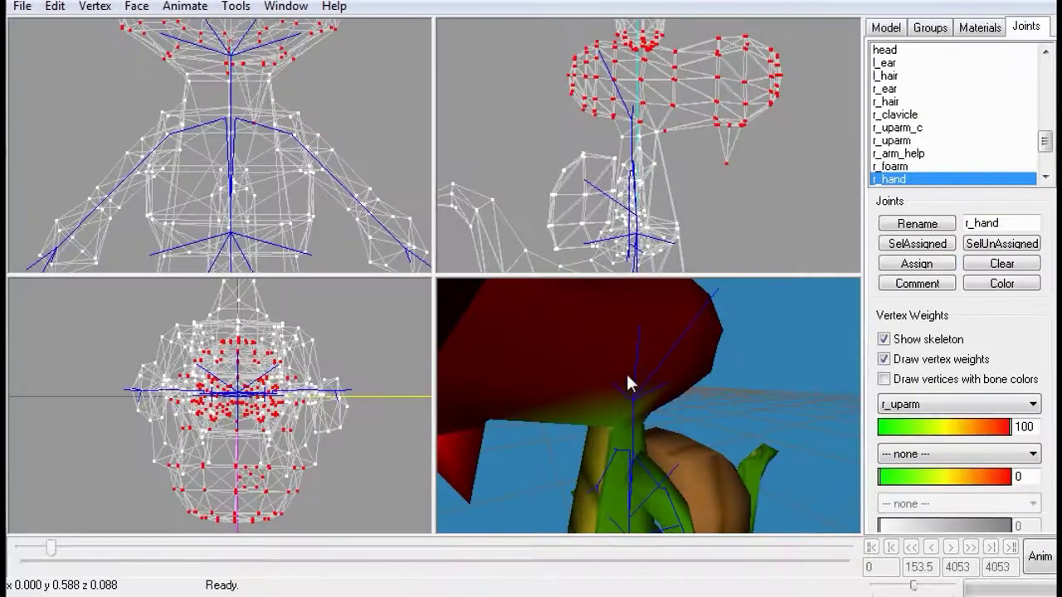
Play the animation and examine from several sides how the head moves with its assigned joint
drag(625, 372, 657, 475)
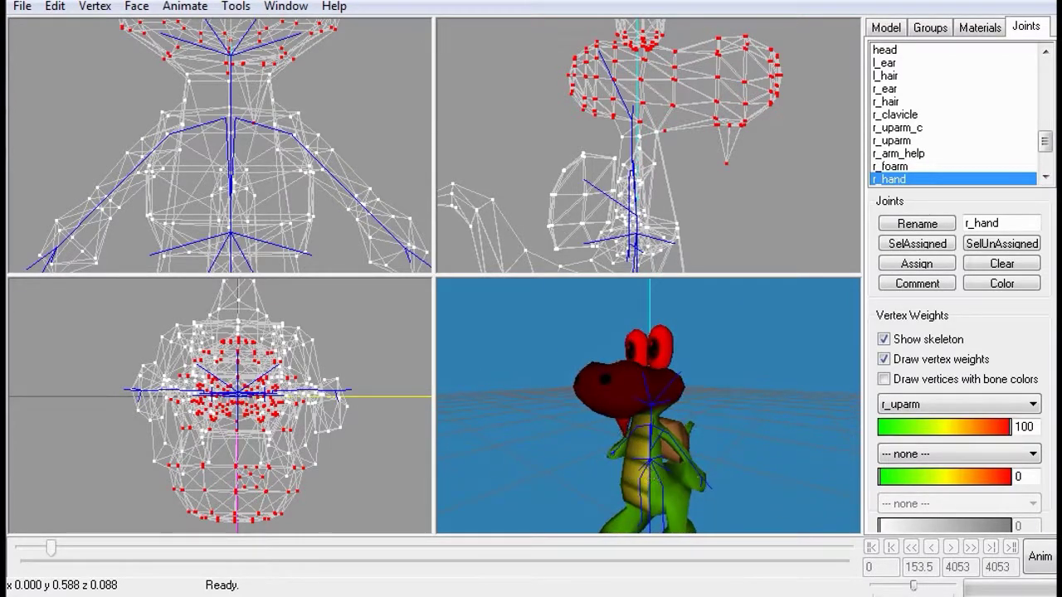
click(1041, 560)
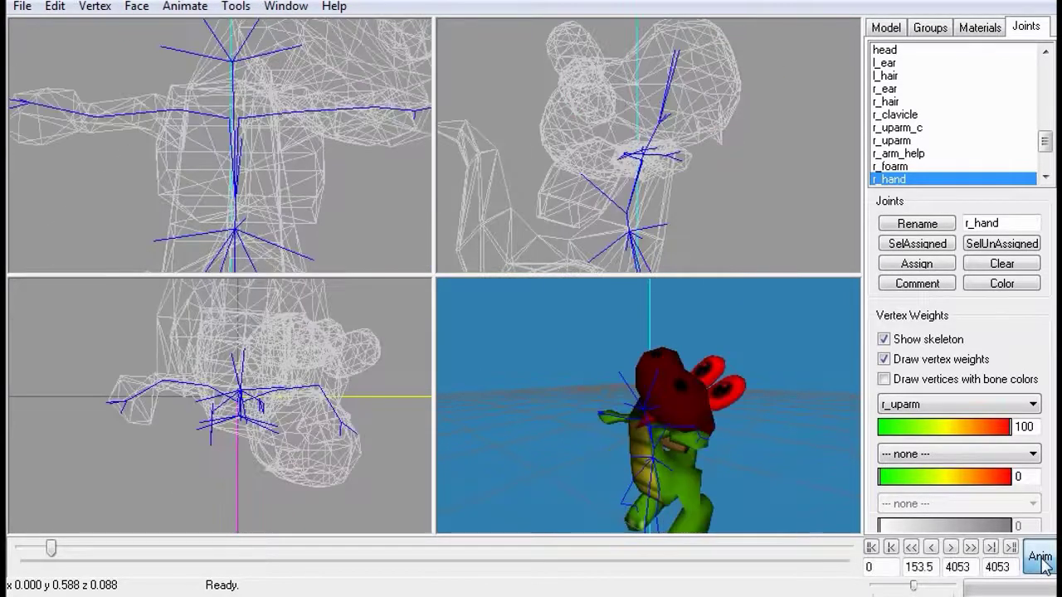
click(950, 549)
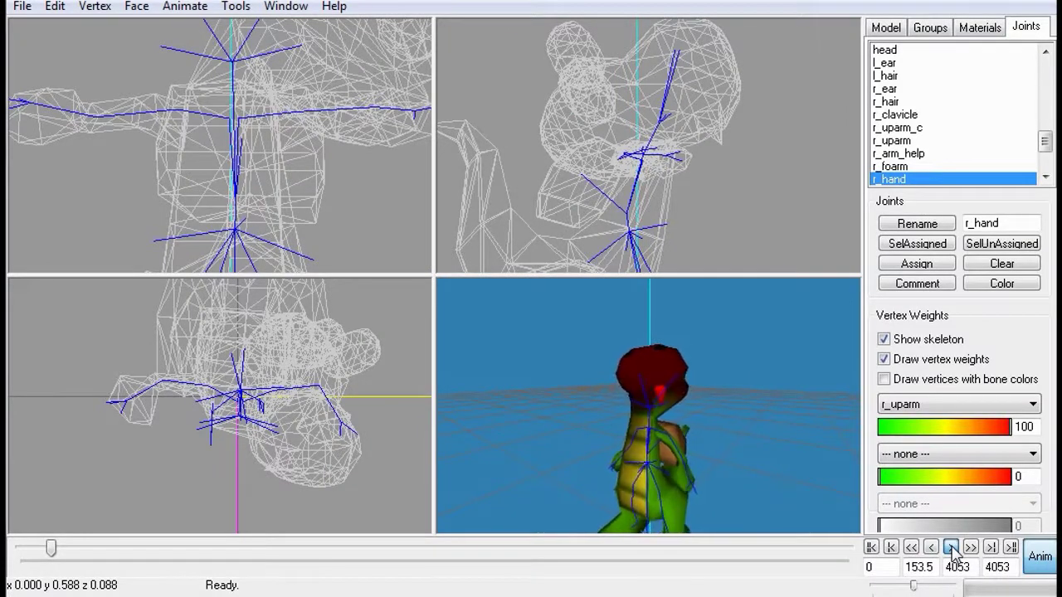
scroll(702, 434, up, 3)
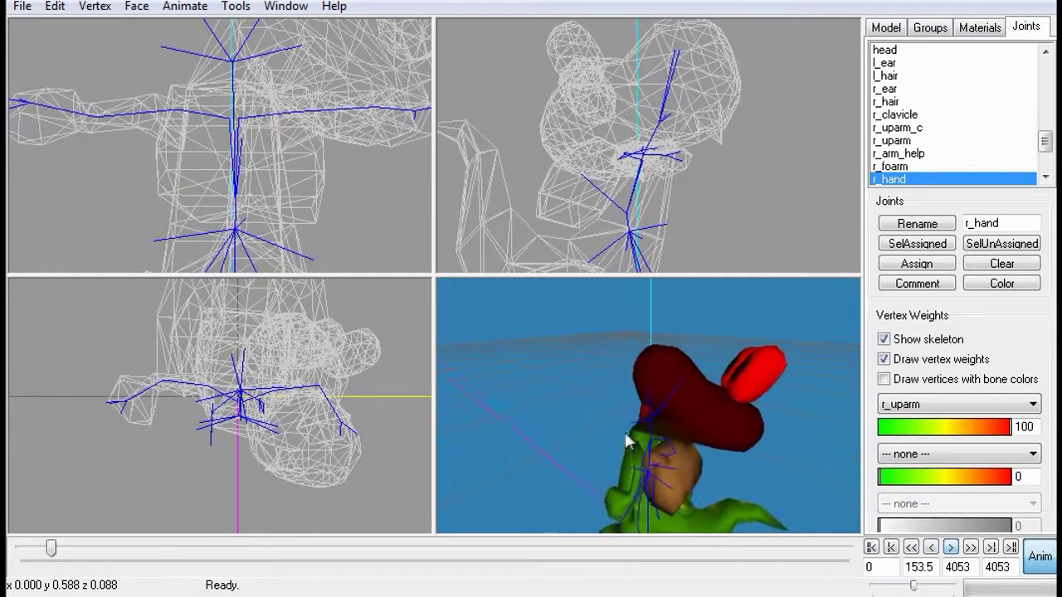
drag(612, 430, 639, 439)
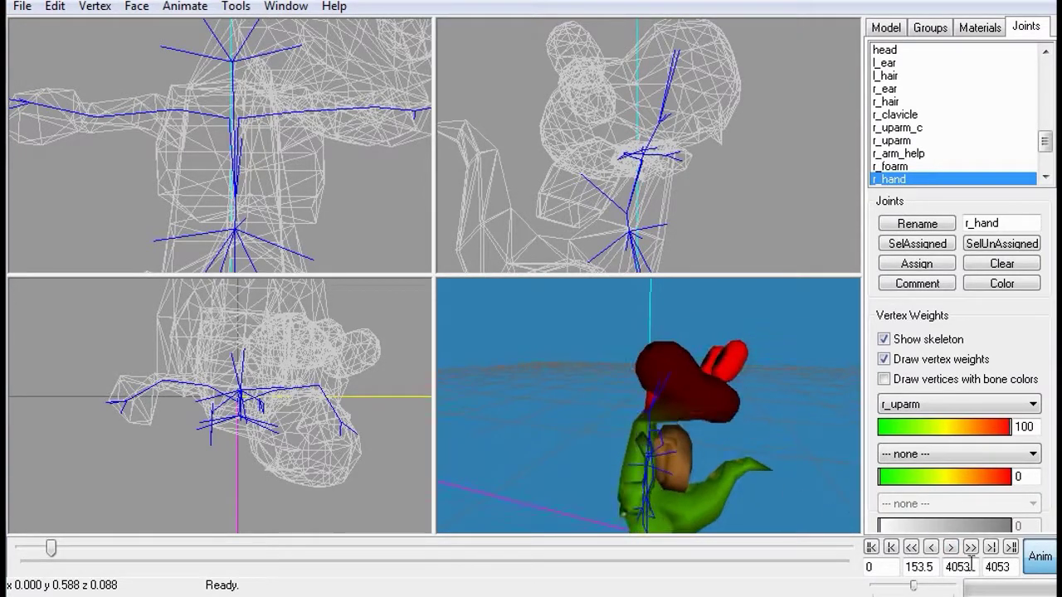
click(950, 549)
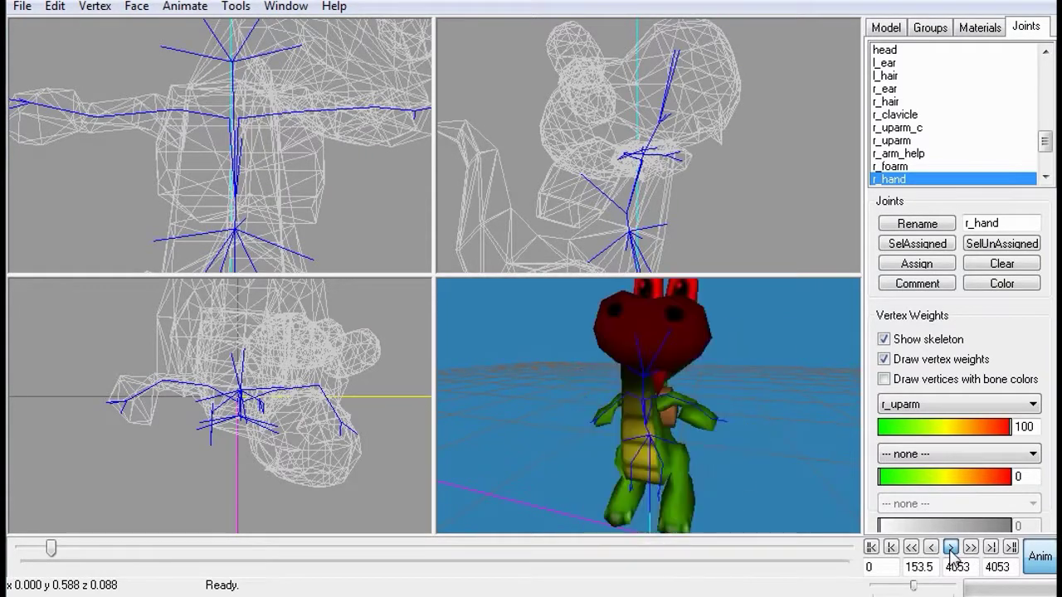
drag(675, 434, 761, 437)
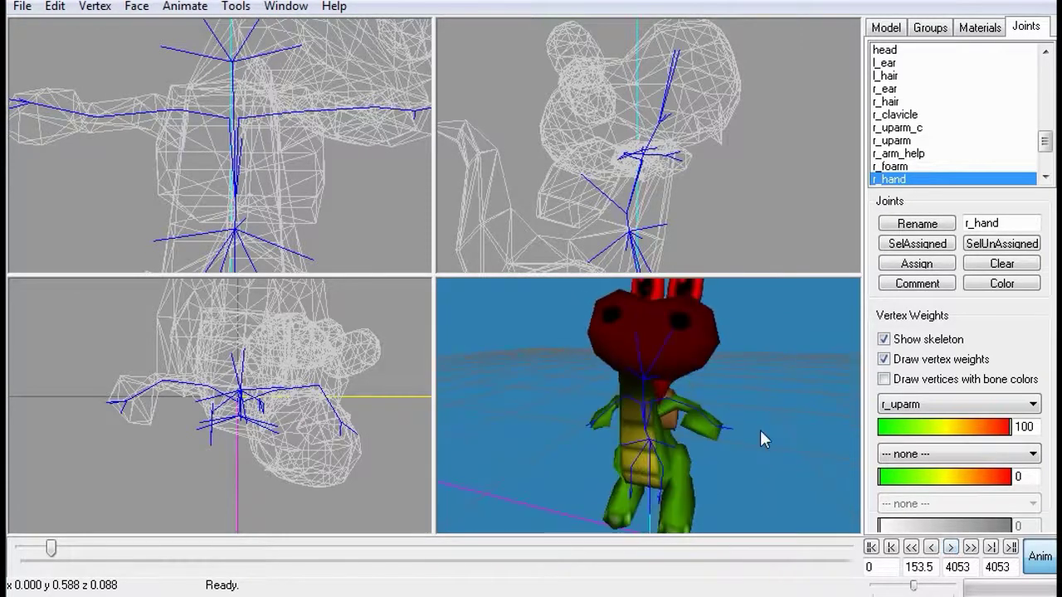
click(951, 549)
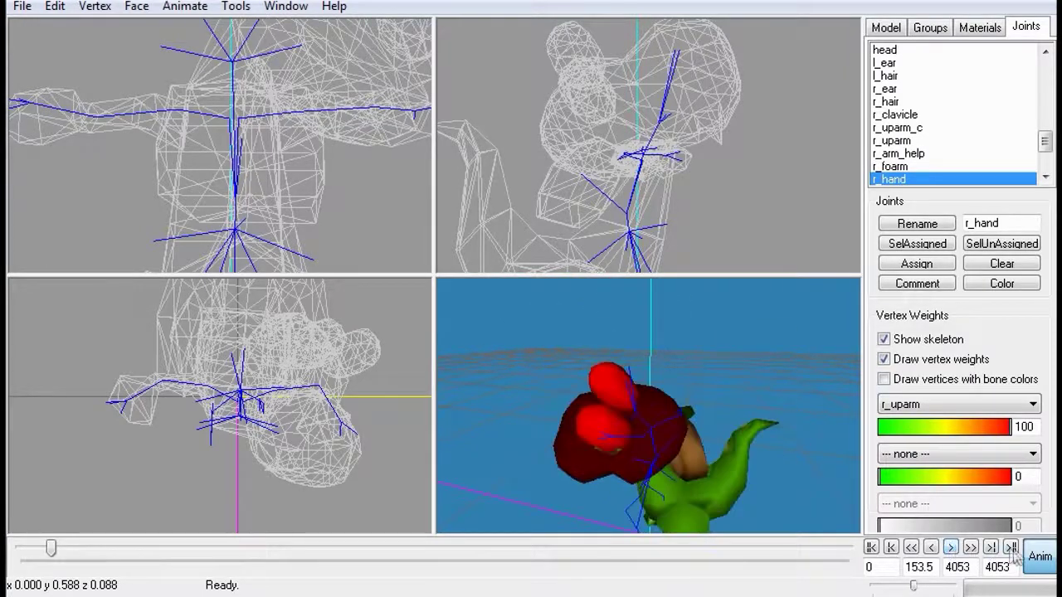
Leave animation mode and assign the selected head vertices to the head joint
click(1039, 556)
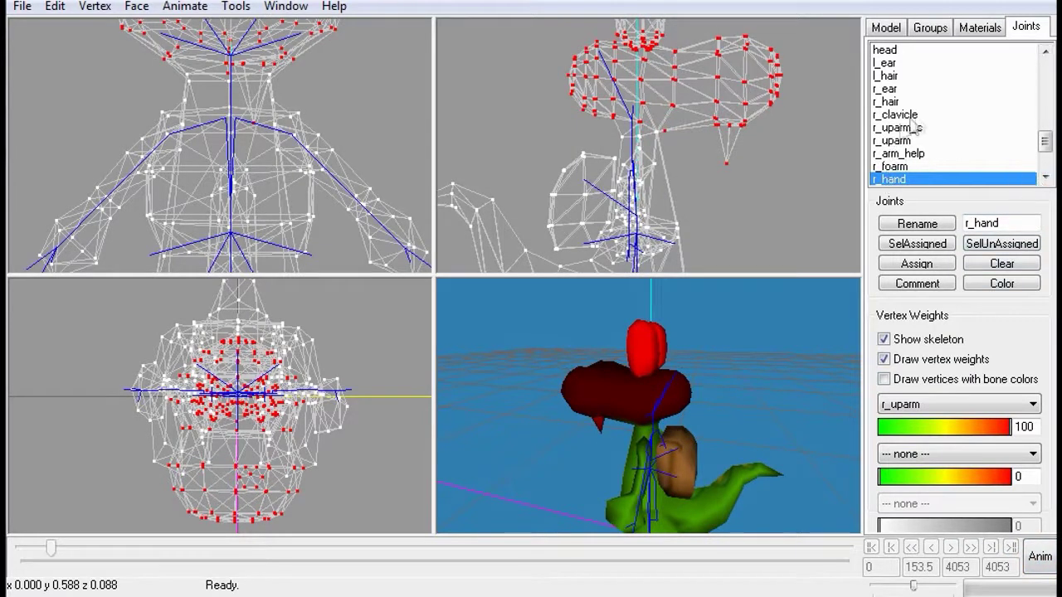
click(886, 63)
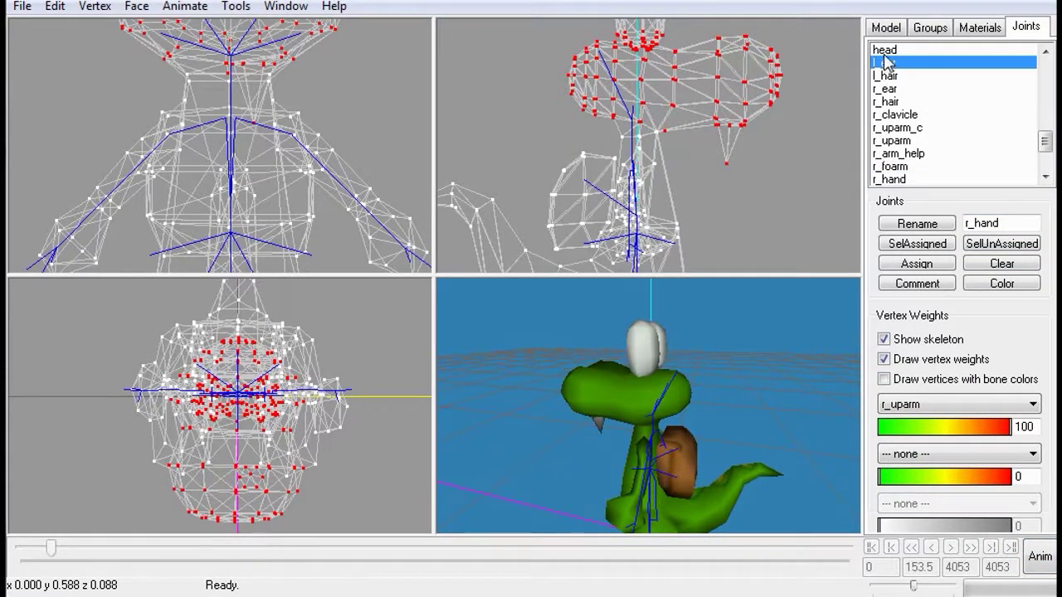
click(885, 50)
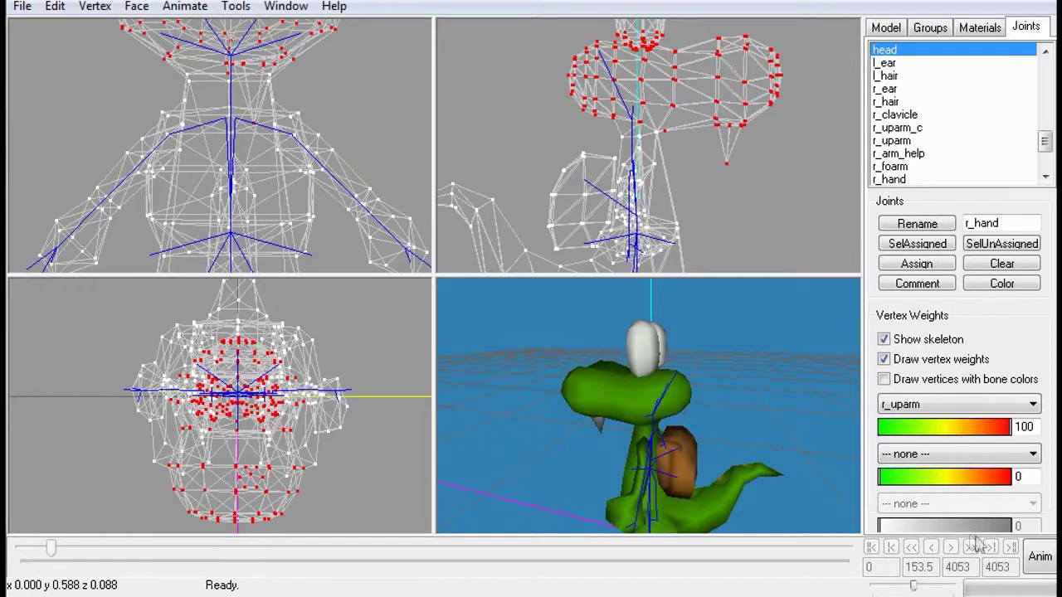
click(915, 265)
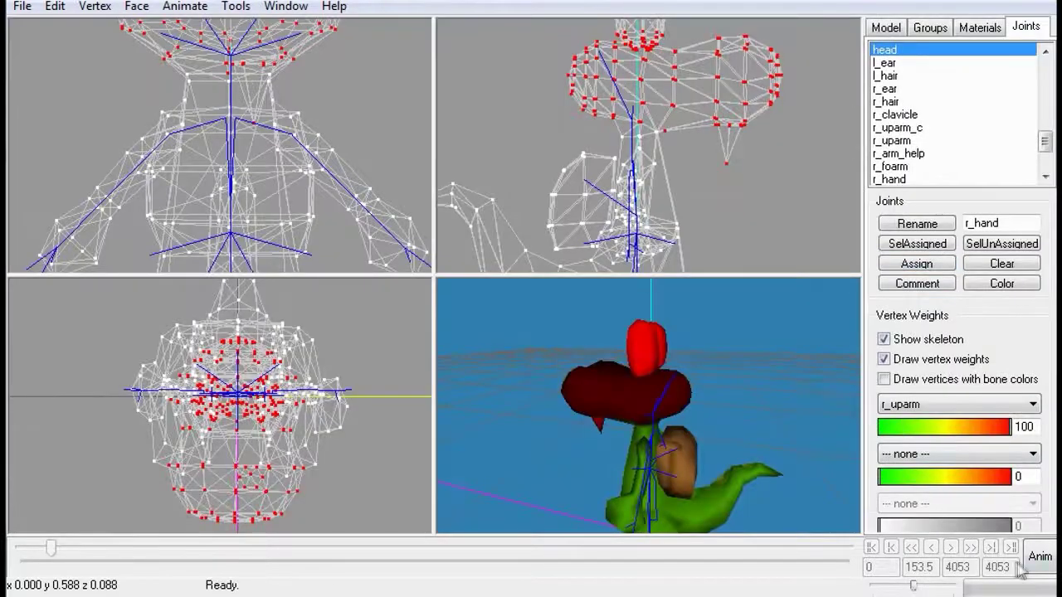
Play the animation and examine from several sides how the head follows the head joint
drag(545, 434, 626, 412)
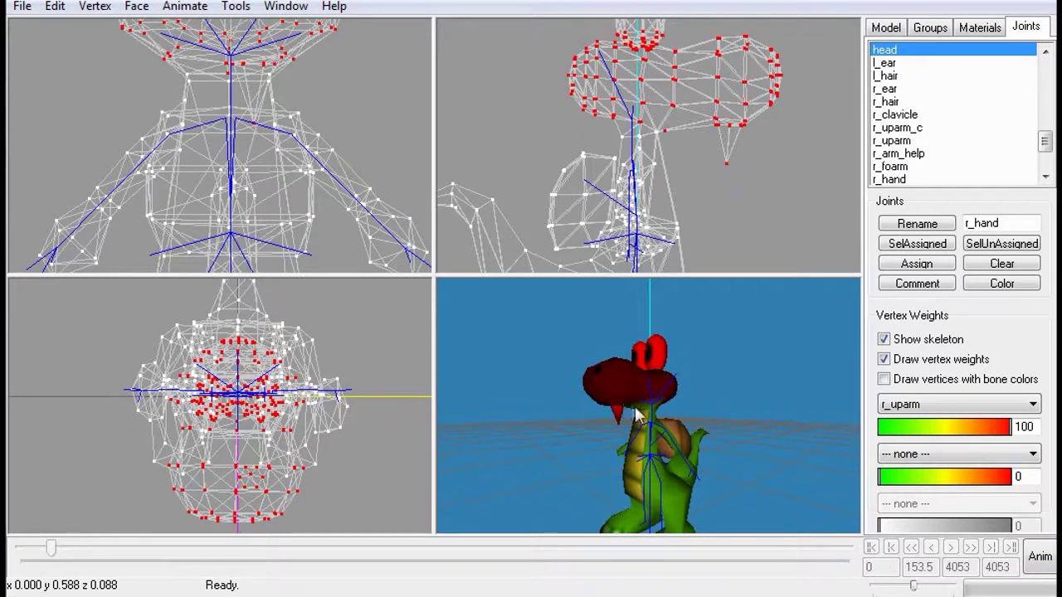
click(1037, 561)
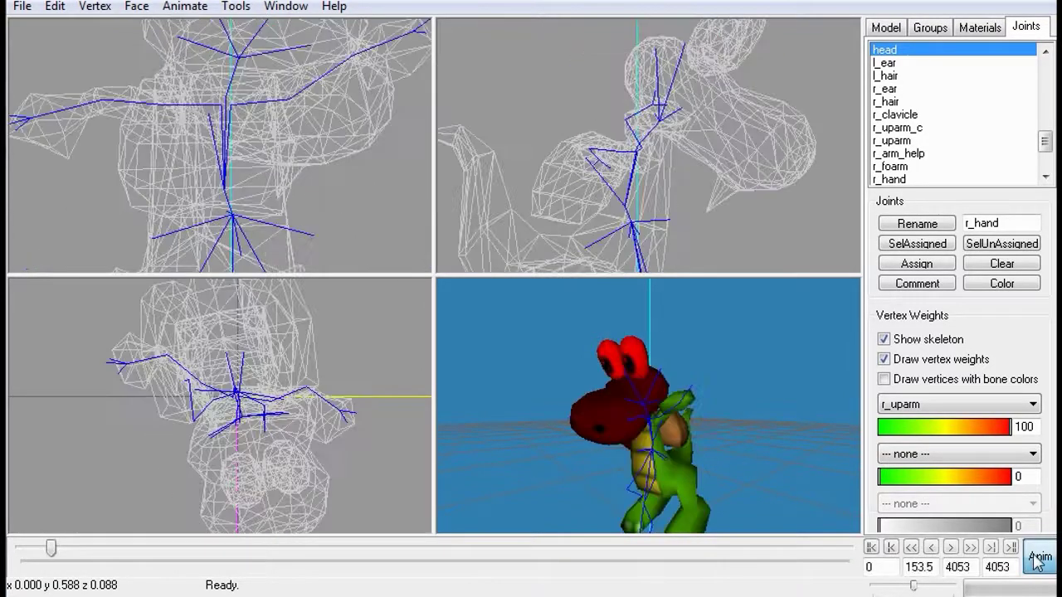
click(950, 549)
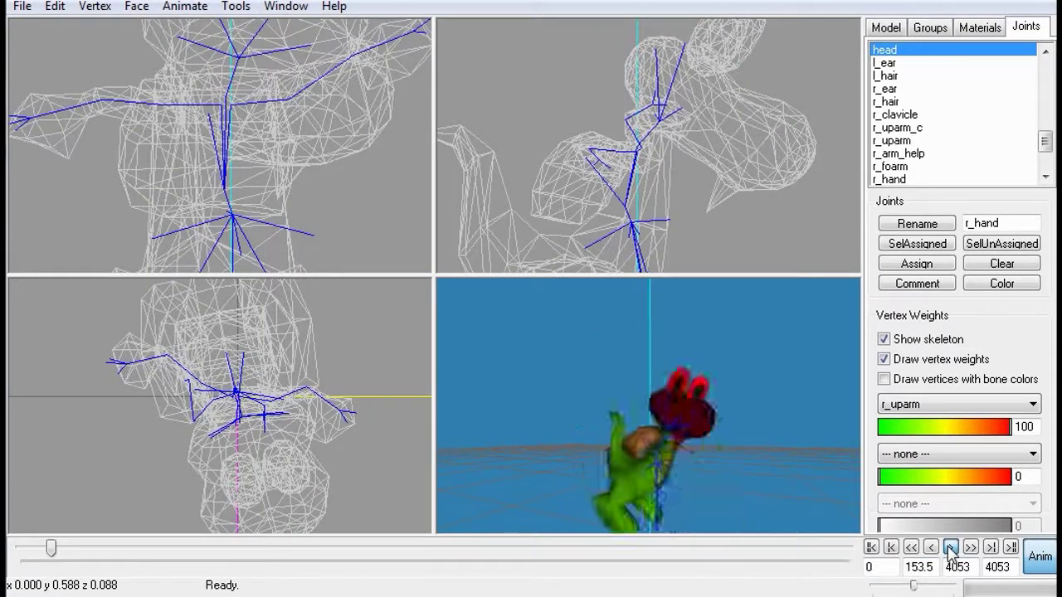
click(950, 549)
drag(718, 425, 582, 428)
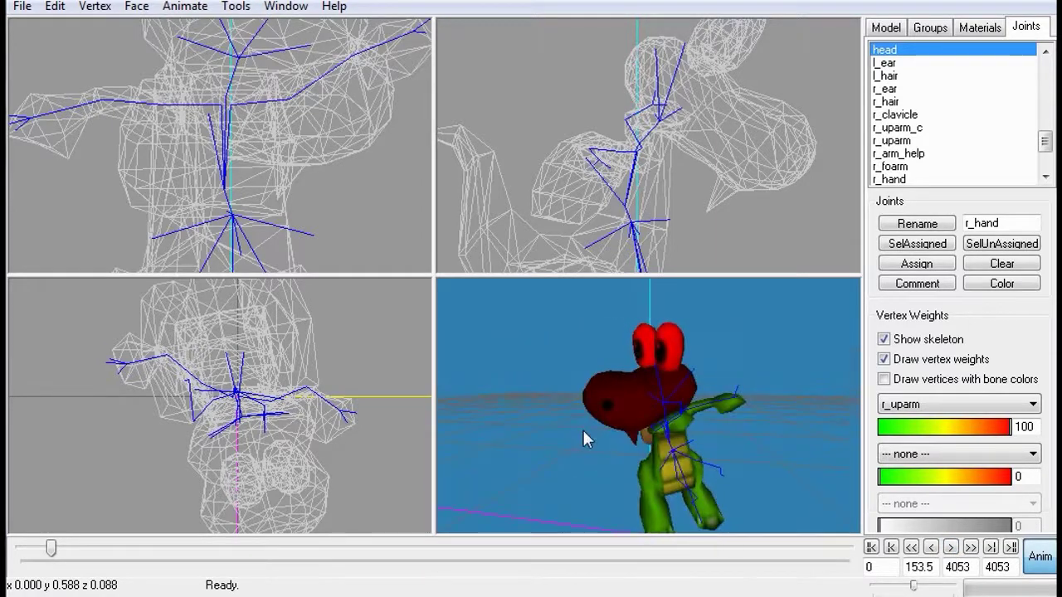
click(951, 548)
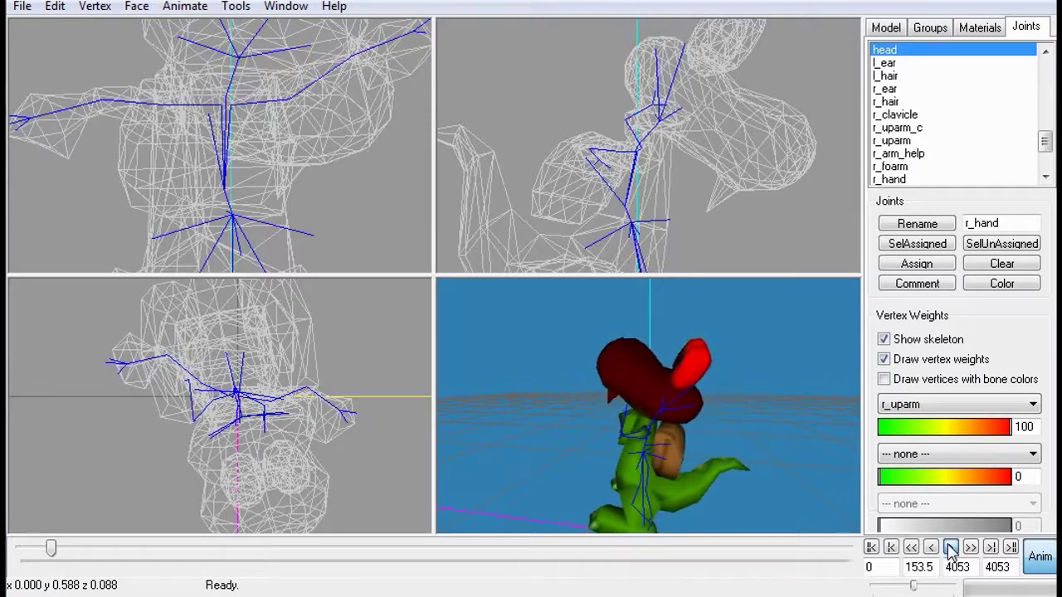
drag(825, 426, 794, 424)
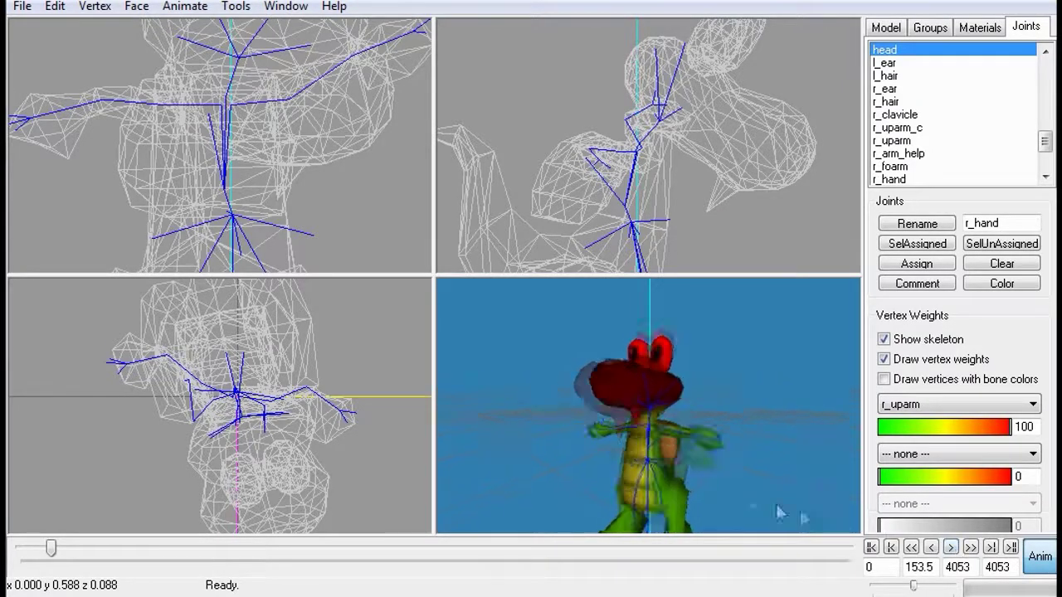
drag(760, 455, 633, 443)
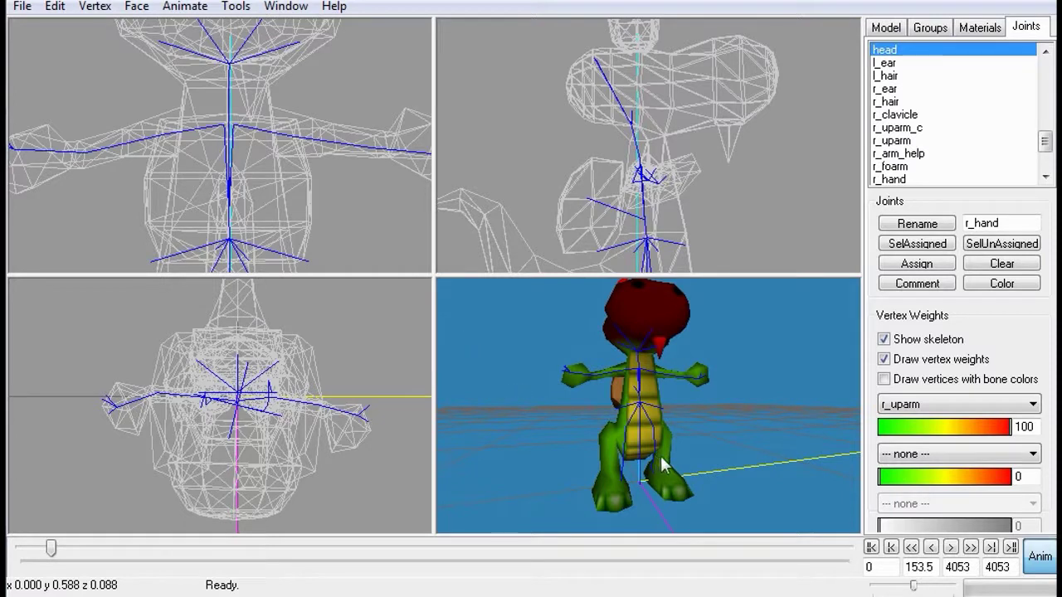
Choose the r_femur joint, frame the legs in the front view and switch selection to faces
drag(1043, 141, 1046, 100)
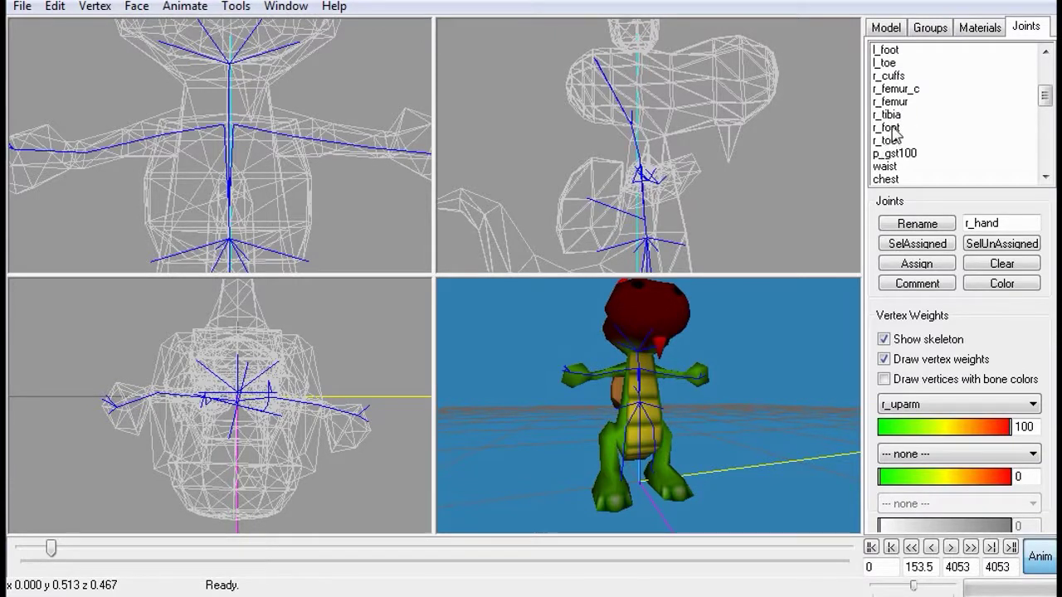
click(897, 104)
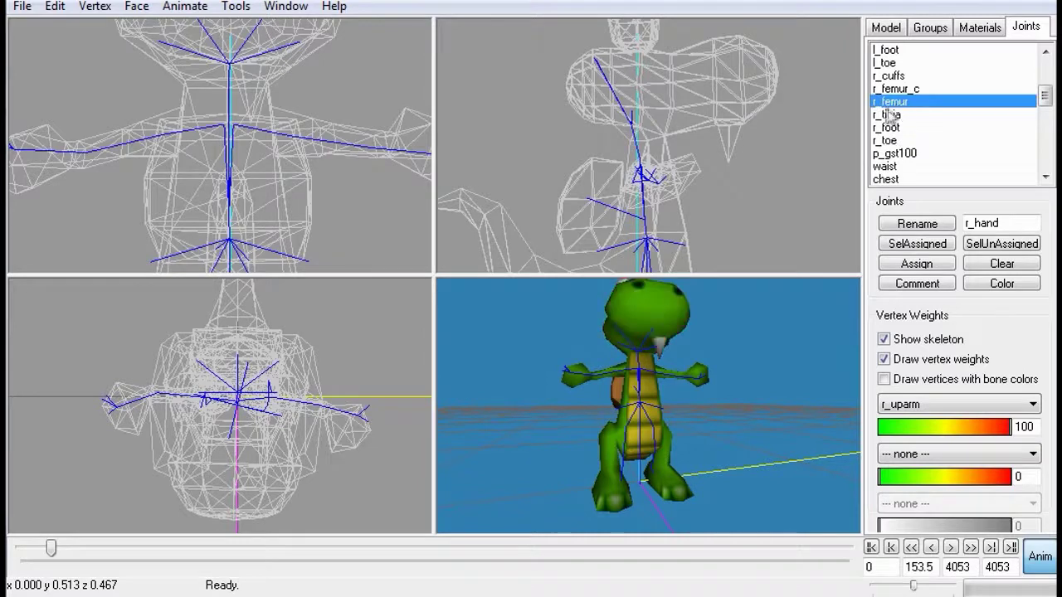
middle_drag(372, 212, 370, 141)
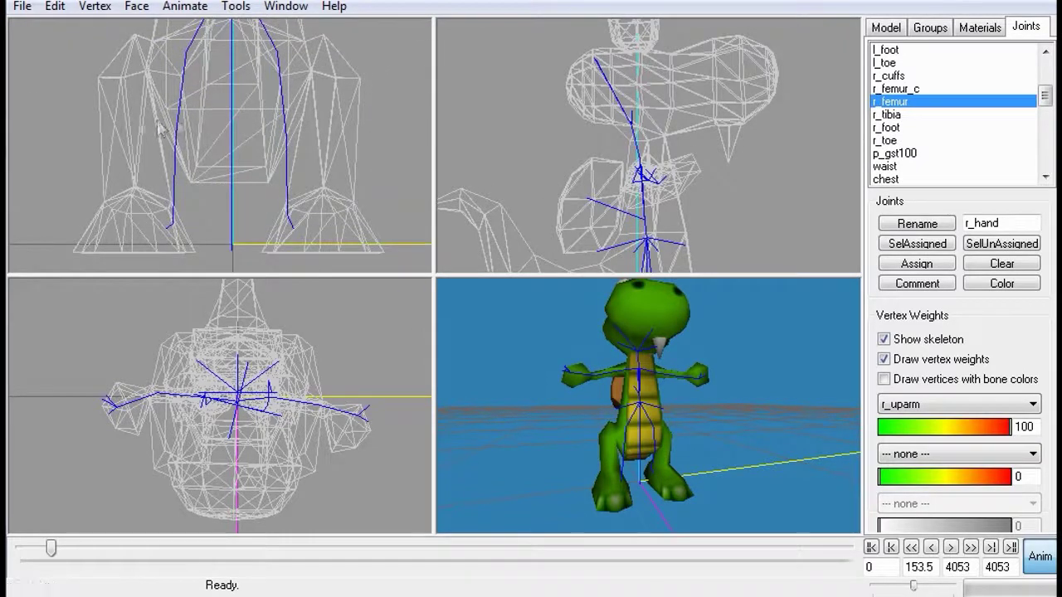
click(886, 30)
click(937, 320)
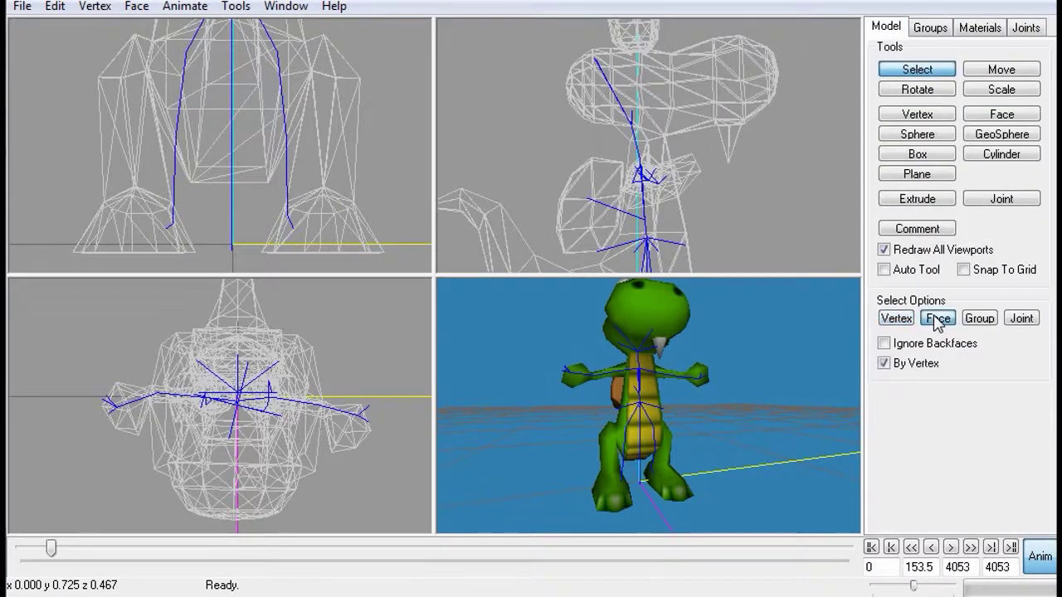
drag(77, 34, 141, 106)
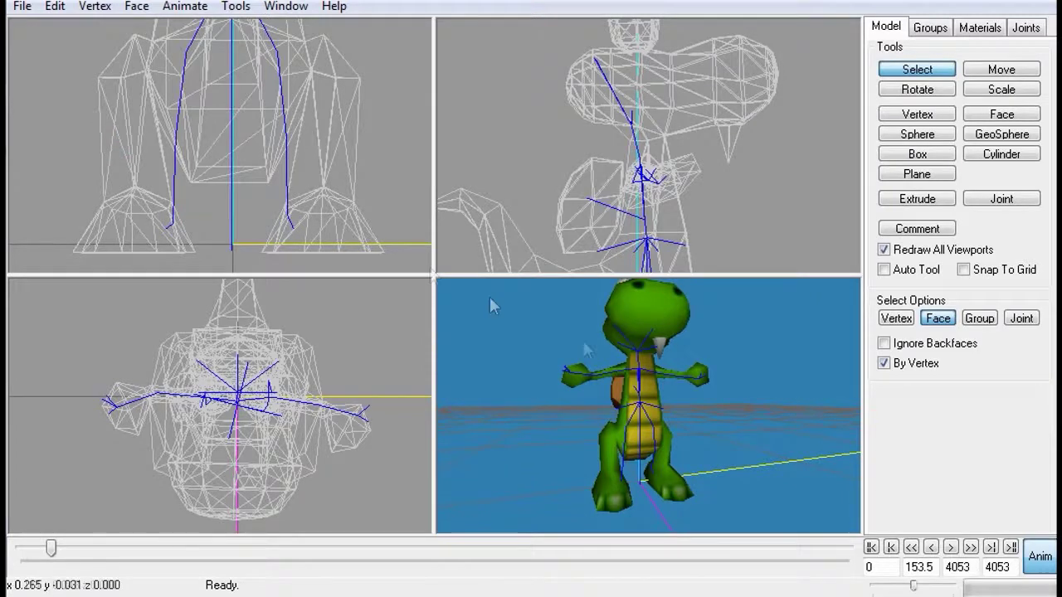
Leave animation mode and select the outer faces of the crocodile's right leg in the front view
click(1039, 558)
click(1040, 558)
click(1040, 558)
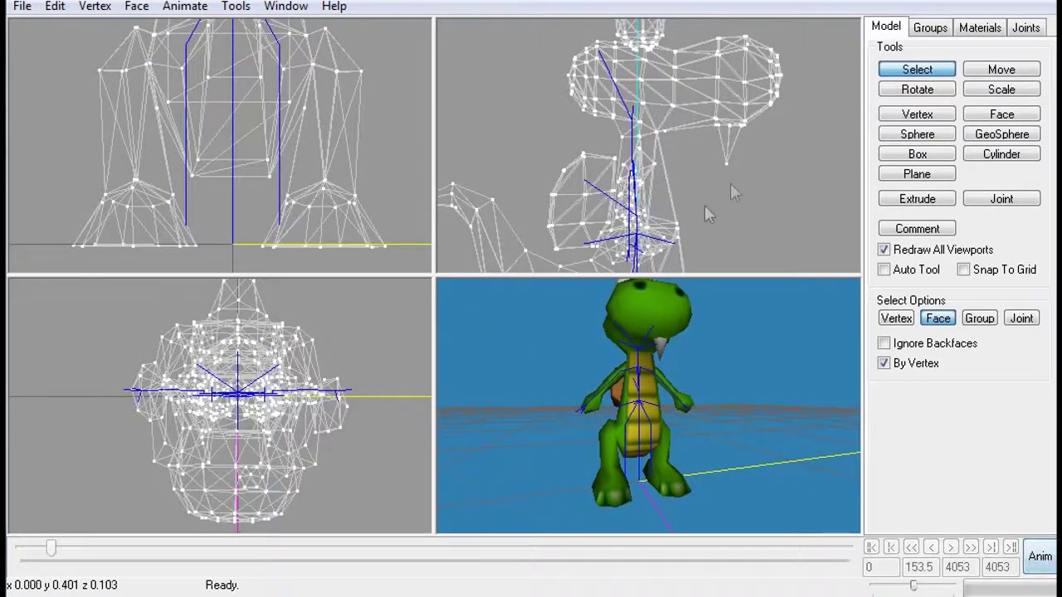
drag(87, 21, 122, 60)
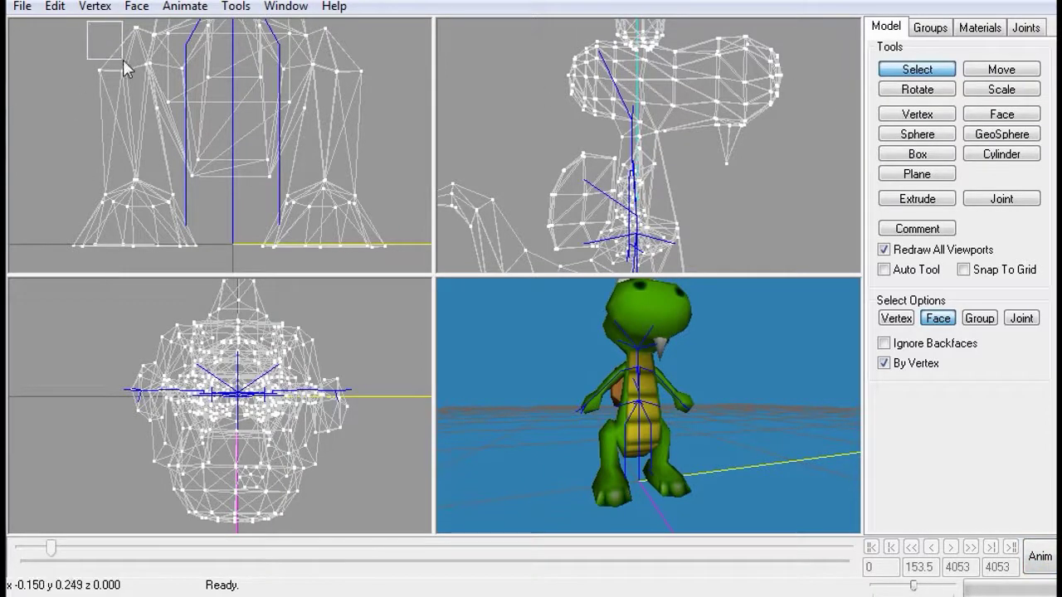
drag(137, 96, 143, 102)
drag(139, 93, 137, 94)
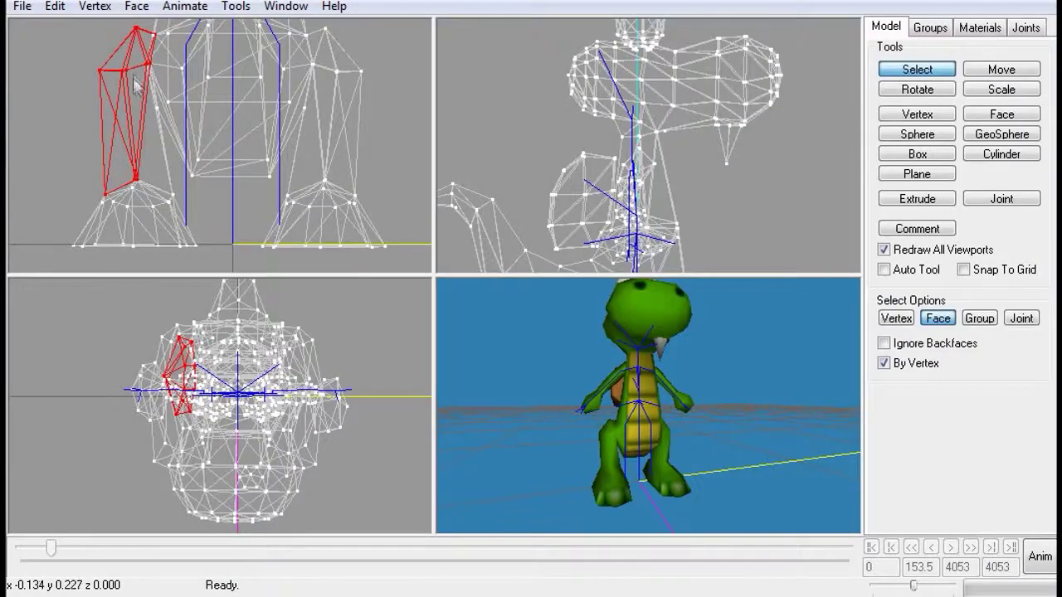
drag(131, 24, 146, 75)
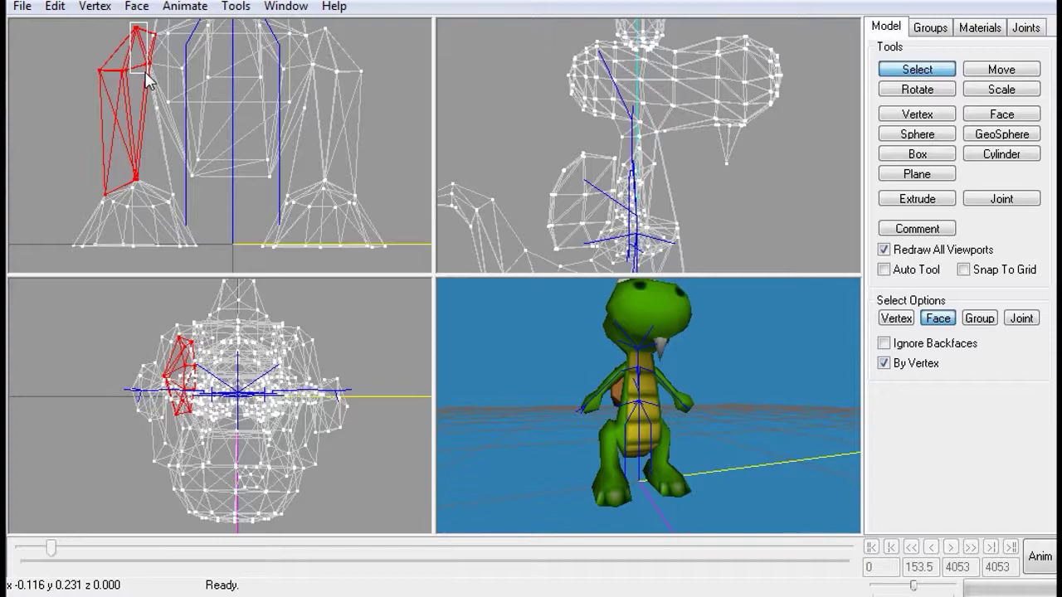
click(143, 72)
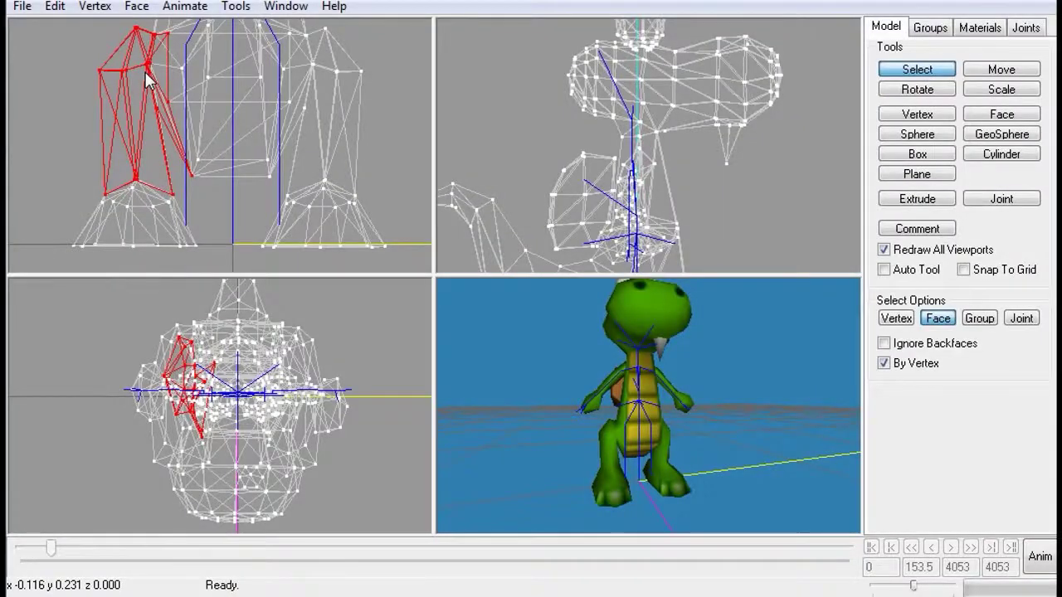
drag(569, 448, 618, 432)
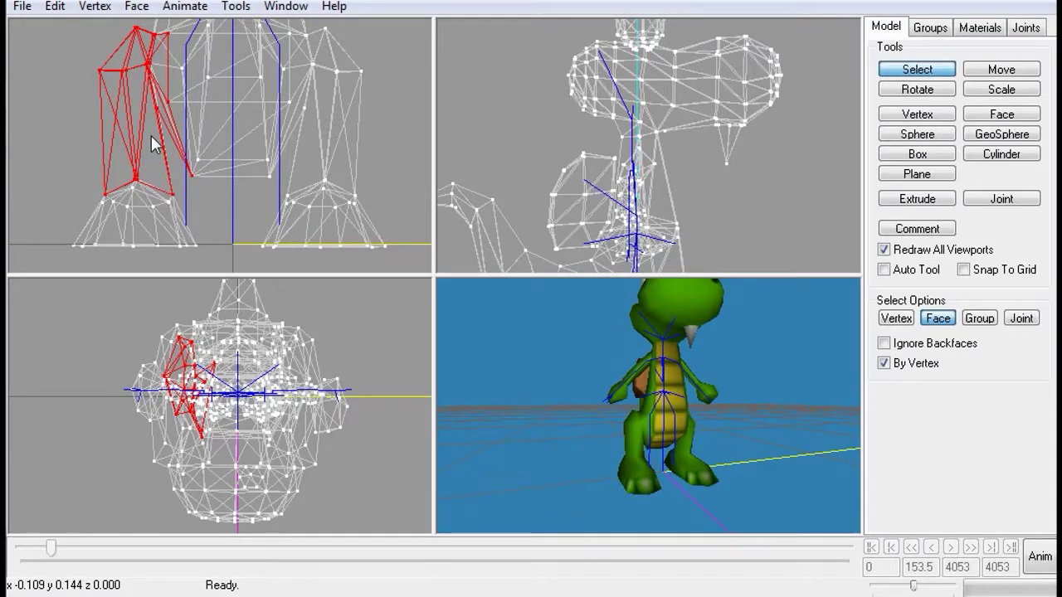
key(ctrl+z)
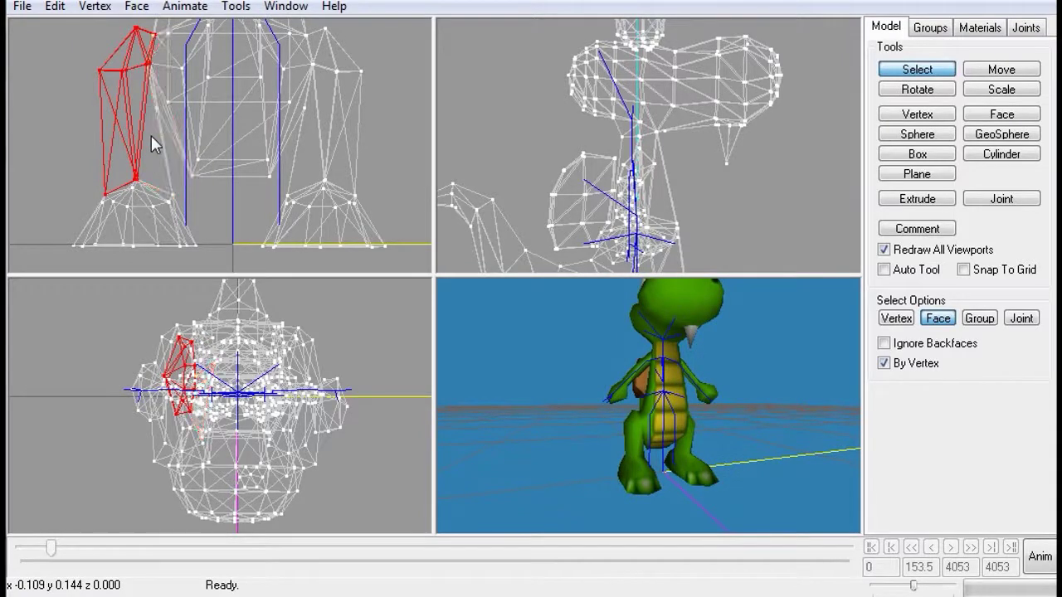
Add the inner faces at the right ankle to the selection and assign the selected leg faces to the r_femur joint
drag(169, 186, 175, 196)
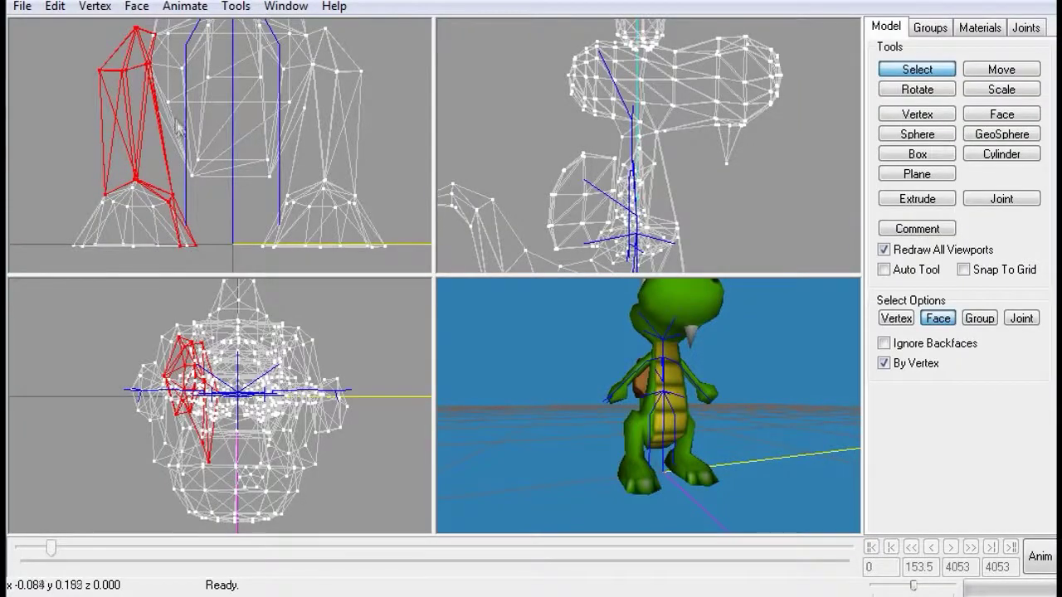
click(1025, 30)
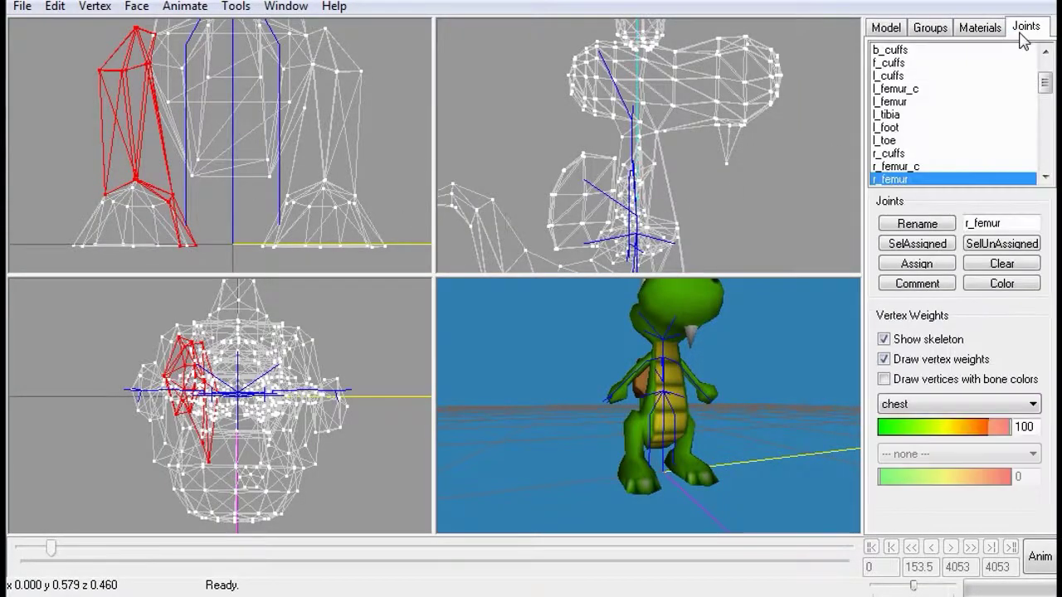
click(918, 264)
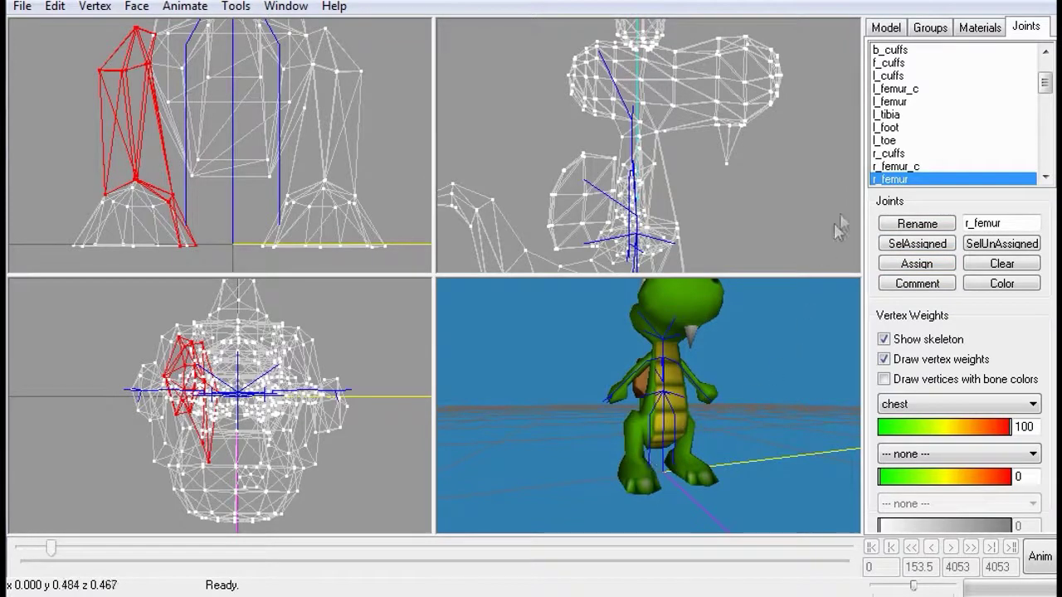
click(892, 180)
Play the animation and examine from several sides how the right leg deforms with the r_femur joint
drag(696, 409, 678, 433)
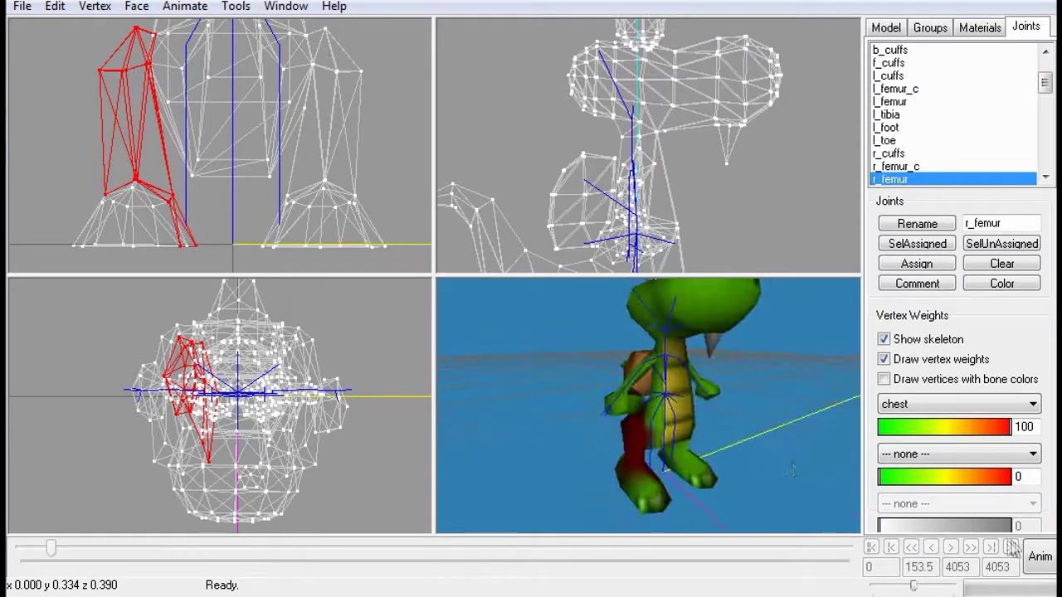
click(1040, 556)
drag(800, 466, 728, 428)
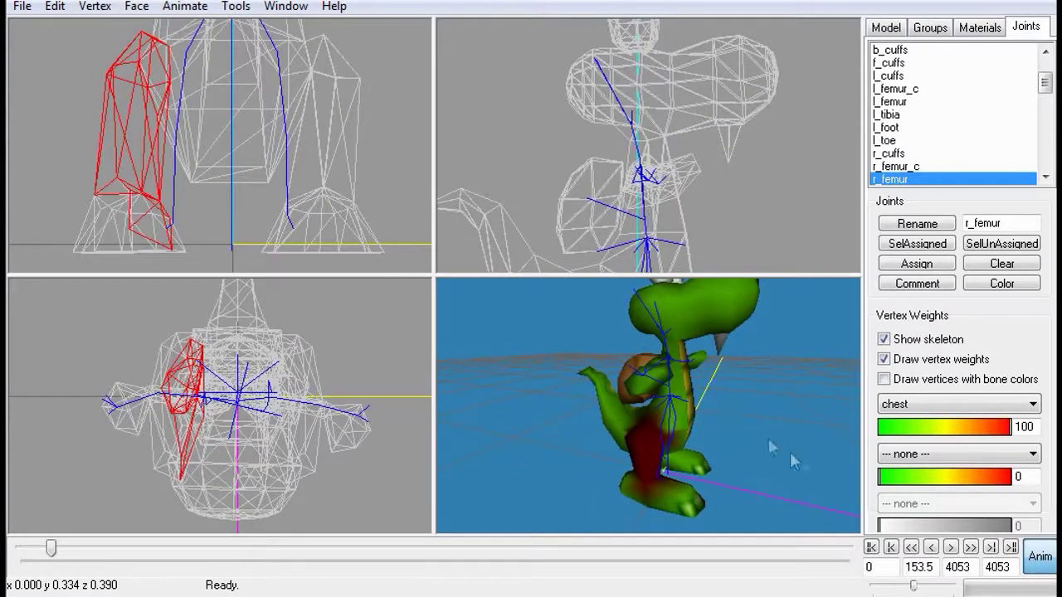
click(951, 549)
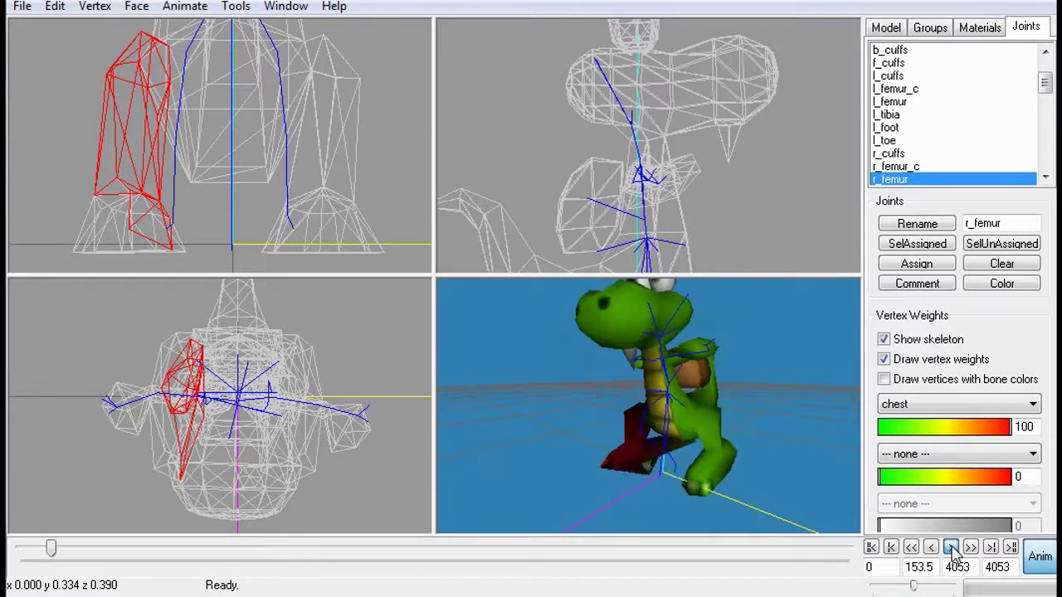
drag(664, 435, 720, 438)
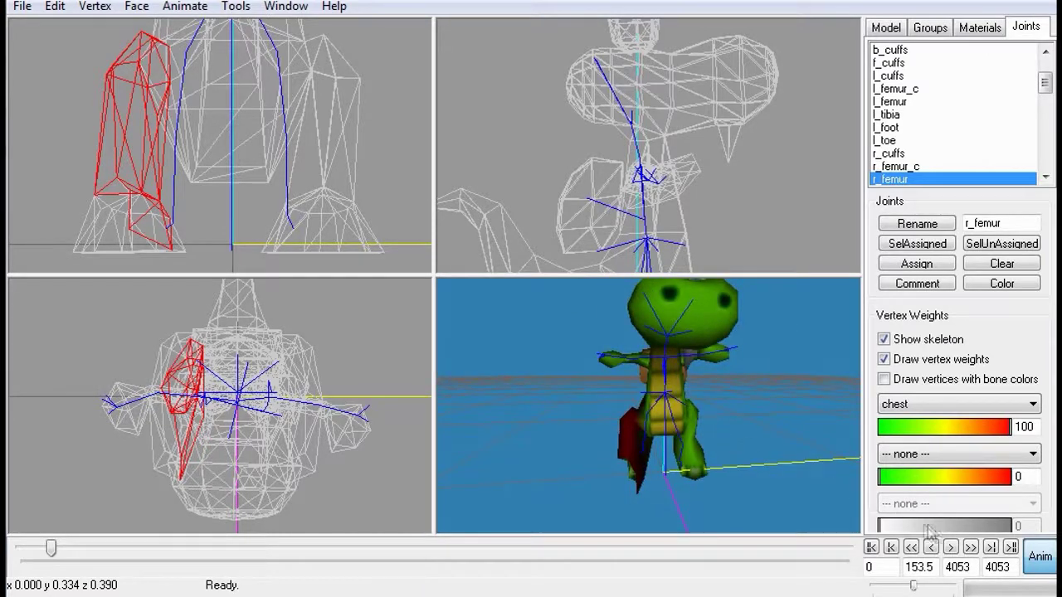
Leave animation mode, switch selection to vertices and select the upper outer vertices of the right leg in the front view
click(1042, 559)
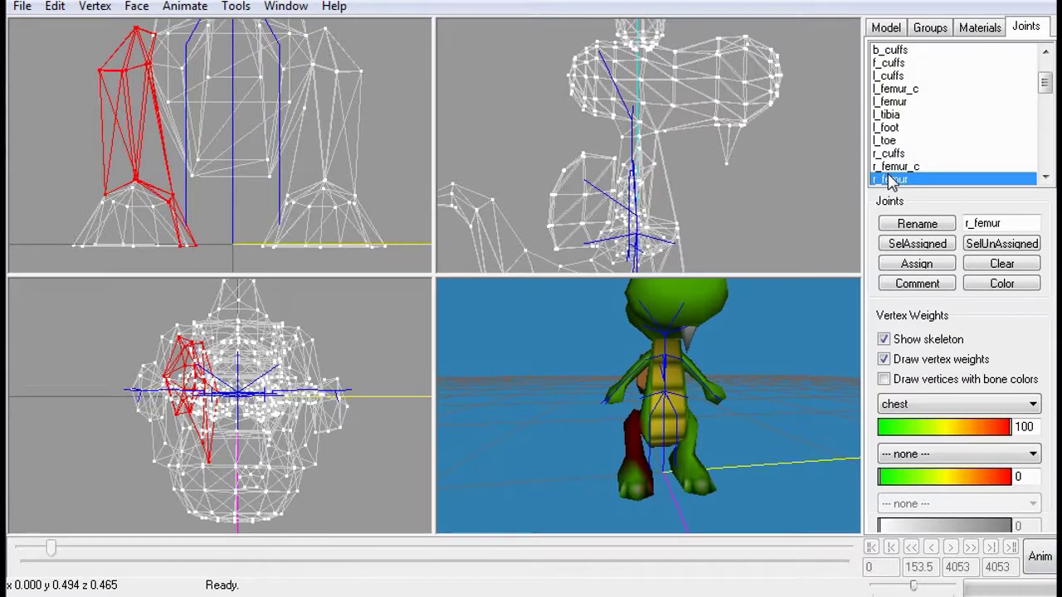
click(886, 27)
click(896, 317)
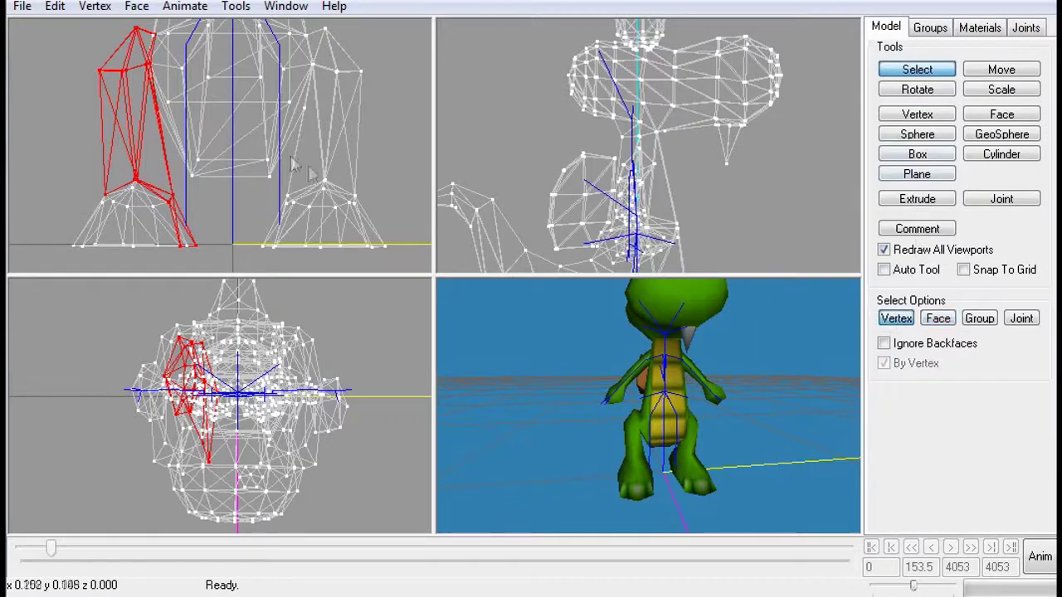
drag(133, 80, 141, 98)
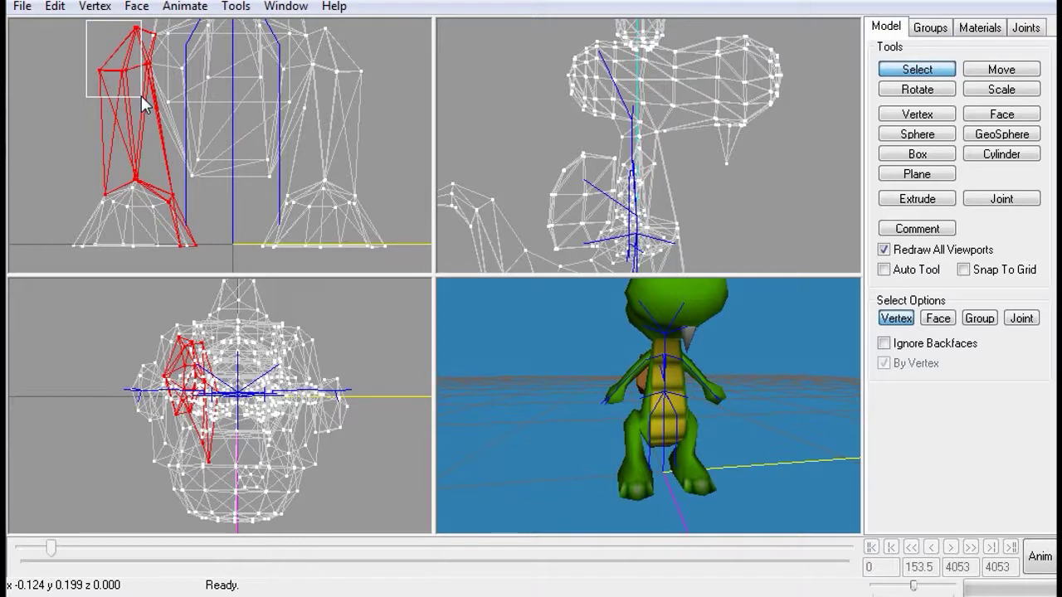
drag(141, 97, 139, 95)
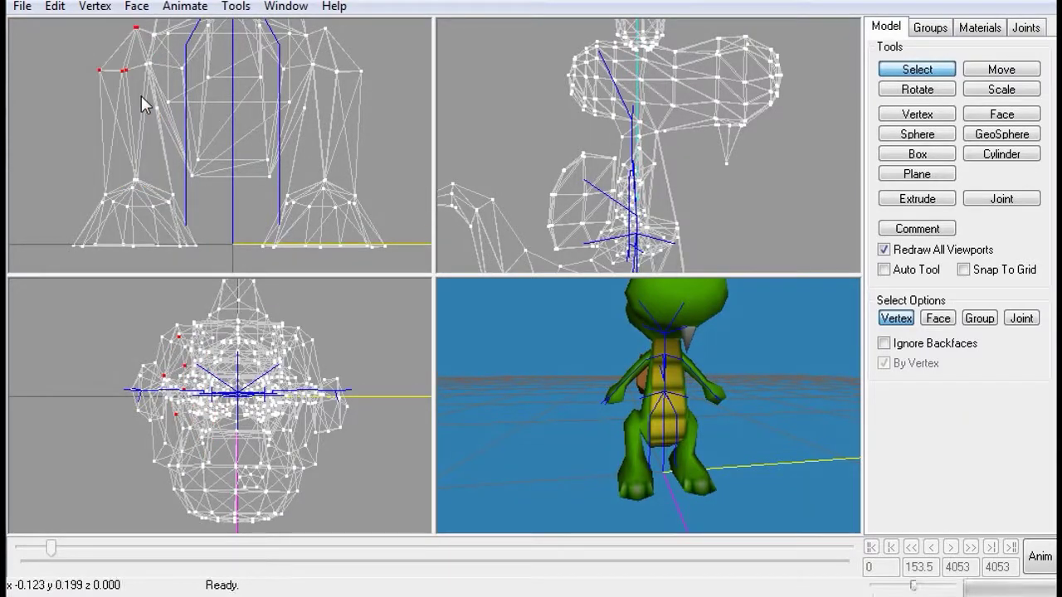
Assign the selected upper leg vertices to the r_femur joint and check its weight colouring in the 3D view
click(1026, 28)
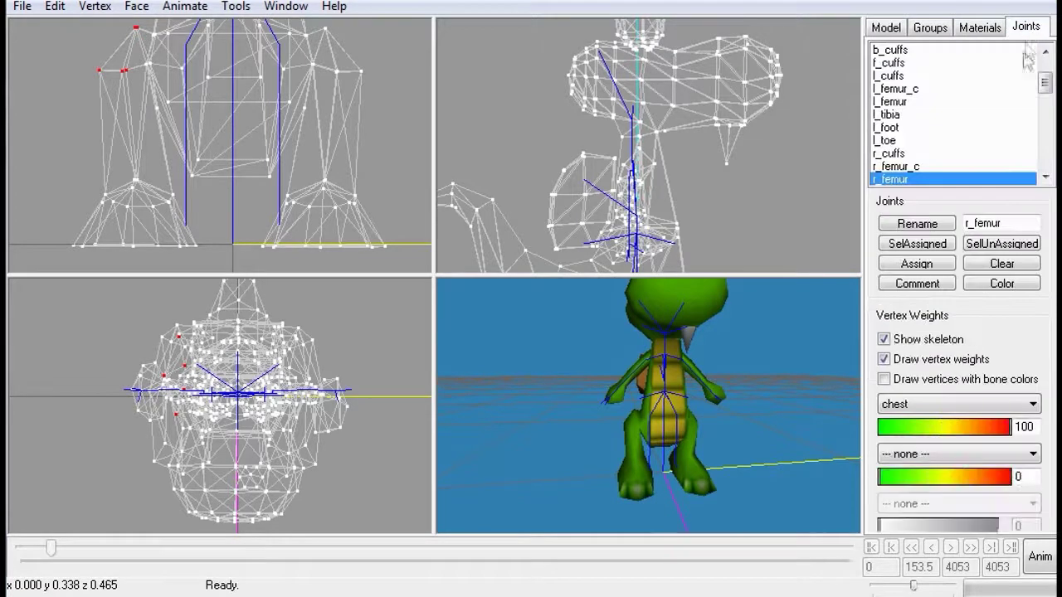
click(937, 263)
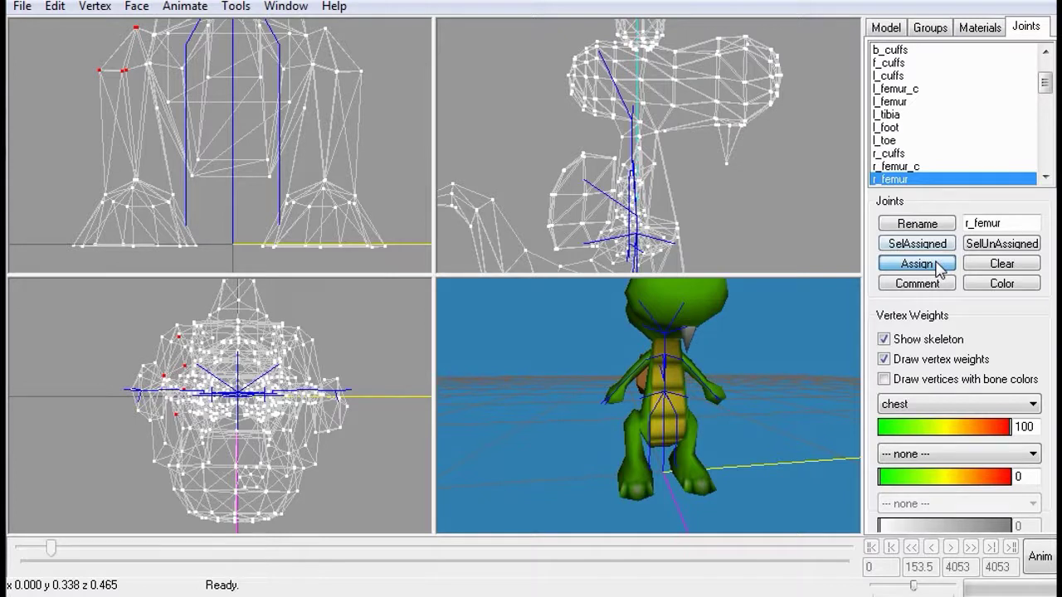
click(937, 263)
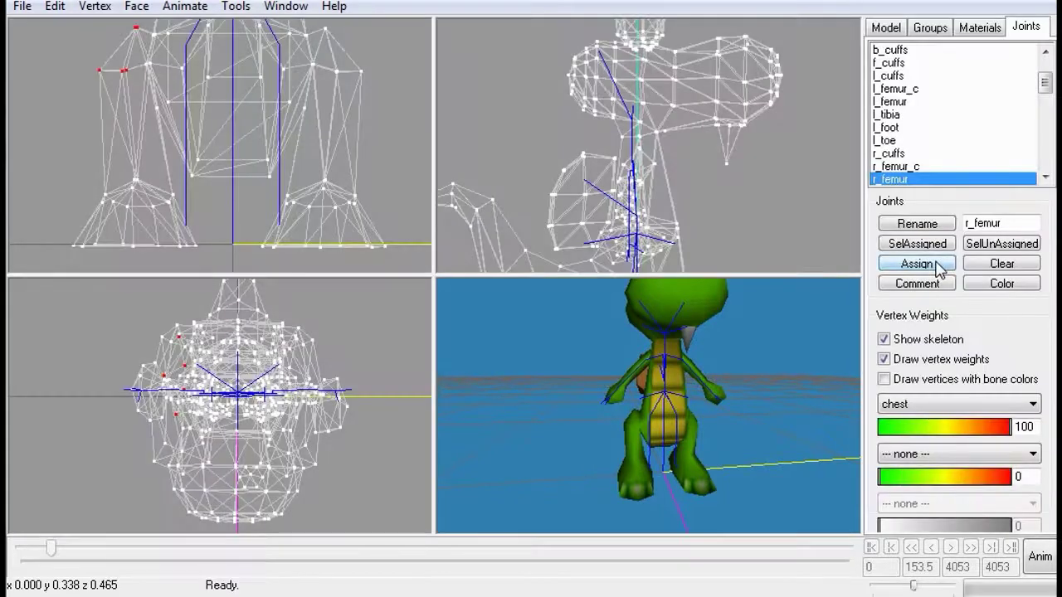
click(885, 179)
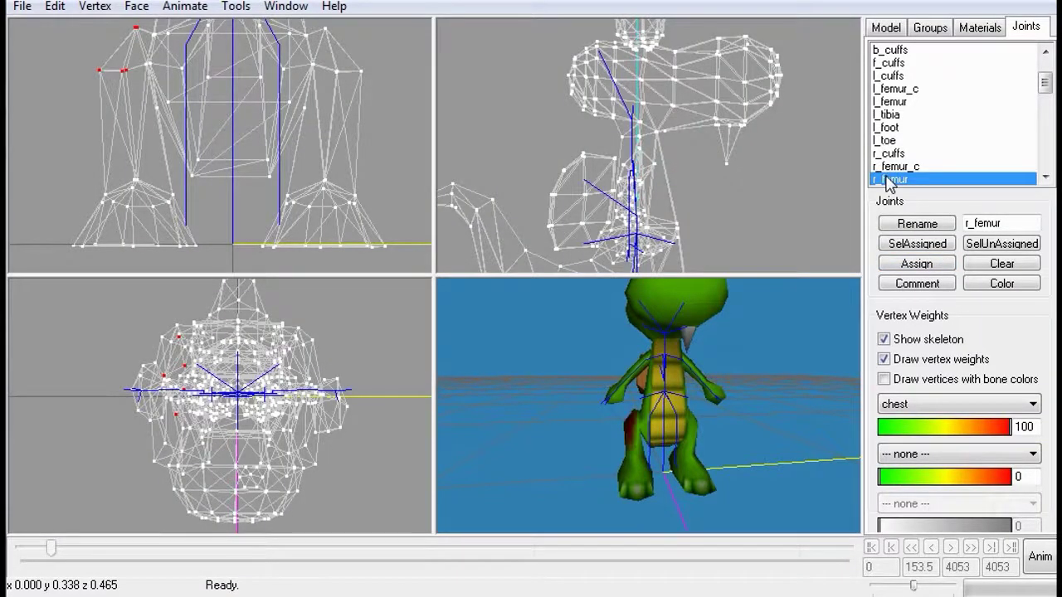
middle_drag(726, 452, 670, 471)
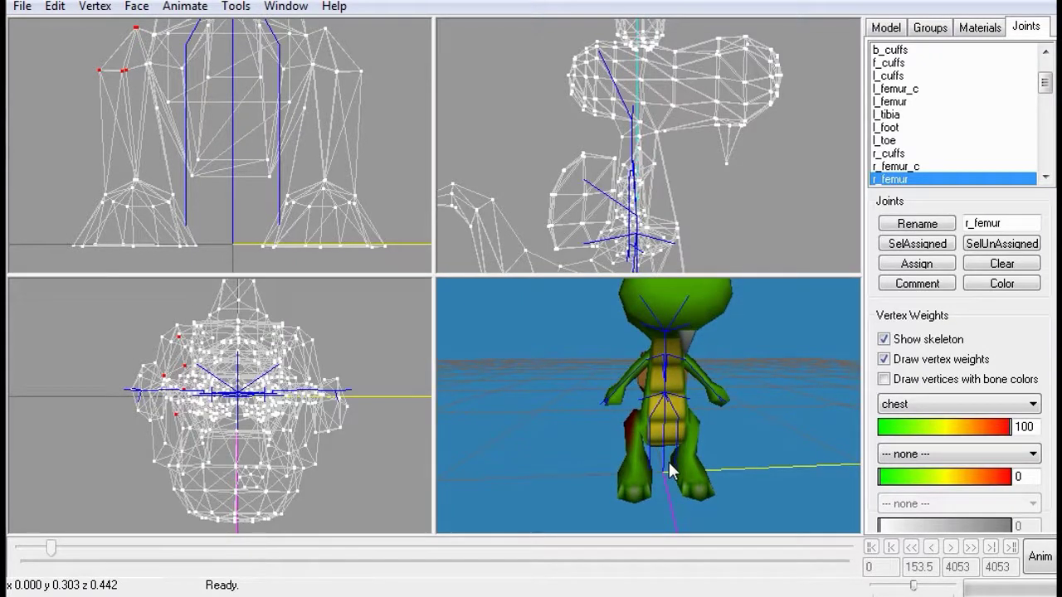
middle_drag(669, 462, 640, 440)
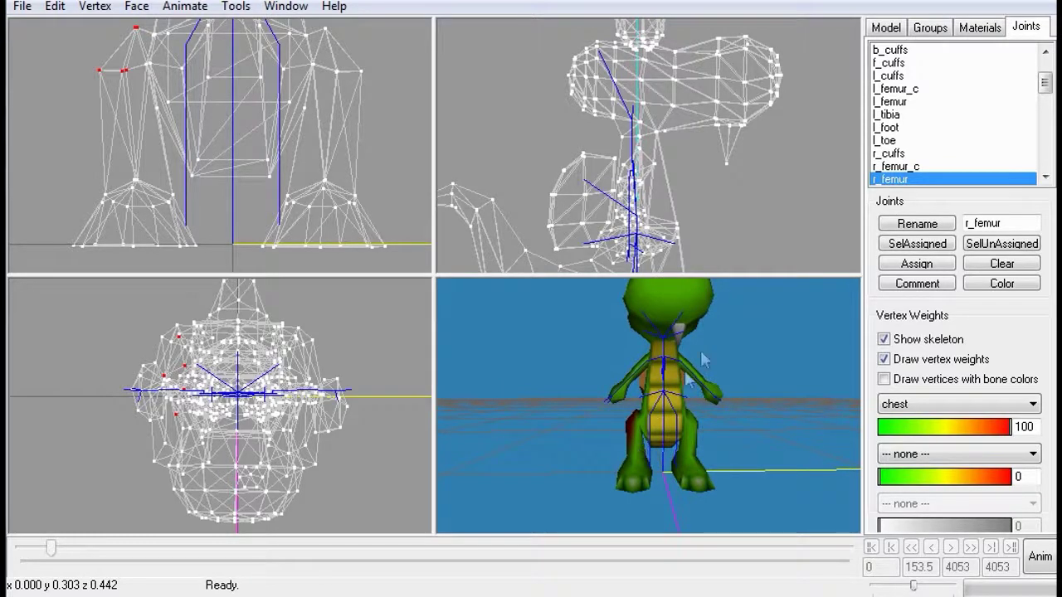
click(894, 23)
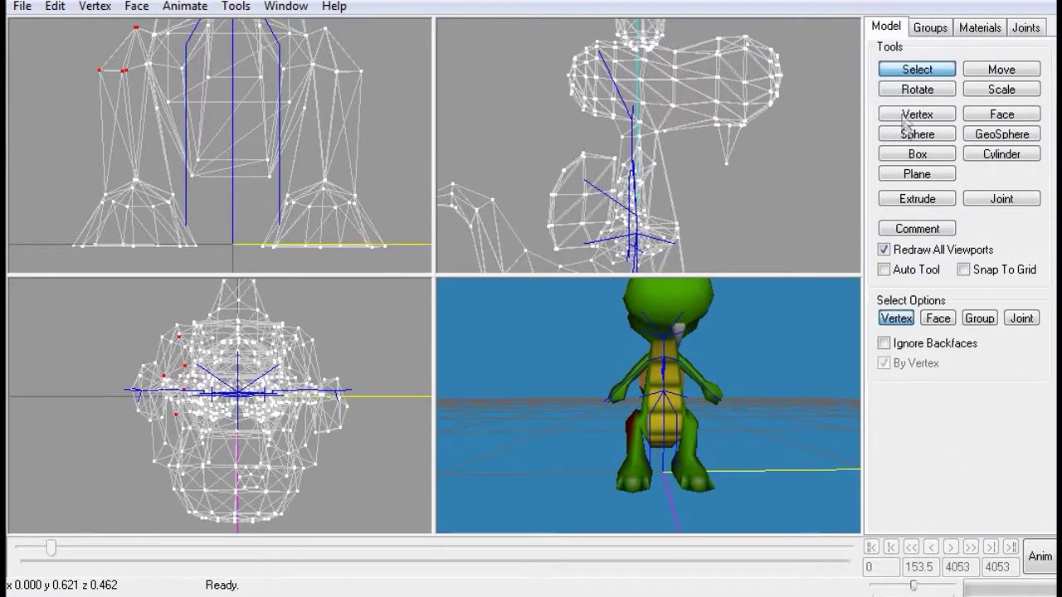
click(940, 323)
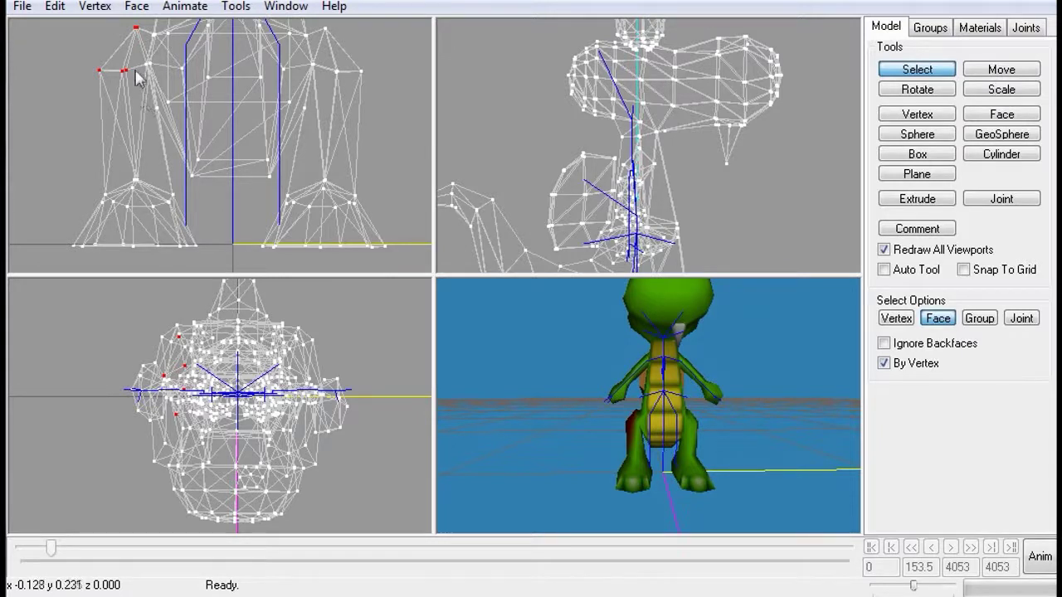
click(898, 319)
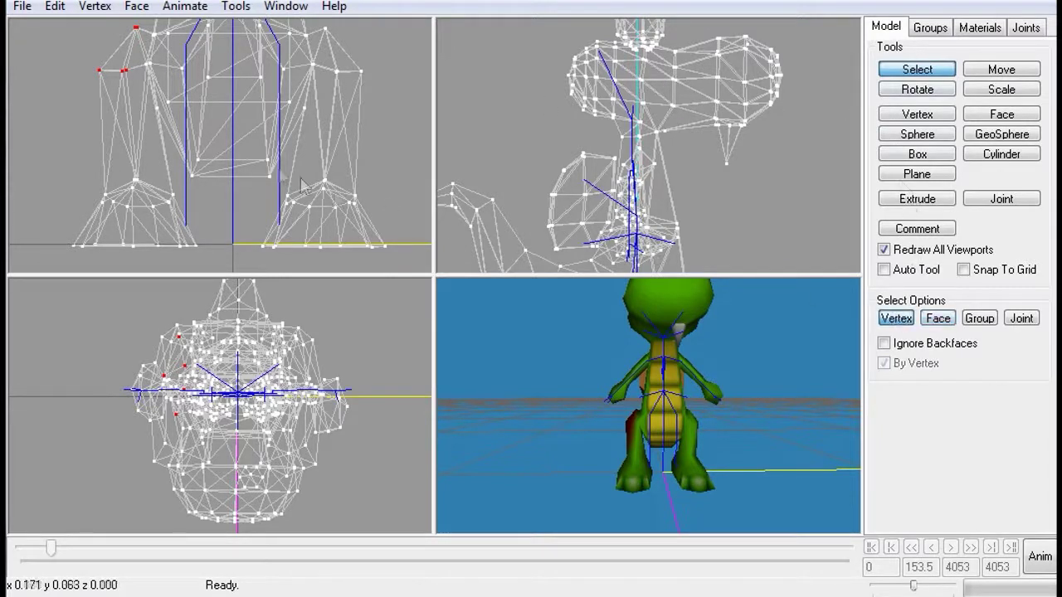
drag(134, 61, 143, 72)
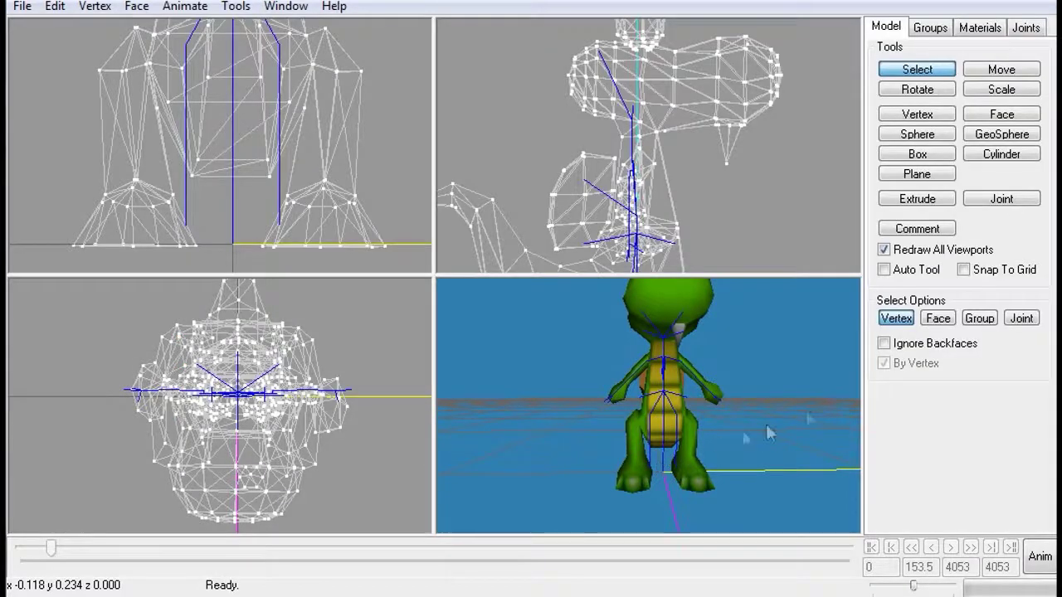
Choose the r_tibia joint, assign the right ankle vertices selected in the front view to it, and check the weights from the side
click(1026, 27)
click(1045, 176)
click(1047, 177)
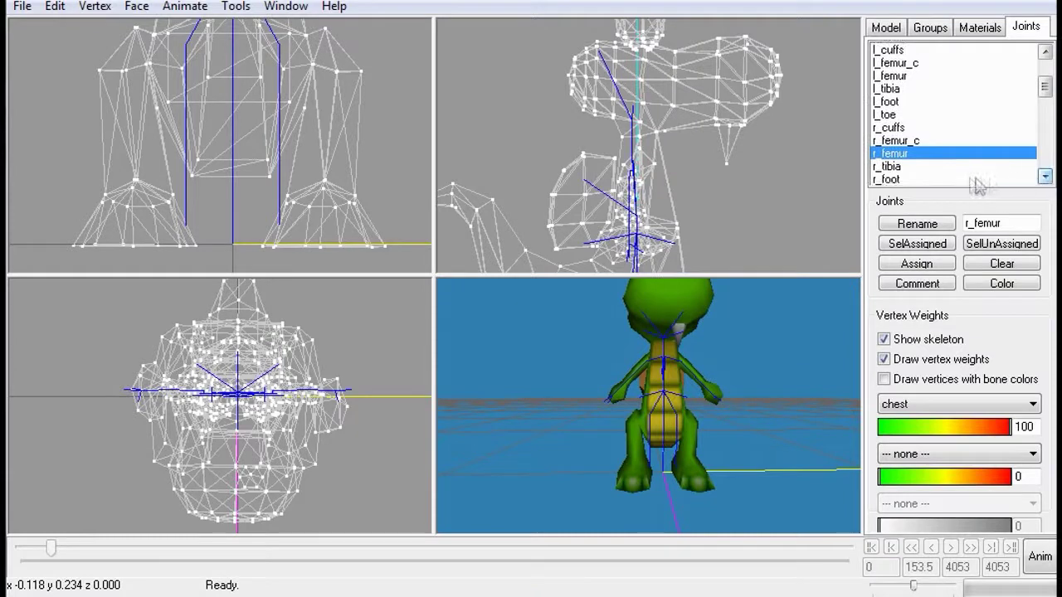
click(889, 166)
drag(92, 167, 176, 213)
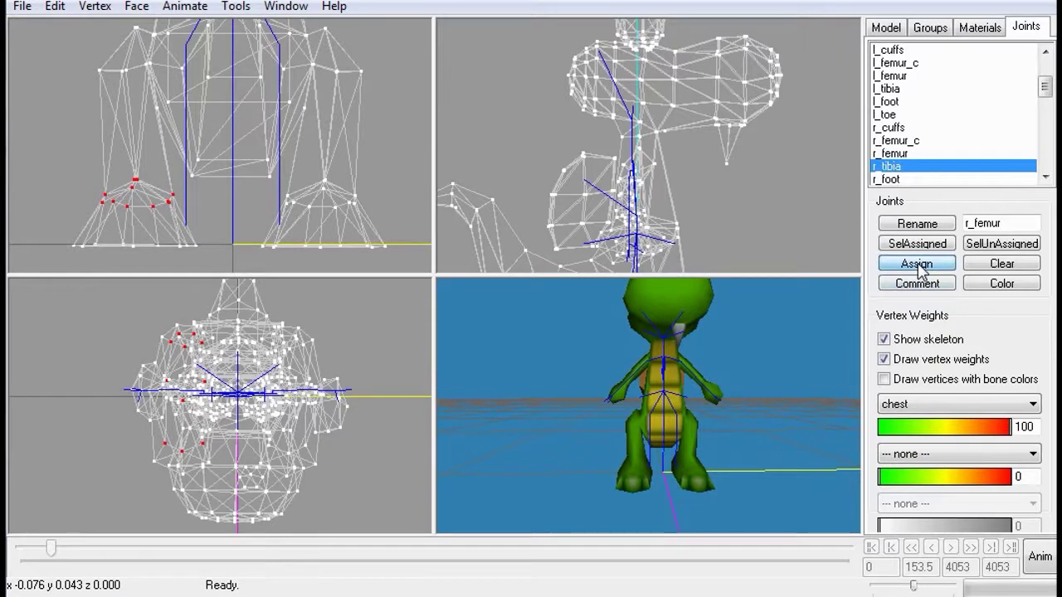
click(918, 266)
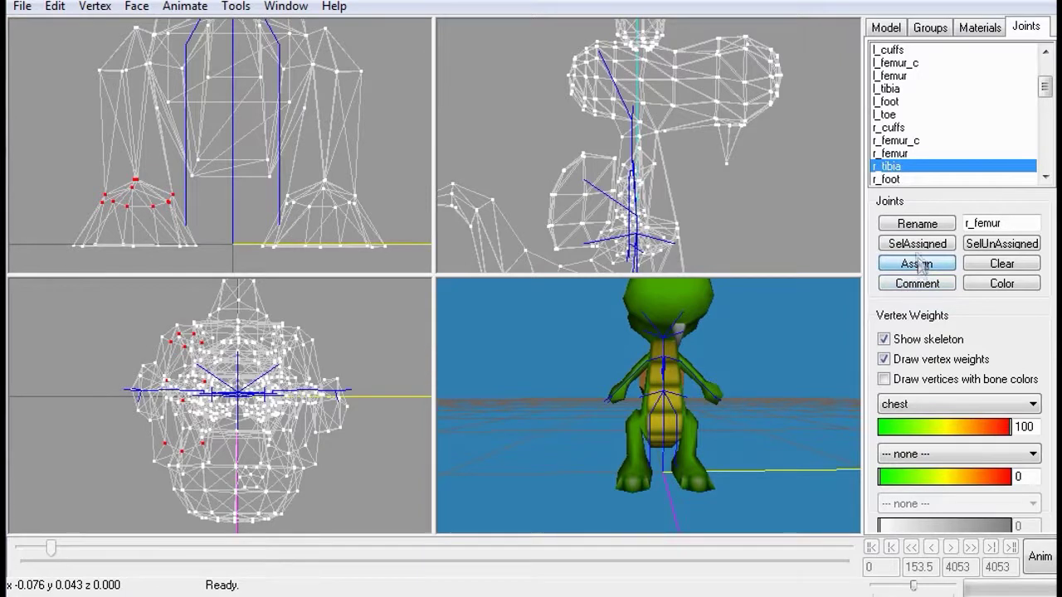
click(887, 166)
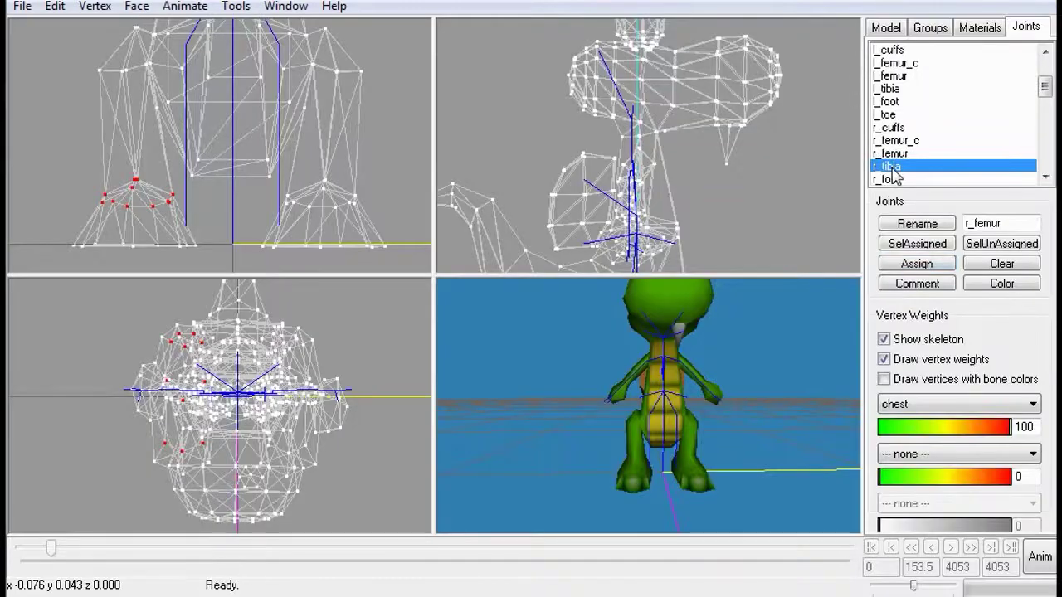
drag(700, 395, 774, 402)
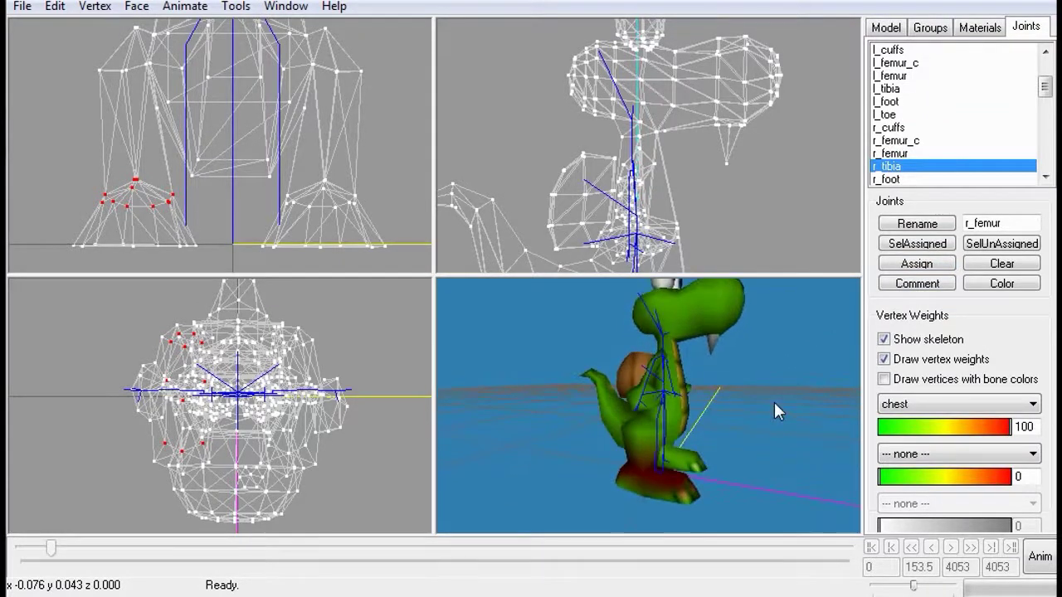
Choose the r_foot joint, select the sole vertices of the right foot in the front view and assign them to it
click(886, 180)
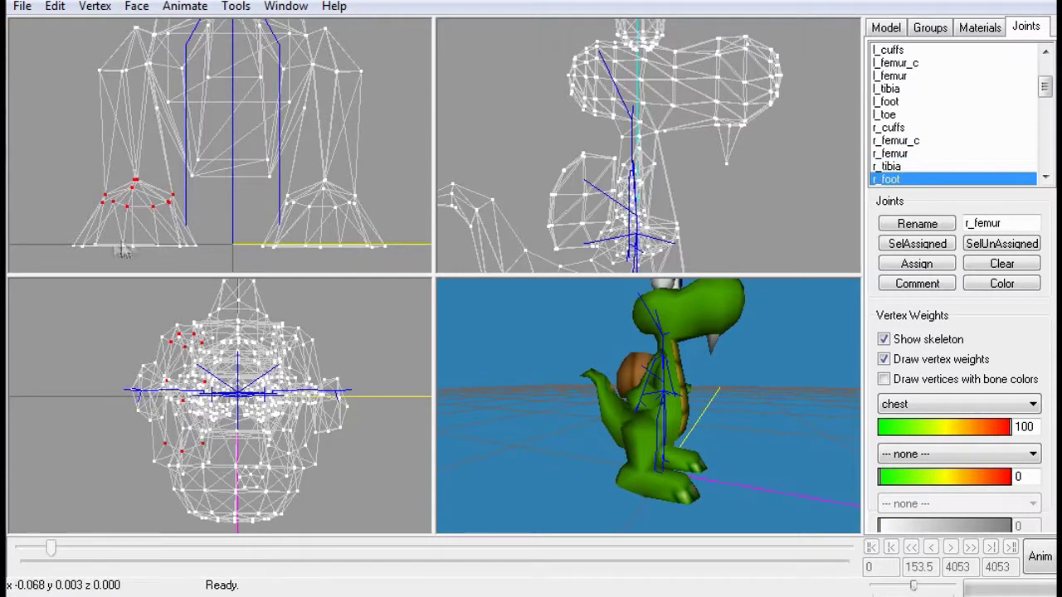
drag(67, 229, 206, 257)
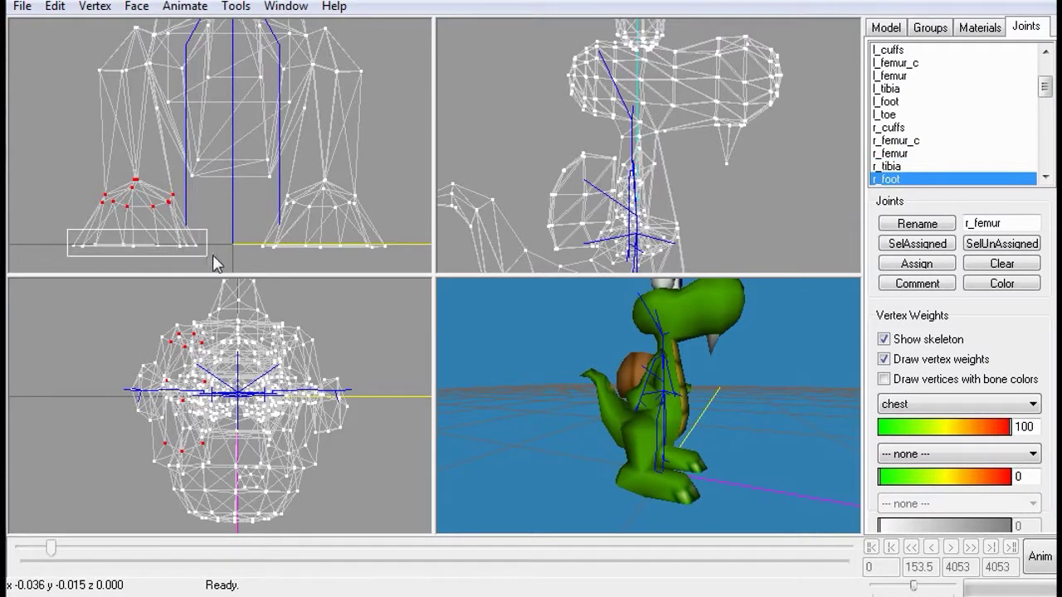
click(912, 264)
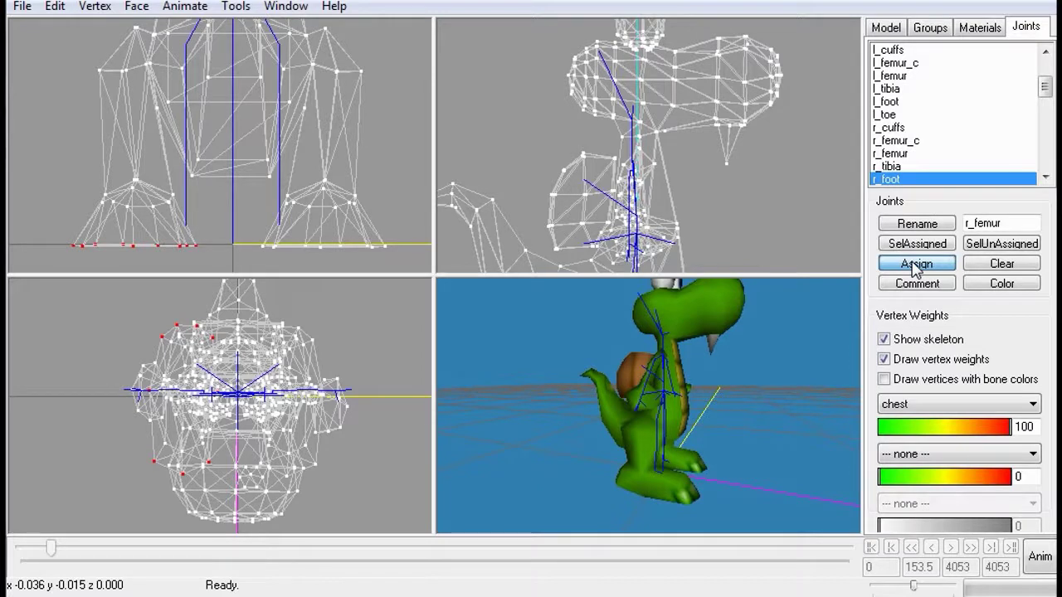
click(915, 265)
click(901, 178)
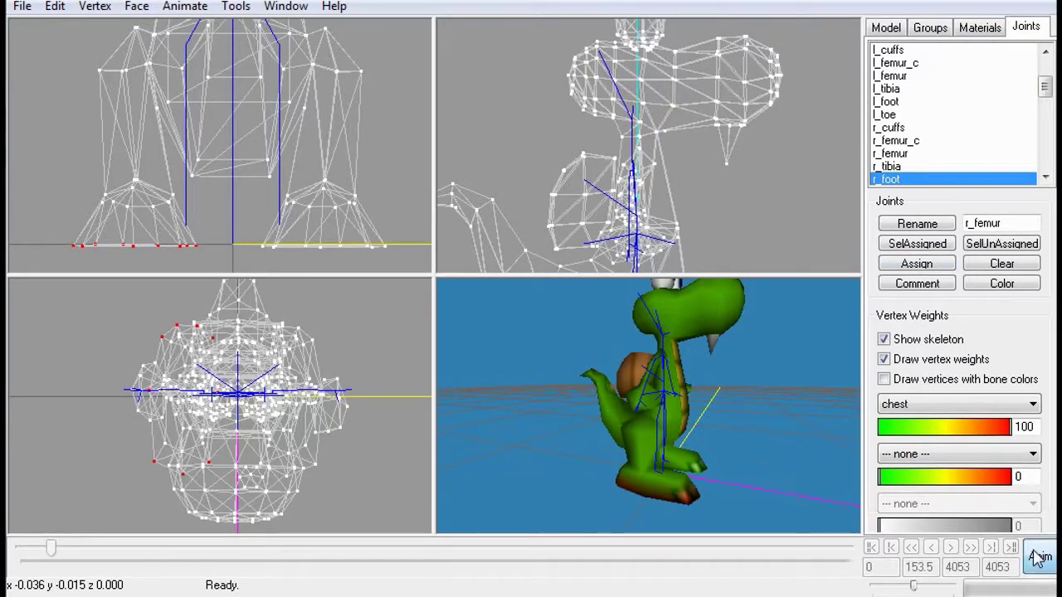
Play the animation and examine from several sides how the right foot follows the r_foot joint
click(1035, 557)
drag(628, 425, 591, 419)
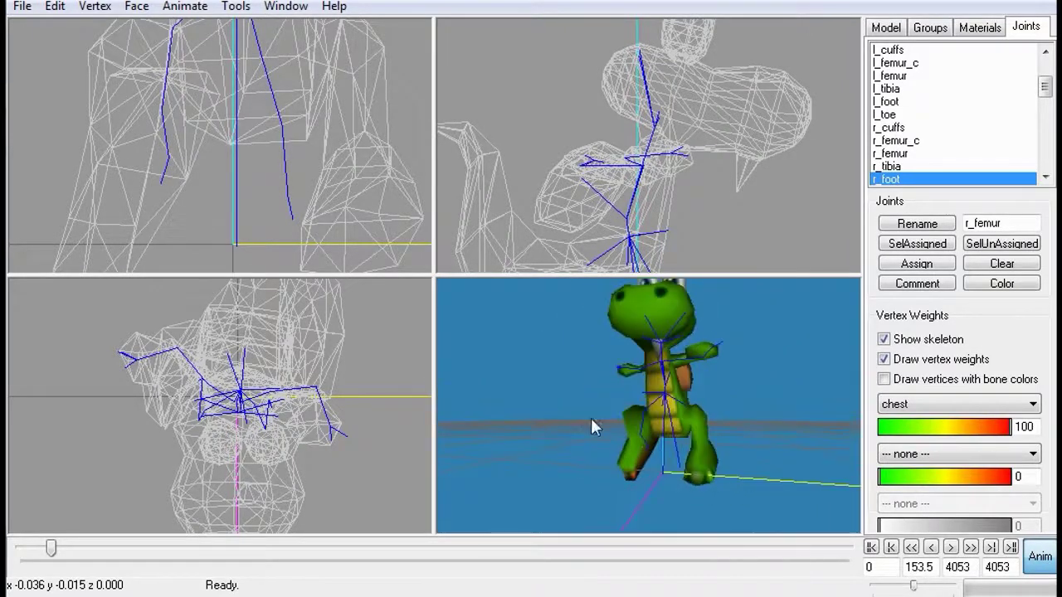
click(951, 548)
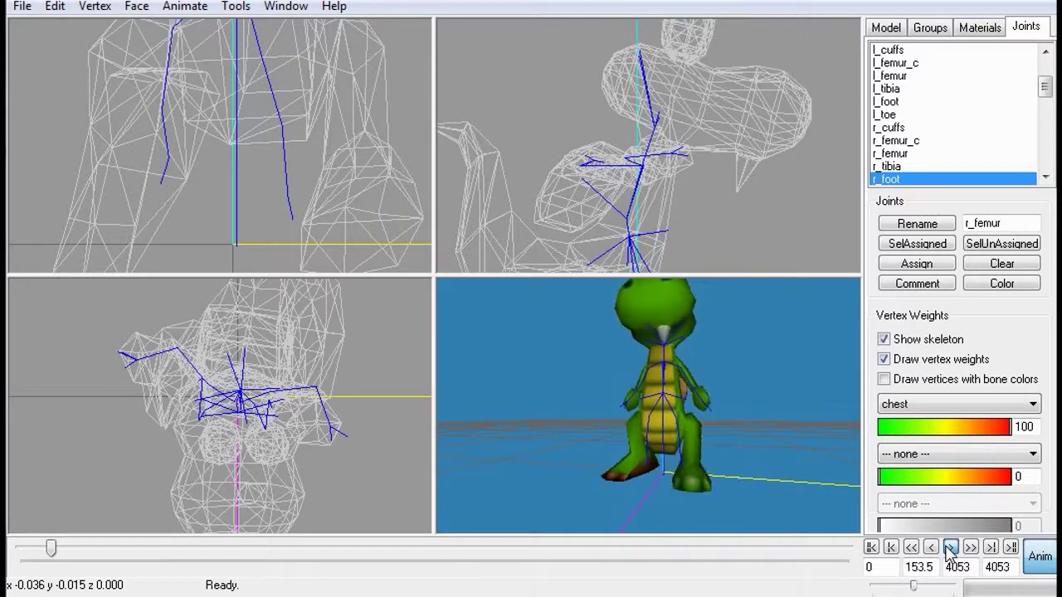
mouse_move(719, 487)
mouse_down()
mouse_move(776, 465)
mouse_move(824, 473)
mouse_move(738, 483)
mouse_up()
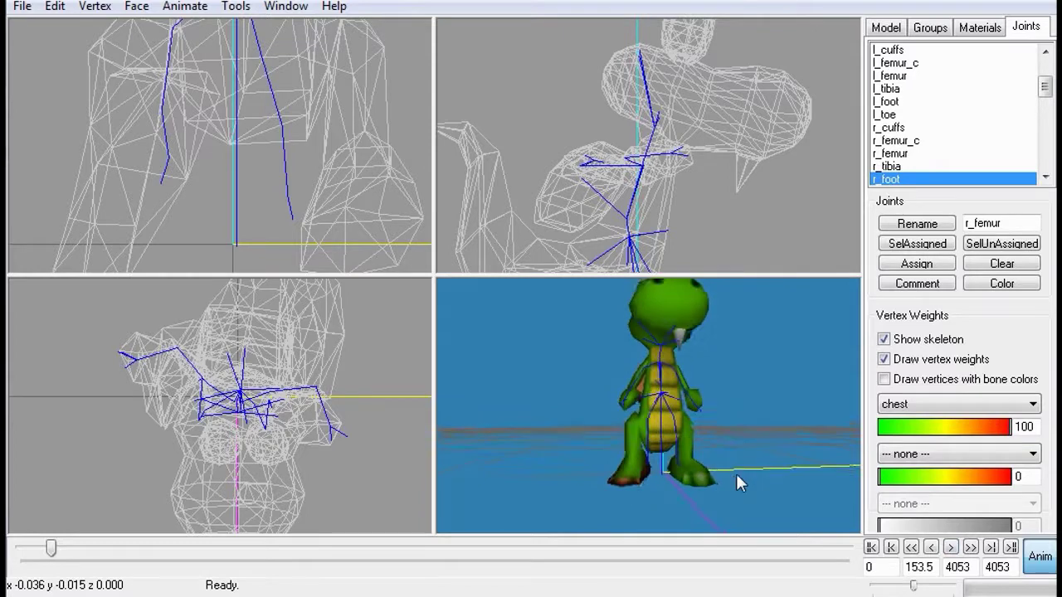
Leave animation mode, add the upper heel vertices in the side view to the selection and assign them to the r_foot joint
click(1040, 556)
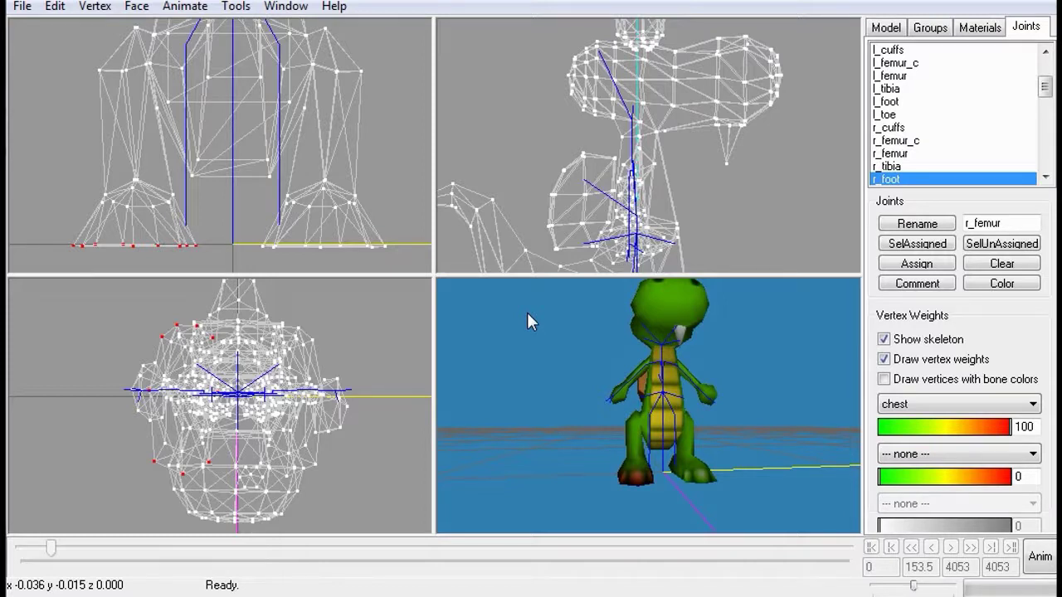
right_drag(569, 219, 592, 100)
scroll(606, 169, up, 2)
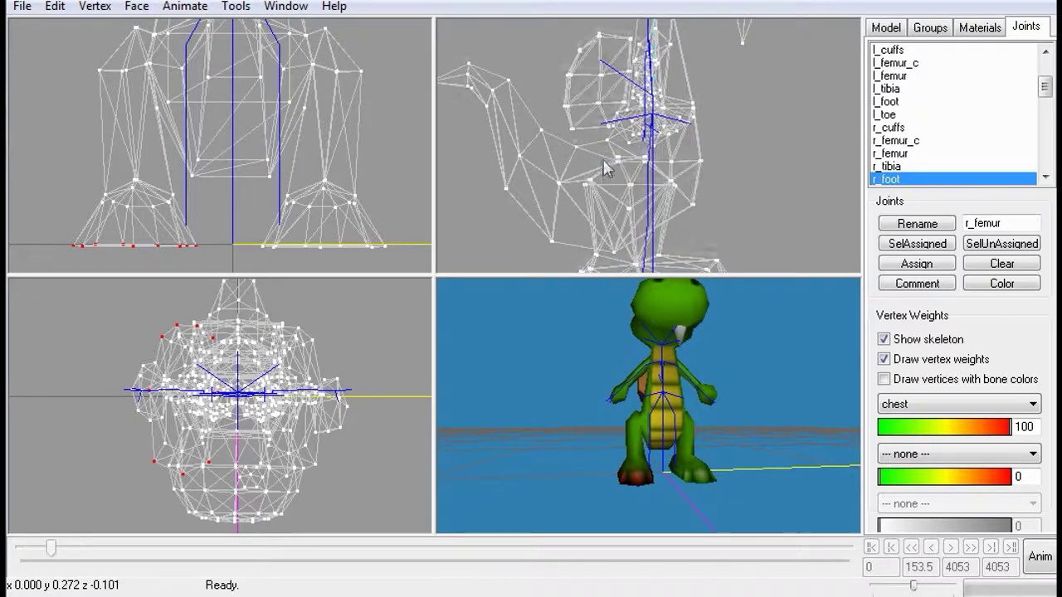
right_drag(605, 168, 592, 98)
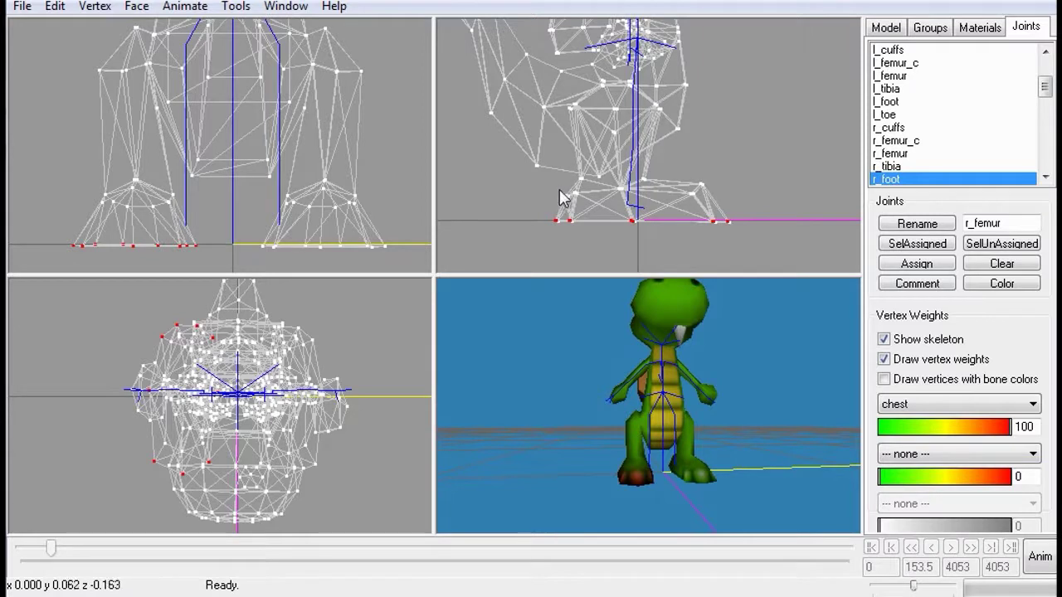
drag(558, 187, 584, 202)
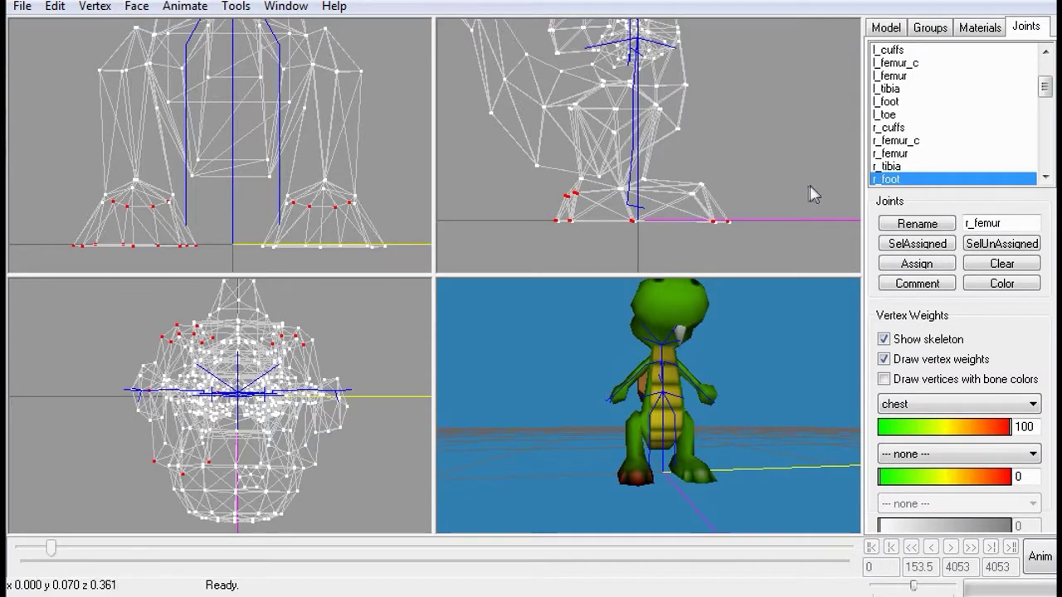
click(915, 265)
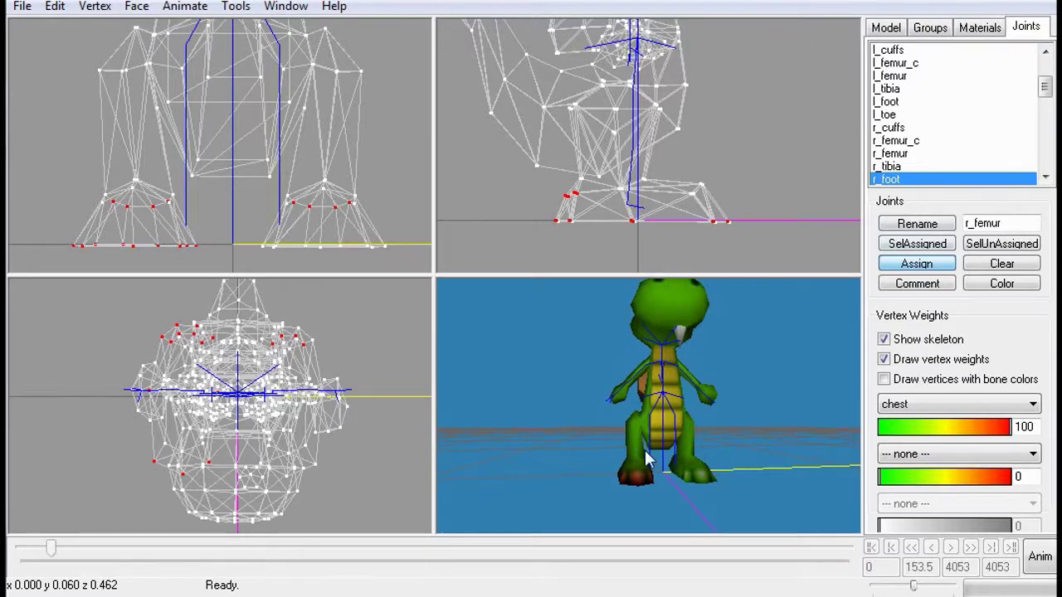
Play the animation again and examine how the right leg and foot deform with the added heel vertices
click(1037, 557)
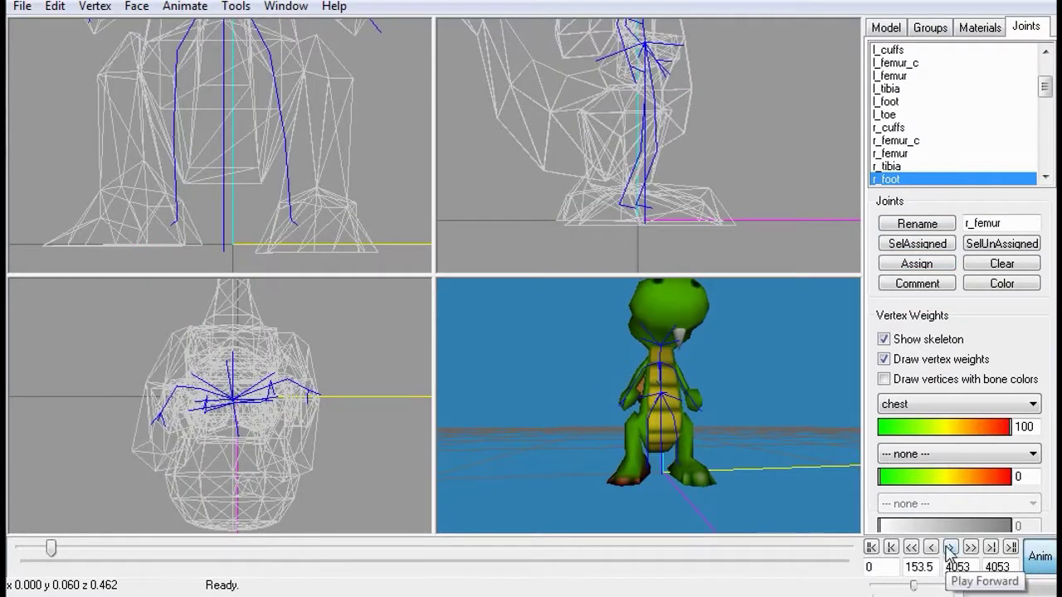
click(950, 549)
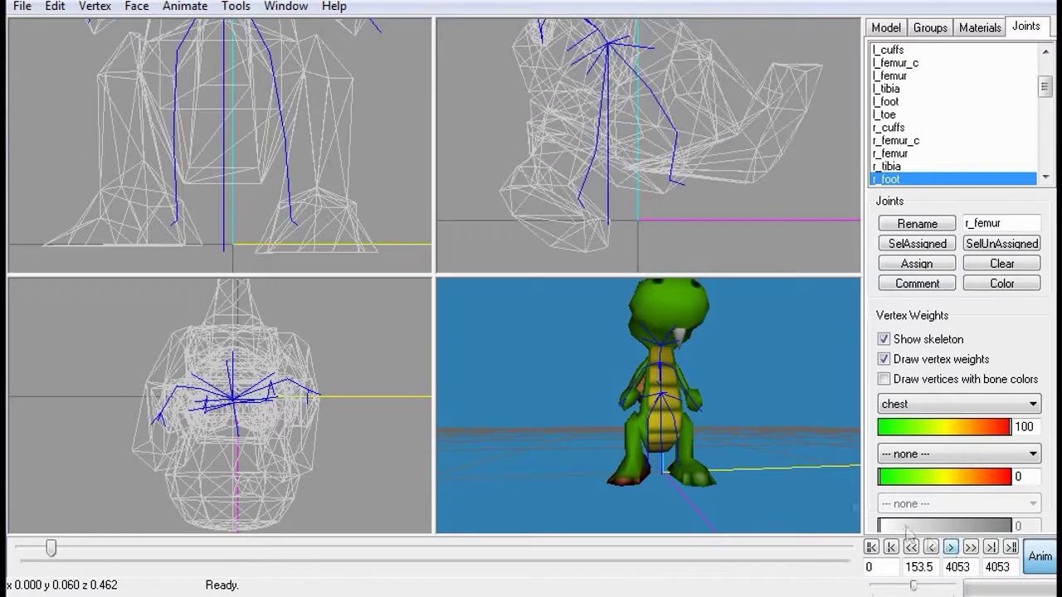
click(950, 548)
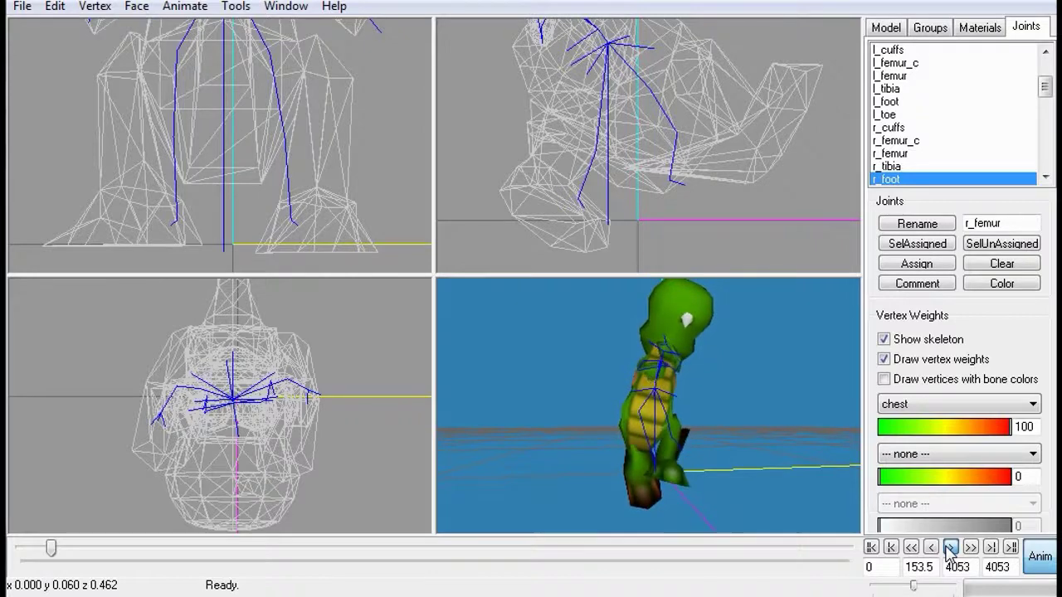
drag(758, 420, 362, 442)
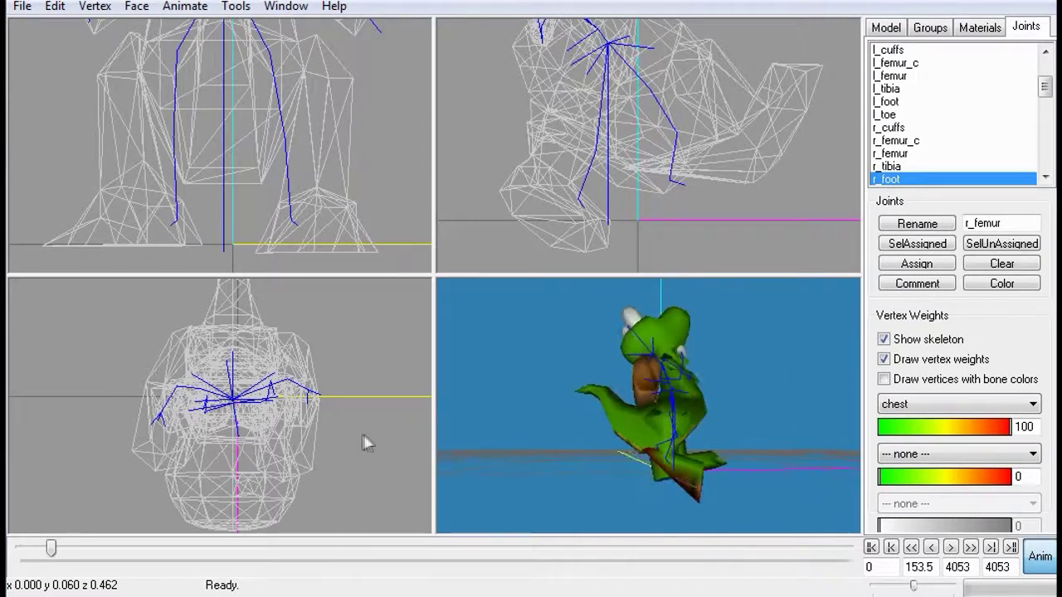
Leave animation mode, choose the r_toe joint and select the front toe vertices in the side view
click(1038, 555)
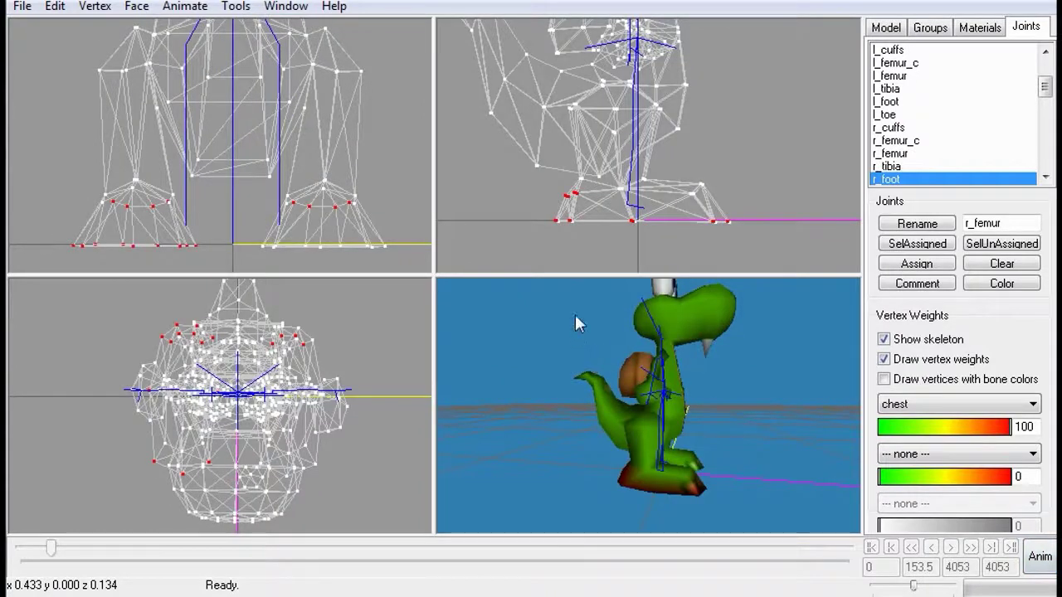
click(1045, 179)
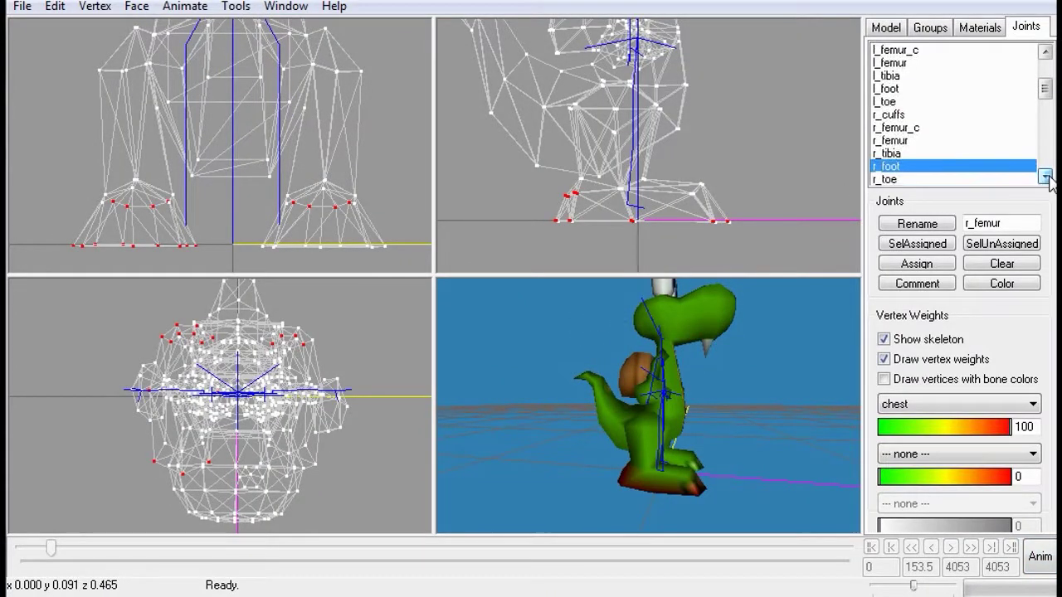
click(1045, 179)
click(889, 167)
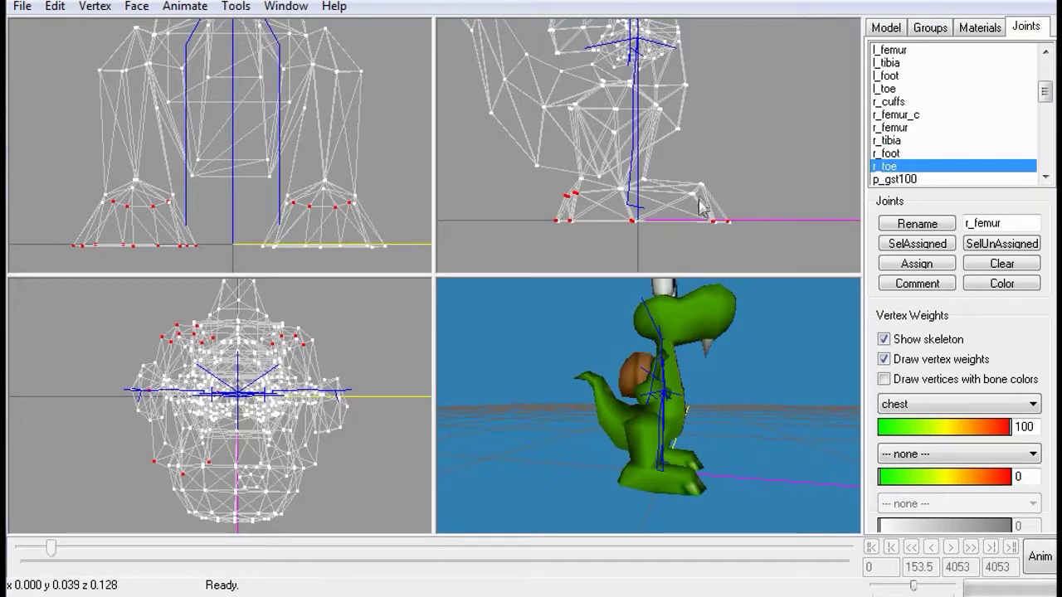
drag(707, 207, 734, 230)
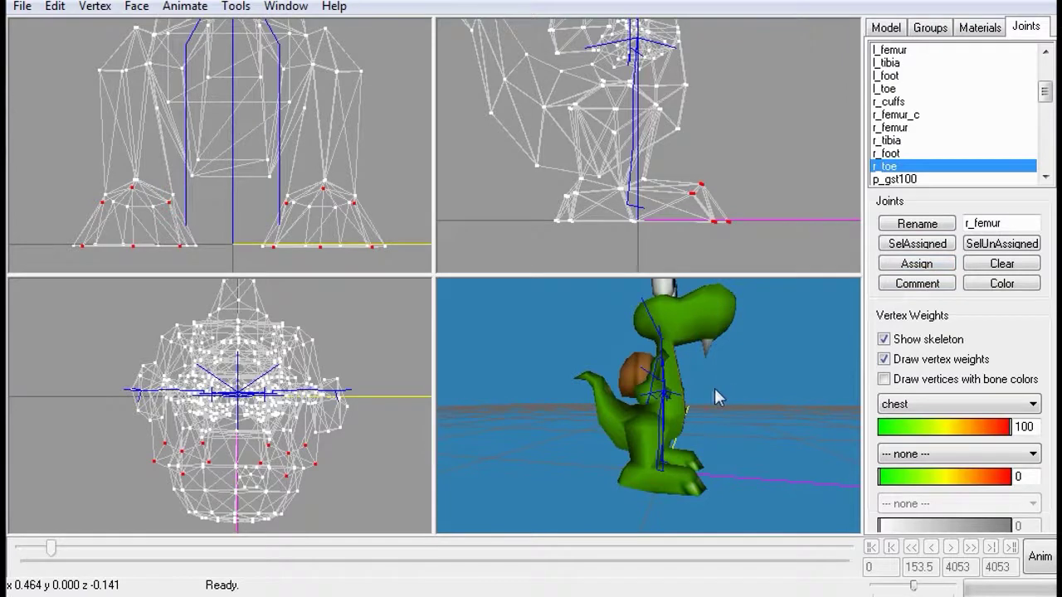
Play the animation and examine from the front and sides how the right foot and toes deform
drag(719, 398, 697, 400)
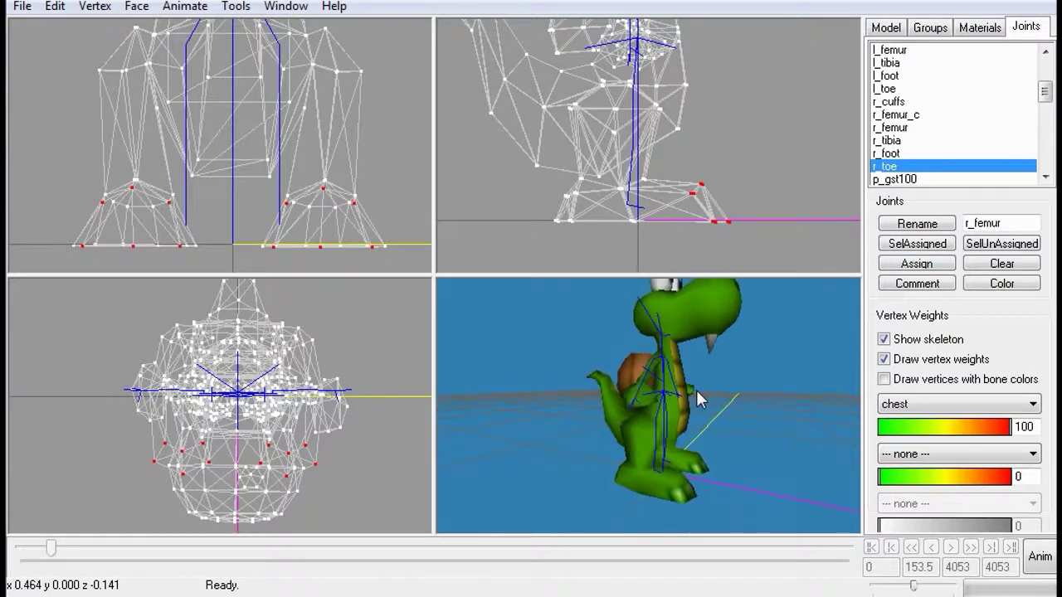
click(1037, 559)
drag(714, 466, 661, 462)
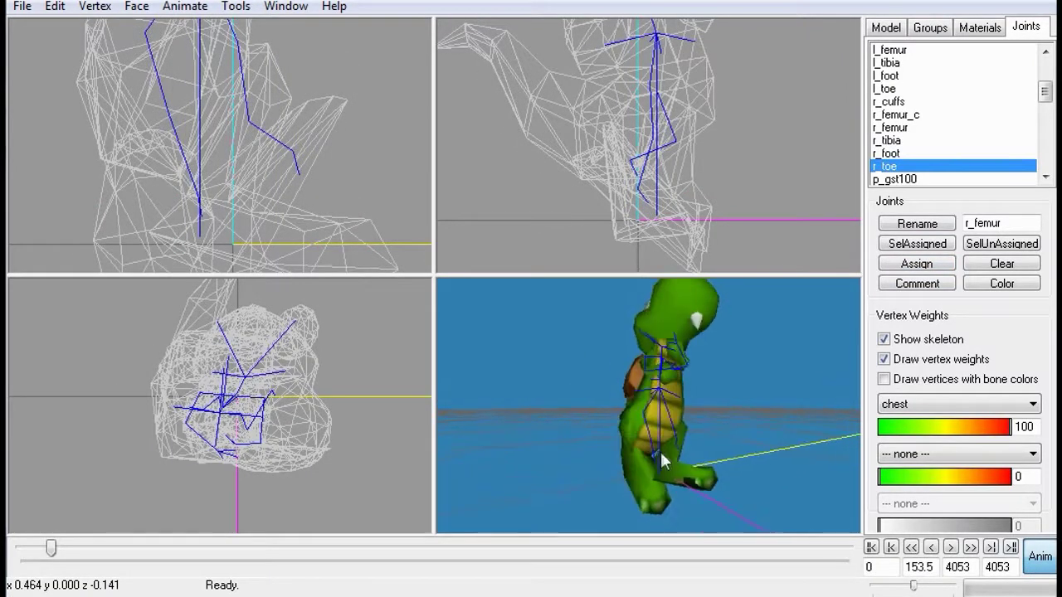
click(951, 550)
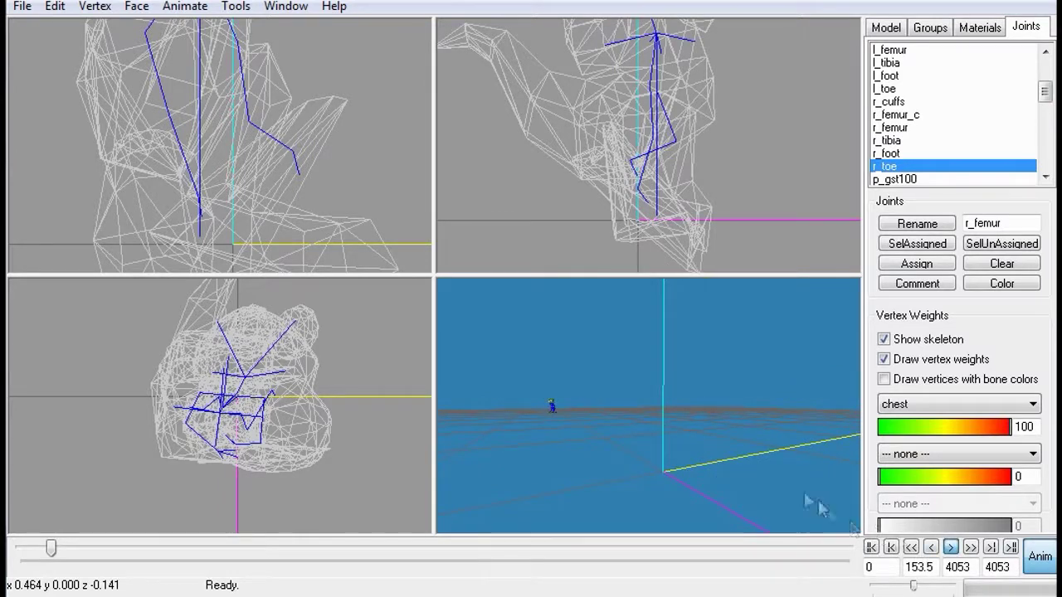
drag(690, 456, 668, 453)
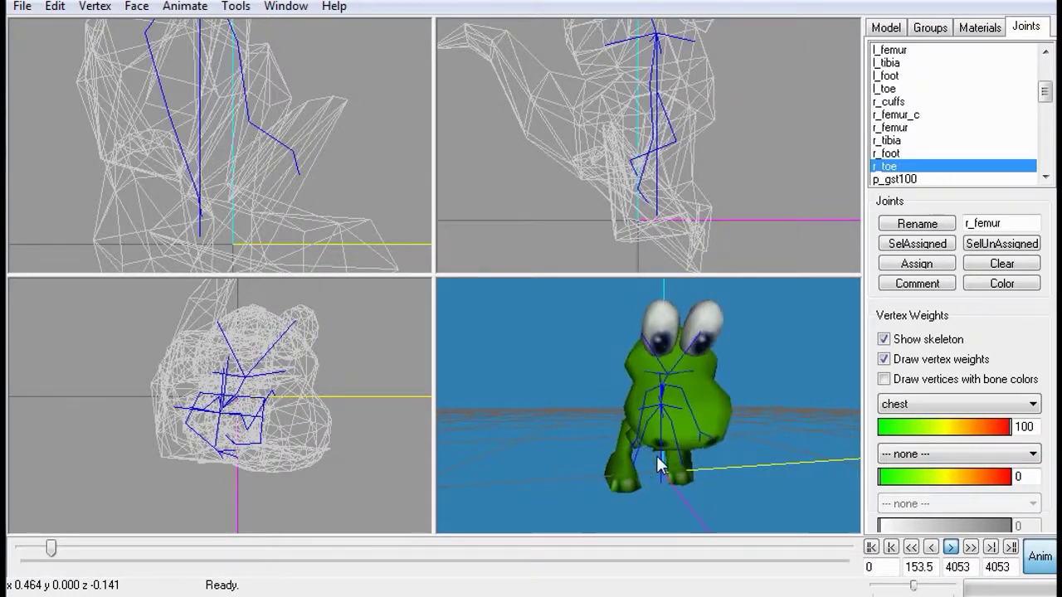
drag(634, 460, 680, 451)
mouse_move(550, 451)
mouse_down()
mouse_move(659, 451)
mouse_move(538, 447)
mouse_up()
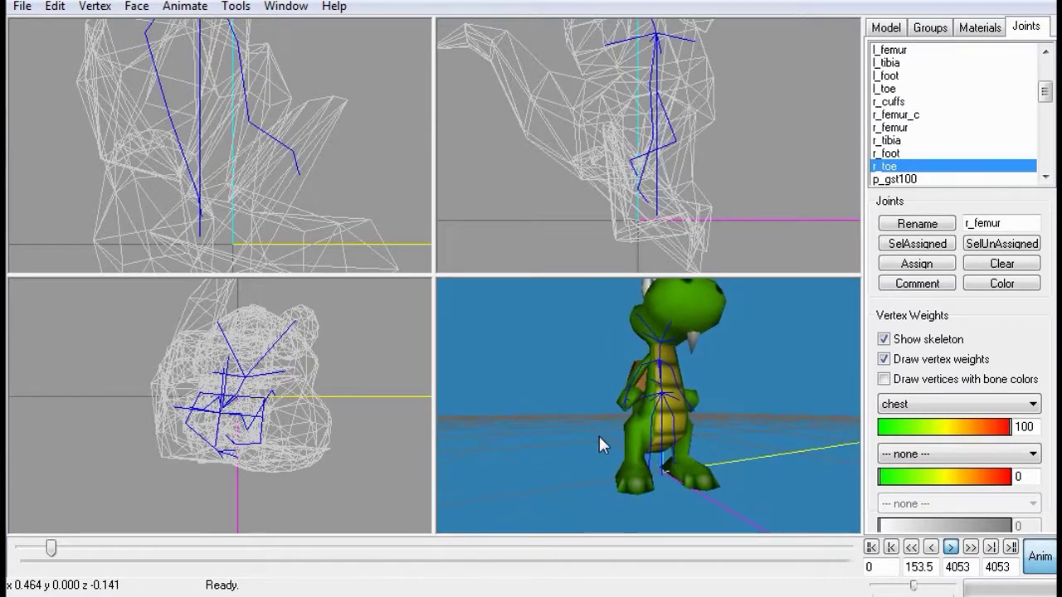
drag(604, 439, 569, 441)
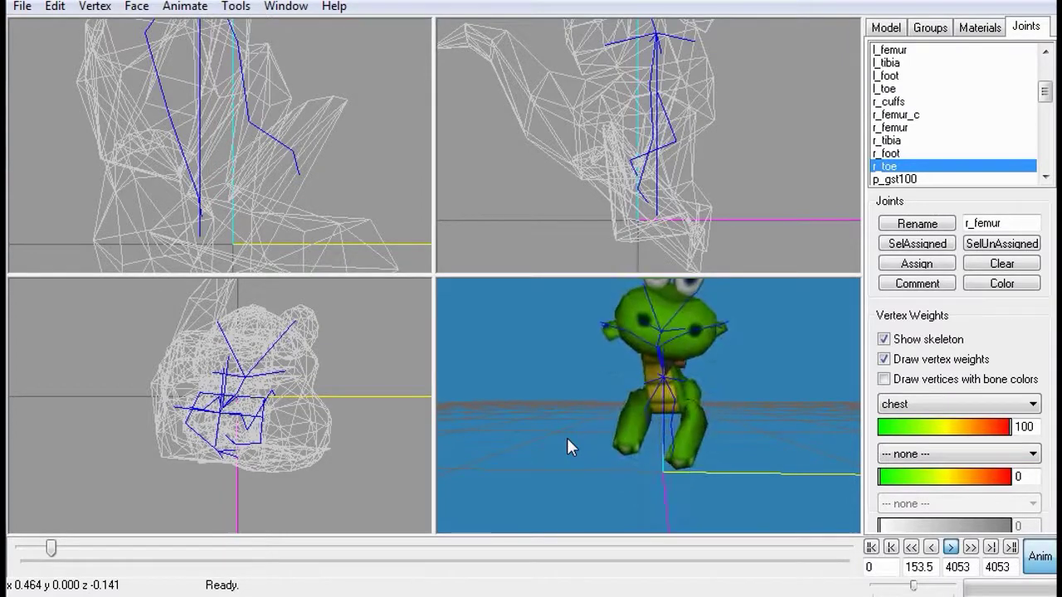
drag(593, 445, 722, 457)
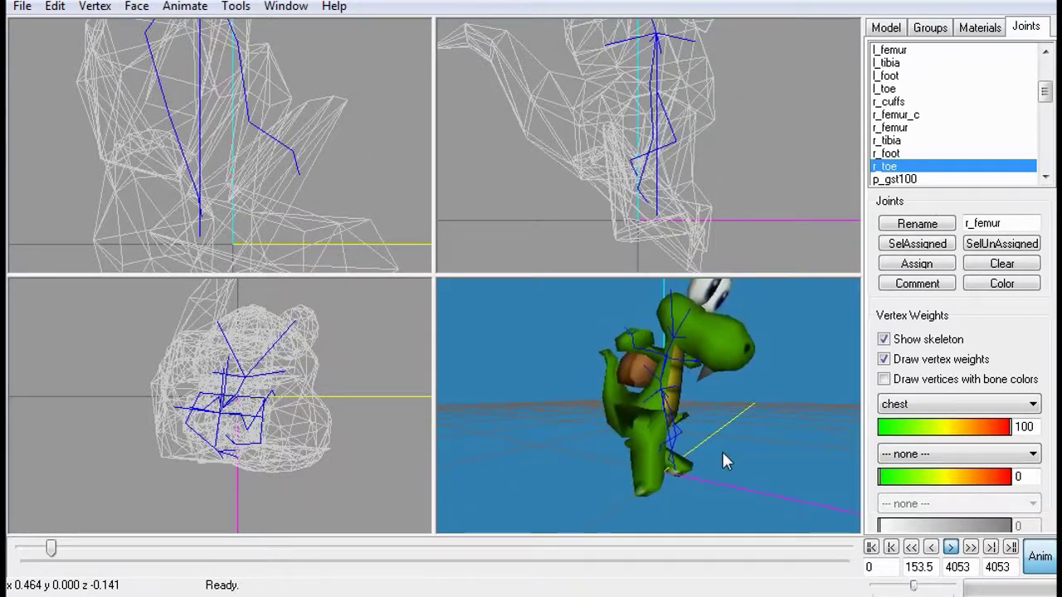
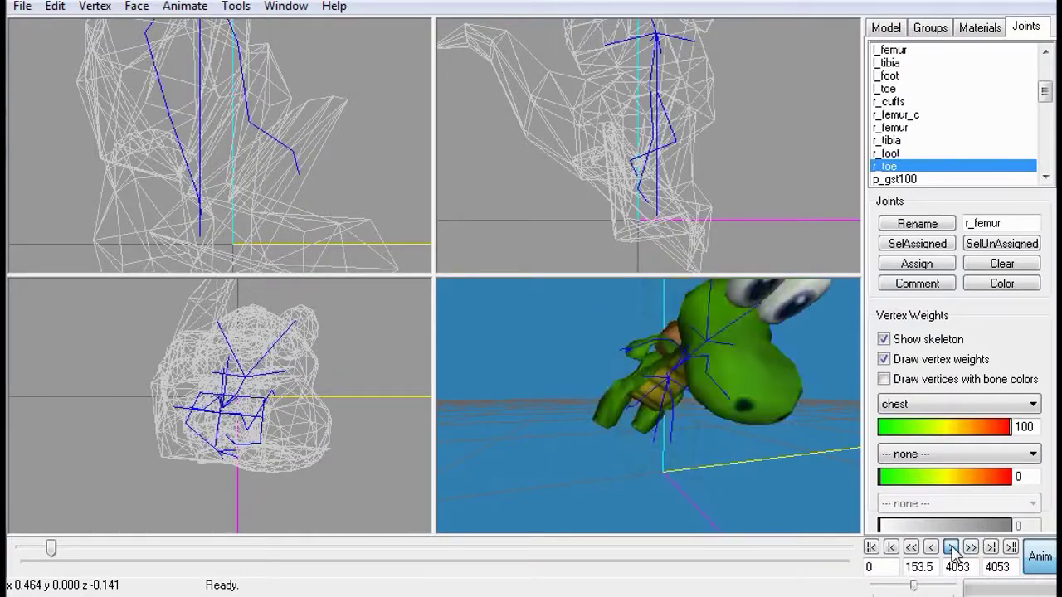
Leave animation mode, choose the r_tibia joint, select all right foot vertices in the front view and assign them to it
click(1036, 558)
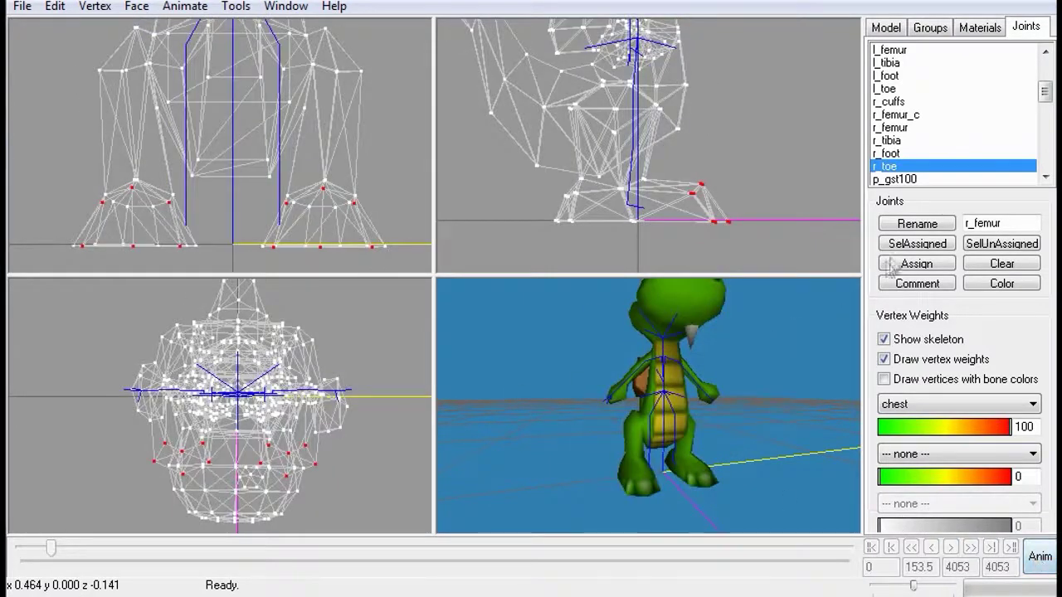
click(888, 141)
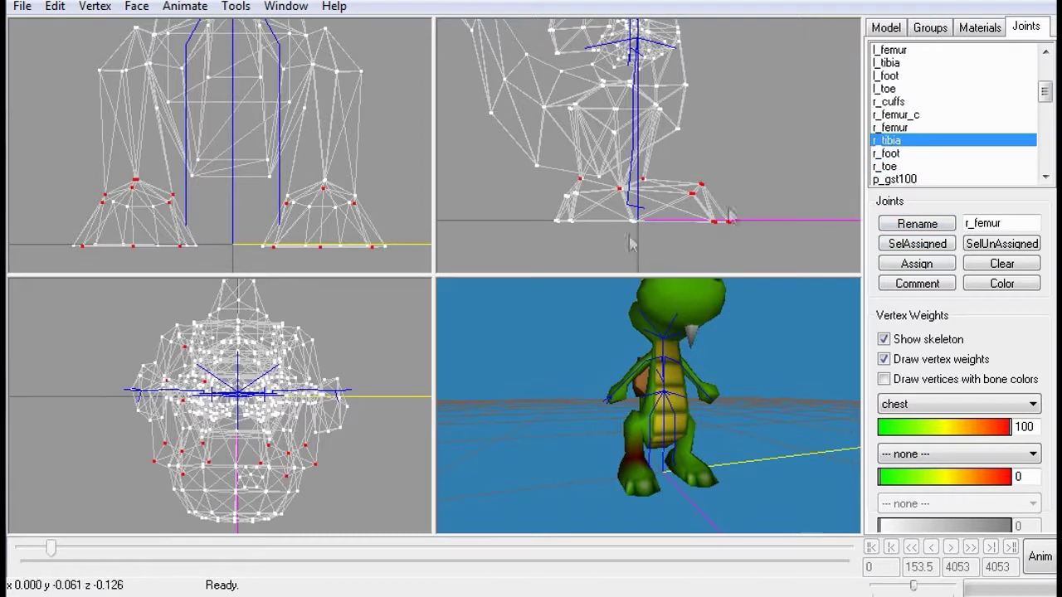
drag(70, 174, 171, 262)
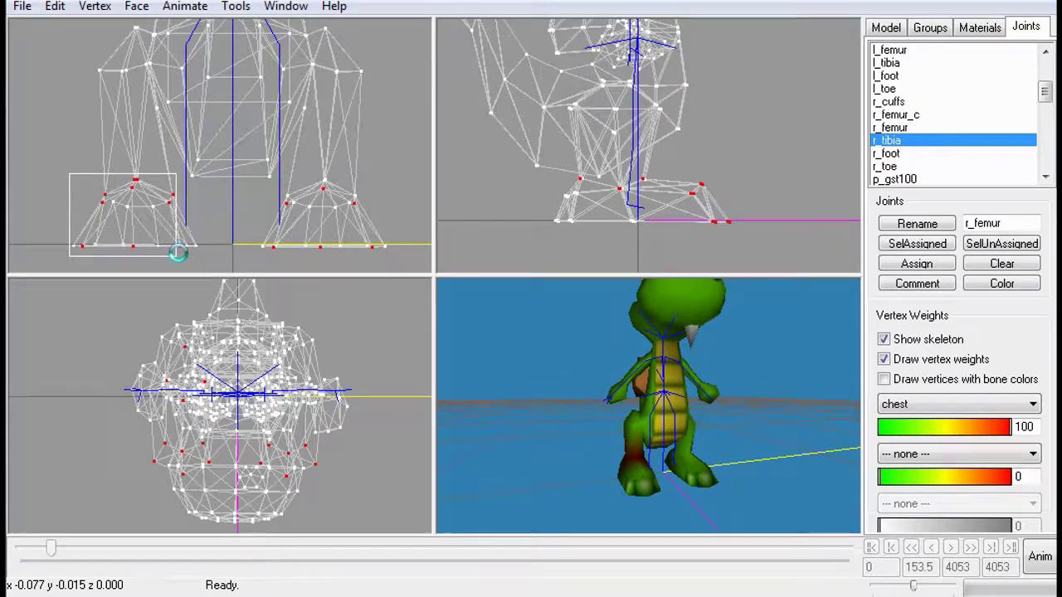
drag(178, 253, 180, 254)
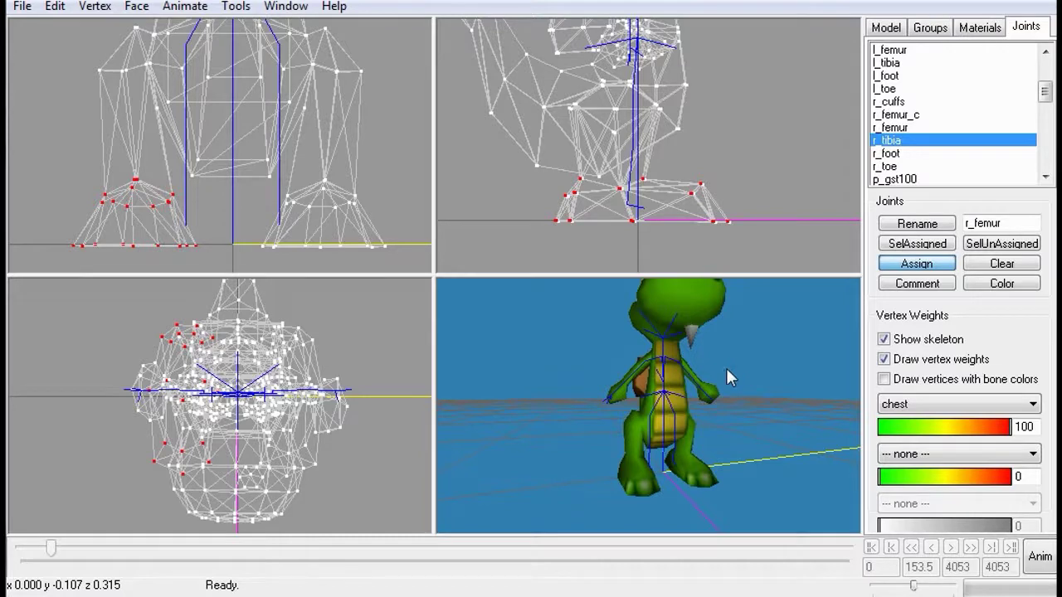
Play the animation and examine from several sides how the whole right foot follows the r_tibia joint
drag(719, 370, 716, 370)
click(1040, 557)
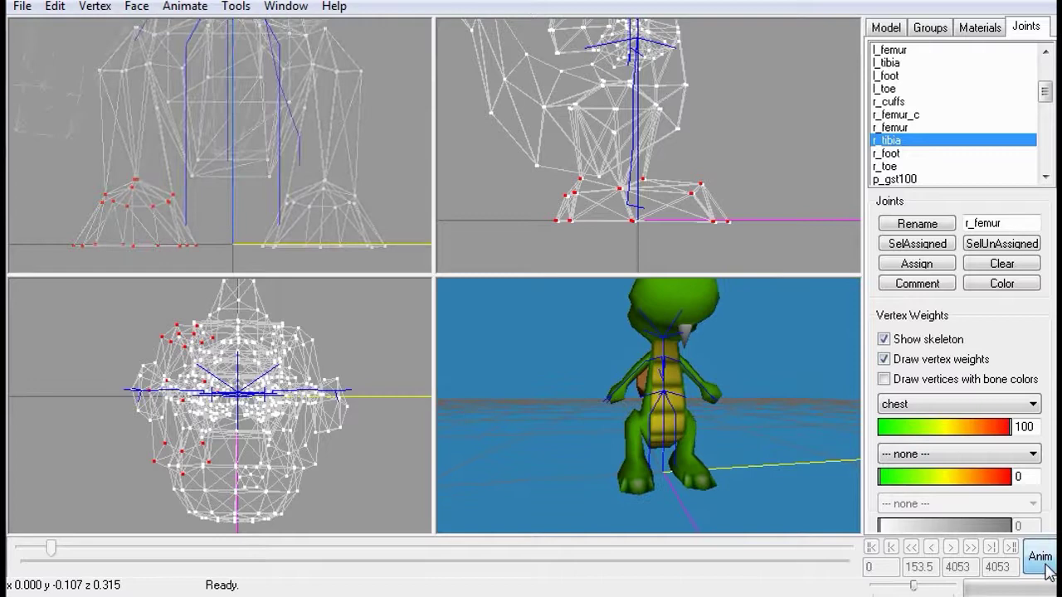
drag(676, 433, 722, 432)
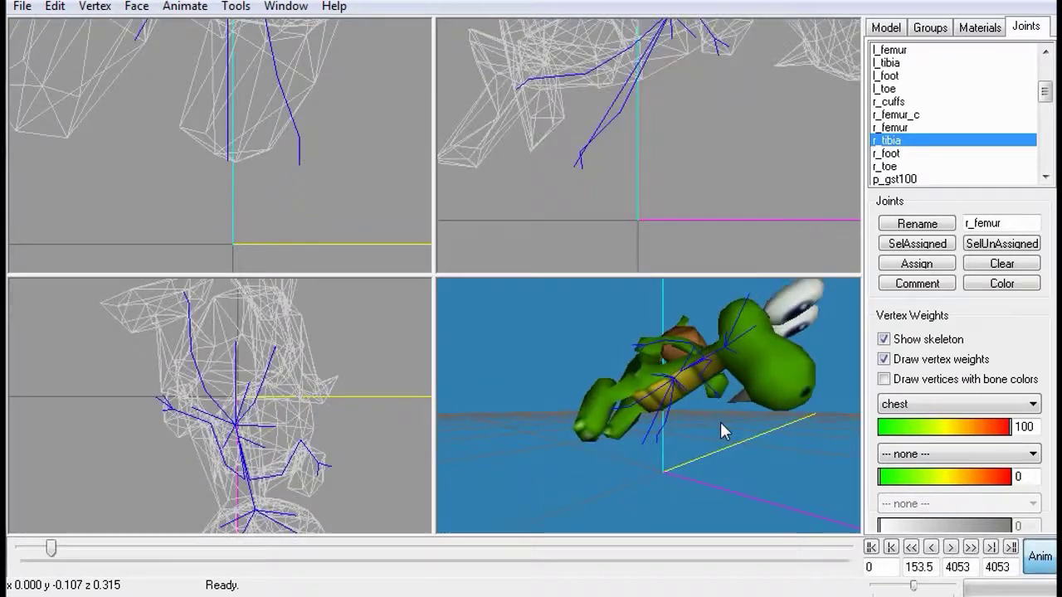
click(950, 547)
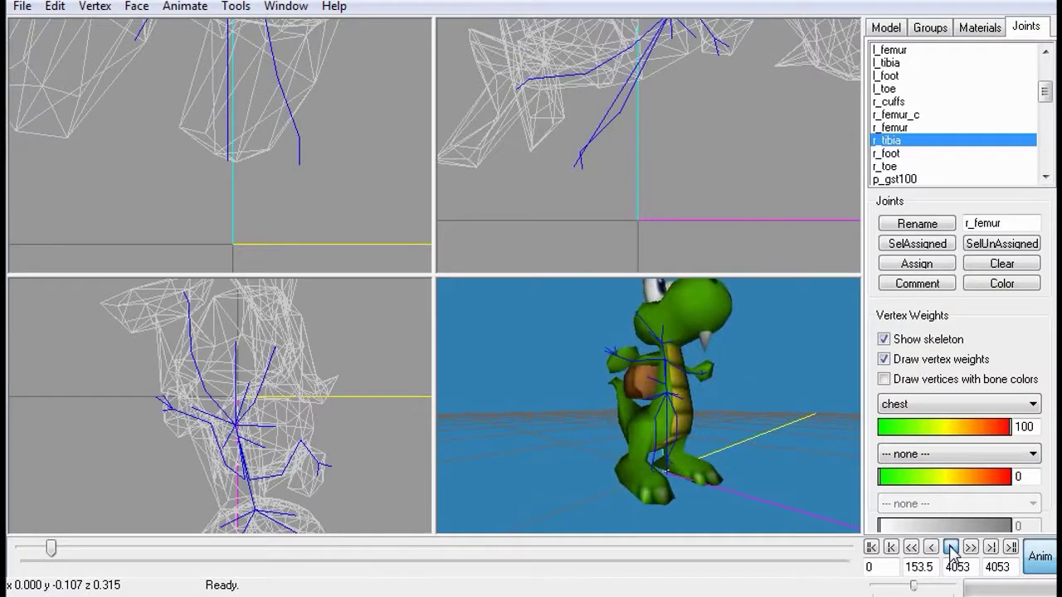
drag(737, 436, 670, 440)
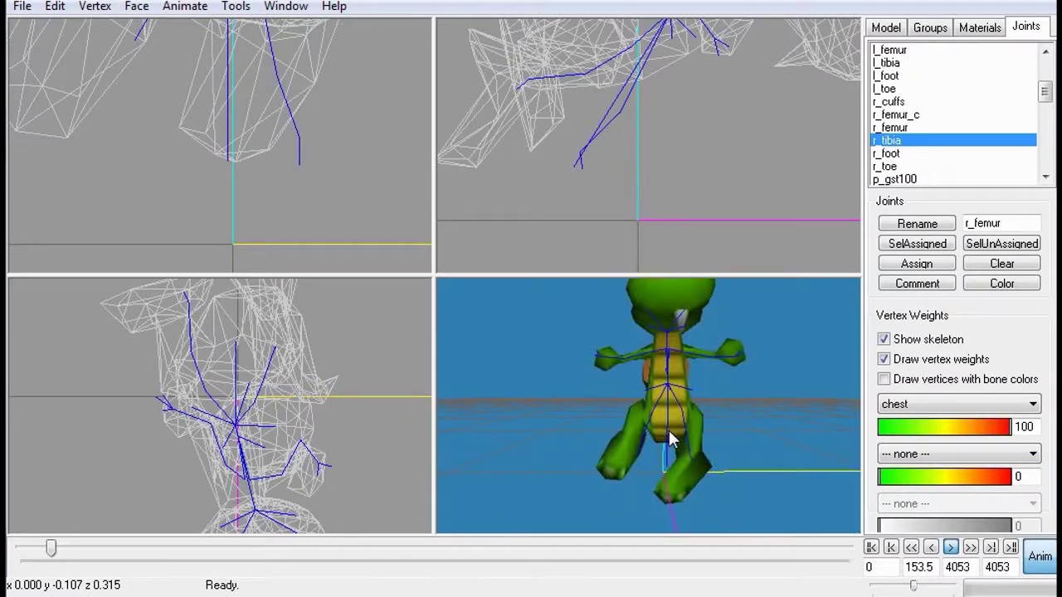
drag(704, 425, 684, 440)
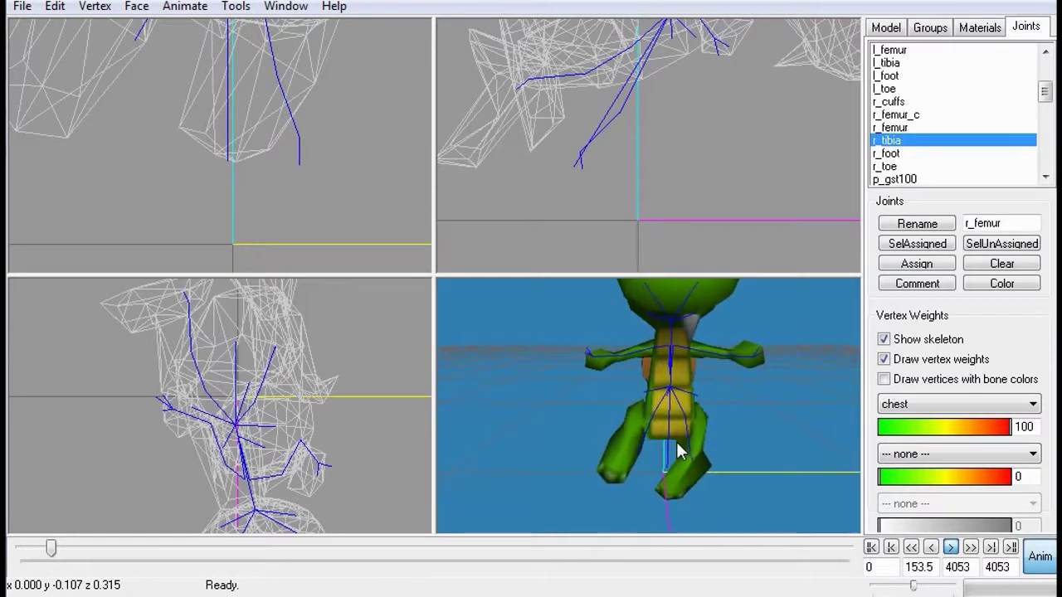
mouse_move(701, 448)
mouse_down()
mouse_move(824, 443)
mouse_move(712, 446)
mouse_up()
scroll(699, 442, down, 5)
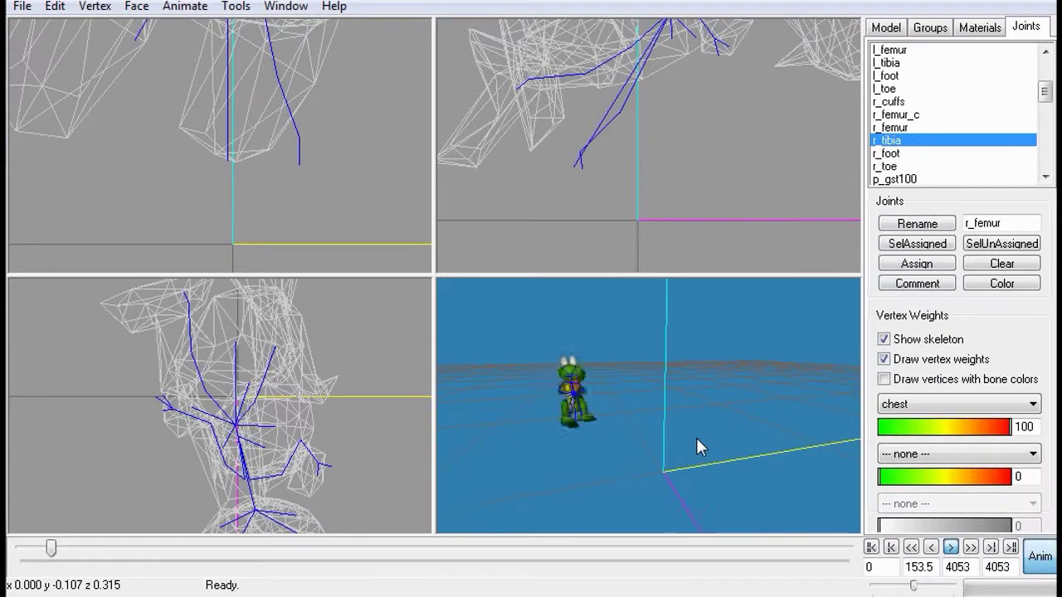
drag(623, 434, 595, 433)
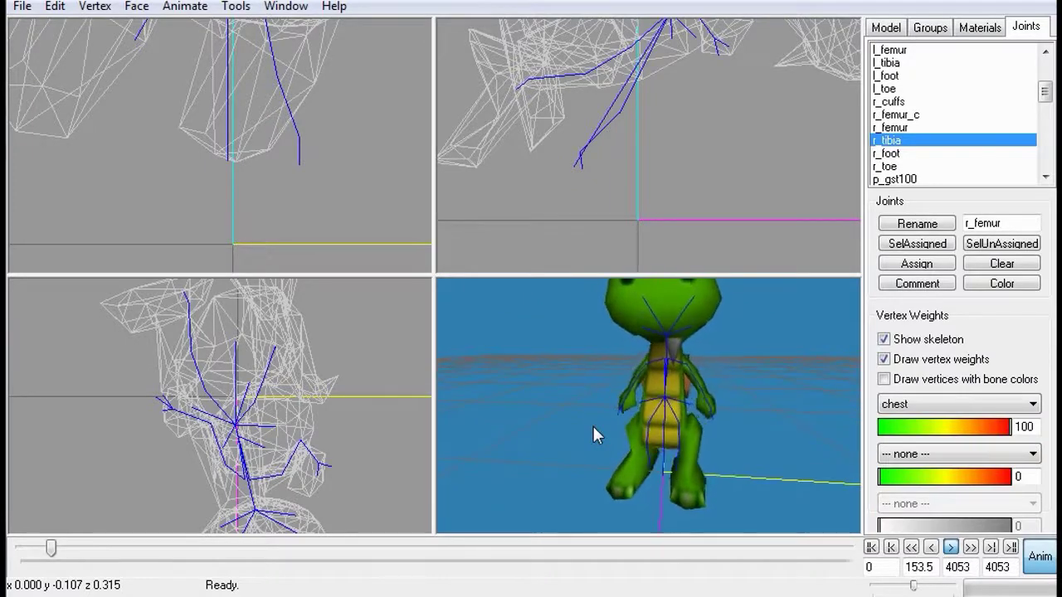
drag(592, 424, 640, 422)
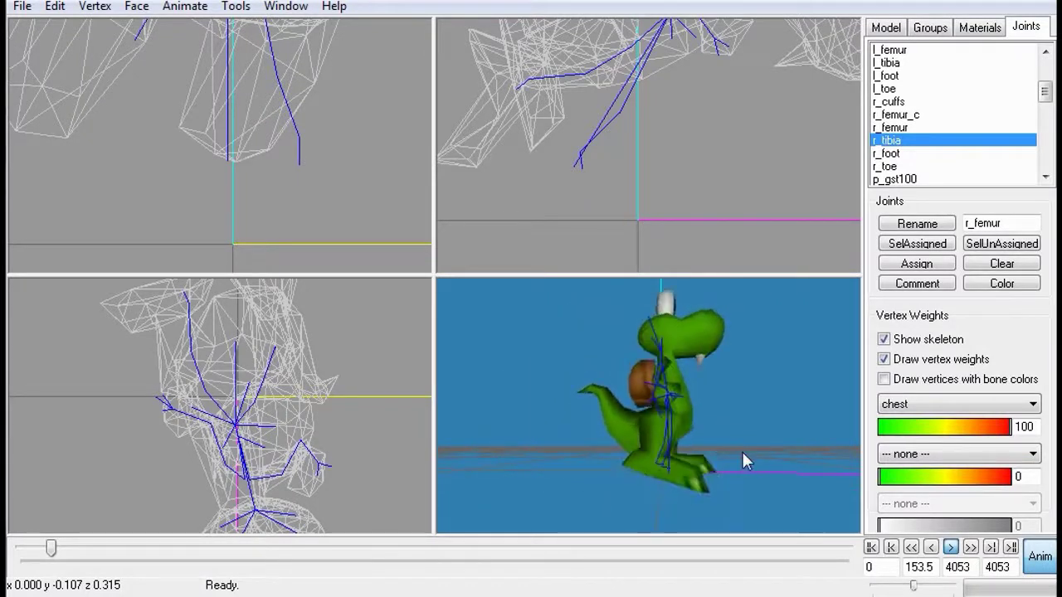
click(1038, 562)
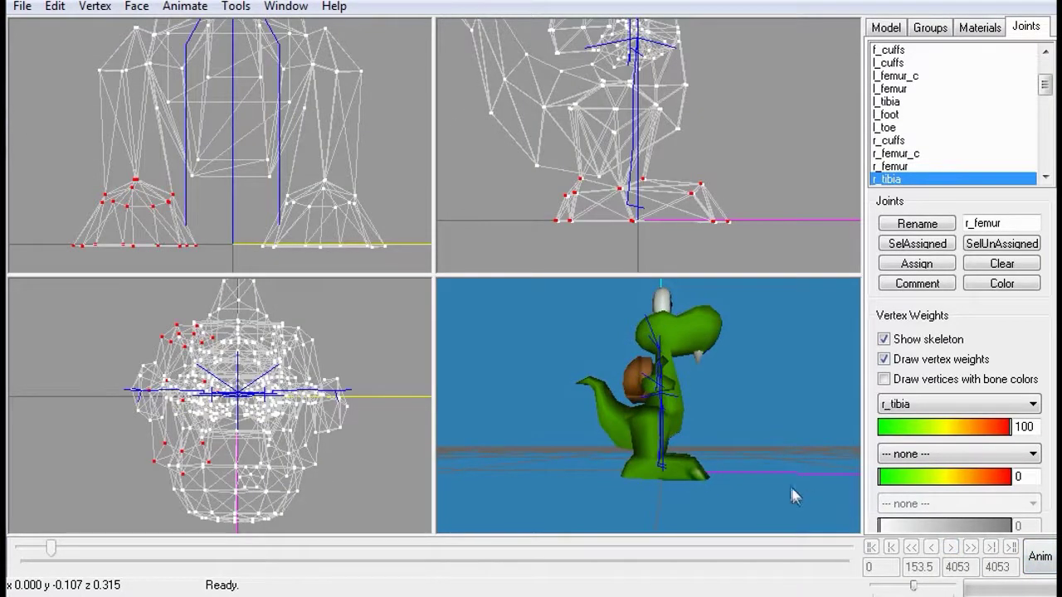
Switch briefly back to animation mode and compare the posed right and left feet from the front
drag(702, 445, 639, 448)
click(1031, 571)
drag(695, 465, 661, 467)
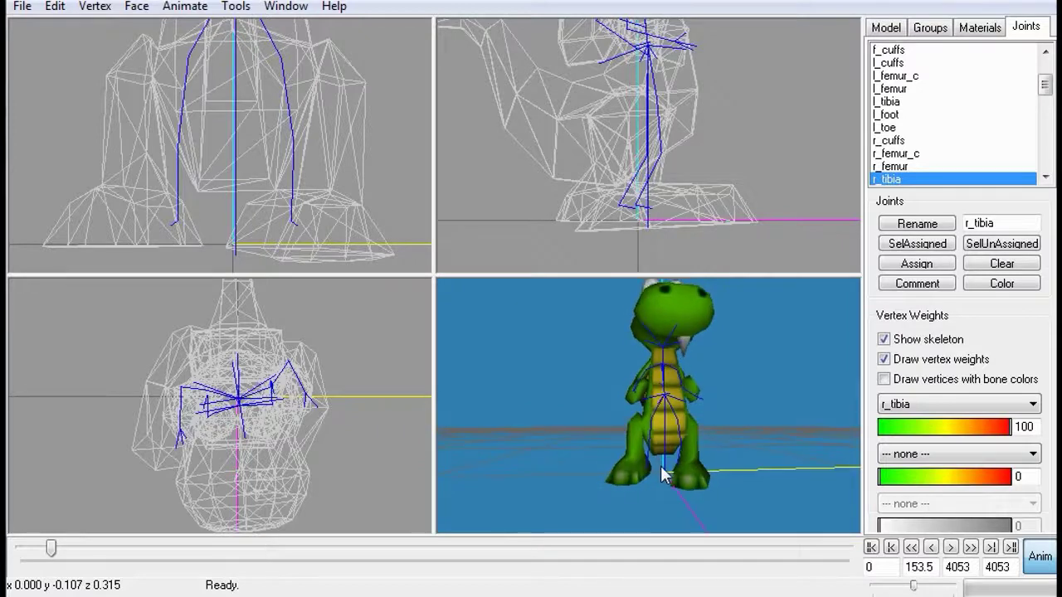
click(1035, 554)
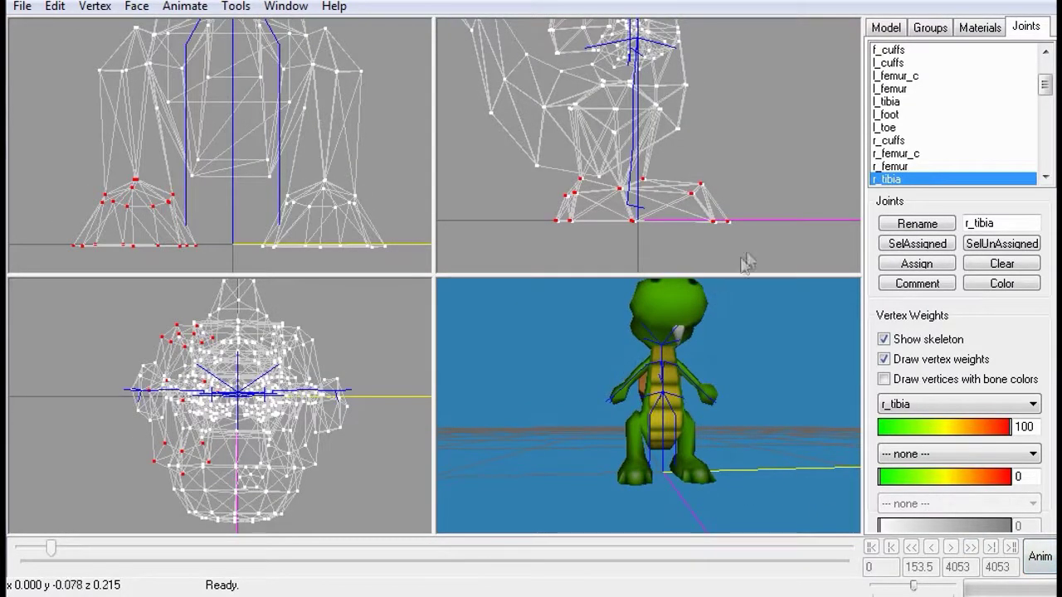
Choose the r_femur joint, select the outer upper vertices of the left leg in the front view and assign them to it
click(1046, 175)
click(1046, 176)
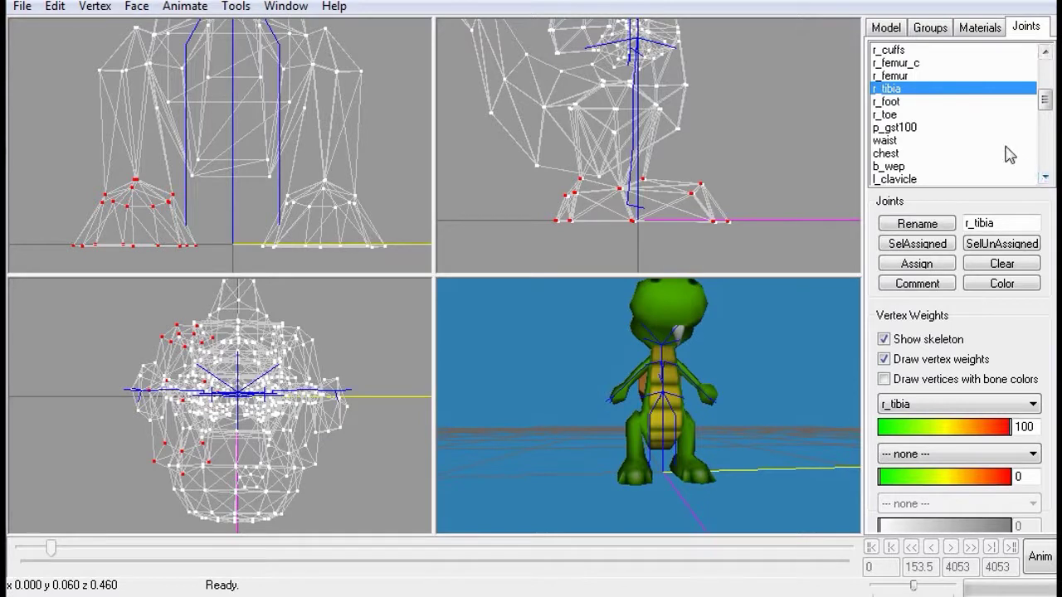
click(1046, 176)
click(1046, 176)
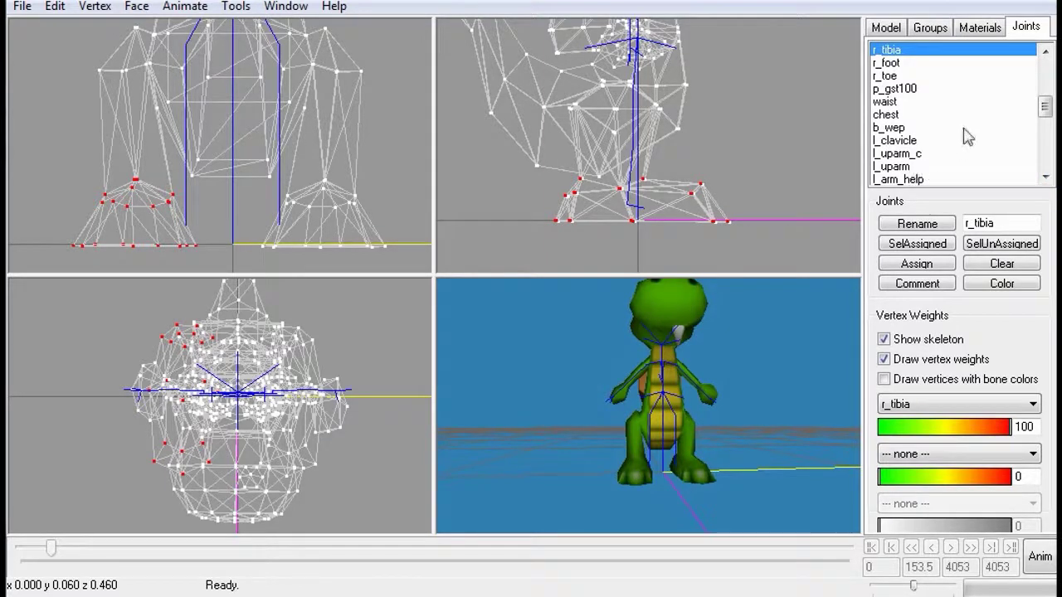
click(1044, 52)
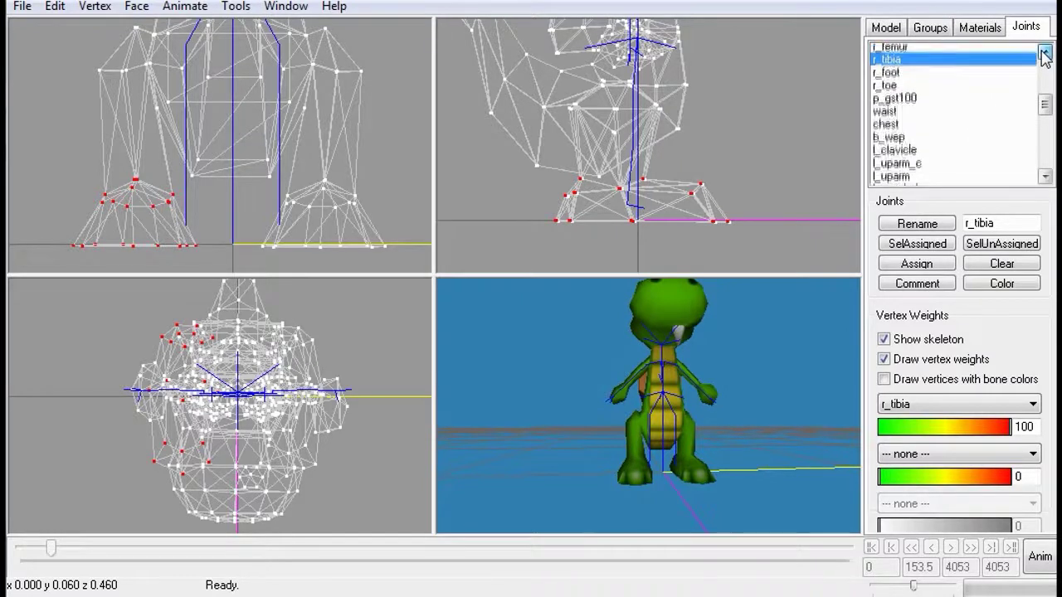
click(1044, 52)
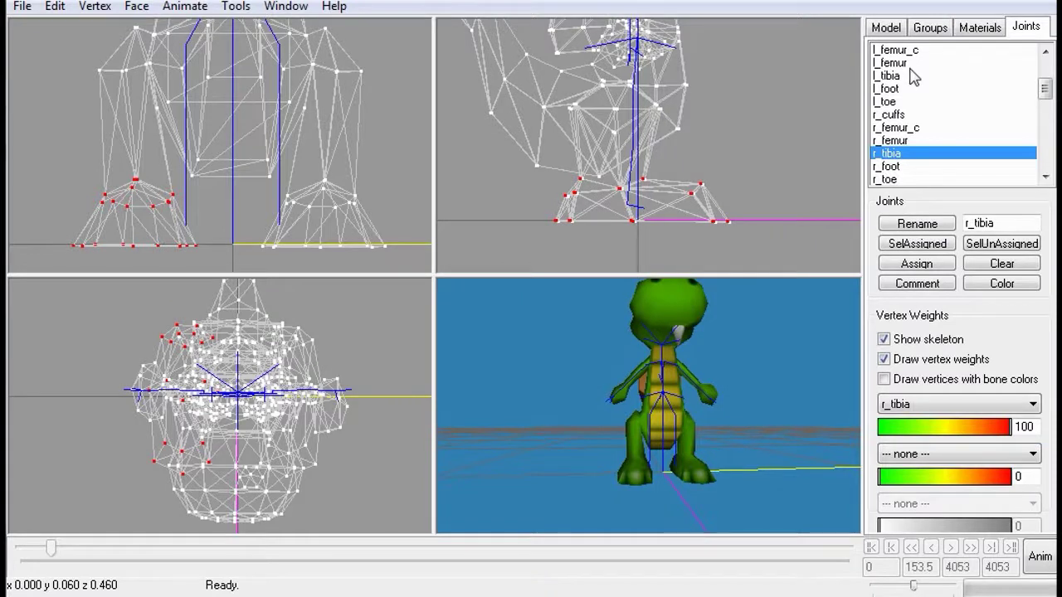
click(900, 64)
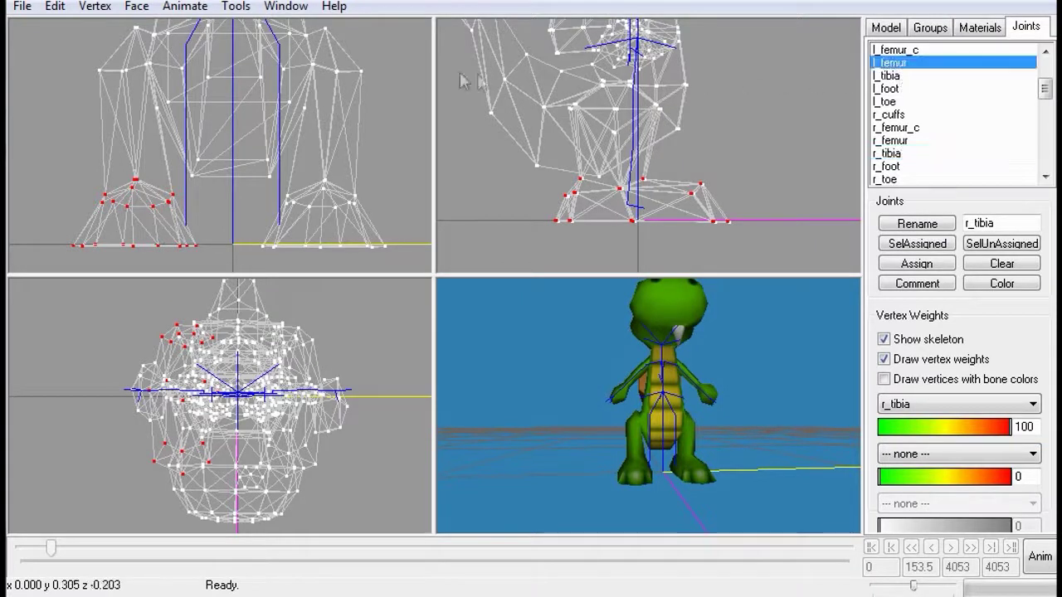
click(894, 141)
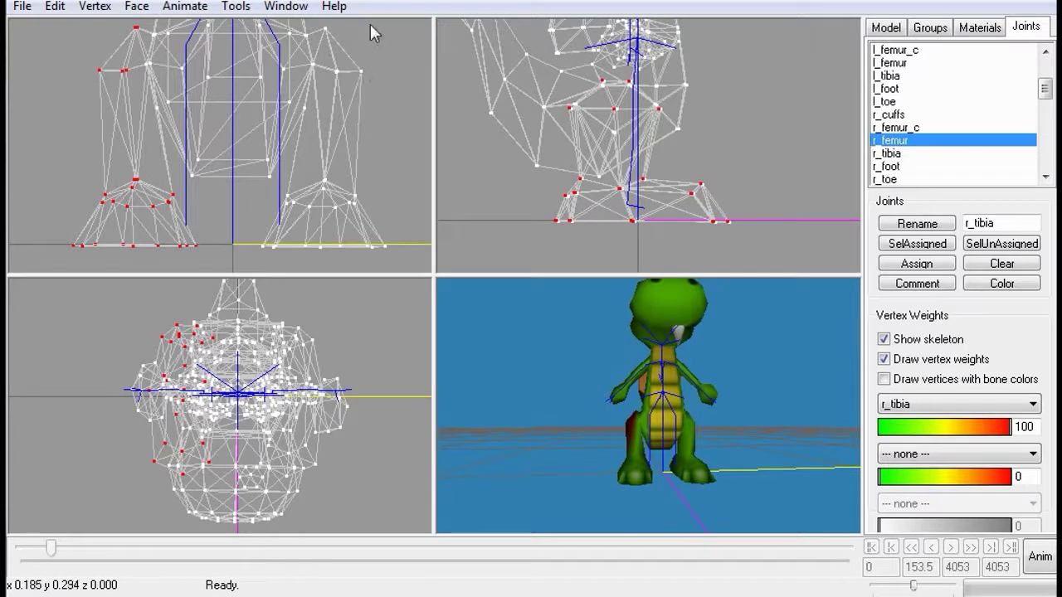
drag(369, 23, 316, 97)
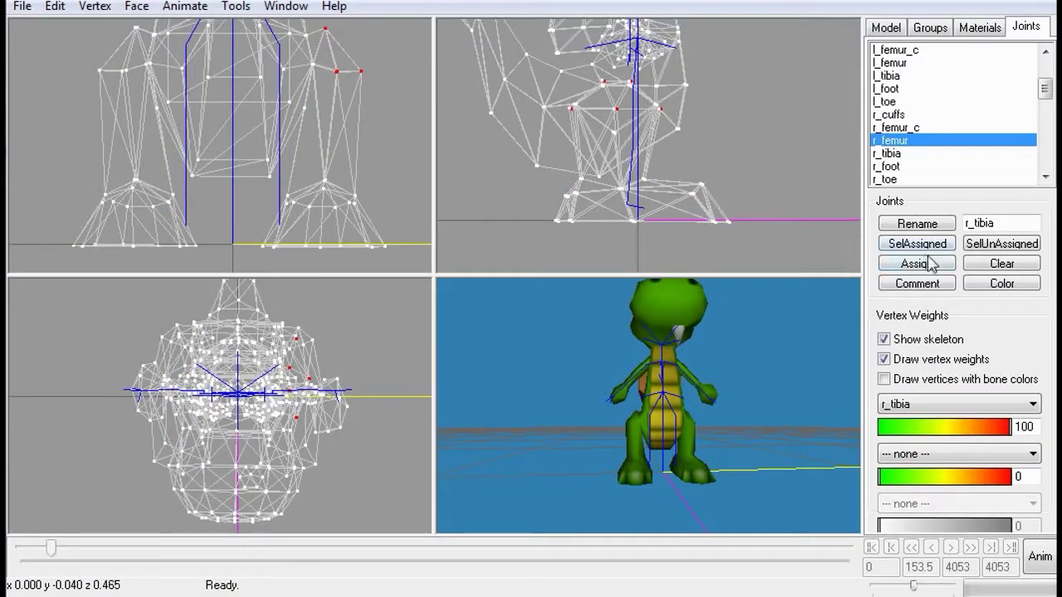
click(916, 264)
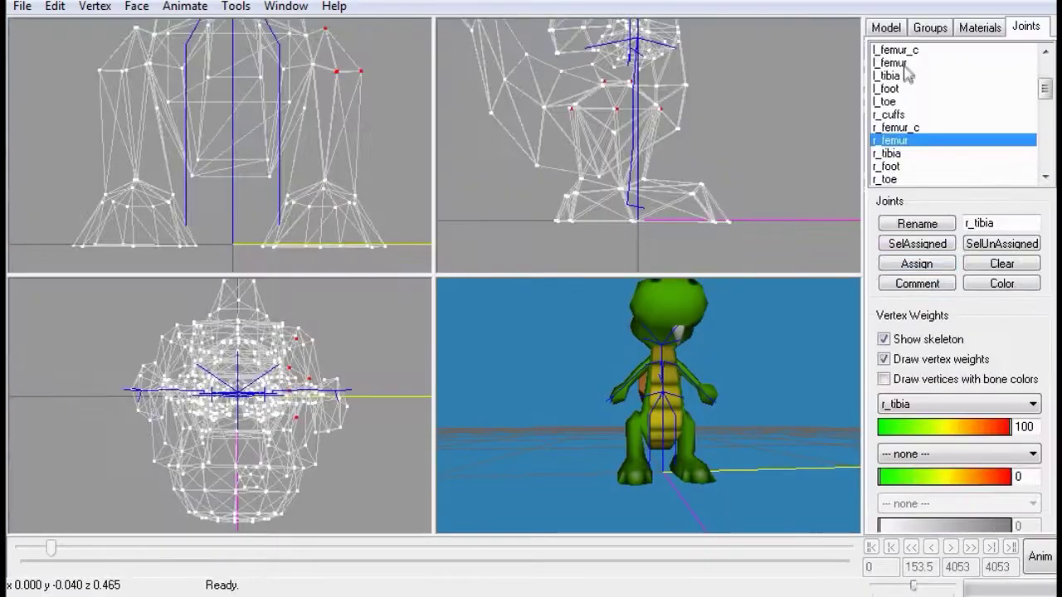
Choose the l_femur joint and assign the already selected outer upper vertices of the left leg to it
click(903, 65)
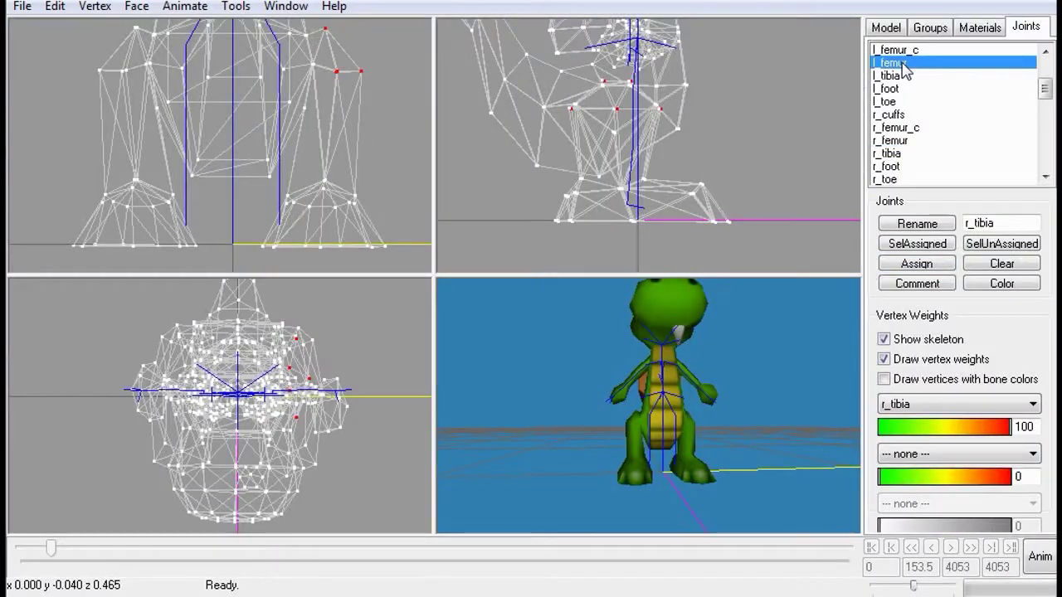
click(932, 265)
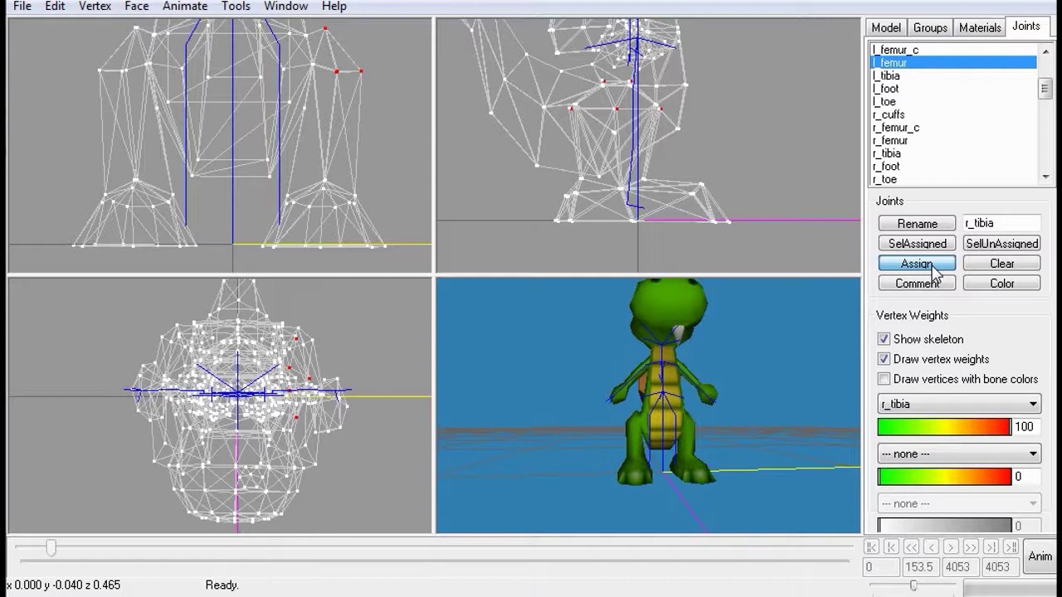
click(931, 264)
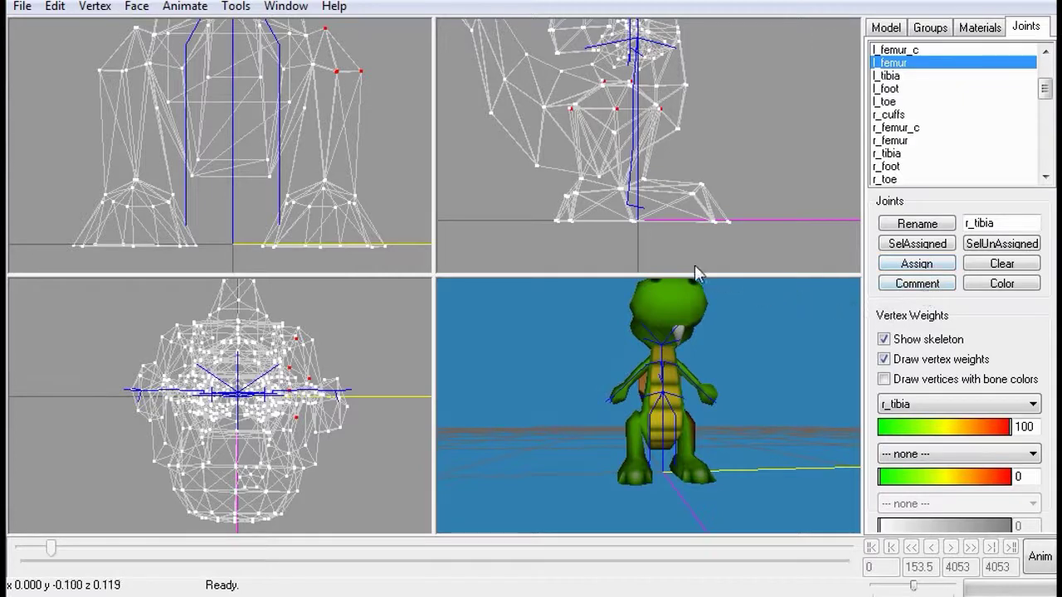
drag(732, 332, 668, 426)
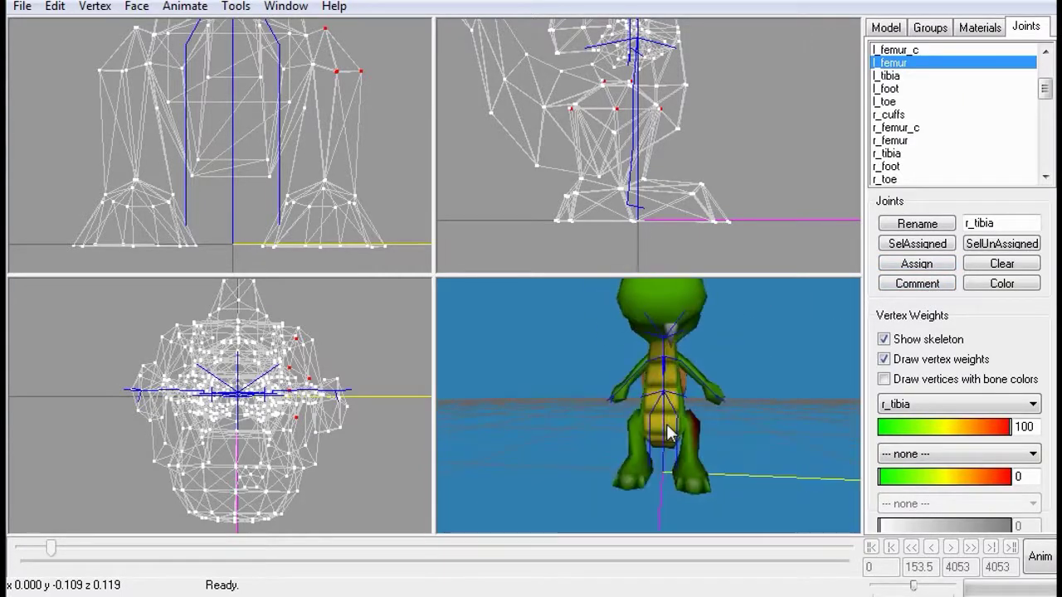
Choose the l_tibia joint, select the left foot vertices and the ankle vertices above them in the front view, and assign both sets to it
click(887, 75)
drag(258, 187, 390, 260)
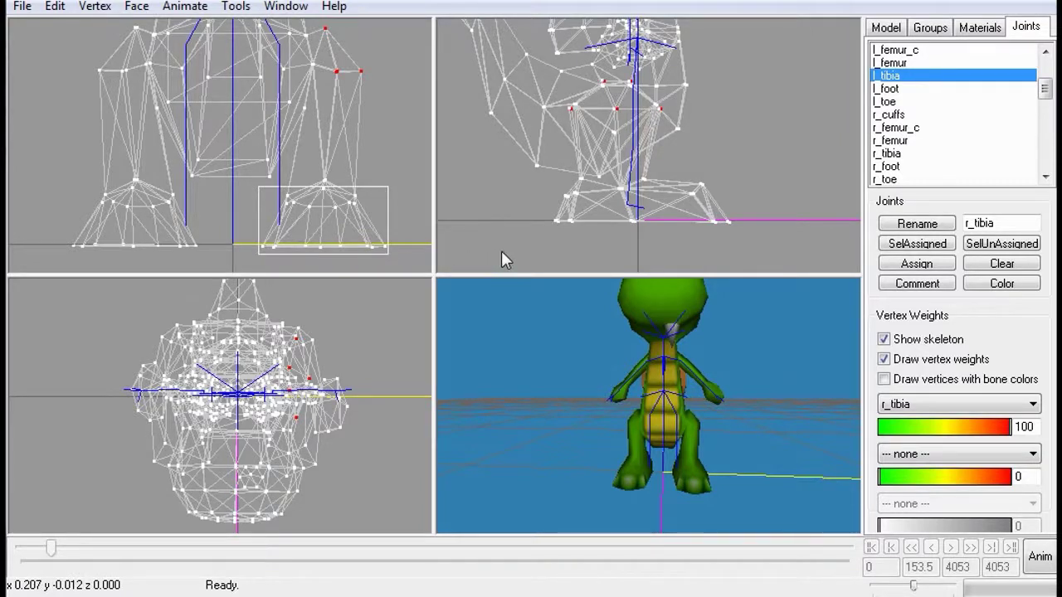
click(916, 264)
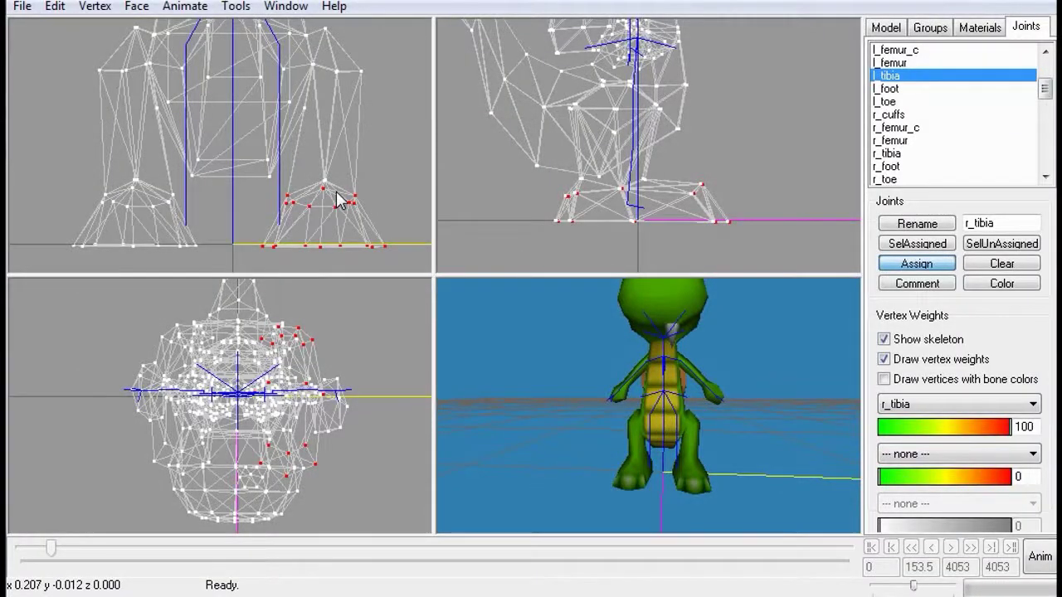
click(336, 192)
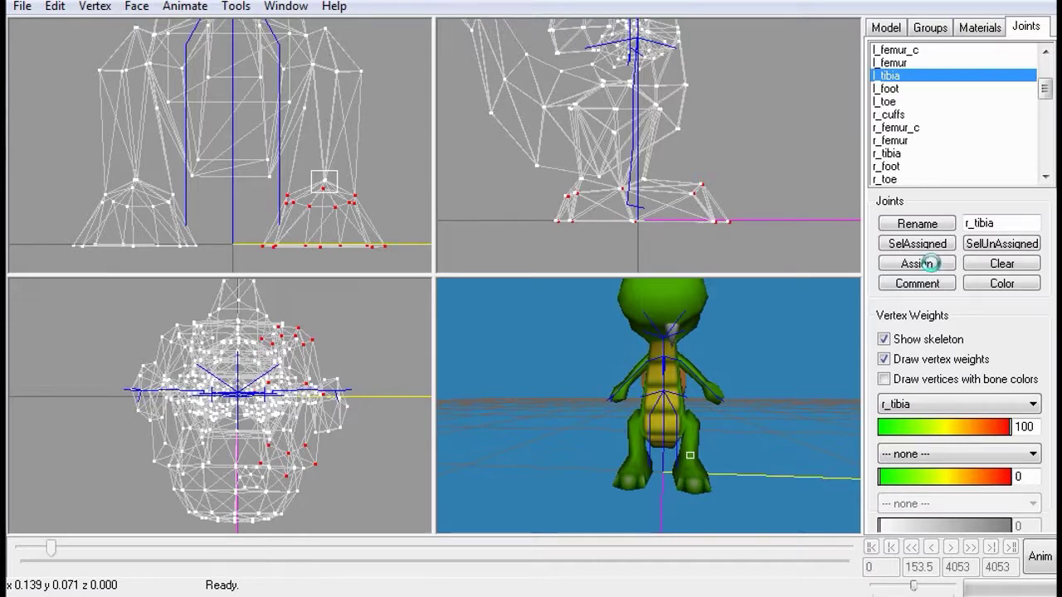
click(928, 264)
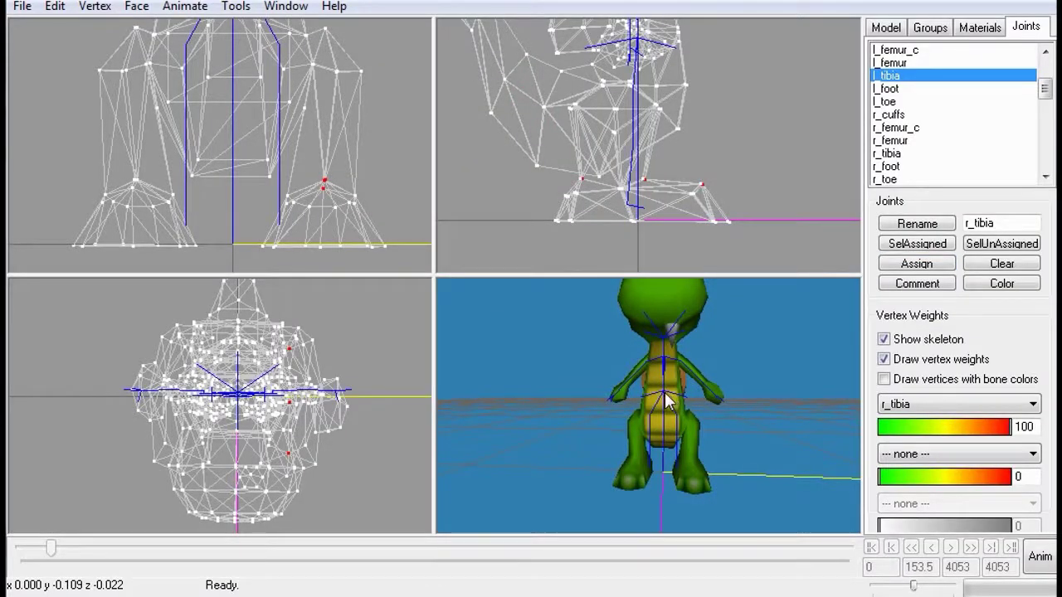
click(895, 80)
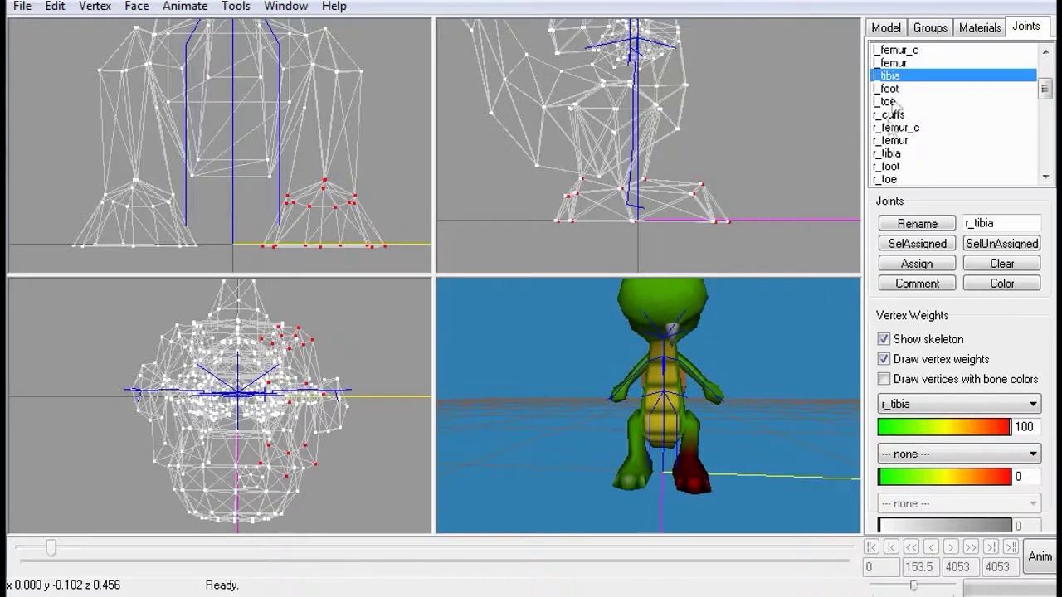
Play the animation, examine from several sides how the left foot follows the l_tibia joint, and leave animation mode
click(1029, 556)
drag(729, 448, 654, 445)
click(950, 547)
drag(714, 431, 782, 429)
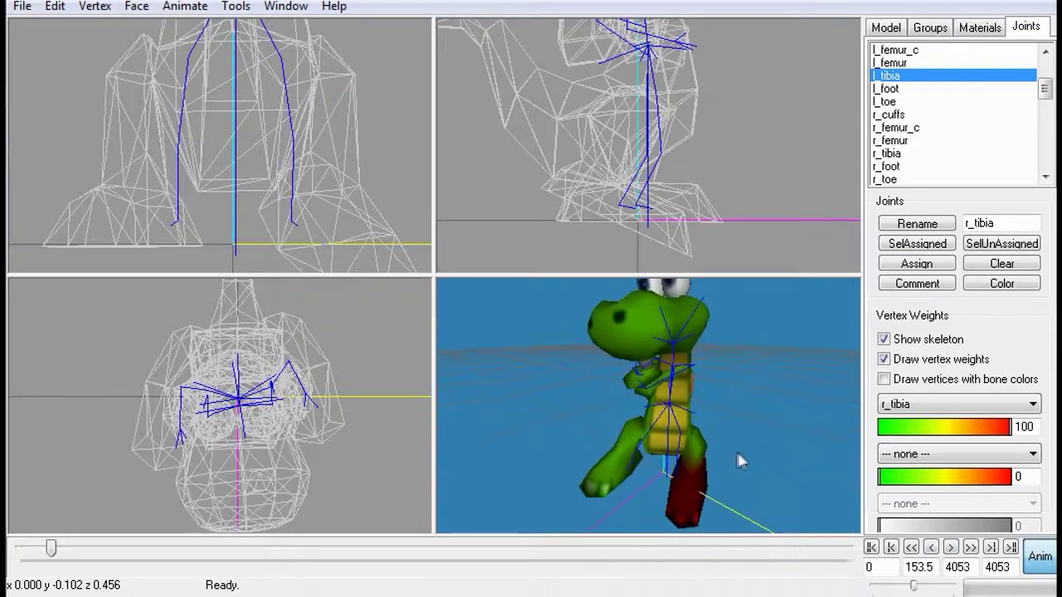
click(1040, 556)
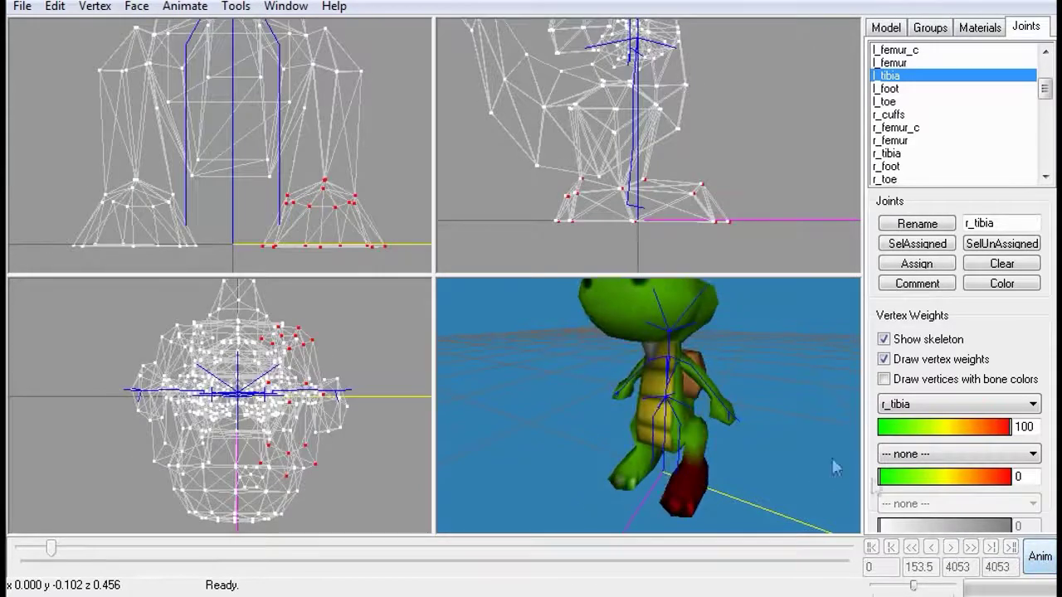
Try to assign the upper left leg to the l_femur joint, using face selection around the top of the leg in the front view
click(889, 63)
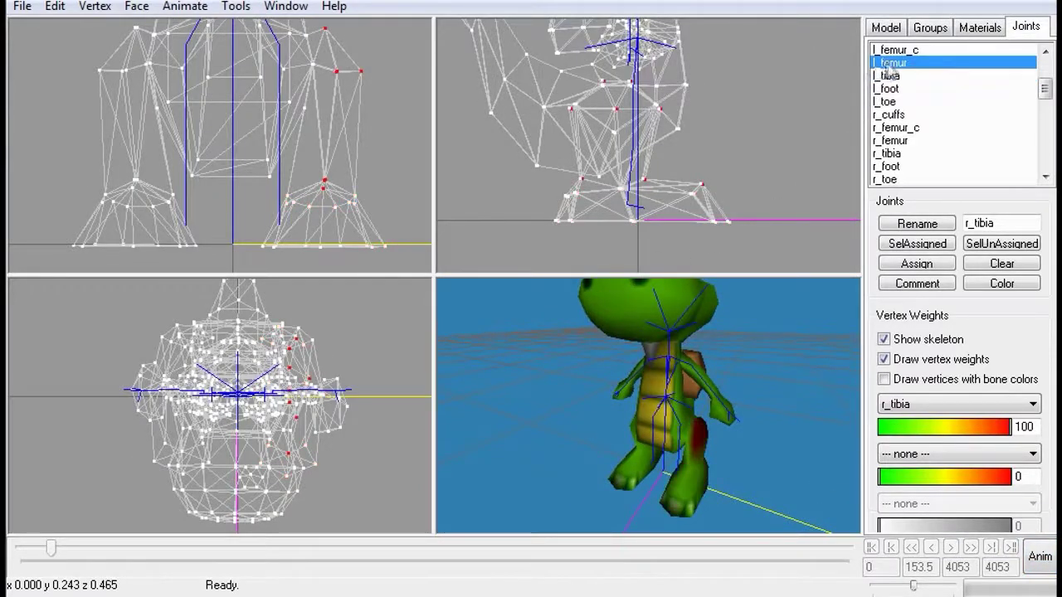
drag(320, 59, 311, 72)
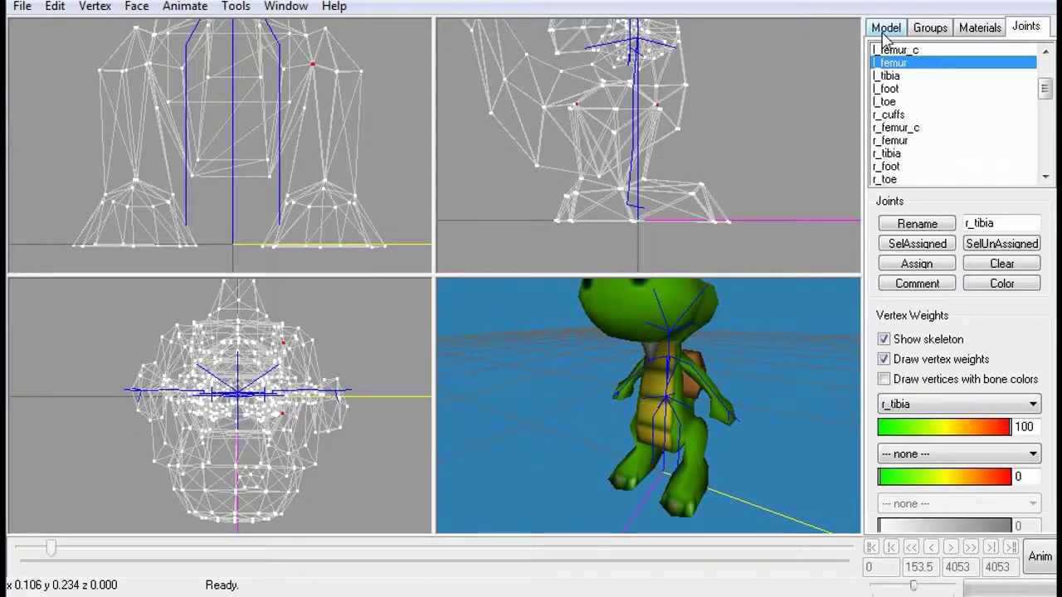
click(884, 28)
click(937, 318)
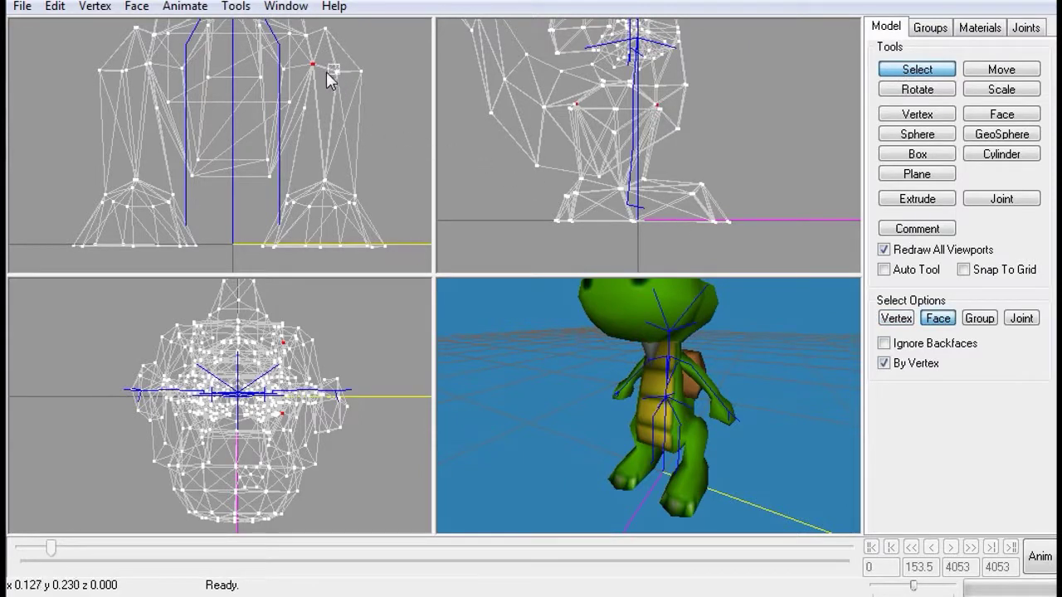
drag(310, 62, 327, 83)
click(1026, 27)
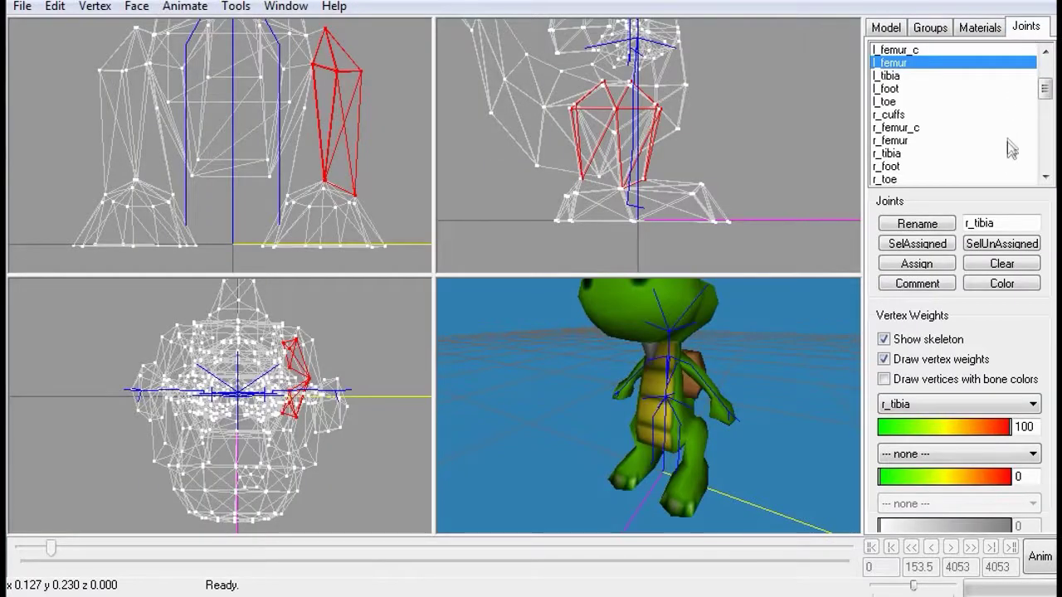
click(938, 266)
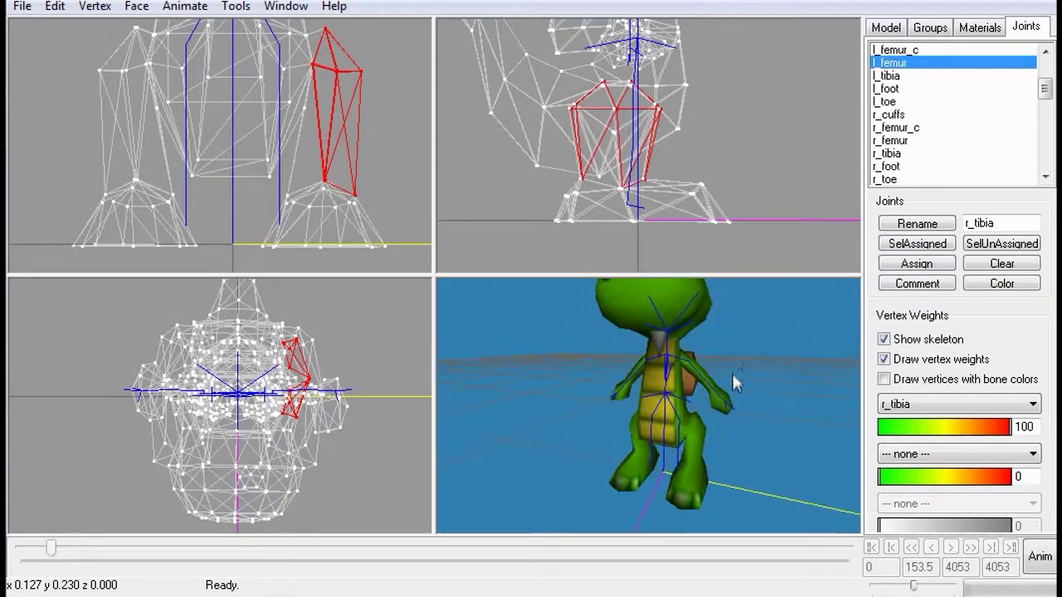
mouse_move(755, 391)
mouse_down()
mouse_move(765, 398)
mouse_move(681, 388)
mouse_move(758, 389)
mouse_up()
Play the animation, examine from several sides how the upper left leg moves with the l_femur joint, and leave animation mode
click(1041, 558)
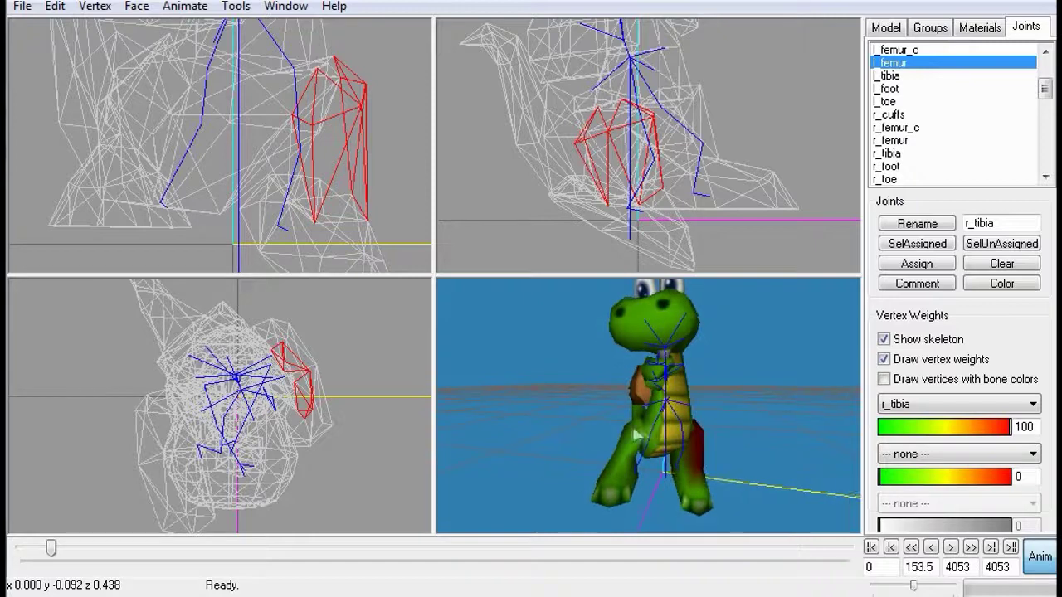
drag(647, 436, 629, 434)
click(952, 548)
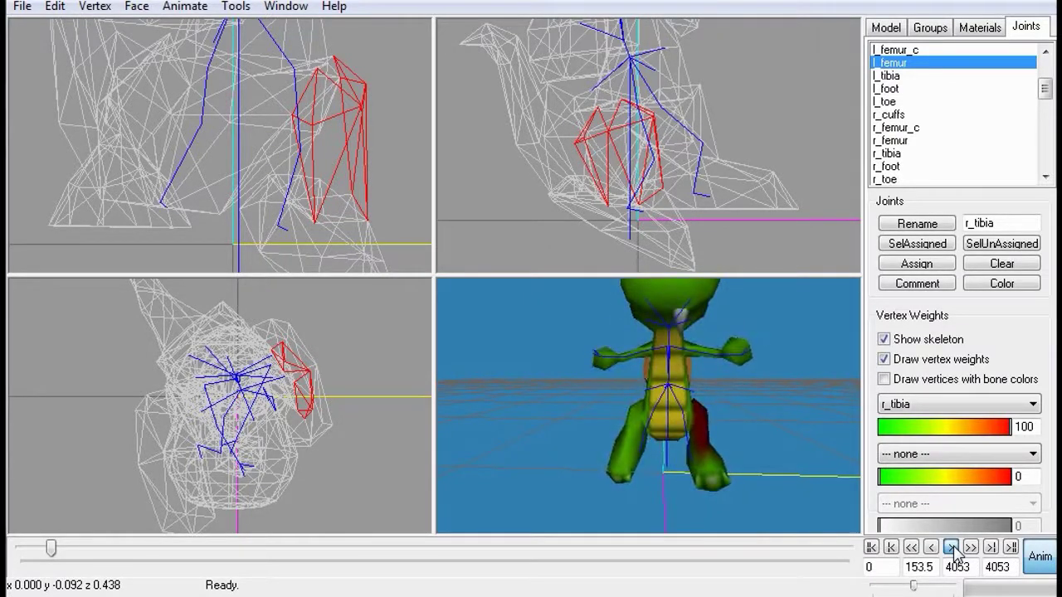
drag(664, 439, 736, 448)
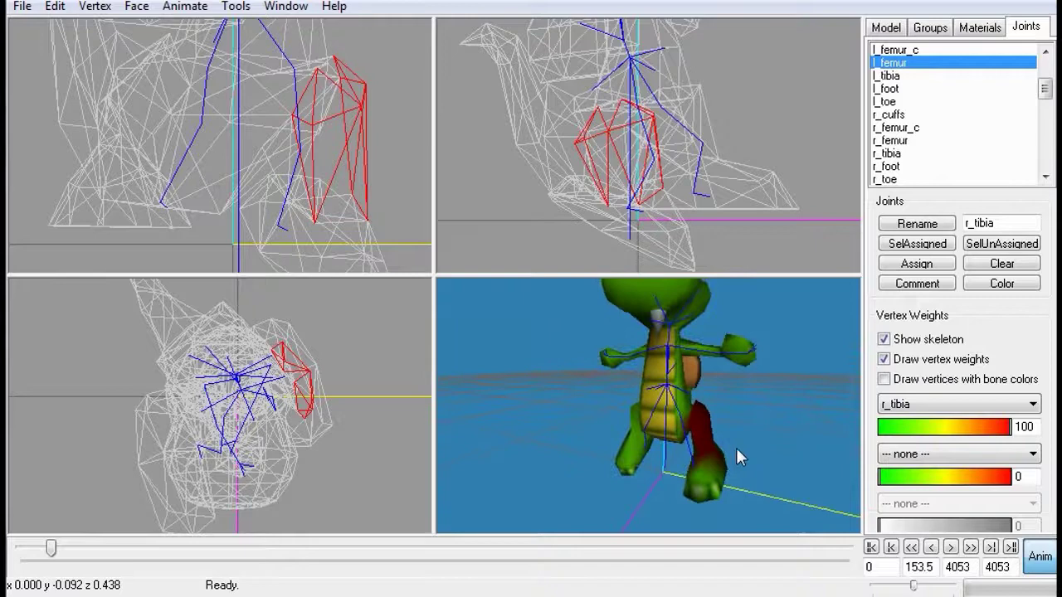
click(1041, 563)
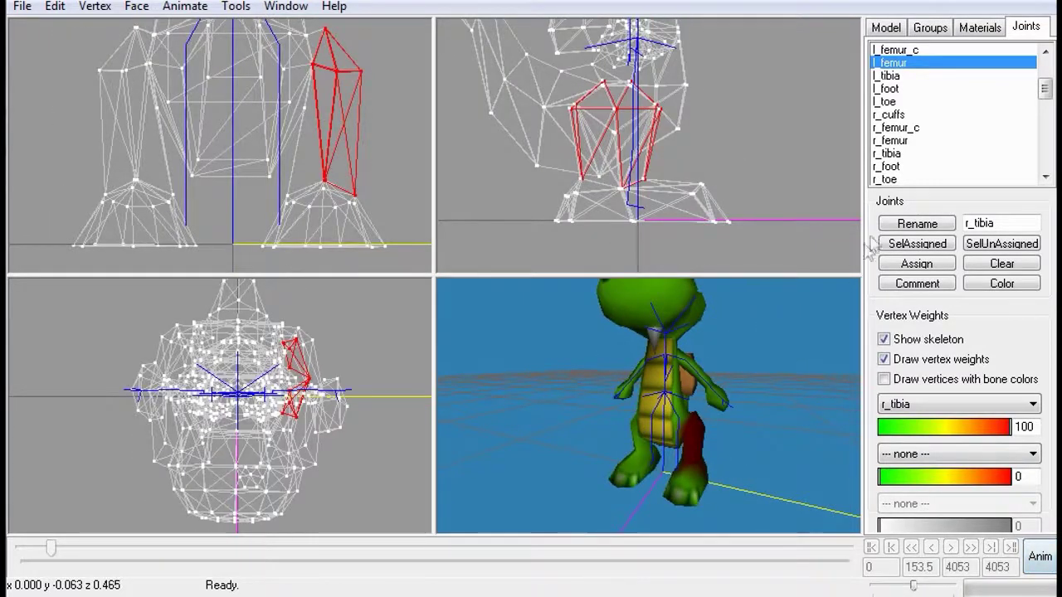
Try to assign the faces of the upper right leg, selected in the front view, to the r_femur joint
click(901, 141)
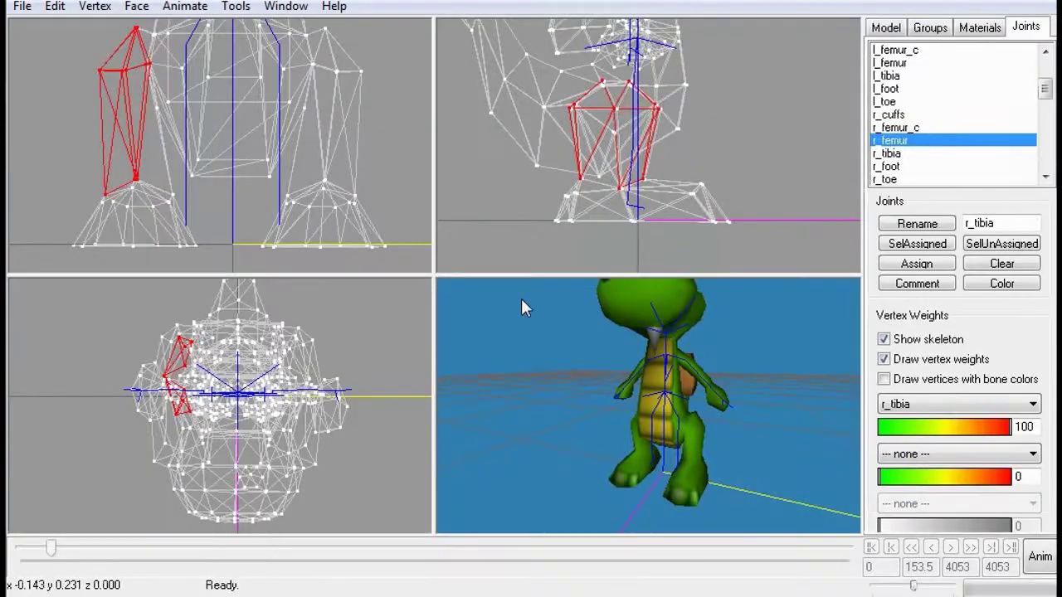
click(919, 264)
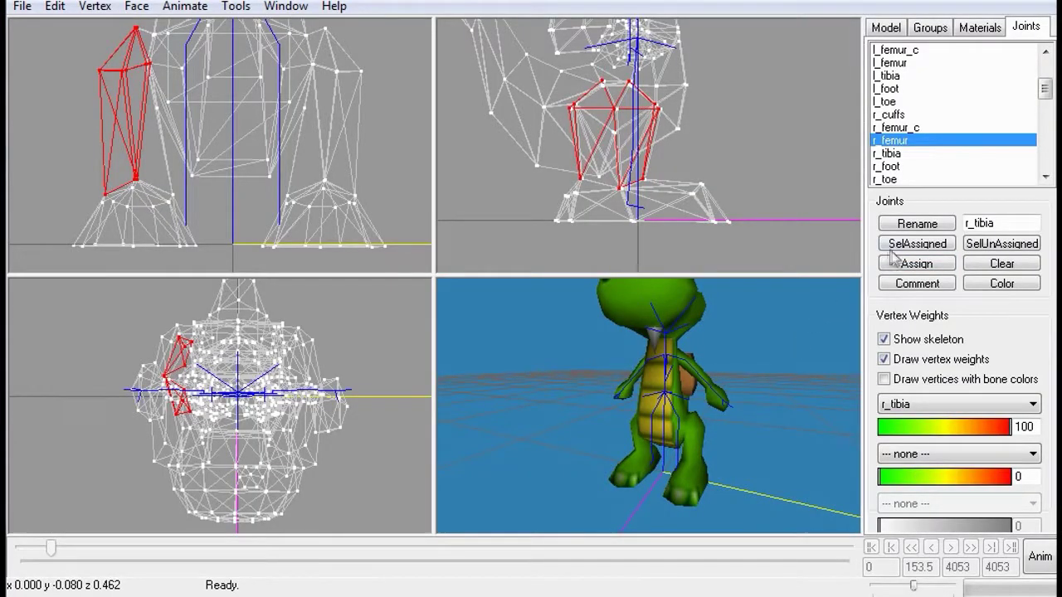
click(907, 266)
Play the animation, examine how the upper right leg moves with the r_femur joint, and leave animation mode
drag(644, 433, 716, 421)
click(1040, 556)
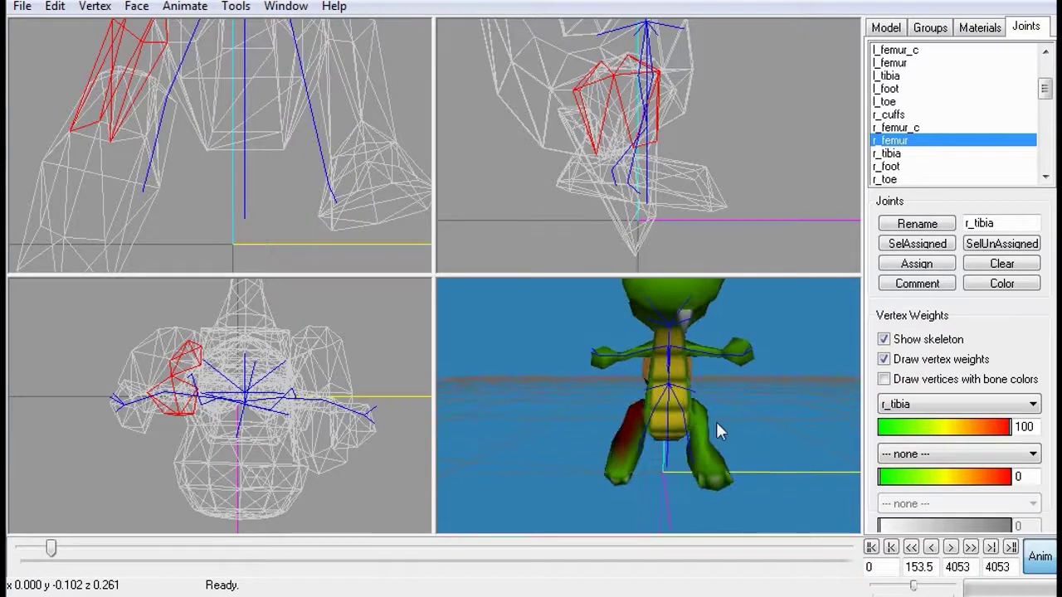
click(951, 548)
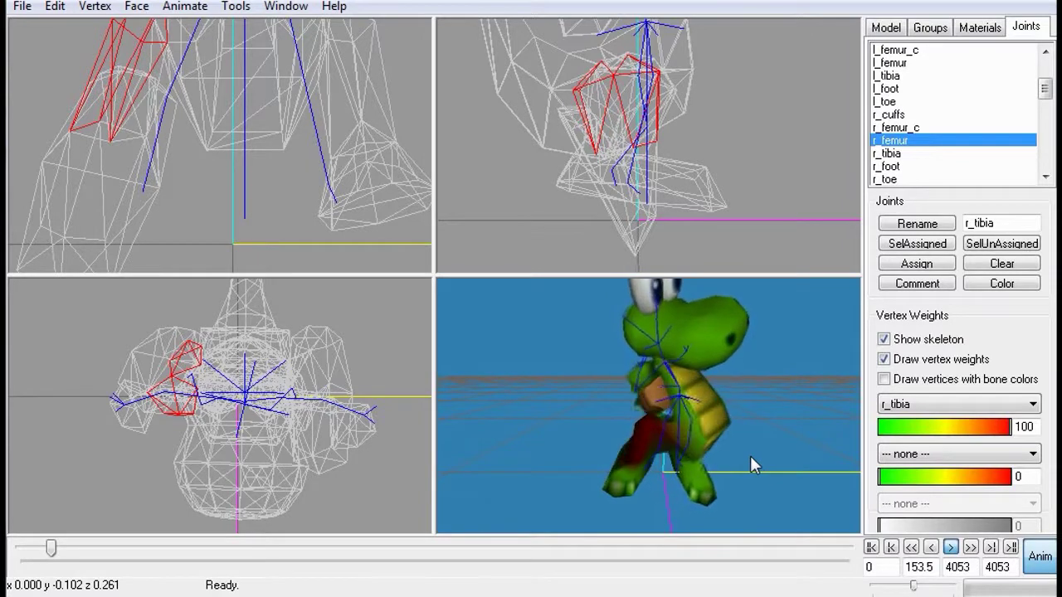
drag(746, 453, 600, 449)
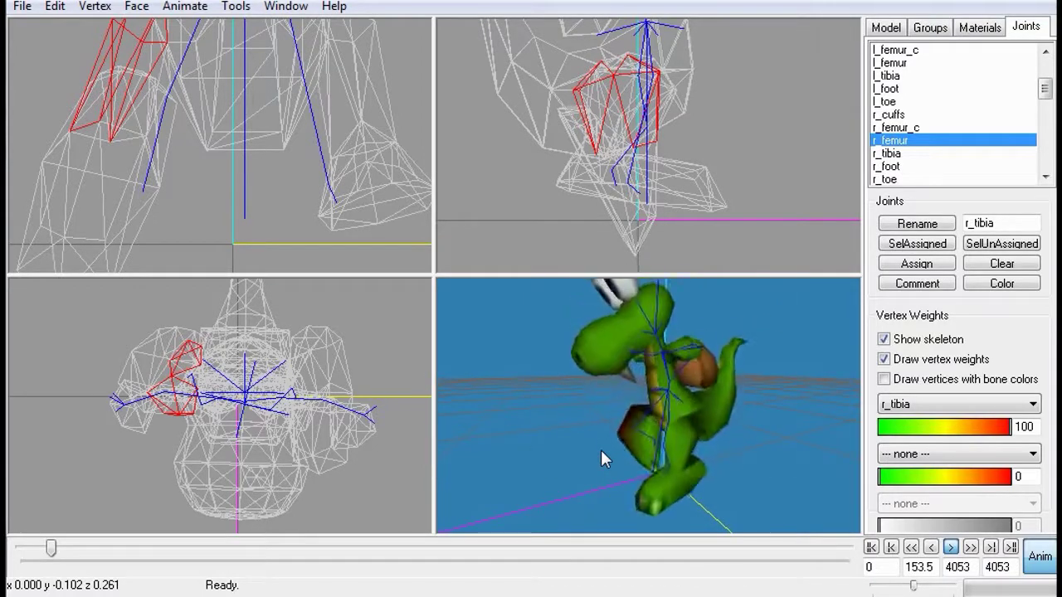
click(1040, 557)
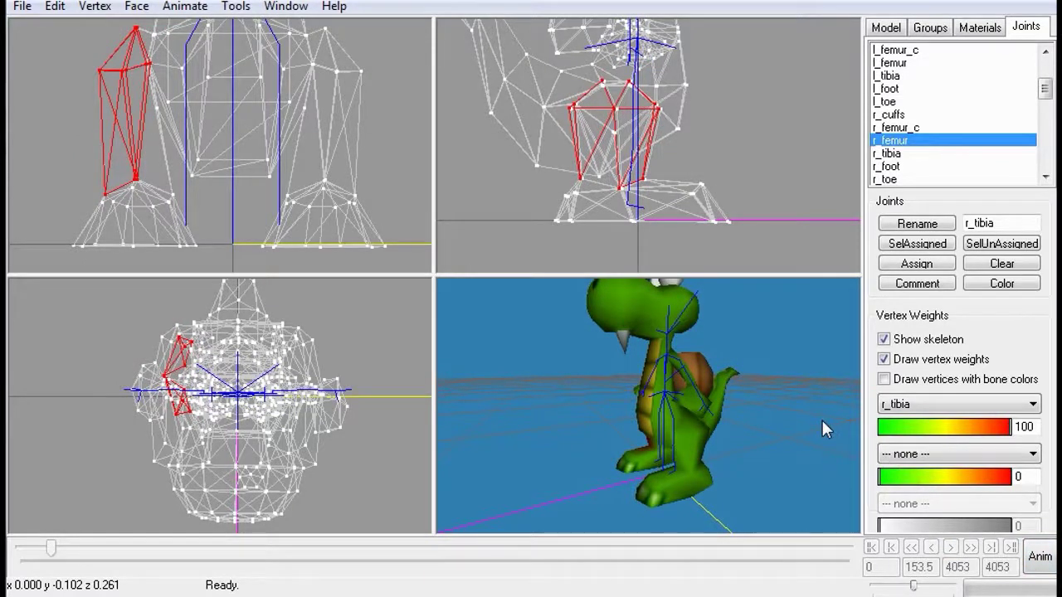
Undo the face-based assignments to the r_femur and l_femur joints together with their face selections
scroll(822, 420, up, 1)
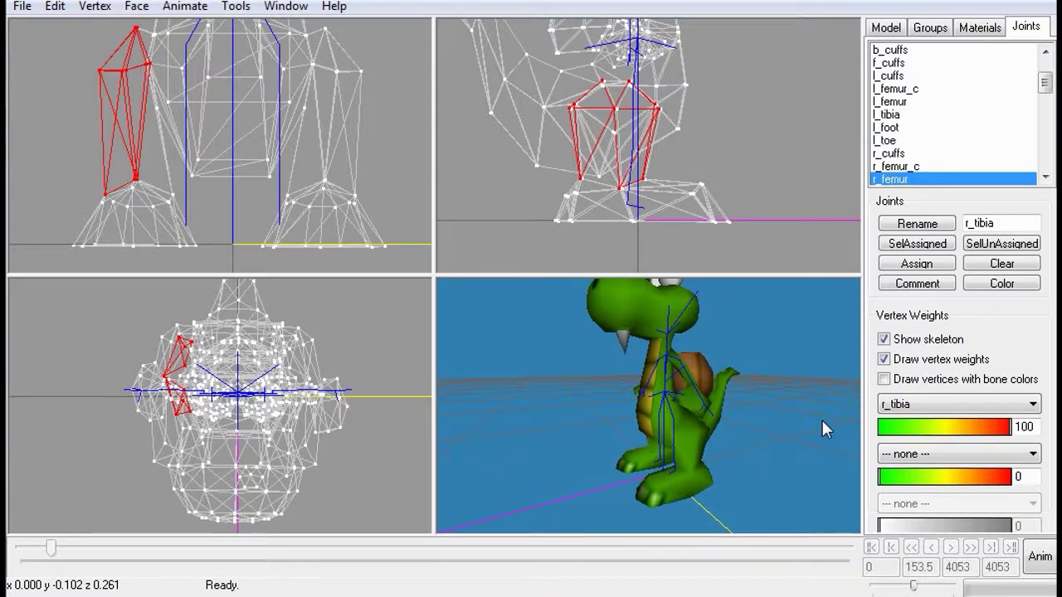
scroll(821, 421, up, 2)
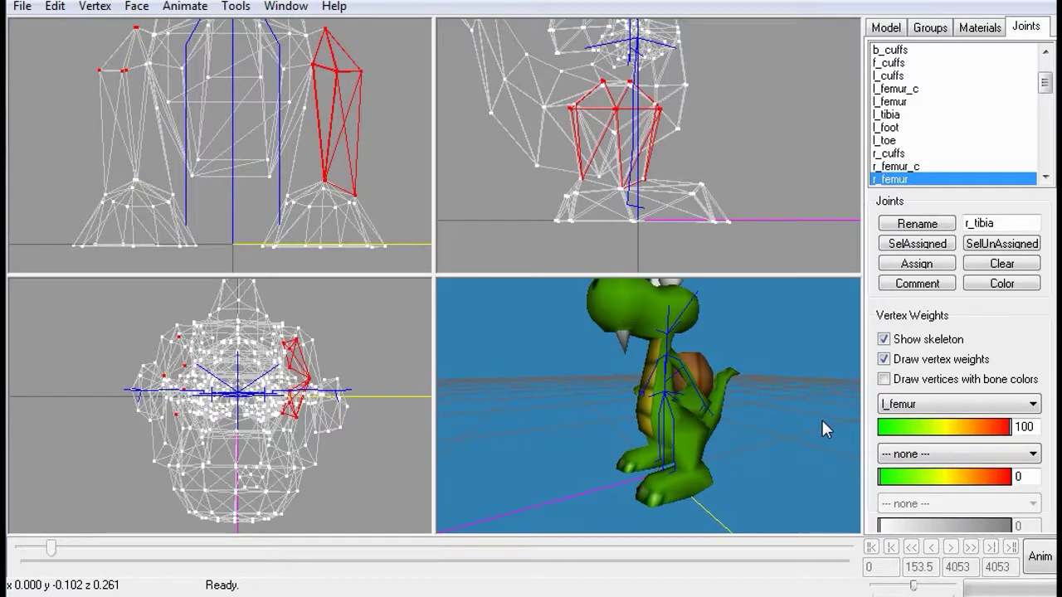
scroll(822, 421, up, 3)
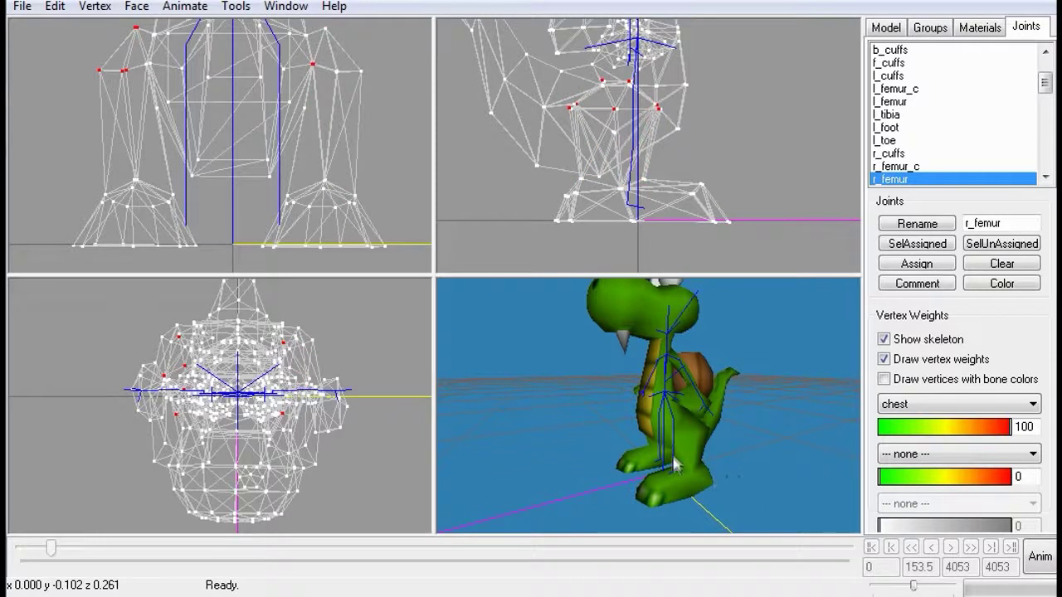
Play the animation and examine both legs from several sides, comparing the animated pose with the rest pose
drag(685, 429, 741, 435)
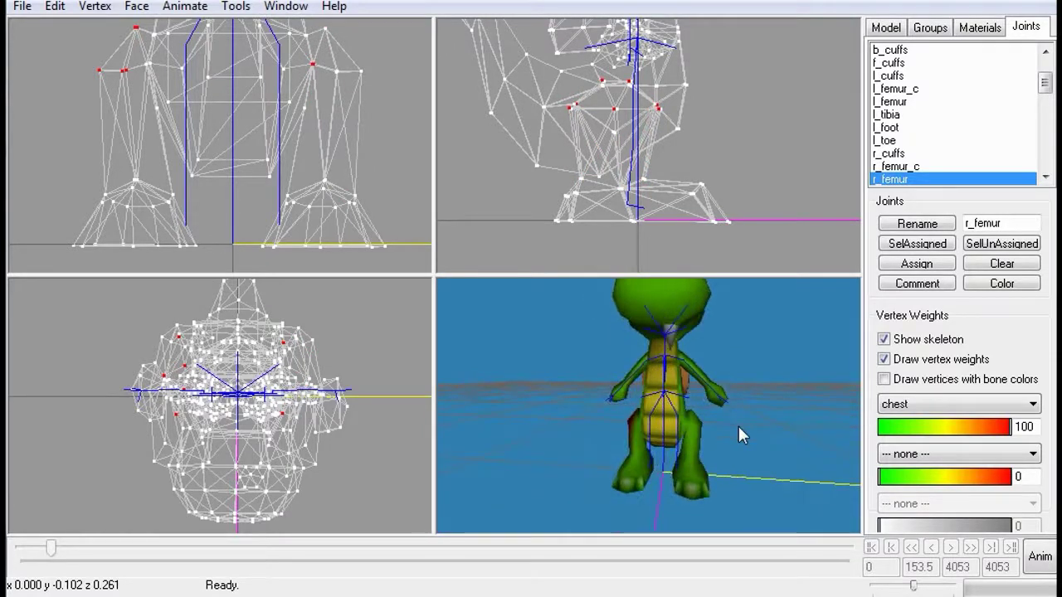
click(1042, 562)
drag(663, 419, 781, 414)
click(951, 548)
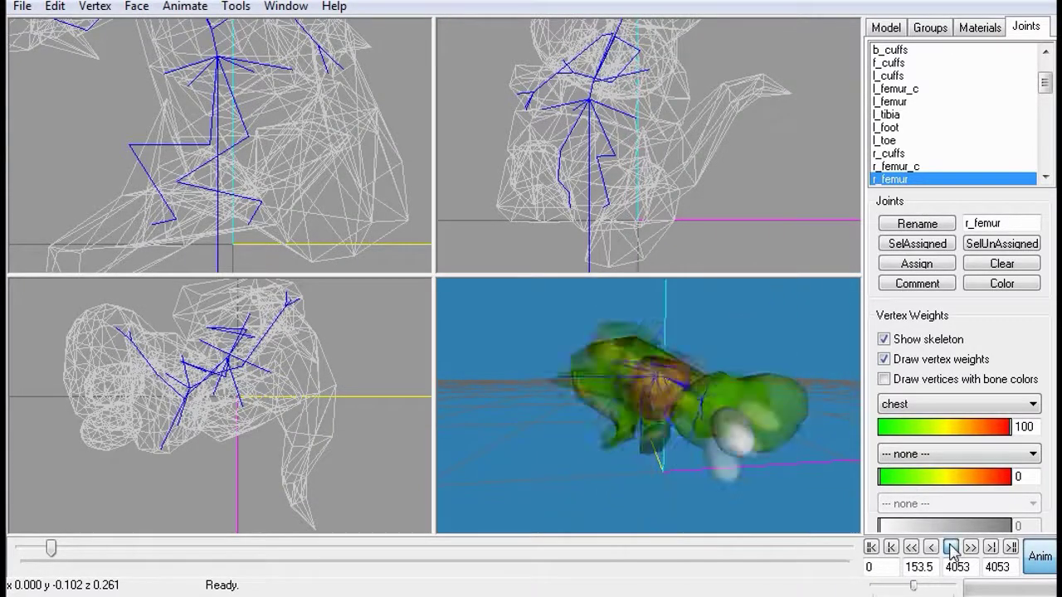
click(951, 547)
drag(751, 462, 625, 438)
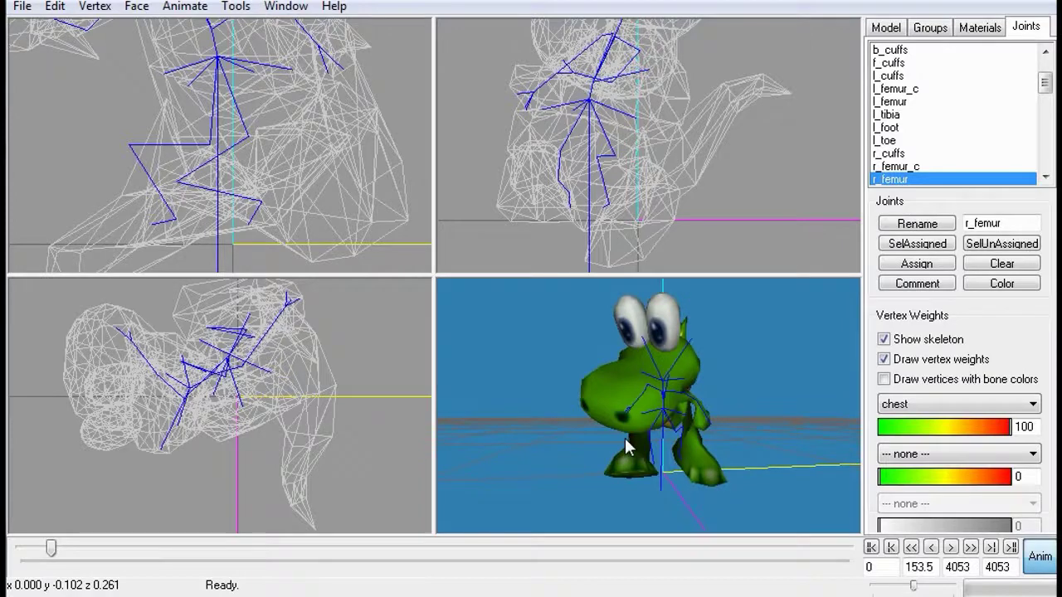
click(951, 548)
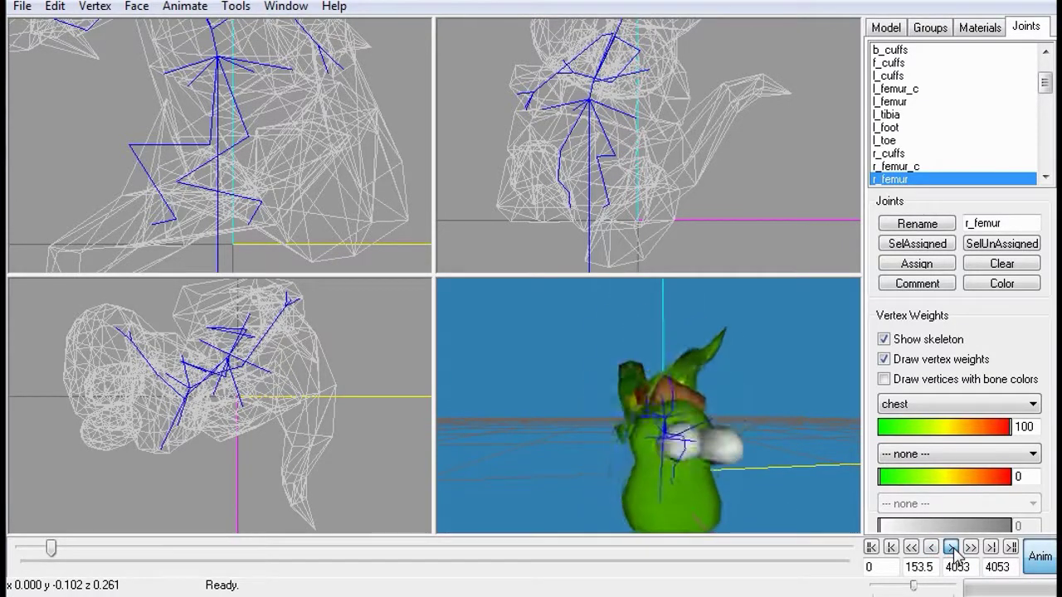
click(1041, 564)
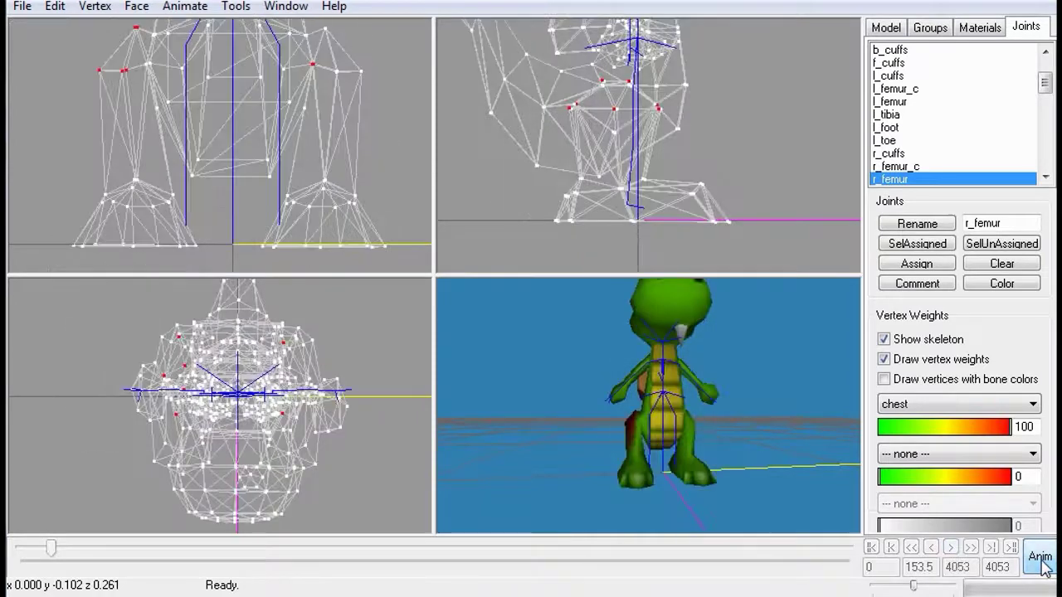
click(1040, 560)
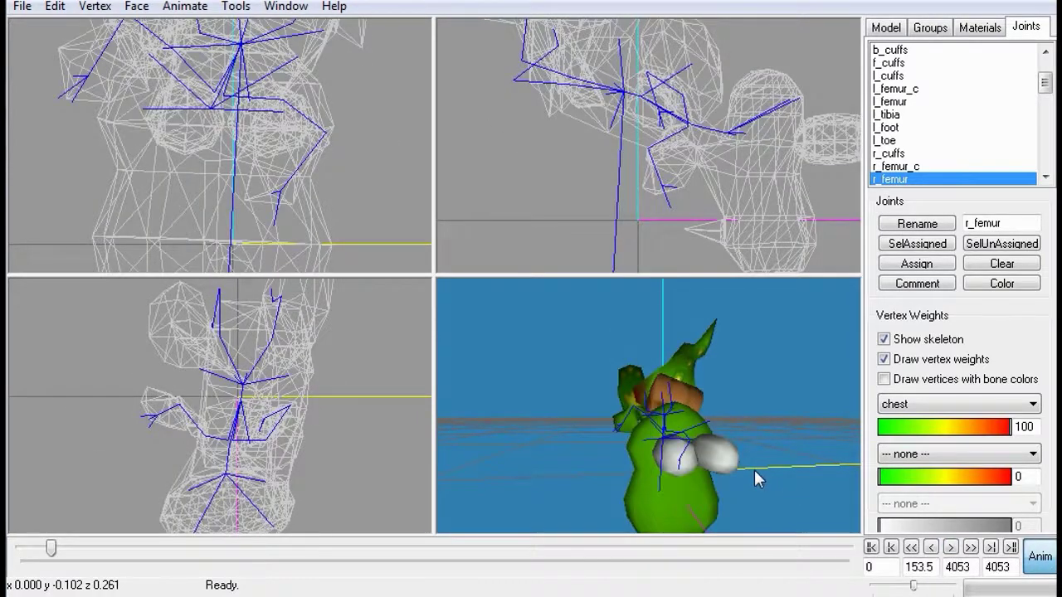
Play the animation and inspect the leg movement from the front and other angles against the rest pose, leaving animation mode
click(951, 548)
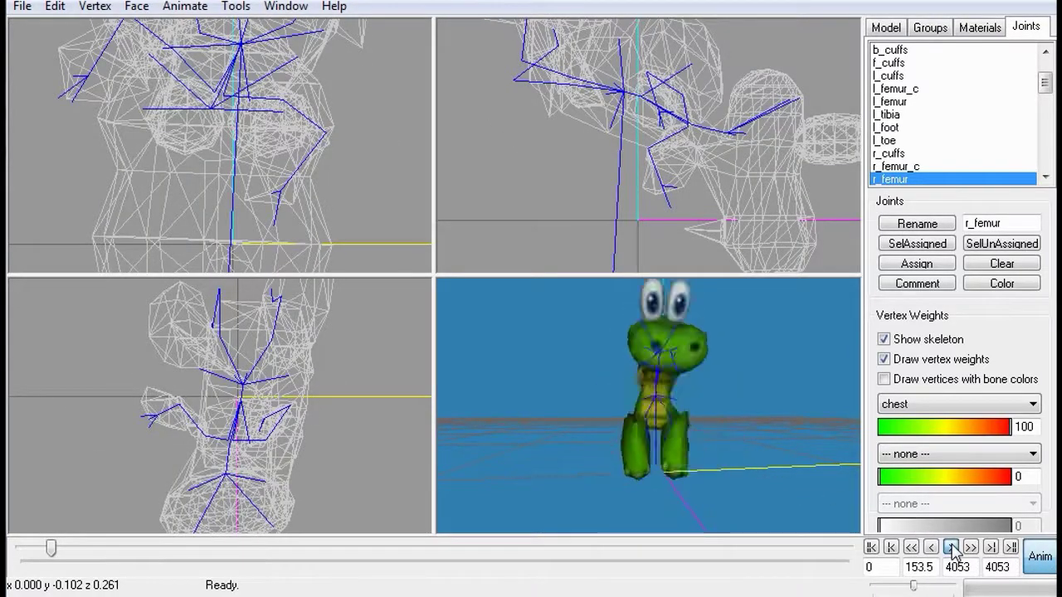
drag(674, 453, 635, 459)
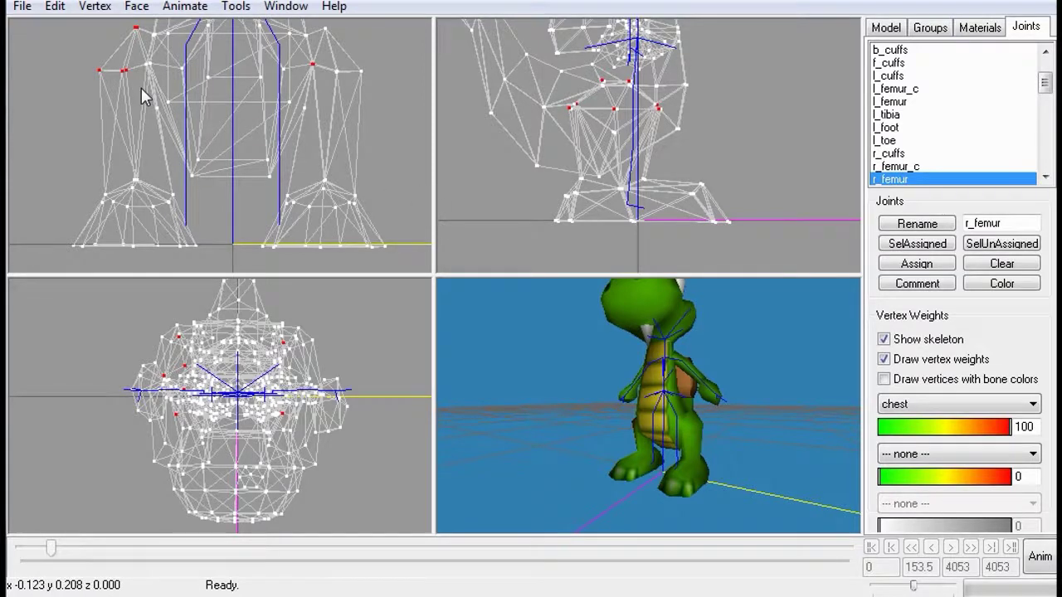
drag(592, 365, 642, 380)
click(1040, 557)
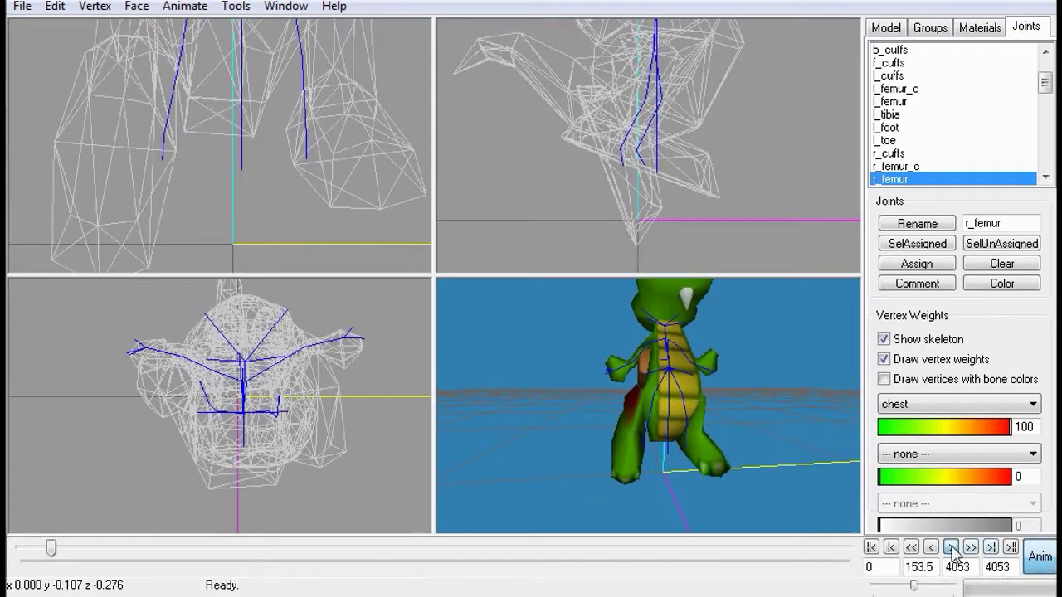
click(950, 547)
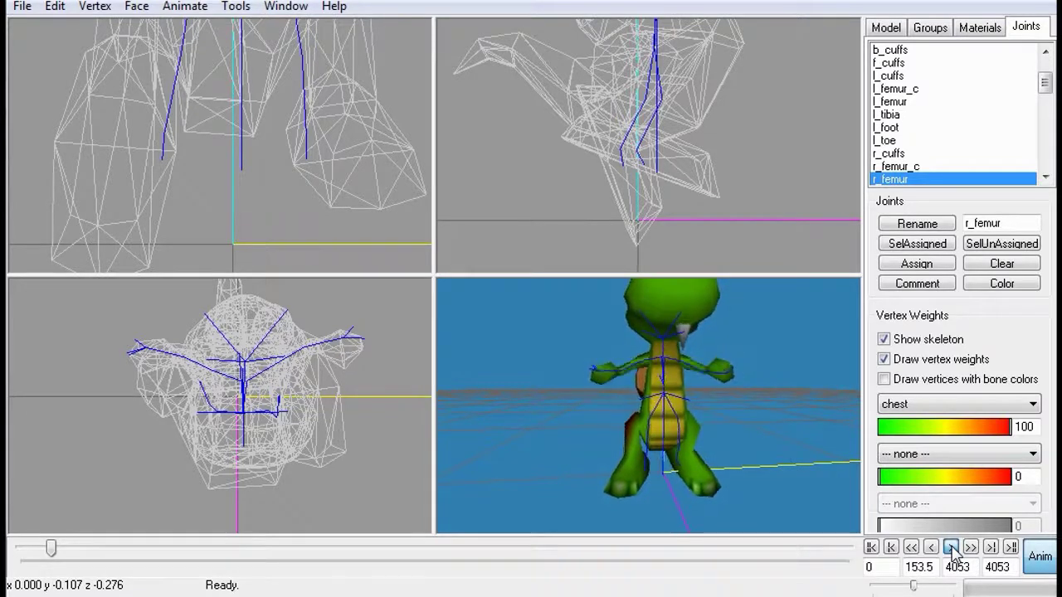
mouse_move(732, 490)
middle_down()
mouse_move(543, 479)
mouse_move(858, 474)
mouse_move(716, 478)
mouse_move(742, 493)
middle_up()
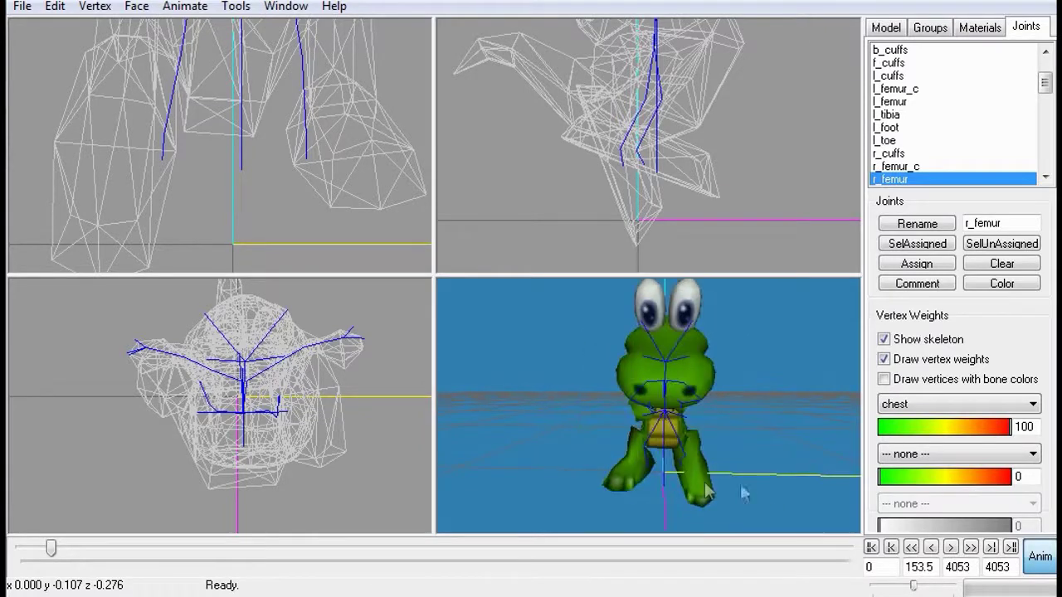
click(1040, 556)
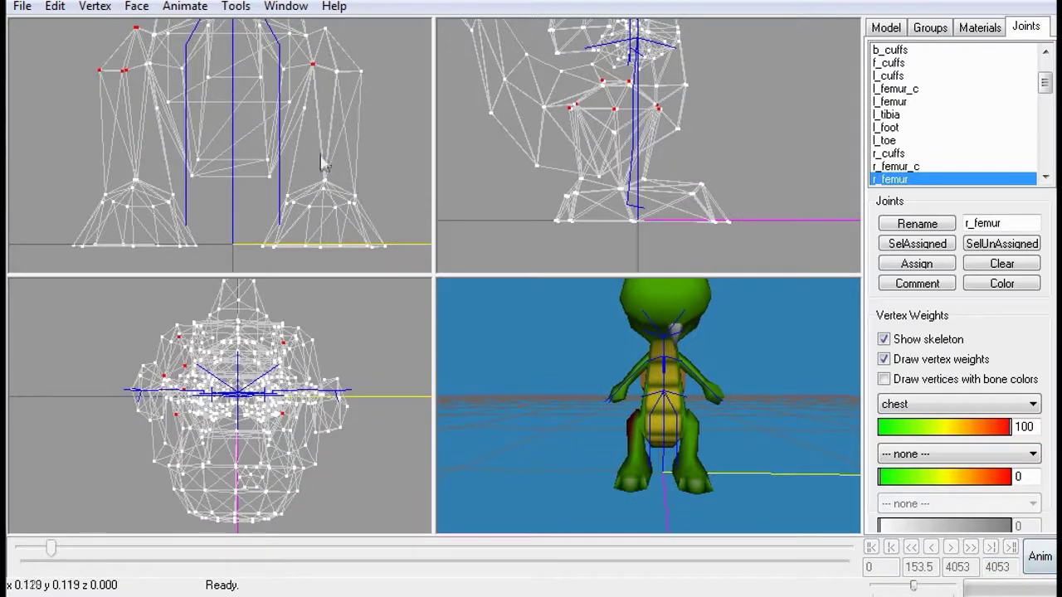
Select the outer faces of the upper right leg in the front view and assign them to the r_femur joint
click(882, 30)
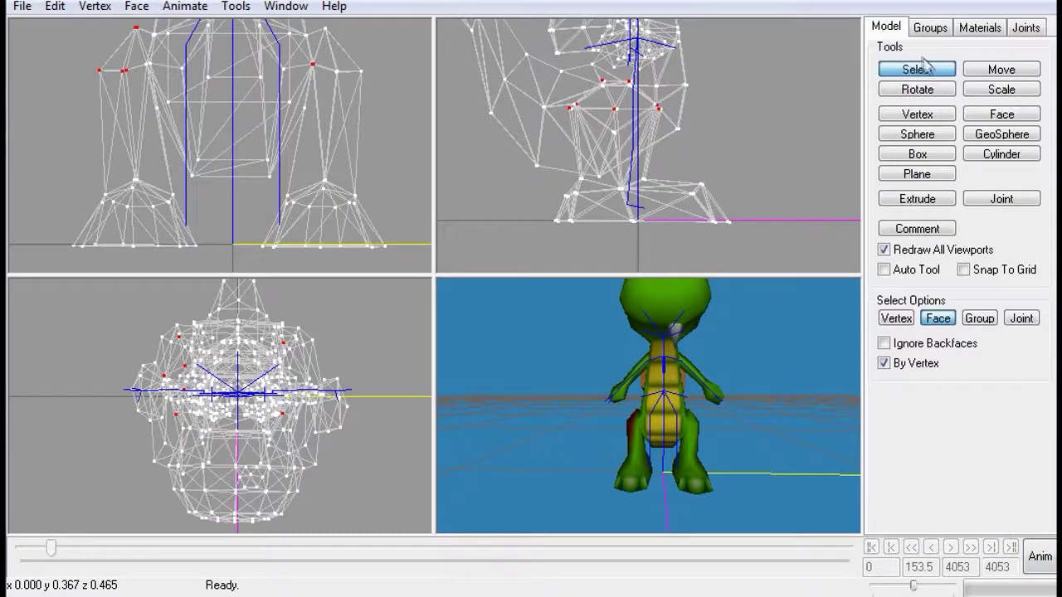
click(1023, 28)
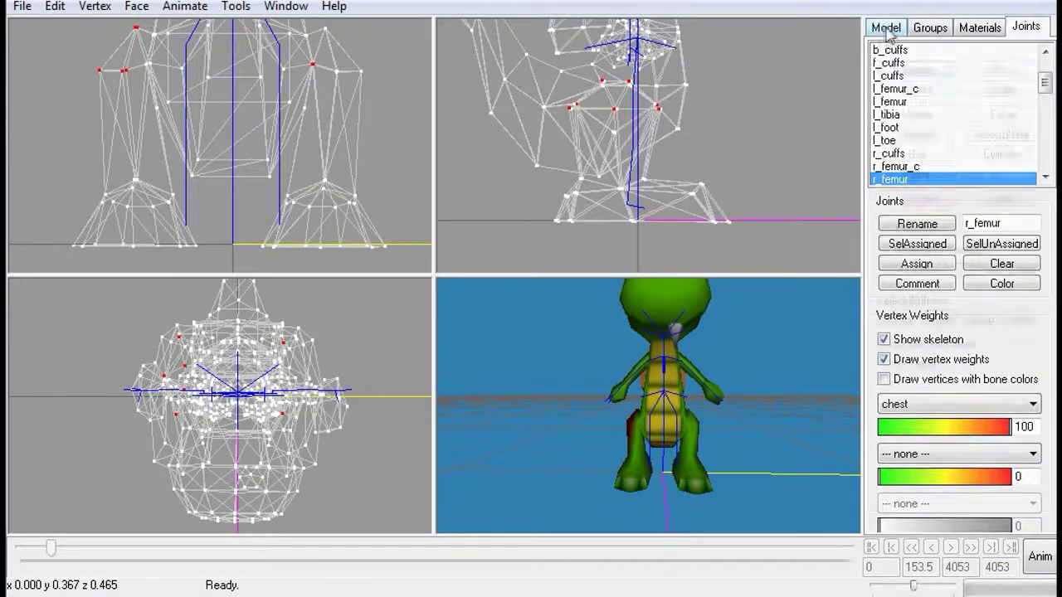
click(885, 29)
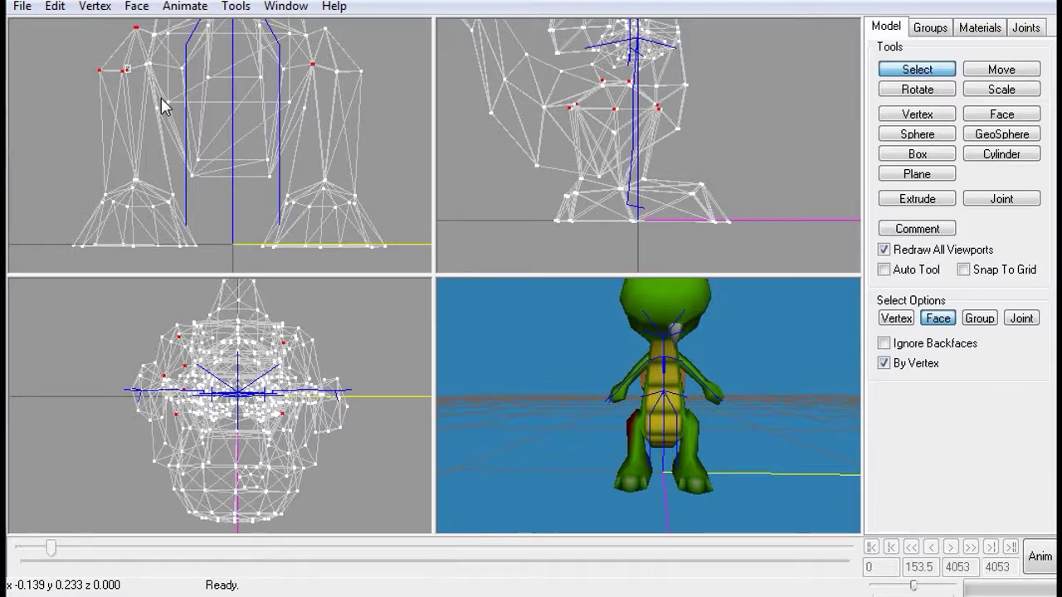
click(1025, 28)
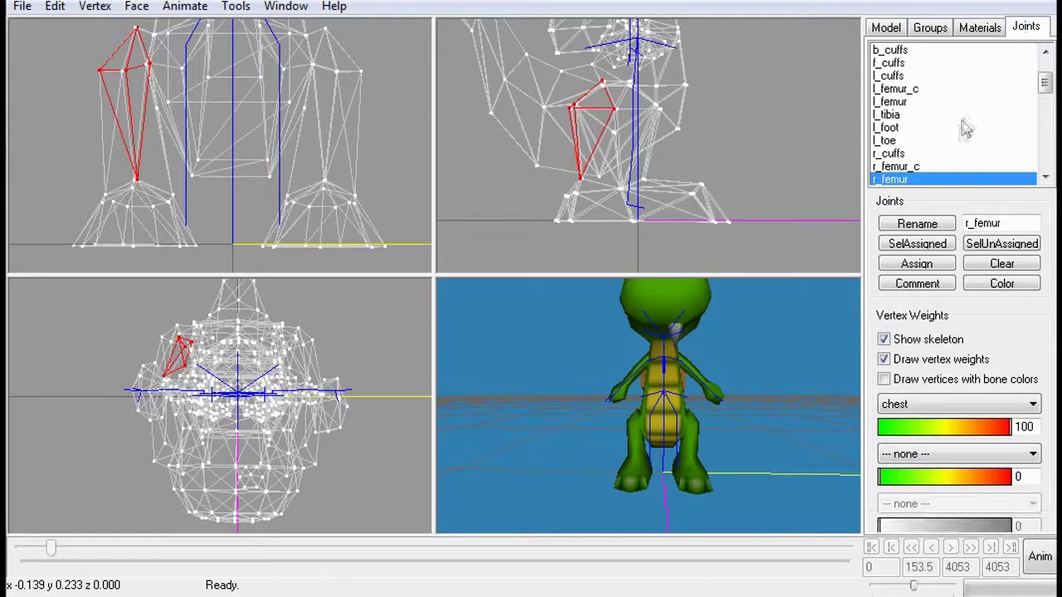
click(932, 265)
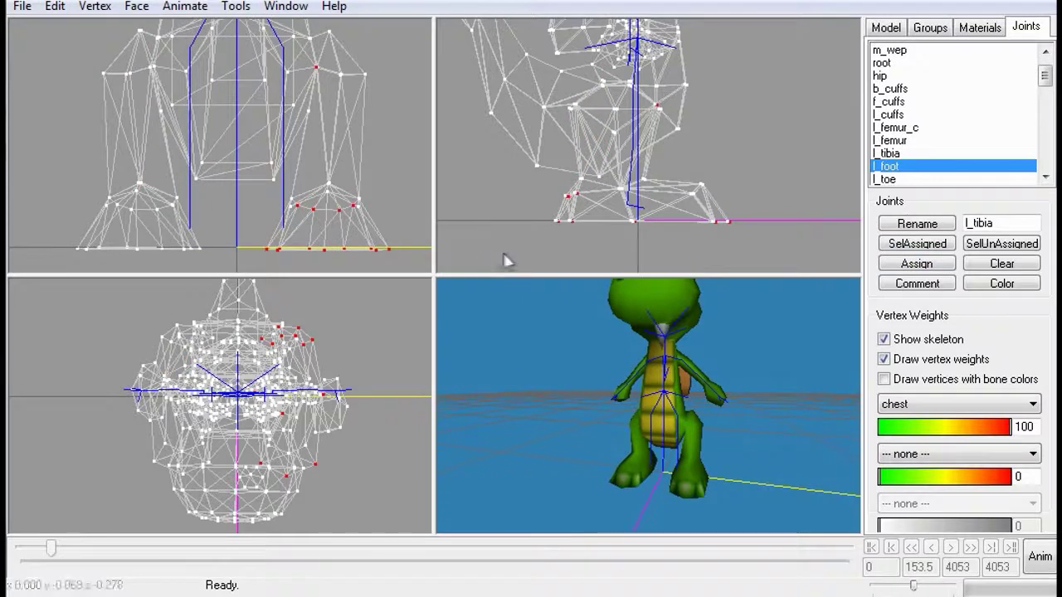
Assign the selected left foot vertices to the l_foot joint and check the foot's movement in the animation from several sides
click(928, 264)
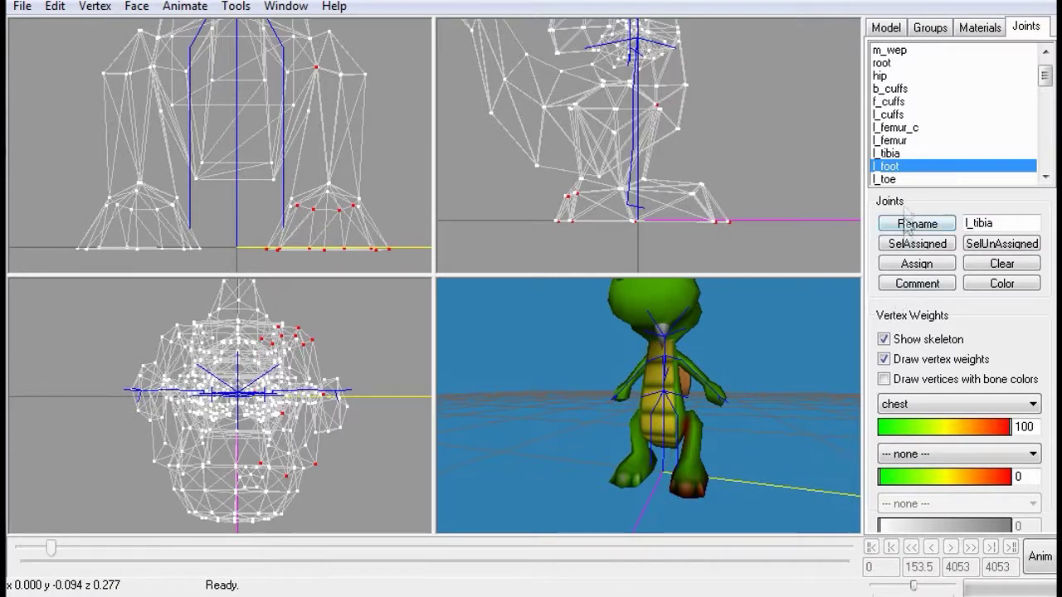
click(1042, 557)
drag(727, 440, 834, 451)
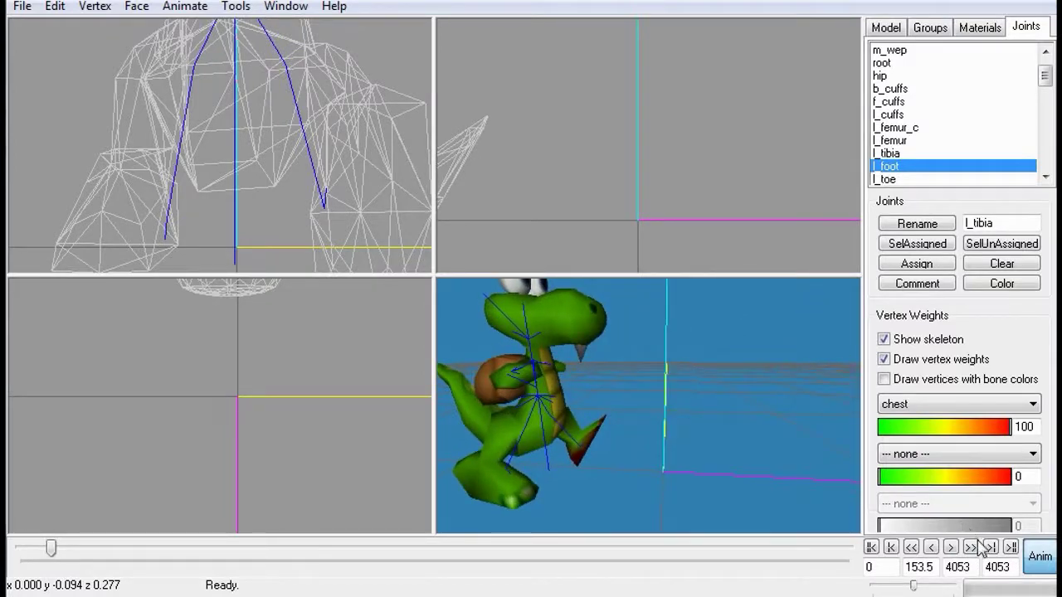
click(950, 548)
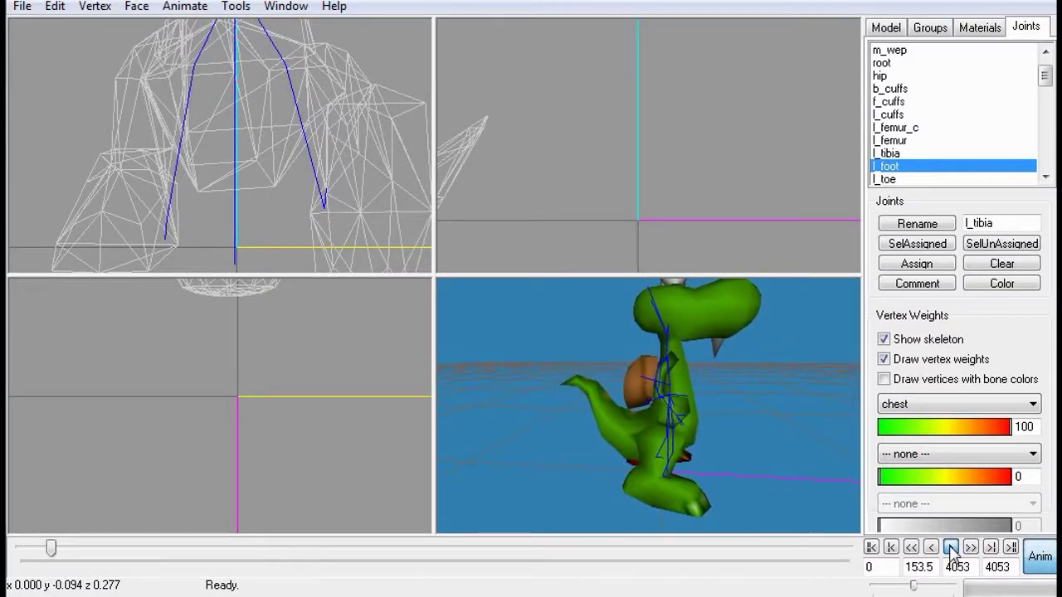
drag(686, 397, 557, 404)
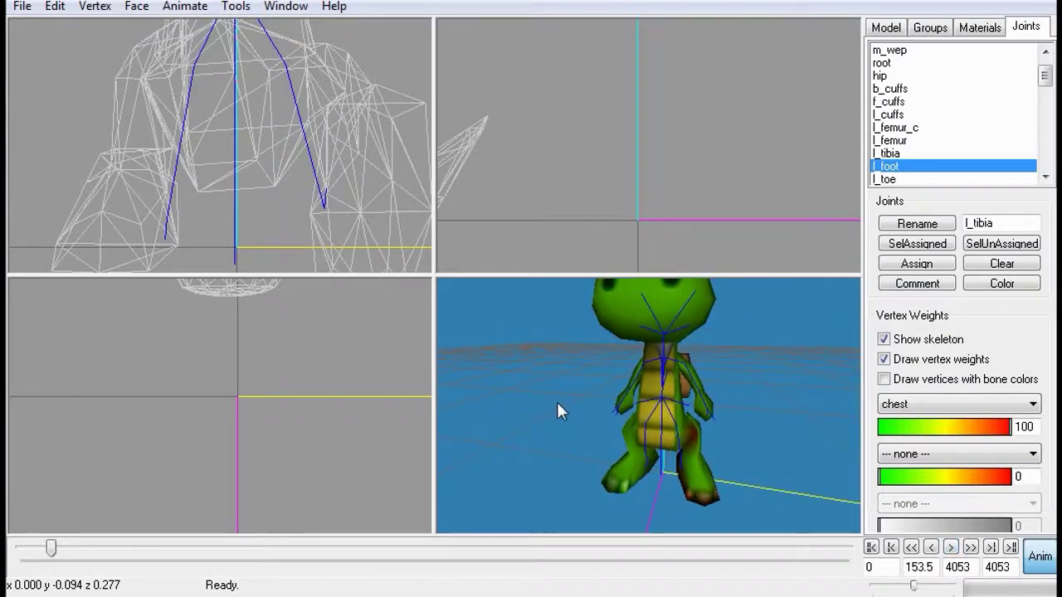
click(951, 547)
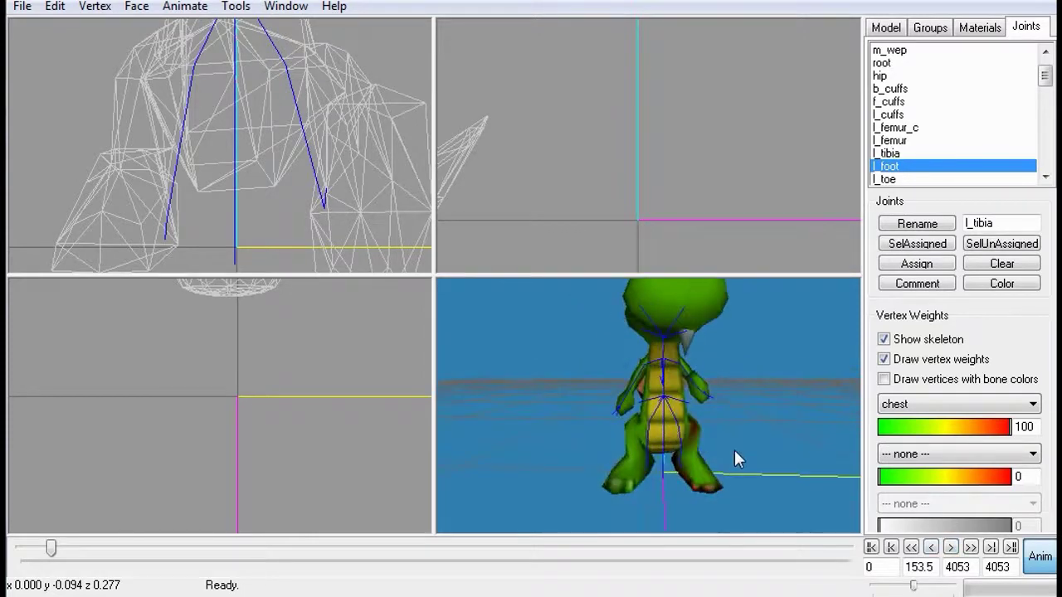
click(1031, 557)
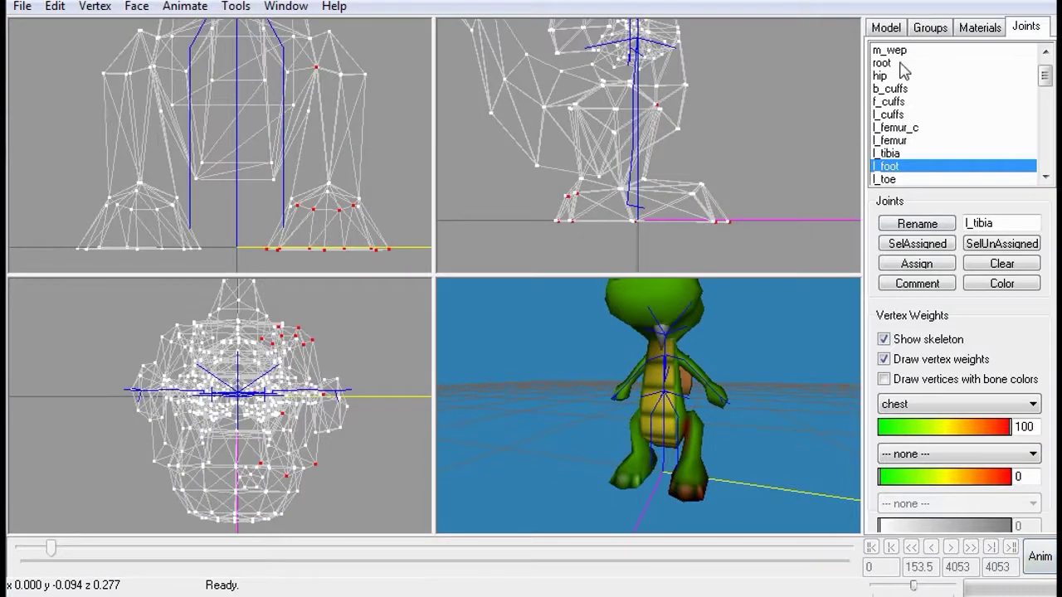
Examine which vertices are assigned to the r_toe and r_femur joints
click(1045, 52)
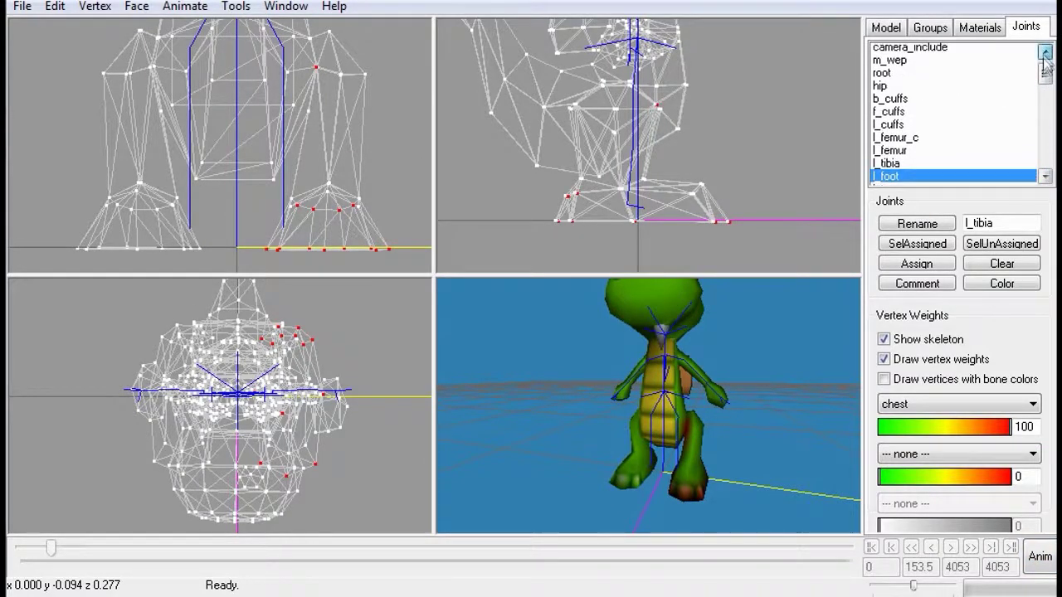
click(1045, 176)
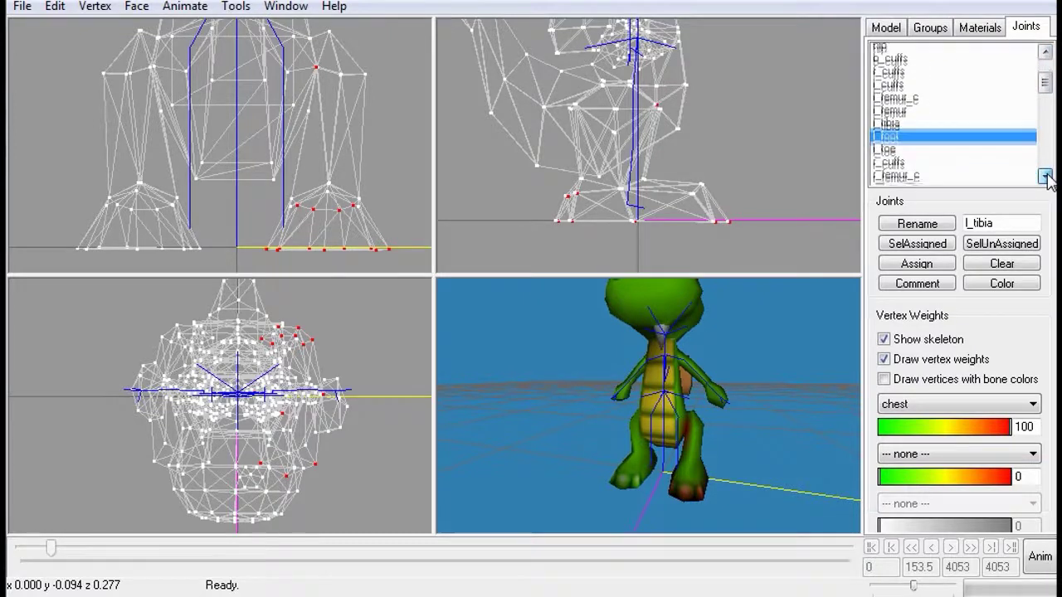
click(1045, 177)
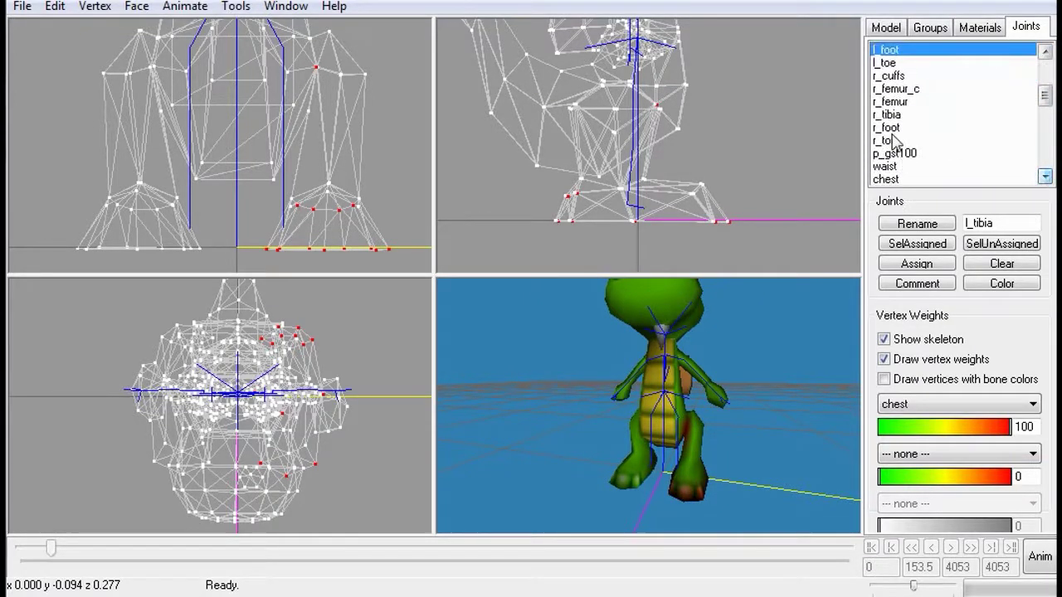
click(895, 141)
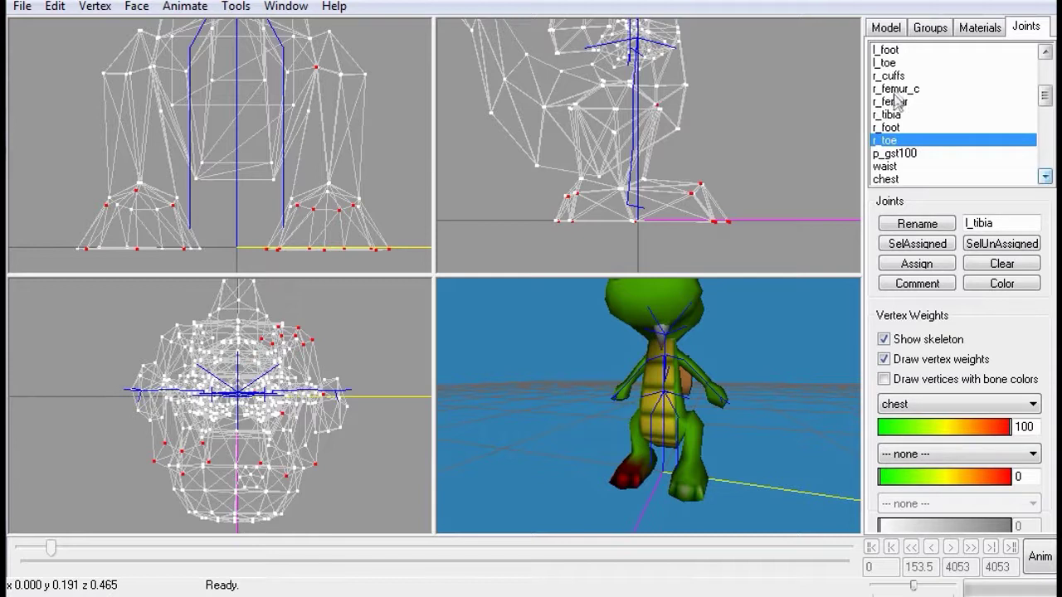
click(900, 101)
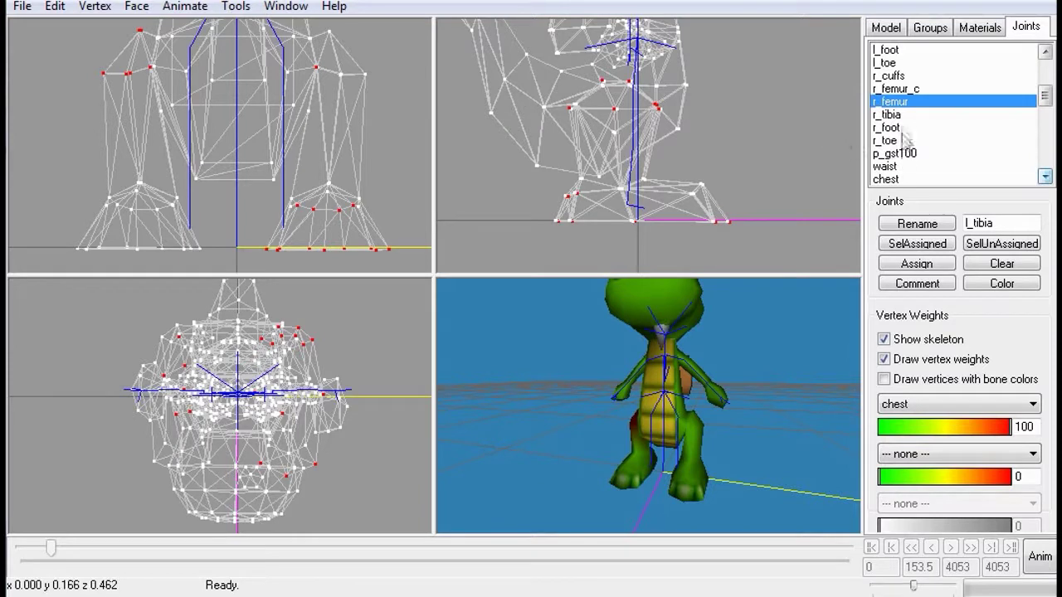
click(1044, 51)
click(1044, 51)
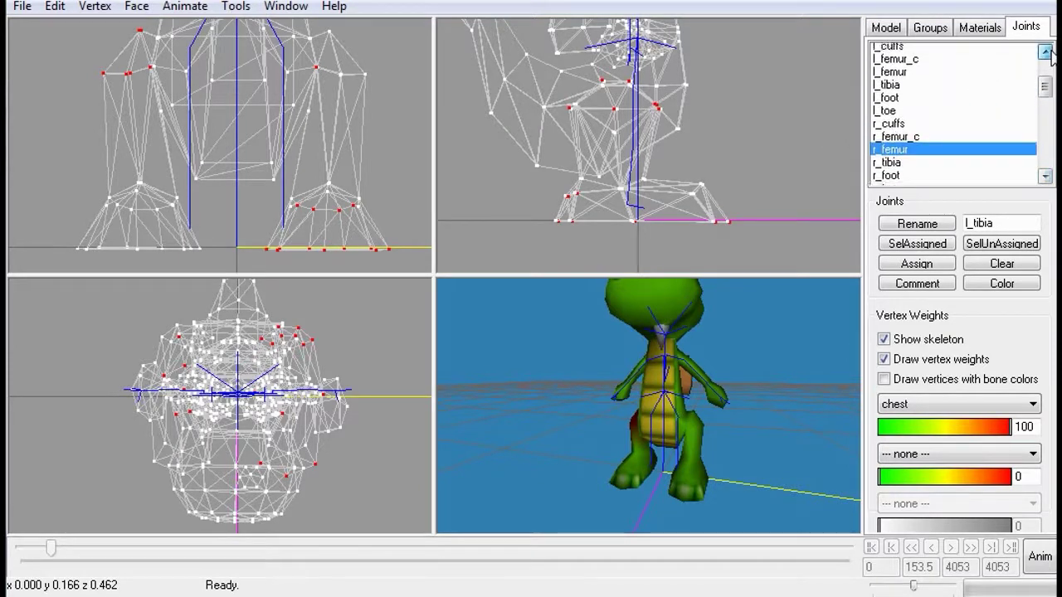
Assign the inner vertex at the top of the left leg to the l_femur joint and review that joint's vertices
click(892, 75)
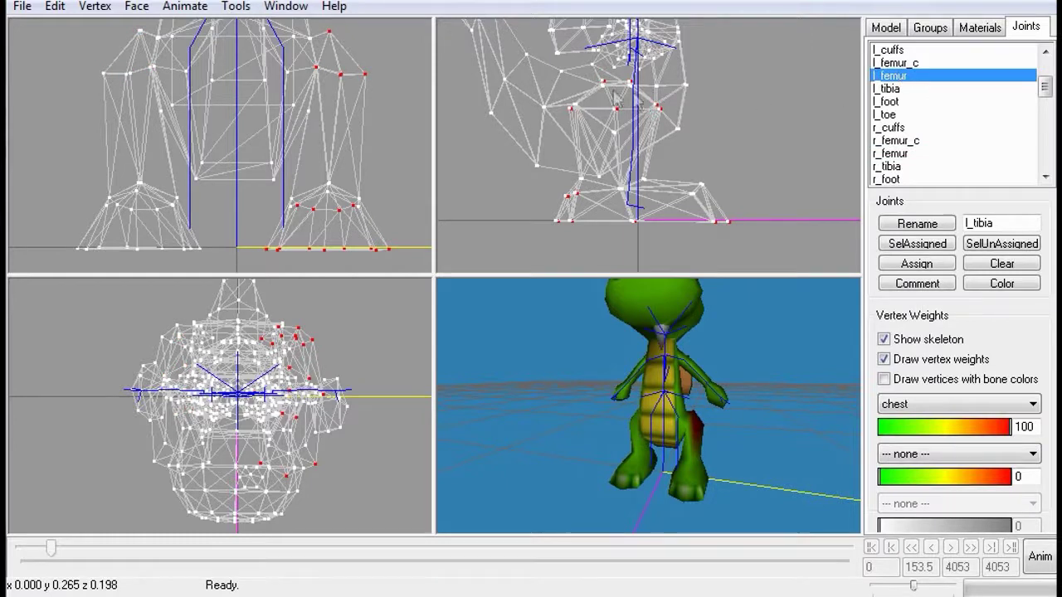
drag(309, 62, 316, 75)
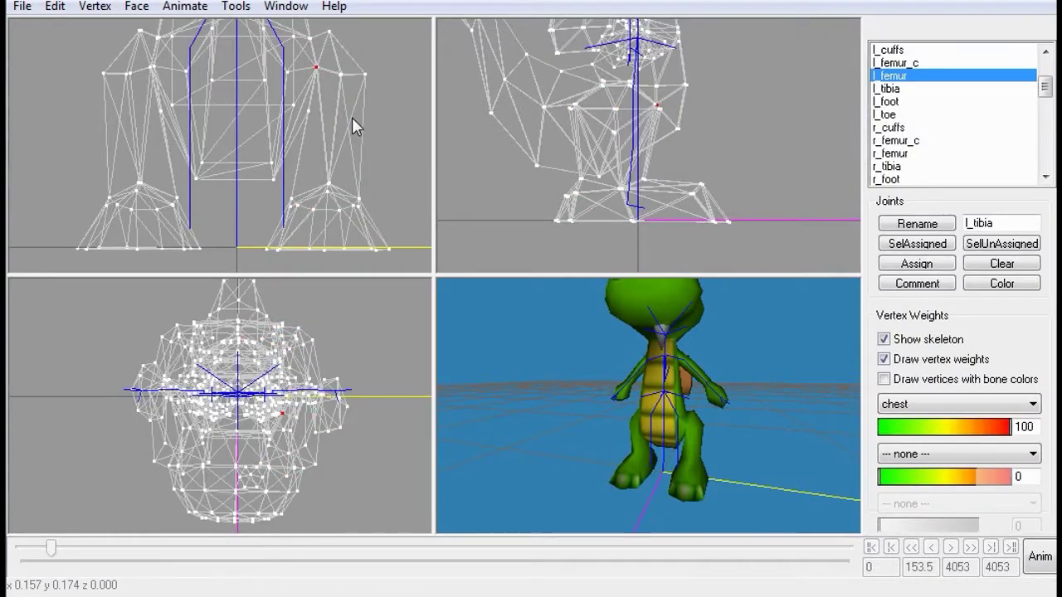
click(935, 271)
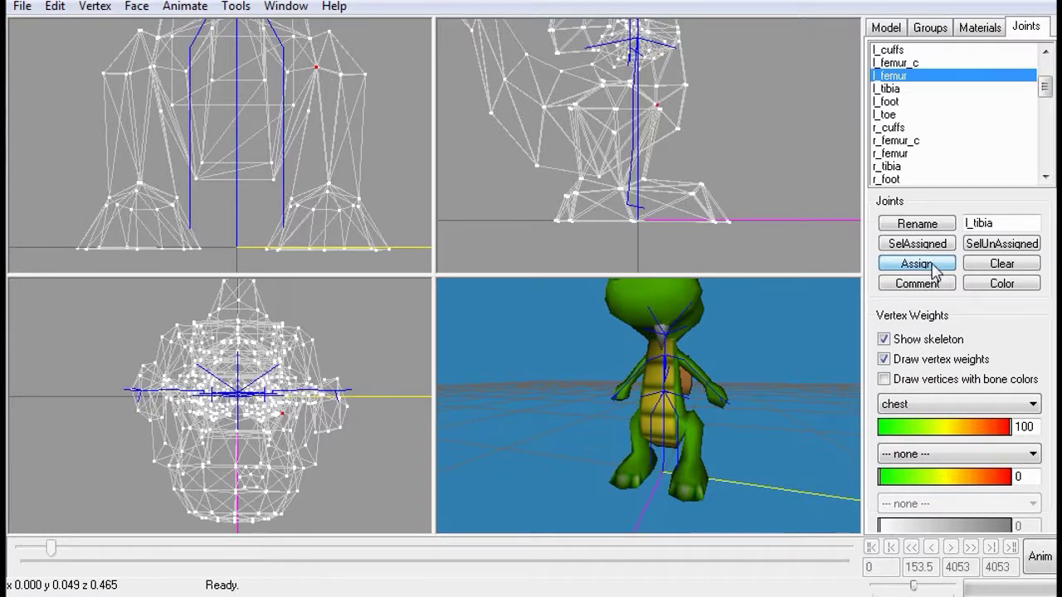
click(932, 265)
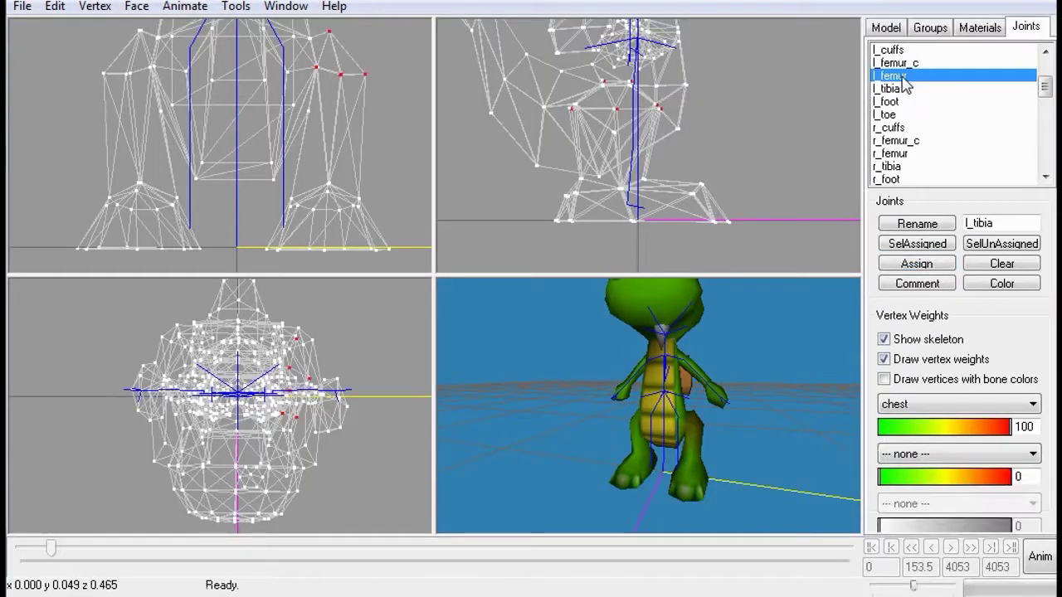
drag(803, 301, 774, 391)
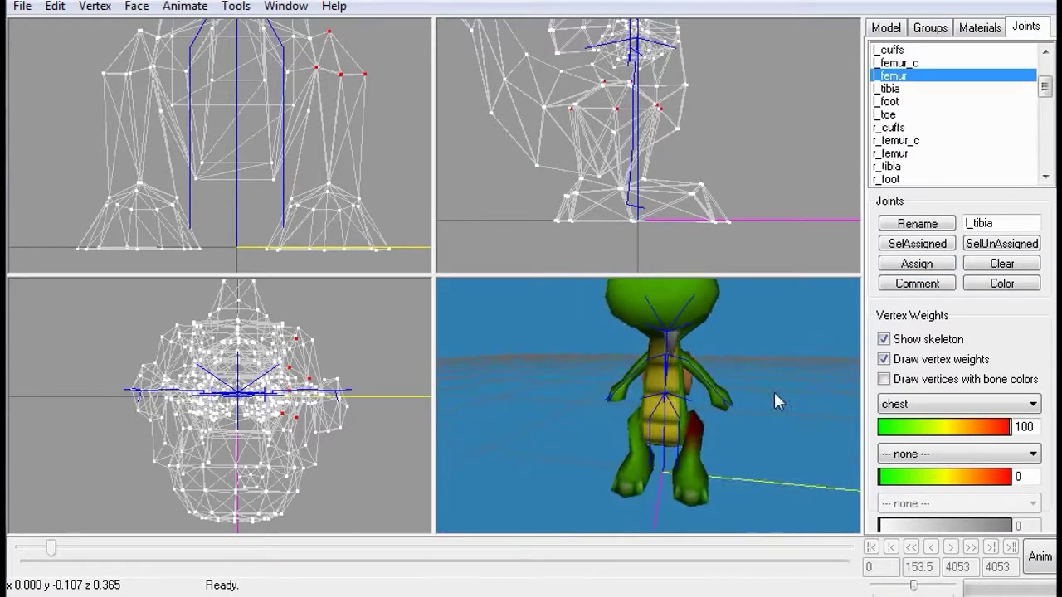
Compare the vertices assigned to the l_toe, l_foot, r_foot and r_toe joints
click(890, 115)
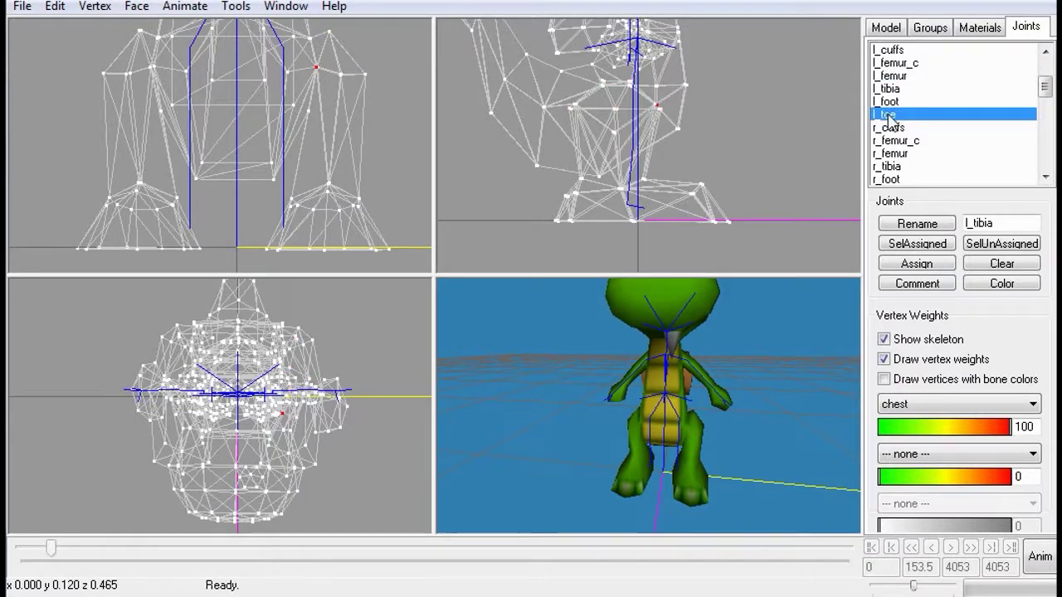
click(890, 102)
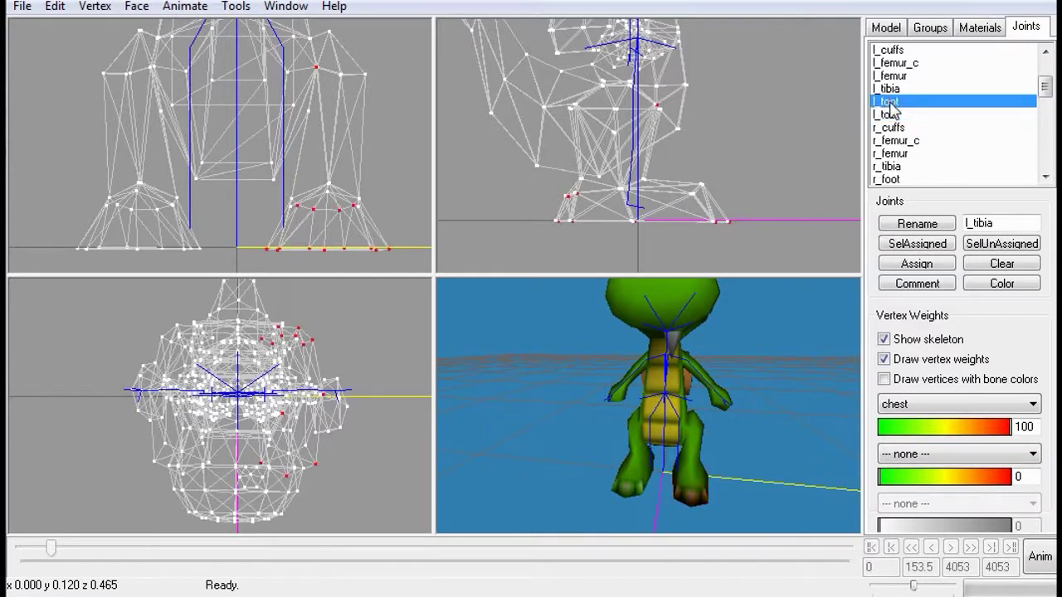
click(891, 116)
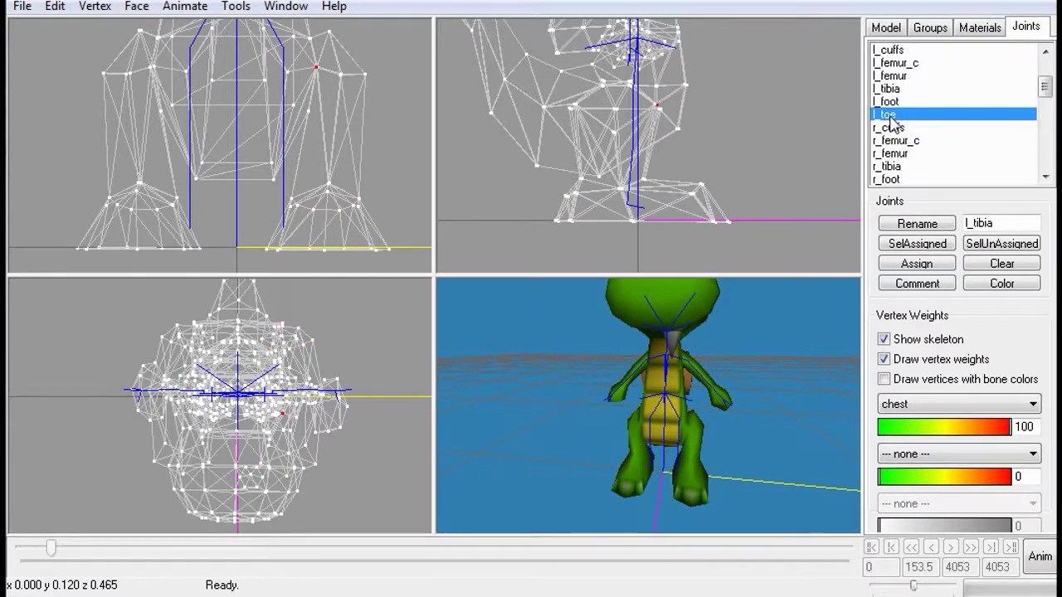
click(897, 179)
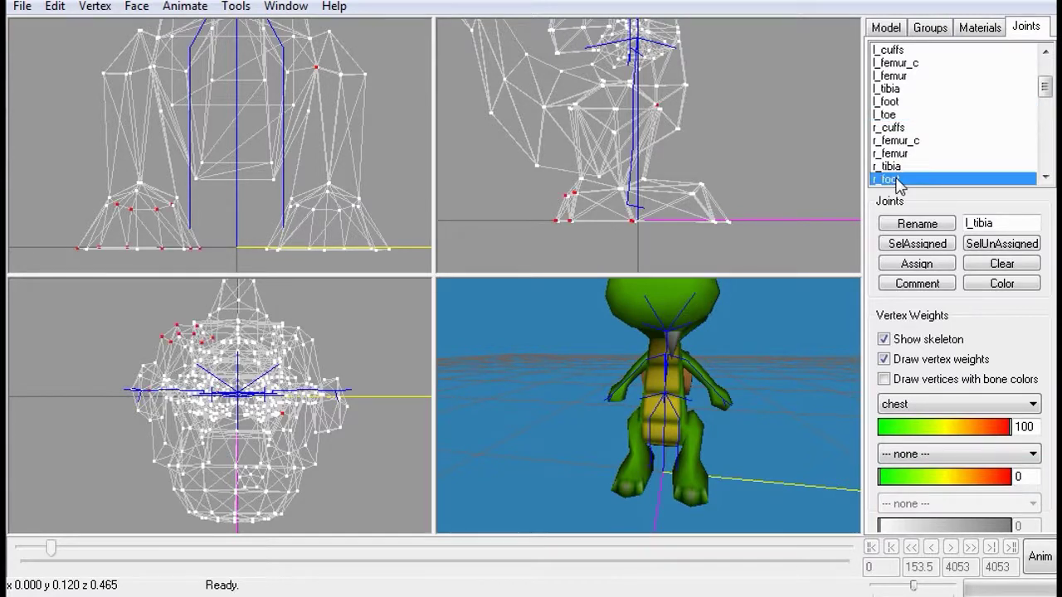
click(1045, 177)
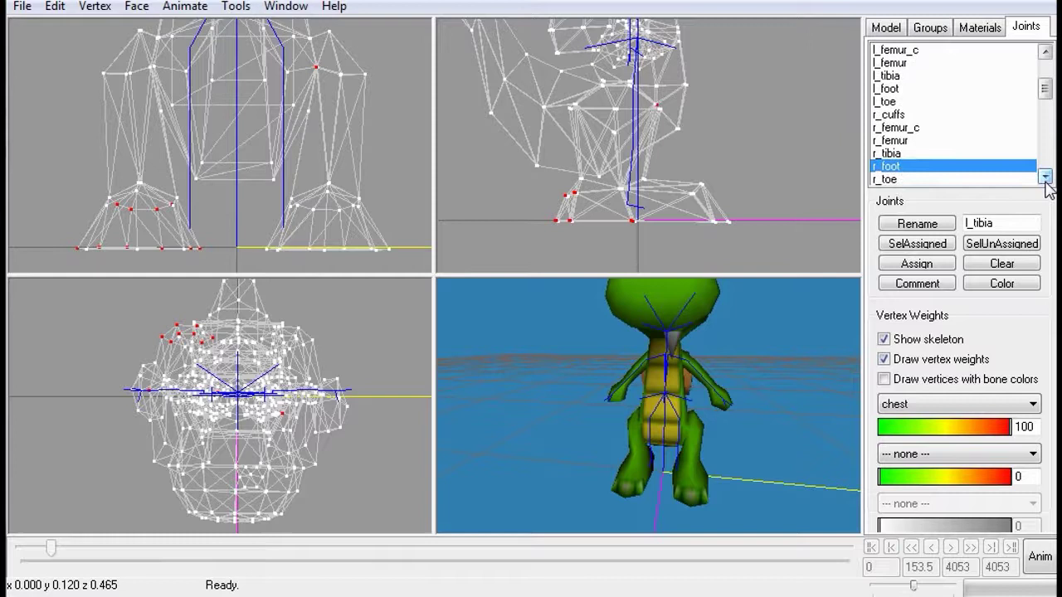
click(891, 179)
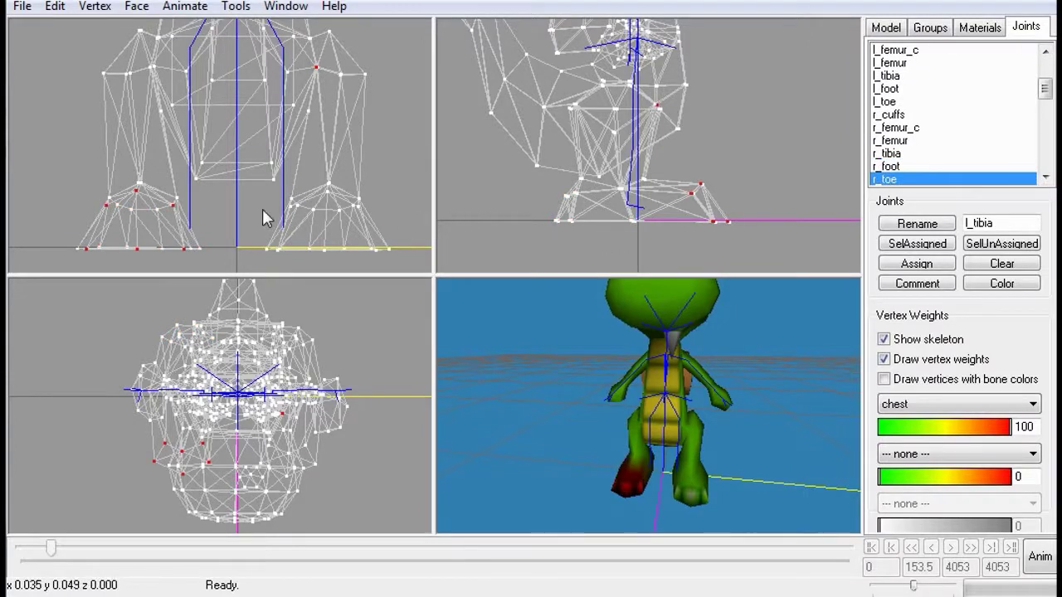
click(888, 179)
click(889, 179)
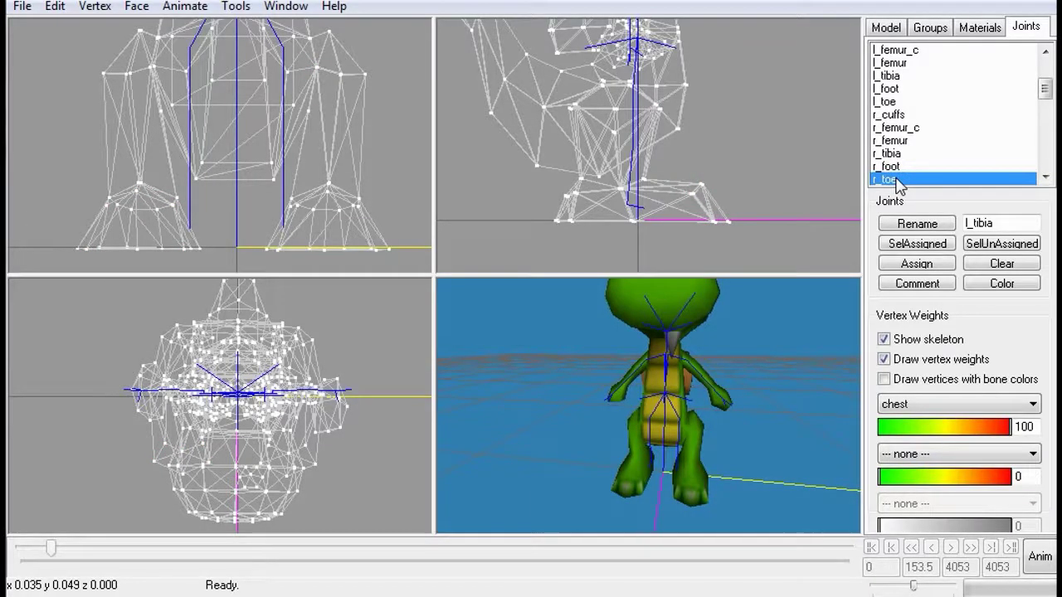
Select the six front toe vertices of the left foot, using the r_toe vertices as reference, and choose the l_toe joint for them
click(895, 181)
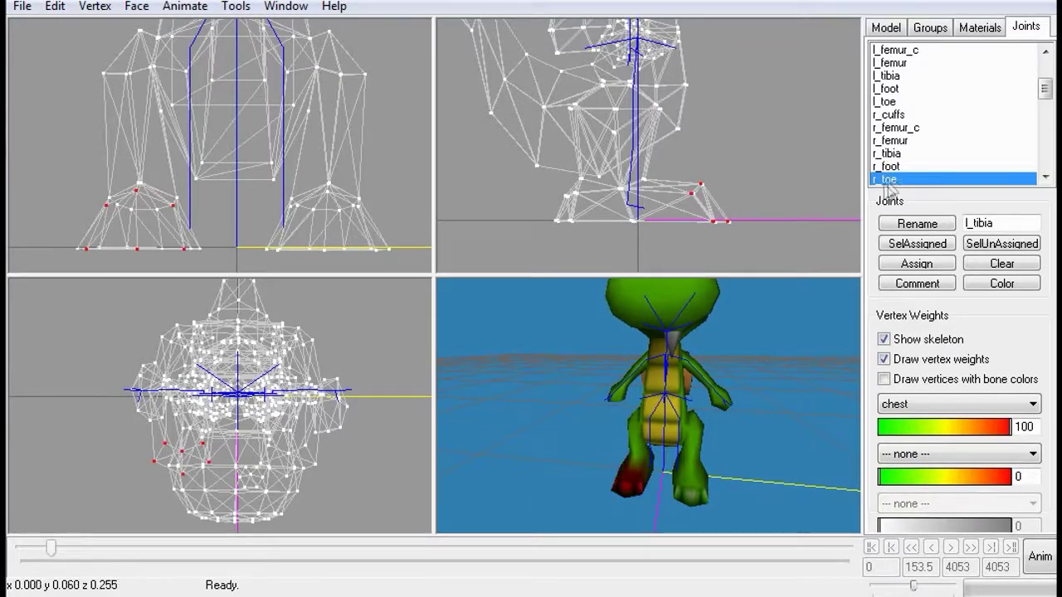
drag(687, 174, 737, 244)
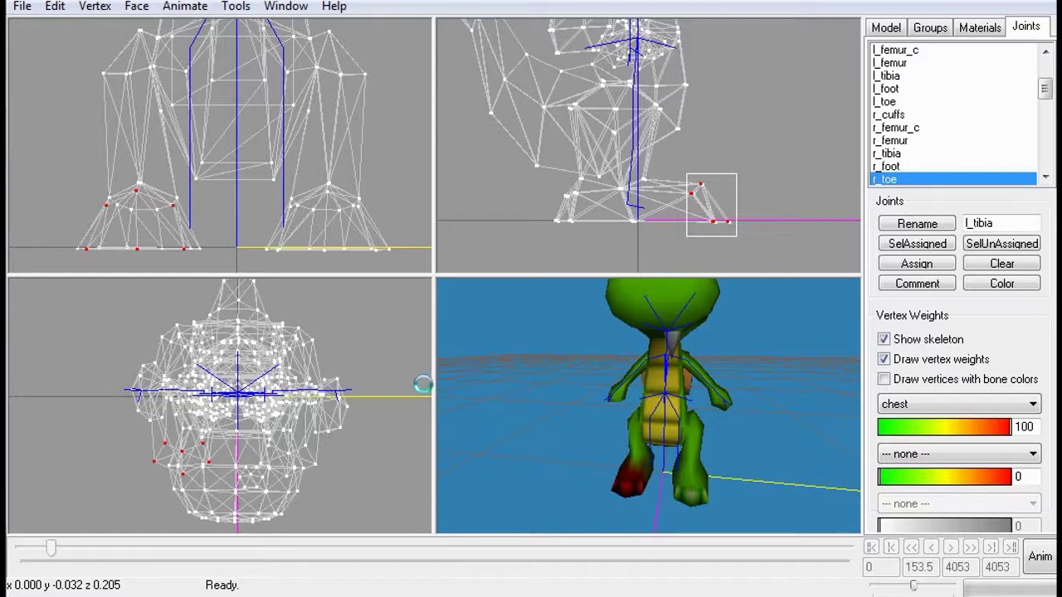
scroll(364, 398, up, 3)
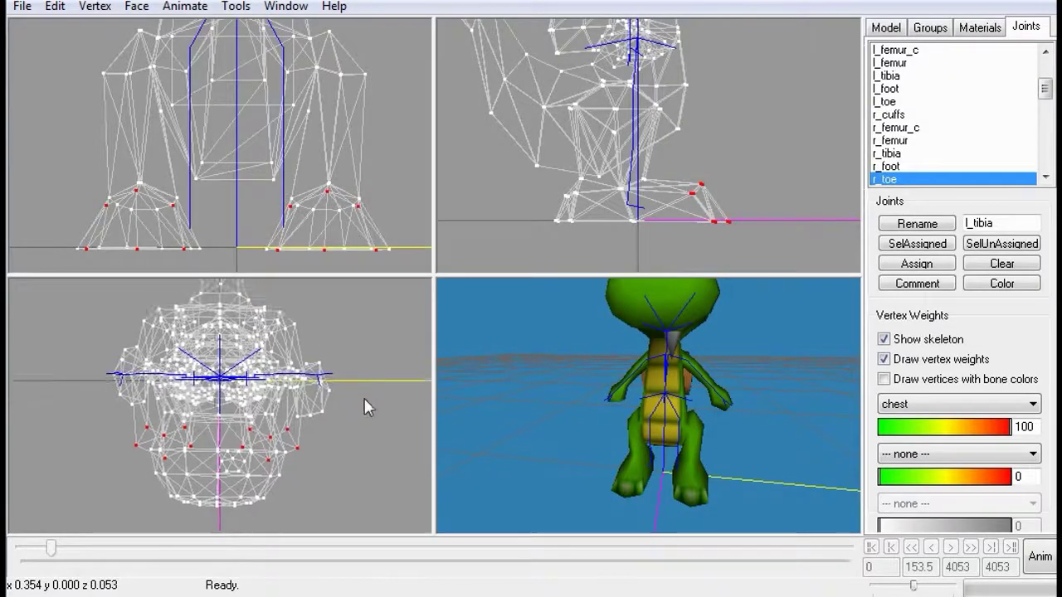
scroll(356, 388, up, 5)
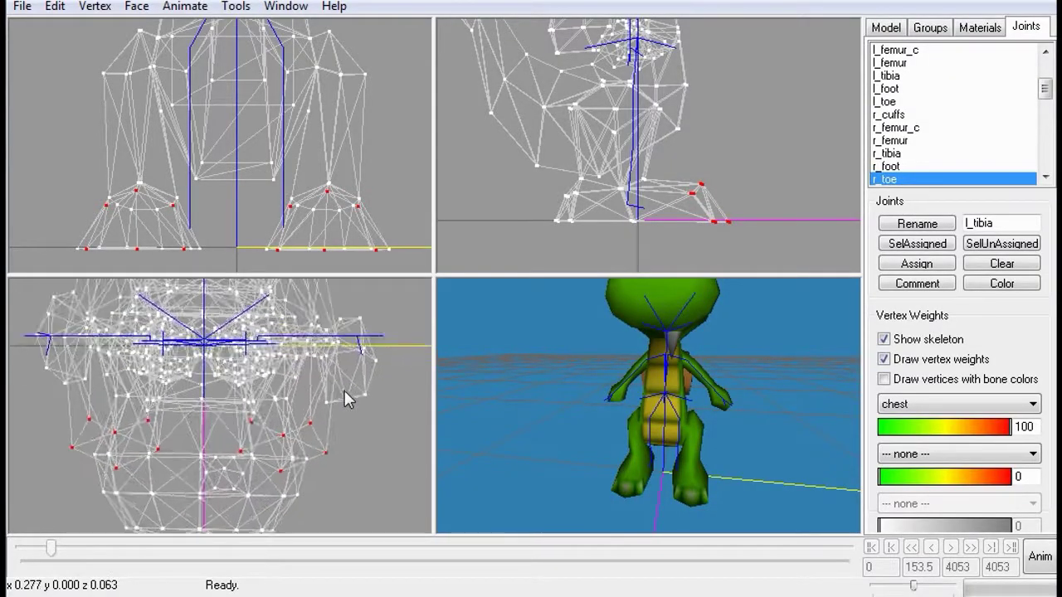
scroll(347, 398, up, 4)
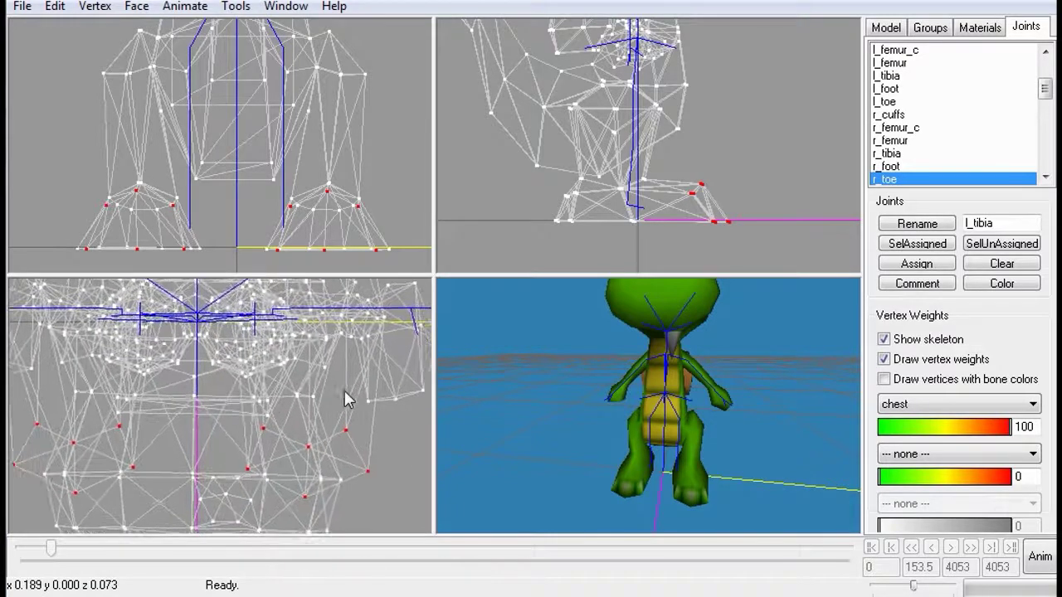
drag(392, 423, 348, 486)
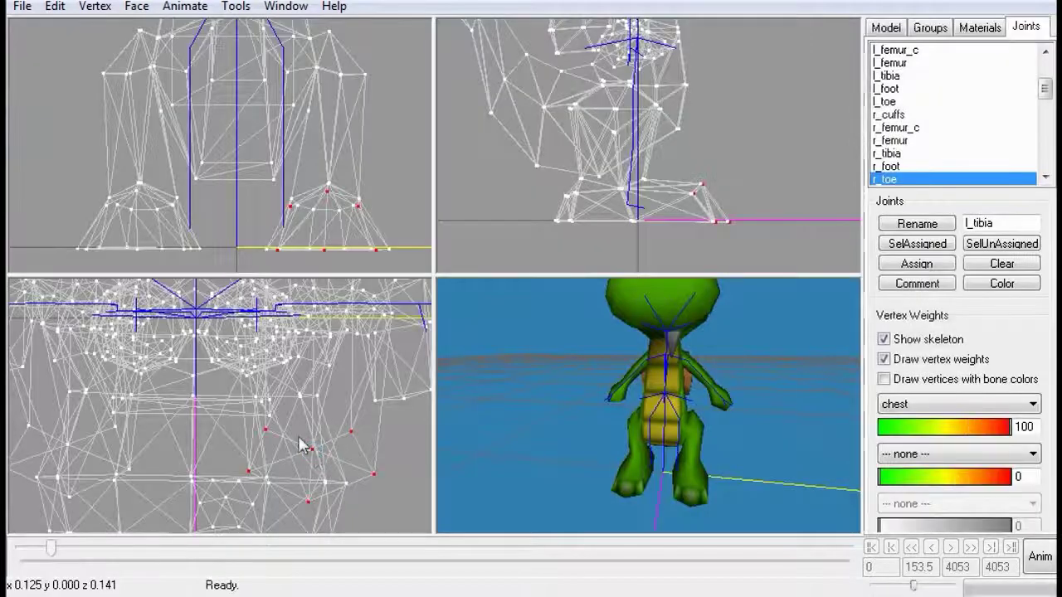
scroll(720, 170, up, 6)
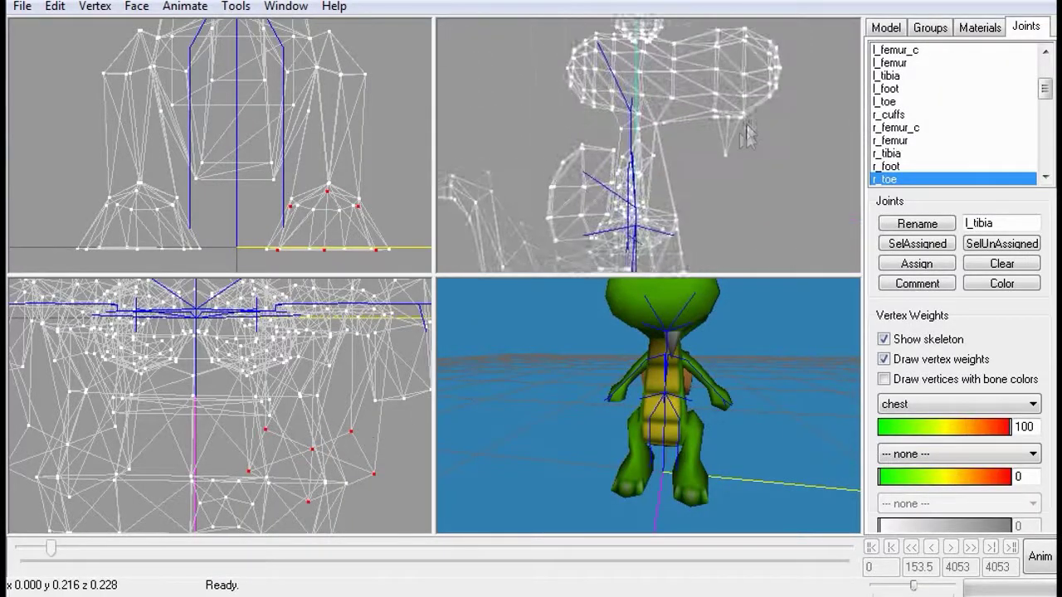
middle_drag(743, 257, 743, 219)
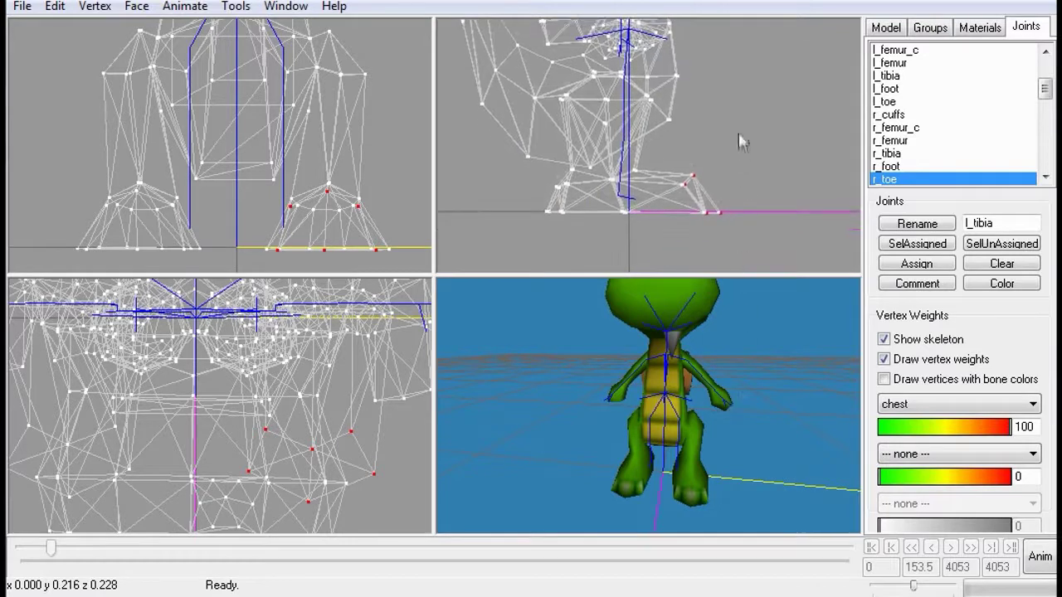
click(885, 101)
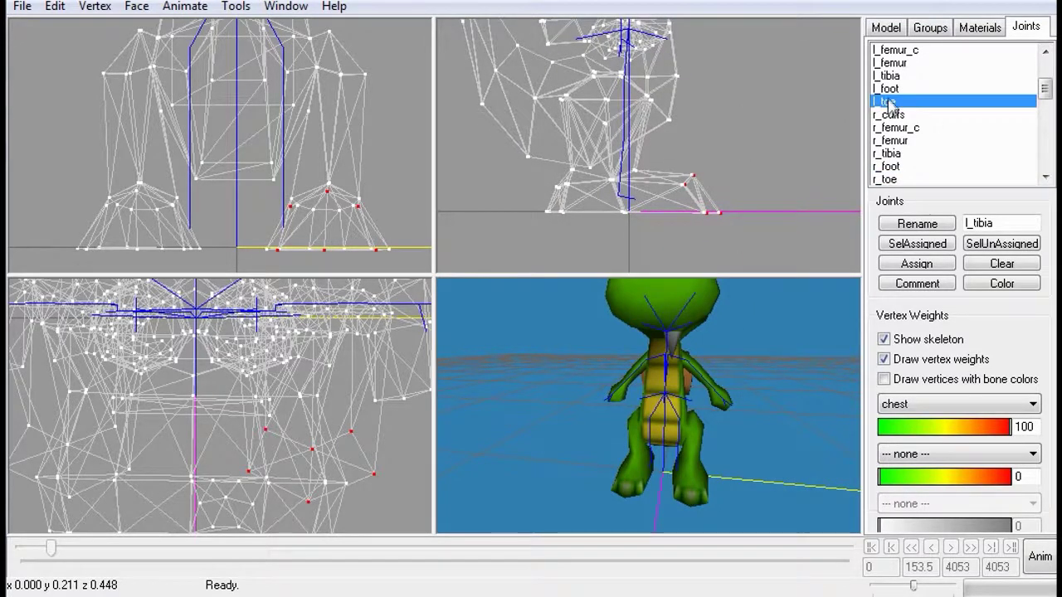
Assign the selected left toe vertices to the l_toe joint
click(886, 90)
click(888, 101)
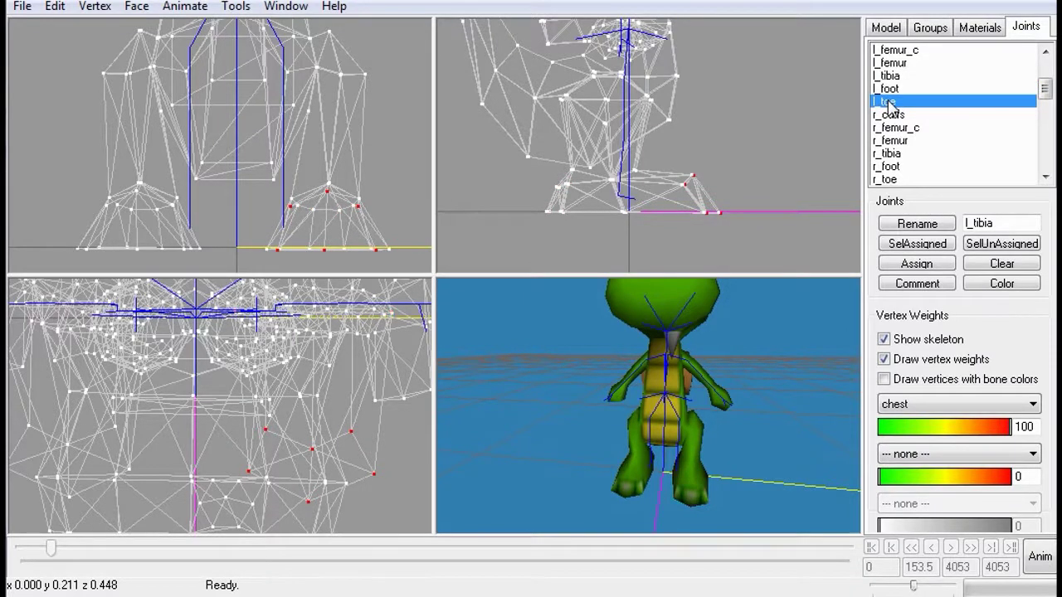
click(925, 264)
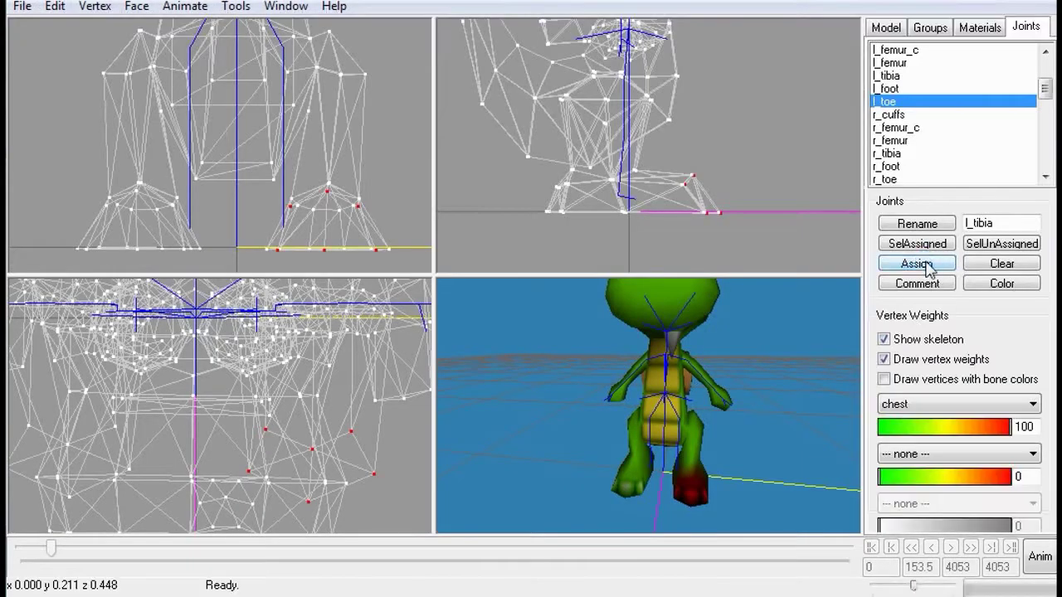
Play the animation preview and check how the left foot moves with its joints
drag(663, 415, 688, 427)
click(1039, 555)
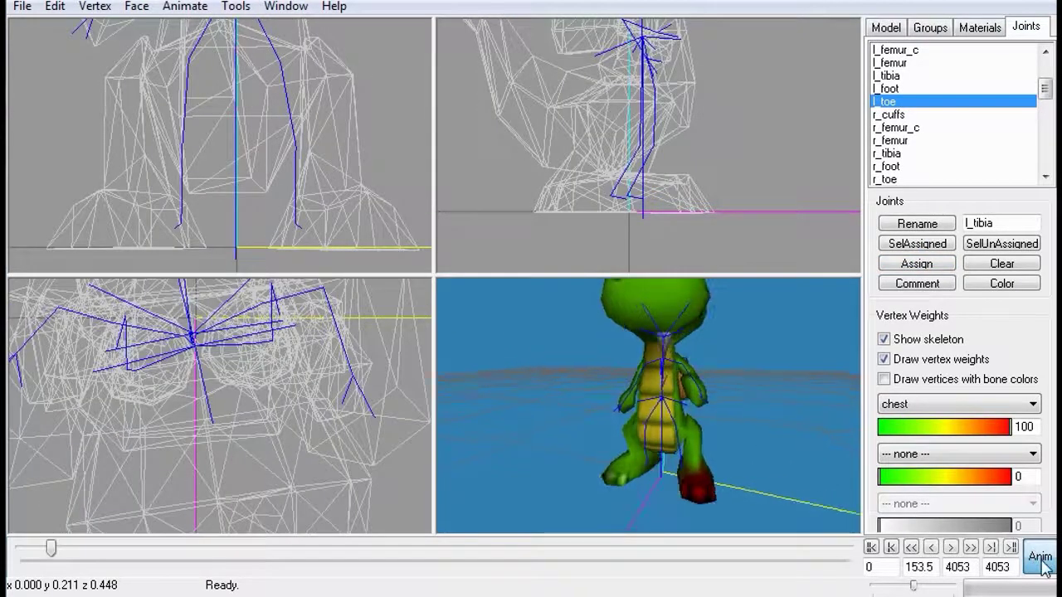
mouse_move(732, 465)
mouse_down()
mouse_move(671, 461)
mouse_move(740, 467)
mouse_up()
click(951, 548)
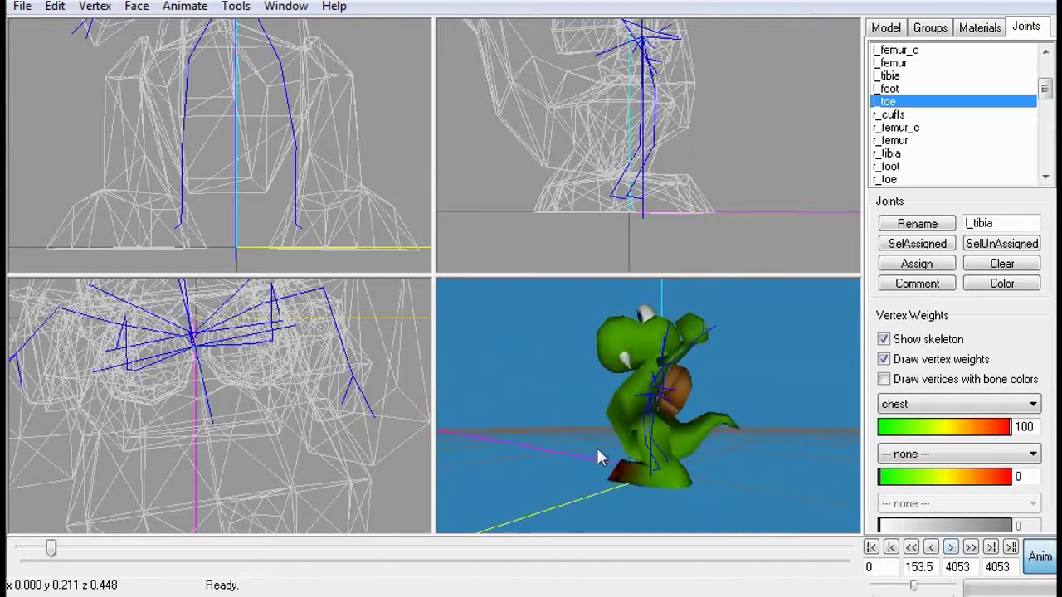
click(1039, 556)
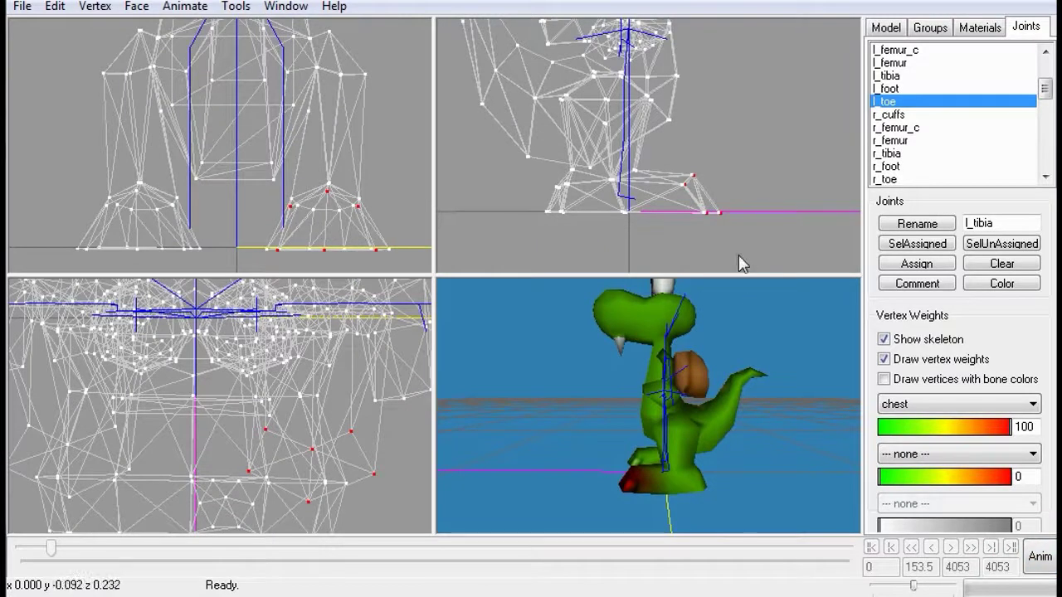
Select the tail, hip and upper-leg vertices in the side view and assign them to the hip joint
drag(1044, 88, 1045, 73)
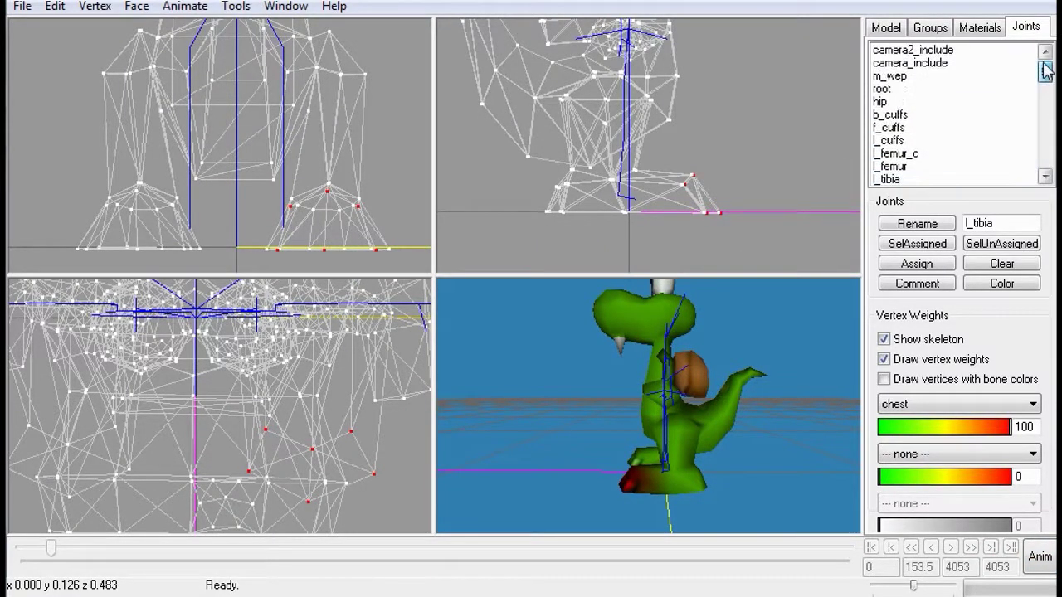
click(911, 102)
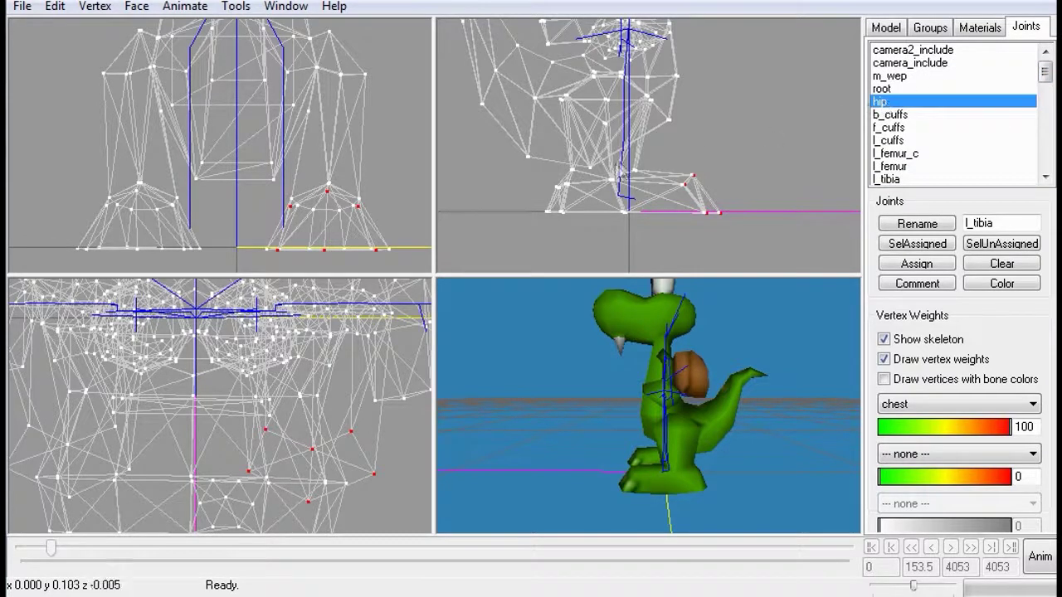
middle_drag(730, 119, 764, 202)
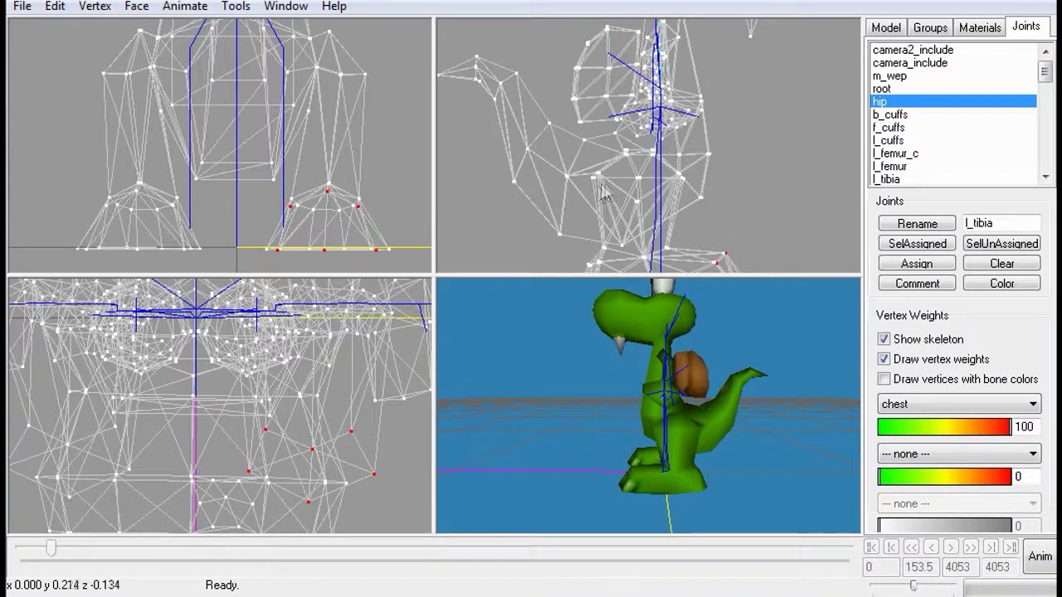
ctrl+drag(753, 113, 708, 107)
middle_drag(710, 105, 771, 116)
drag(457, 41, 587, 258)
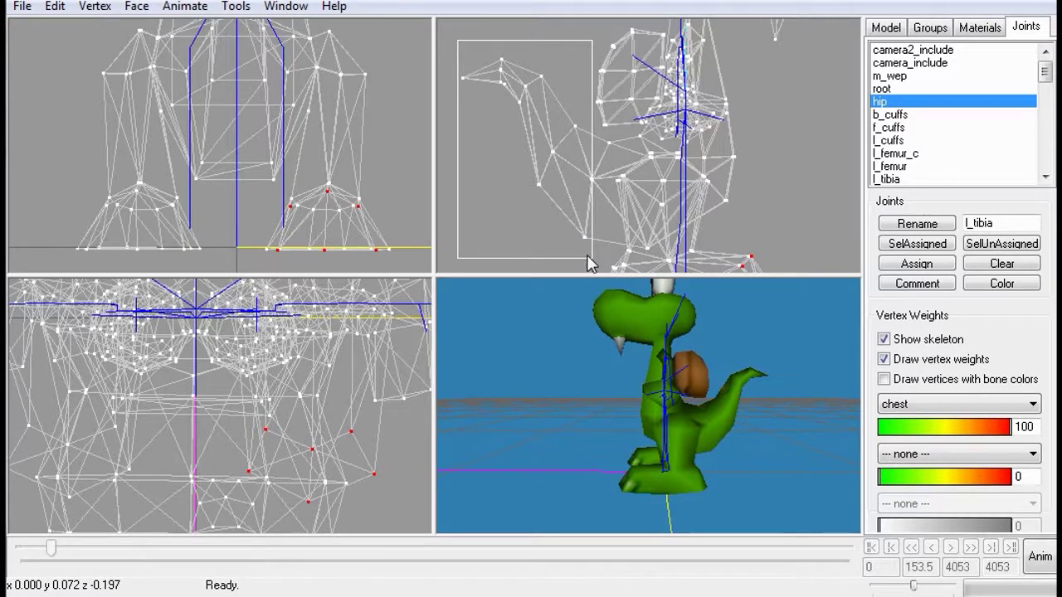
drag(587, 258, 585, 256)
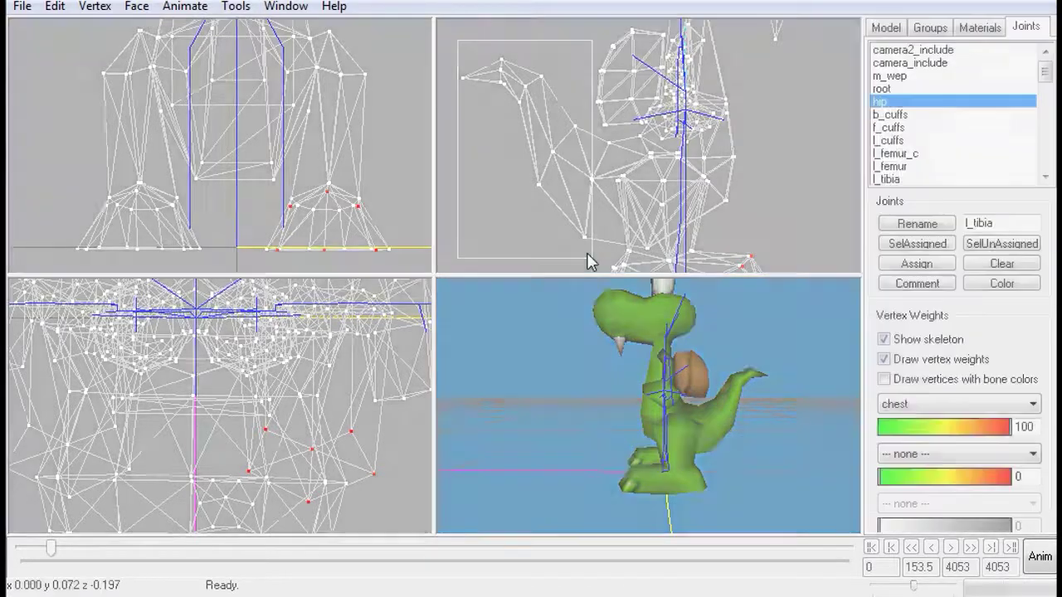
shift+click(591, 178)
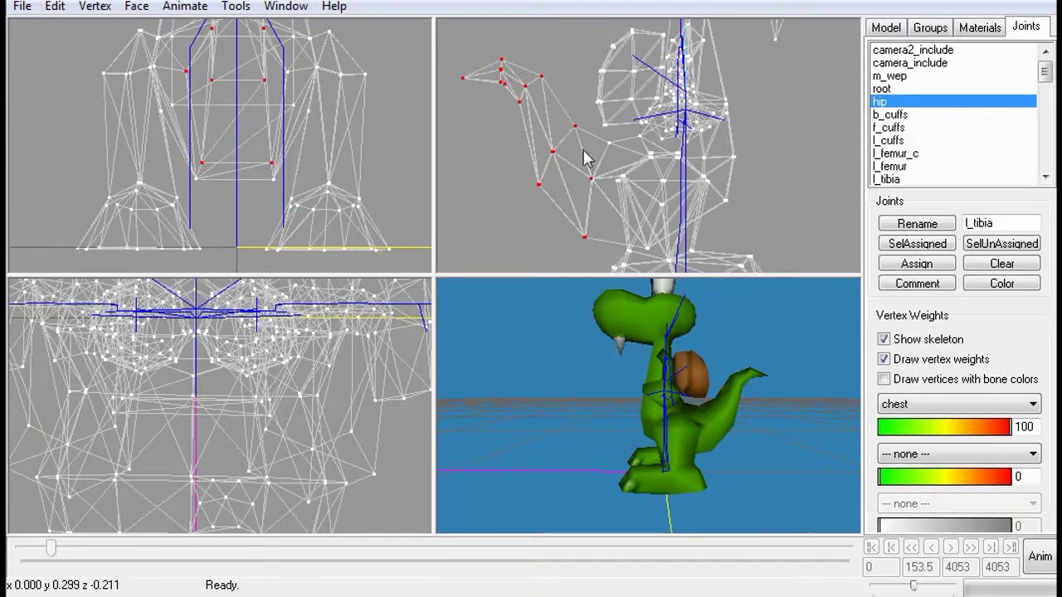
drag(594, 135, 655, 222)
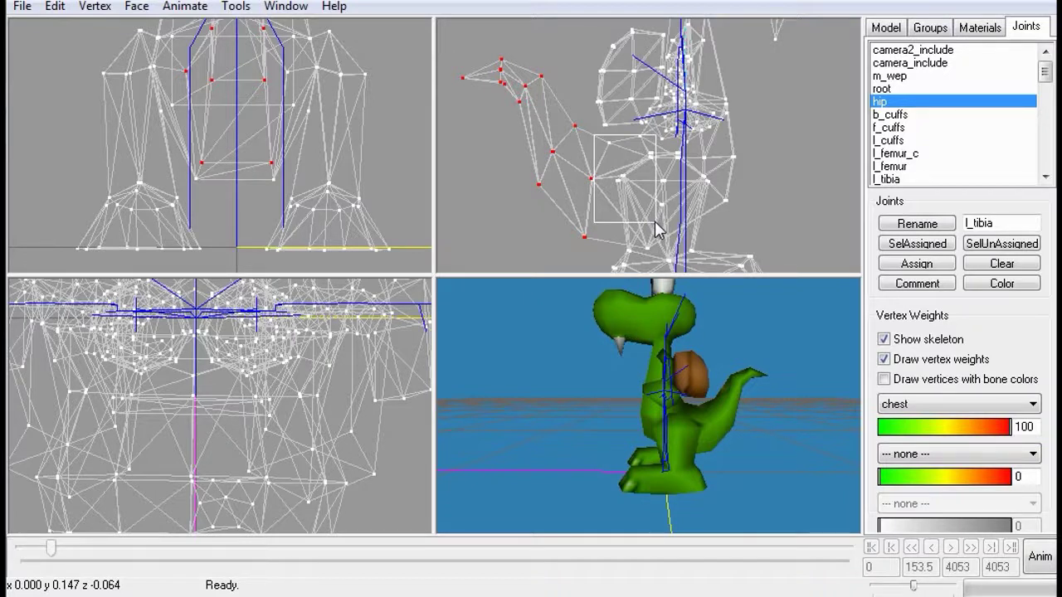
drag(655, 221, 655, 221)
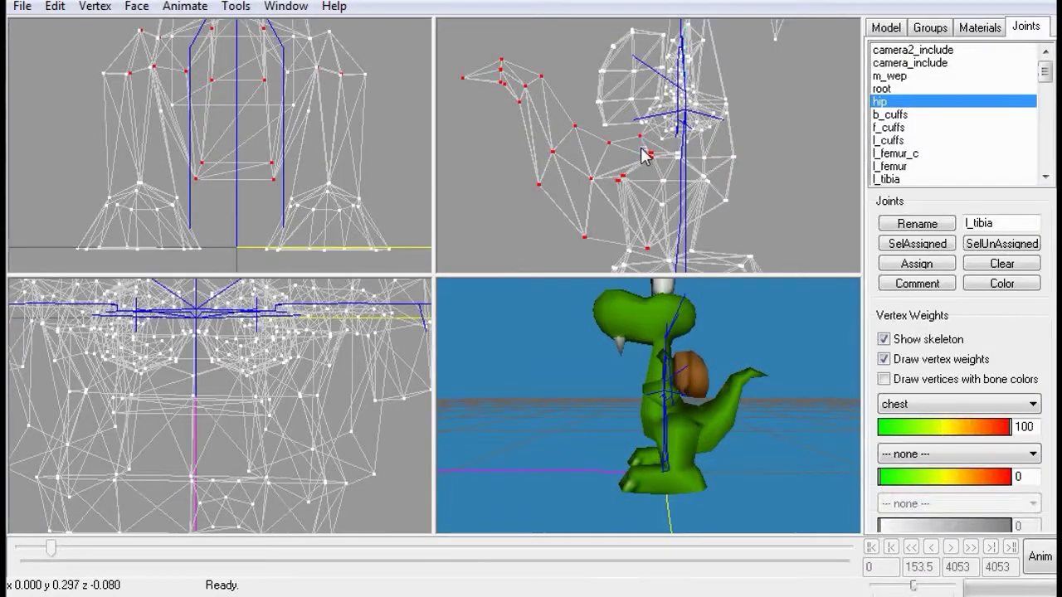
drag(640, 147, 746, 221)
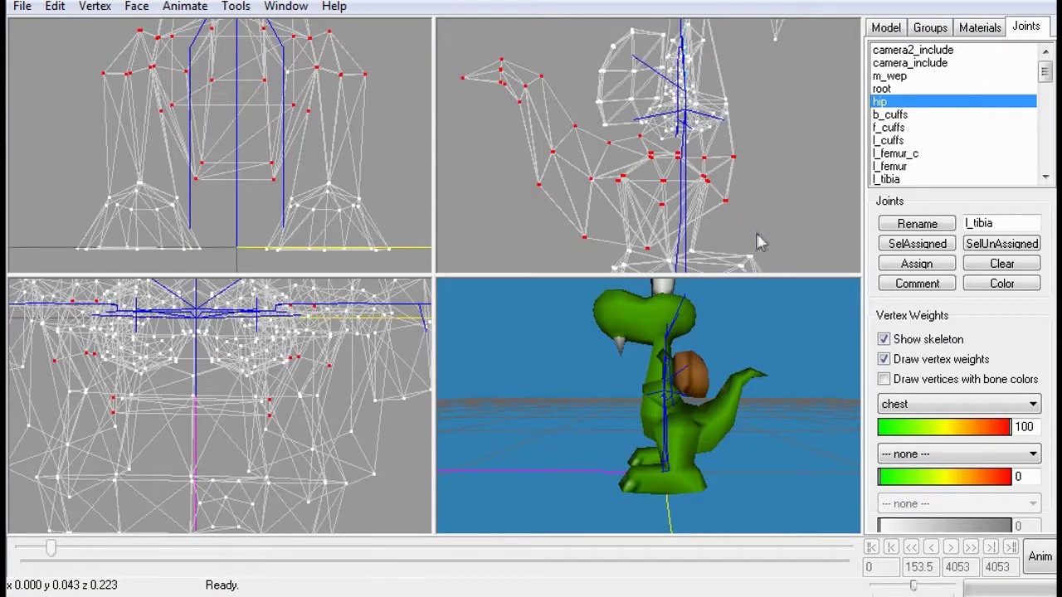
click(911, 265)
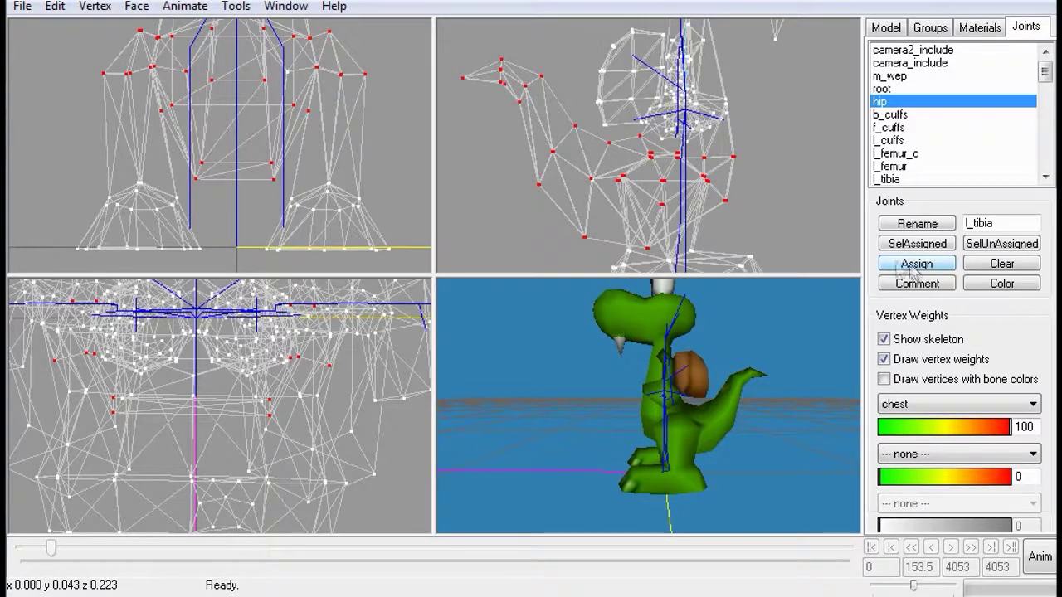
Examine the torso region and which vertices the waist and chest joints influence
scroll(396, 93, up, 3)
middle_drag(386, 203, 391, 226)
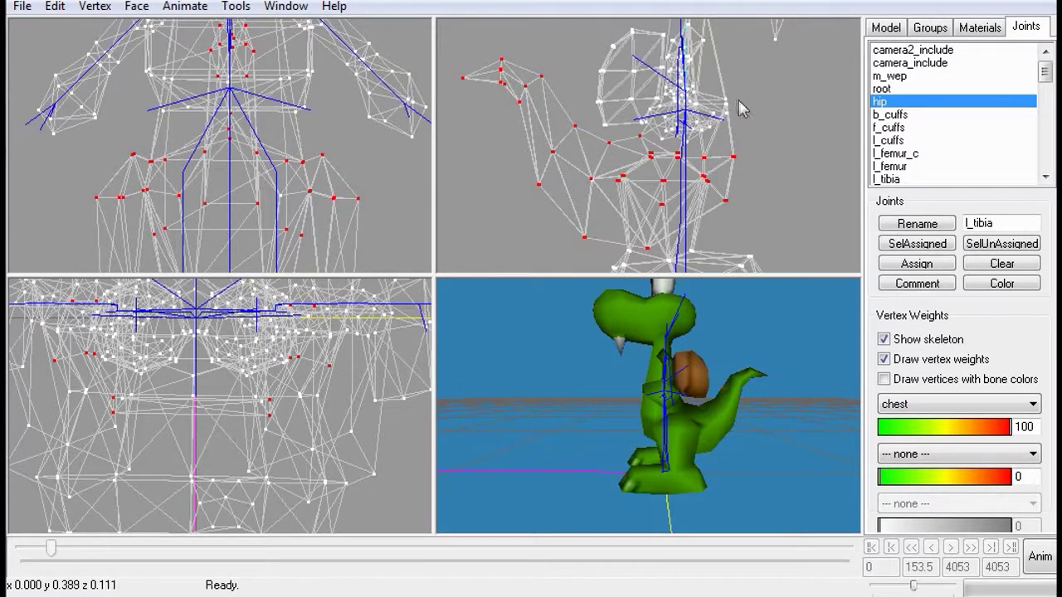
key(Left)
key(Left)
key(Left)
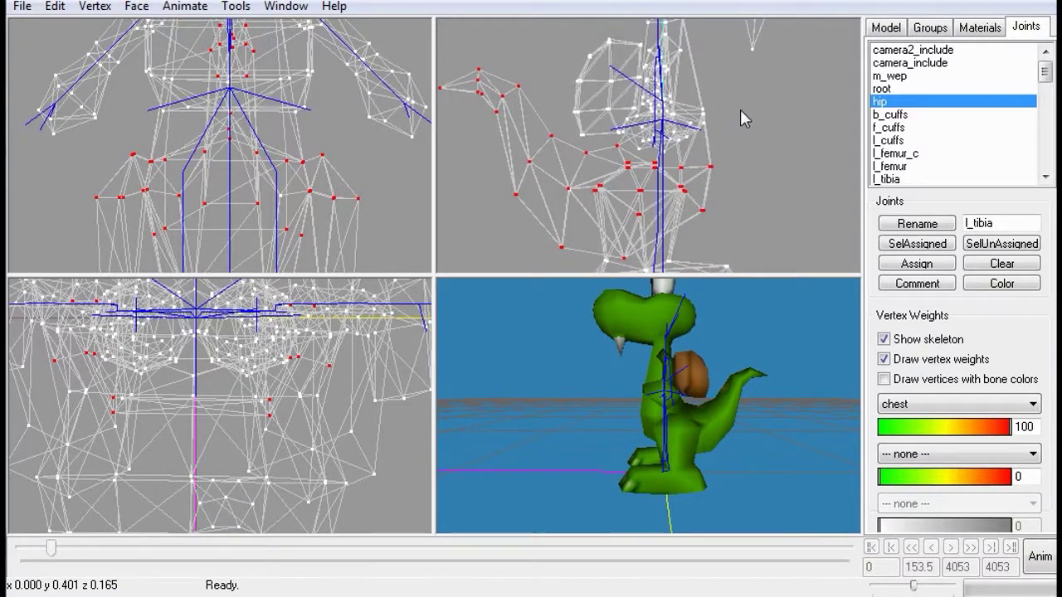
key(Left)
key(Left)
key(Left)
key(Left)
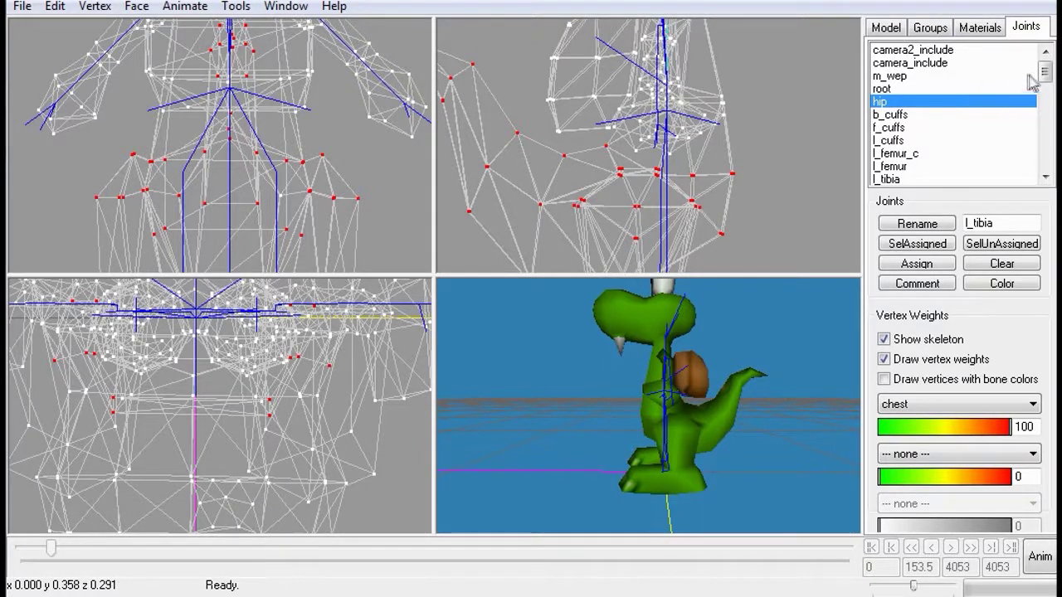
drag(1045, 75, 1044, 102)
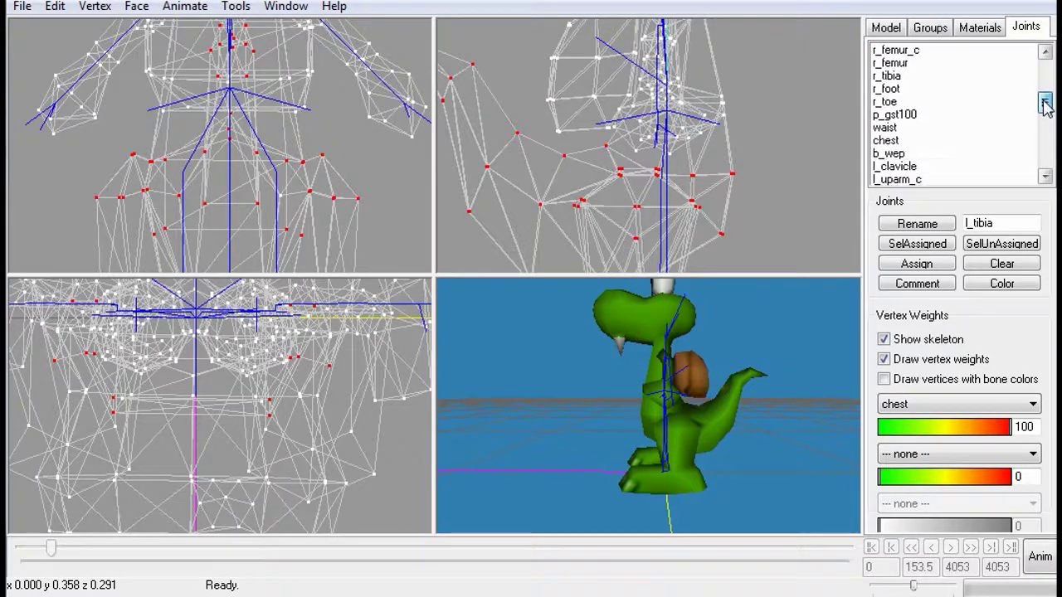
click(899, 130)
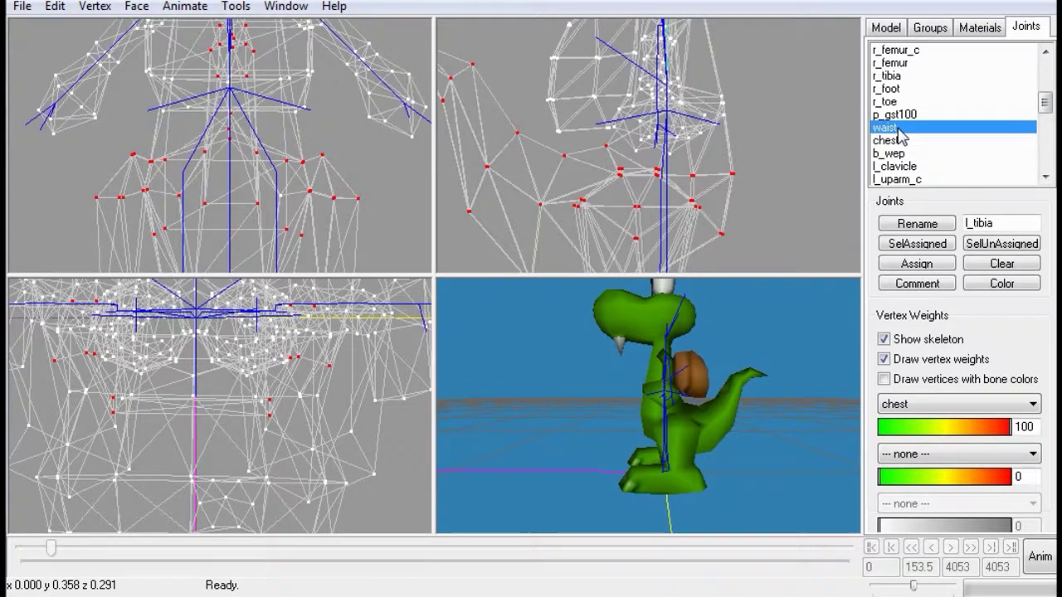
click(896, 143)
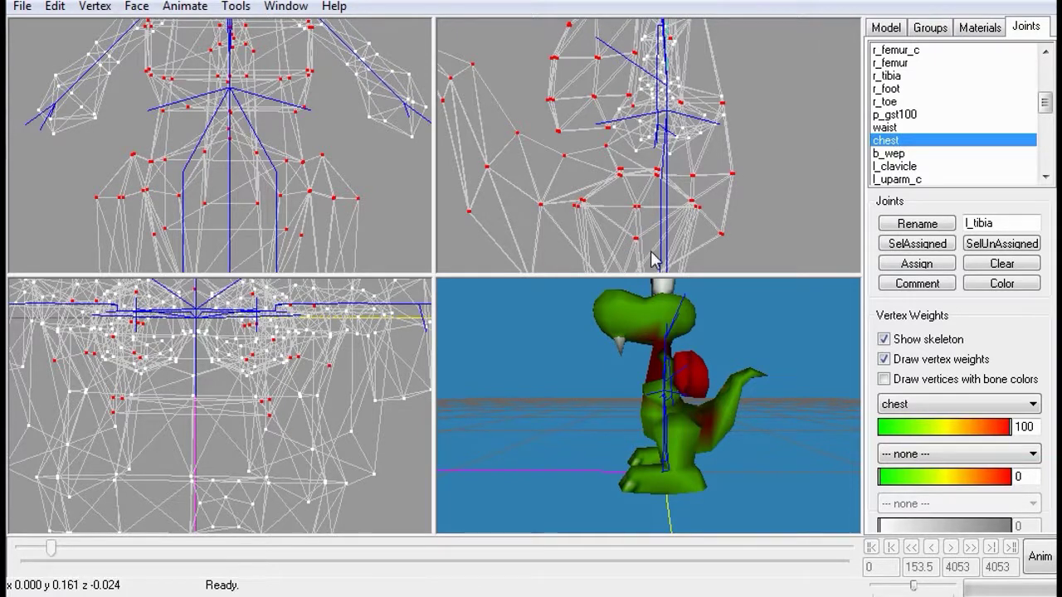
middle_drag(749, 237, 772, 158)
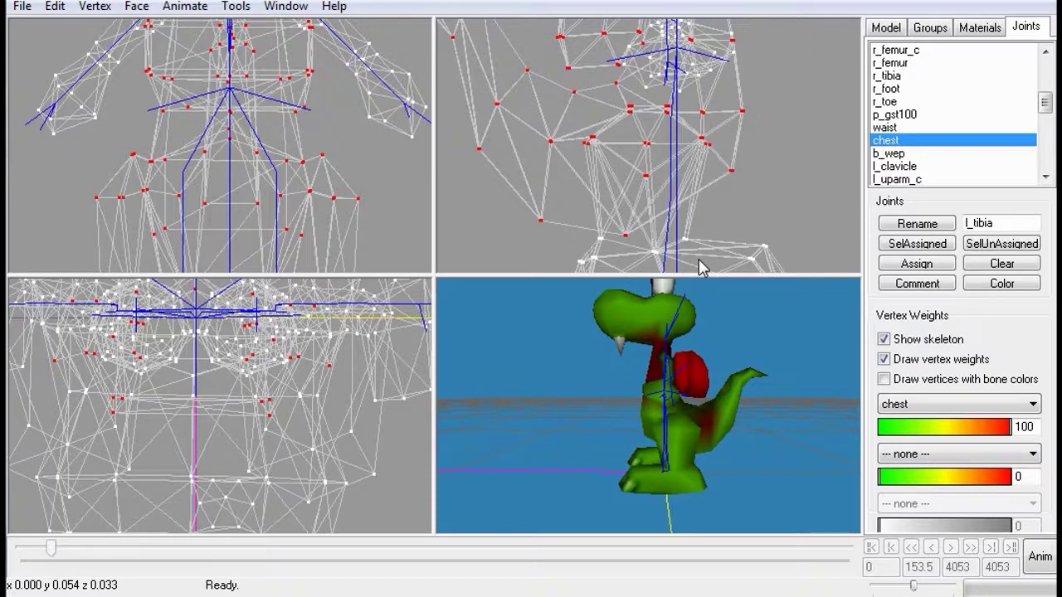
Box-select the lower torso vertices, along with the hands, in the side view and assign them to the waist joint
click(882, 129)
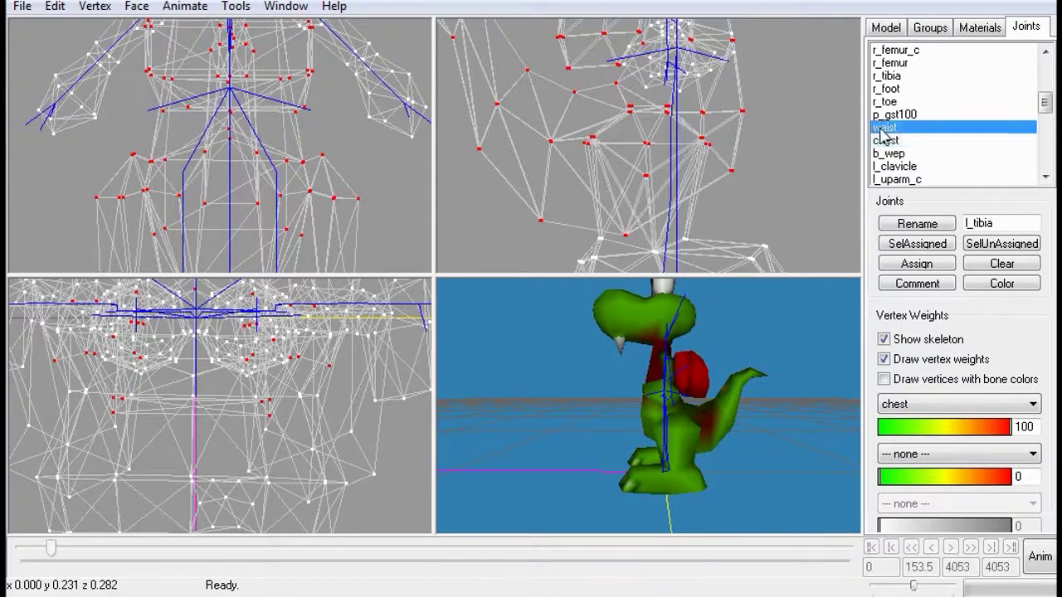
middle_drag(794, 107, 742, 207)
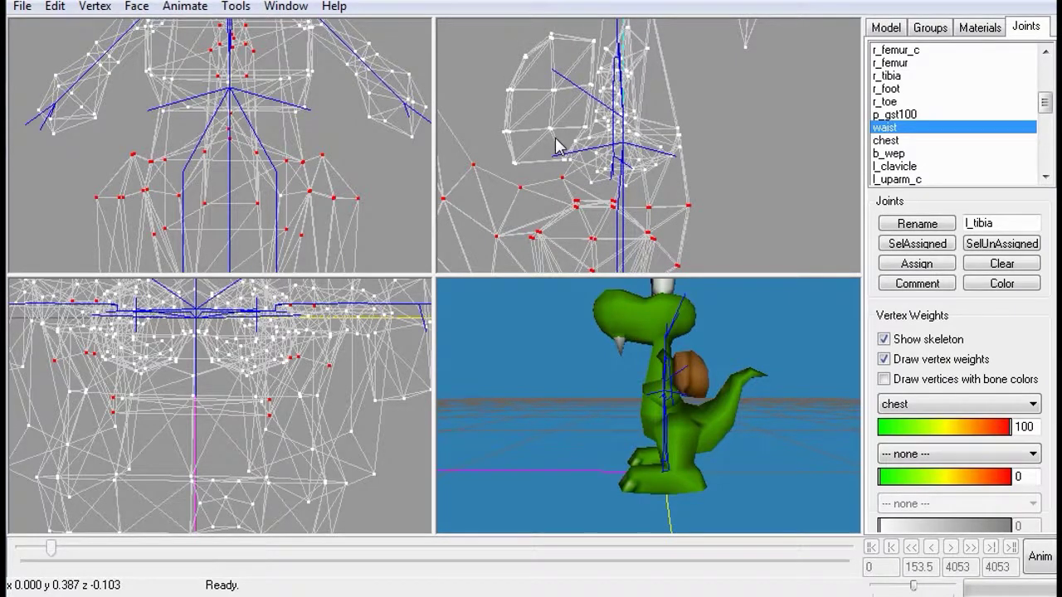
middle_drag(787, 137, 685, 172)
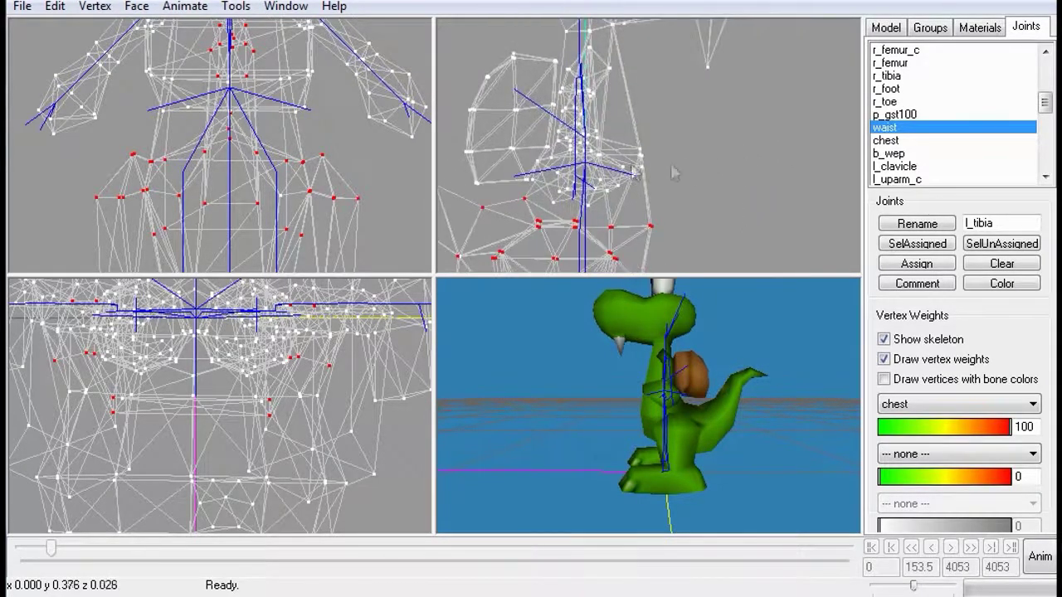
drag(526, 150, 668, 237)
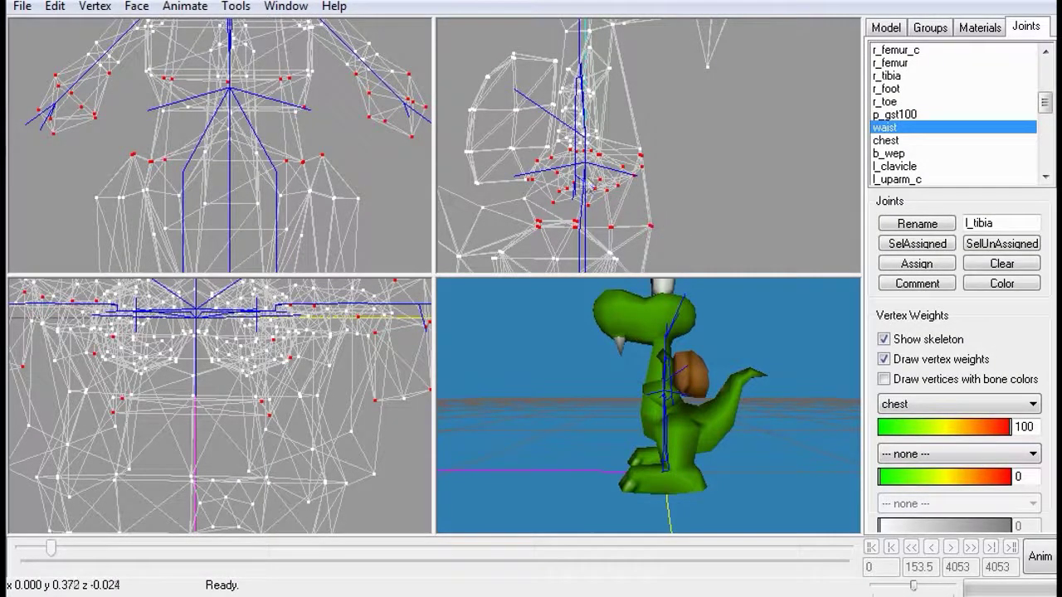
drag(605, 150, 651, 162)
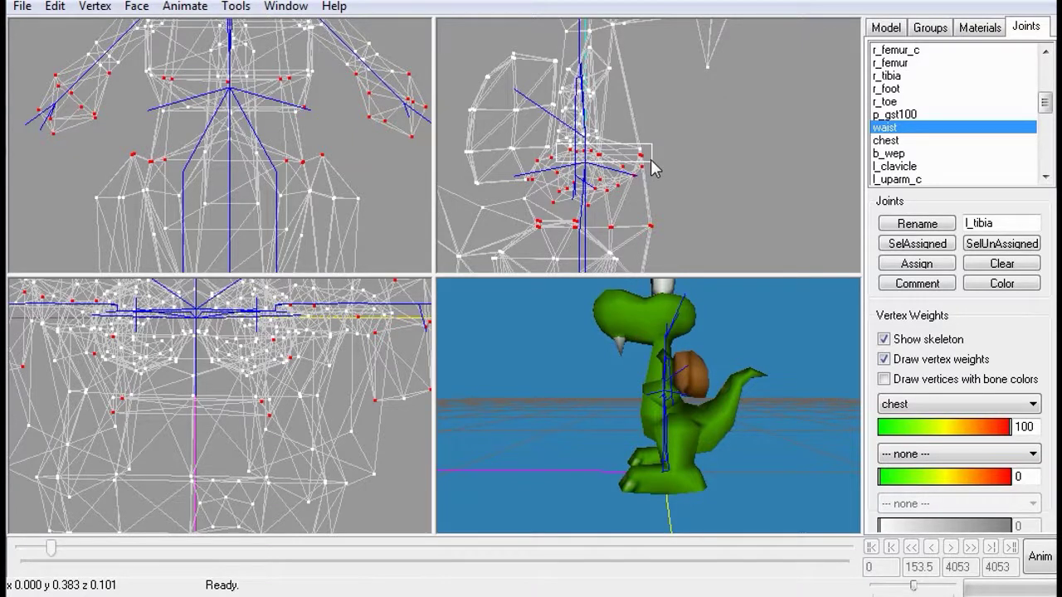
drag(651, 160, 650, 159)
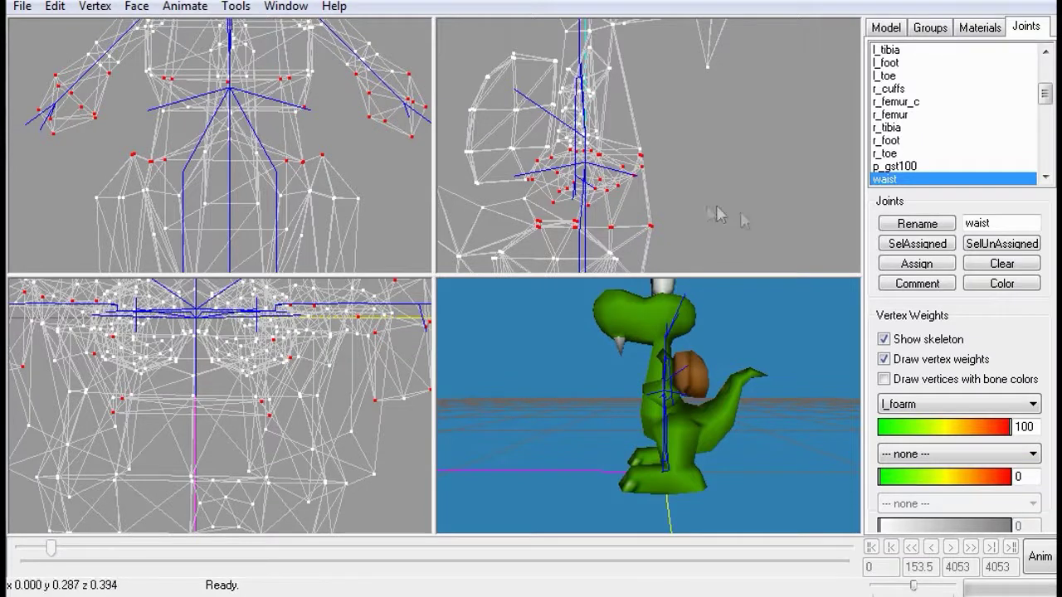
click(945, 263)
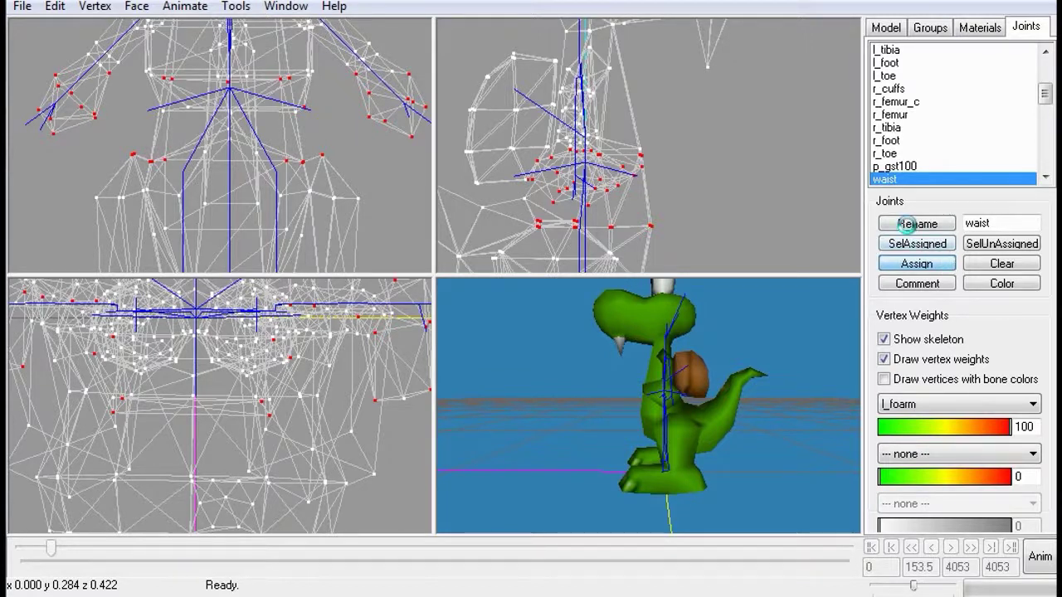
click(907, 224)
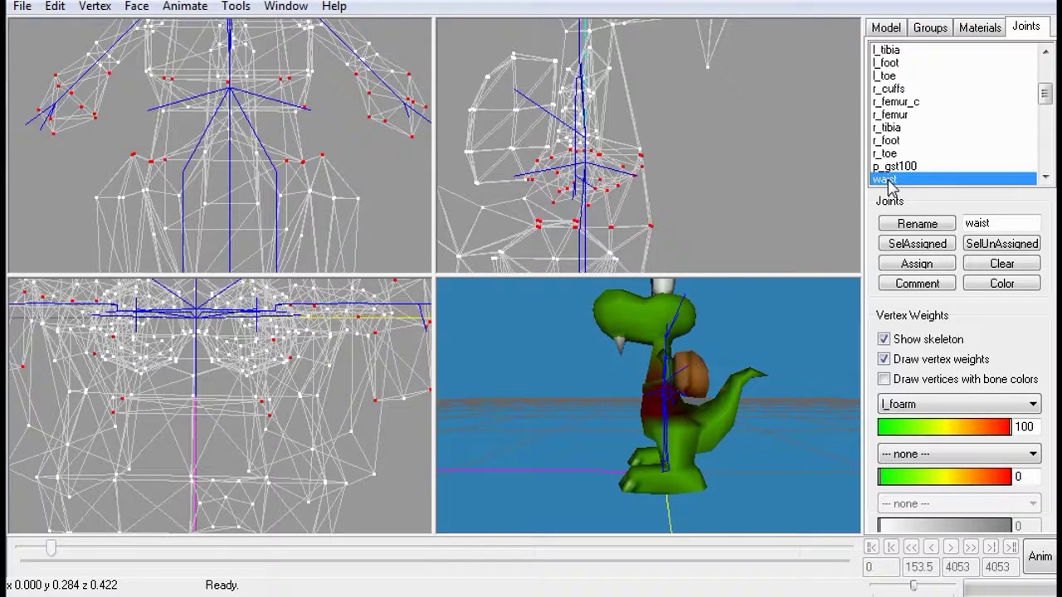
drag(704, 387, 788, 390)
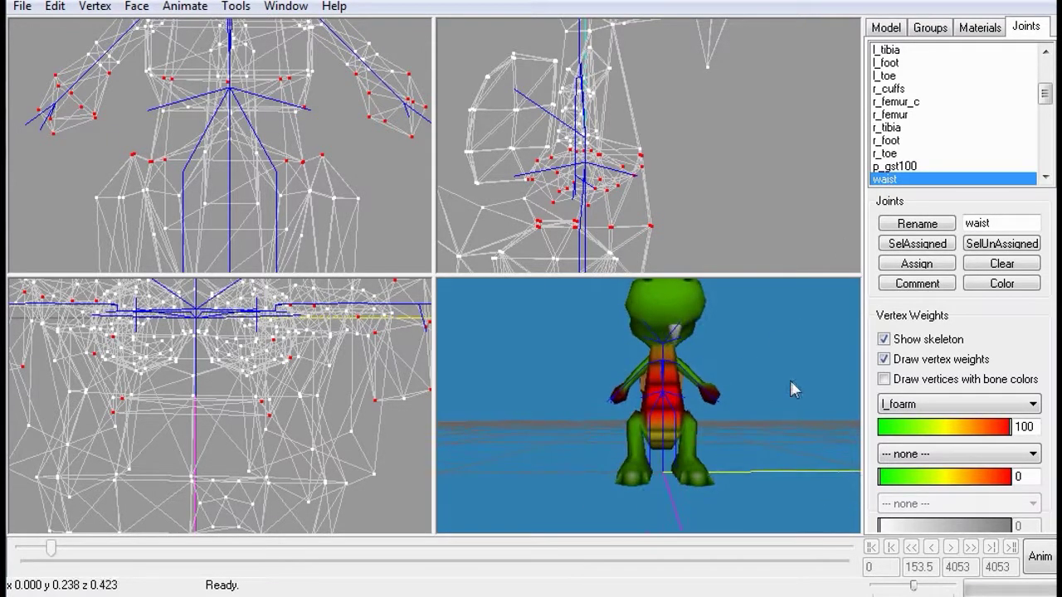
Box-select a narrower band of lower torso and hand vertices in the side view and assign it to the chest joint
click(1045, 176)
click(887, 179)
drag(776, 322, 694, 363)
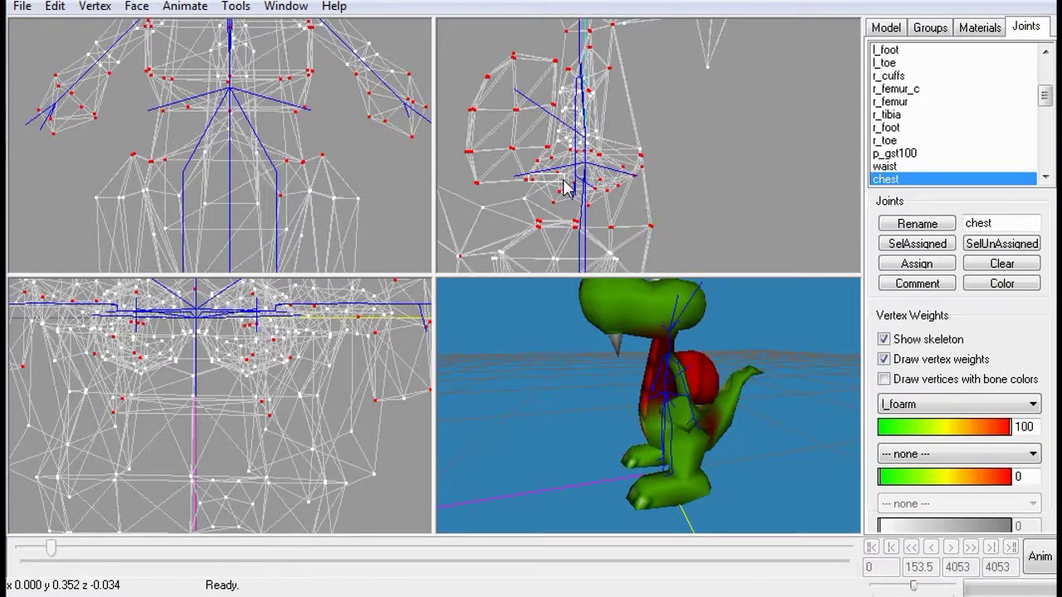
mouse_move(528, 173)
mouse_down()
mouse_move(662, 192)
mouse_move(670, 238)
mouse_move(667, 216)
mouse_up()
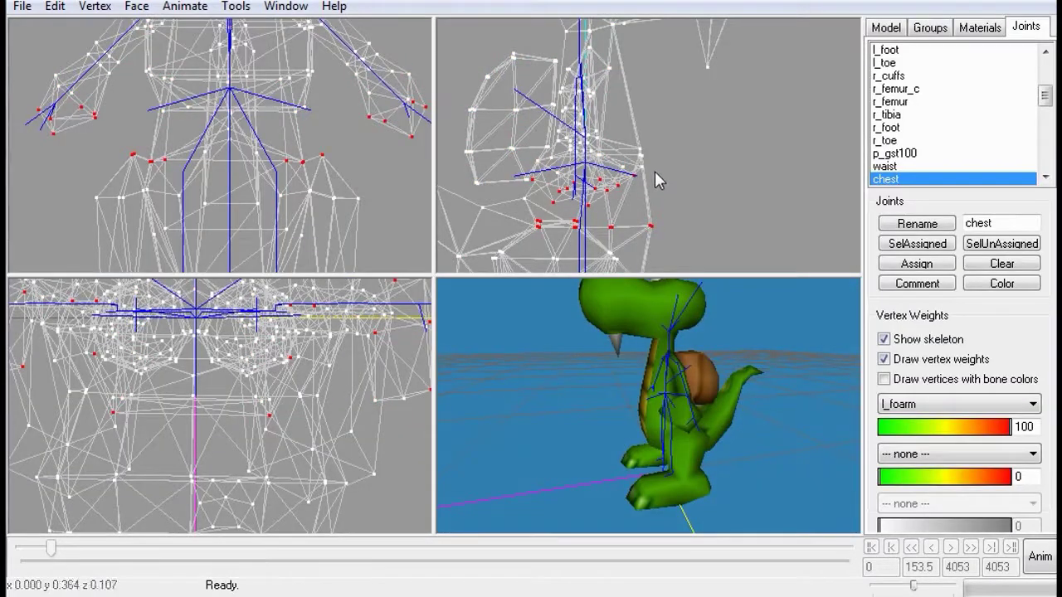
drag(652, 165, 633, 179)
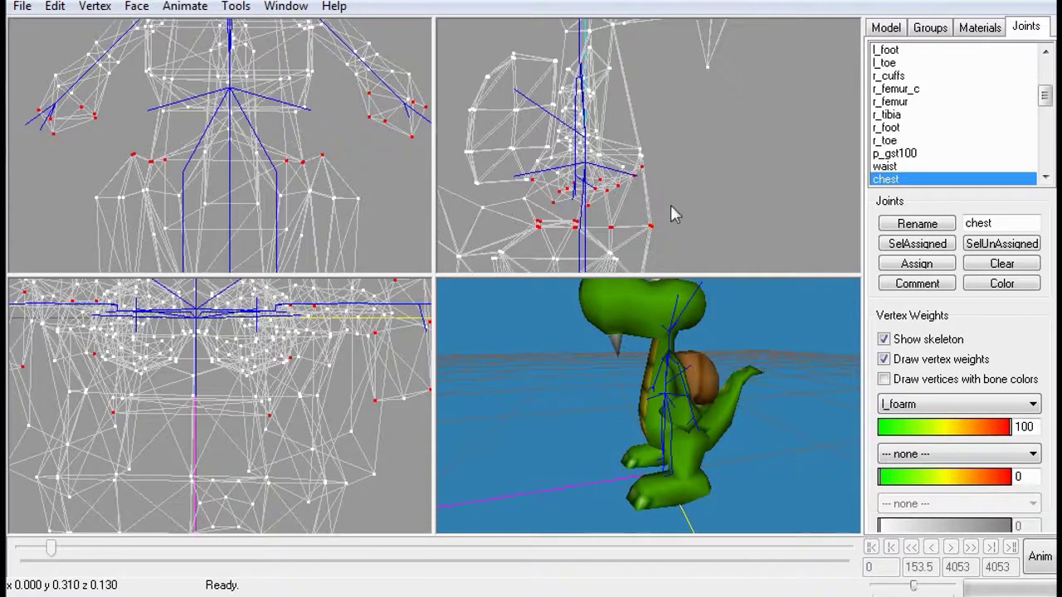
click(905, 266)
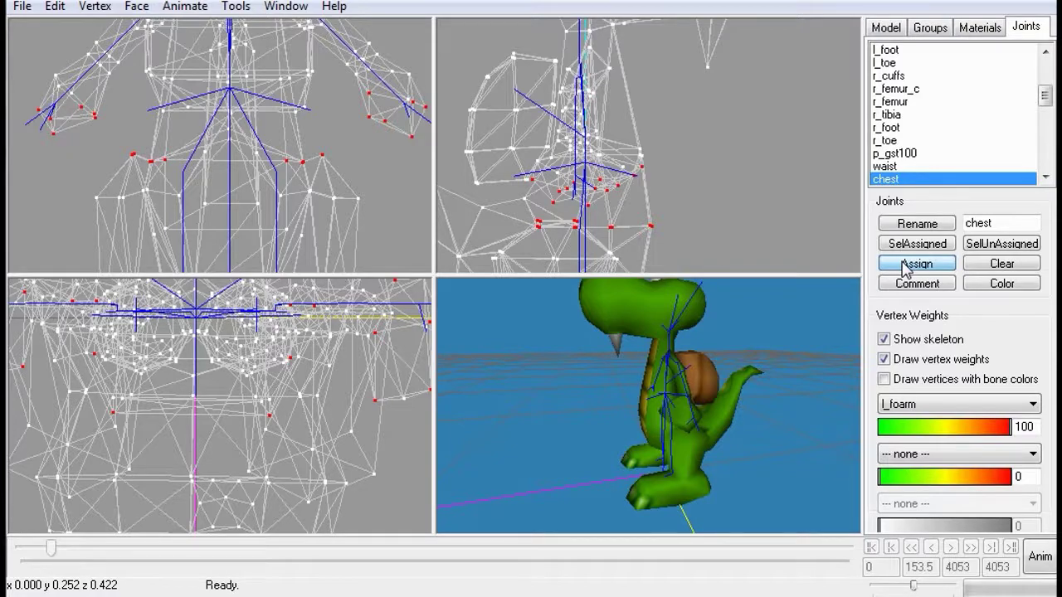
Assign the currently selected lower torso and hand vertices to the chest joint
click(904, 264)
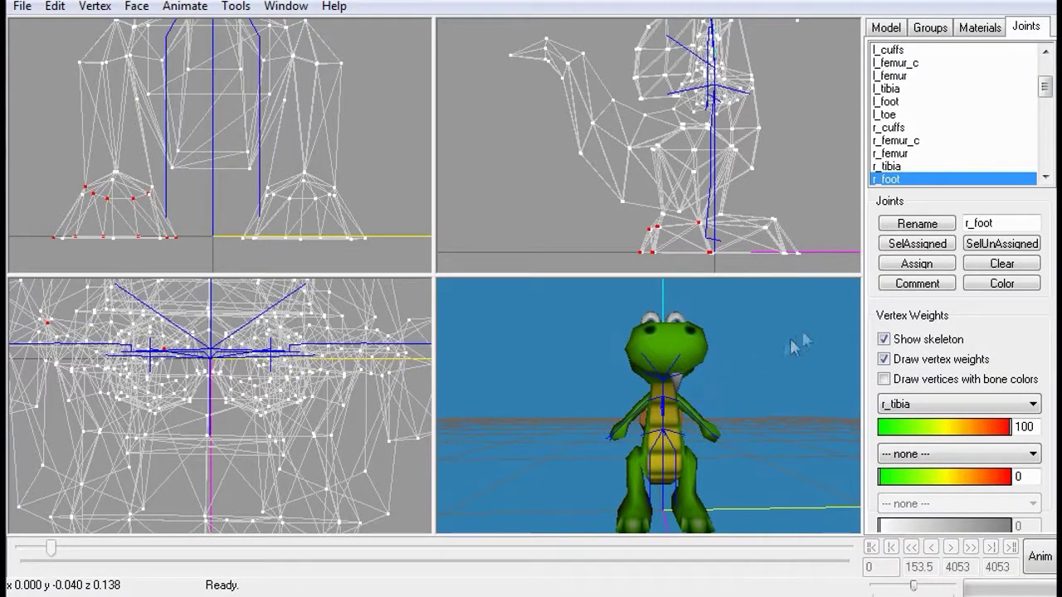
Examine which vertices are assigned to the weapon and right-arm joints, going from trans_include back to r_clavicle
middle_drag(670, 365, 660, 360)
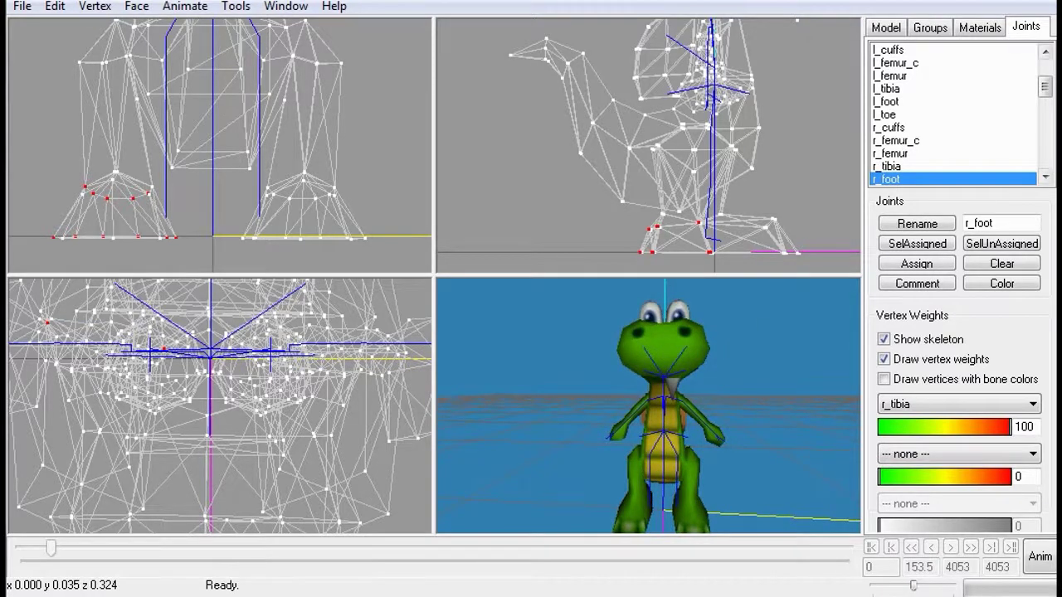
drag(1045, 90, 1045, 183)
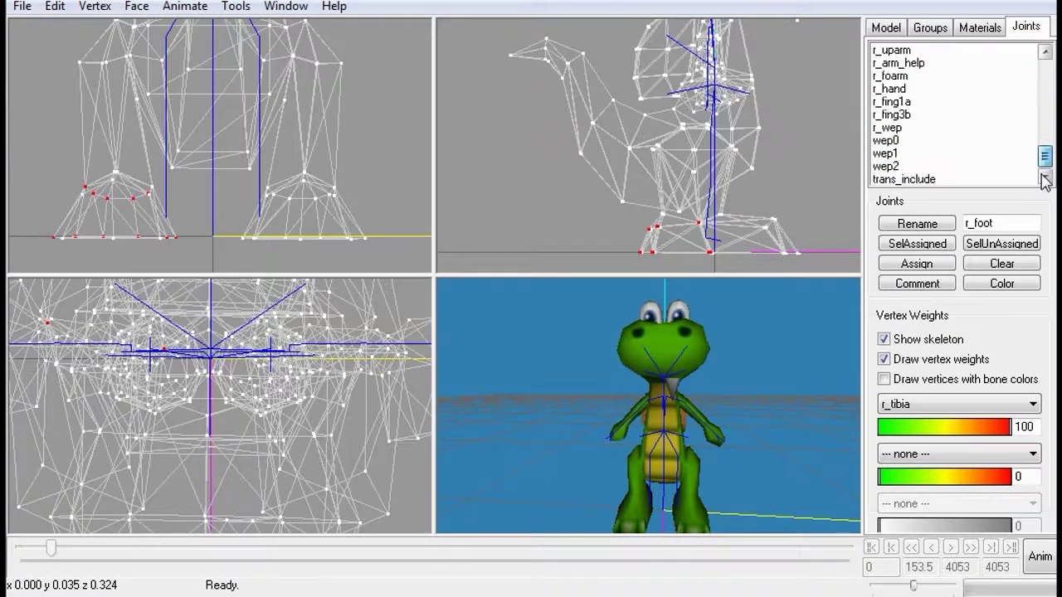
click(918, 180)
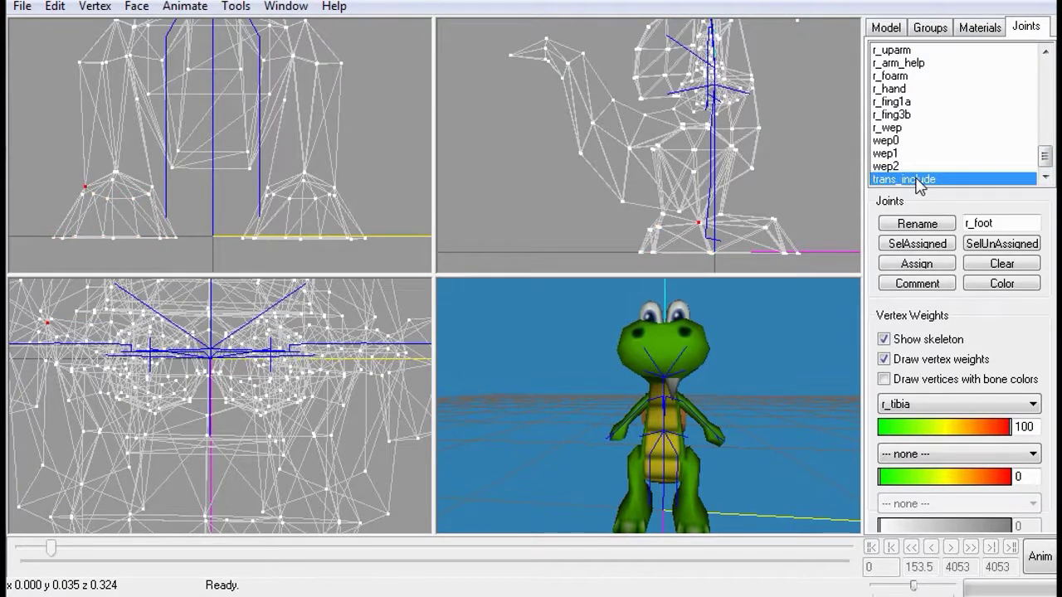
key(Up)
key(Up)
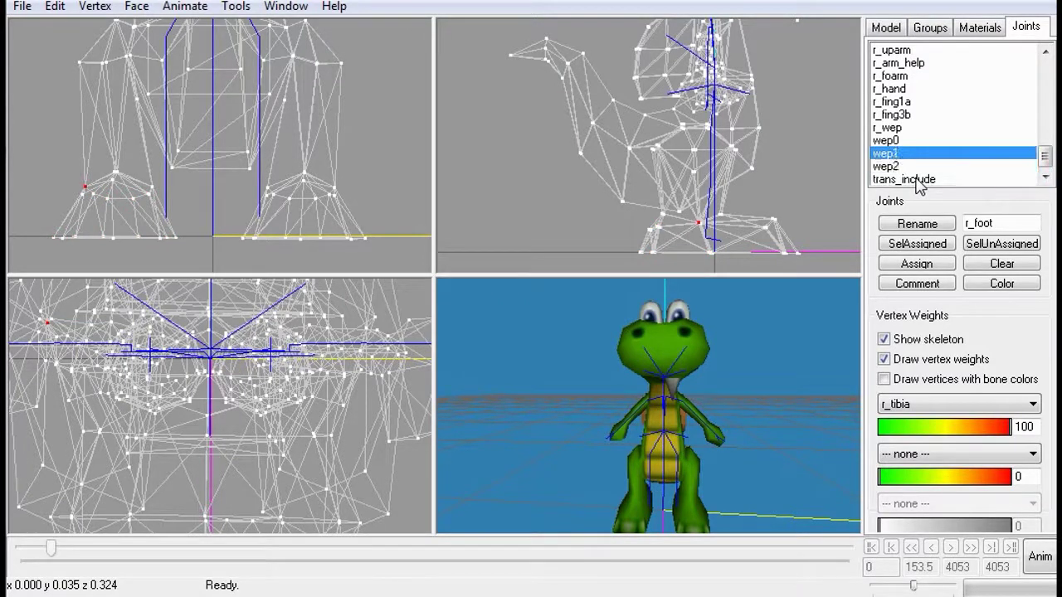
key(Up)
key(Up)
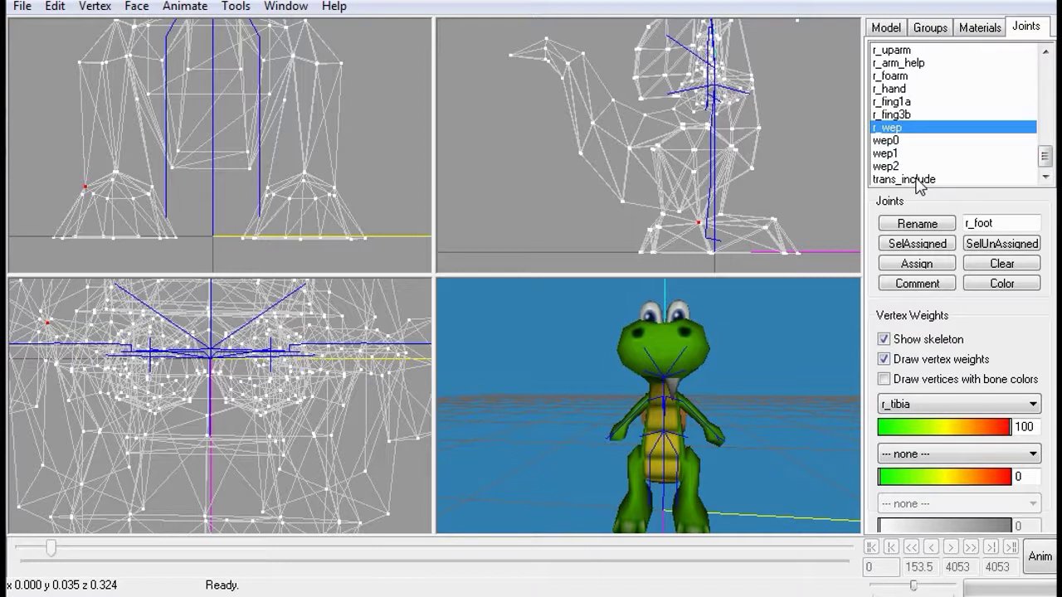
key(Up)
key(Up)
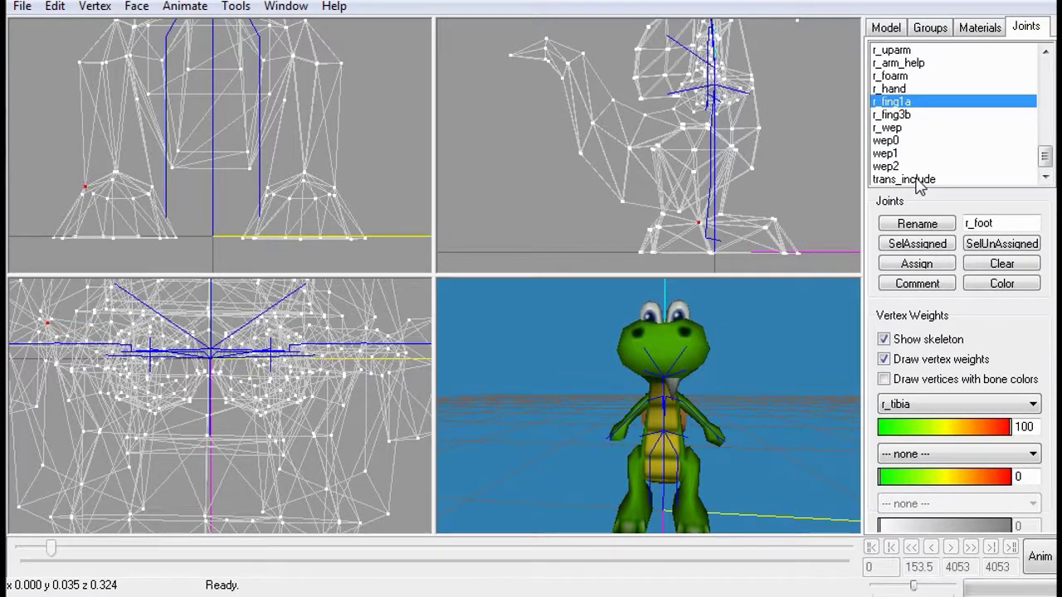
key(Up)
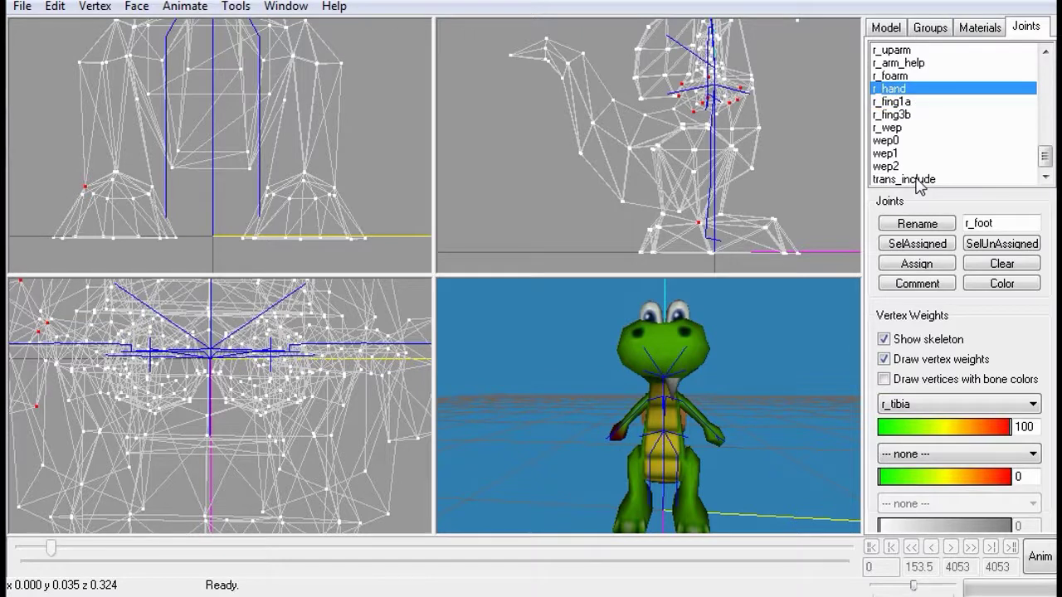
key(Up)
key(Up)
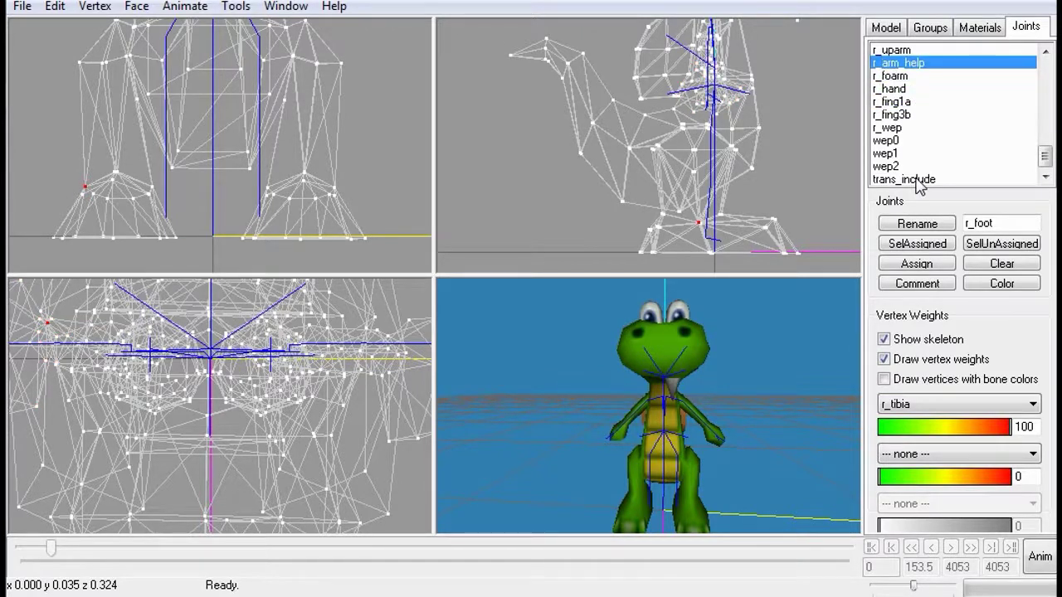
key(Up)
key(Up)
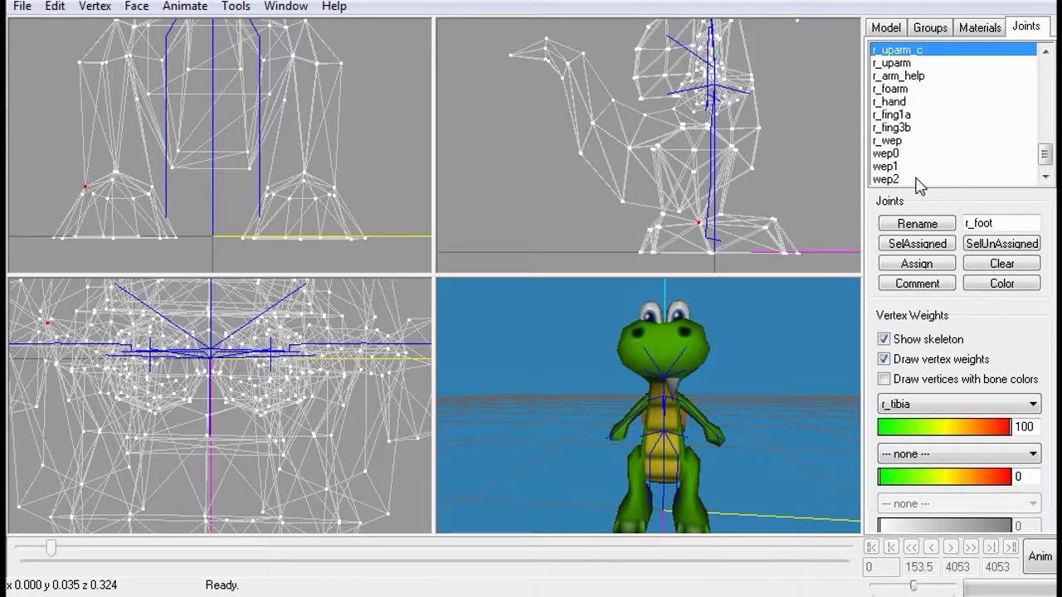
key(Up)
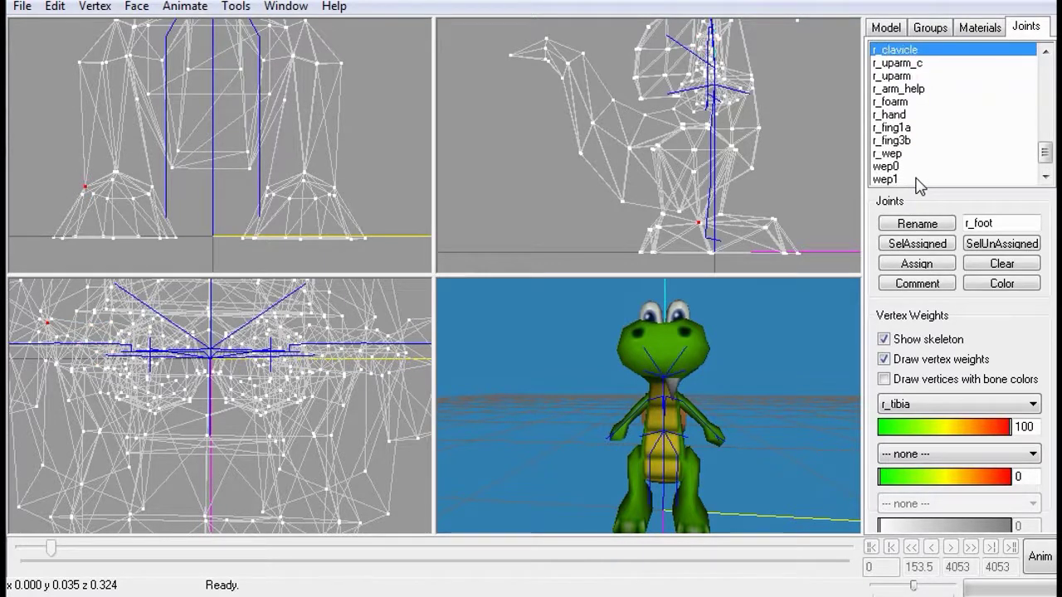
Examine the vertex assignments of the hair, ear, head and neck joints
key(Up)
key(Up)
key(Up)
key(Up)
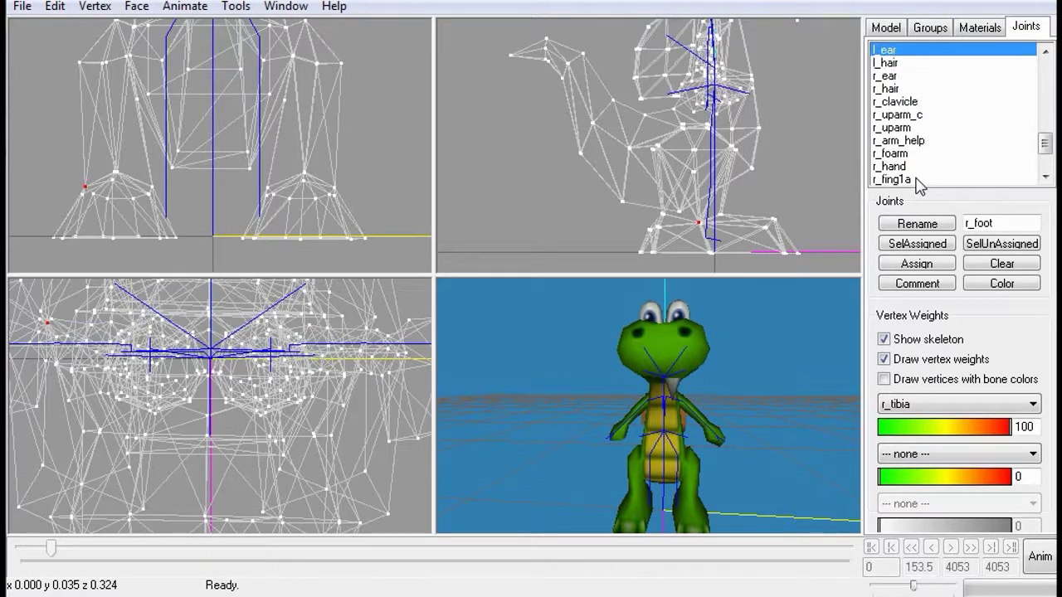
key(Up)
key(Up)
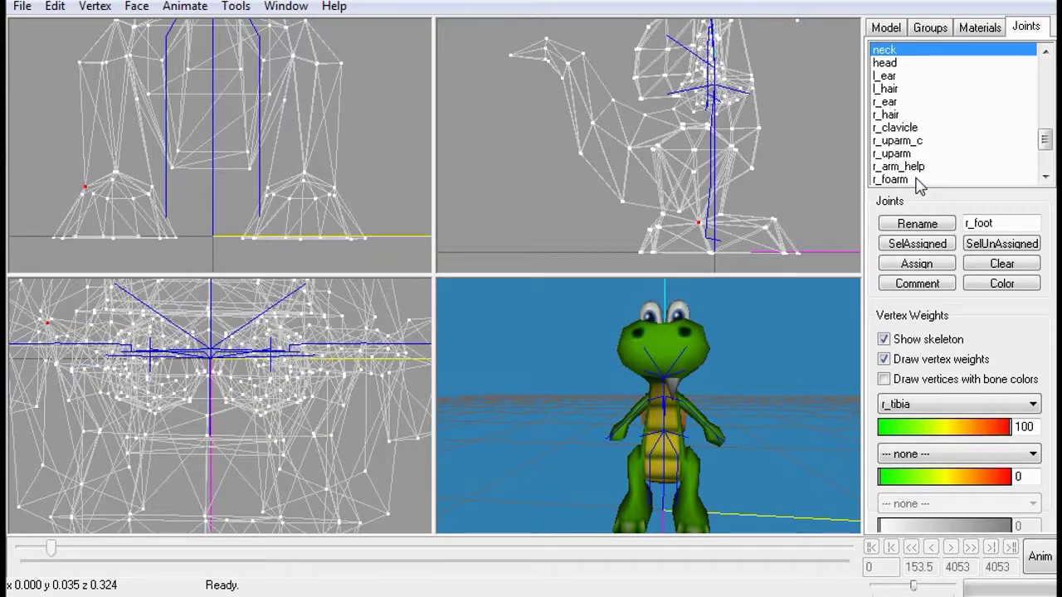
Examine the vertex assignments of the left-arm joints, from l_fing3b through l_hand, l_foarm and l_uparm to l_clavicle
key(Up)
key(Up)
key(Up)
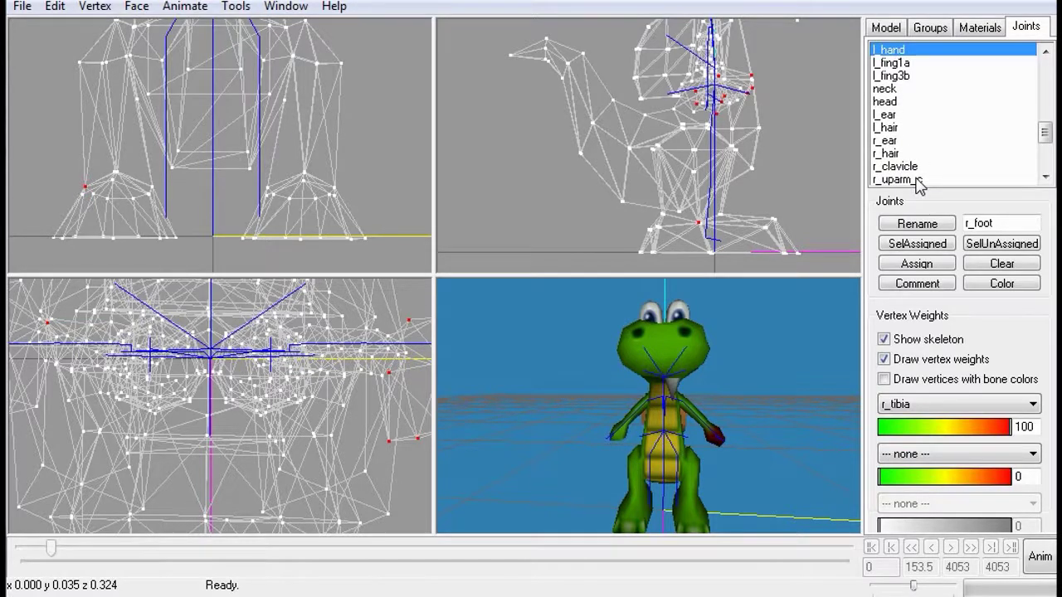
key(Up)
key(Up)
key(Down)
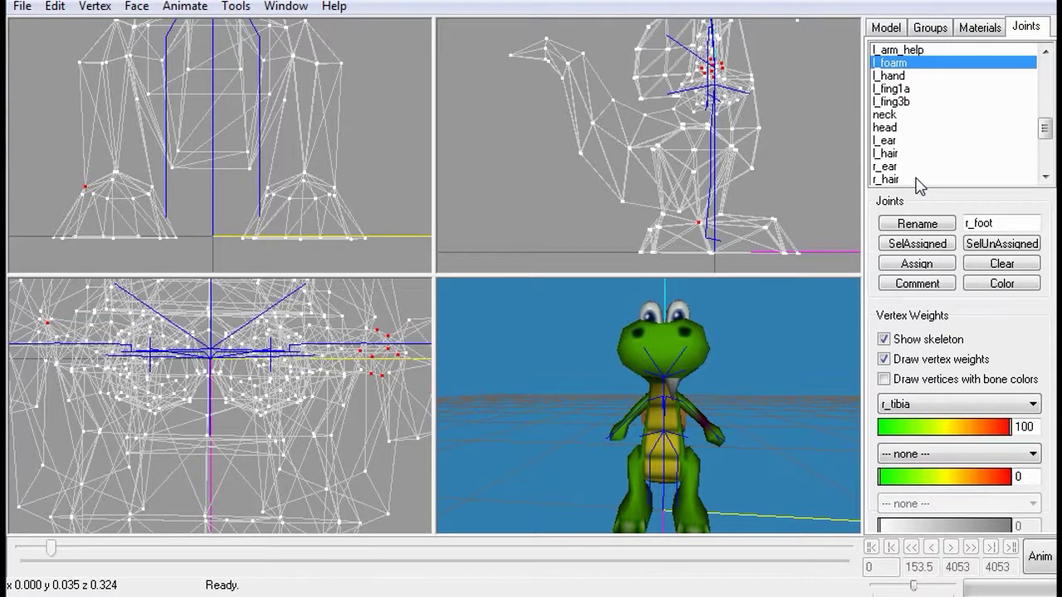
key(Up)
key(Up)
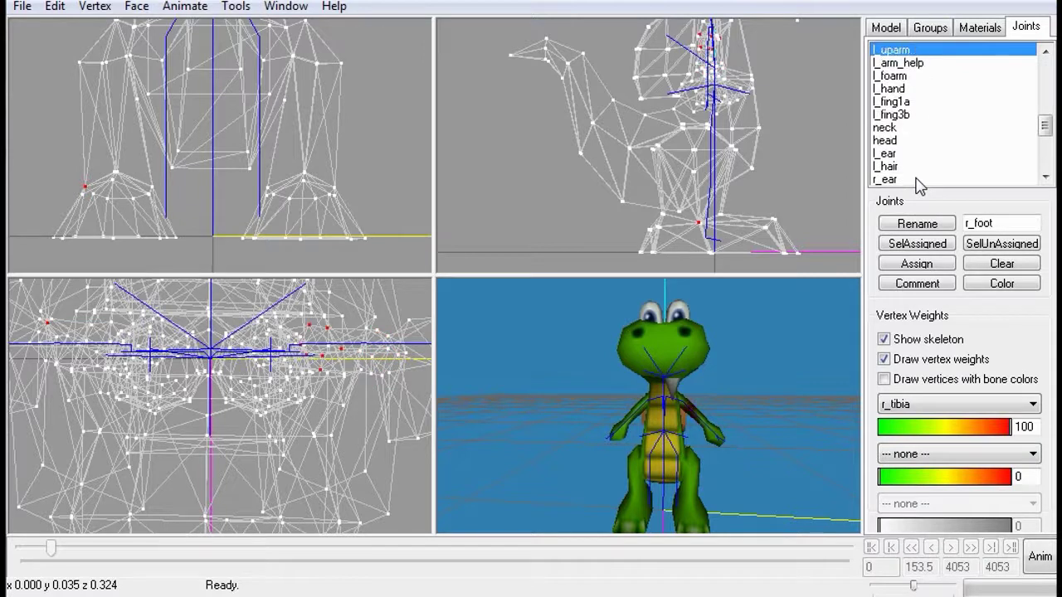
key(Up)
key(Up)
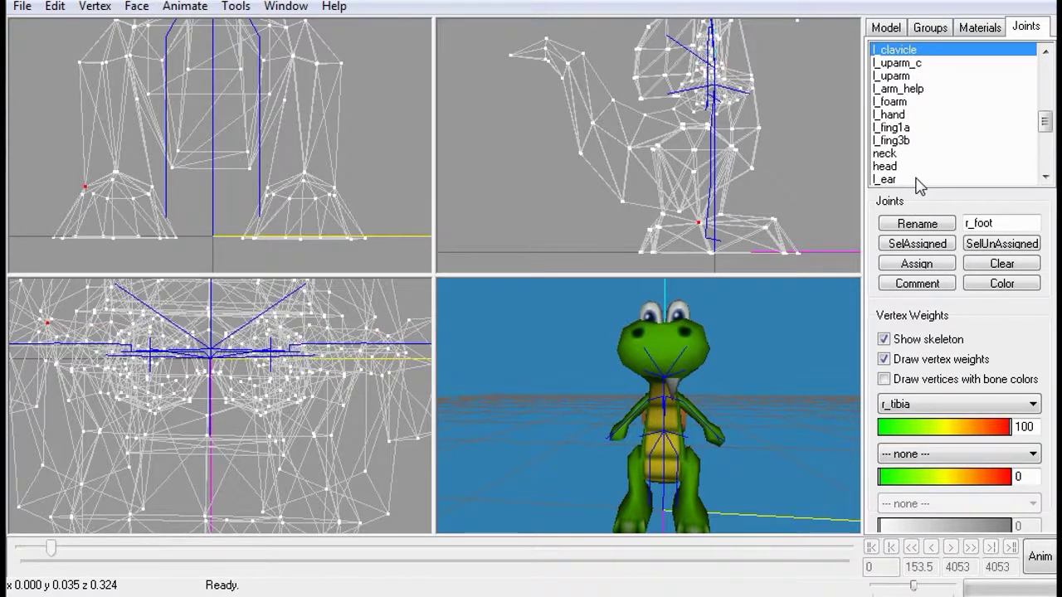
Check which torso vertices are assigned to the b_wep, chest, waist and p_gst100 joints
key(Up)
key(Up)
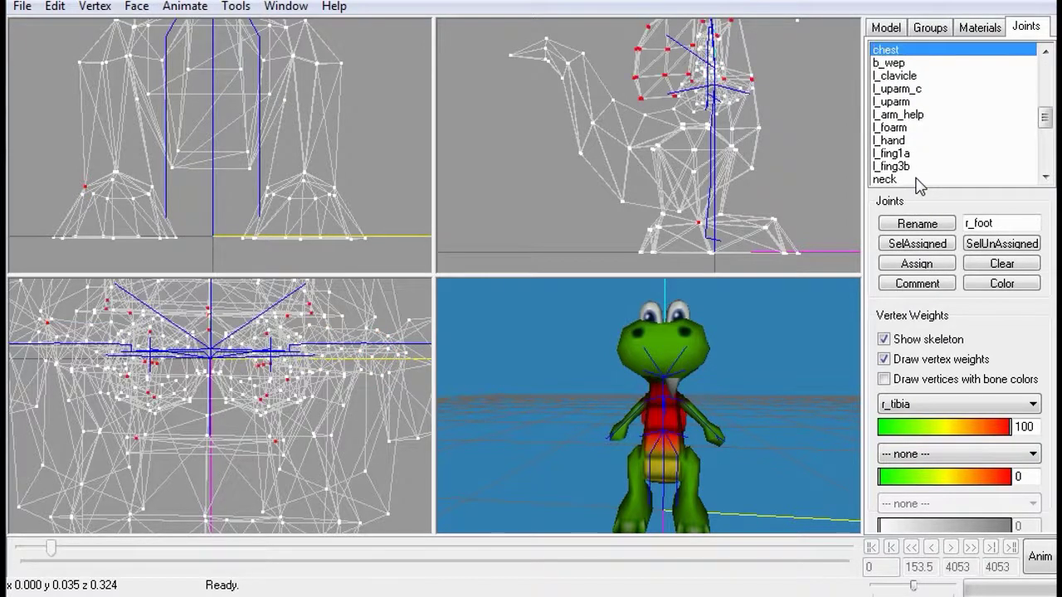
key(Down)
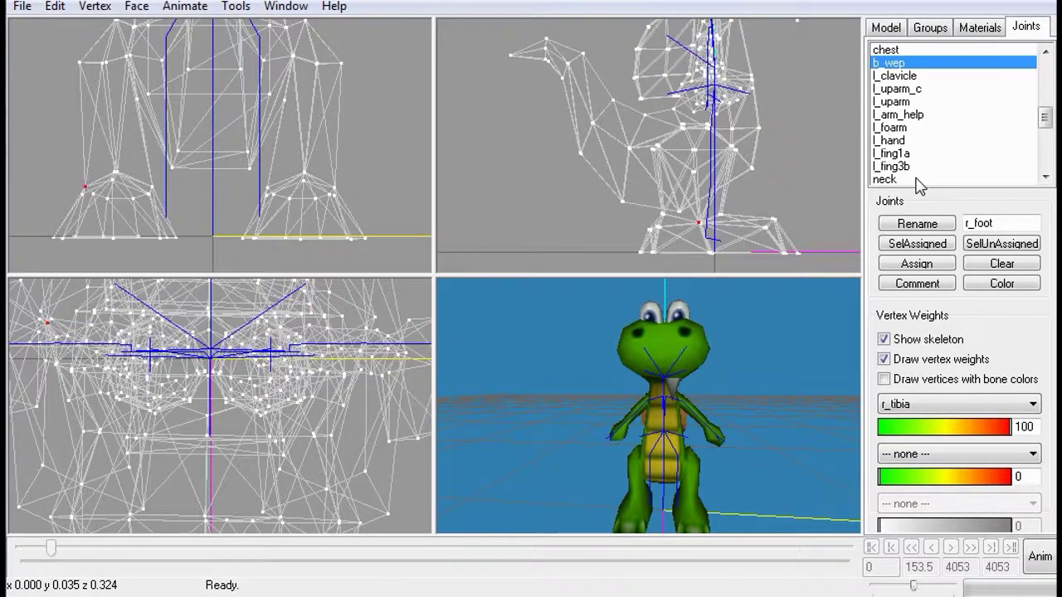
key(Up)
key(Up)
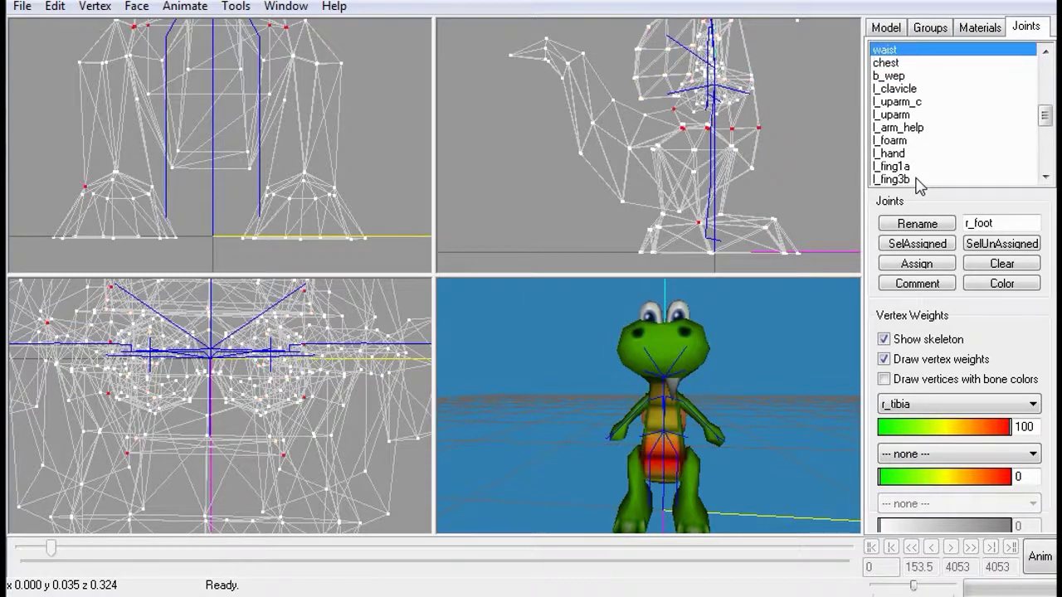
key(Up)
Examine the vertex assignments of the right-leg joints, from r_toe through r_foot, r_tibia and r_femur to r_cuffs
key(Up)
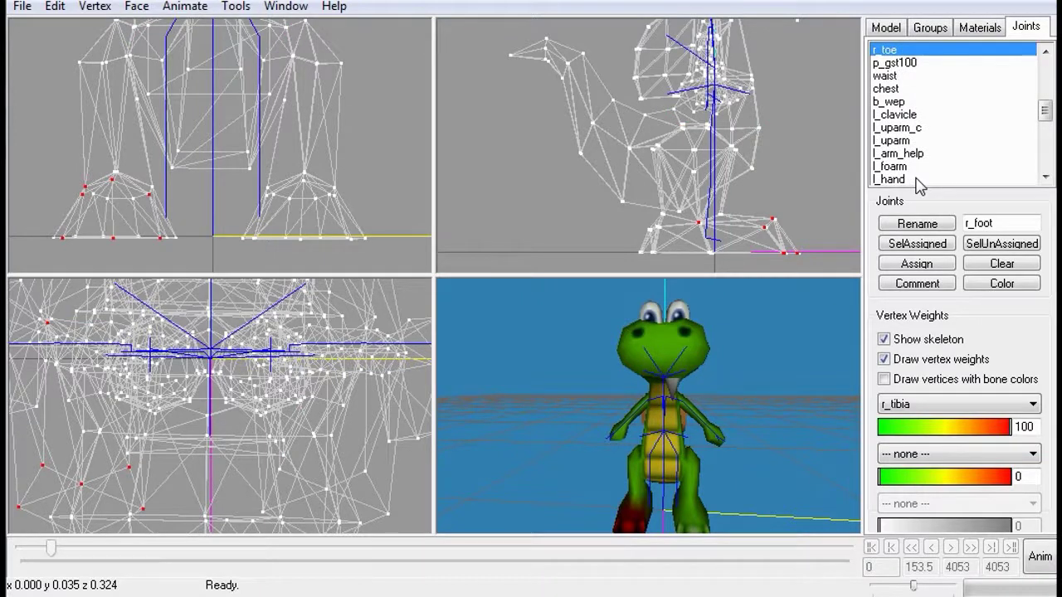
key(Up)
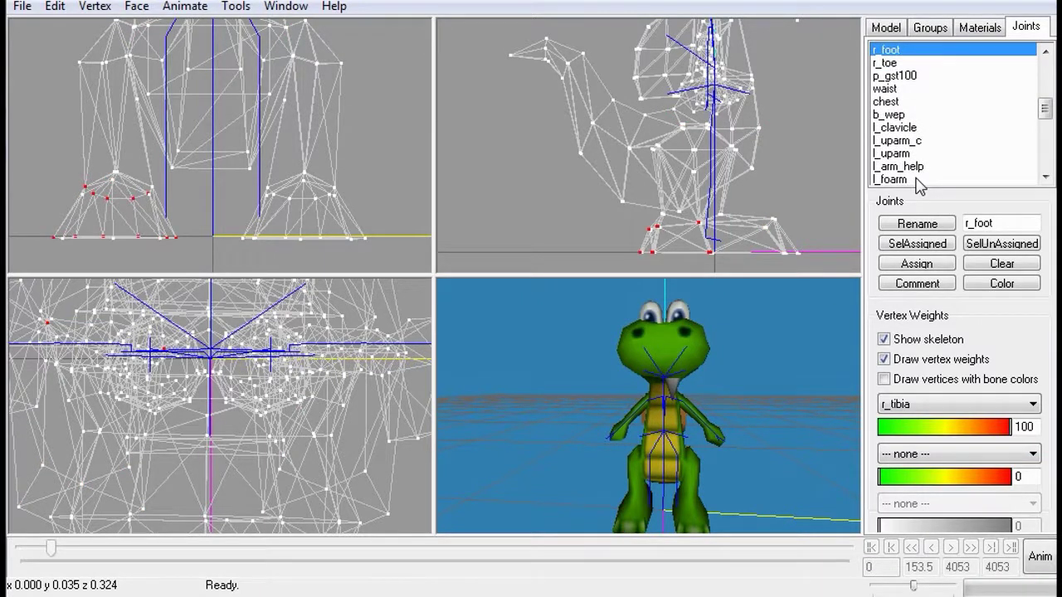
key(Up)
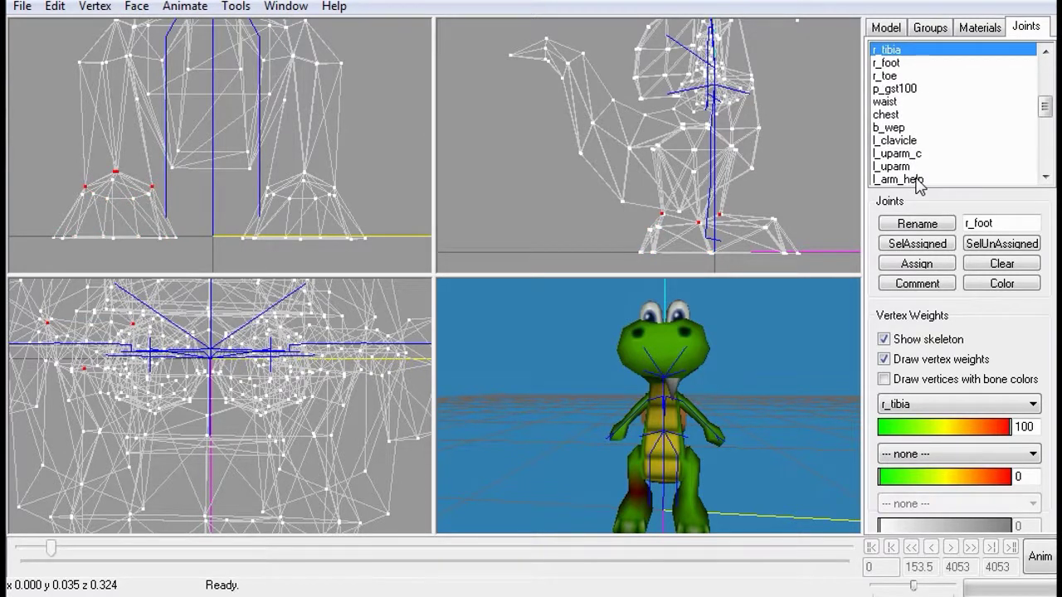
key(Up)
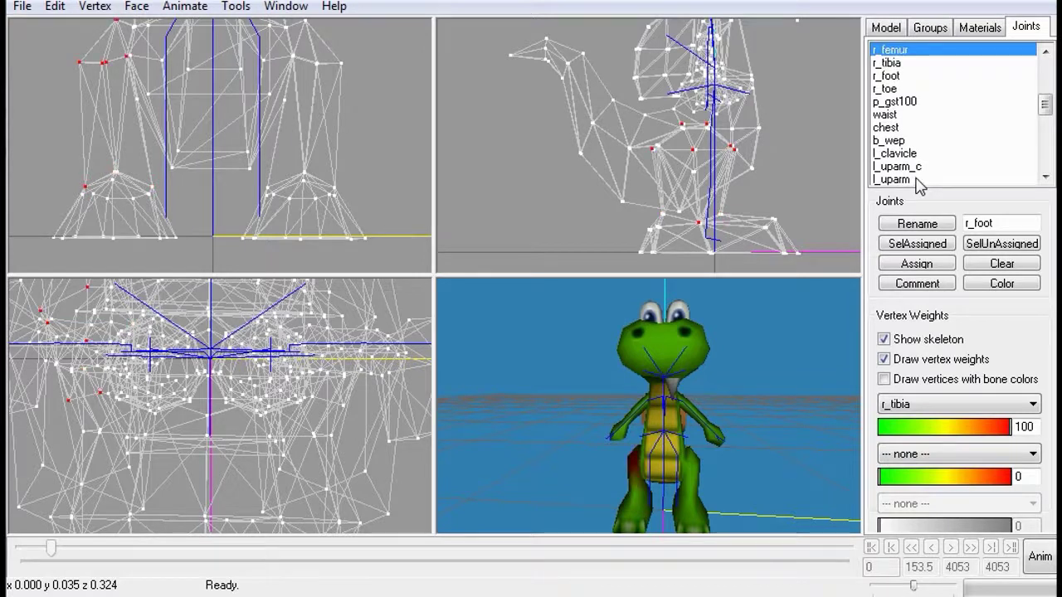
key(Up)
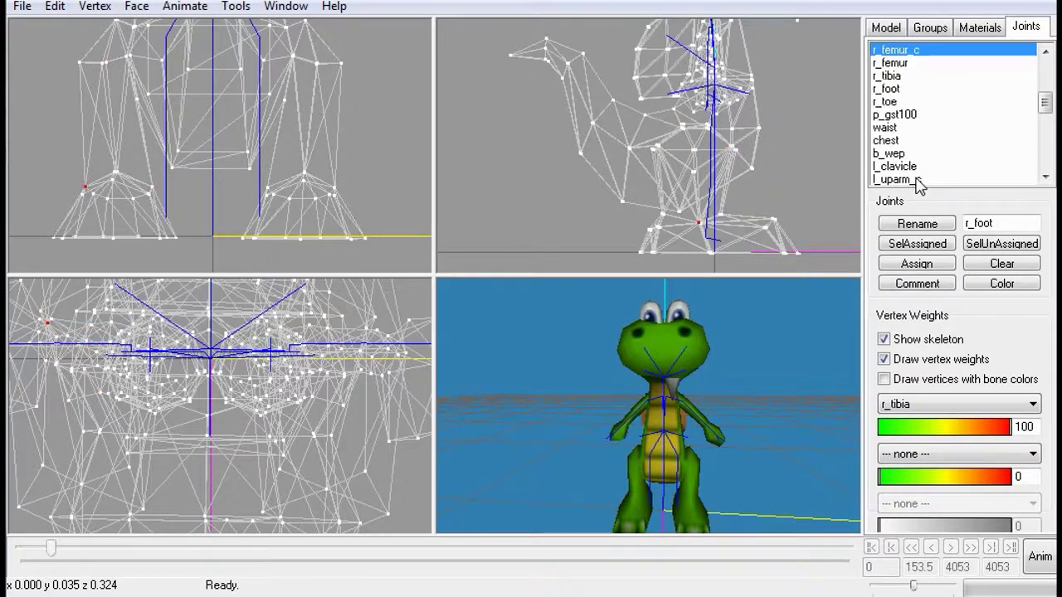
key(Up)
key(Down)
key(Down)
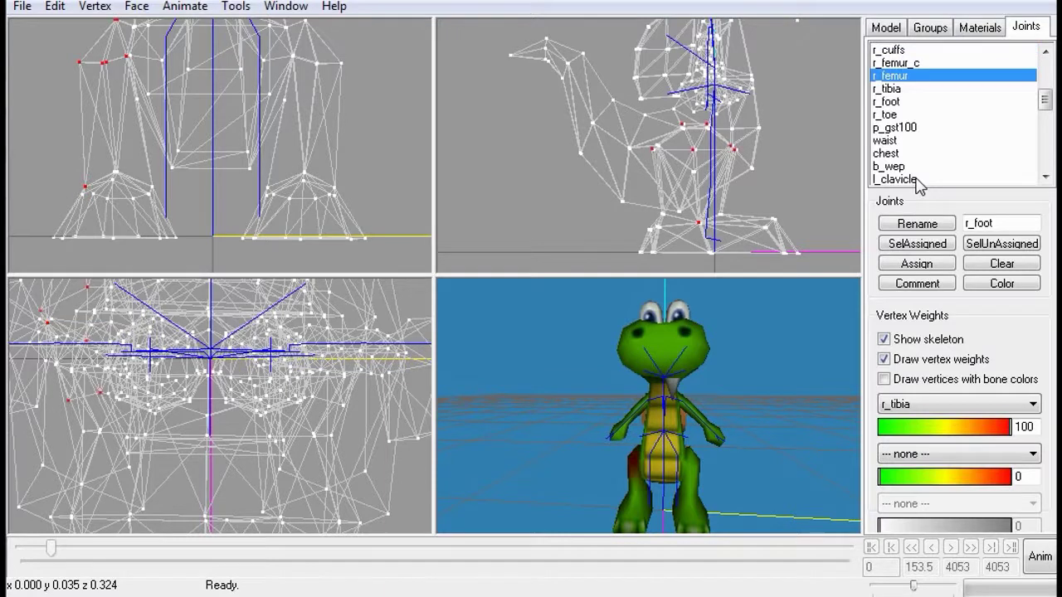
key(Up)
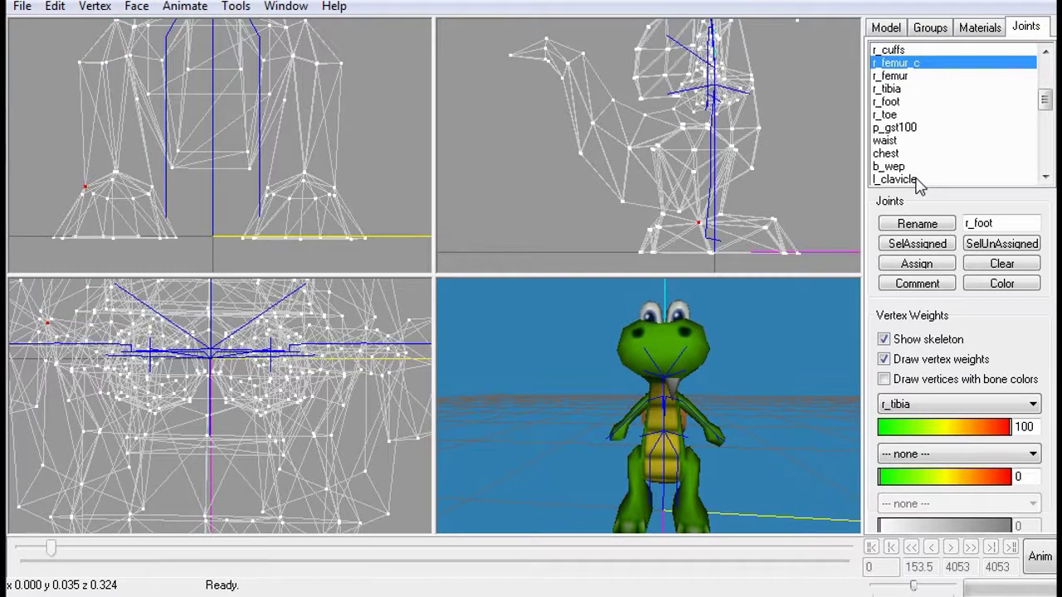
key(Up)
Examine the vertex assignments of the left-leg joints, from l_toe through l_foot, l_tibia and l_femur to l_cuffs
key(Up)
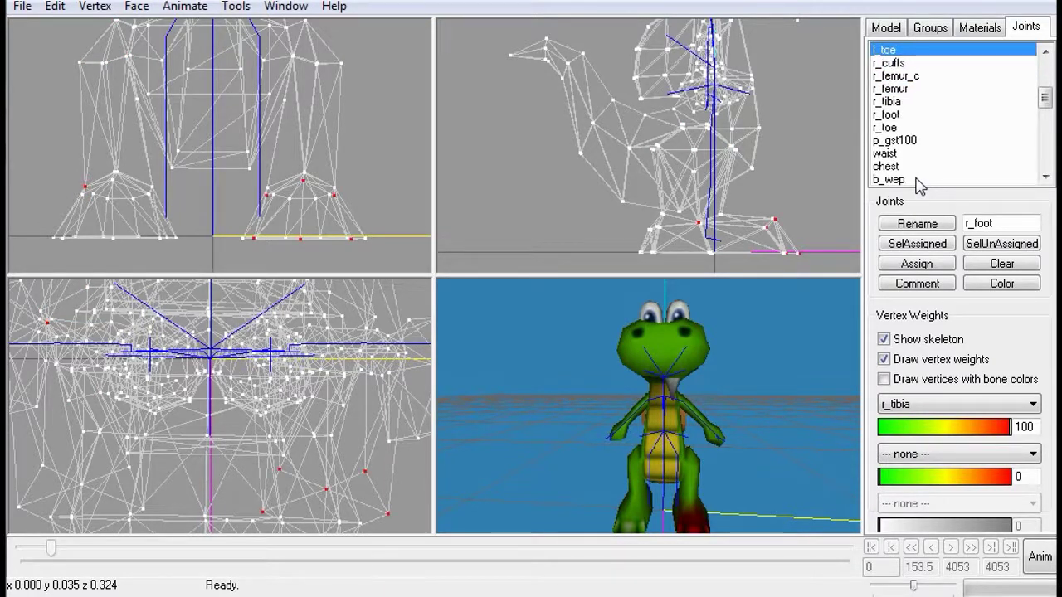
key(Up)
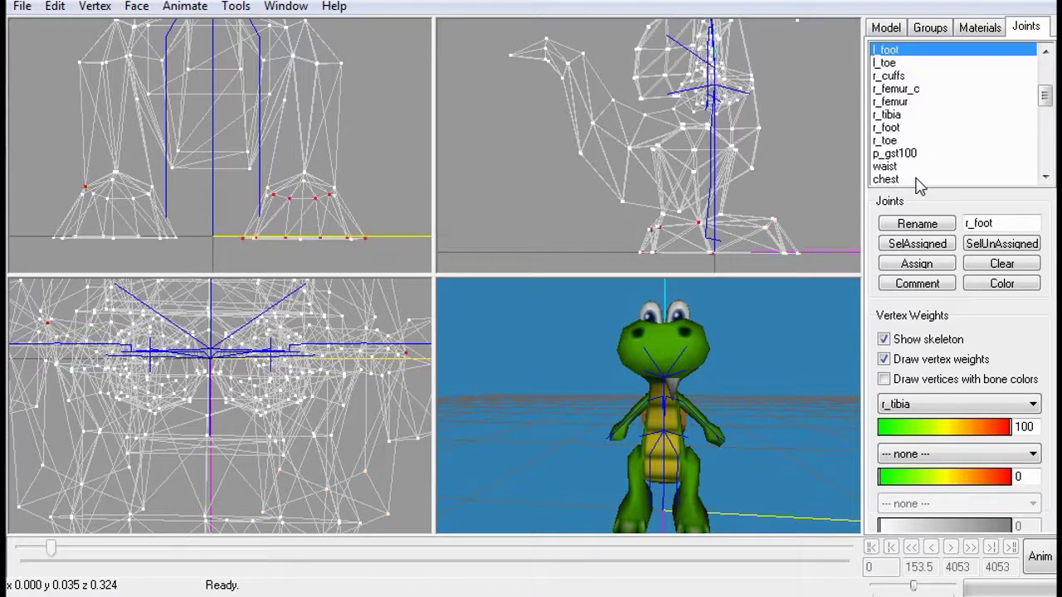
key(Up)
key(Up)
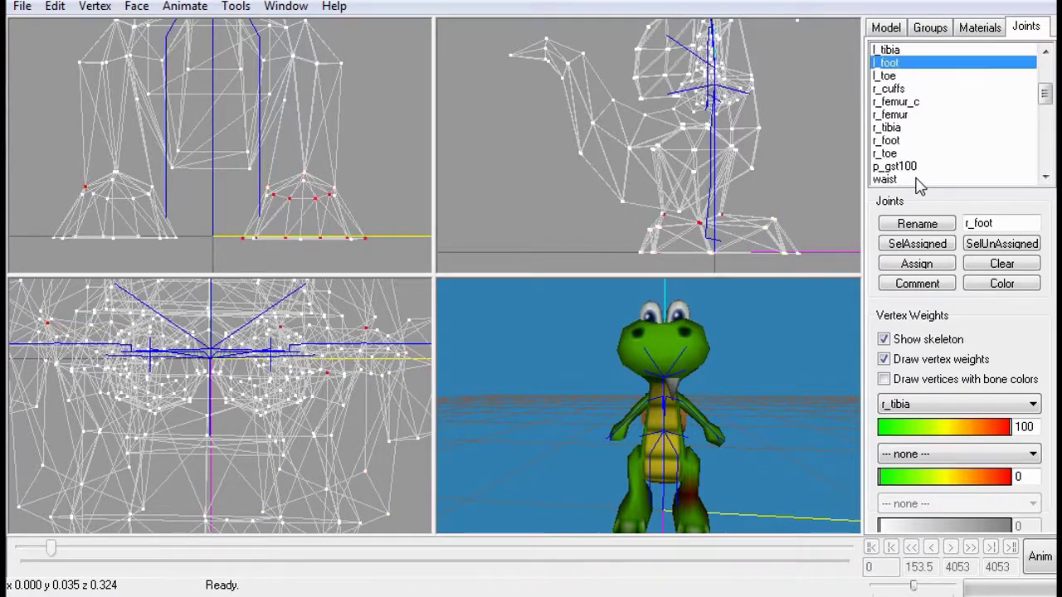
key(Down)
key(Up)
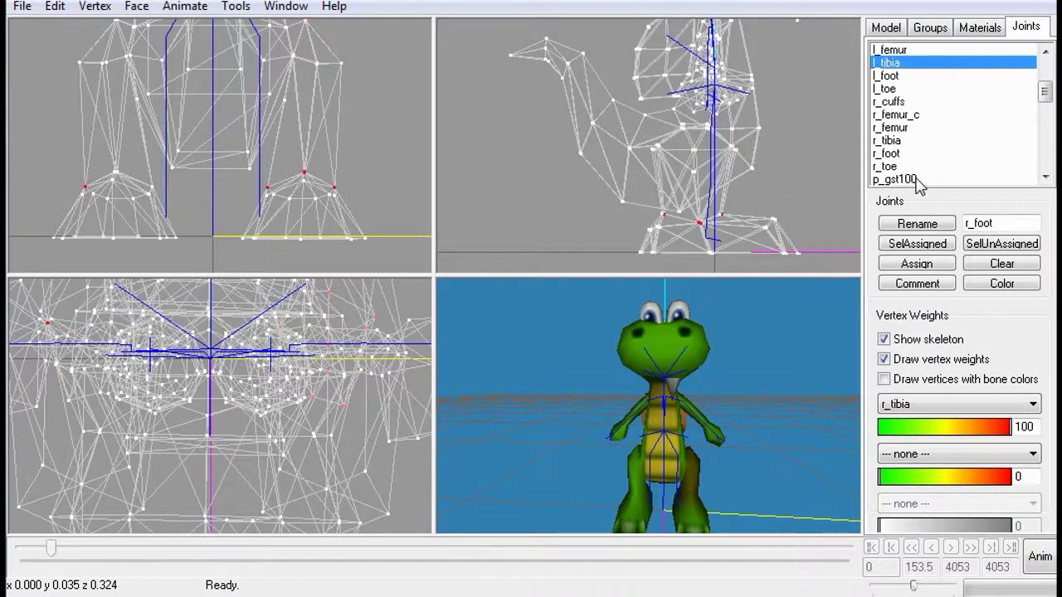
key(Up)
key(Up)
key(Up)
Examine the vertex assignments of the f_cuffs, b_cuffs, hip and root joints, continuing to camera2_include
key(Up)
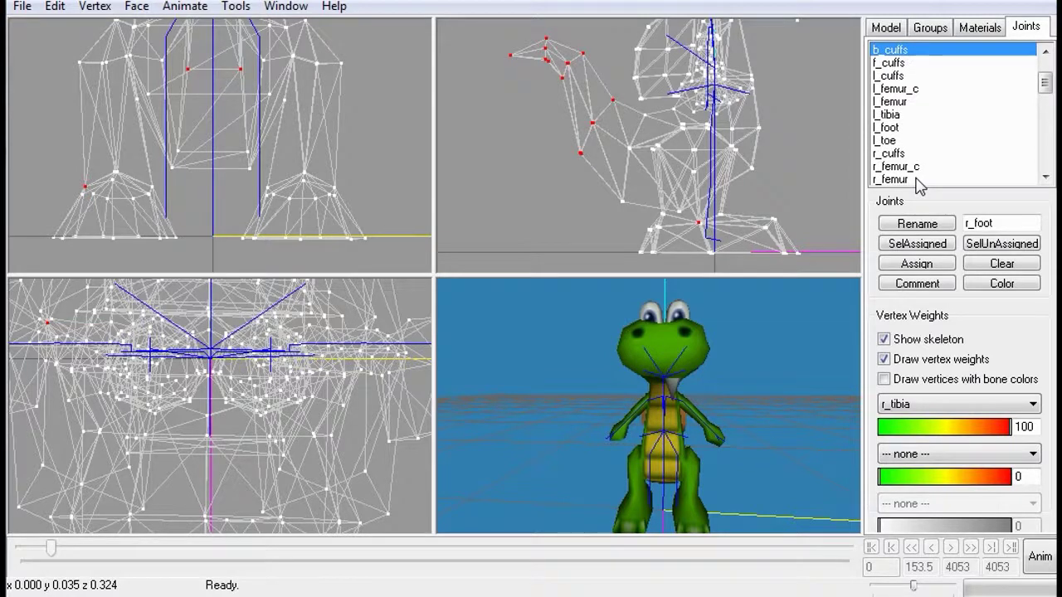
key(Up)
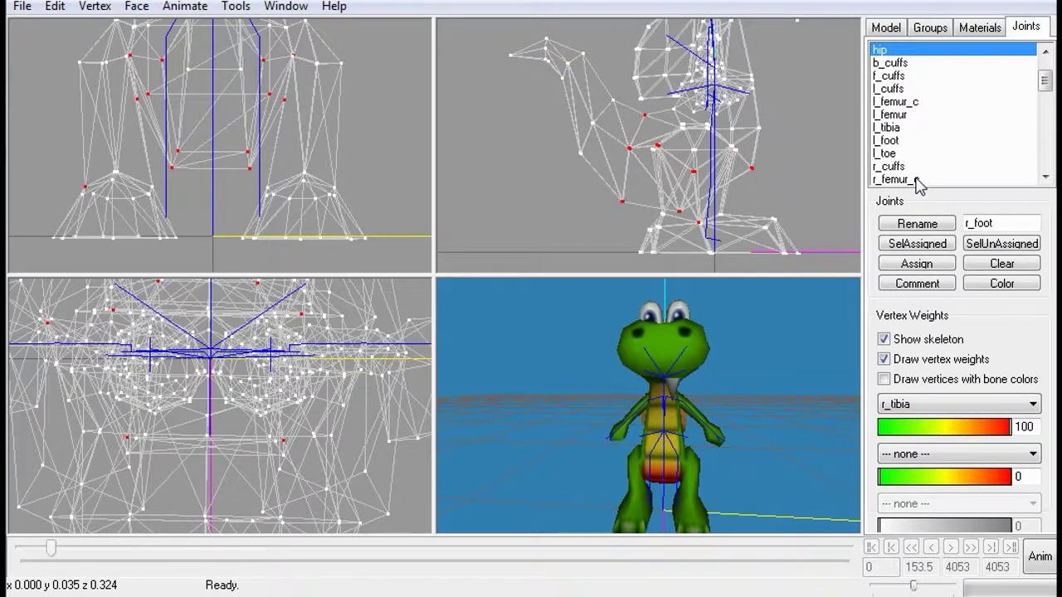
key(Up)
key(Up)
key(Up)
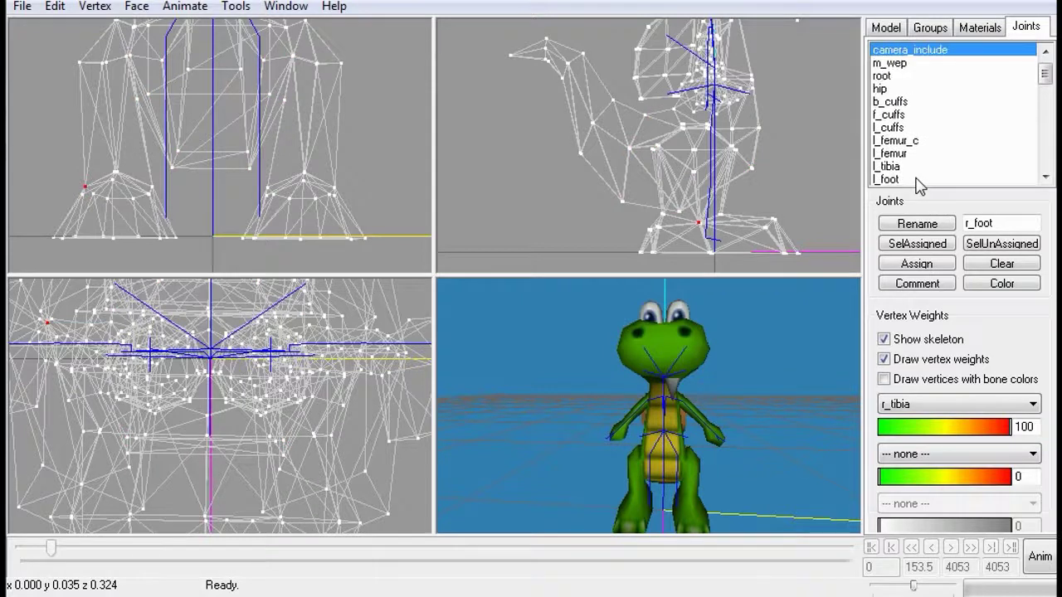
key(Up)
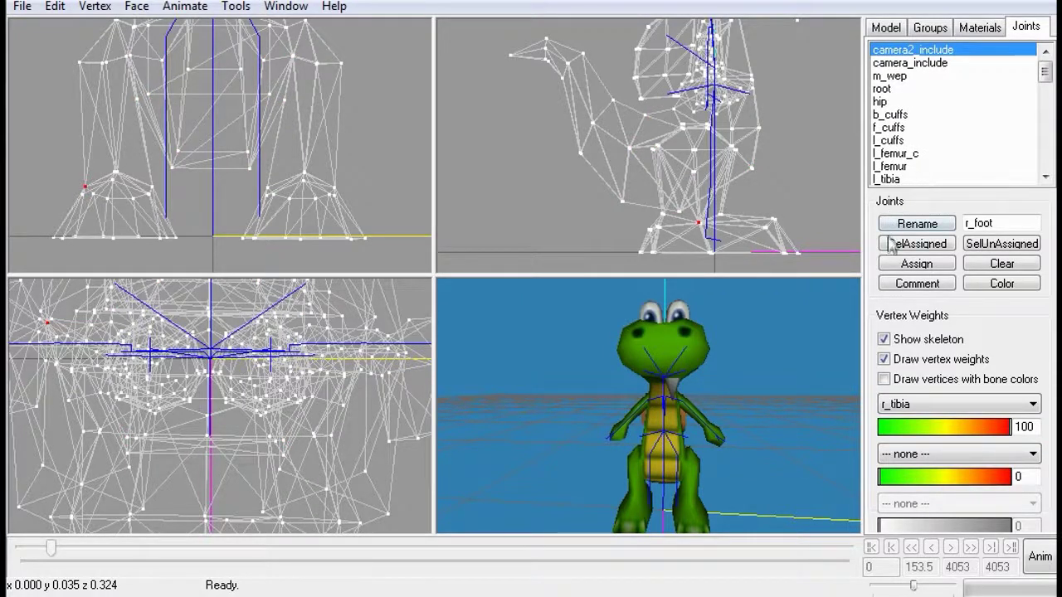
Play the animation to check how the rigged dinosaur deforms, and return to the editing pose
click(951, 548)
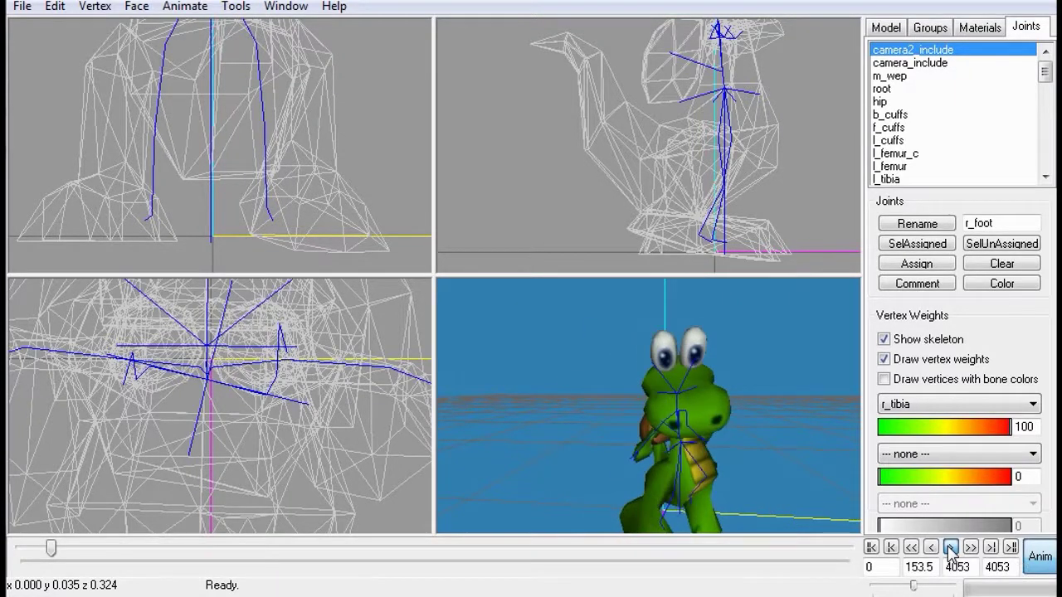
click(1032, 567)
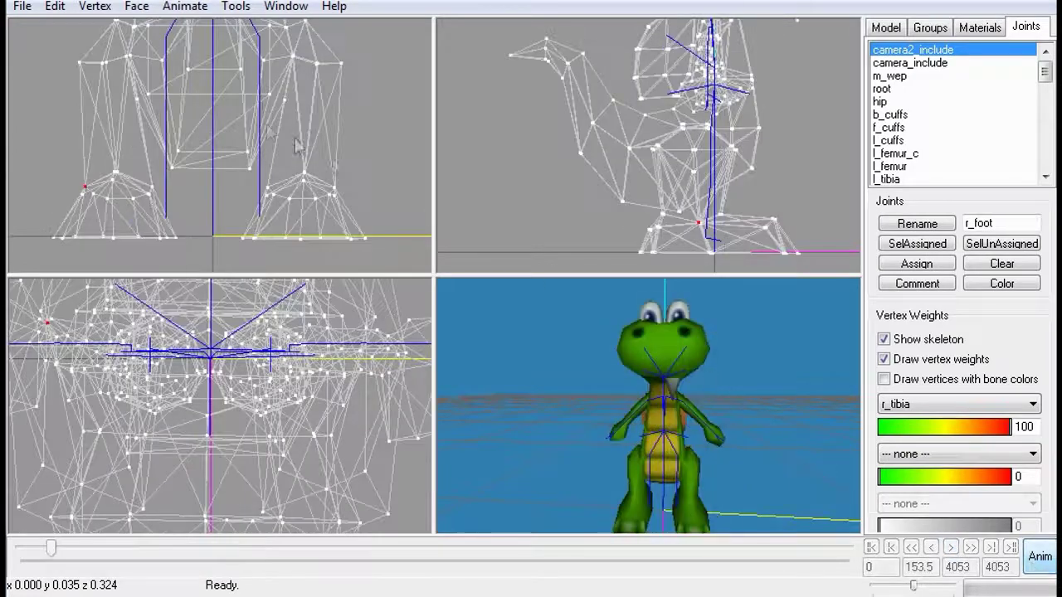
Save the rigged dinosaur model under its existing file
click(24, 8)
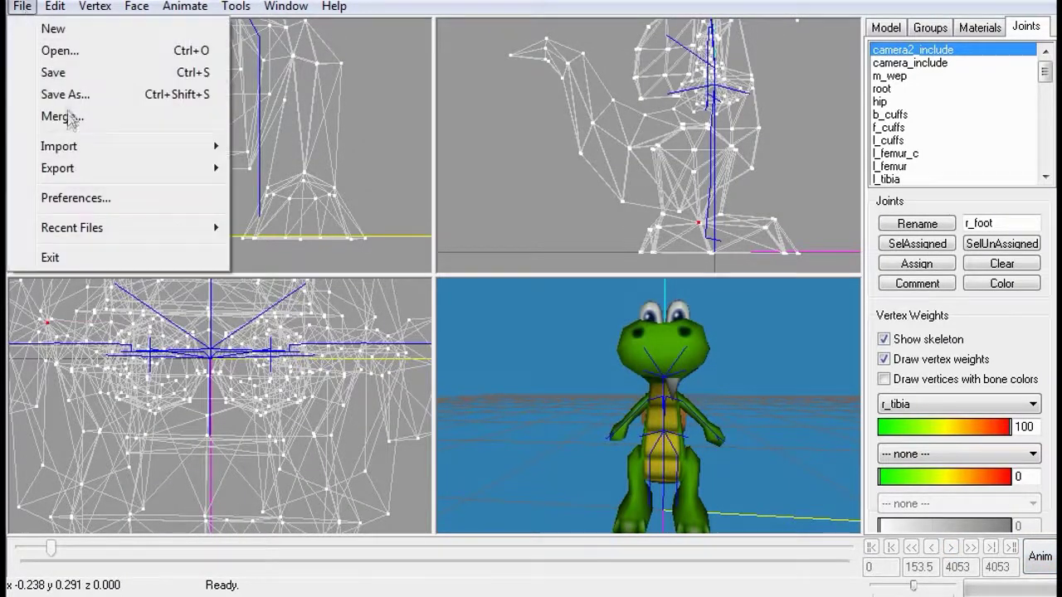
mouse_move(80, 168)
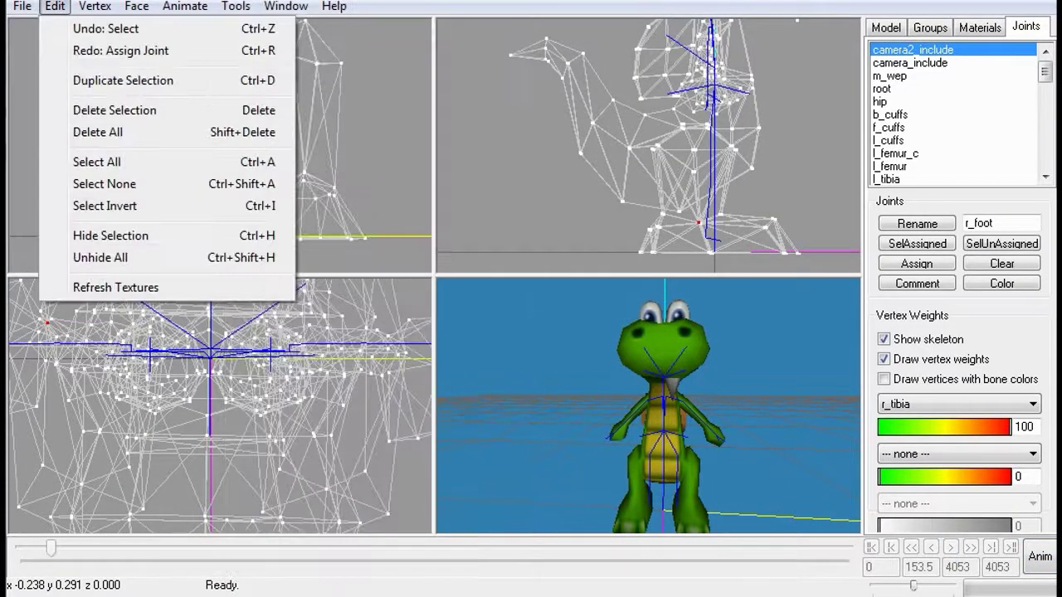
key(Escape)
click(37, 5)
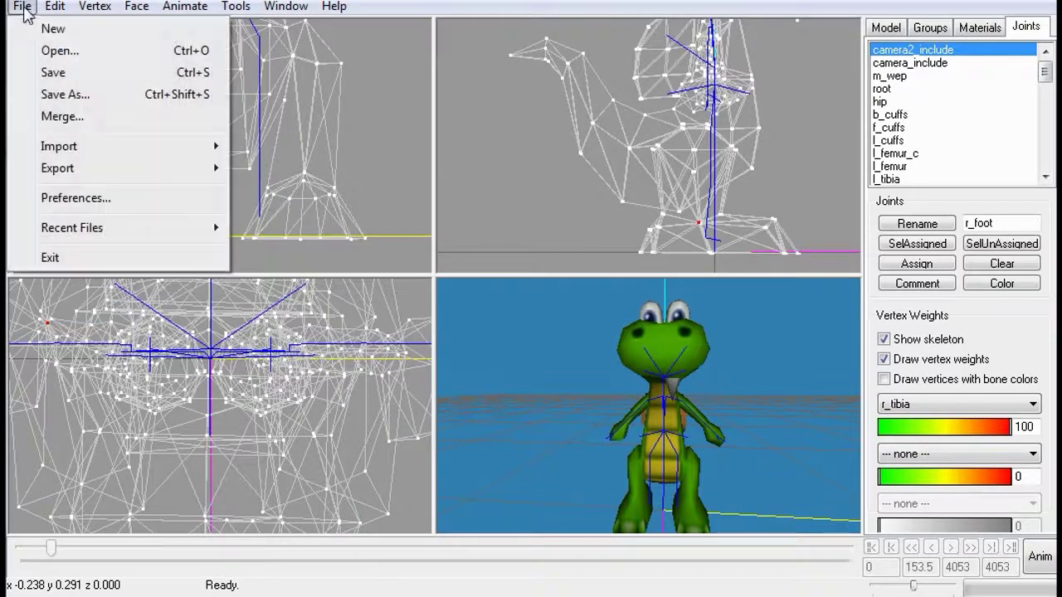
click(48, 72)
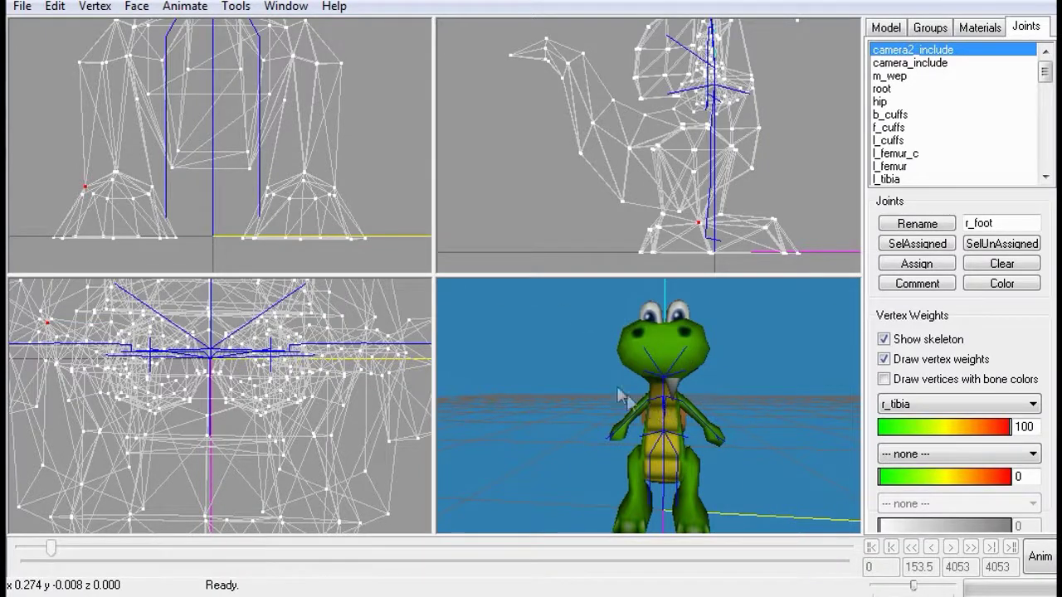
Replay the dinosaur's animation after saving, and leave animation mode
click(1040, 556)
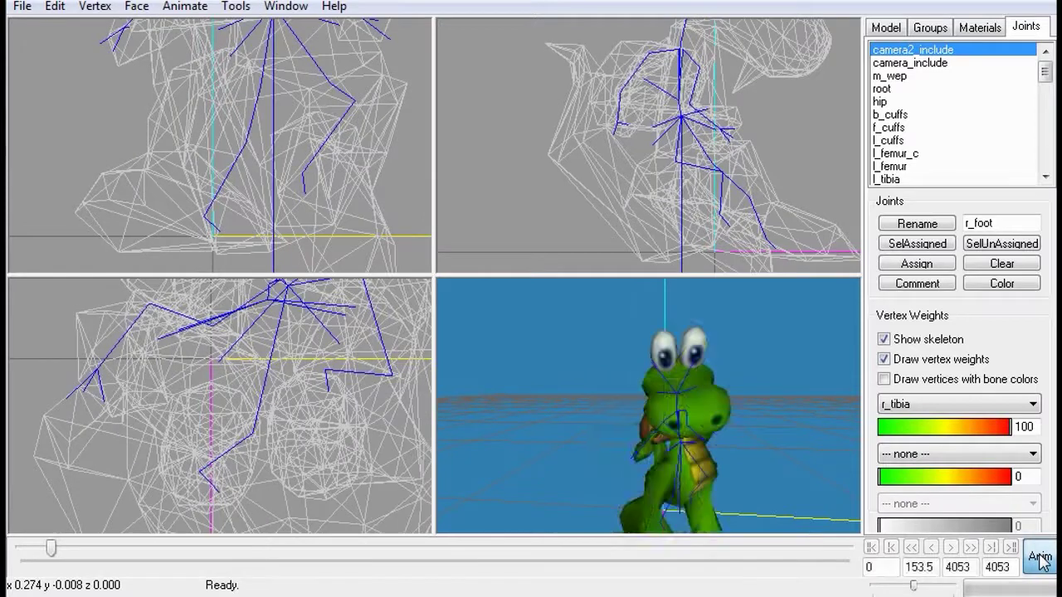
click(951, 549)
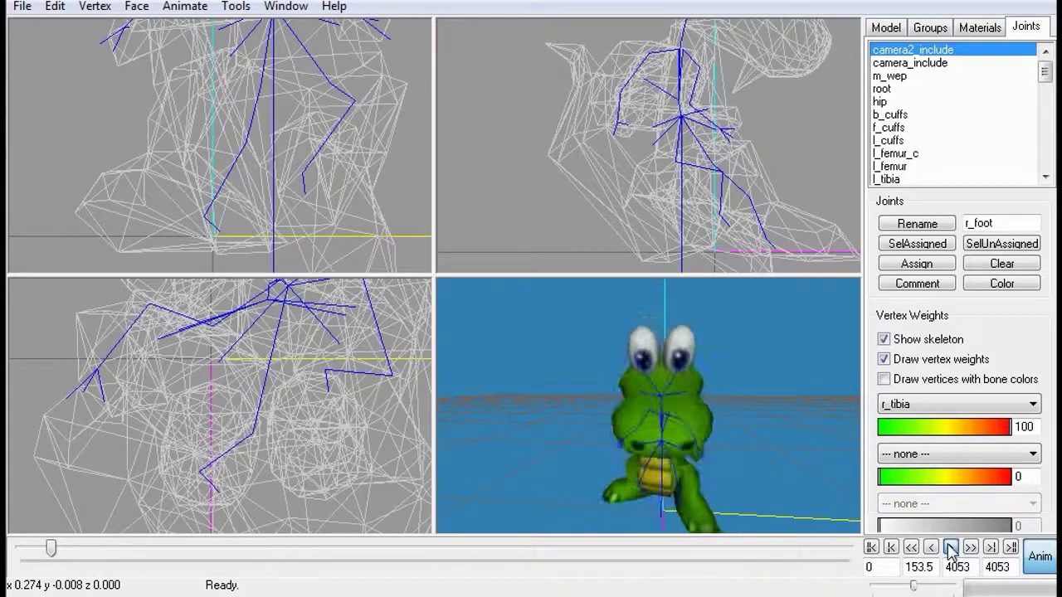
click(1047, 564)
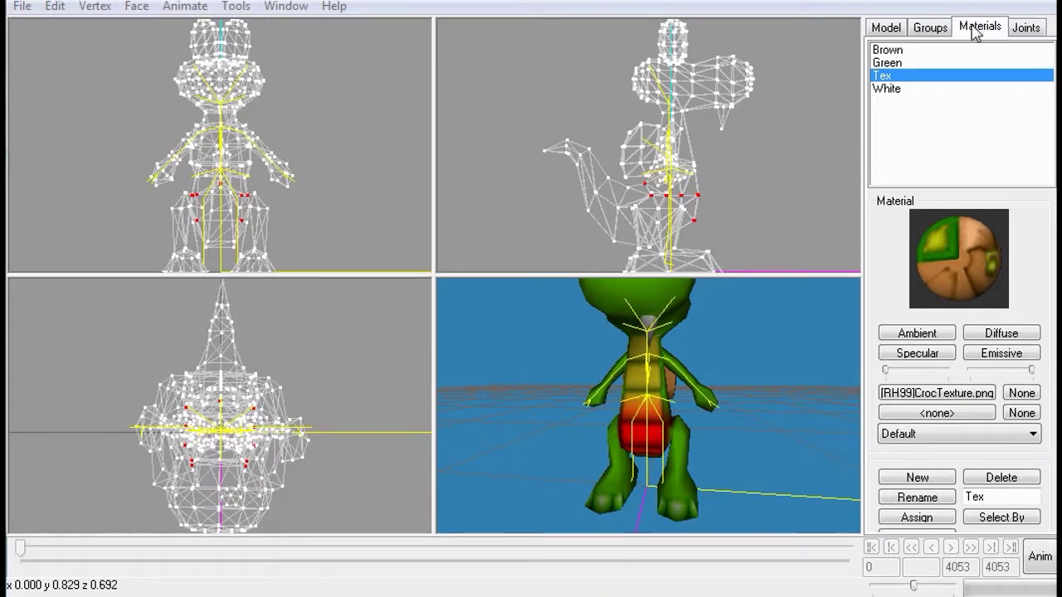
Inspect the Brown material and compare its texture with the image files in the model's folder
click(895, 53)
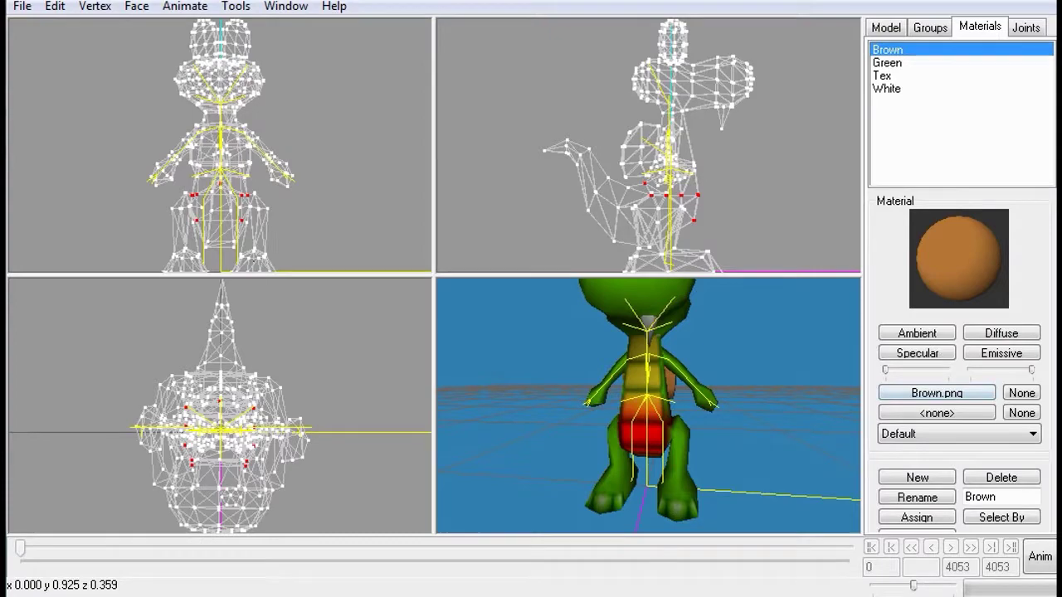
key(alt+Tab)
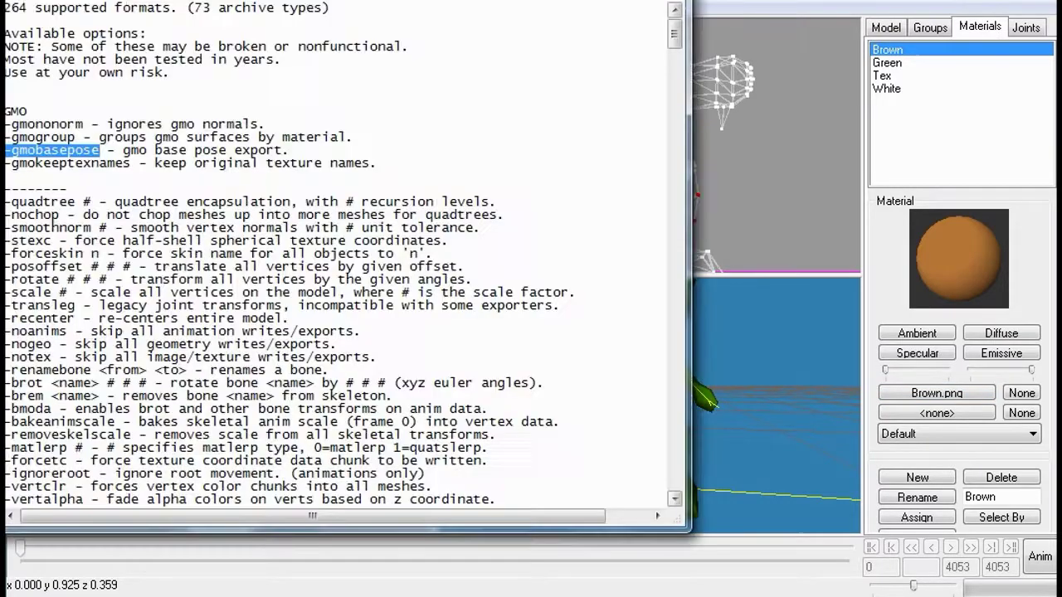
key(alt+Tab)
drag(746, 1, 209, 11)
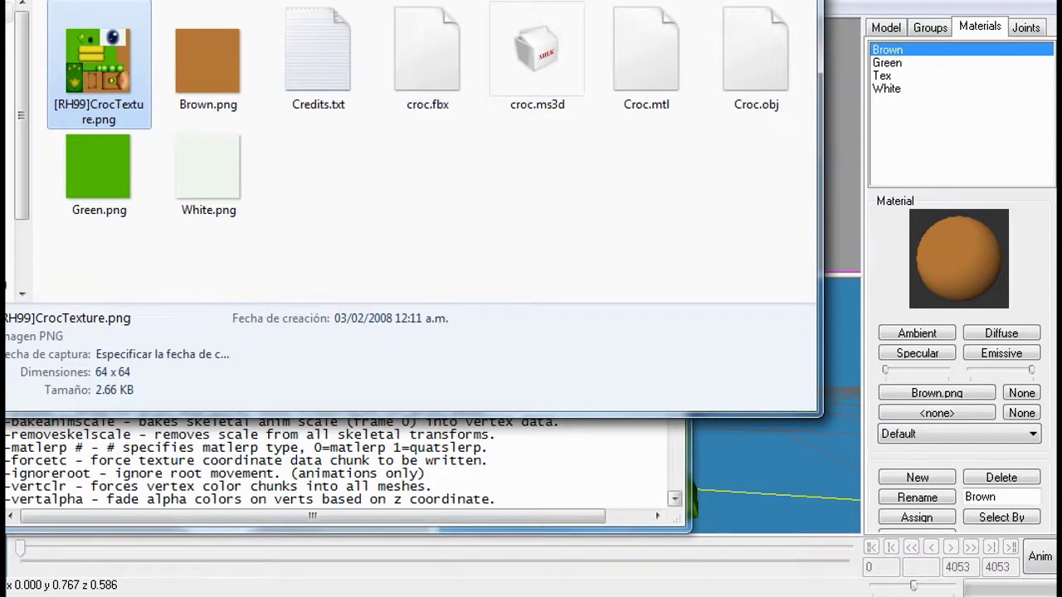
key(alt+Tab)
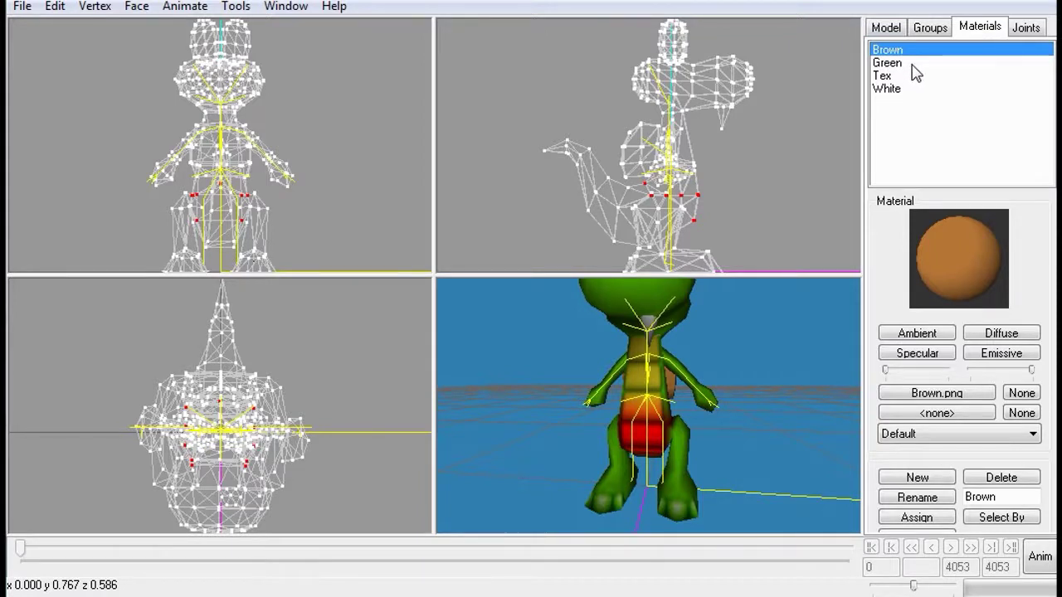
Clear the vertex selection and select all faces of the default group that uses the Green material
click(886, 30)
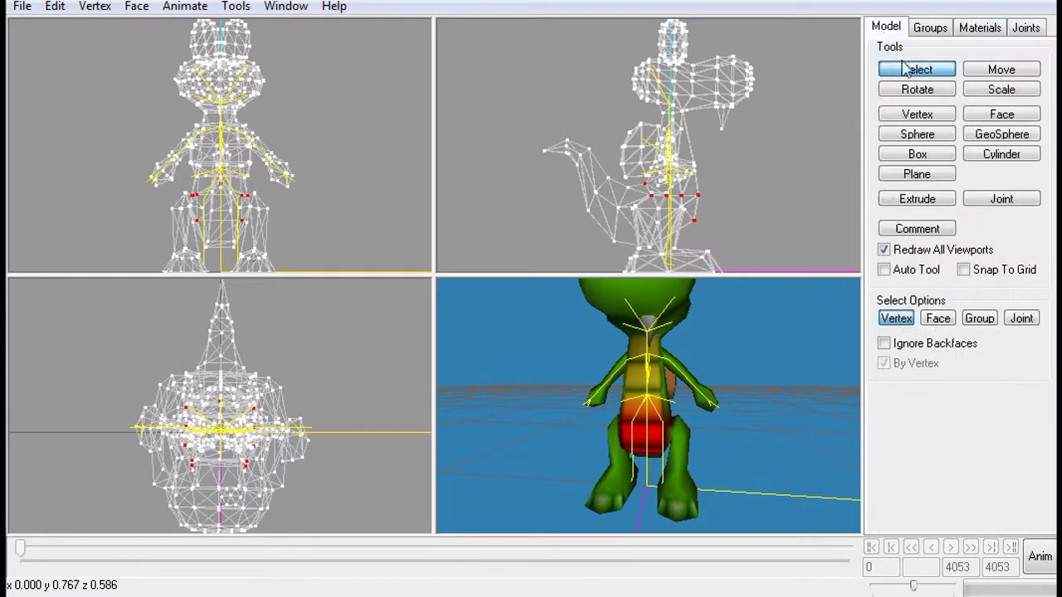
click(827, 102)
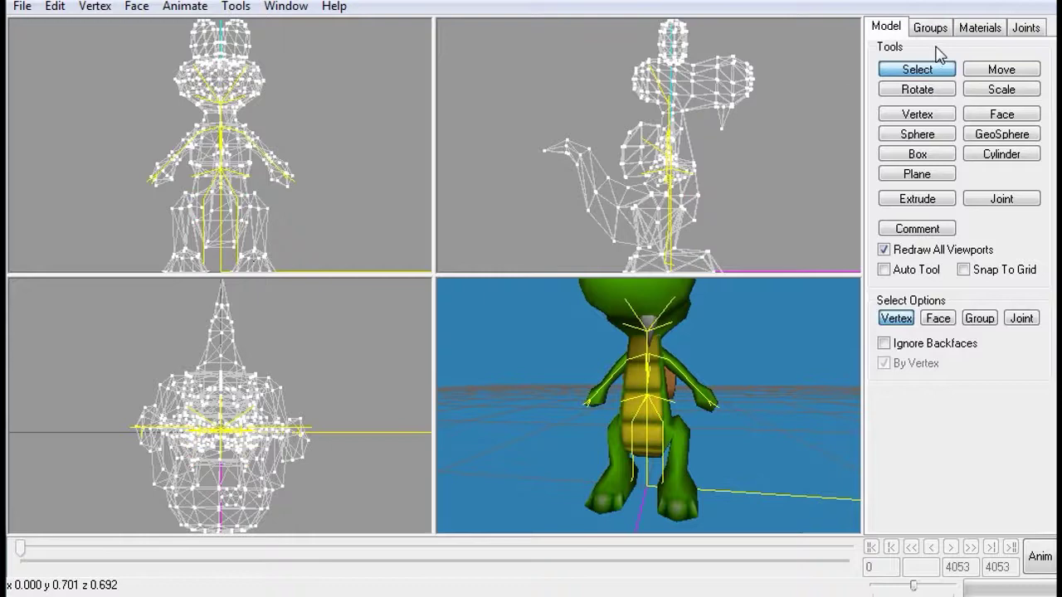
click(929, 28)
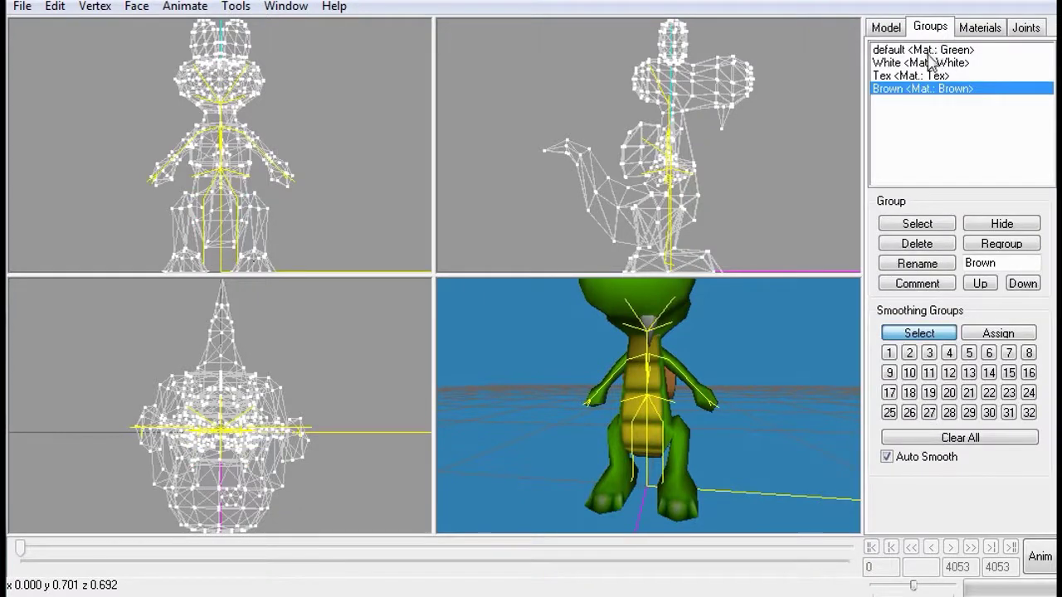
double_click(927, 52)
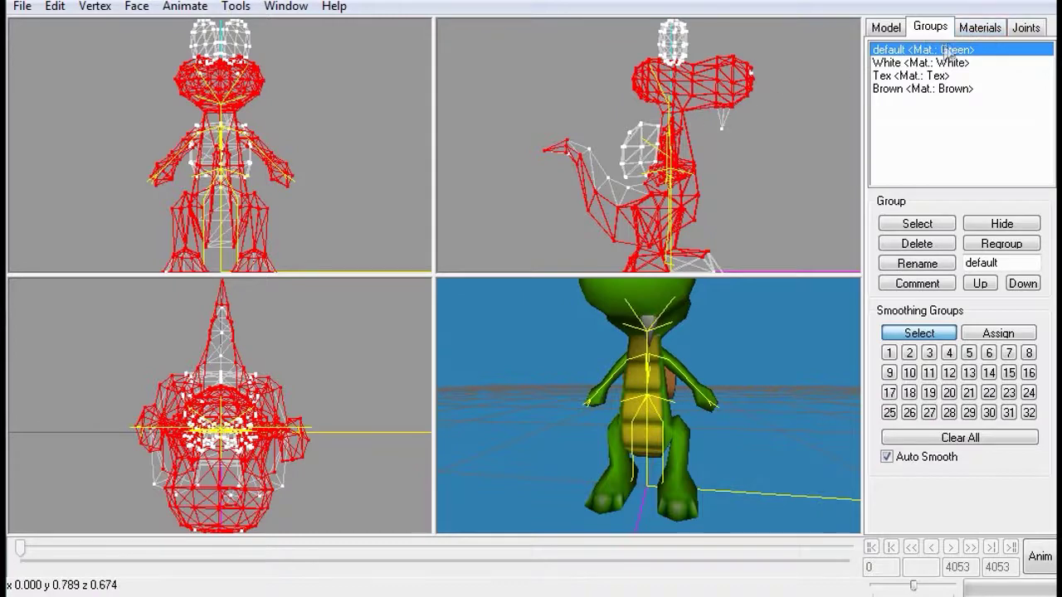
Select the Tex material and copy the file name [RH99]CrocTexture from its texture image in the model's folder
click(978, 27)
click(883, 76)
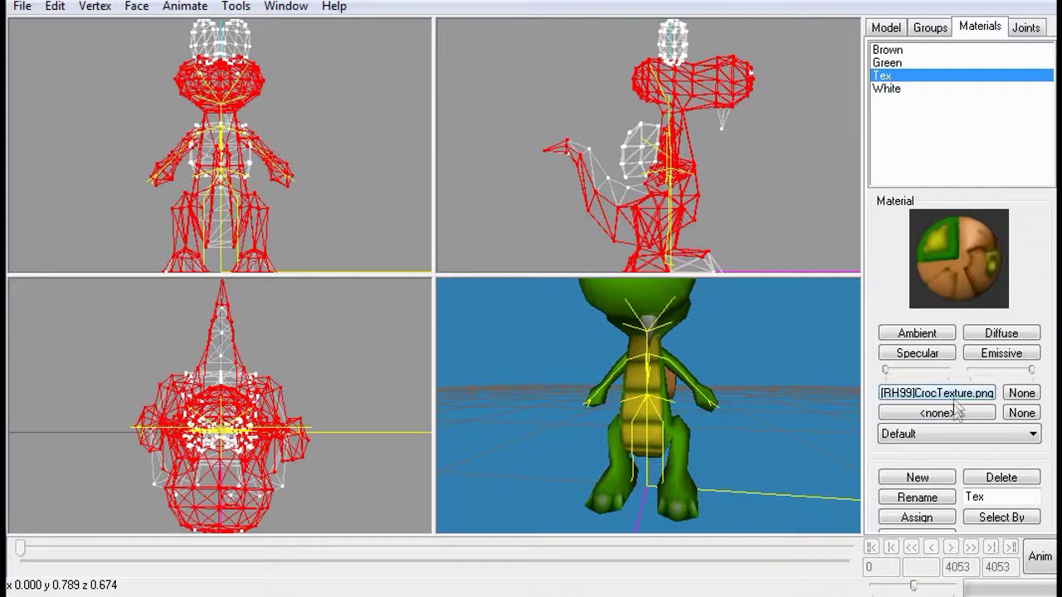
click(916, 517)
key(alt+Tab)
click(114, 91)
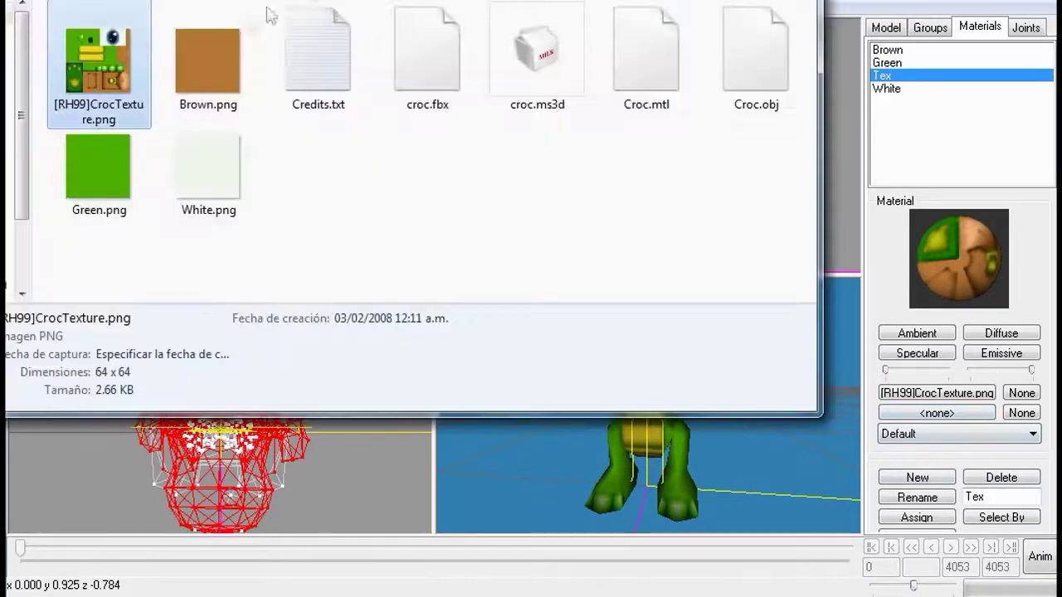
click(115, 100)
key(ctrl+c)
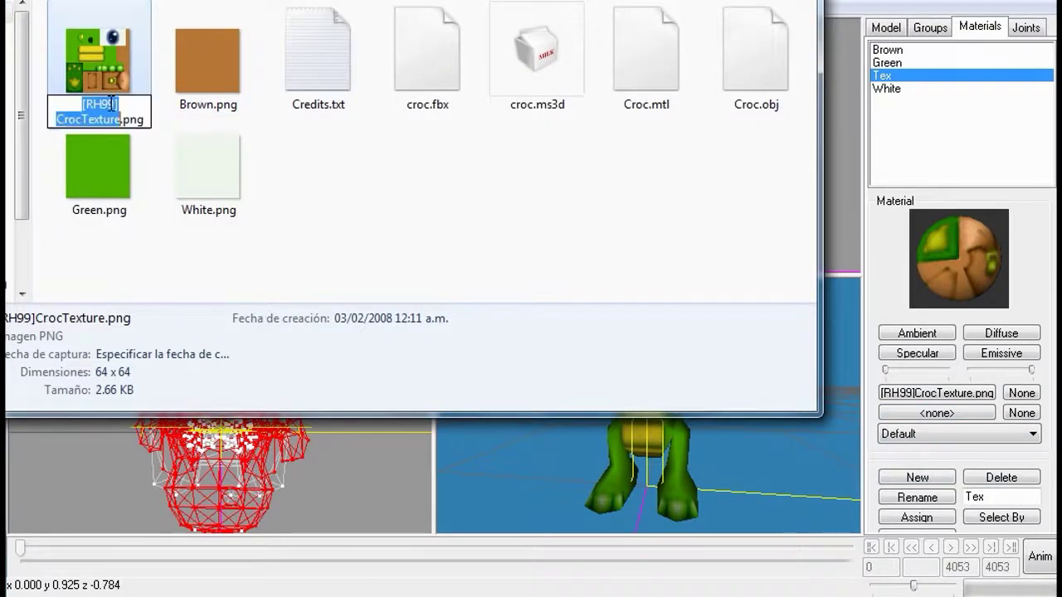
right_click(111, 105)
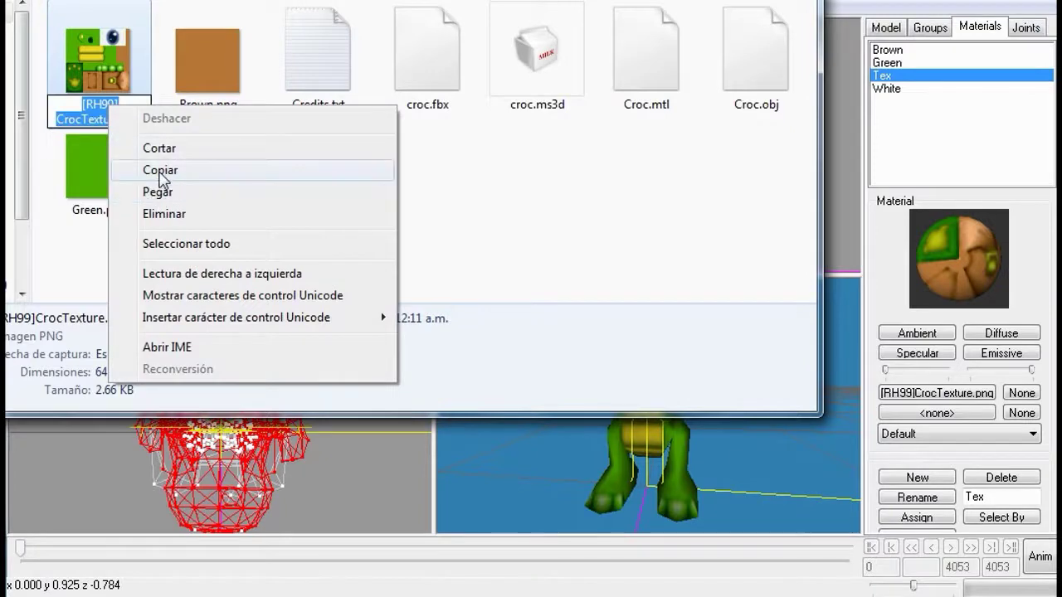
click(193, 173)
click(315, 180)
Rename the Tex material as [RH99]CrocTexture.gim, using the copied file name plus the .gim extension
double_click(987, 497)
right_click(972, 497)
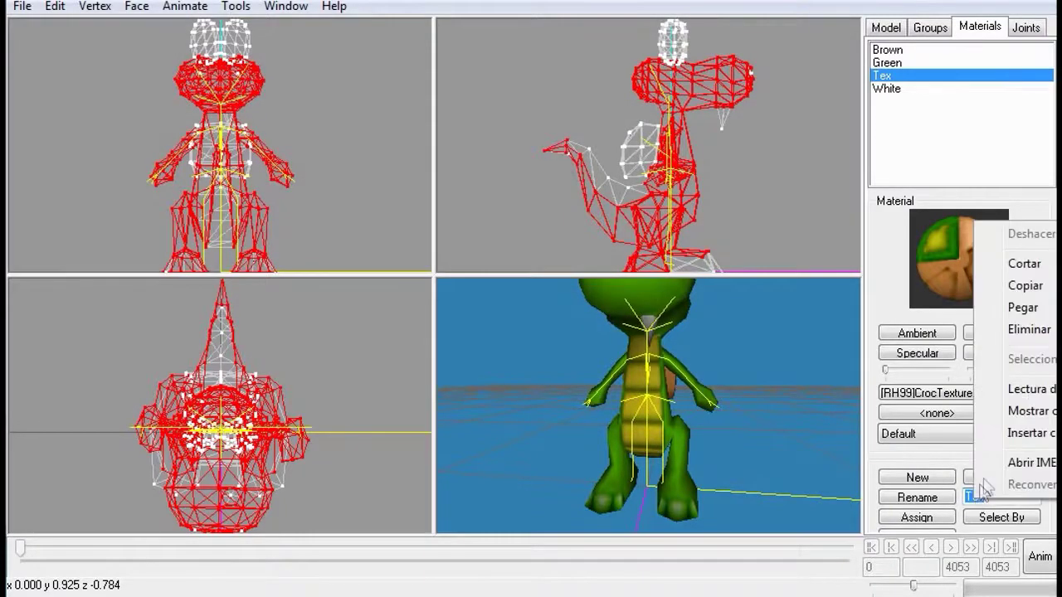
click(1024, 307)
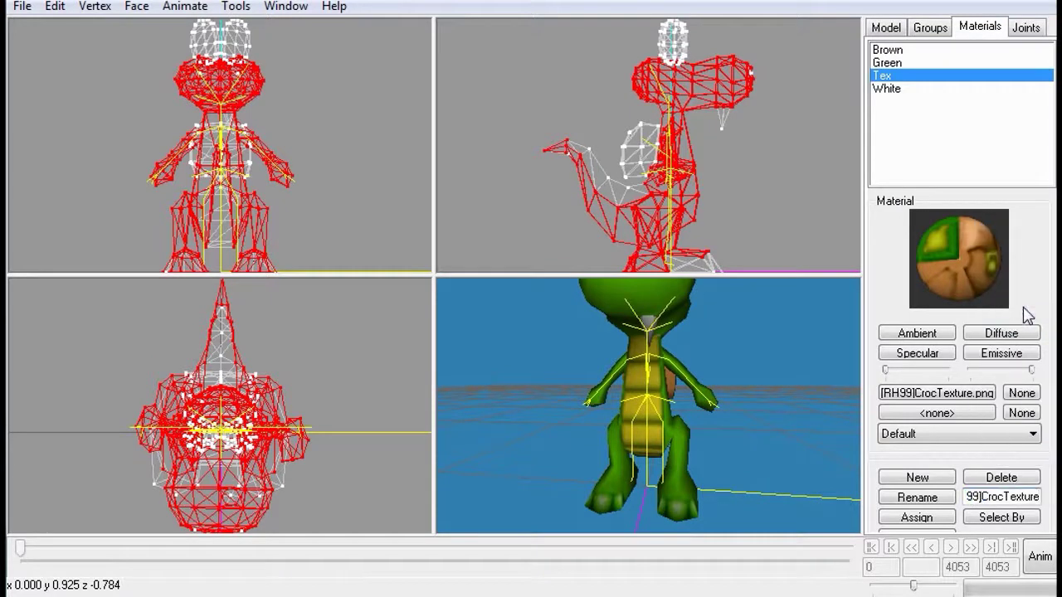
text(.gim)
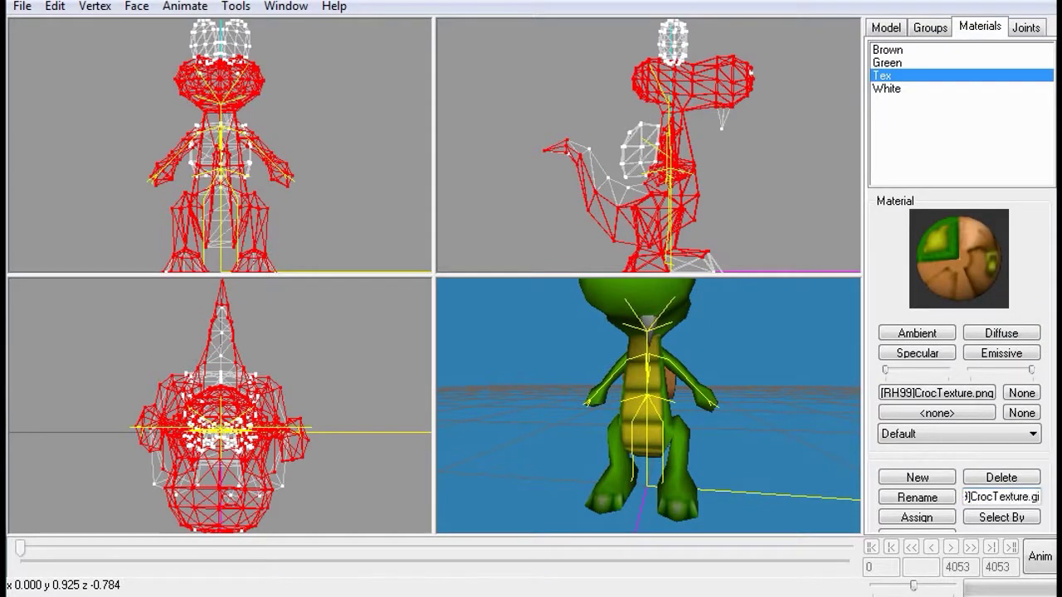
click(931, 501)
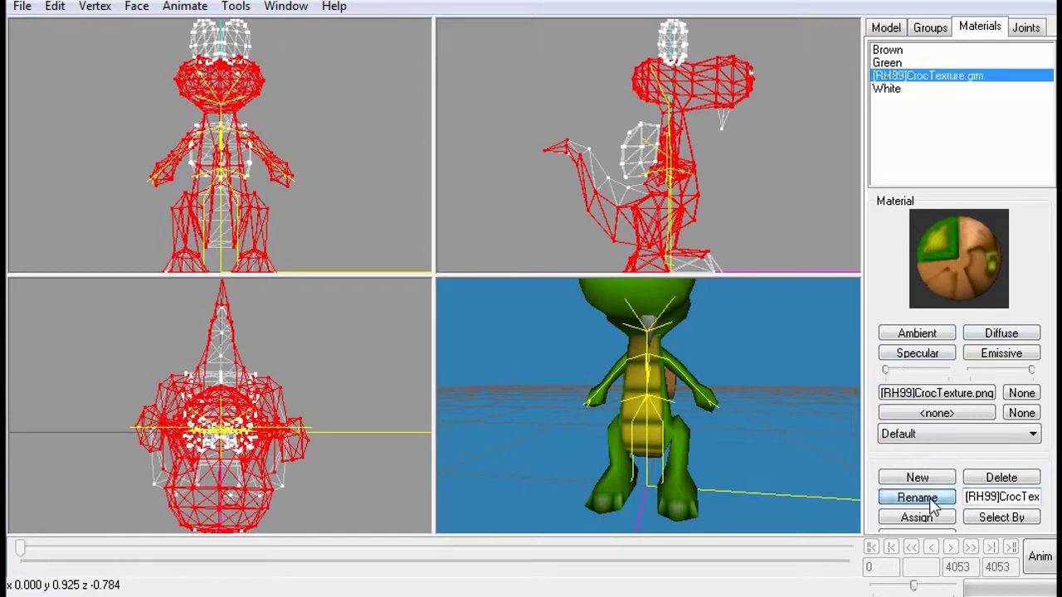
Rename the White material as White.gim and the Green material as Green.gim
click(895, 94)
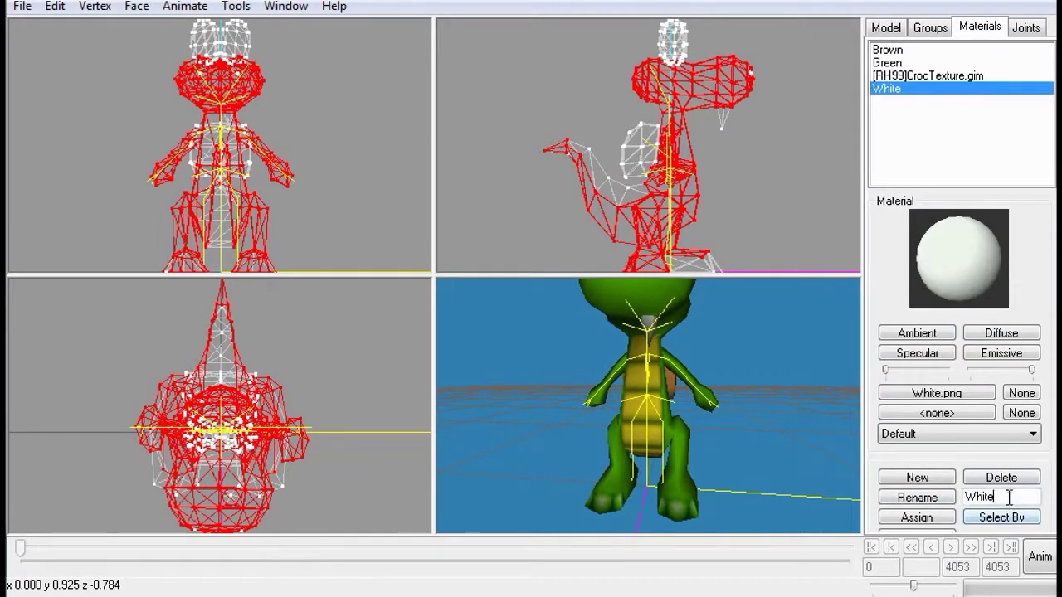
text(m)
click(935, 498)
click(903, 64)
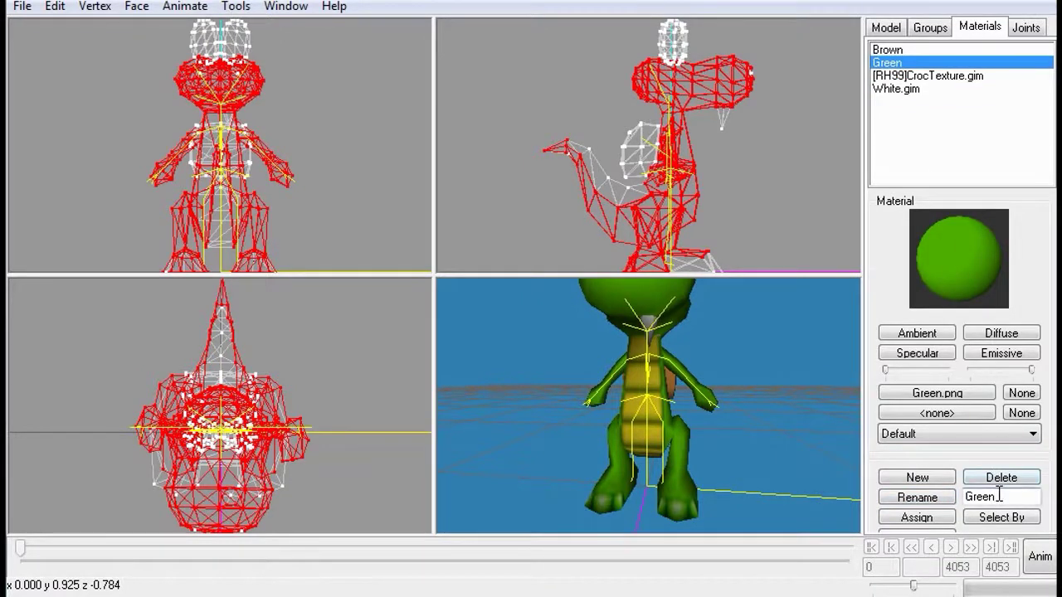
text(.gim)
click(933, 500)
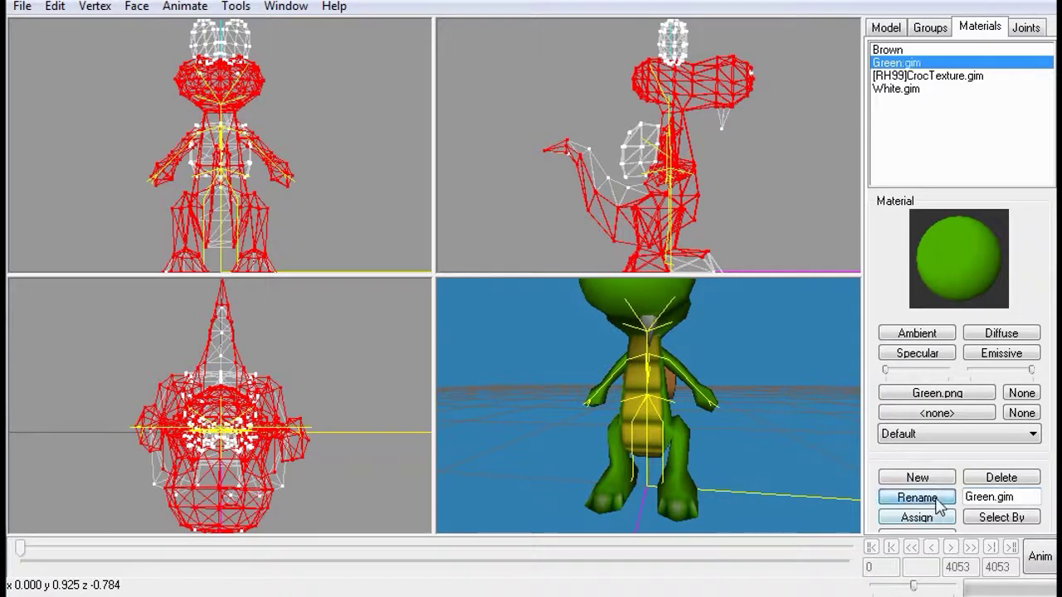
Rename the Brown material as Brown.gim
click(900, 50)
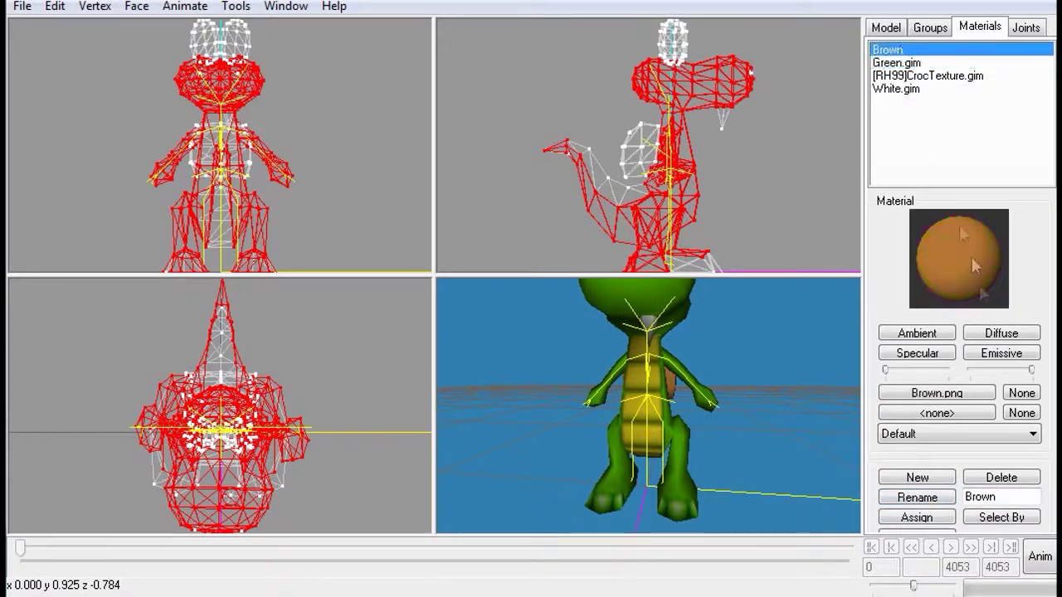
click(1006, 495)
text(.)
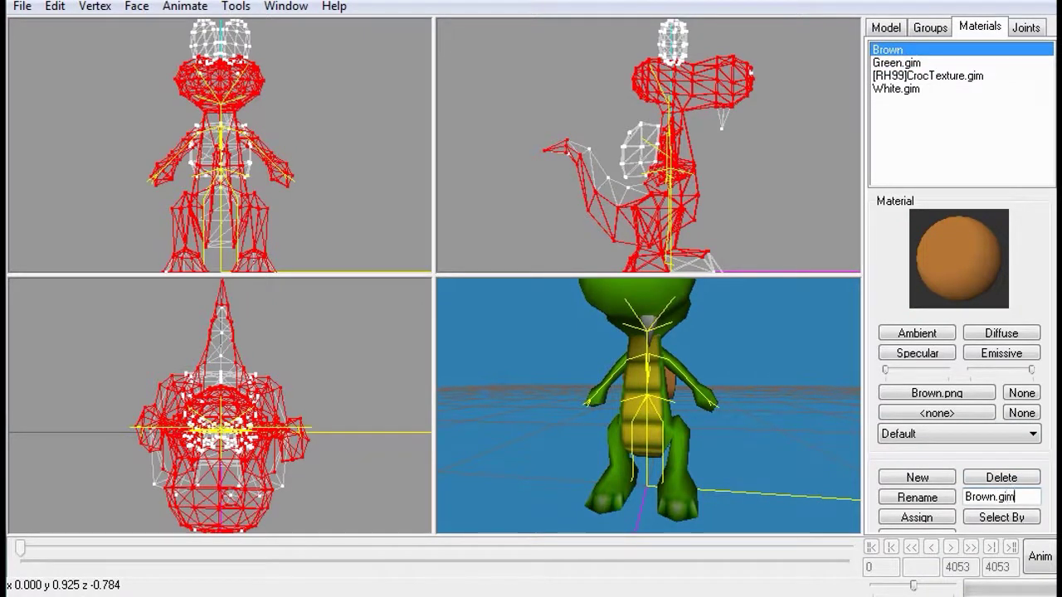
text(gim)
click(916, 497)
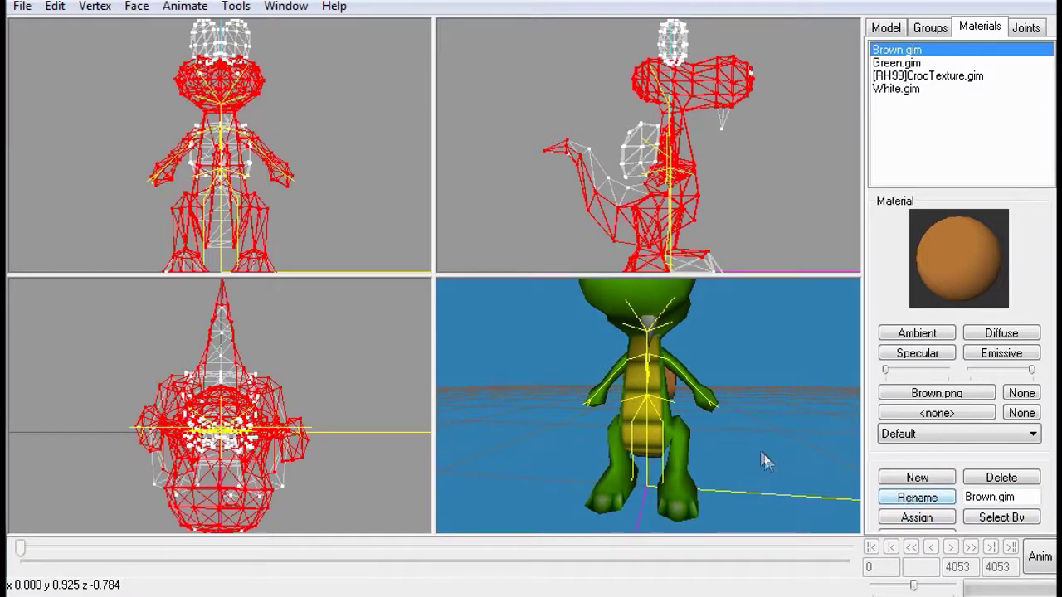
Play the dinosaur's animation from a slightly rotated 3D view, and return to the editing pose
drag(736, 437, 782, 467)
click(1039, 556)
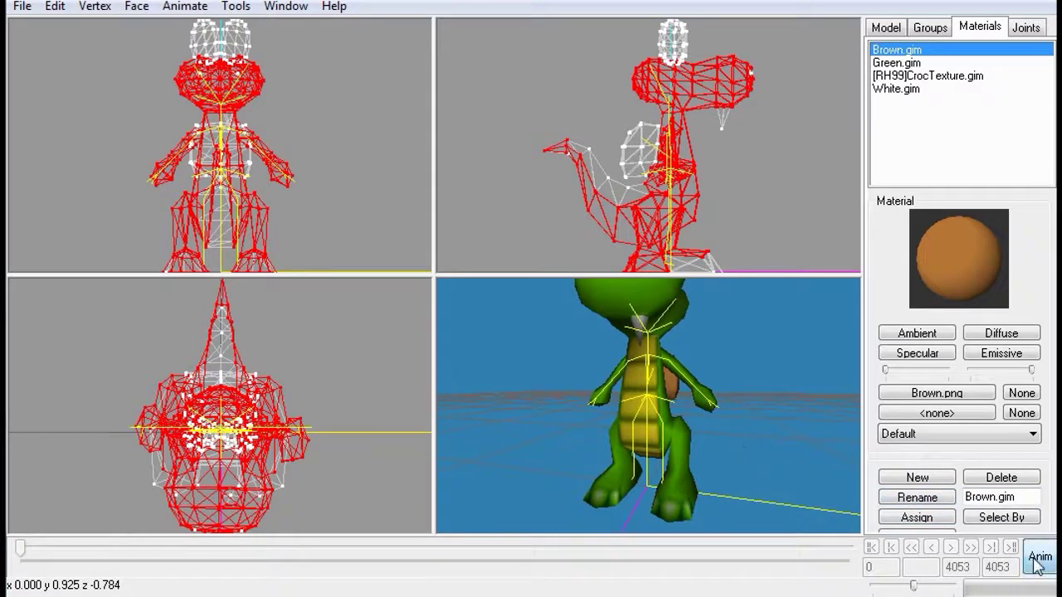
click(950, 547)
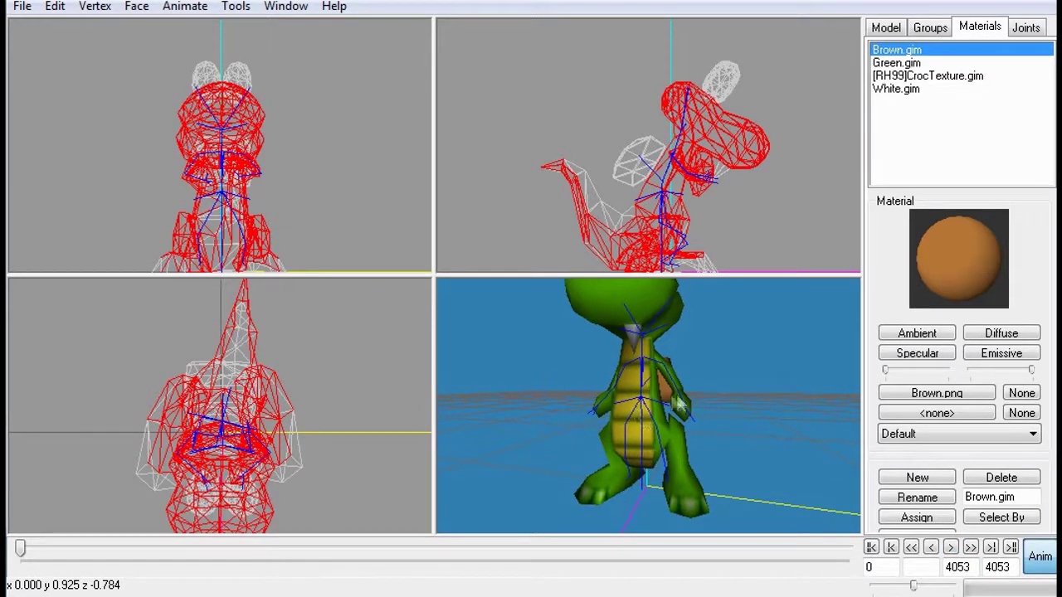
click(1039, 557)
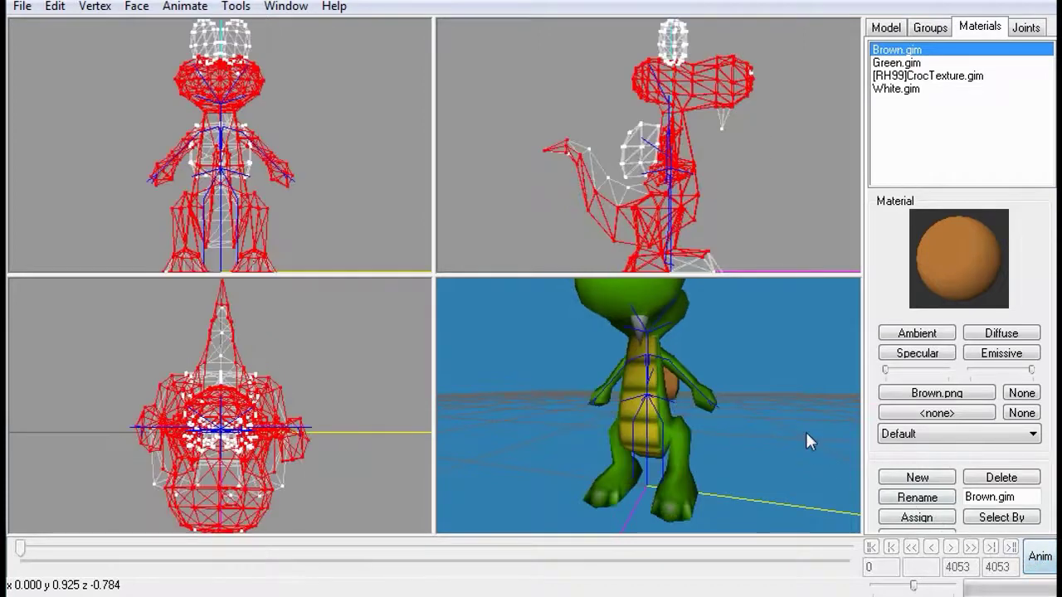
Save the model, and delete the old croc.fbx from the model's folder in Windows Explorer
click(22, 7)
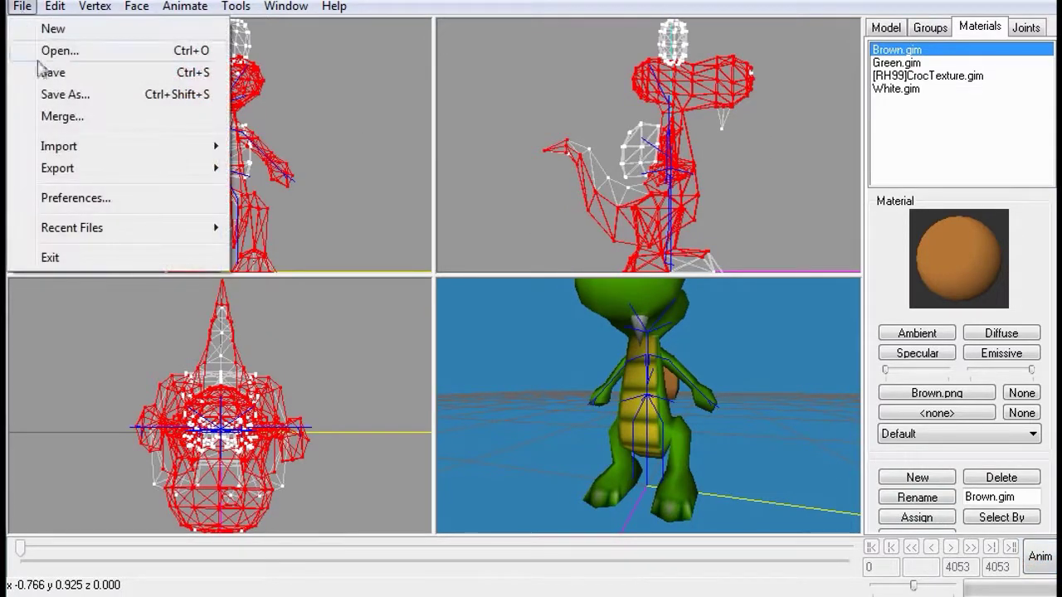
click(47, 74)
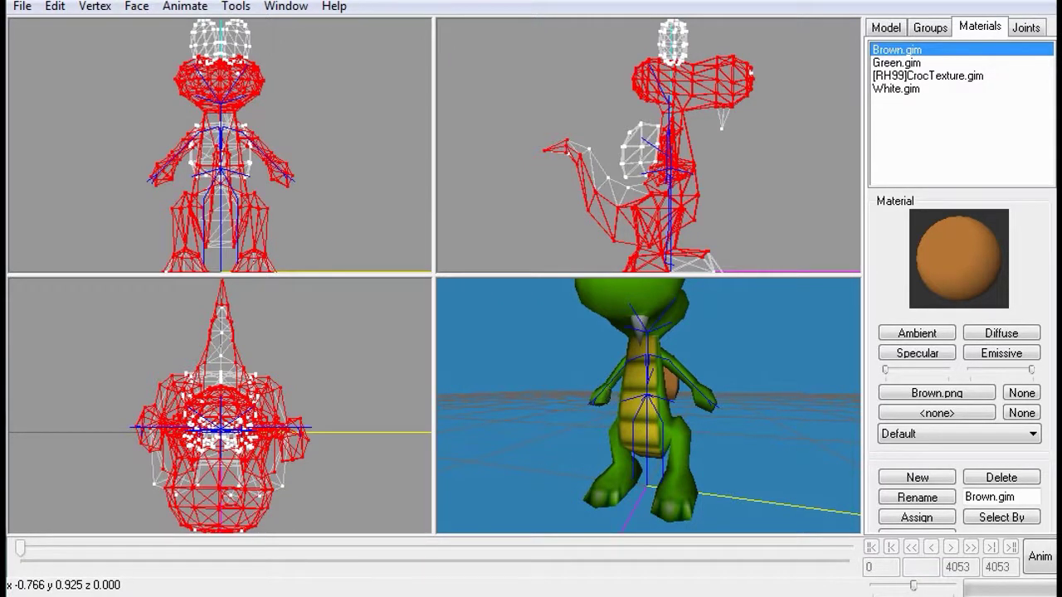
click(99, 560)
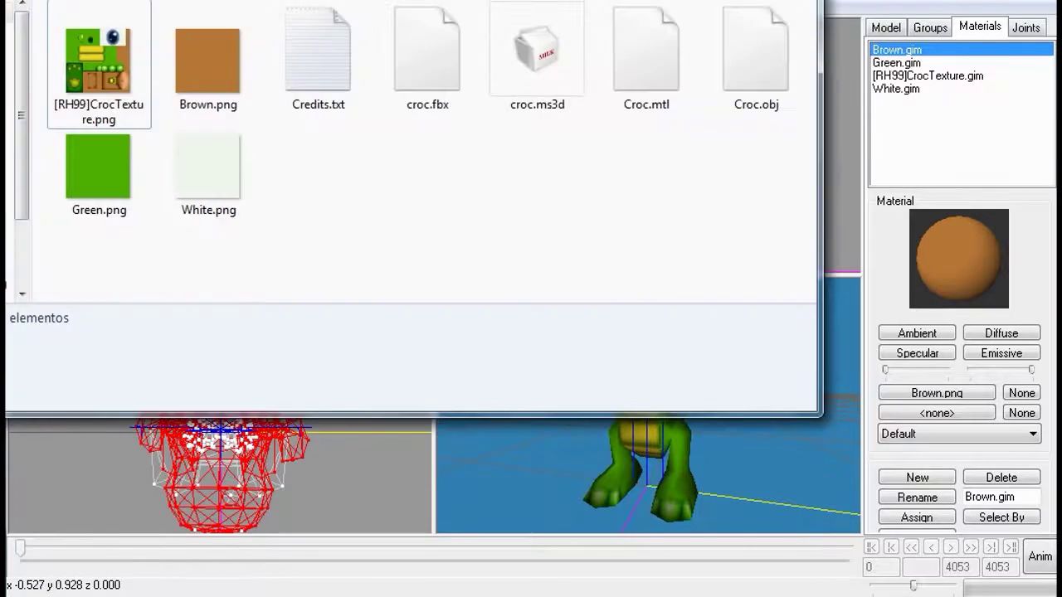
click(396, 72)
right_click(402, 73)
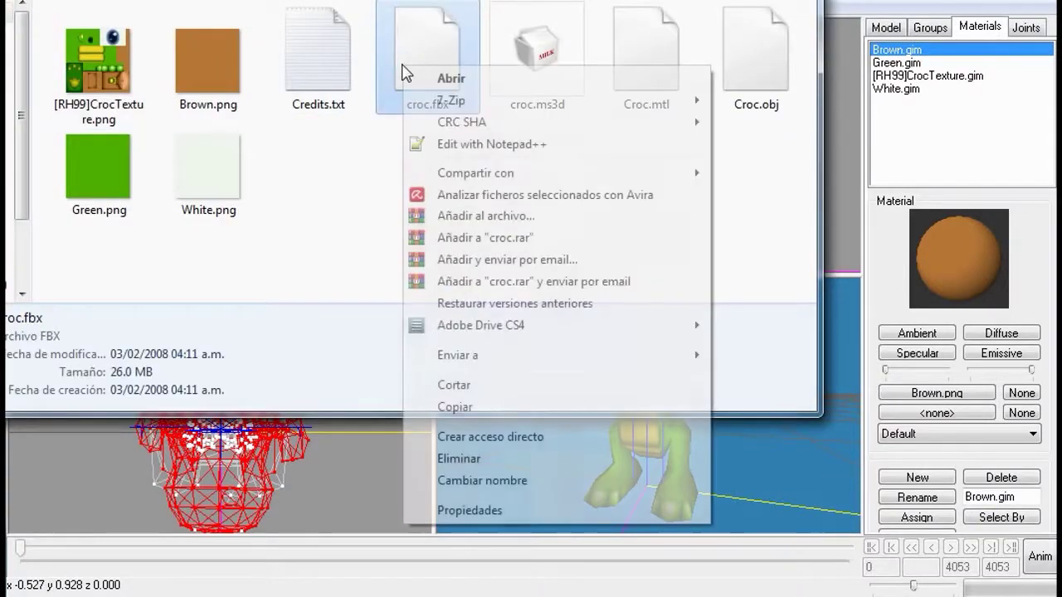
click(461, 459)
click(796, 340)
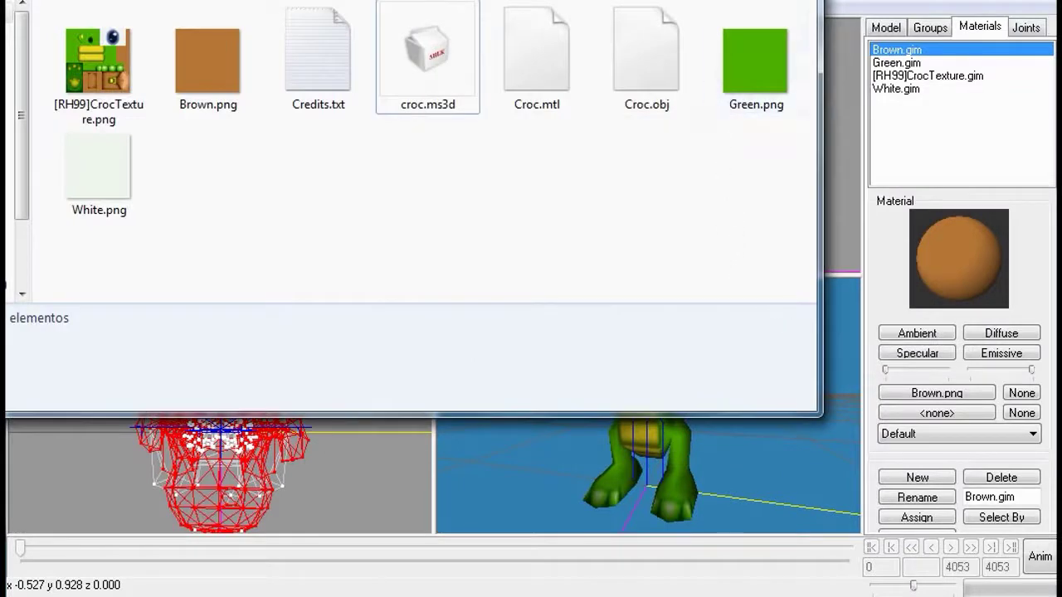
key(alt+Tab)
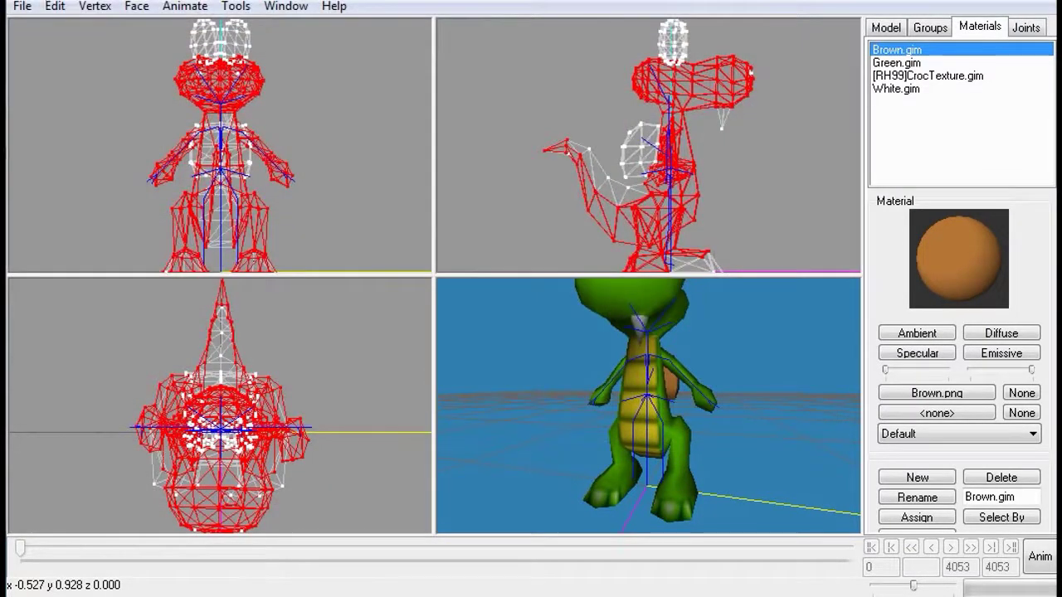
Export the dinosaur model in Alias FBX format to the Croc model folder under the name croc
click(22, 7)
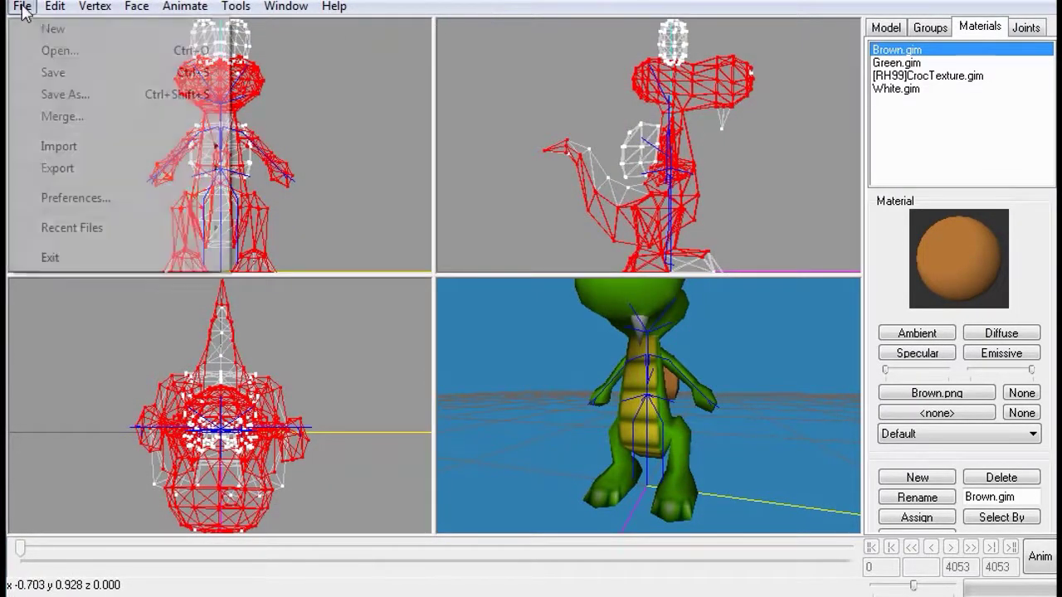
mouse_move(76, 168)
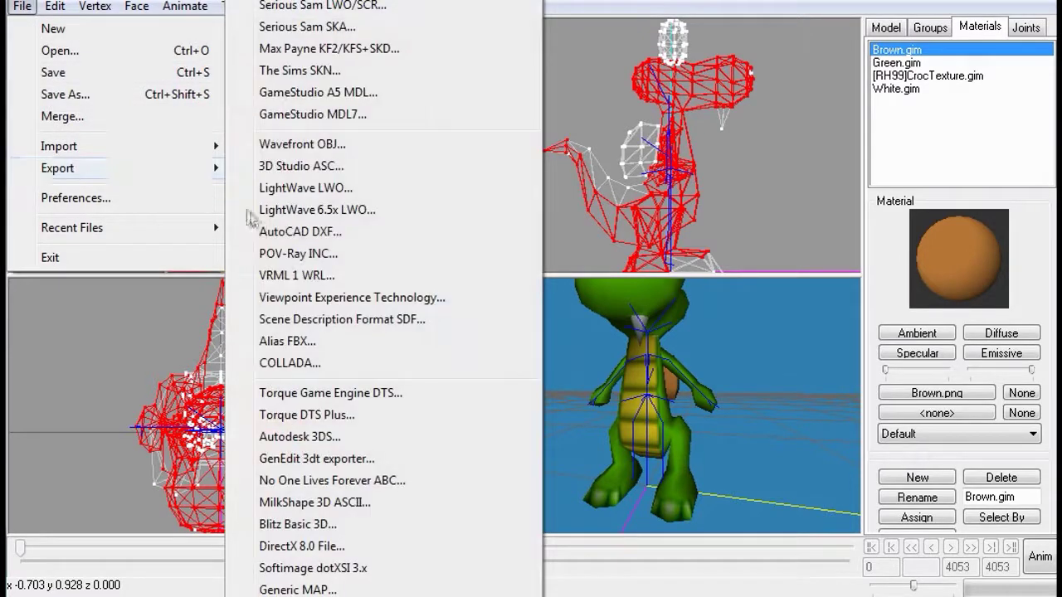
click(292, 341)
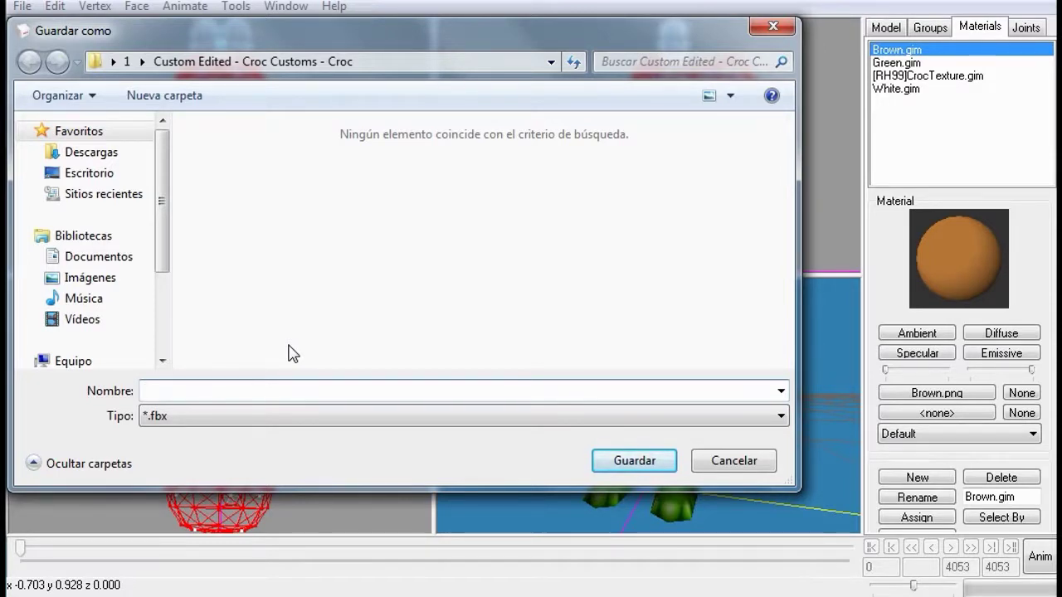
text(cro)
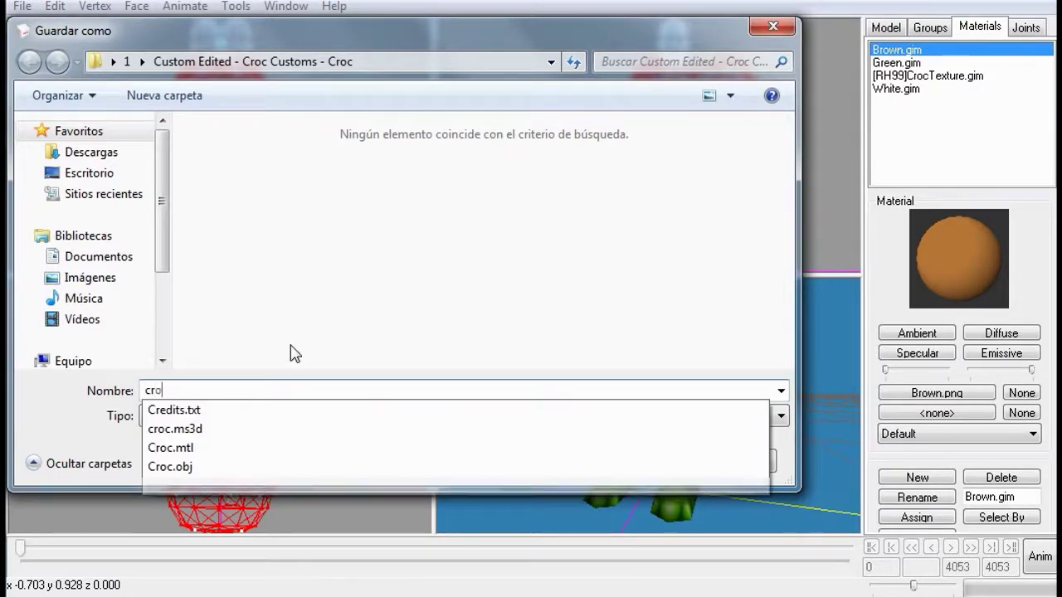
text(c)
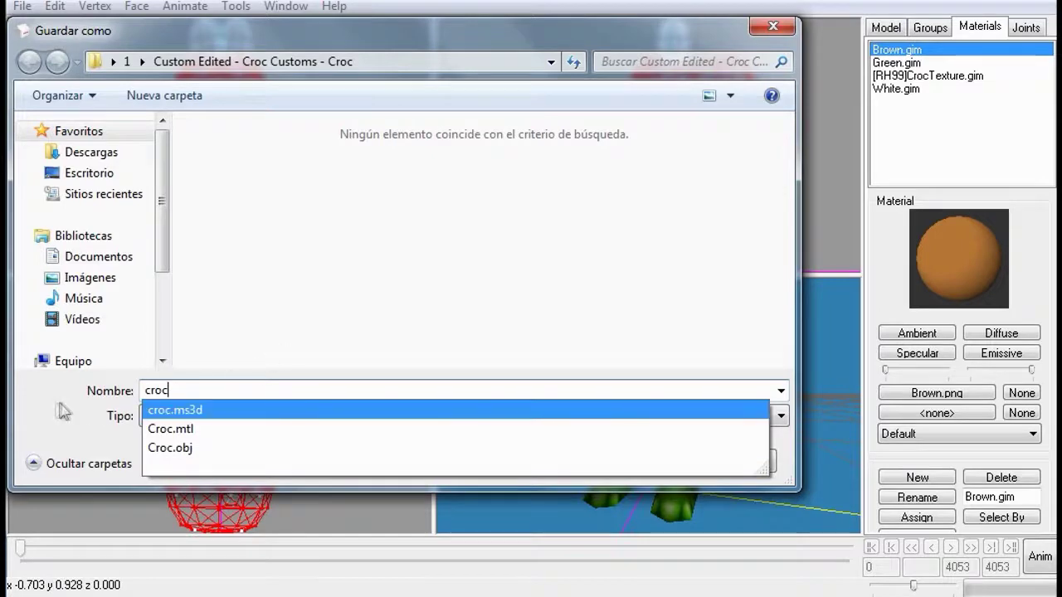
click(63, 411)
click(618, 461)
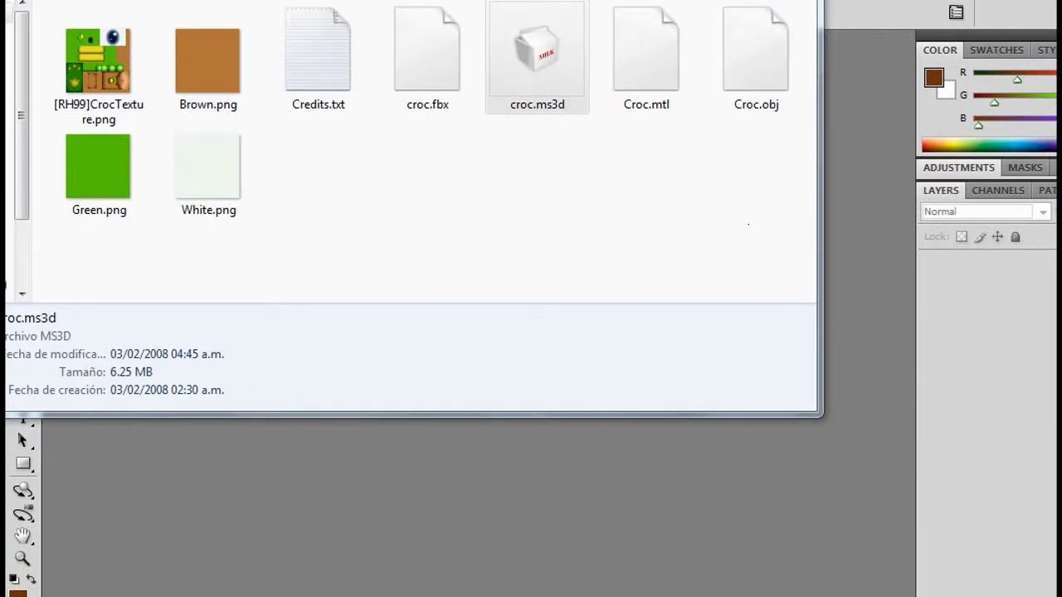
Copy the [RH99]CrocTexture.png texture file in the model folder in Windows Explorer
click(112, 76)
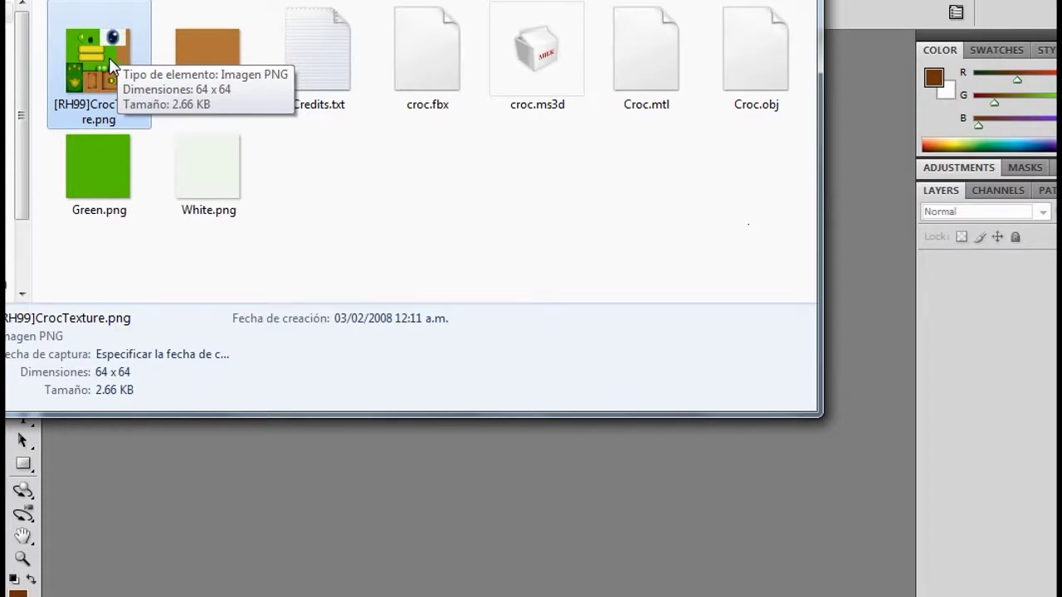
right_click(110, 61)
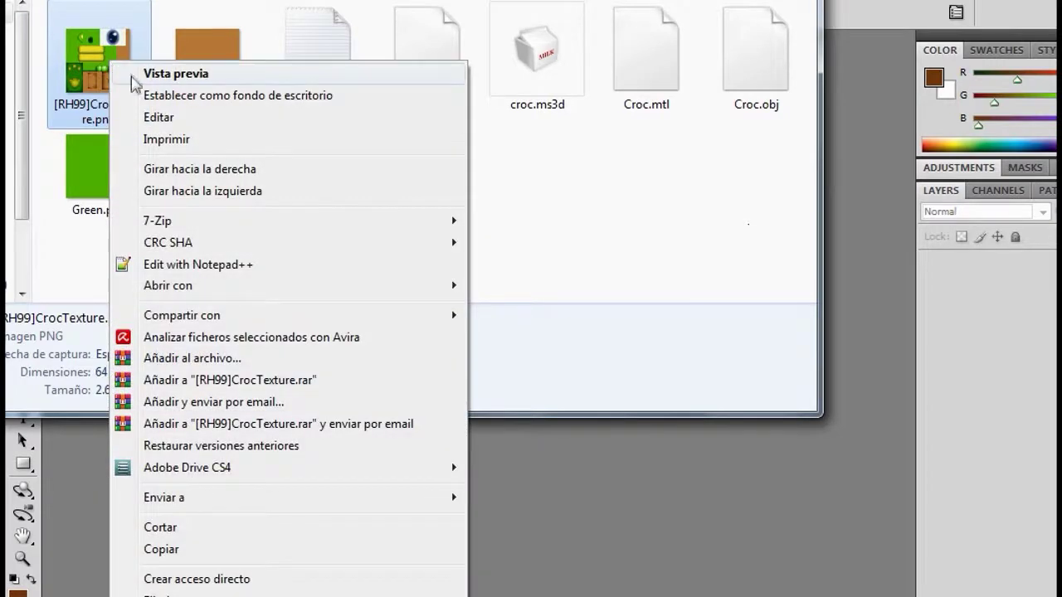
click(81, 74)
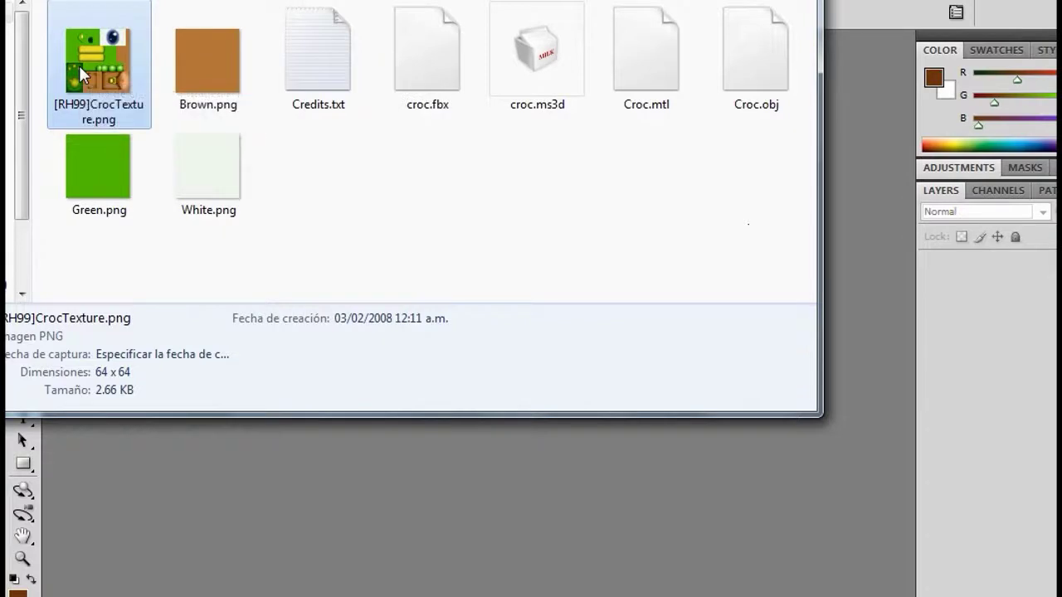
click(365, 178)
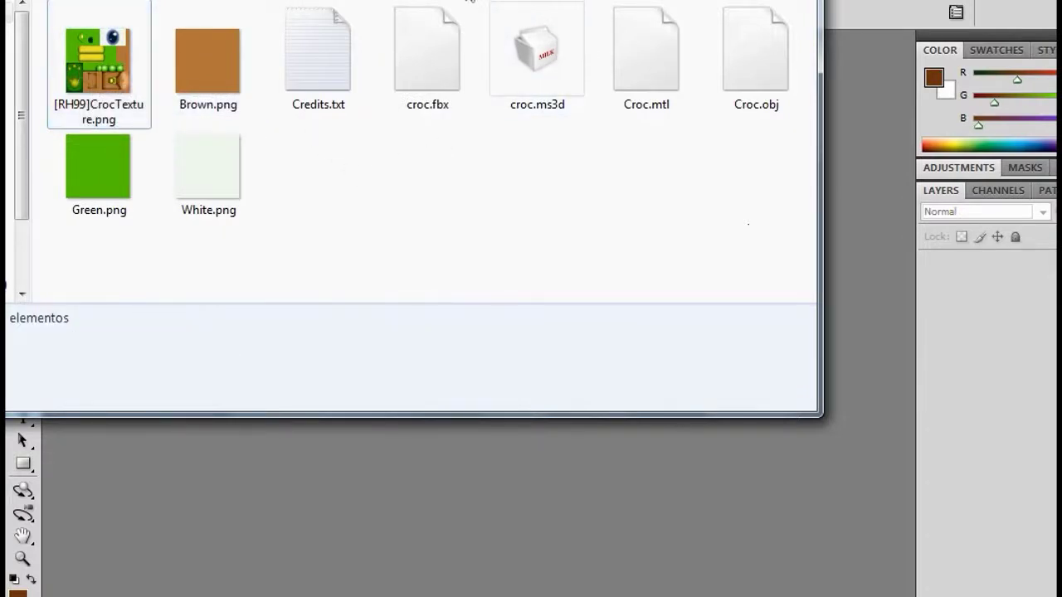
Create a new folder named invertda alongside the model's texture files
key(ctrl+shift+n)
key(BackSpace)
text(invertda)
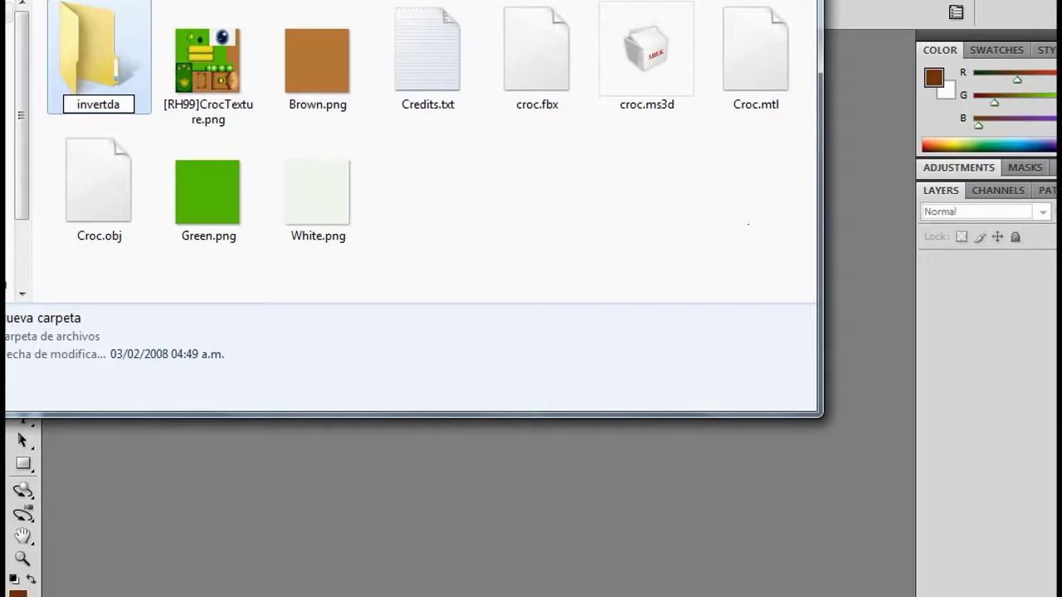
click(111, 53)
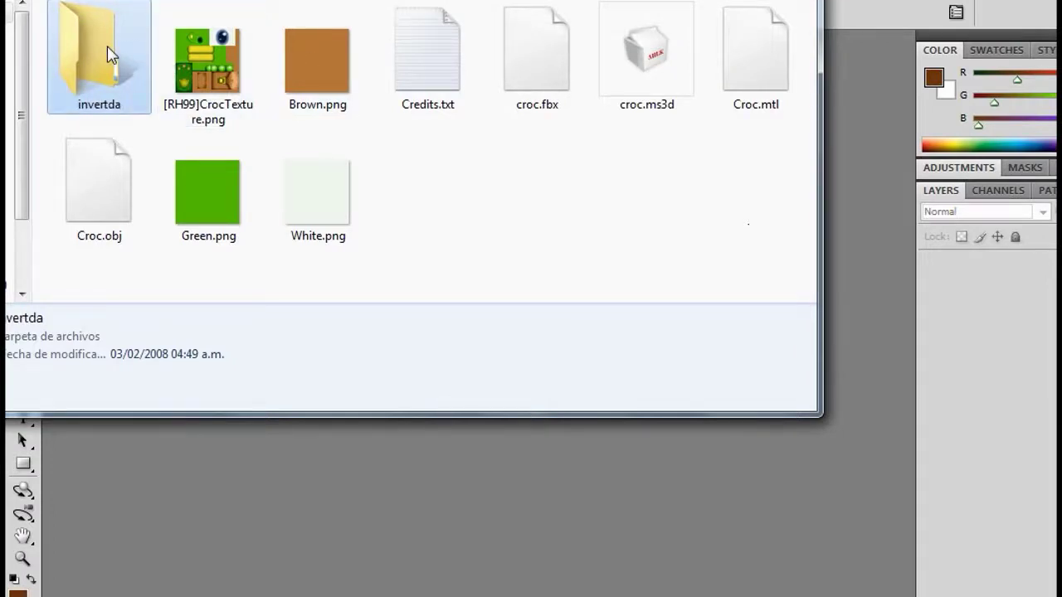
Open the invertda folder and paste the copied texture file into it
double_click(110, 53)
right_click(138, 79)
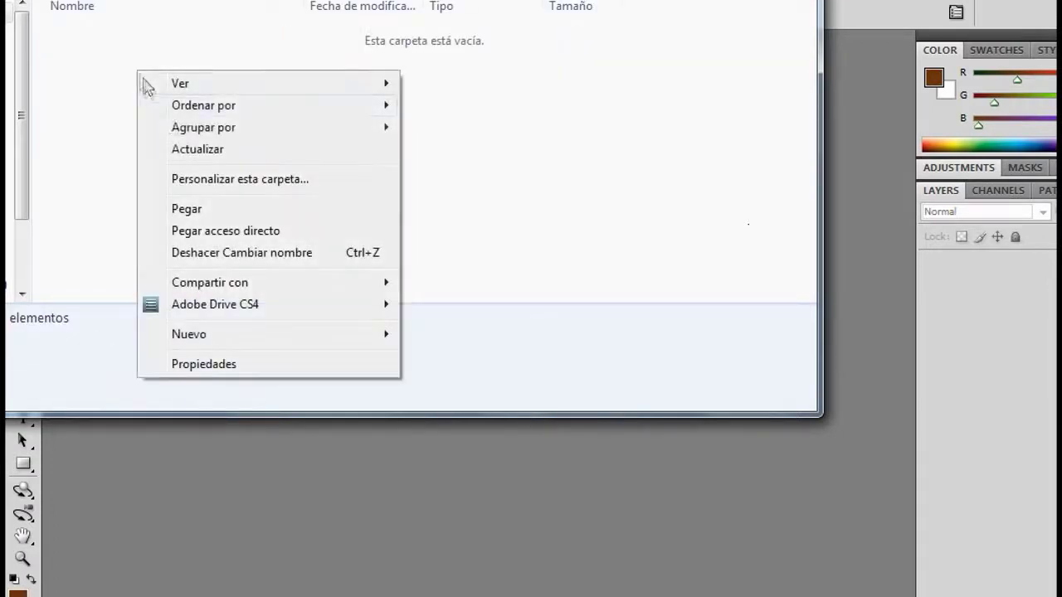
click(199, 212)
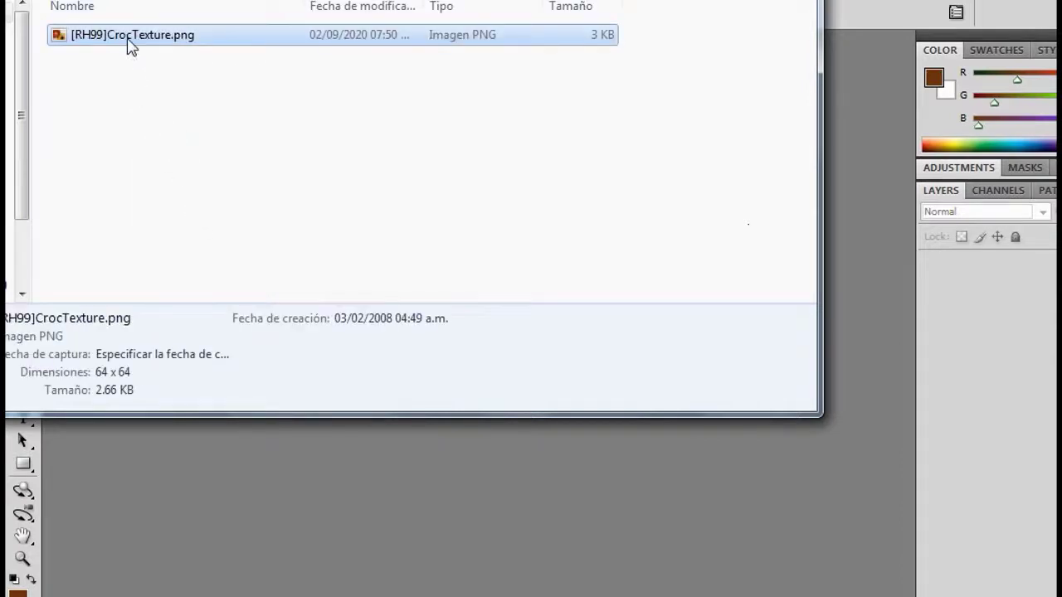
Rotate the copied texture 180 degrees counterclockwise in the image viewer and close the viewer
double_click(128, 37)
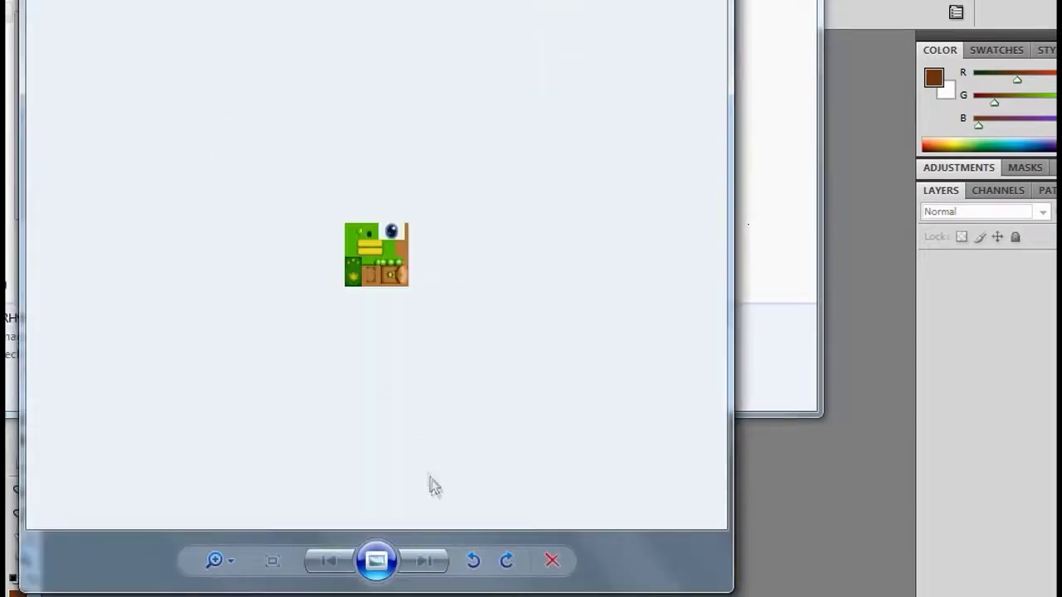
click(471, 560)
click(472, 560)
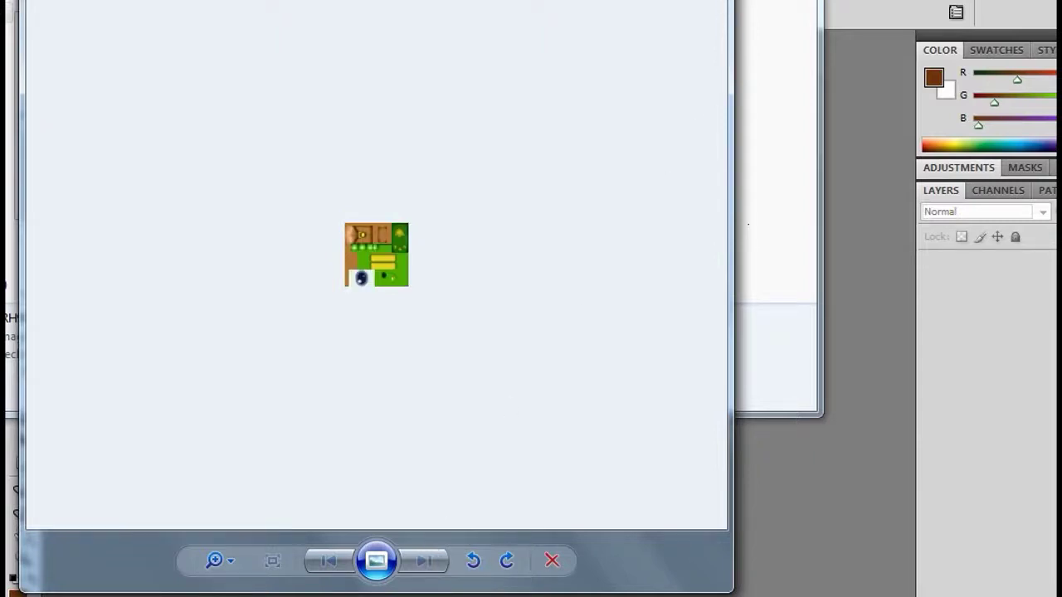
key(alt+F4)
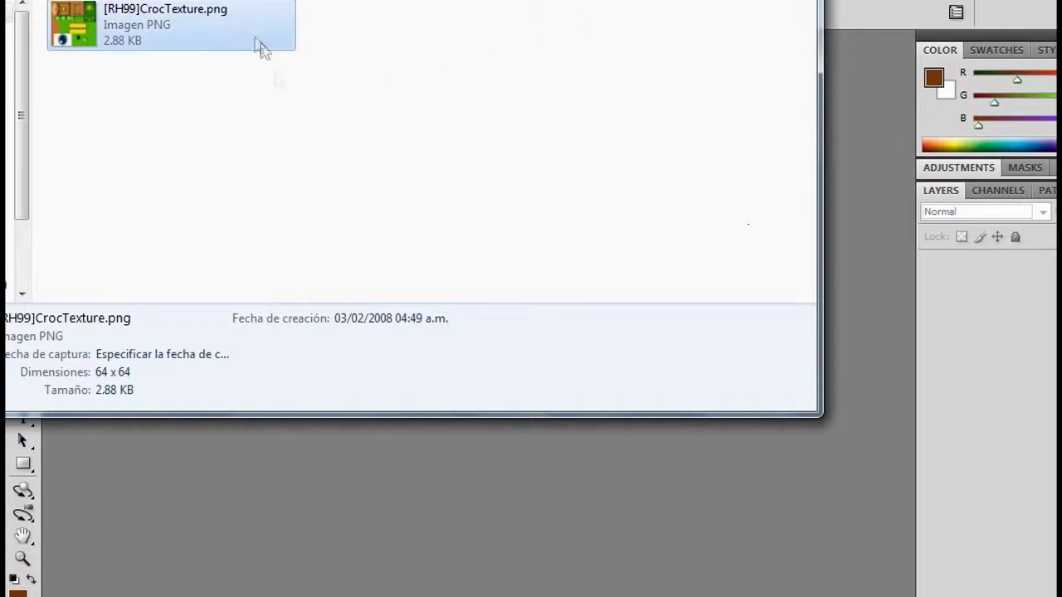
Load the rotated [RH99]CrocTexture.png from the invertda folder into GIMP and flip it horizontally
mouse_move(760, 590)
click(760, 556)
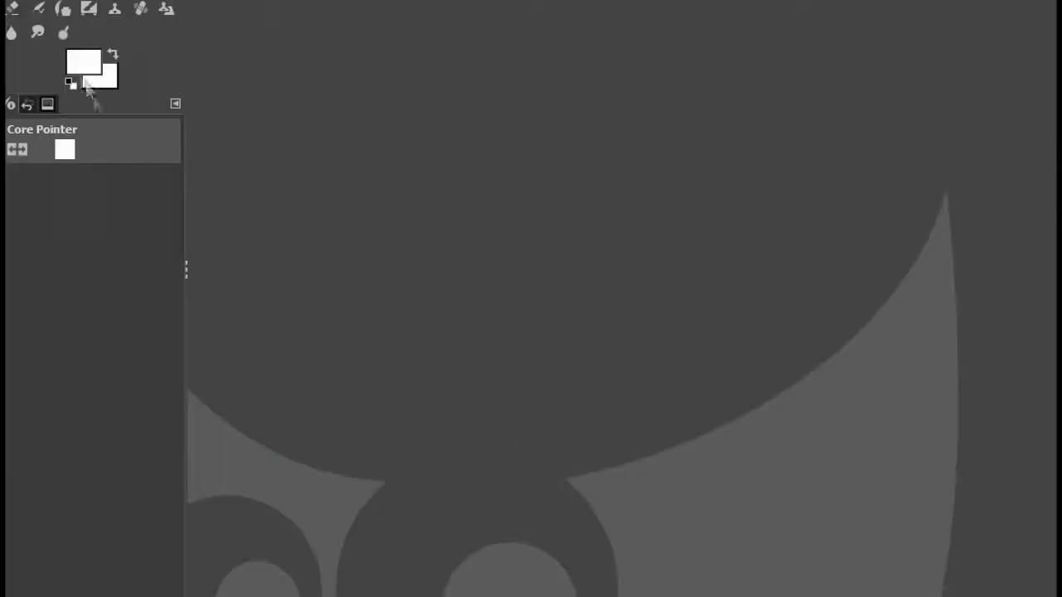
key(alt+Tab)
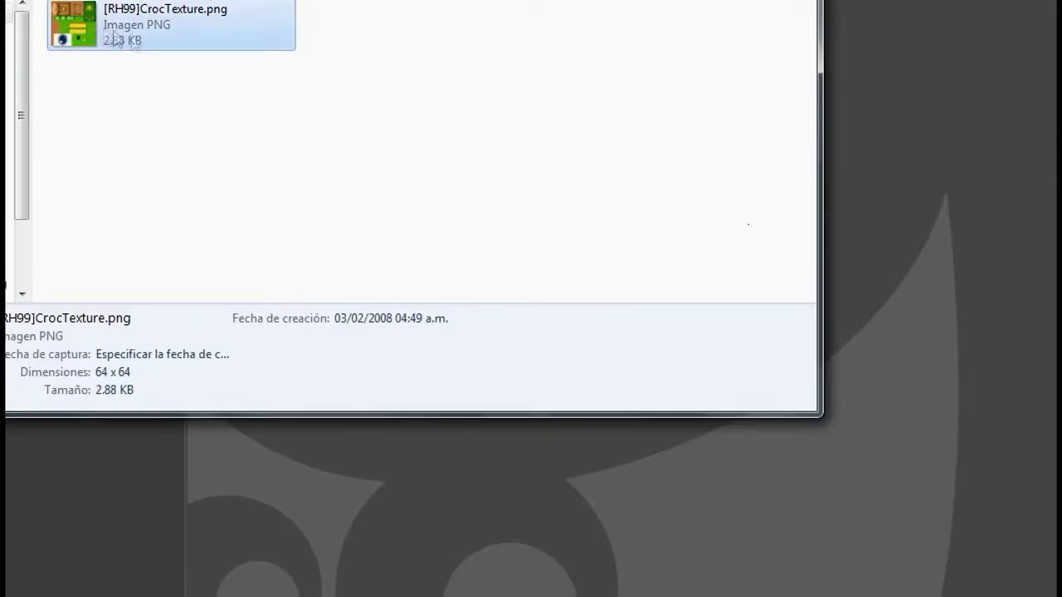
drag(99, 35, 896, 314)
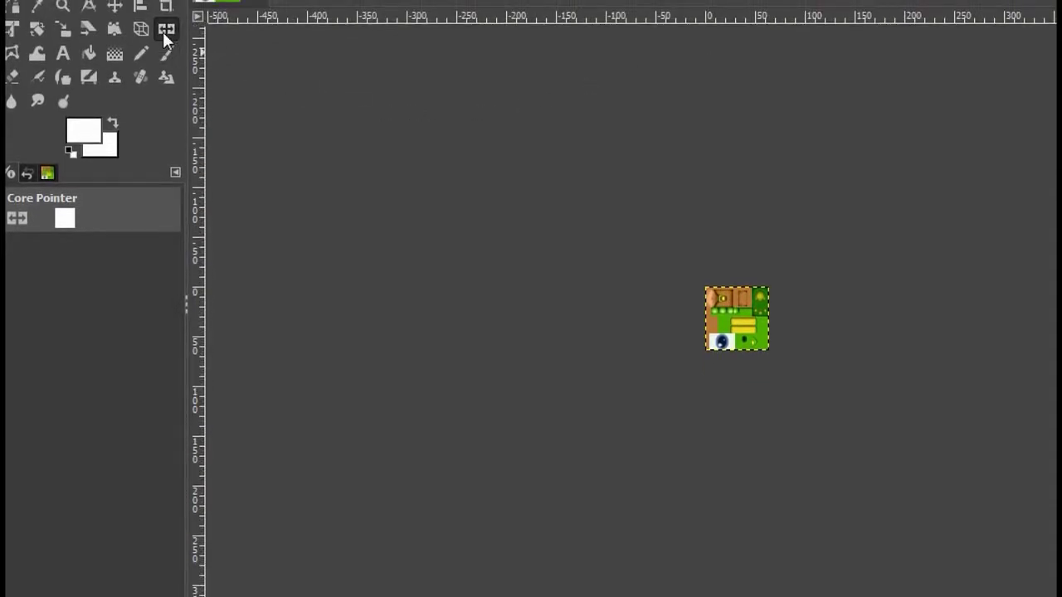
click(734, 321)
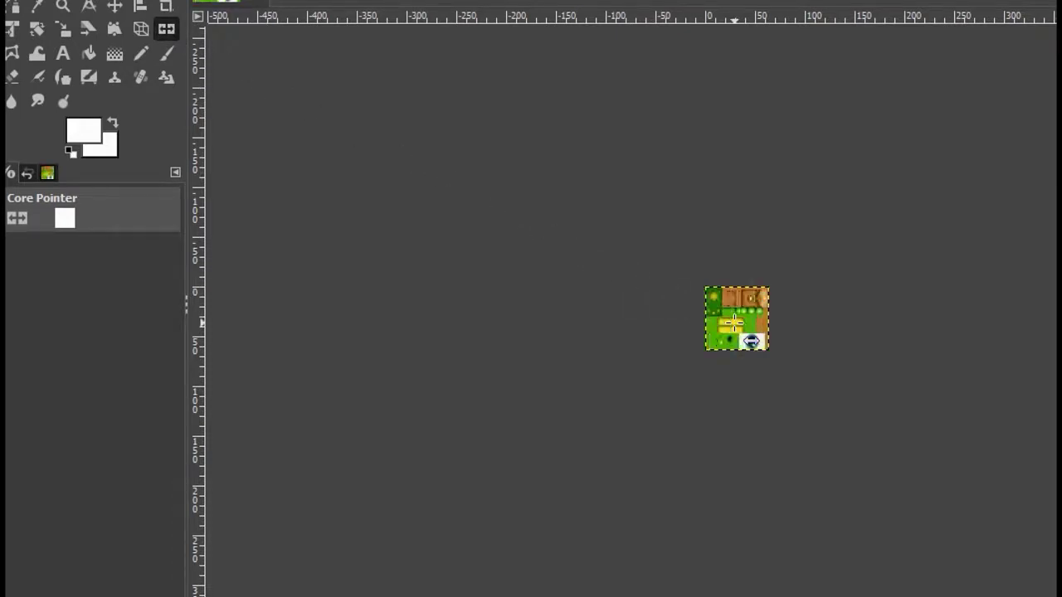
Overwrite [RH99]CrocTexture.png with the flipped image, and close the image without saving a GIMP project
key(alt+a)
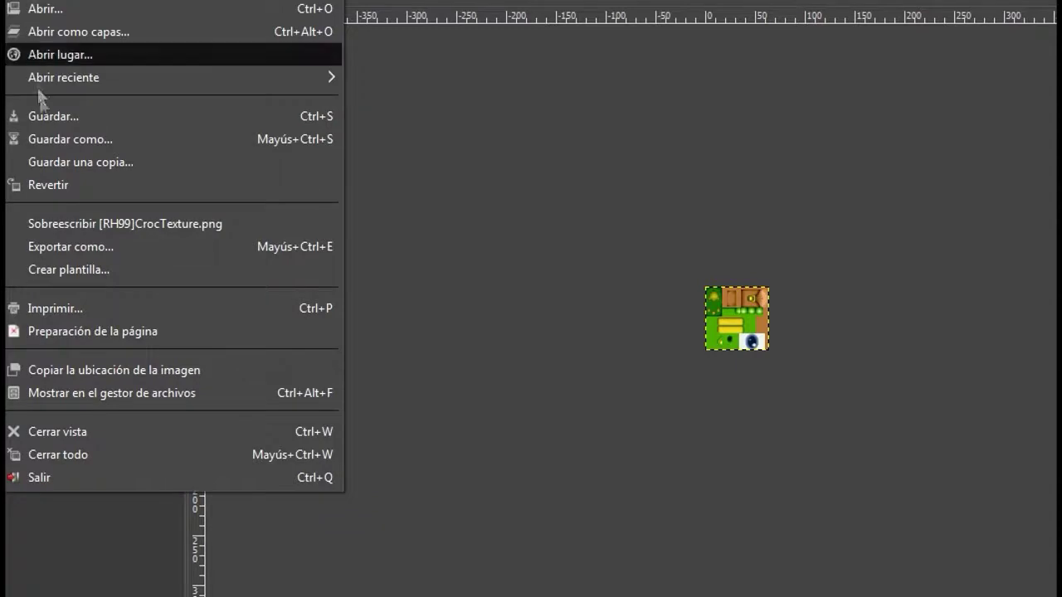
click(82, 223)
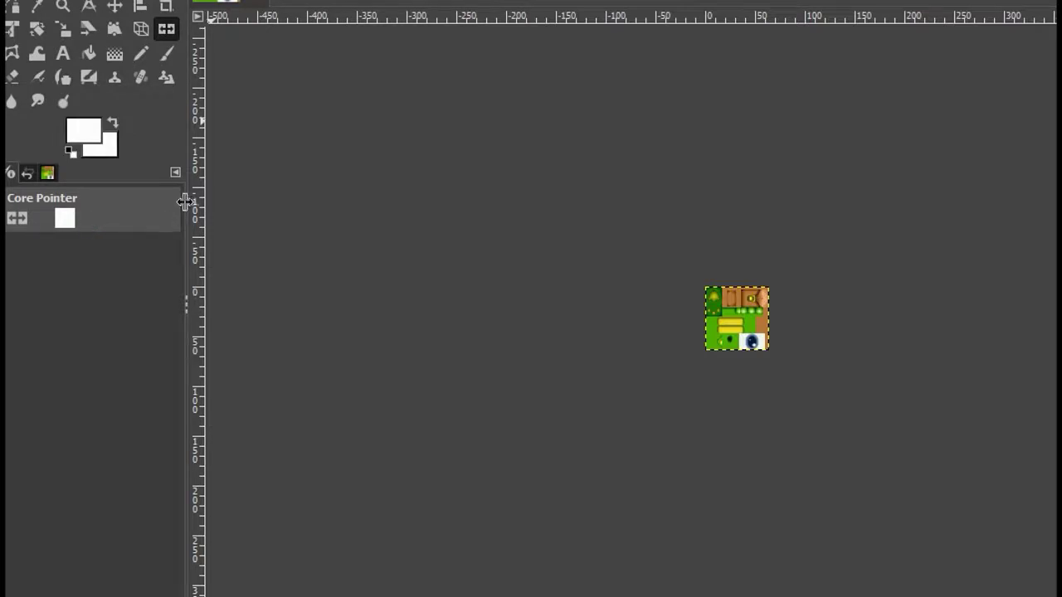
key(ctrl+w)
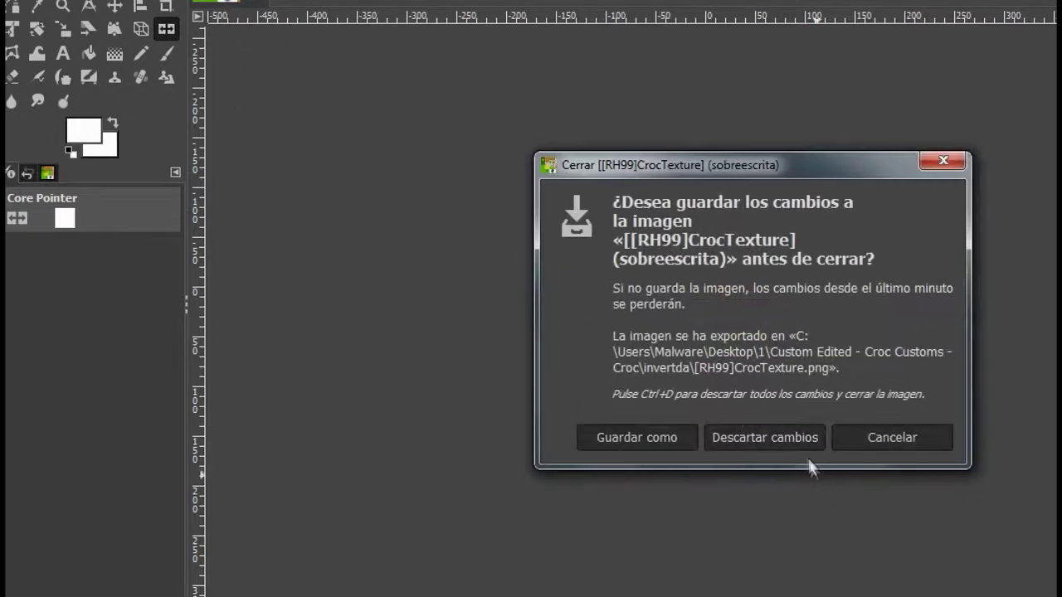
click(800, 437)
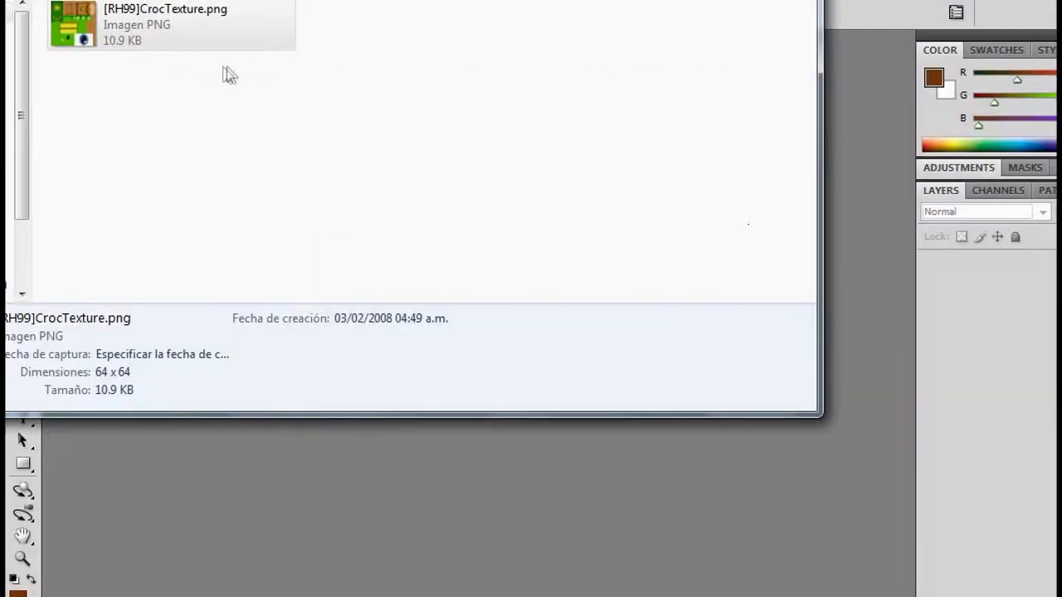
Open the flipped [RH99]CrocTexture.png from the invertda folder in Photoshop and activate the Magic Wand tool
click(152, 43)
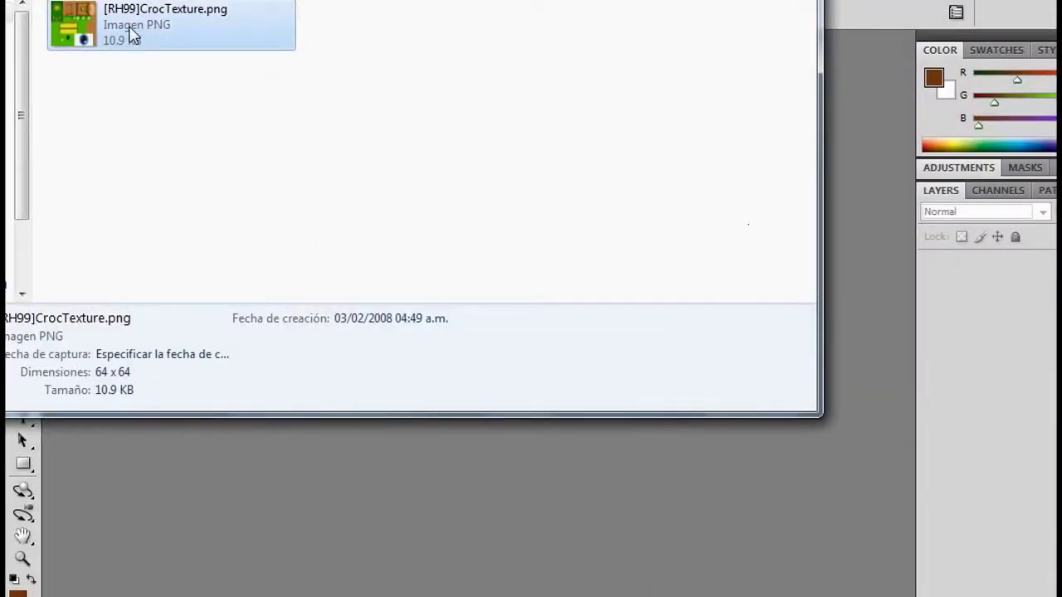
drag(129, 33, 365, 506)
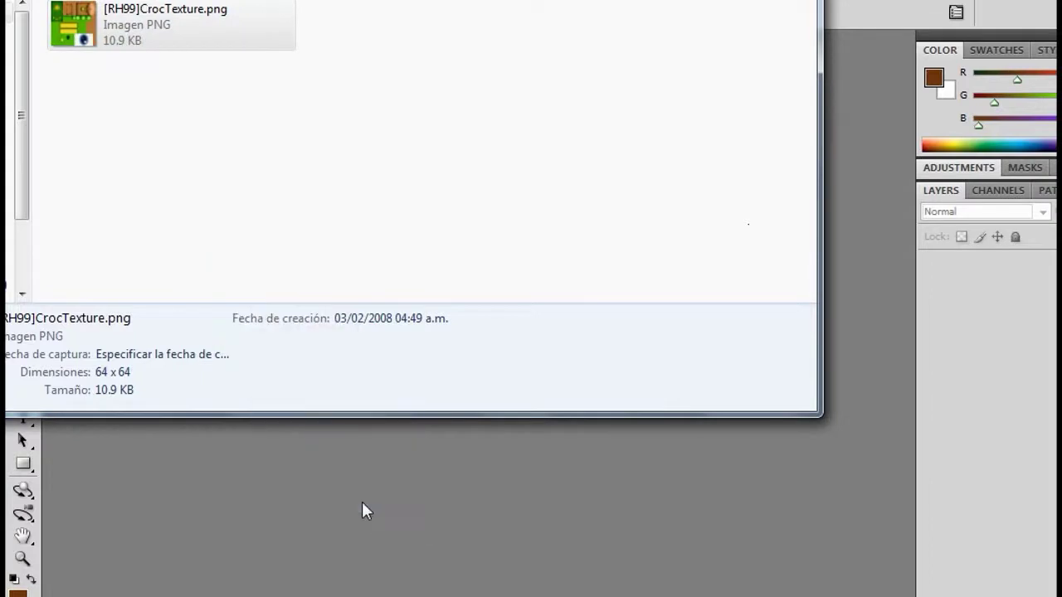
click(941, 6)
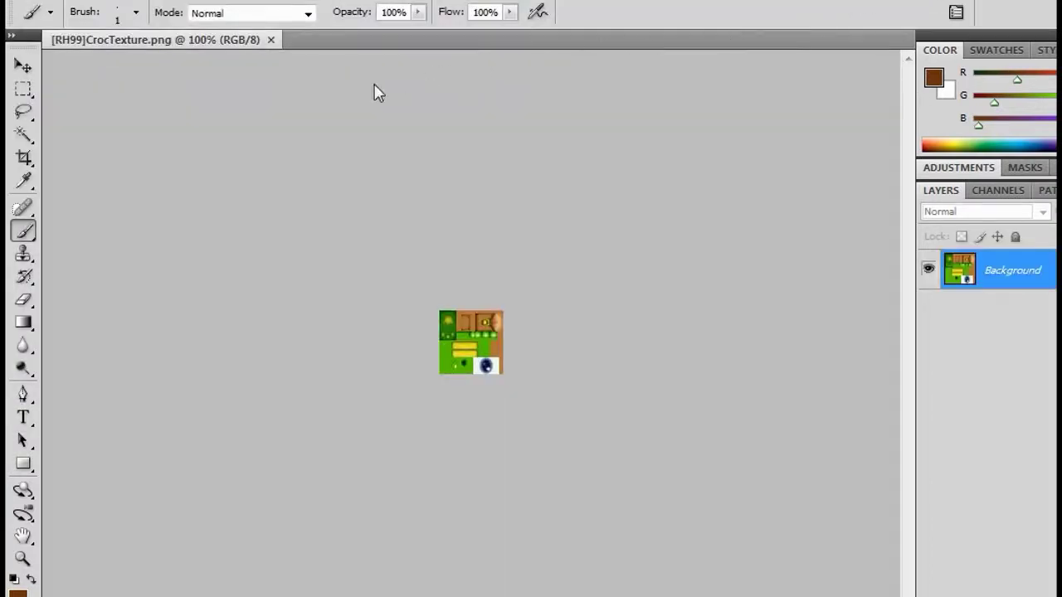
click(22, 135)
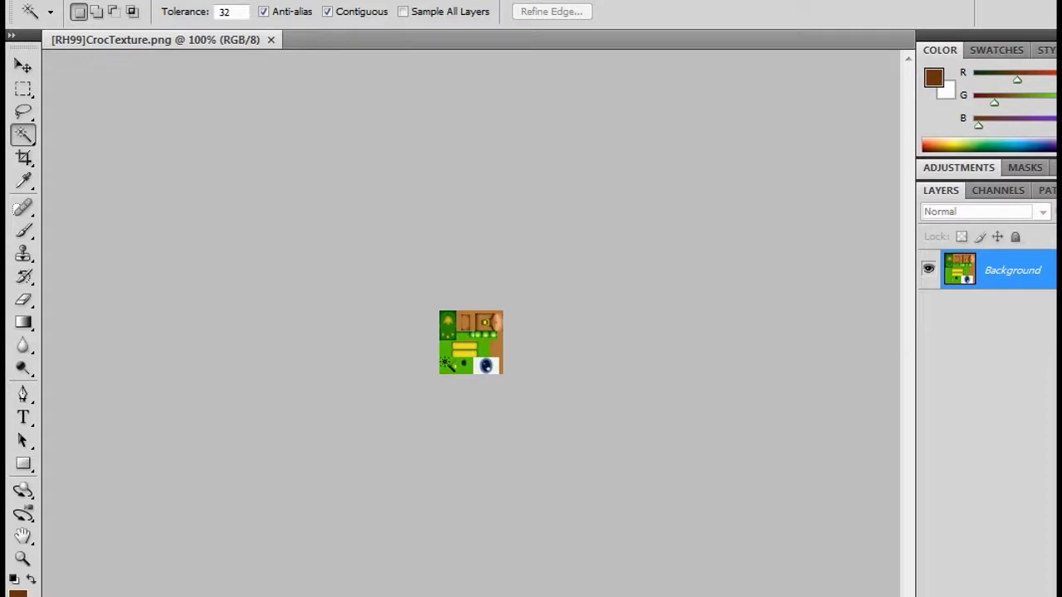
Sample the green background colour of the flipped texture and dab it onto the green area near its edge with the Brush tool
click(23, 181)
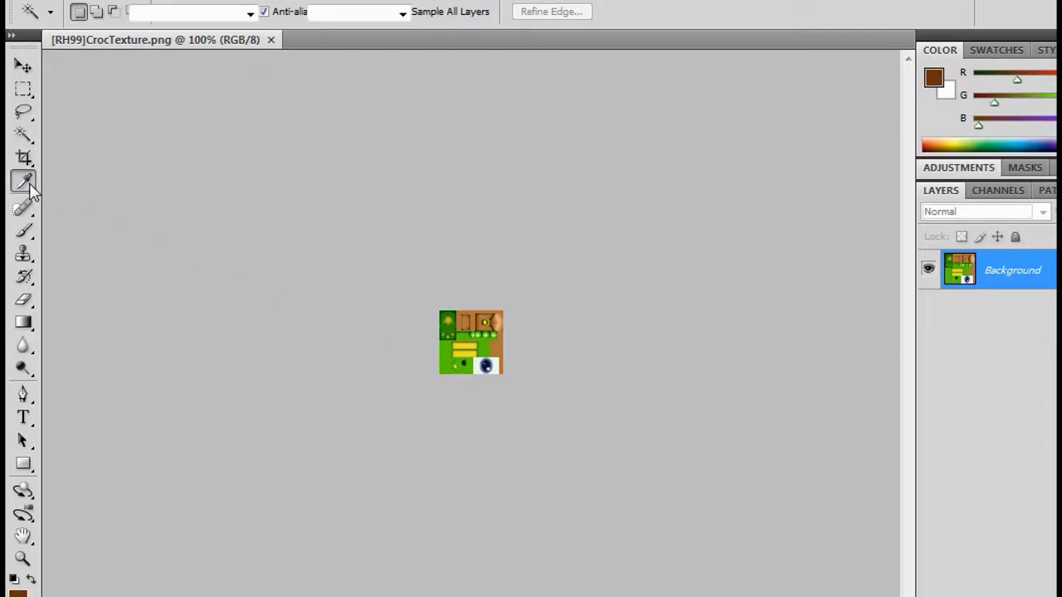
click(444, 358)
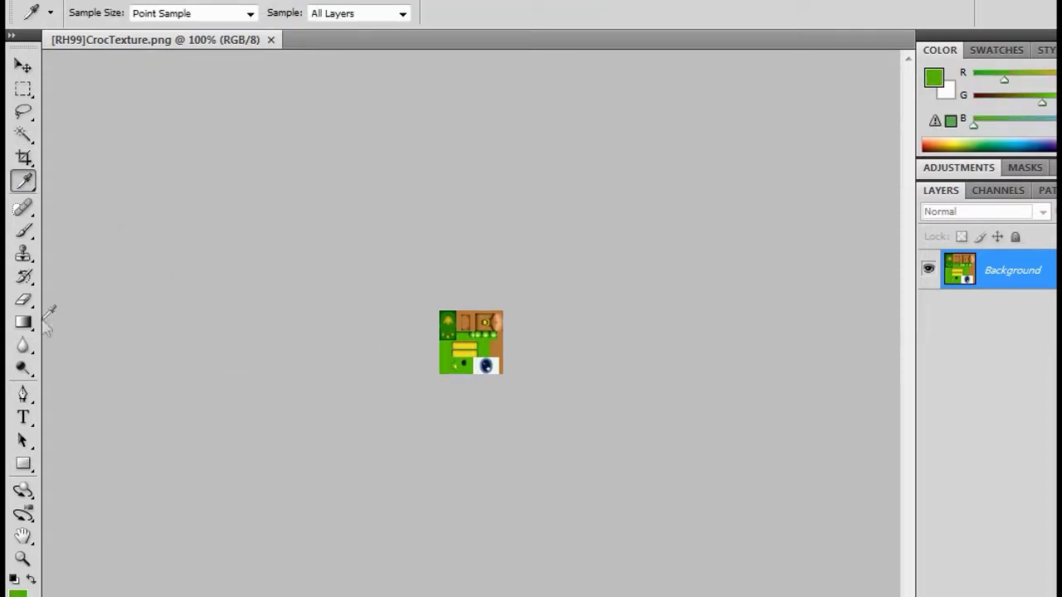
click(25, 232)
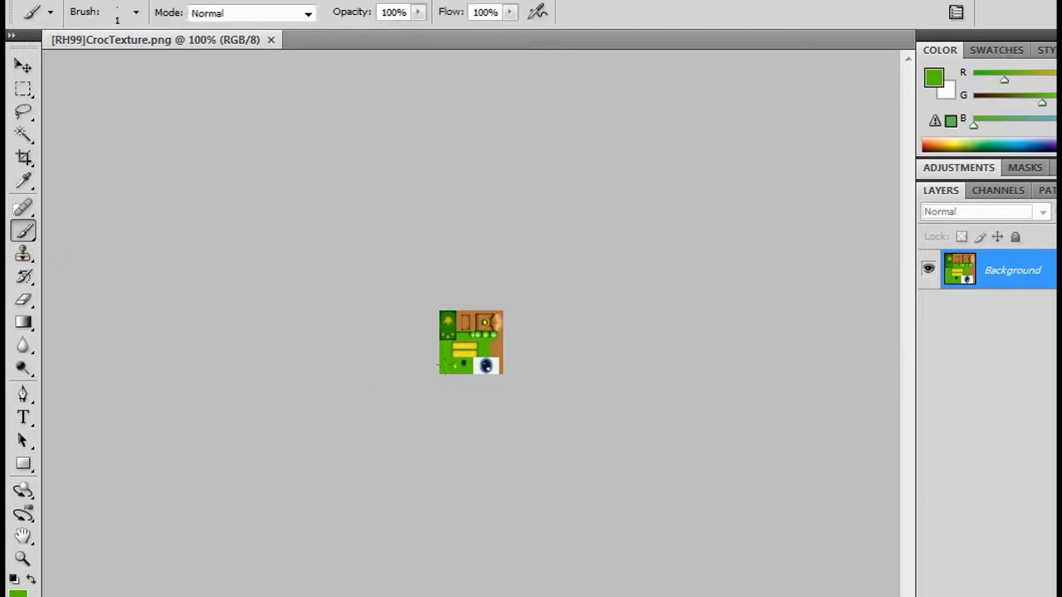
click(441, 358)
Save the retouched [RH99]CrocTexture.png under the same name and close the image
click(51, 0)
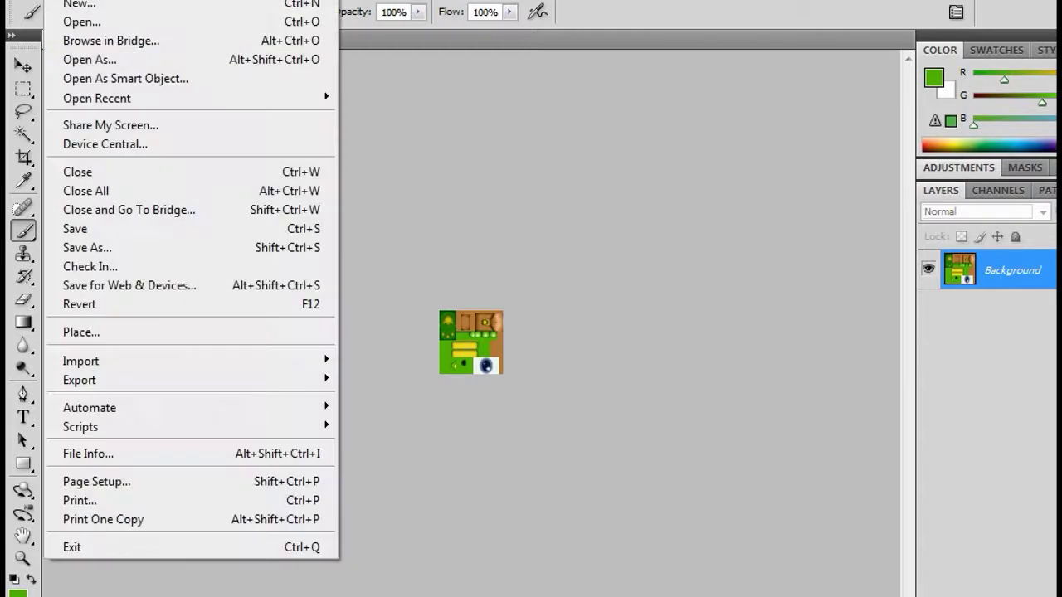
click(91, 230)
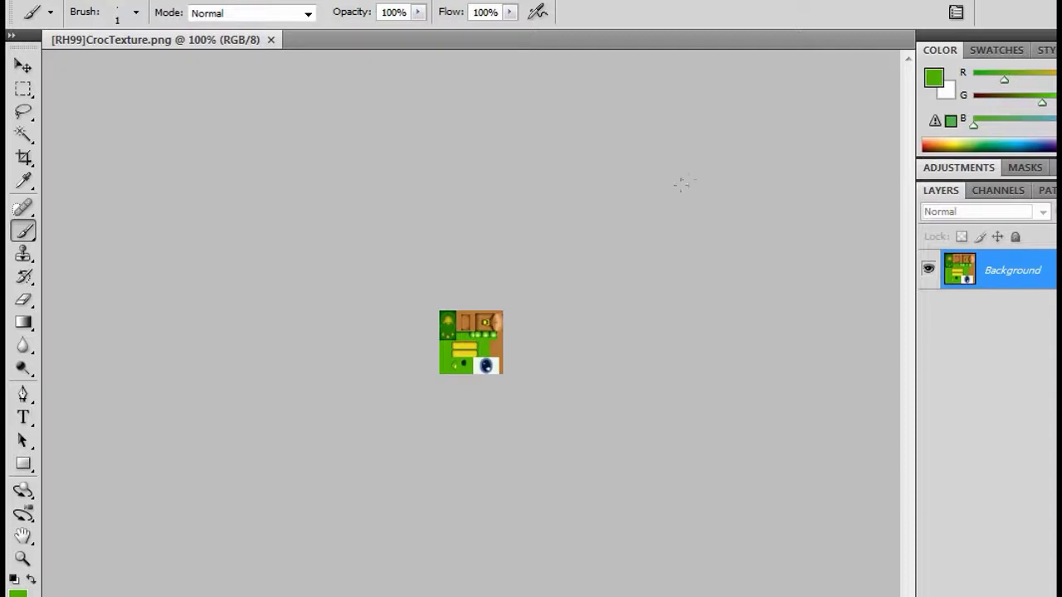
click(270, 39)
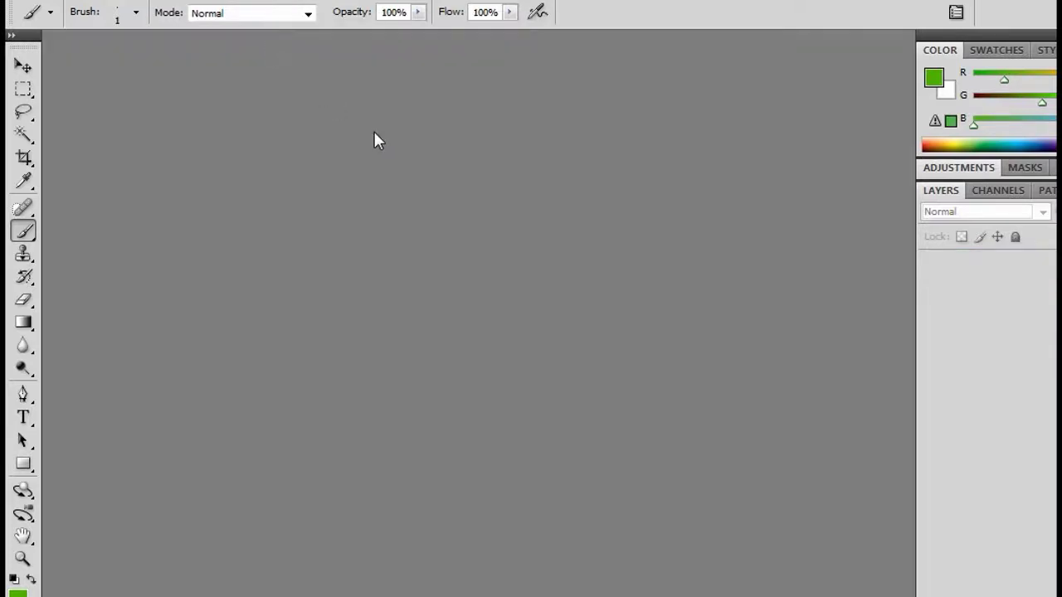
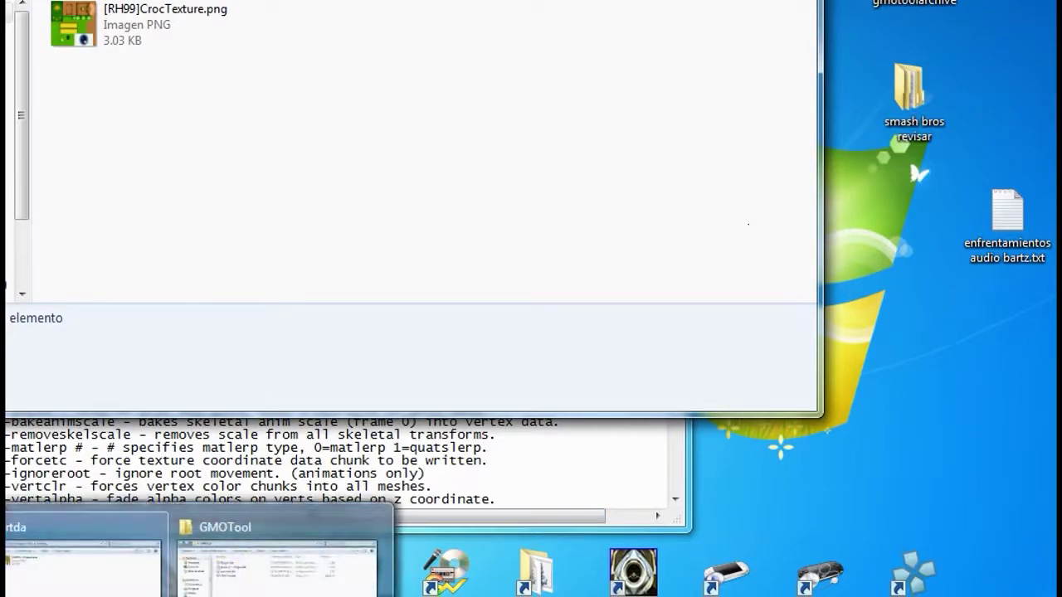
Move the inverted [RH99]CrocTexture.png from the invertda folder to the PNG2GIMv3 folder and convert it with Click me! 16BIT.bat
double_click(535, 578)
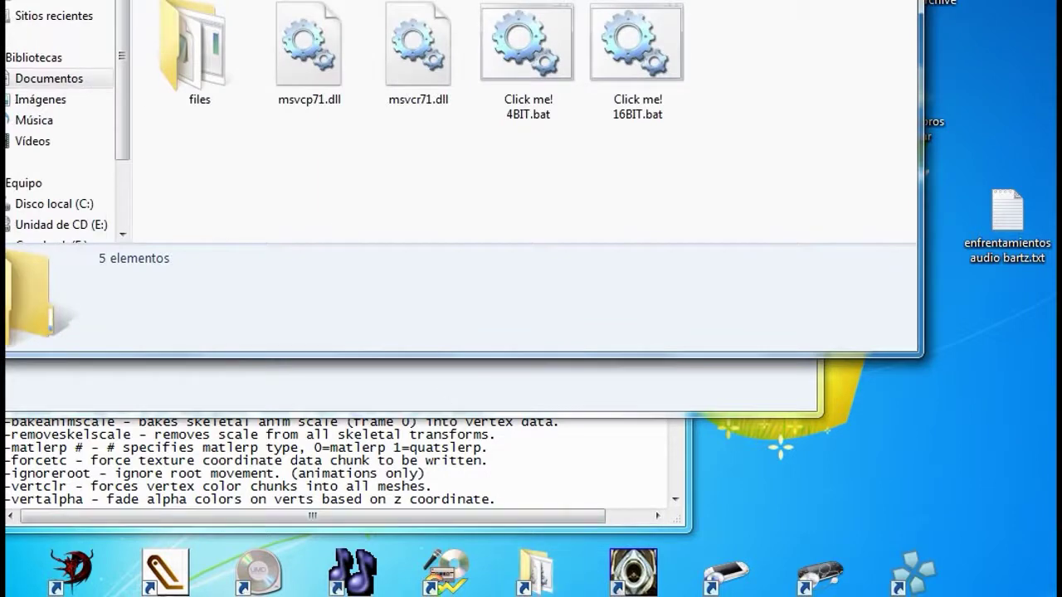
key(alt+Tab)
drag(166, 25, 835, 174)
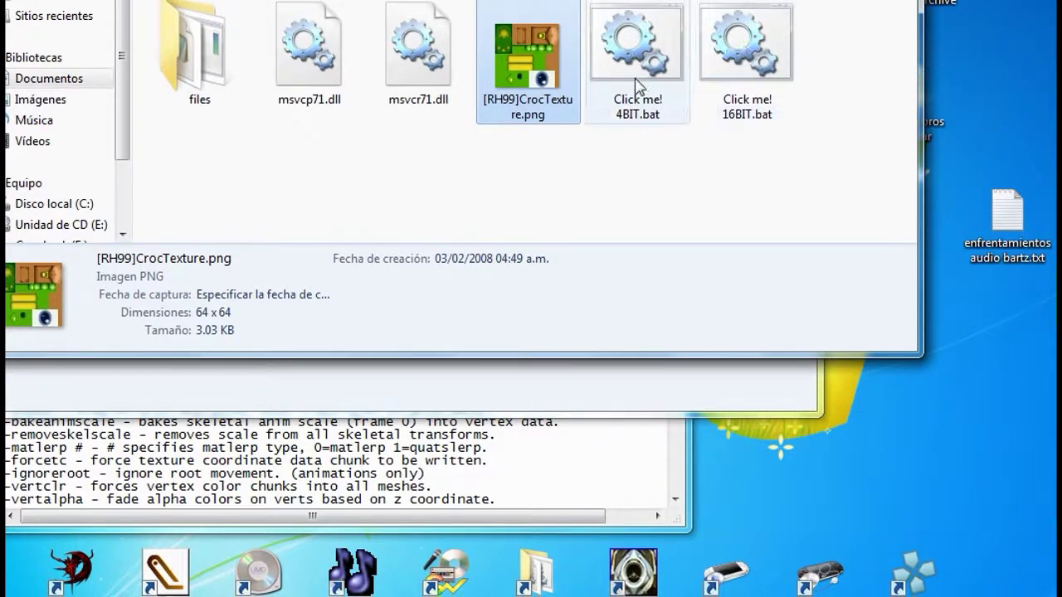
double_click(733, 60)
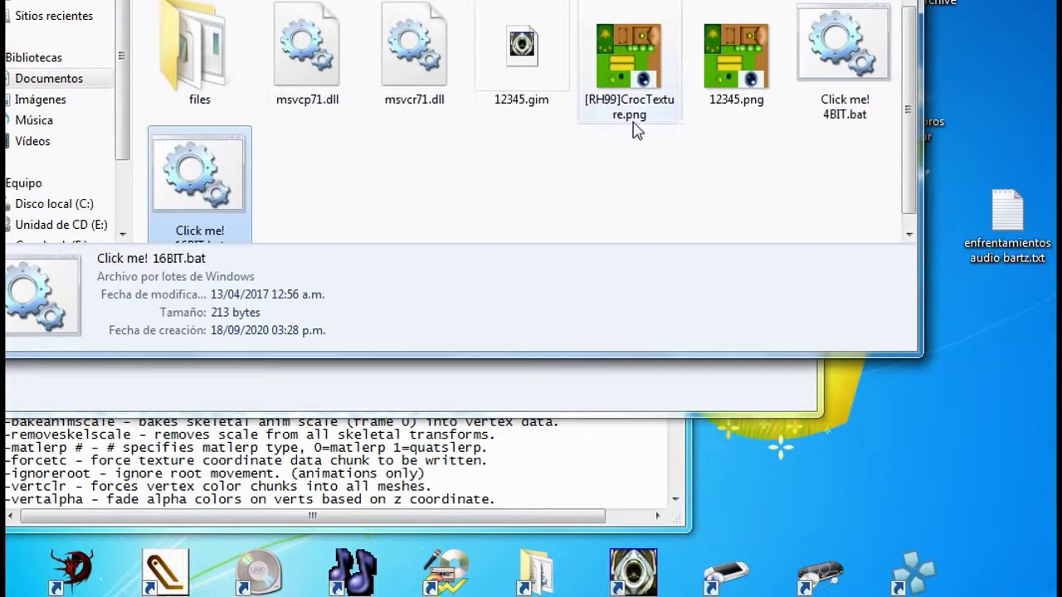
Rename 12345.gim to [RH99]CrocTexture.gim by copying the base name of the source PNG
click(627, 110)
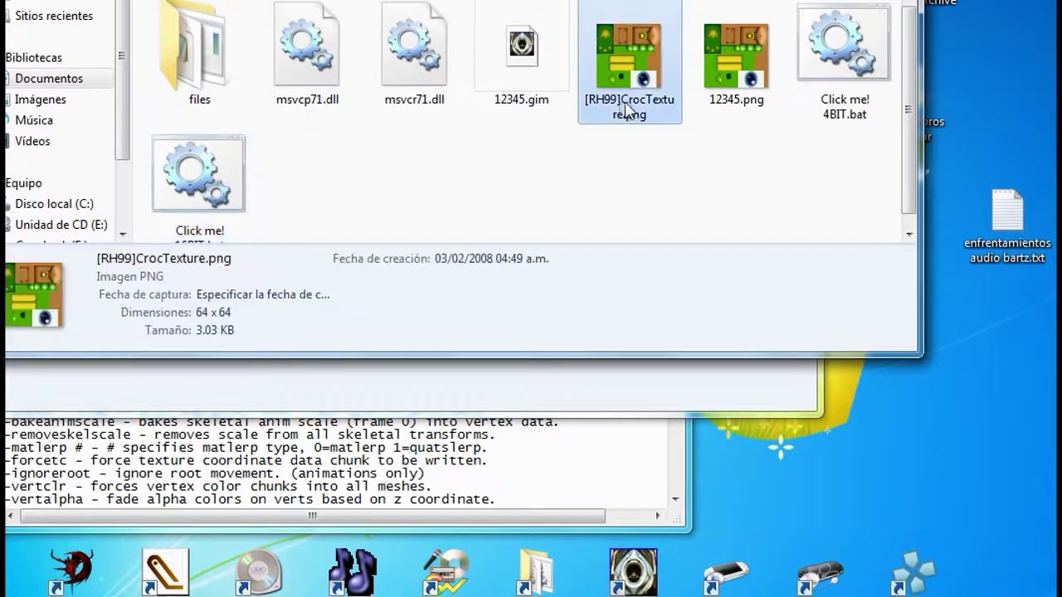
click(628, 101)
right_click(628, 104)
key(ctrl+c)
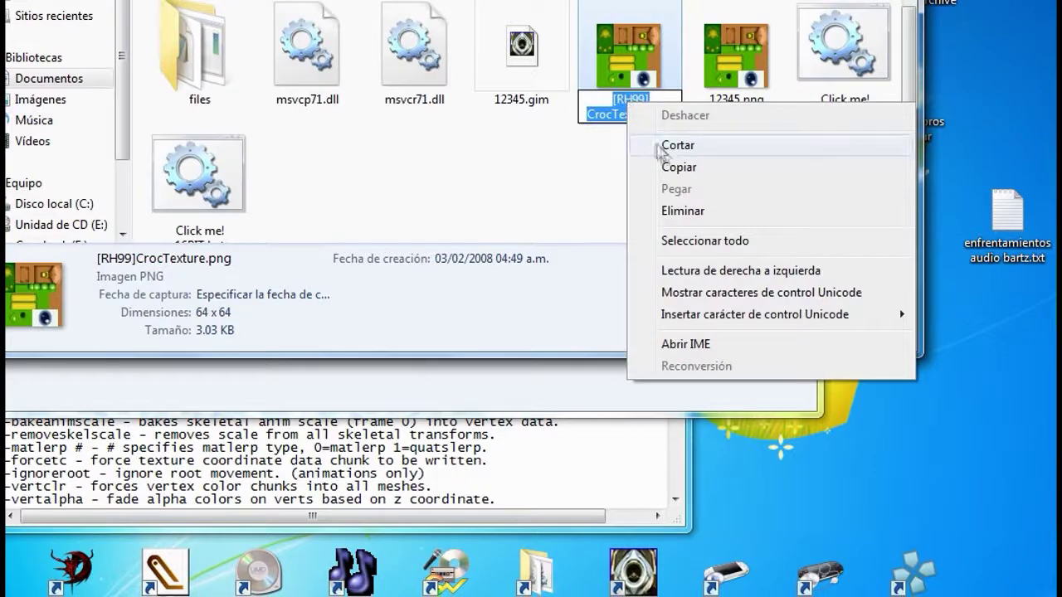
click(678, 168)
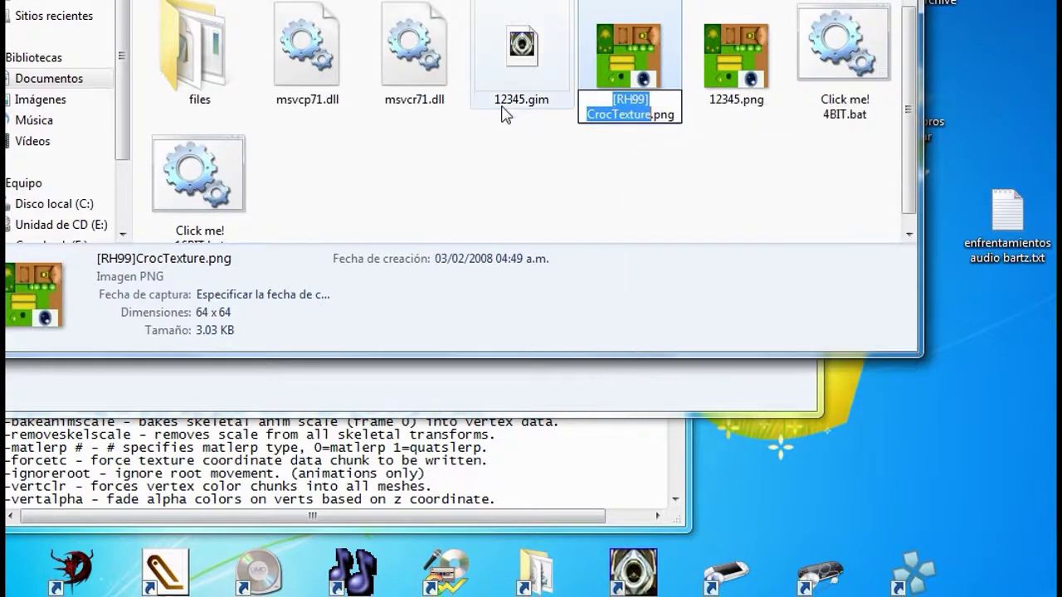
click(515, 106)
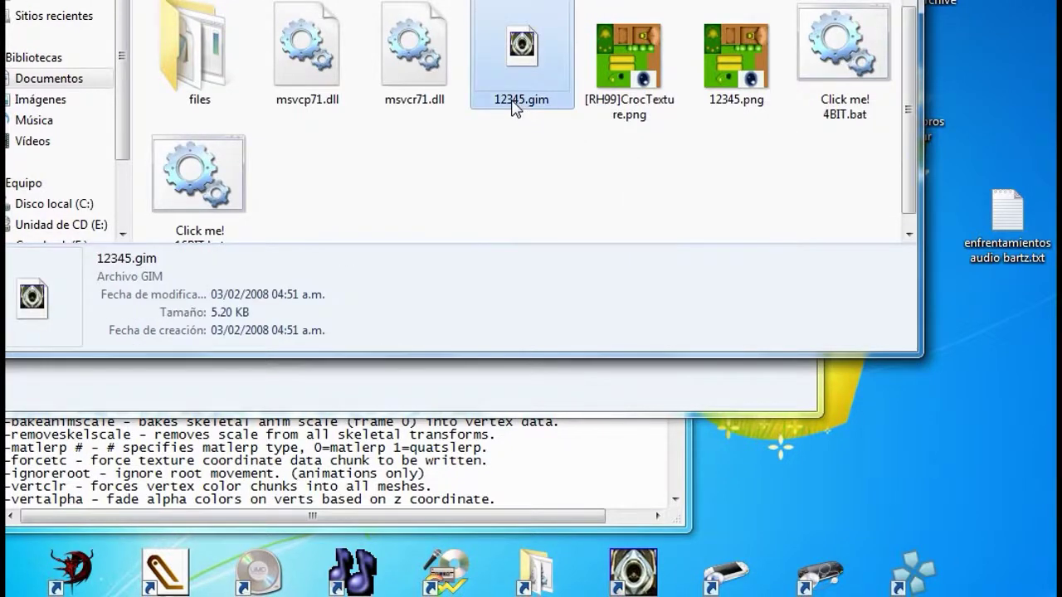
click(513, 100)
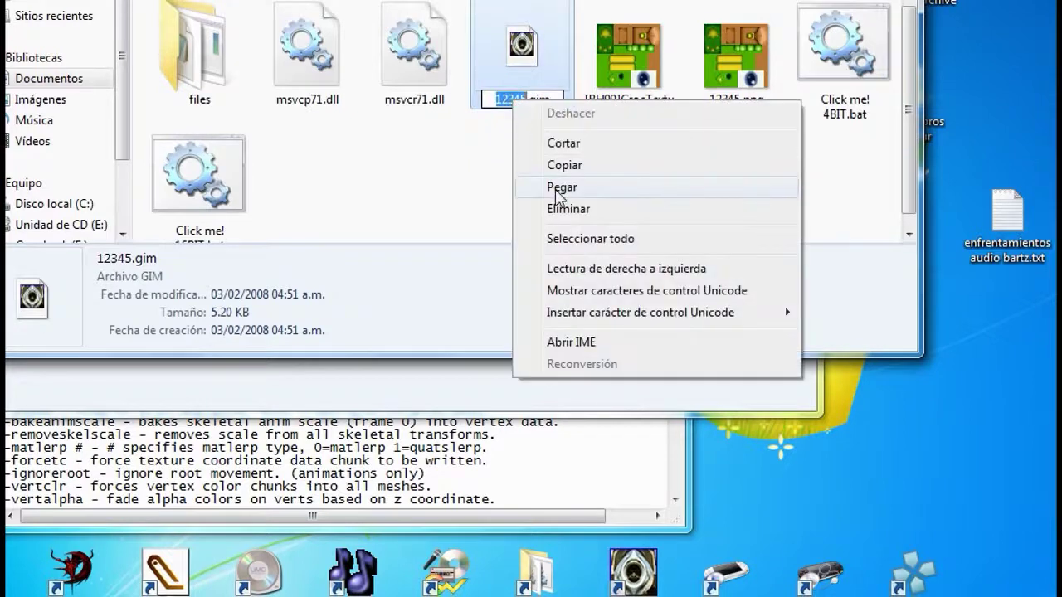
click(570, 195)
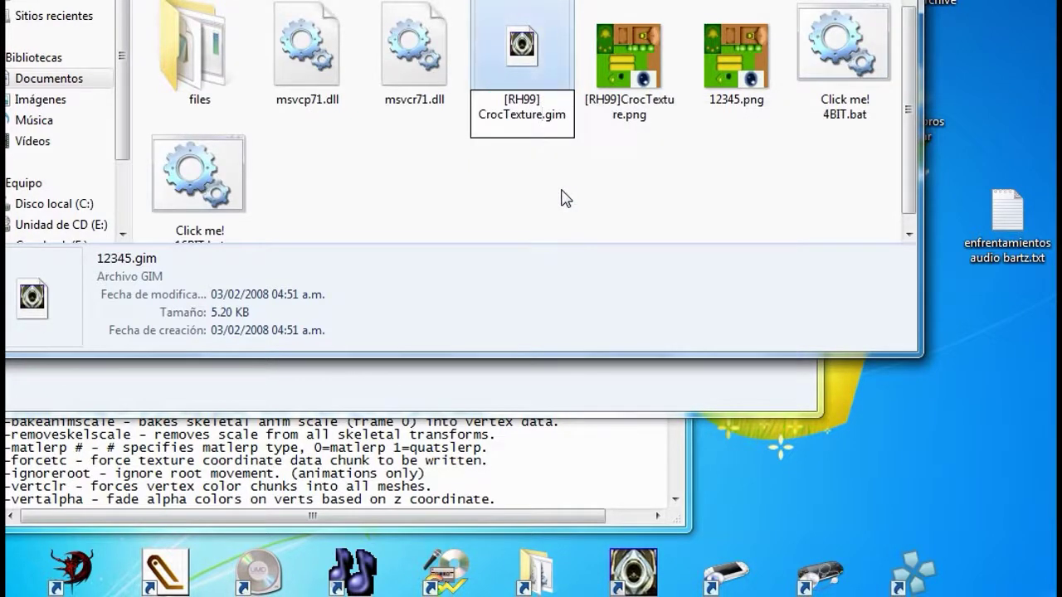
click(562, 198)
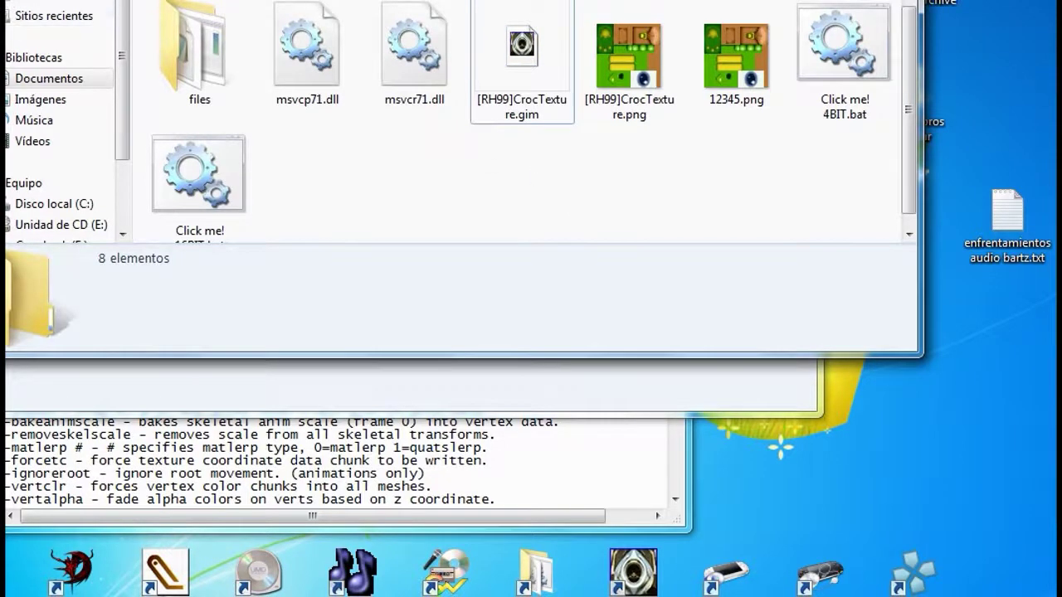
Move [RH99]CrocTexture.gim and [RH99]CrocTexture.png back to the invertda folder and clear 12345.png from the converter folder
key(alt+Tab)
click(884, 185)
click(331, 391)
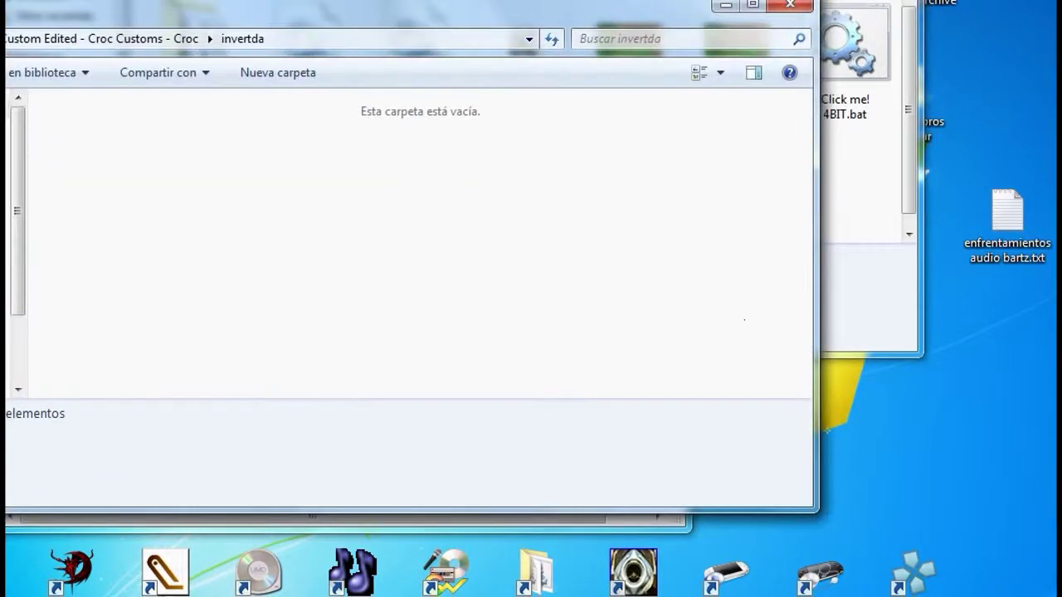
click(870, 166)
drag(562, 127, 552, 377)
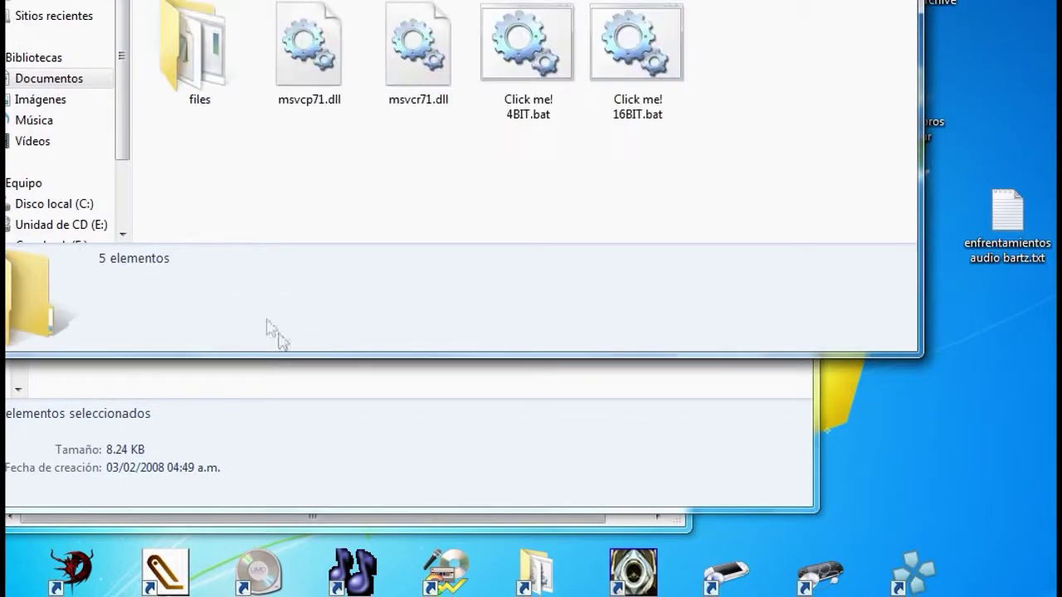
click(341, 450)
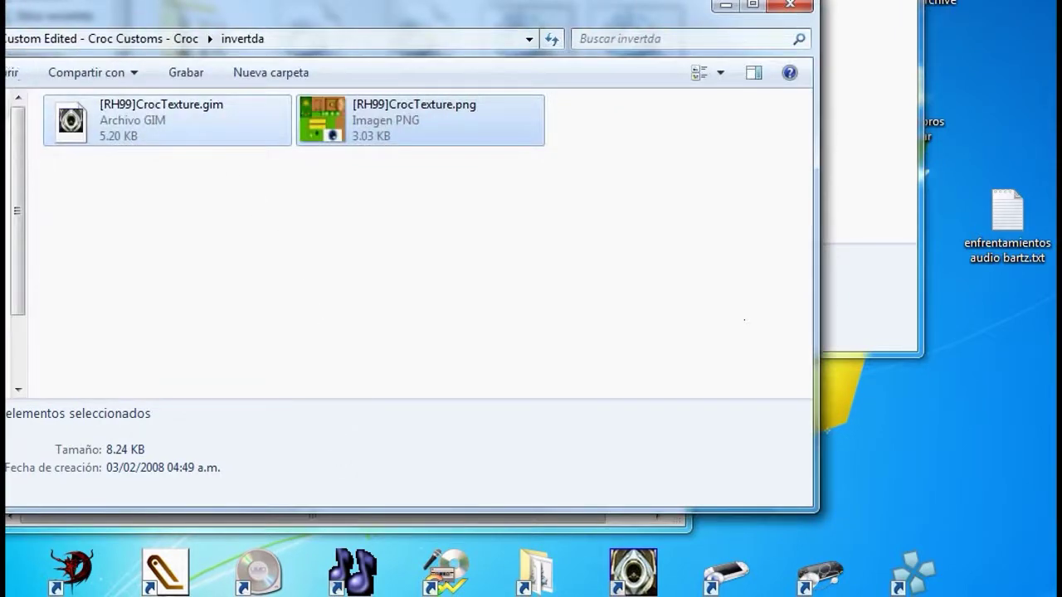
drag(415, 17, 466, 0)
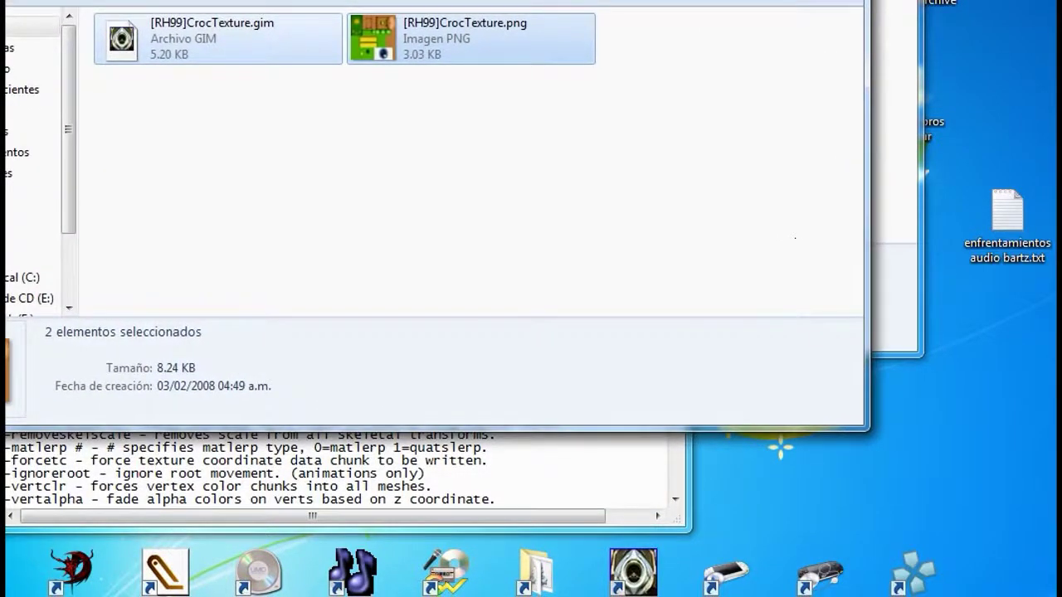
Open the non-inverted [RH99]CrocTexture.png from the parent Croc folder in Photoshop
key(BackSpace)
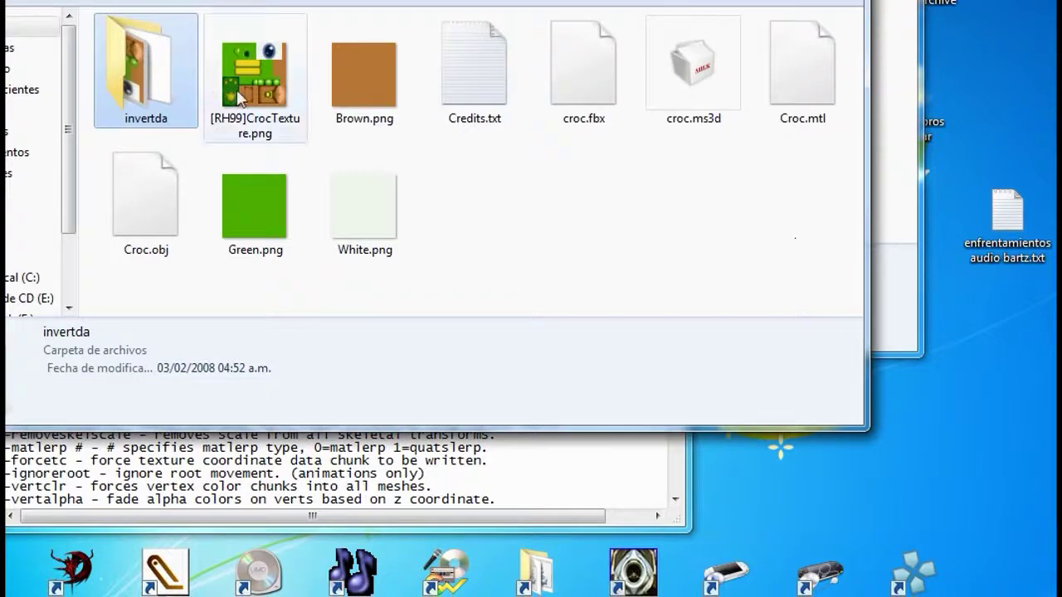
click(240, 98)
drag(464, 0, 393, 0)
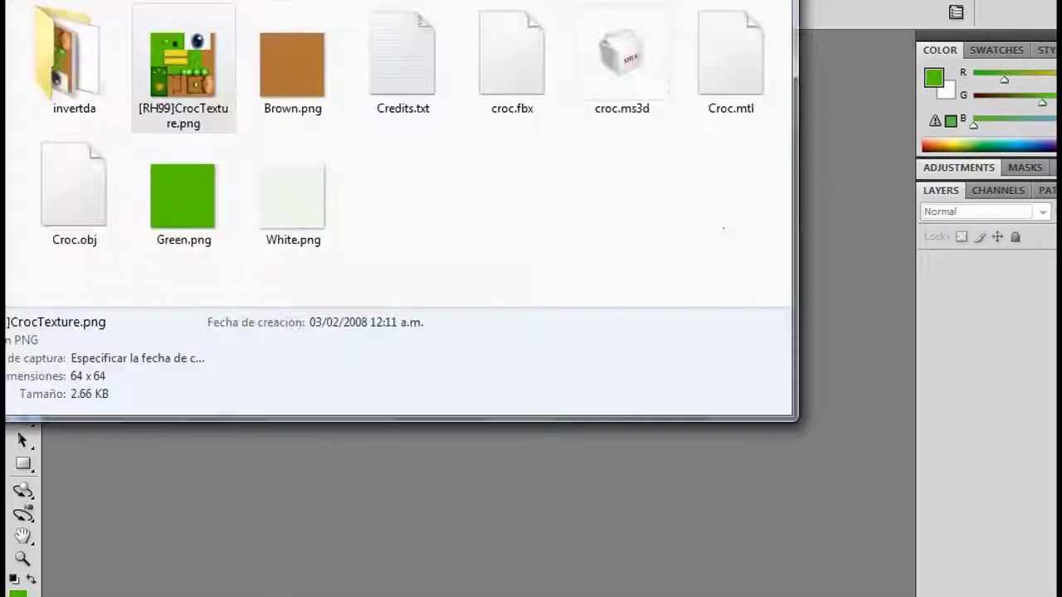
click(157, 83)
drag(174, 83, 298, 479)
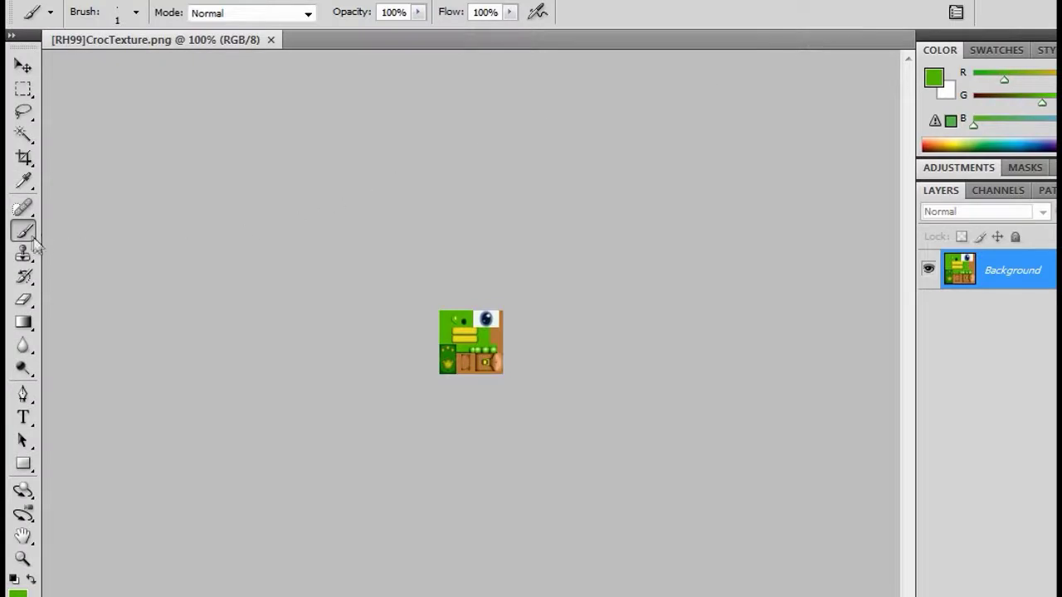
Dab the green background colour onto the green area at the edge of the non-inverted texture with the Brush tool
click(24, 181)
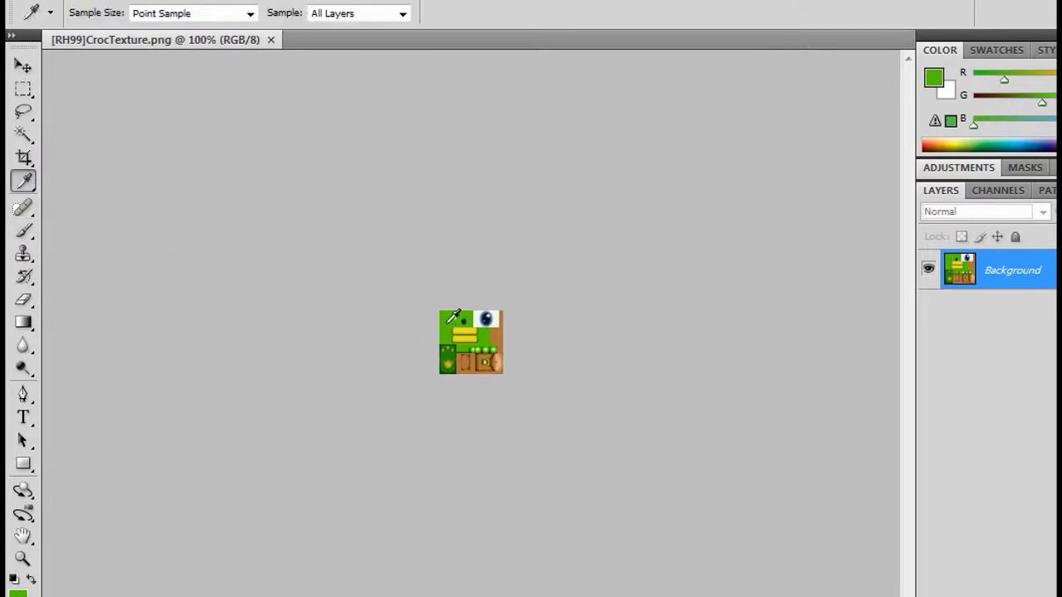
click(23, 231)
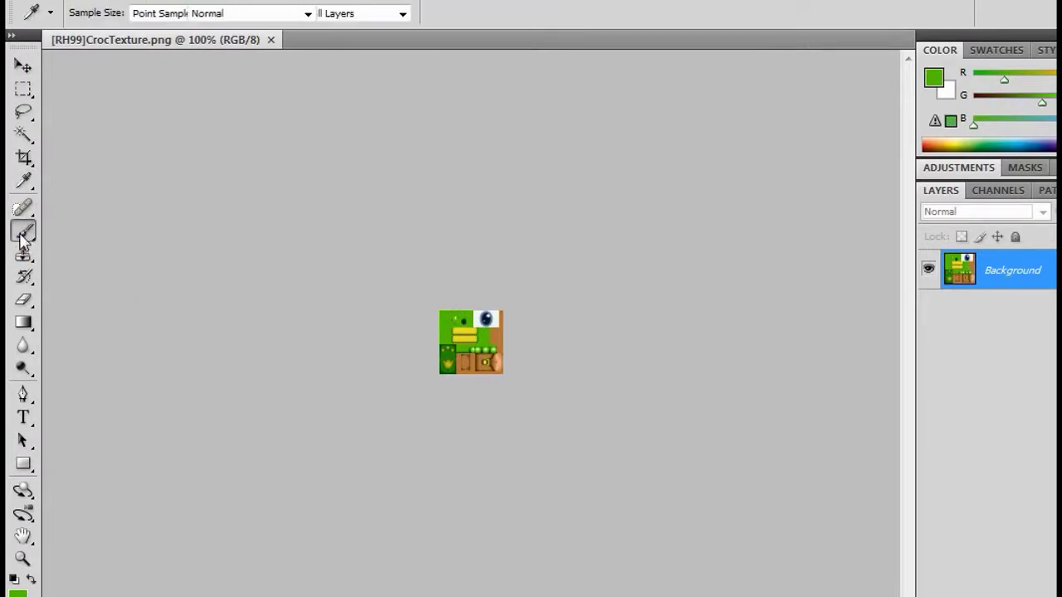
click(442, 319)
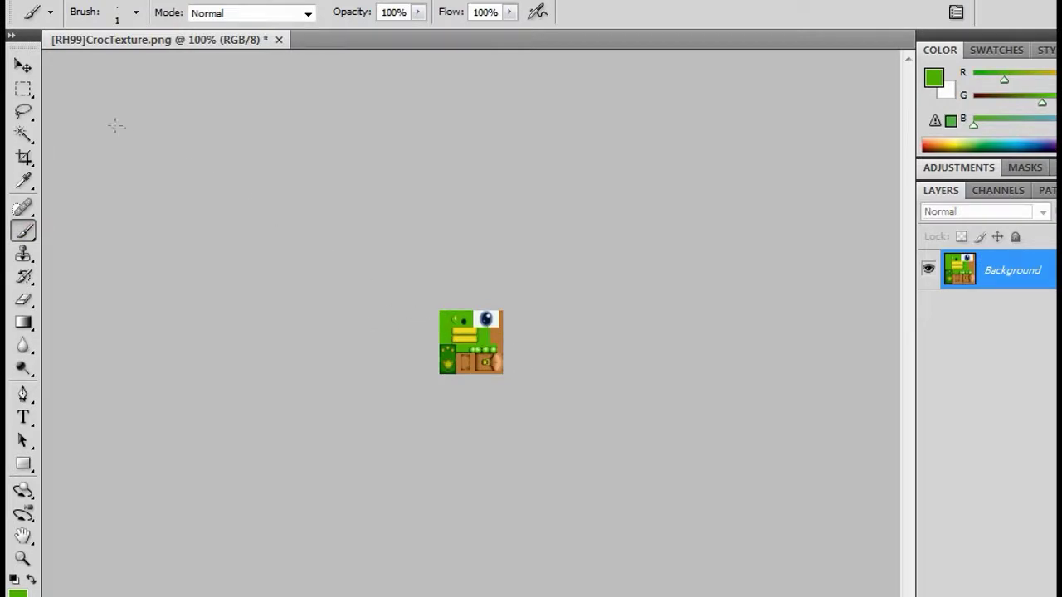
Save the non-inverted [RH99]CrocTexture.png in place and close it
click(53, 5)
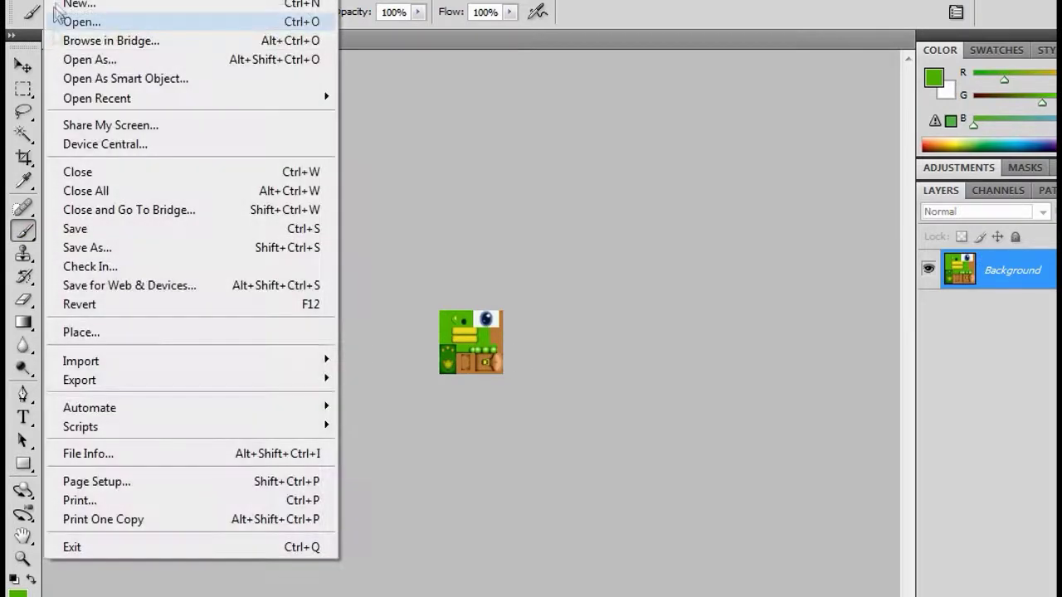
click(75, 228)
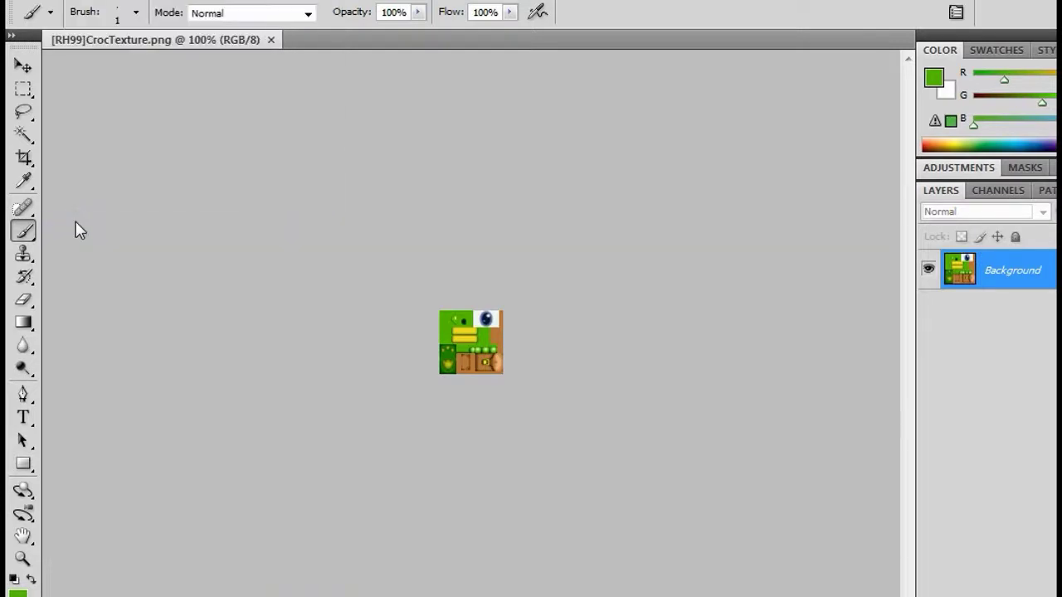
click(271, 40)
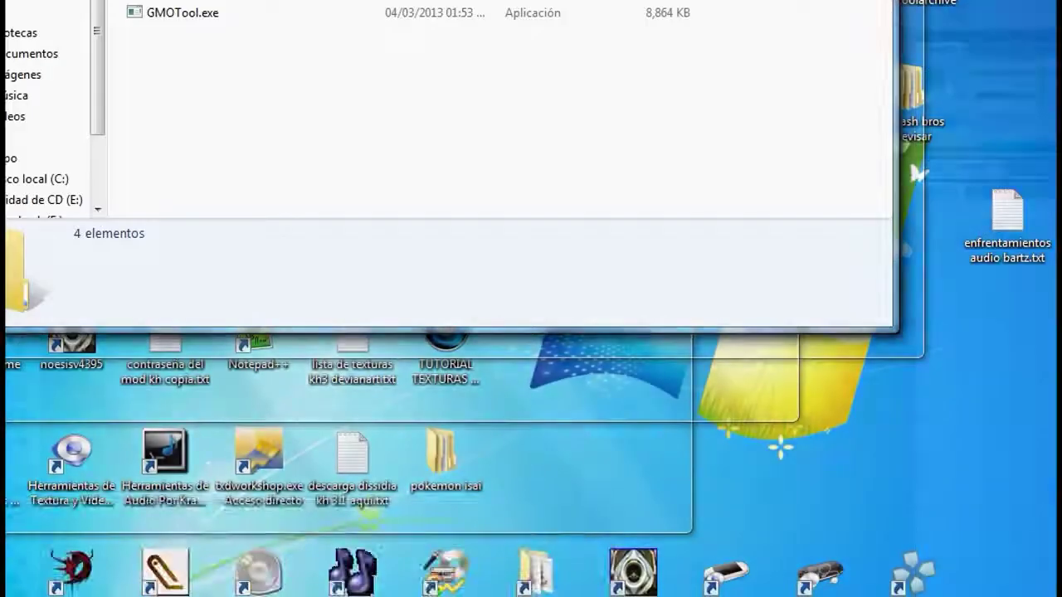
Move croc.fbx from the Croc model folder into the GMOTool folder
click(285, 564)
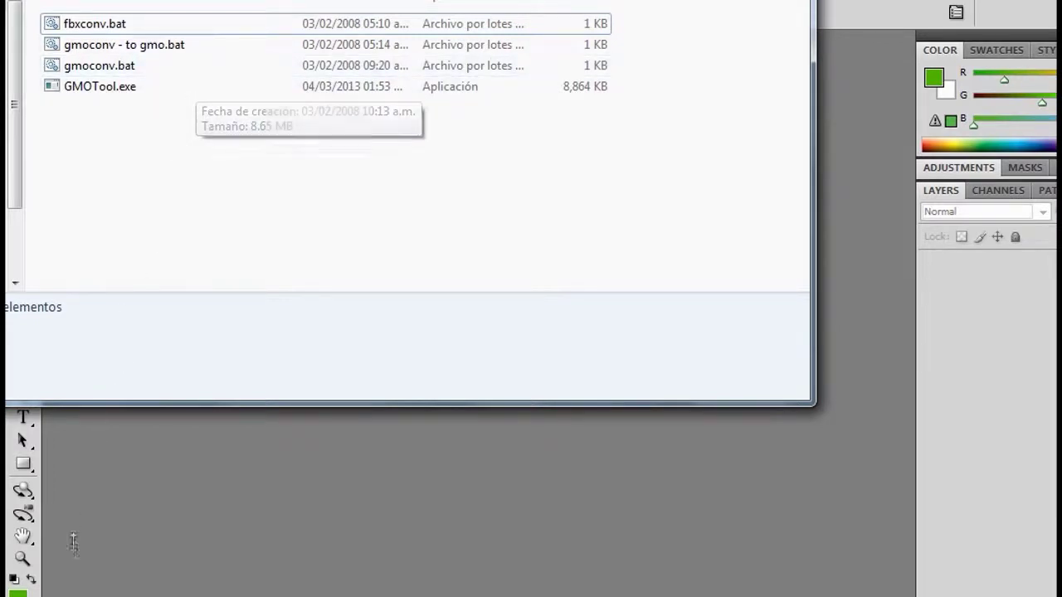
mouse_move(278, 581)
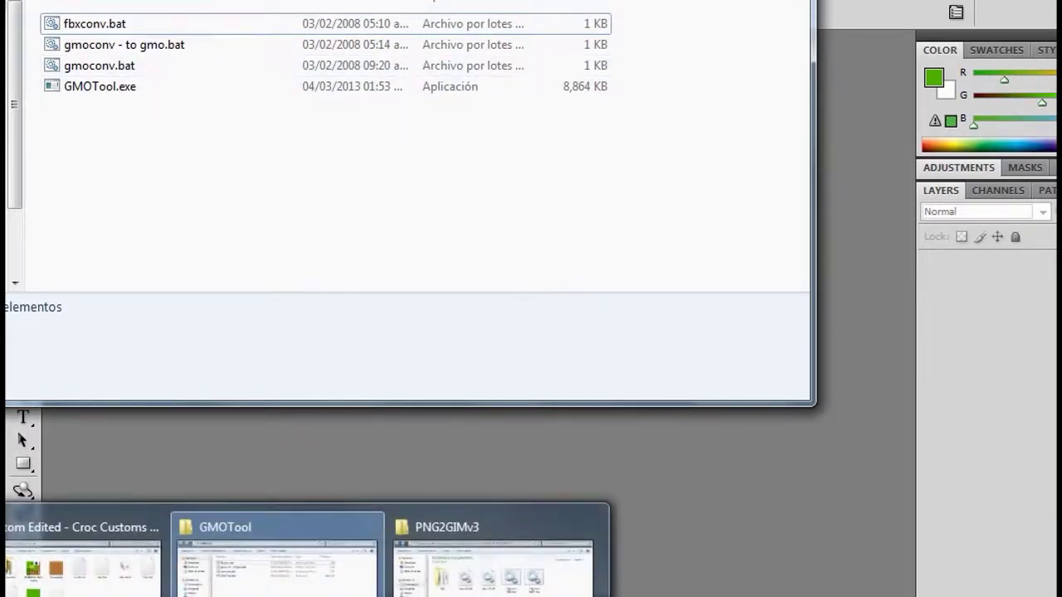
click(83, 568)
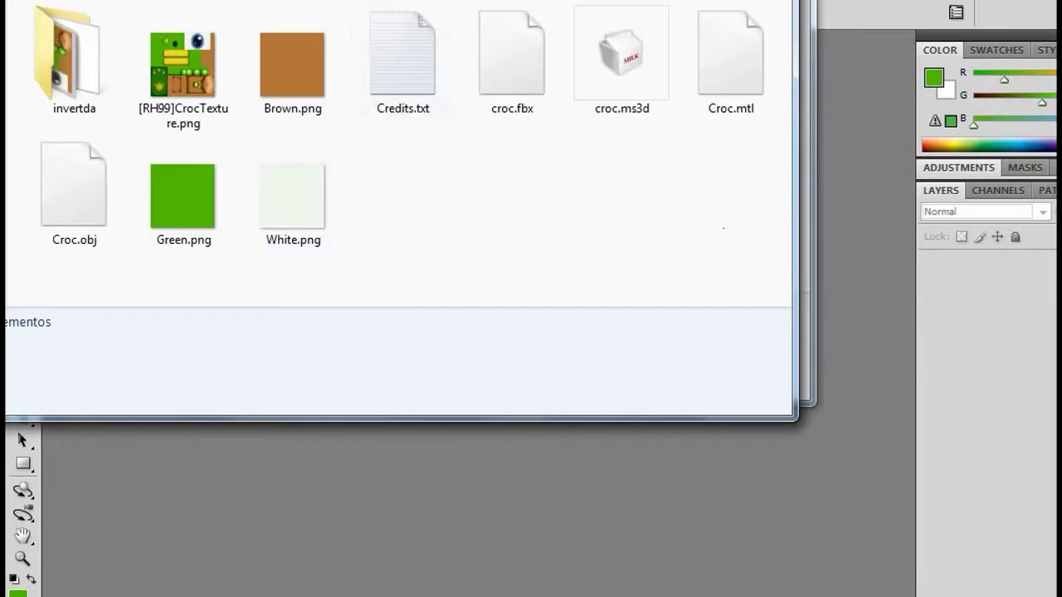
drag(415, 1, 309, 10)
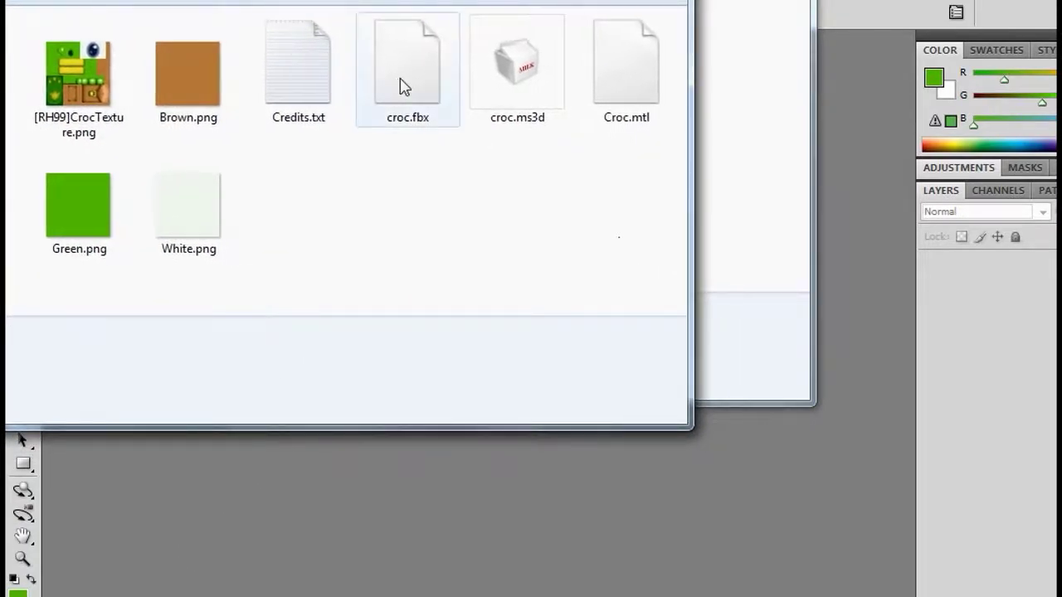
drag(399, 78, 742, 165)
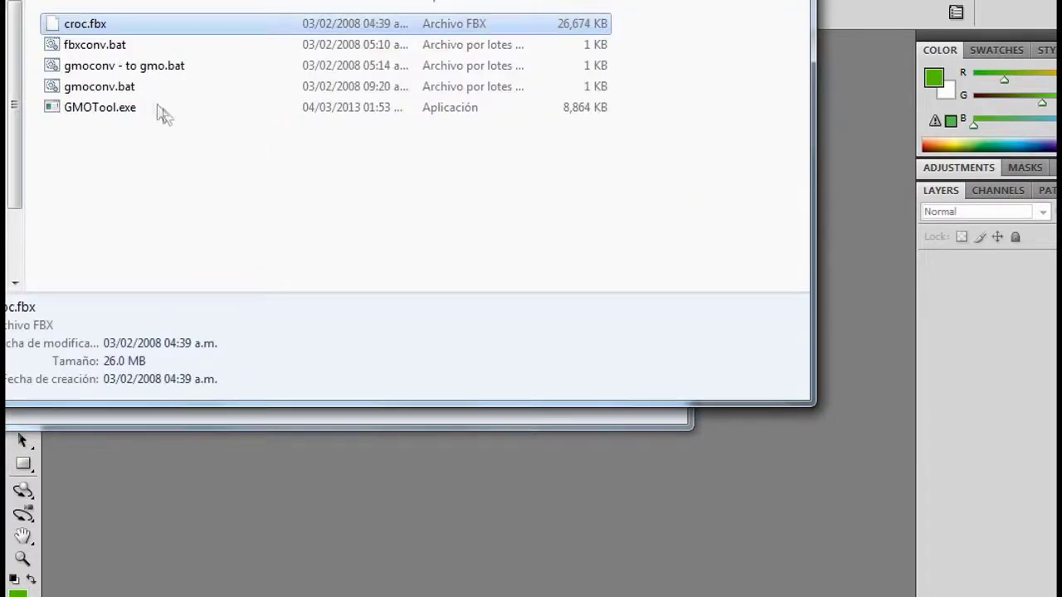
click(76, 25)
right_click(76, 25)
click(126, 87)
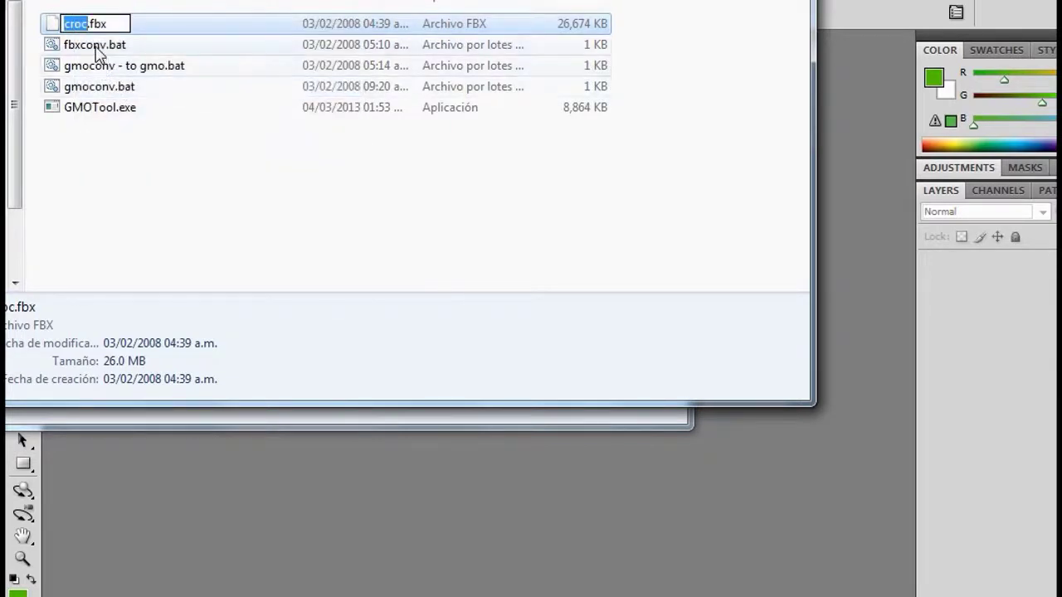
click(98, 50)
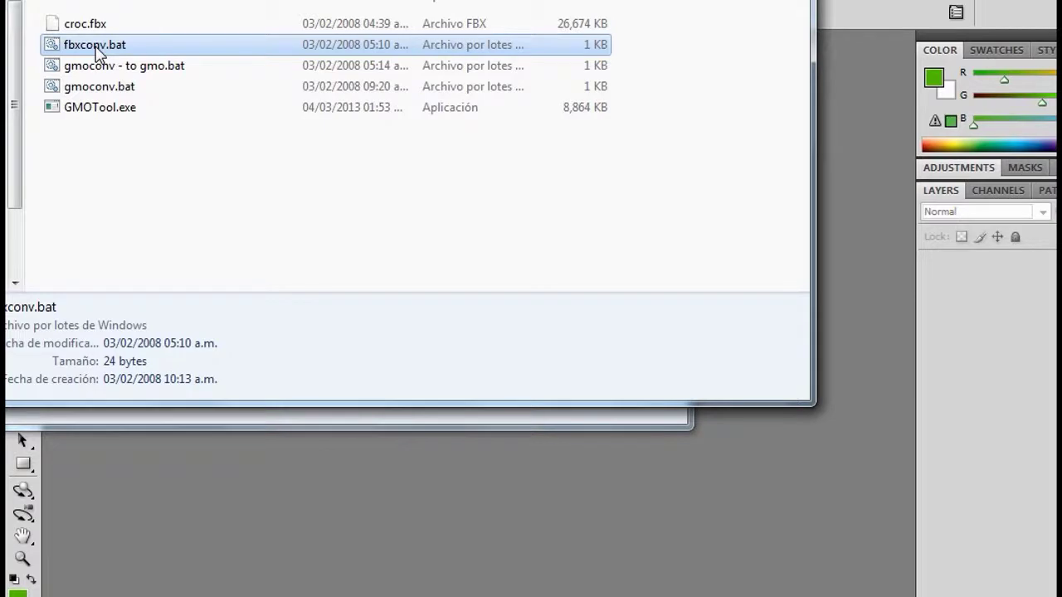
click(97, 46)
right_click(98, 49)
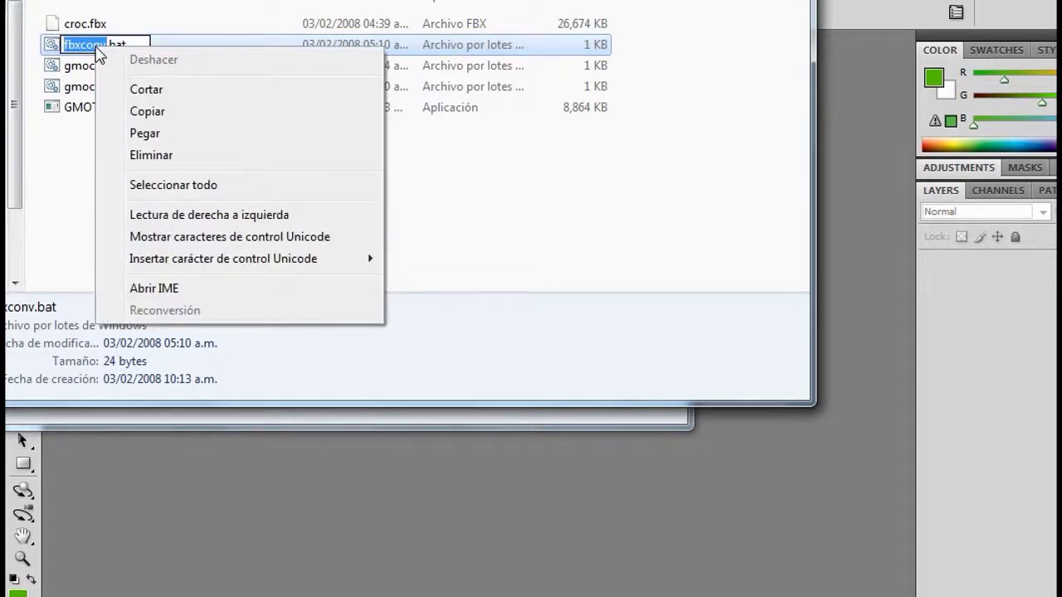
click(54, 48)
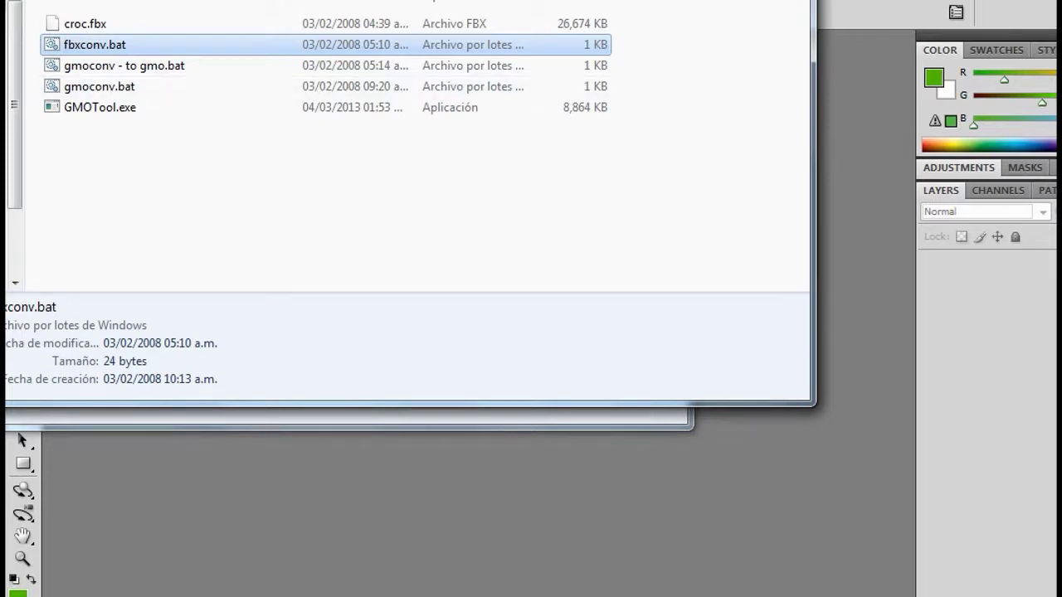
Bring up the Croc model folder and the PNG2GIMv3 folder, putting the GMOTool window out of the way
click(148, 540)
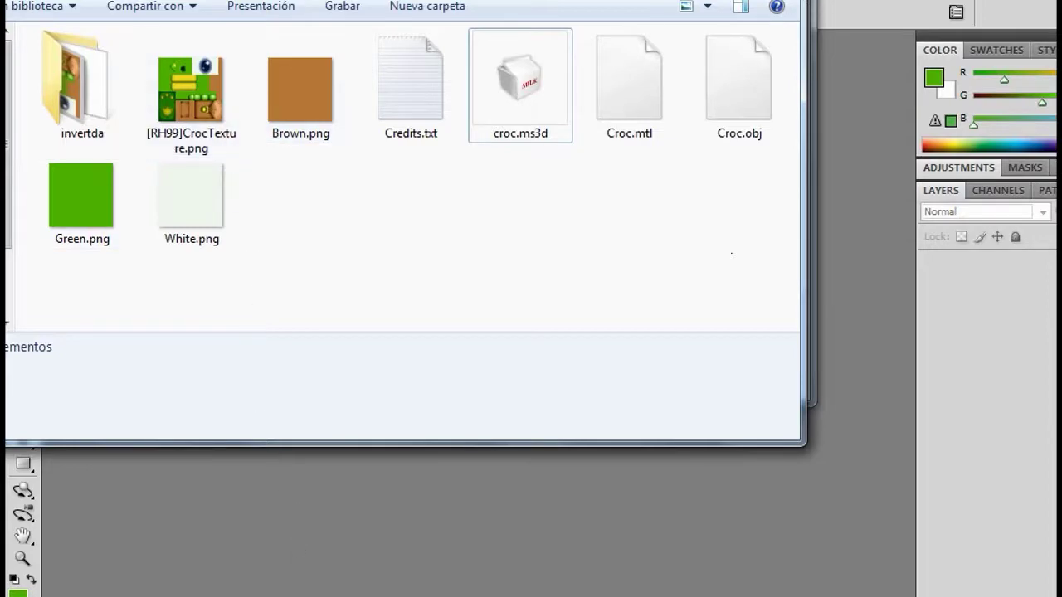
mouse_move(248, 593)
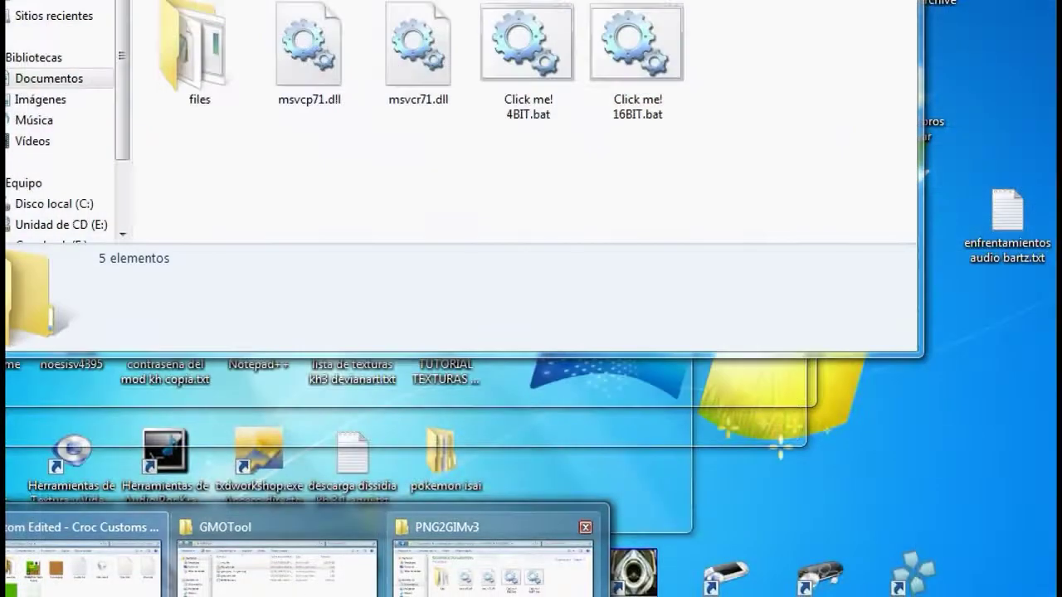
click(493, 564)
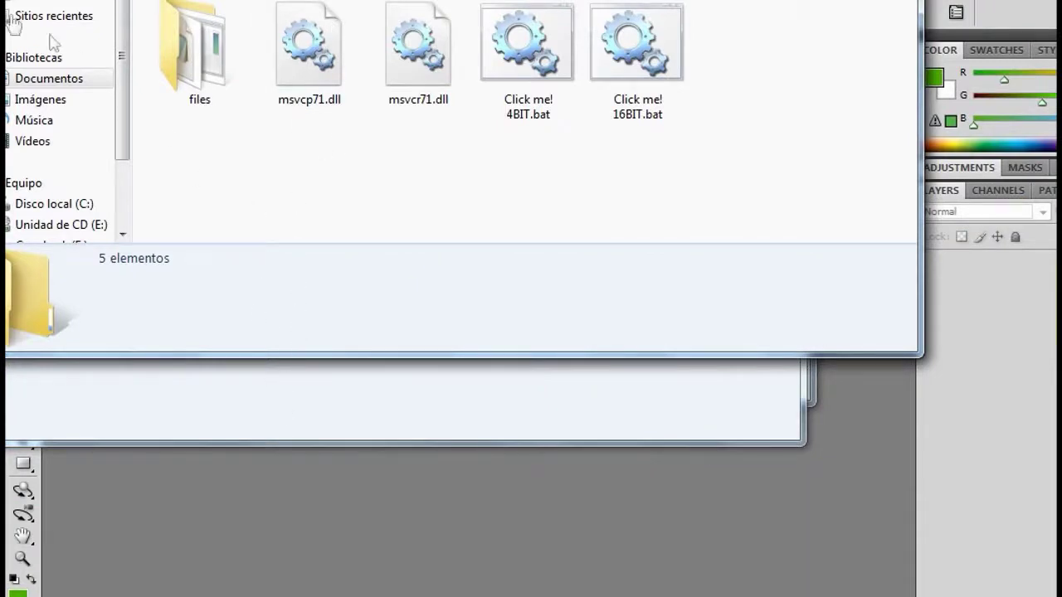
key(alt+Tab)
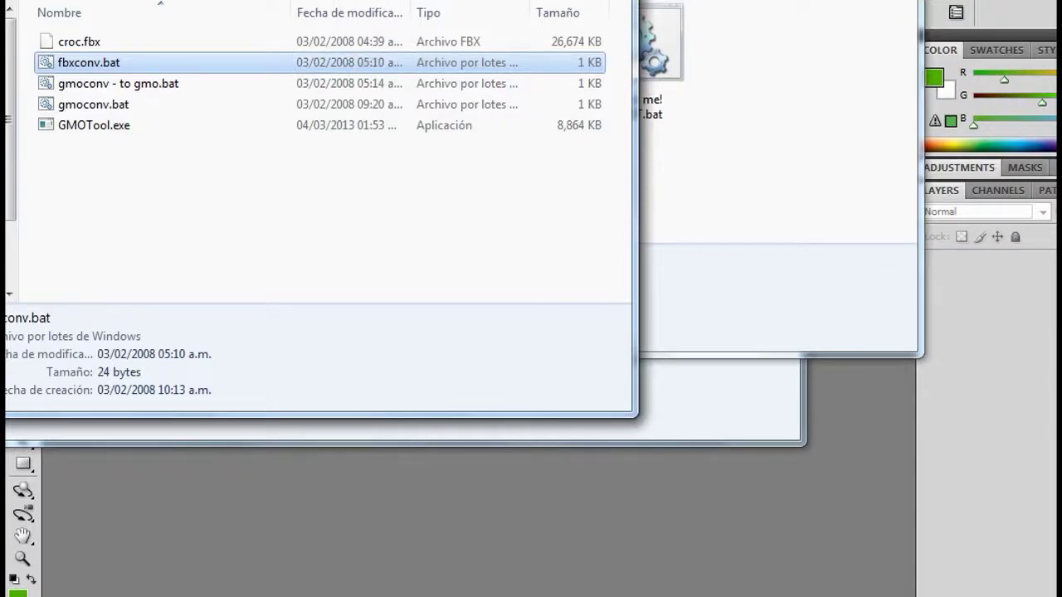
key(alt+F4)
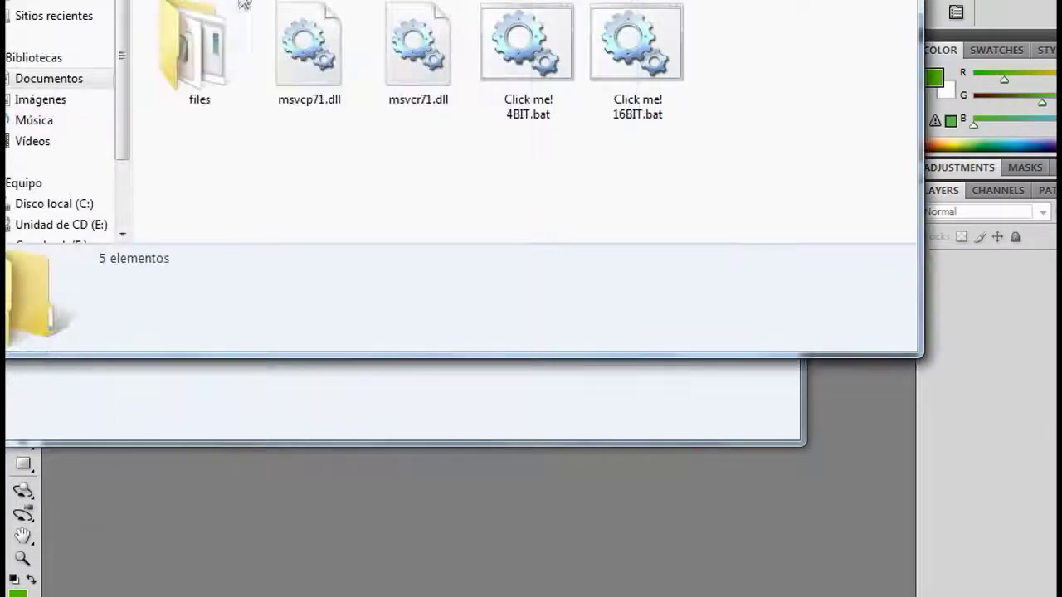
Move Brown.png from the Croc folder into PNG2GIMv3 and convert it with Click me! 16BIT.bat
click(207, 399)
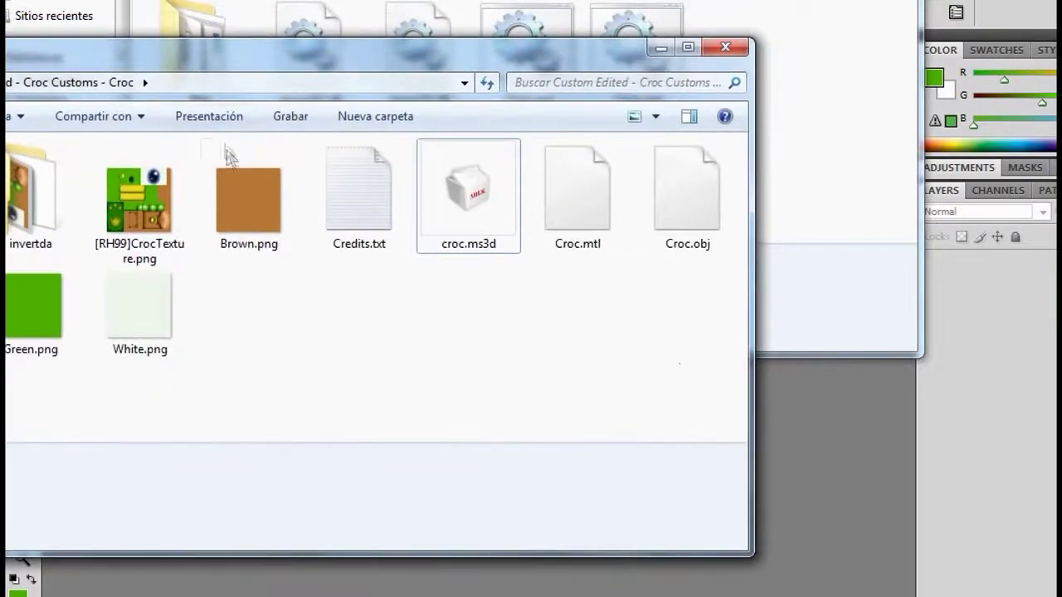
drag(254, 204, 758, 173)
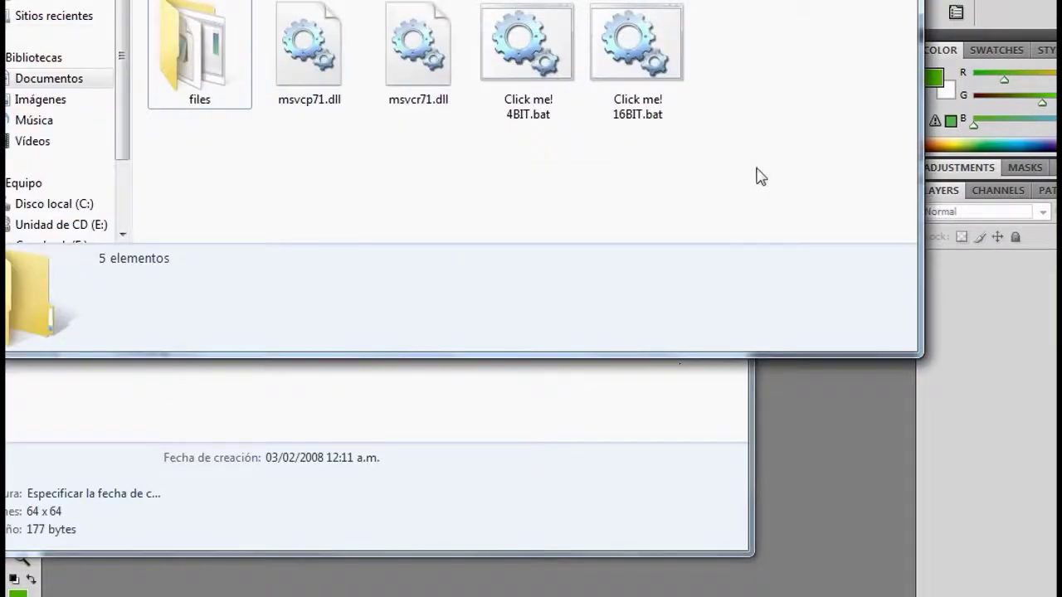
double_click(659, 65)
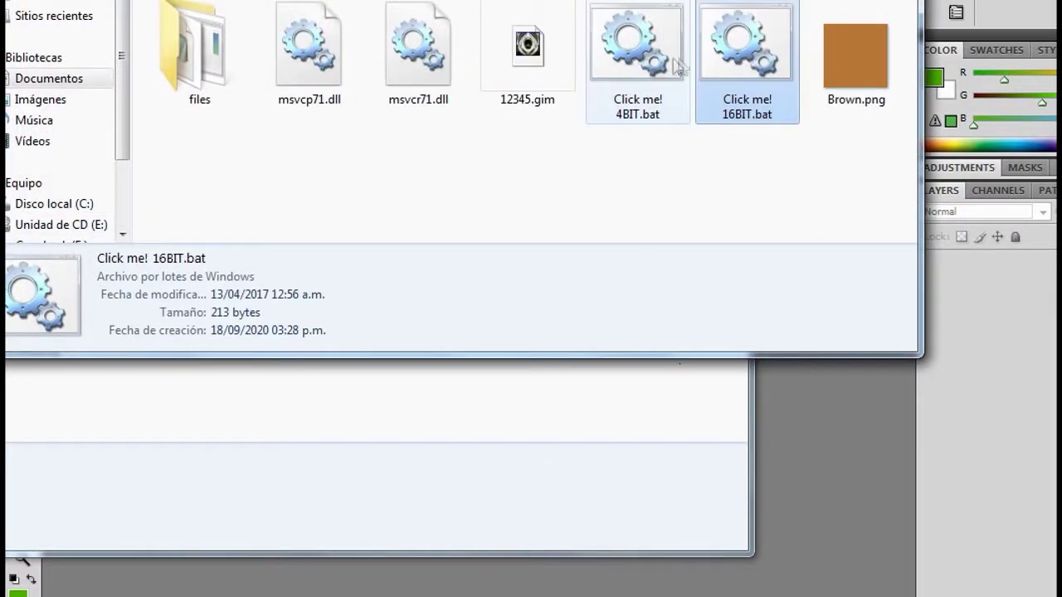
Rename the converted 12345.gim as Brown.gim, reusing the base name copied from Brown.png
click(834, 99)
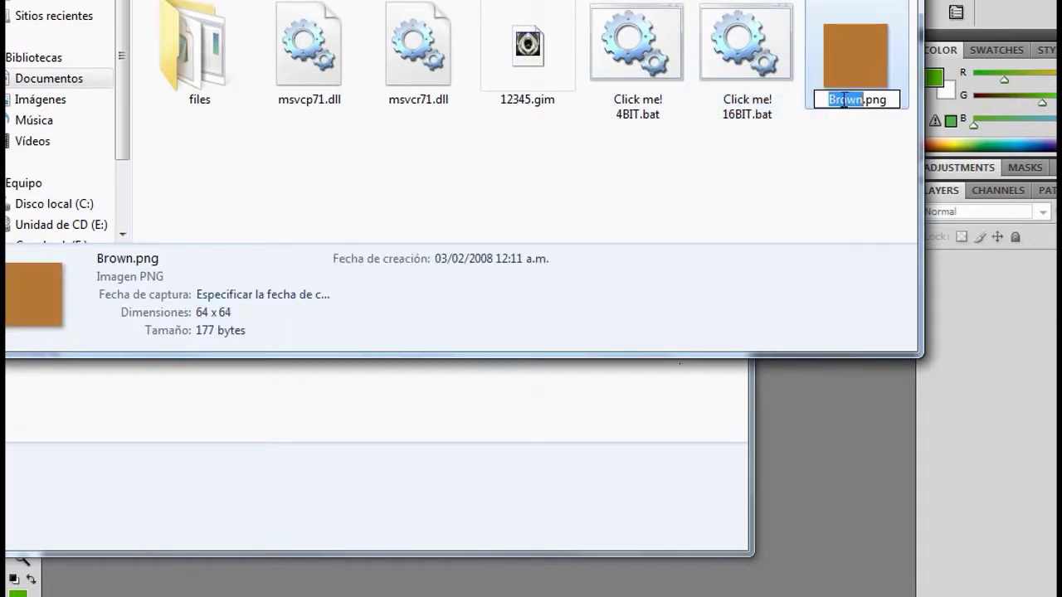
click(844, 99)
right_click(844, 100)
key(ctrl+c)
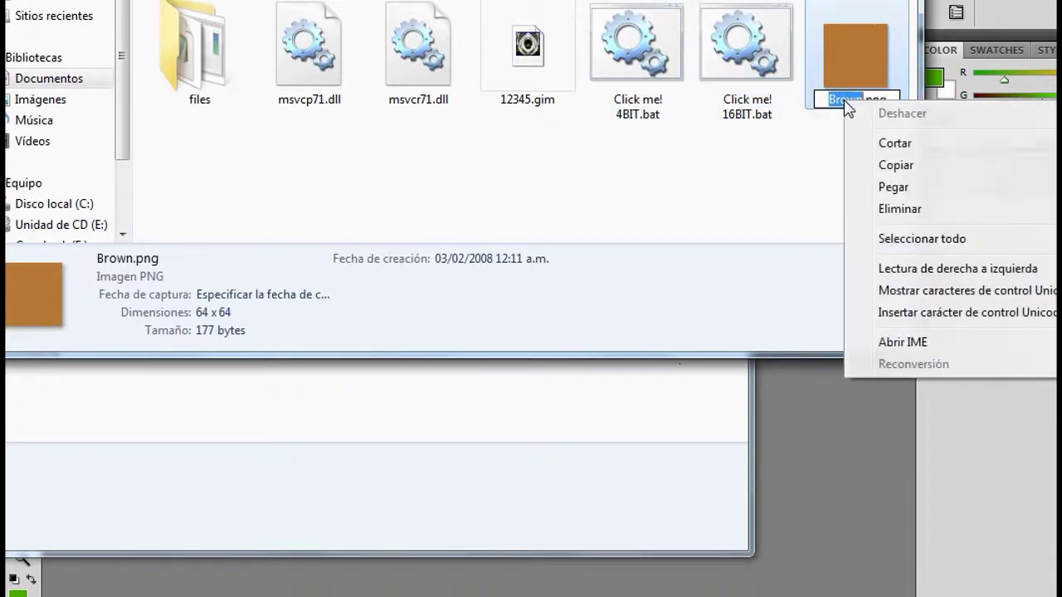
click(887, 167)
click(504, 106)
click(514, 106)
right_click(514, 103)
click(558, 185)
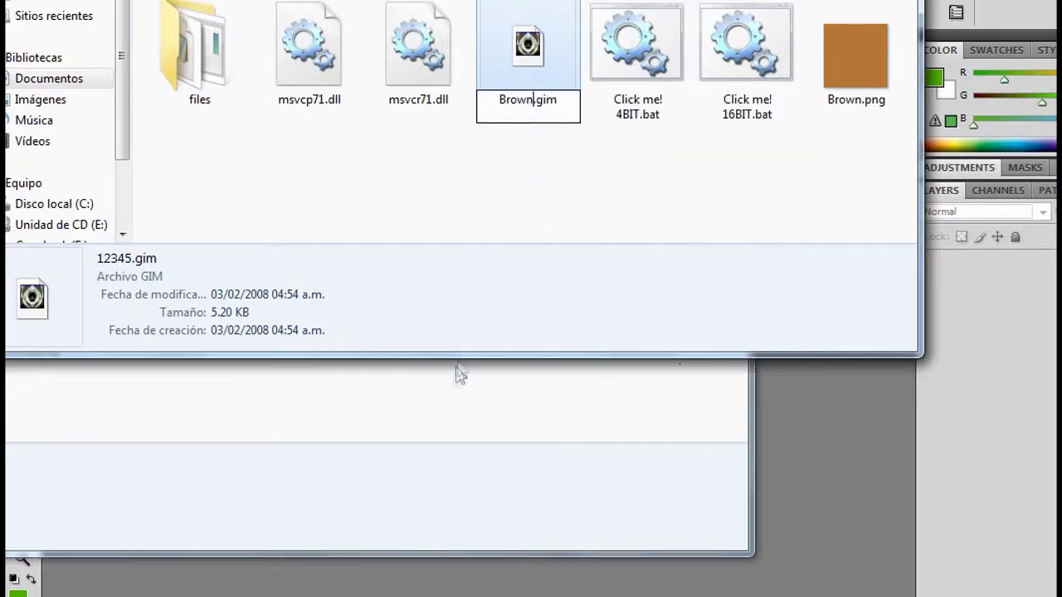
click(446, 398)
Move Brown.gim and Brown.png from PNG2GIMv3 back into the Croc folder
click(527, 37)
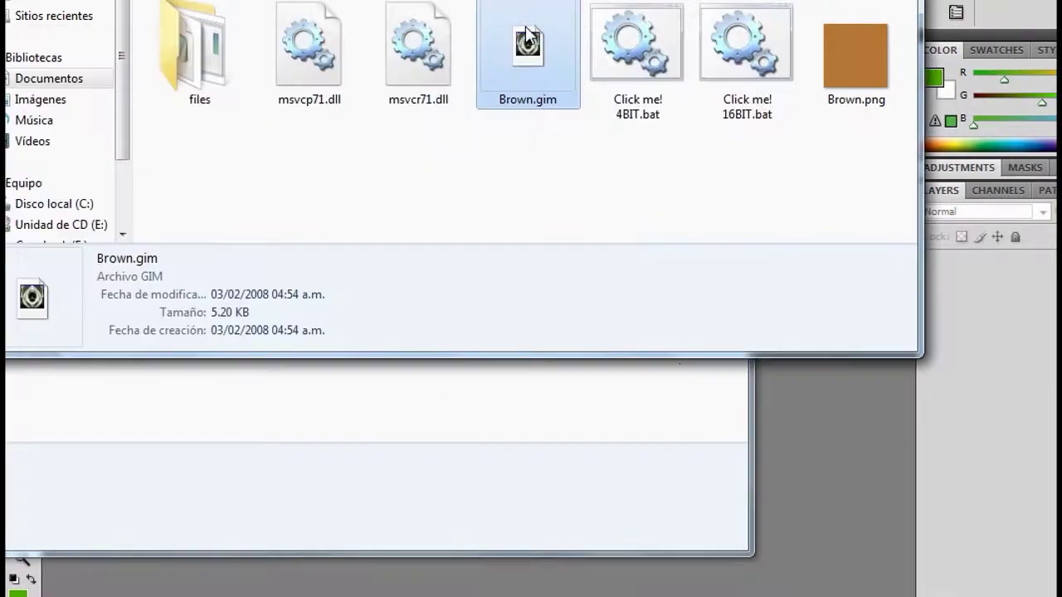
drag(528, 37, 468, 389)
drag(834, 94, 586, 360)
Convert Green.png from the Croc folder with Click me! 16BIT.bat in PNG2GIMv3 and rename the output 12345.gim as Green.gim
drag(139, 332, 805, 221)
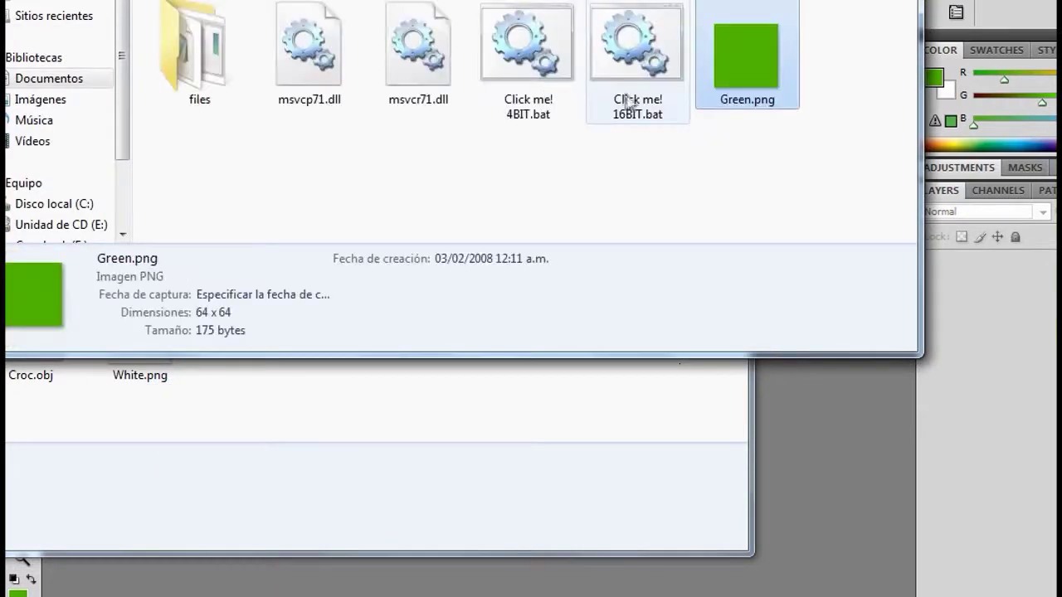
double_click(627, 101)
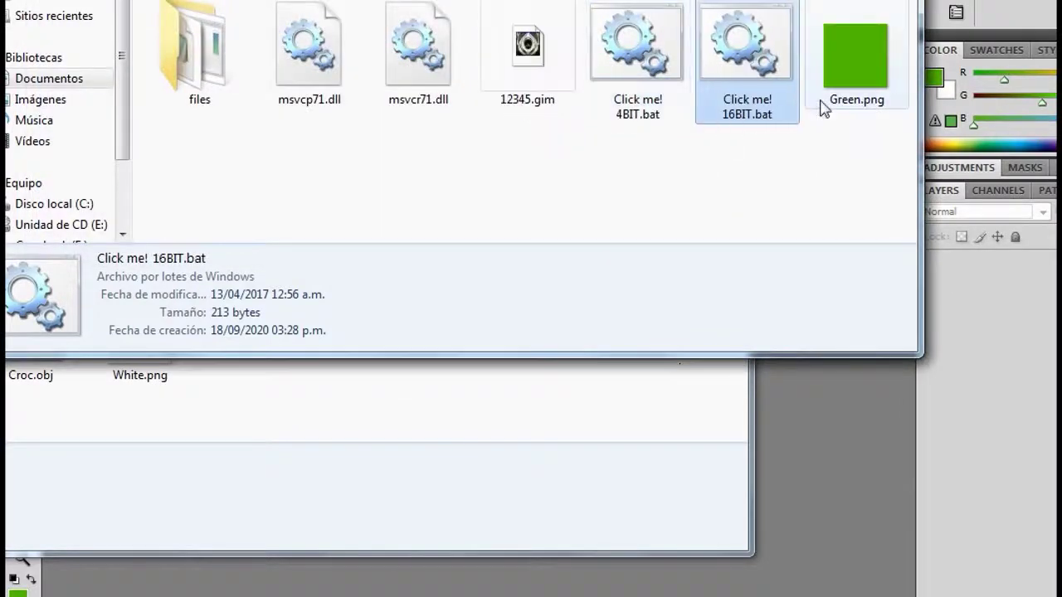
click(840, 109)
click(845, 107)
key(ctrl+c)
right_click(838, 103)
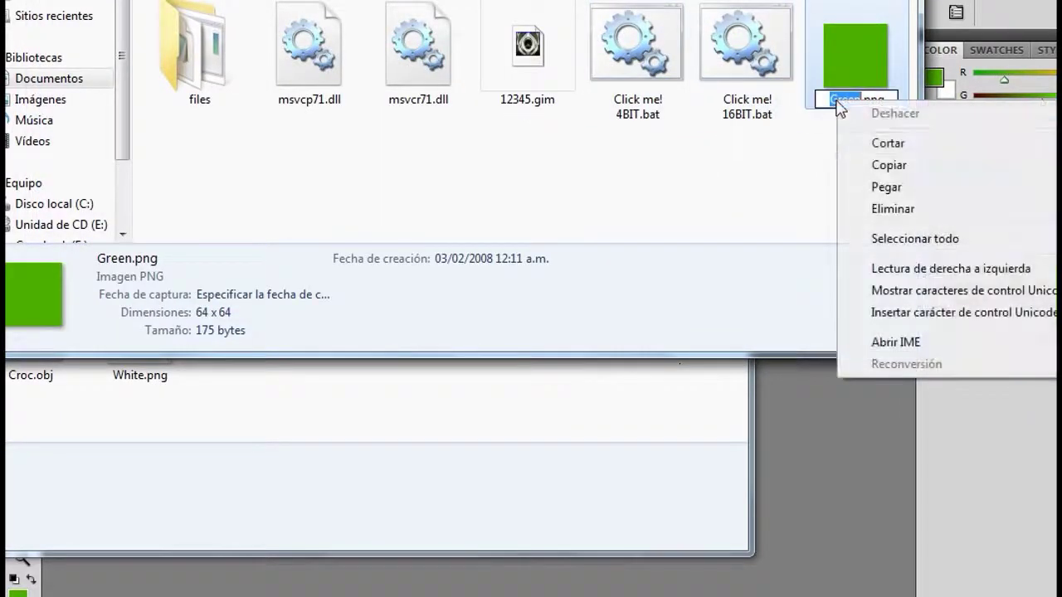
click(886, 165)
click(525, 104)
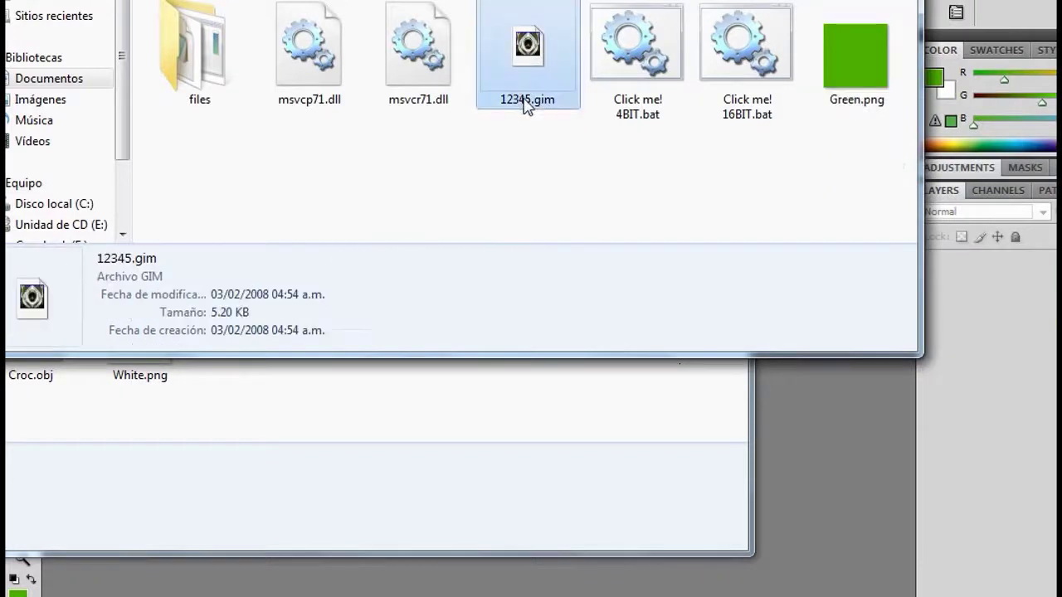
click(525, 101)
right_click(525, 99)
click(565, 186)
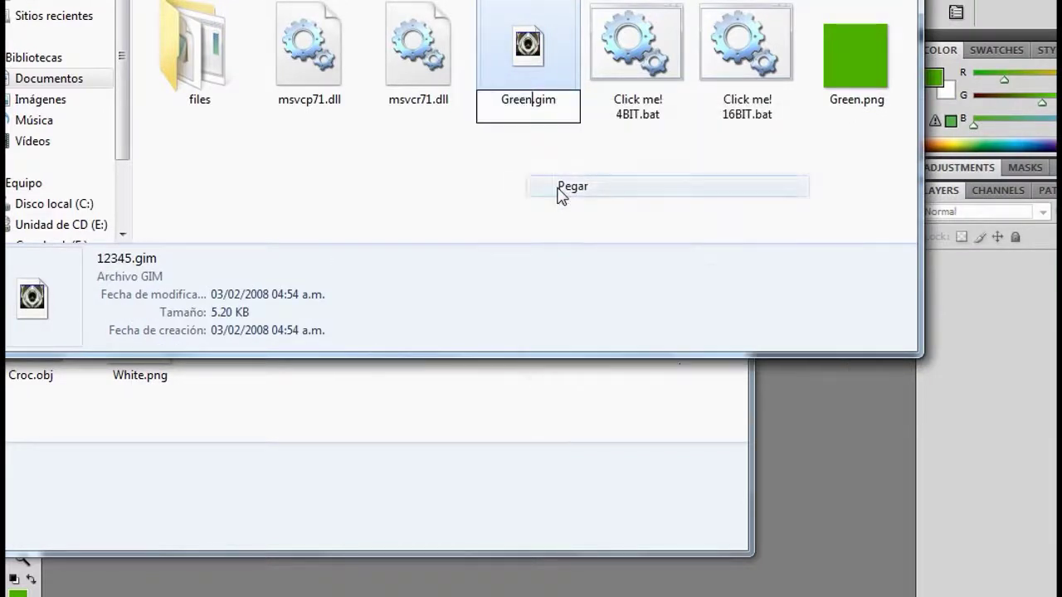
key(Return)
click(625, 185)
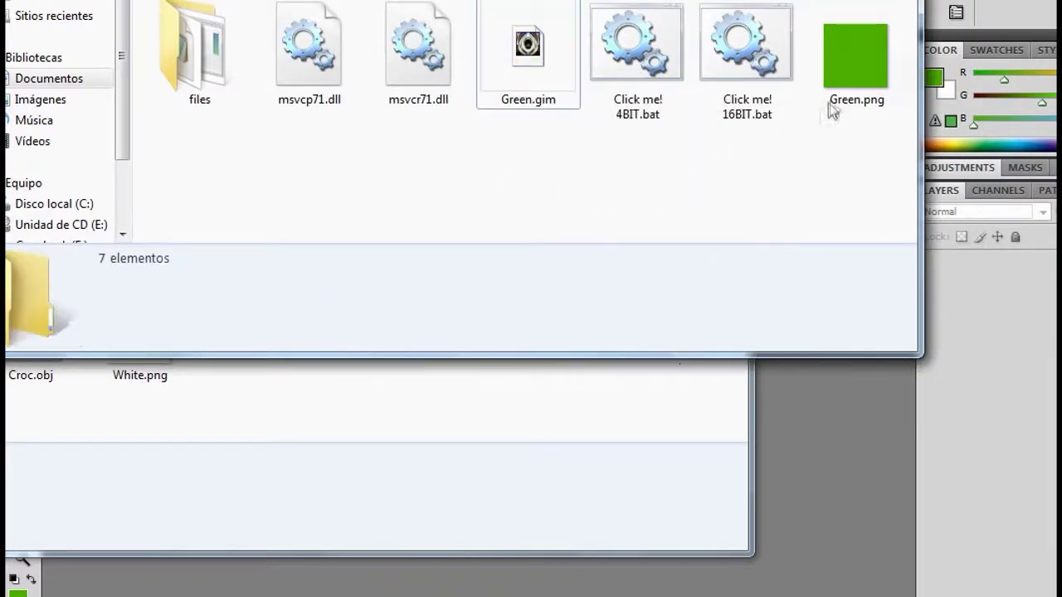
Move Green.png and Green.gim from PNG2GIMv3 back into the Croc folder
click(838, 75)
drag(846, 71, 559, 391)
drag(529, 31, 473, 344)
Convert White.png from the Croc folder with Click me! 16BIT.bat in PNG2GIMv3 and rename the output 12345.gim as White.gim
drag(332, 339, 611, 185)
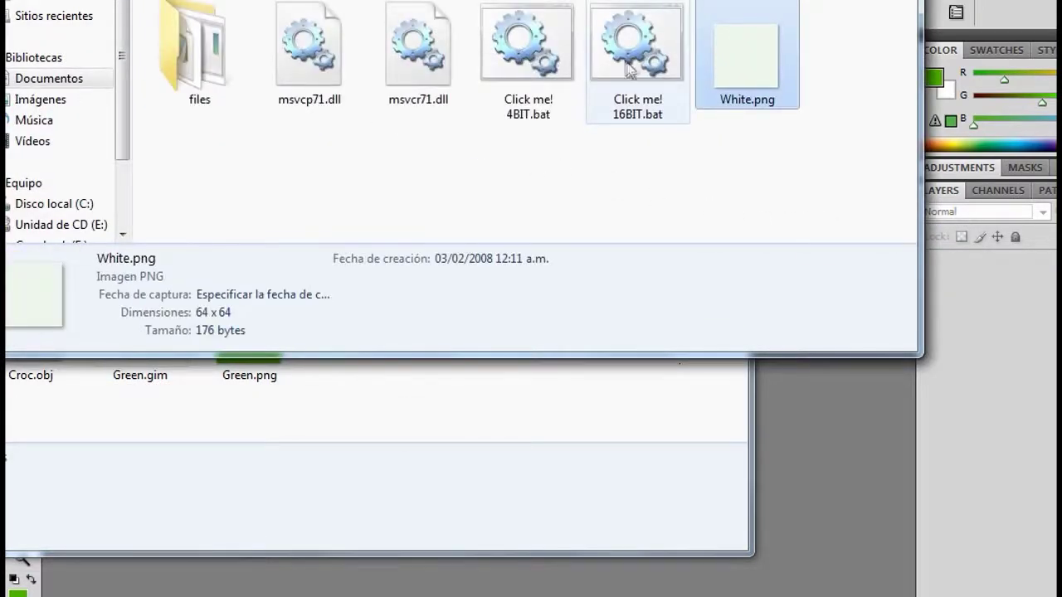
double_click(629, 70)
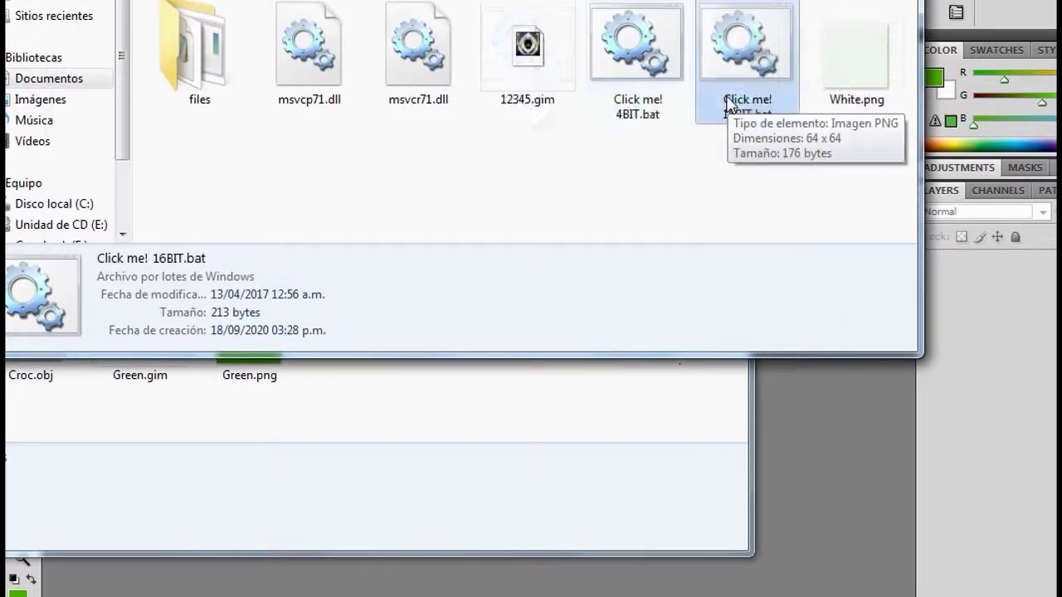
click(842, 106)
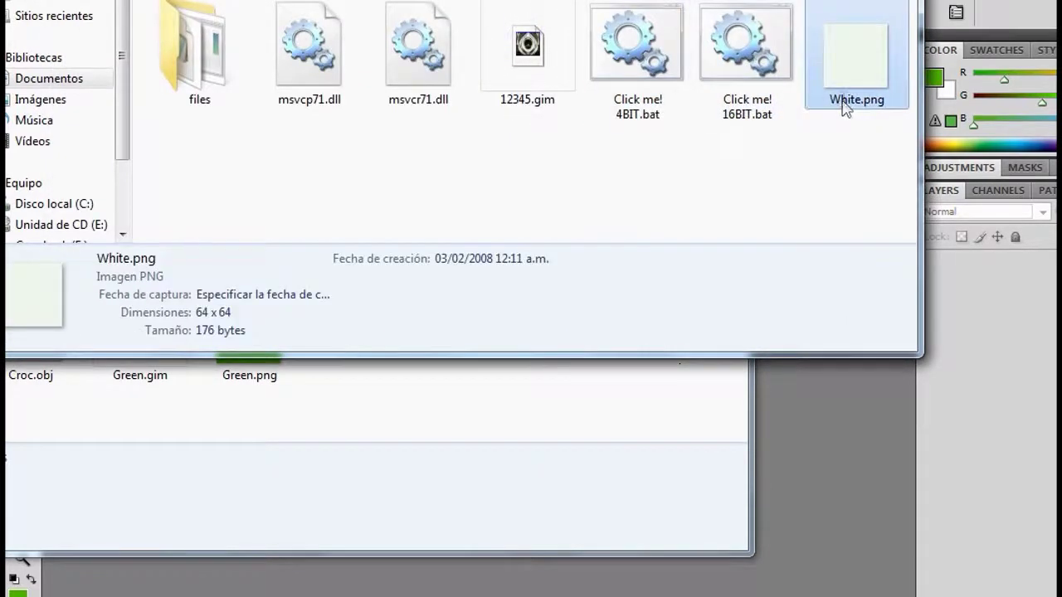
right_click(845, 106)
click(888, 166)
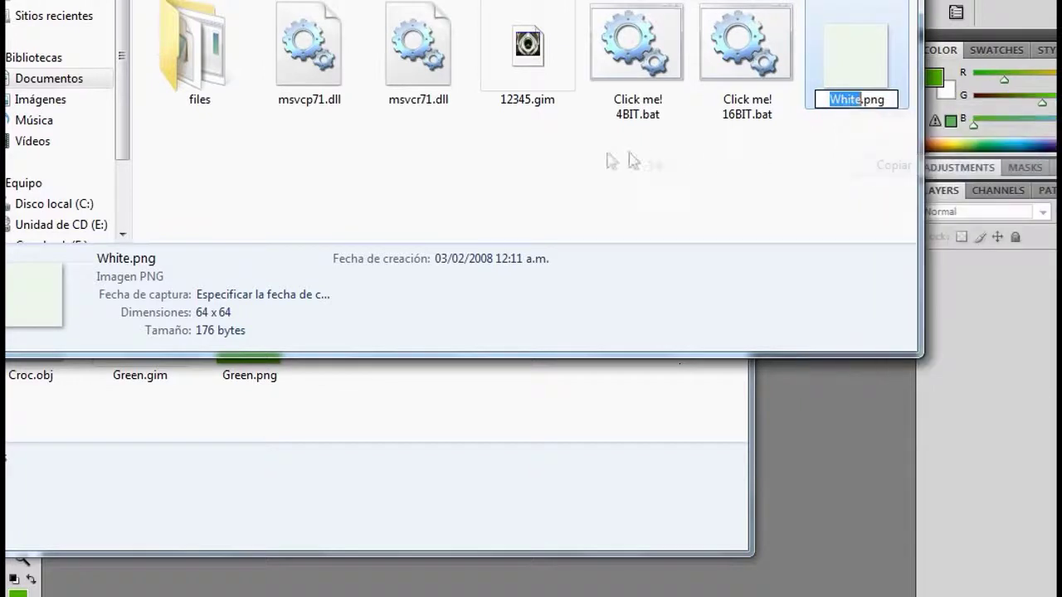
click(512, 106)
right_click(522, 106)
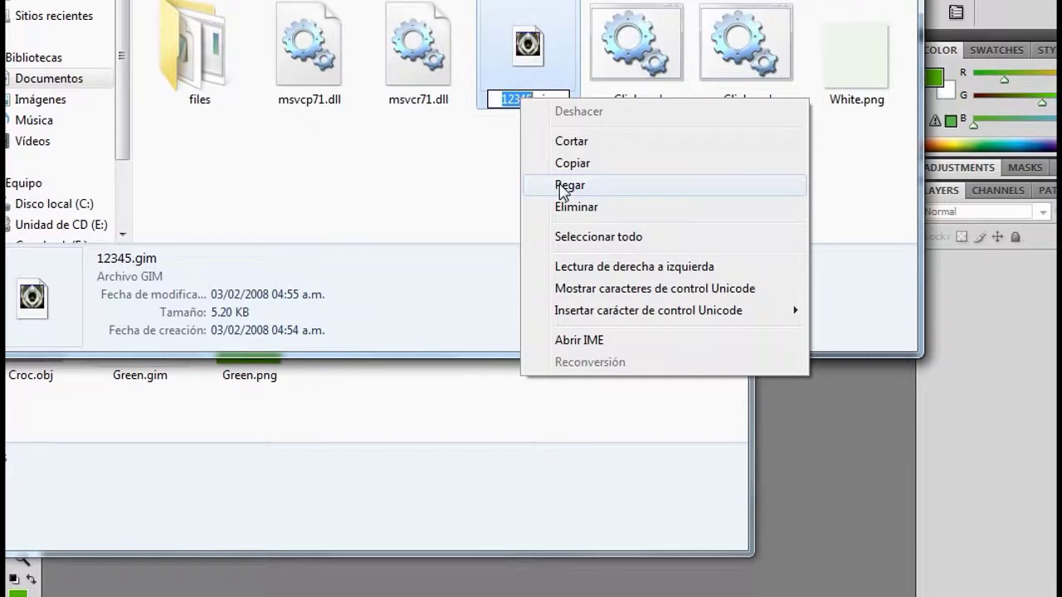
click(563, 186)
click(713, 153)
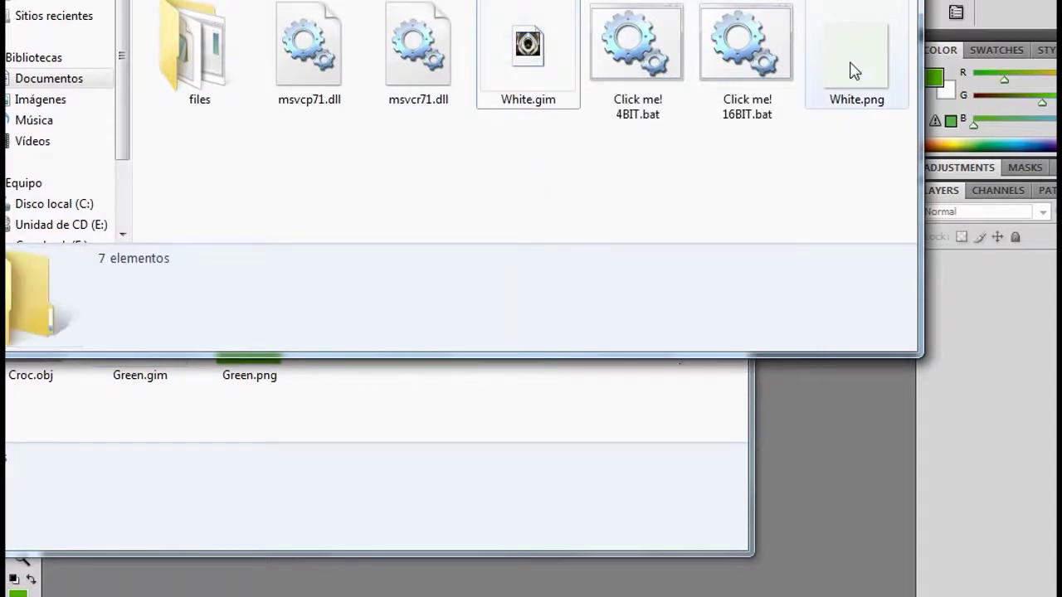
Move White.png and White.gim from PNG2GIMv3 back into the Croc folder
drag(854, 72, 564, 384)
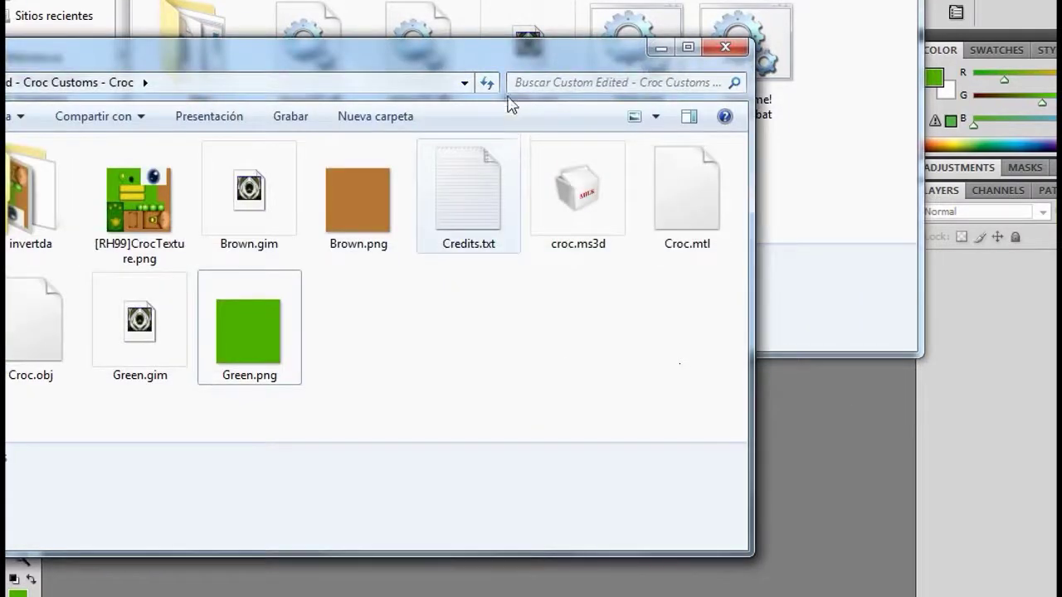
drag(526, 33, 510, 331)
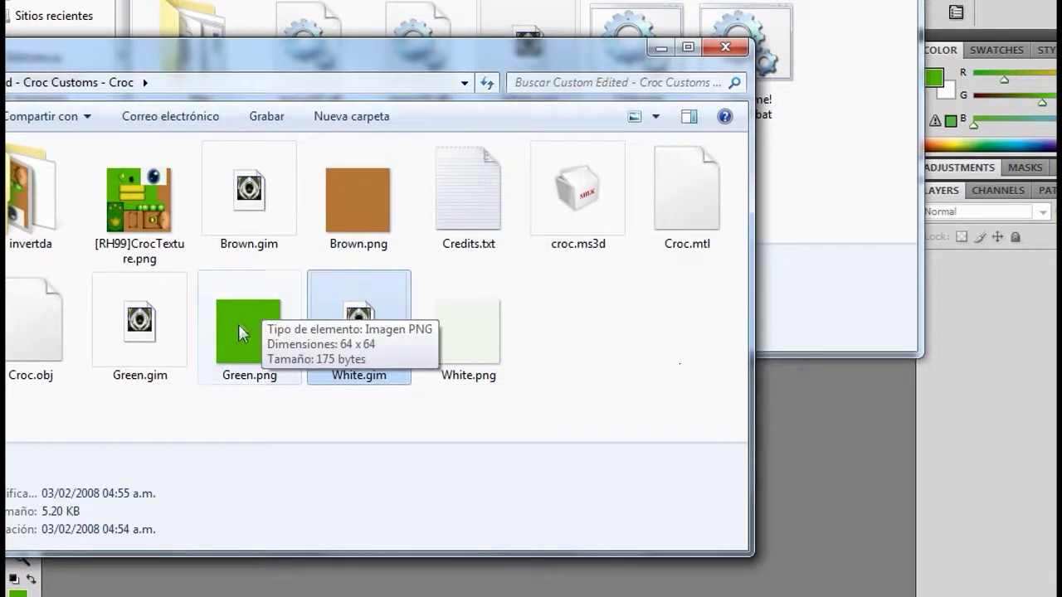
Move [RH99]CrocTexture.png from the Croc folder into PNG2GIMv3 and convert it with Click me! 16BIT.bat
drag(170, 228, 819, 219)
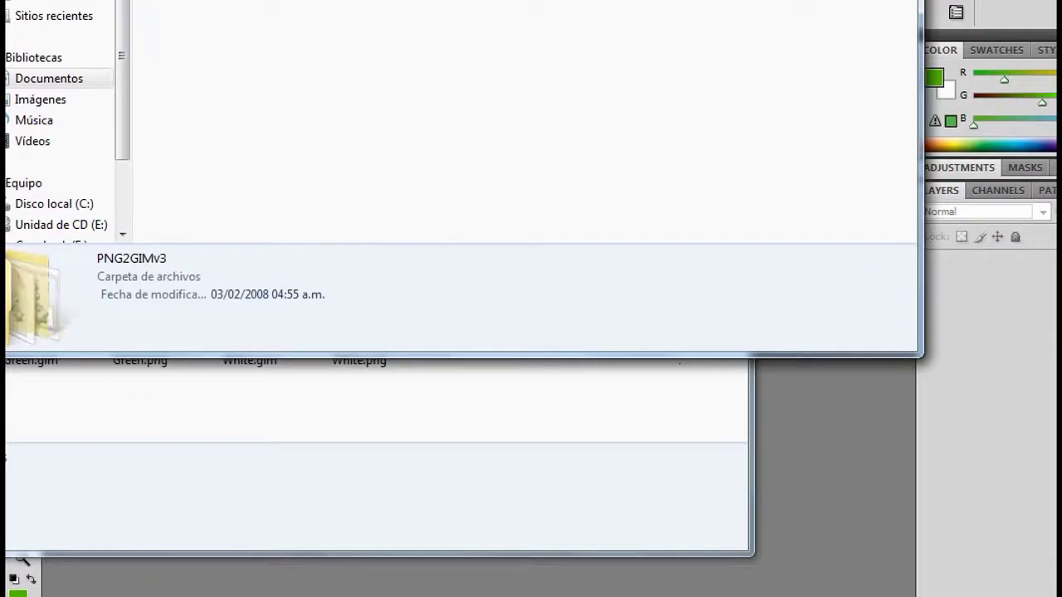
click(746, 74)
double_click(746, 75)
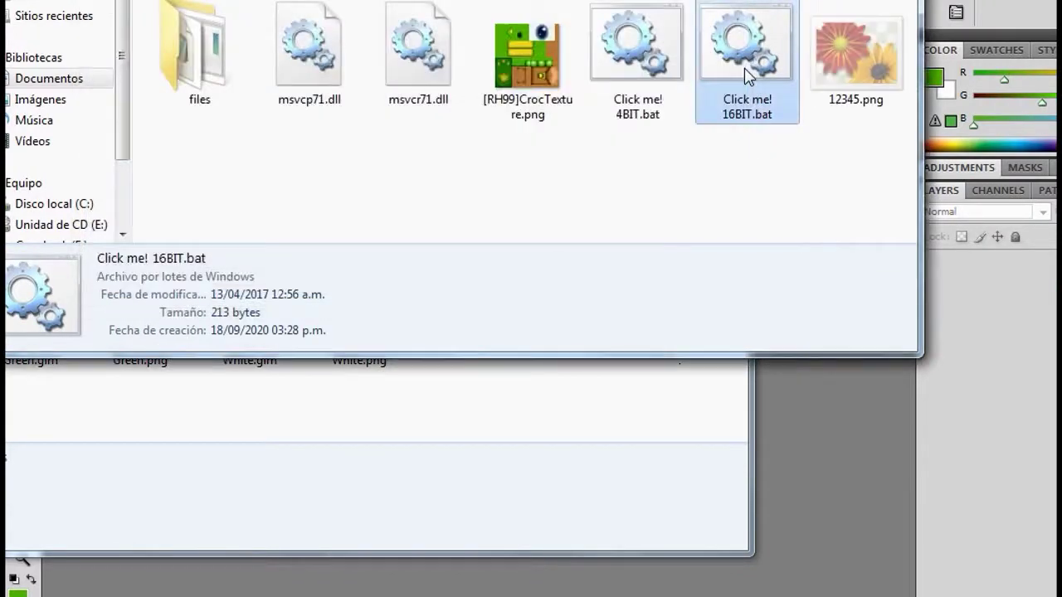
Rename the output 12345.gim as [RH99]CrocTexture.gim and copy it with [RH99]CrocTexture.png from PNG2GIMv3 into the Croc folder
click(548, 108)
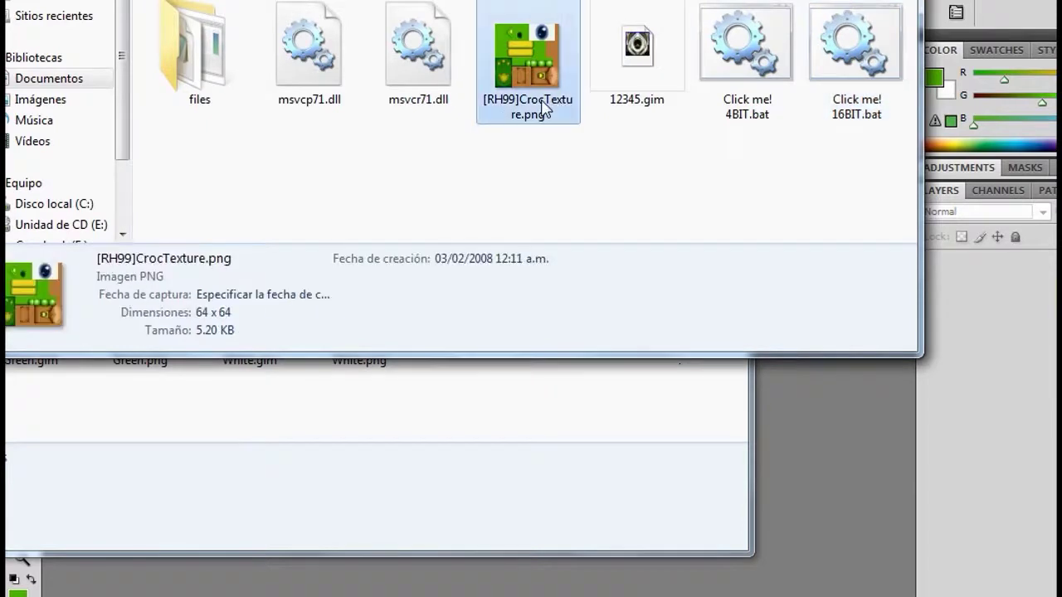
click(538, 106)
key(ctrl+c)
right_click(537, 104)
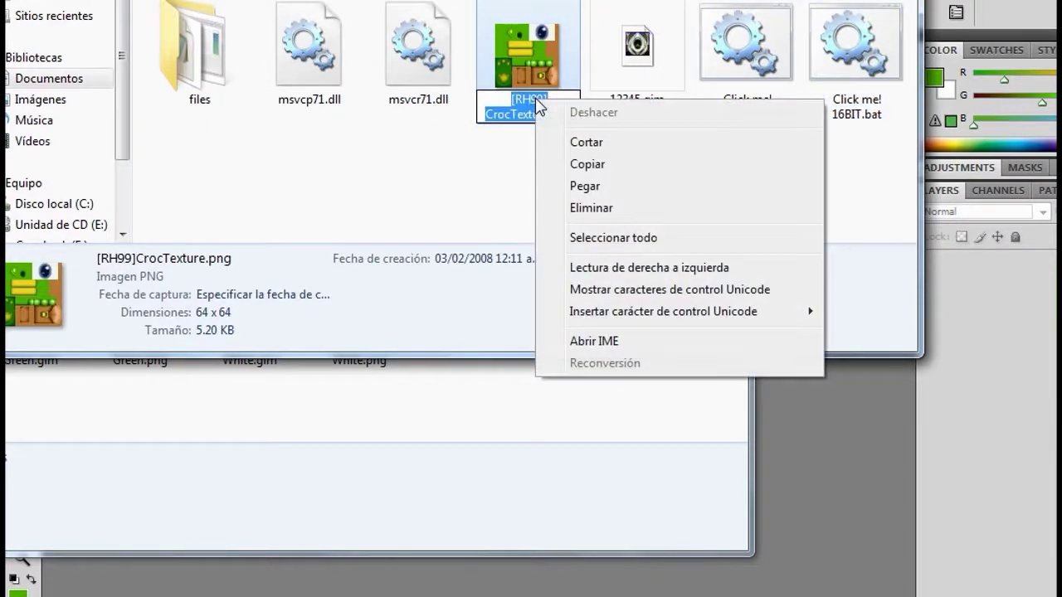
click(586, 164)
click(578, 161)
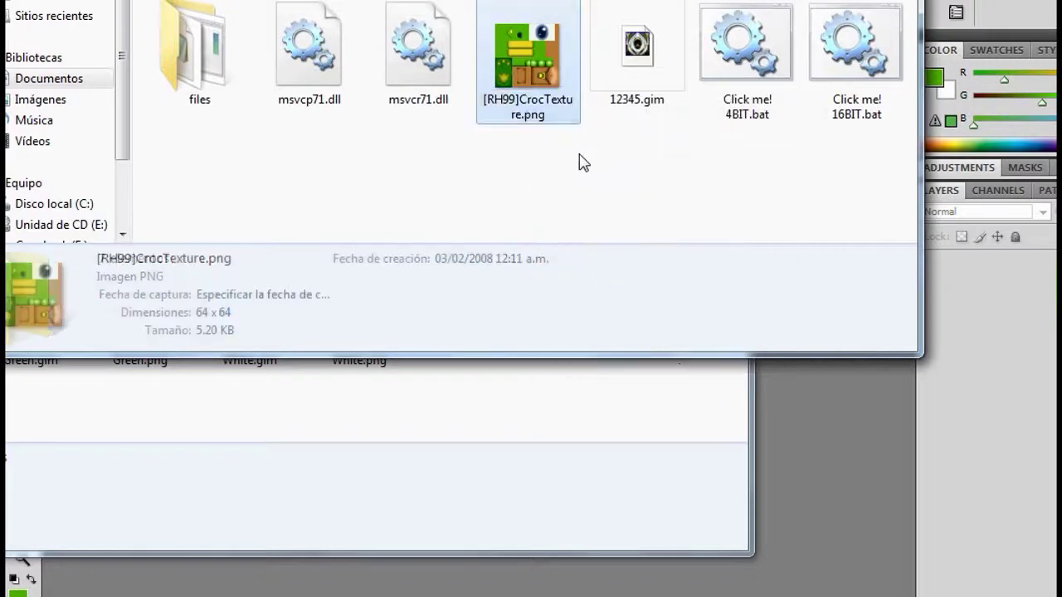
click(627, 108)
click(632, 103)
right_click(632, 103)
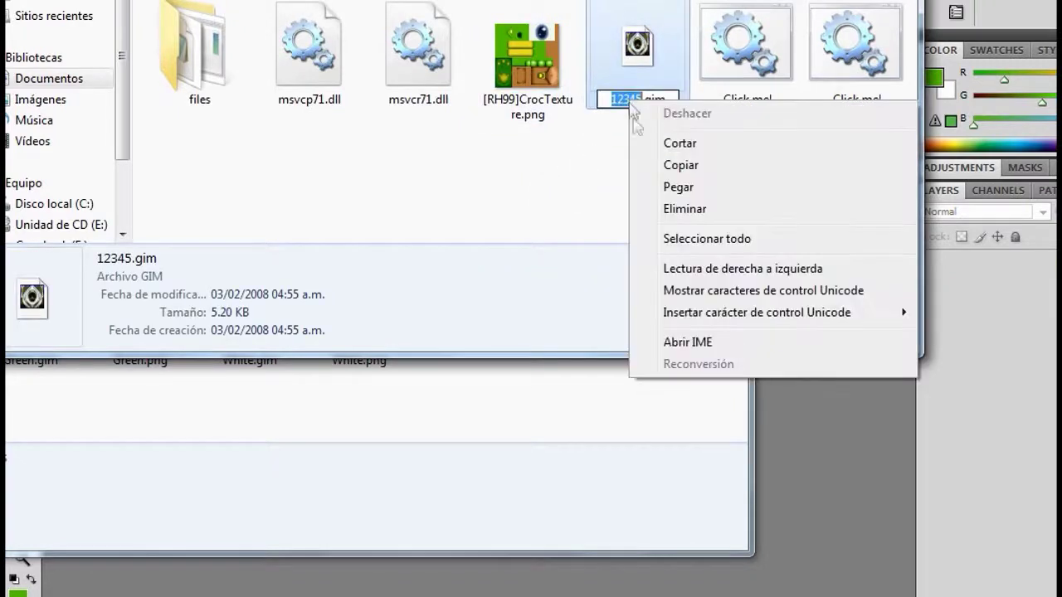
click(671, 187)
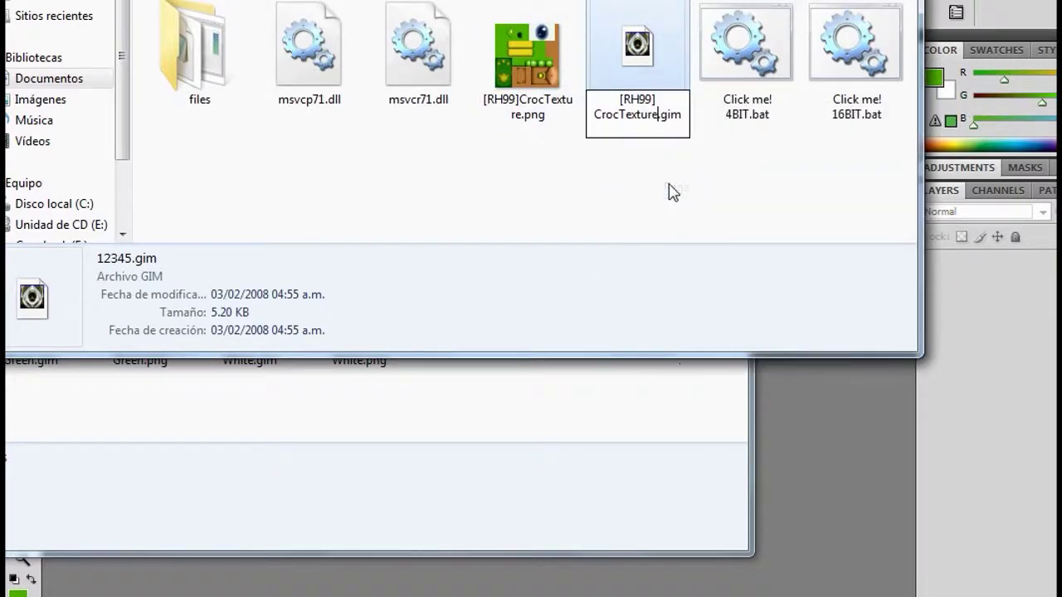
click(519, 176)
drag(516, 172, 470, 387)
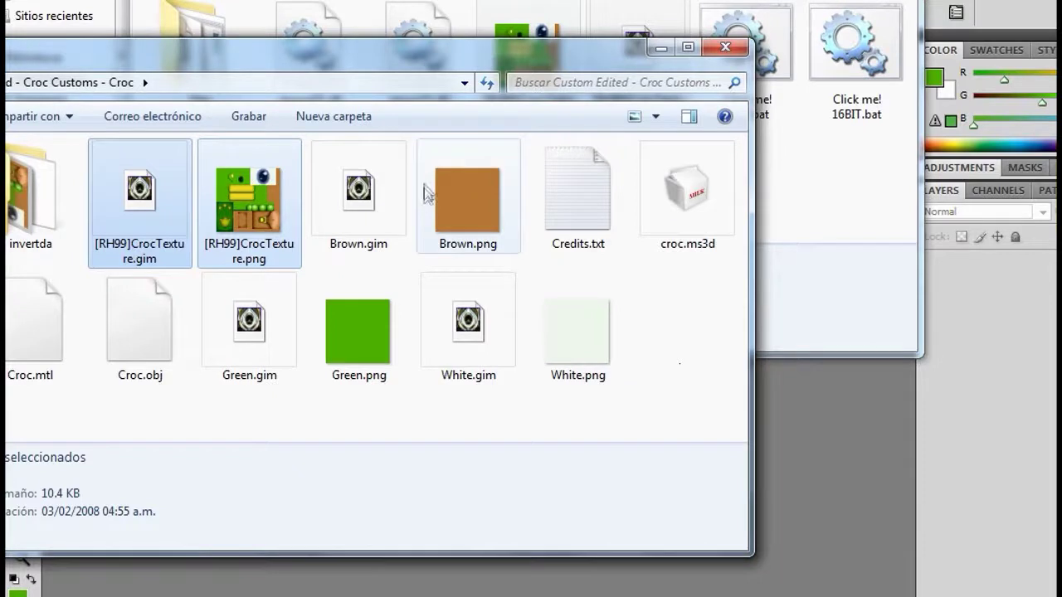
mouse_move(391, 218)
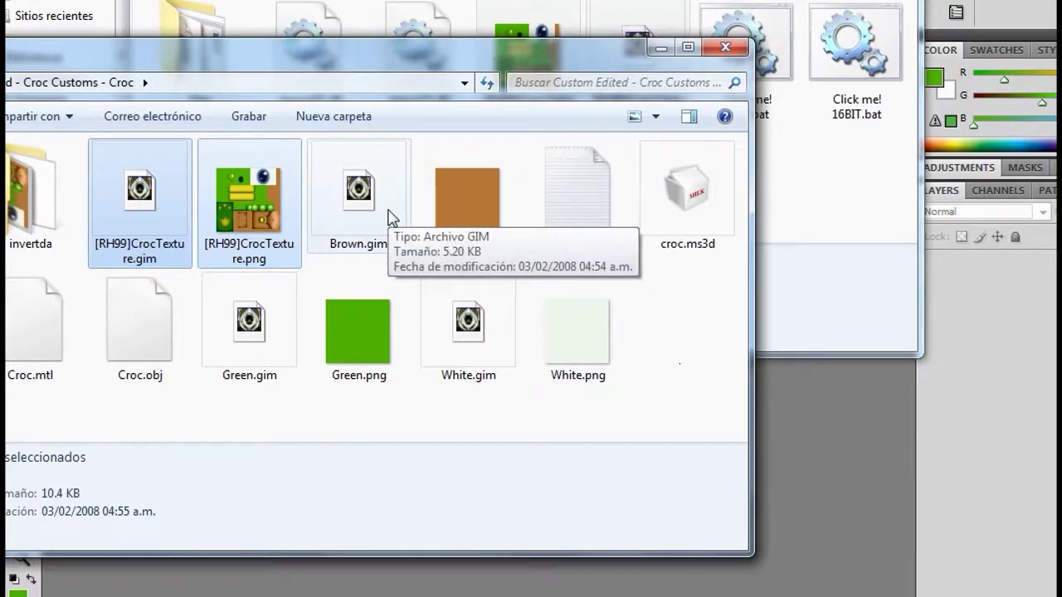
Copy [RH99]CrocTexture.gim, Brown.gim, Green.gim and White.gim from the Croc folder into the GMOTool folder
click(302, 593)
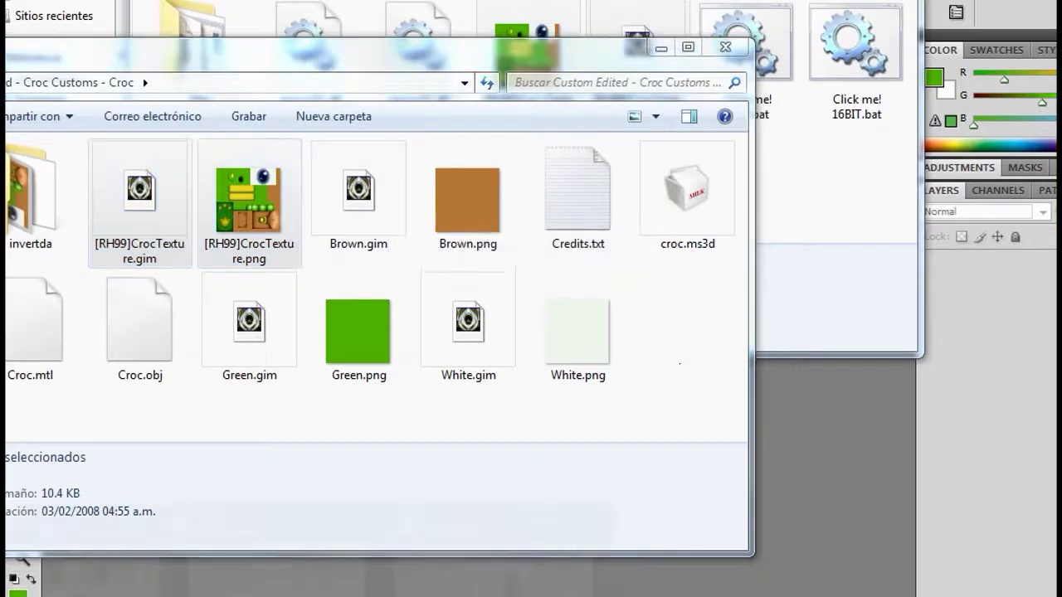
click(274, 560)
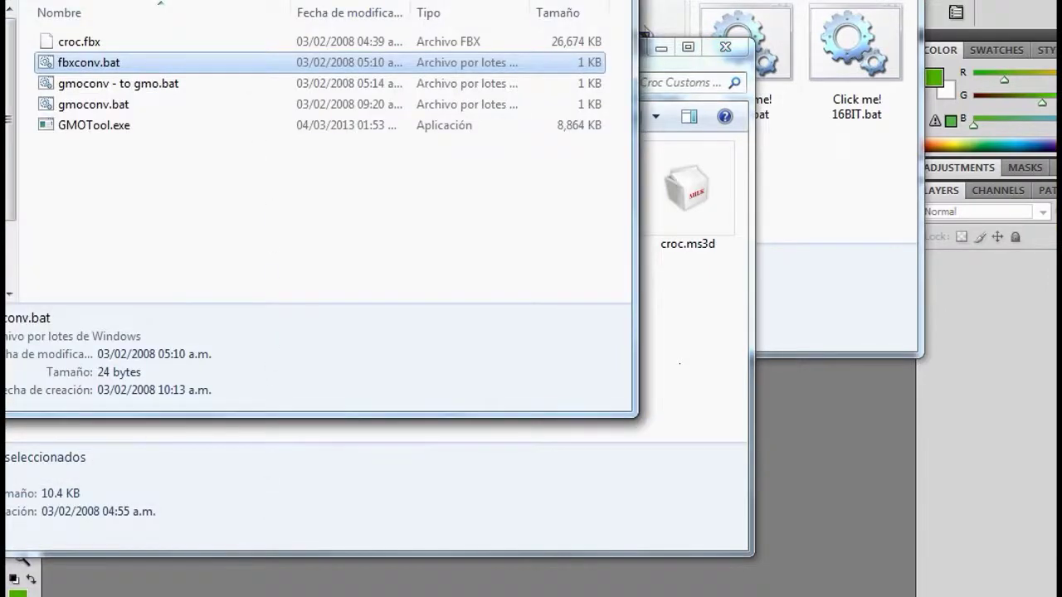
click(672, 405)
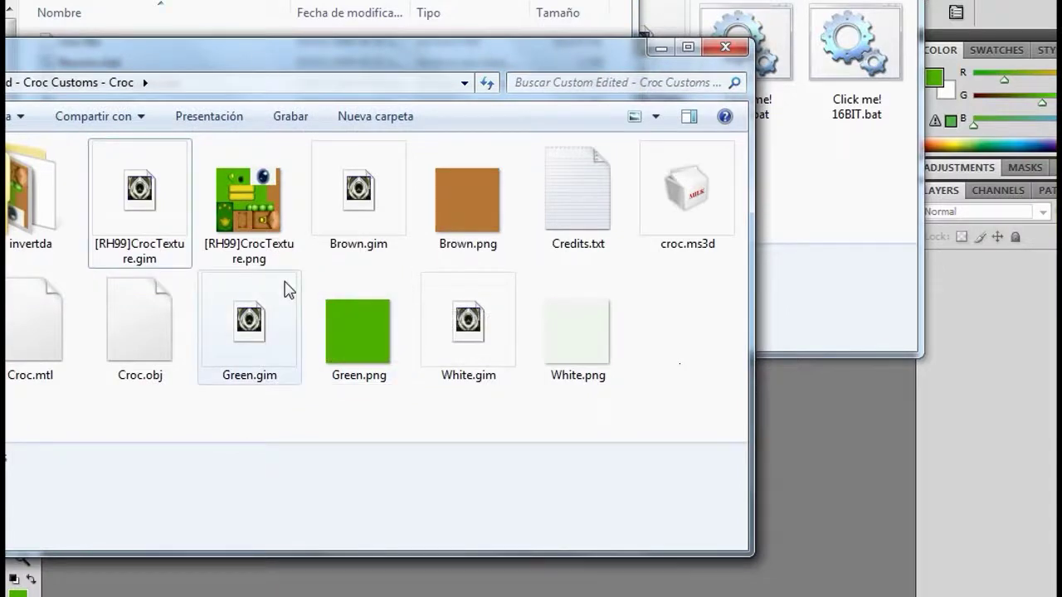
click(151, 202)
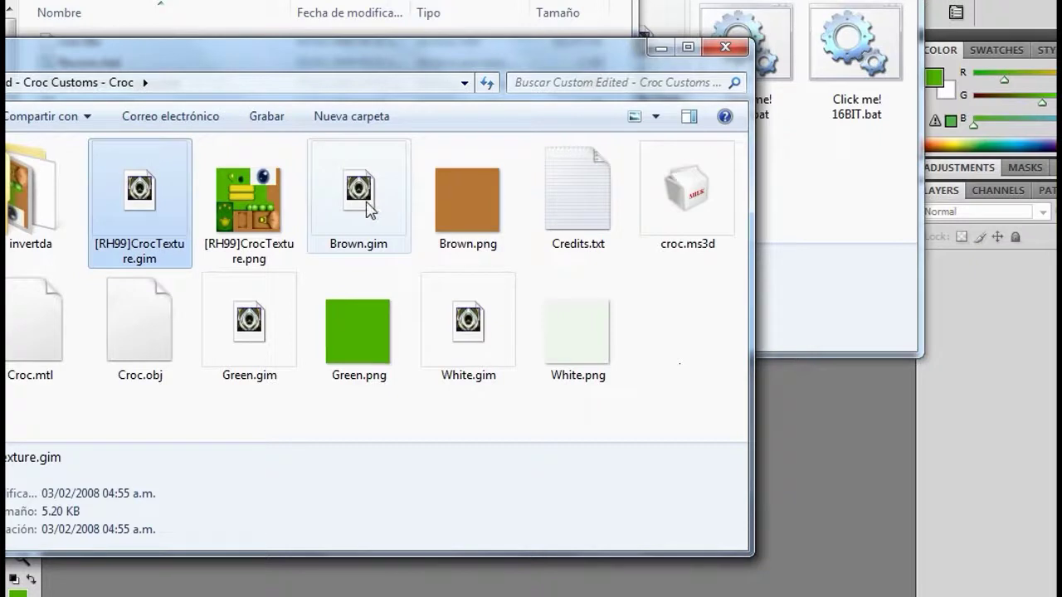
ctrl+click(258, 320)
ctrl+click(500, 338)
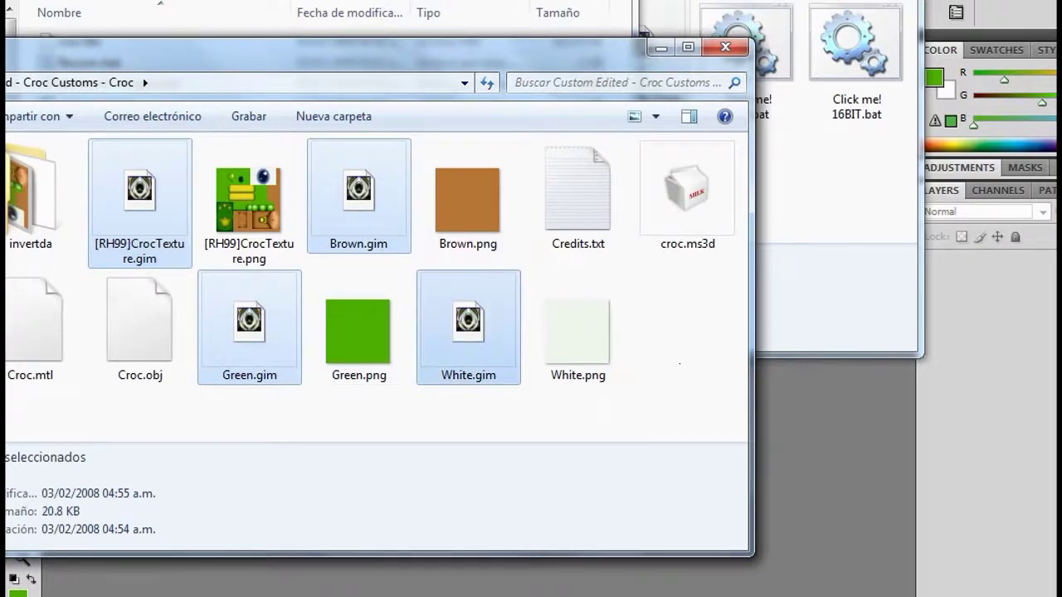
click(191, 30)
right_click(190, 174)
click(233, 310)
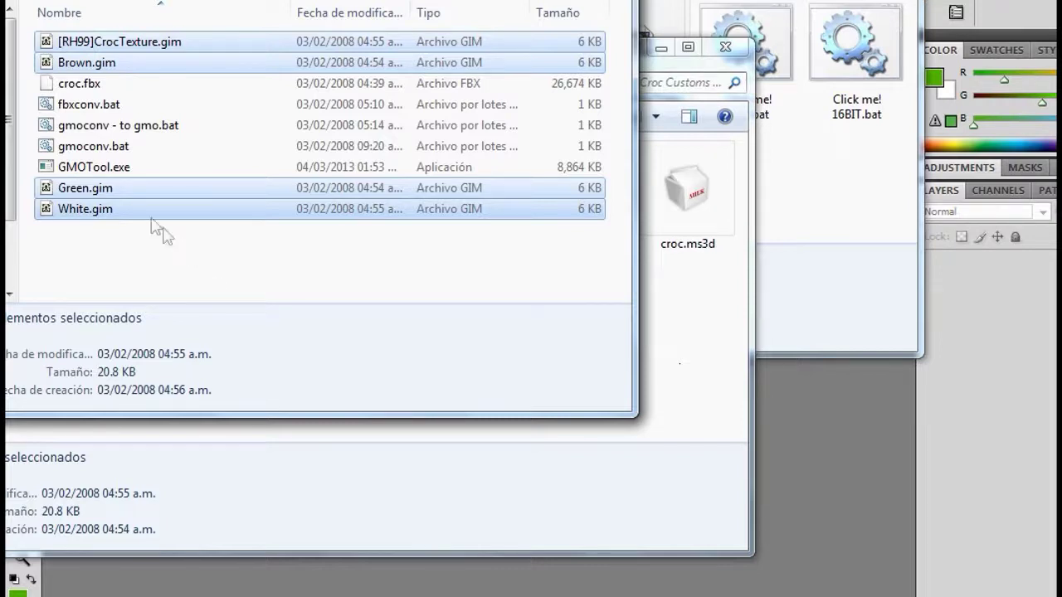
Edit fbxconv.bat so its command reads GMOTool croc.fbx -E, and save the file
click(71, 87)
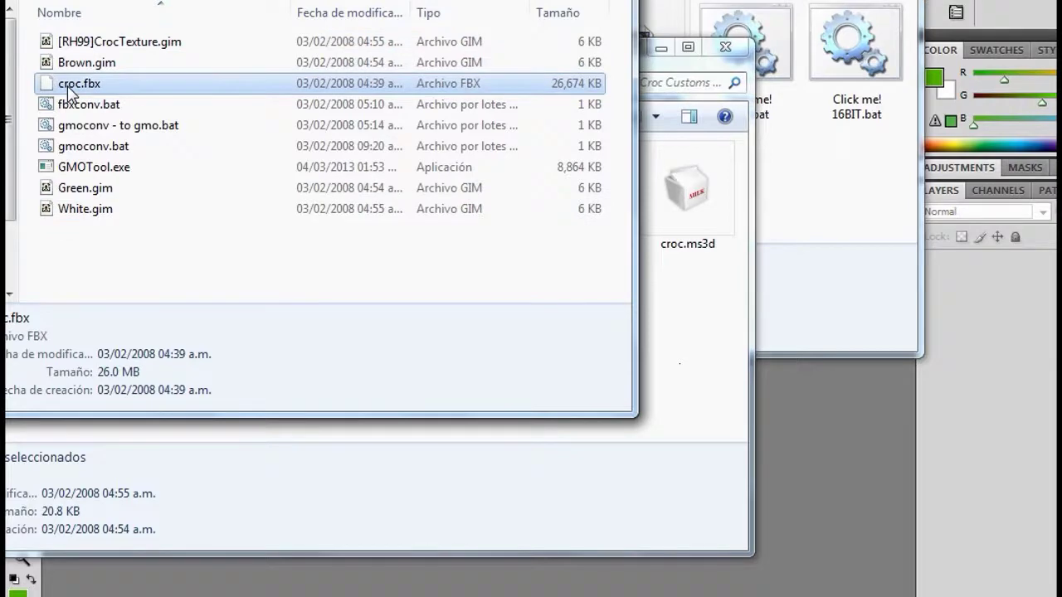
right_click(71, 91)
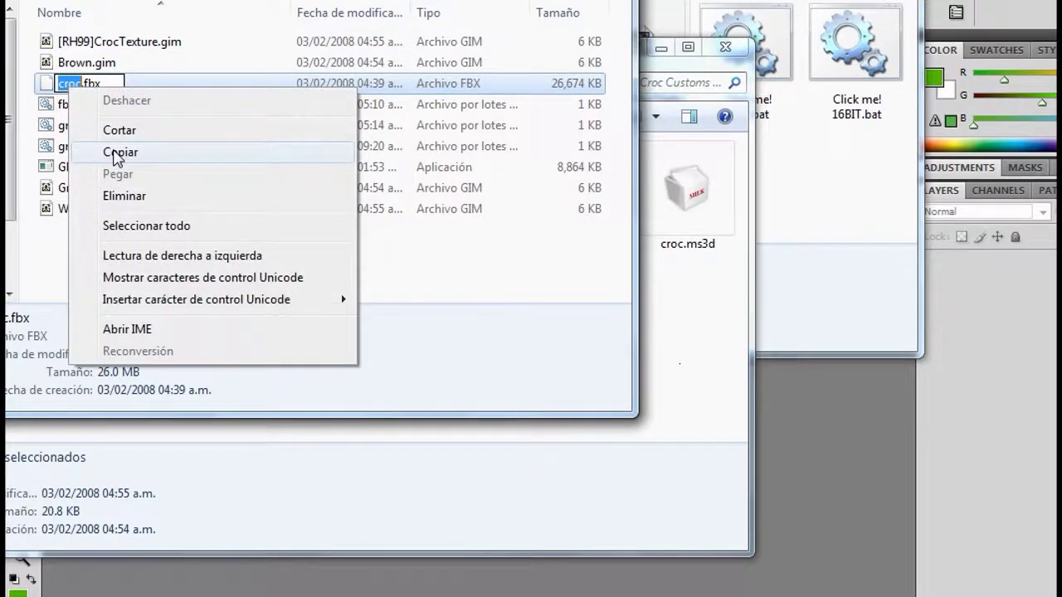
click(117, 153)
click(83, 105)
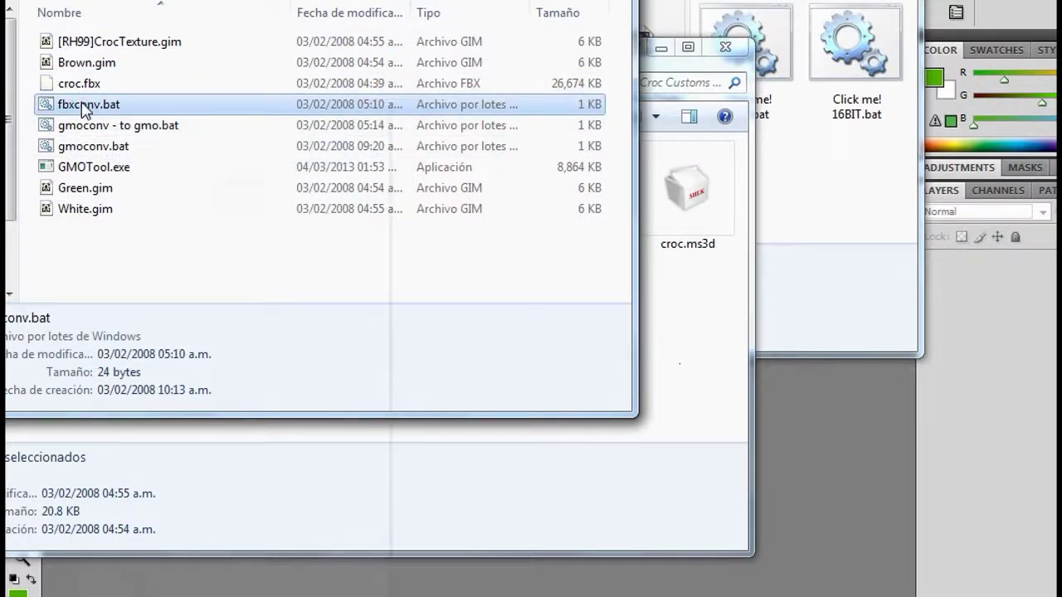
right_click(83, 106)
click(88, 135)
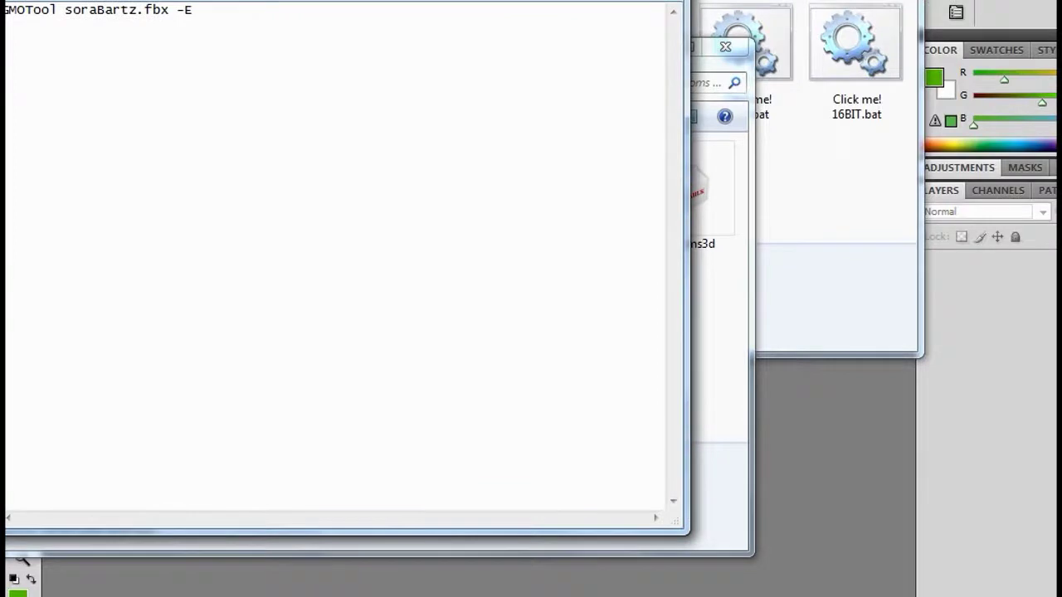
drag(138, 10, 68, 10)
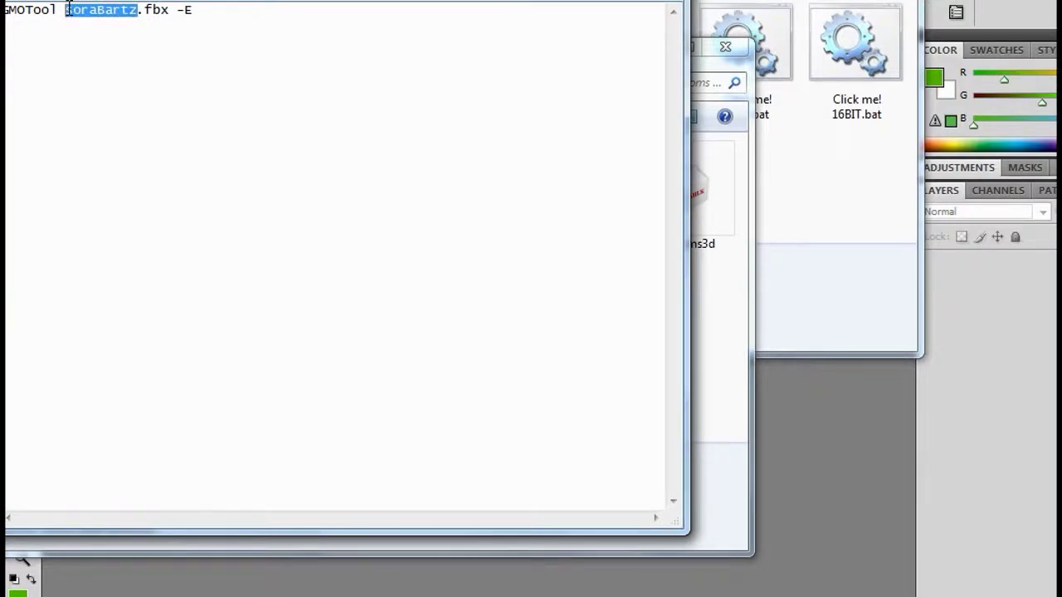
text(croc)
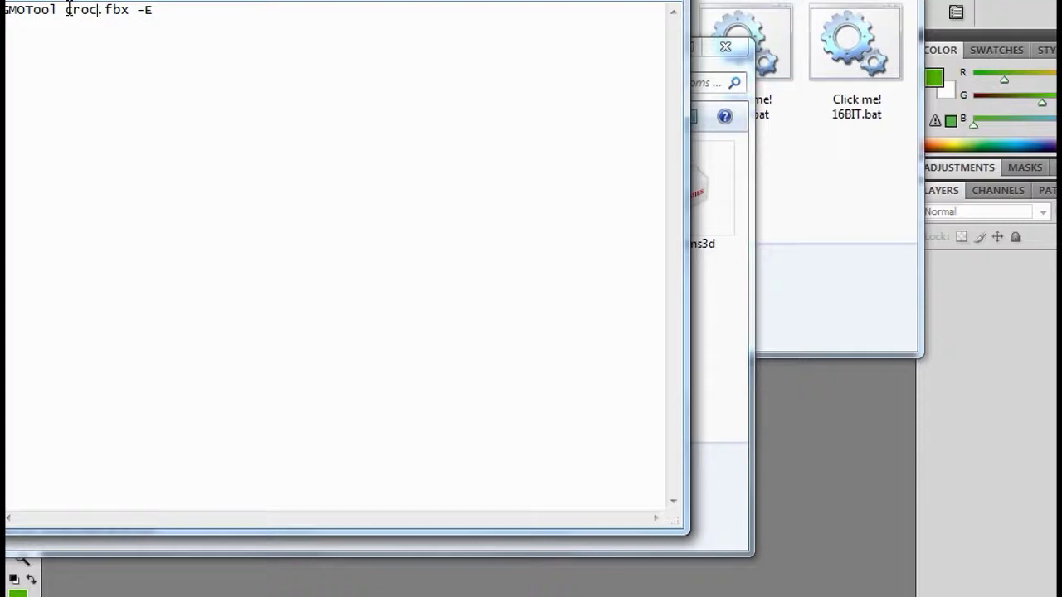
click(43, 1)
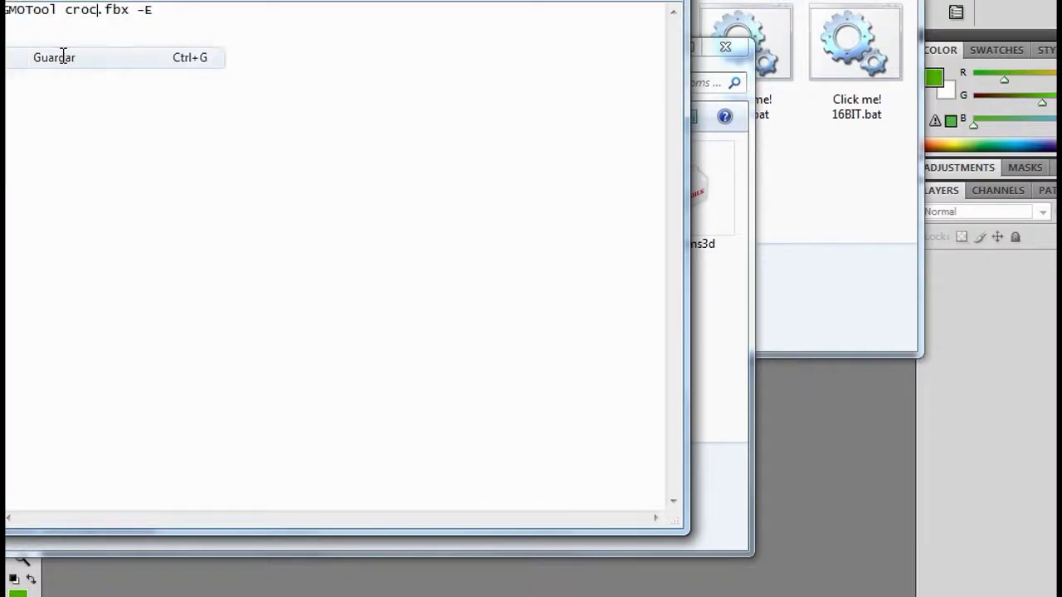
click(63, 57)
Run fbxconv.bat in the GMOTool folder to convert croc.fbx into croc.mds
click(710, 339)
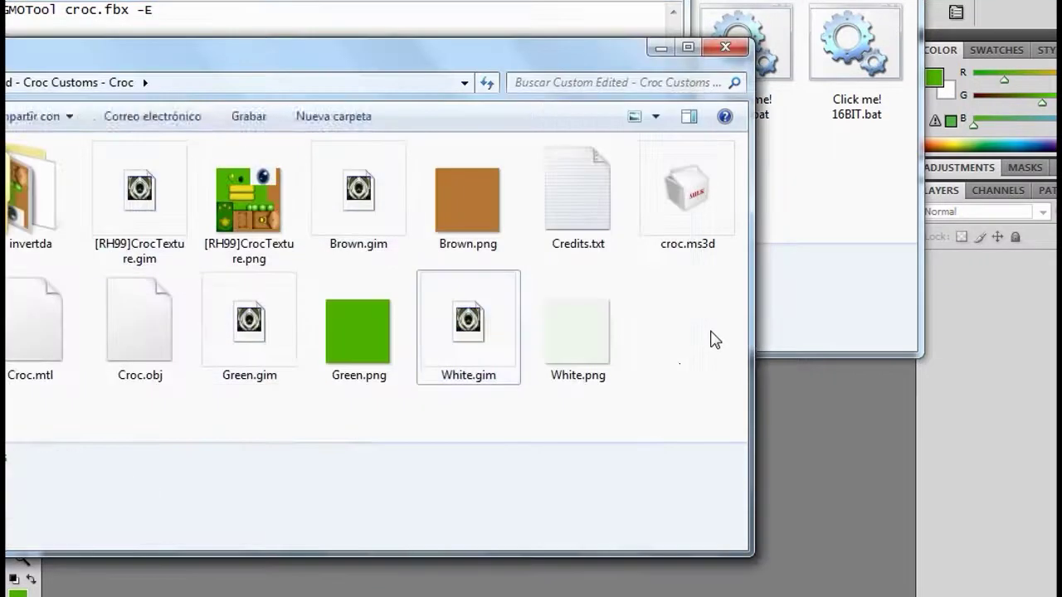
click(720, 17)
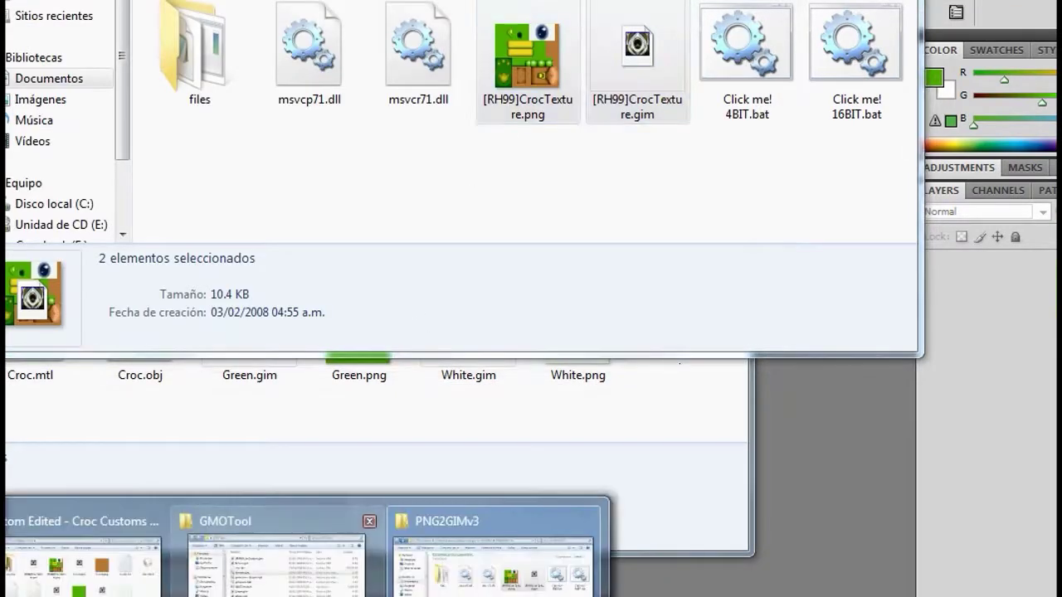
click(273, 560)
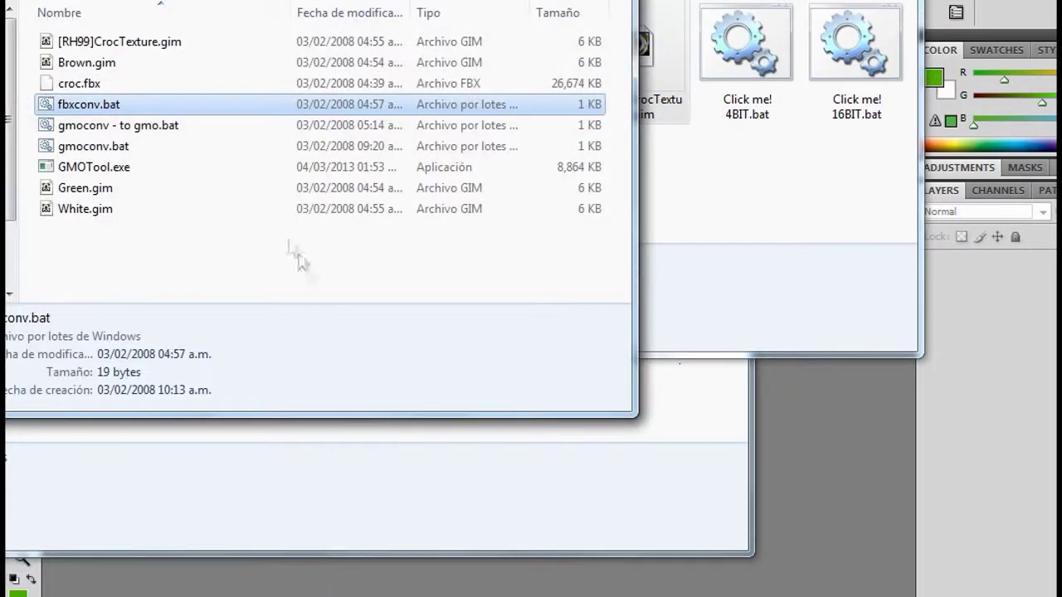
double_click(99, 107)
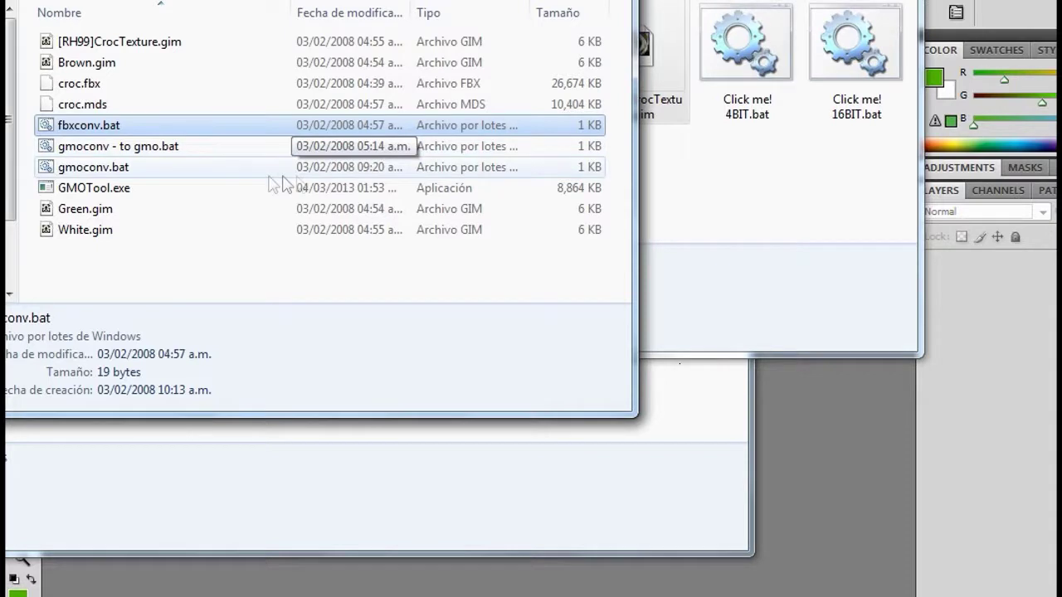
click(90, 106)
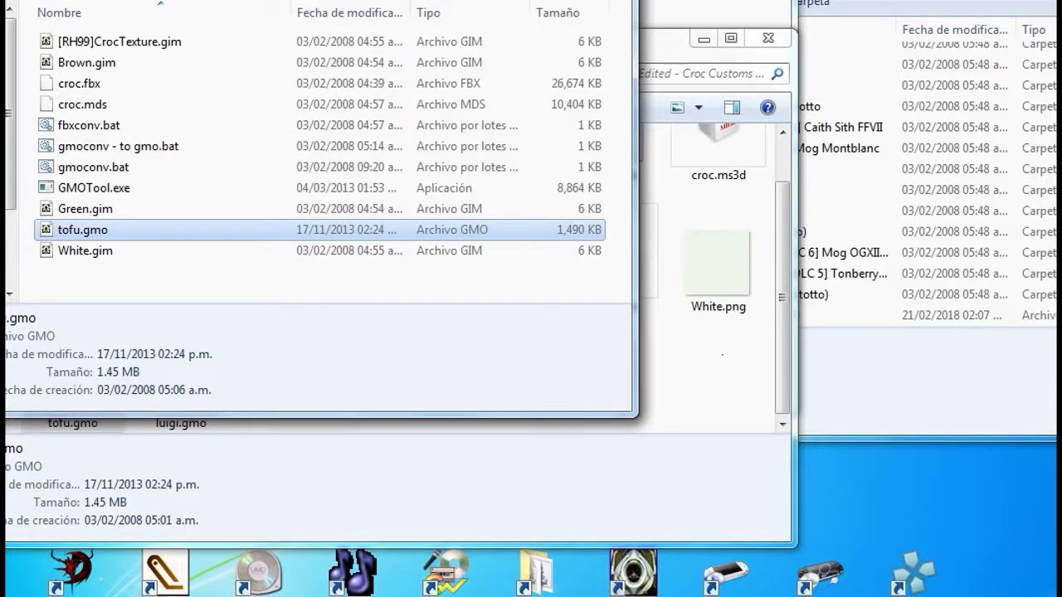
Edit gmoconv.bat in the GMOTool folder so its command reads GMOTool tofu.gmo -E, and save the file
click(73, 229)
key(ctrl+c)
right_click(73, 229)
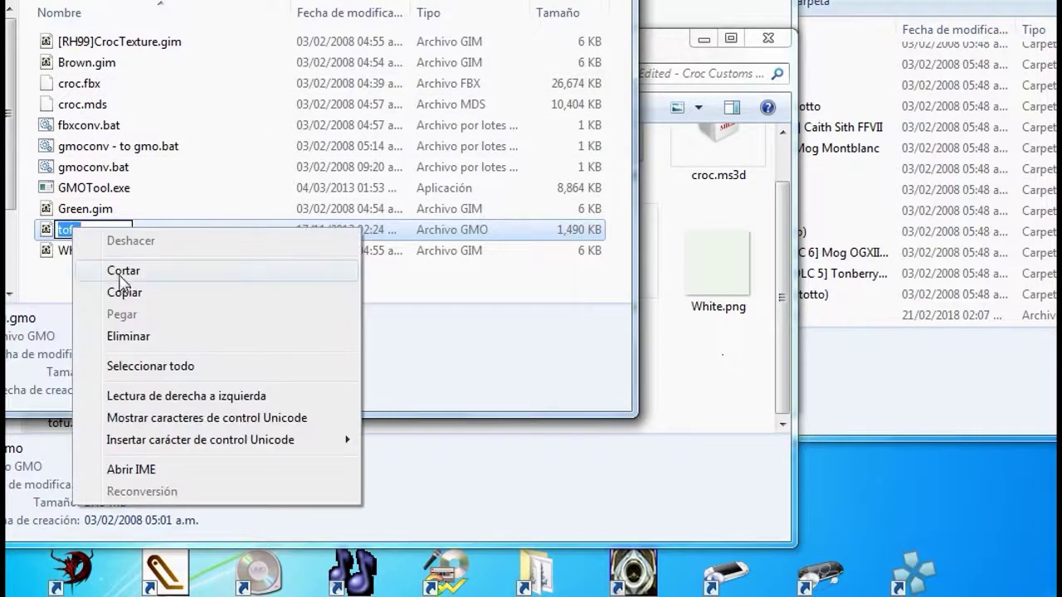
click(124, 293)
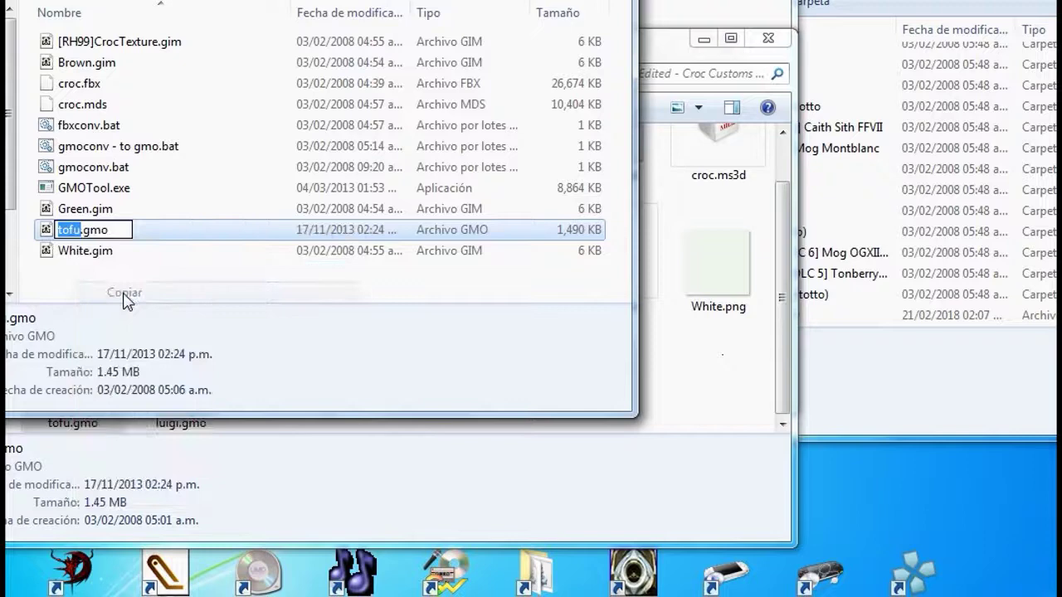
click(46, 230)
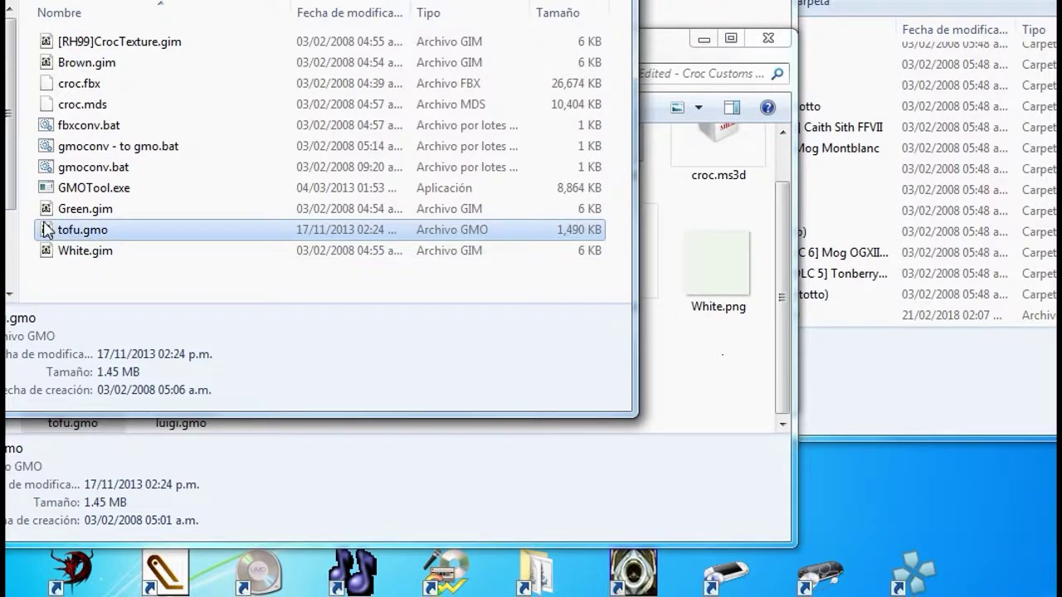
click(84, 170)
right_click(85, 170)
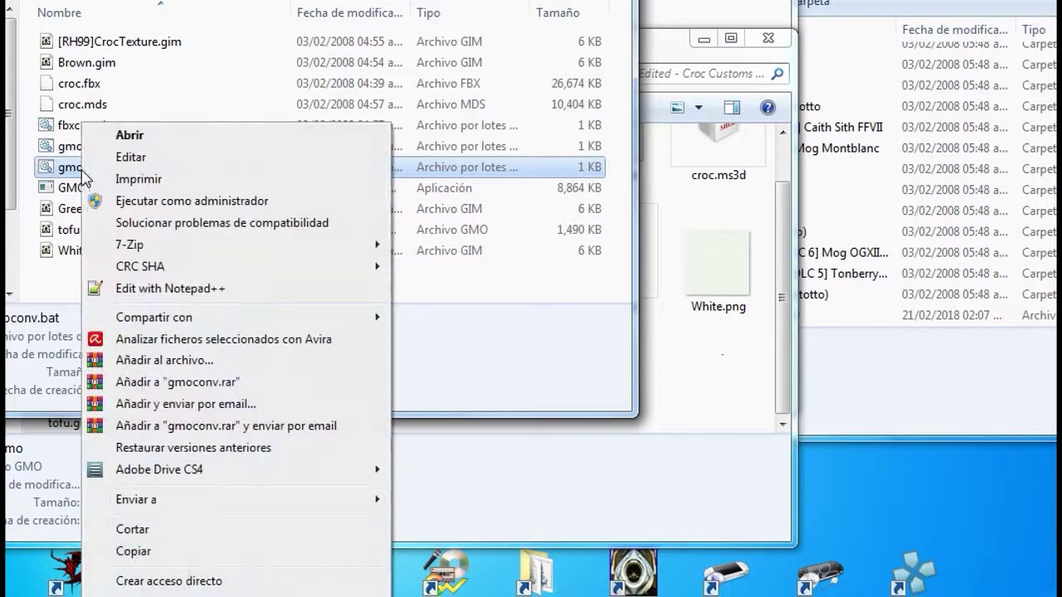
click(134, 157)
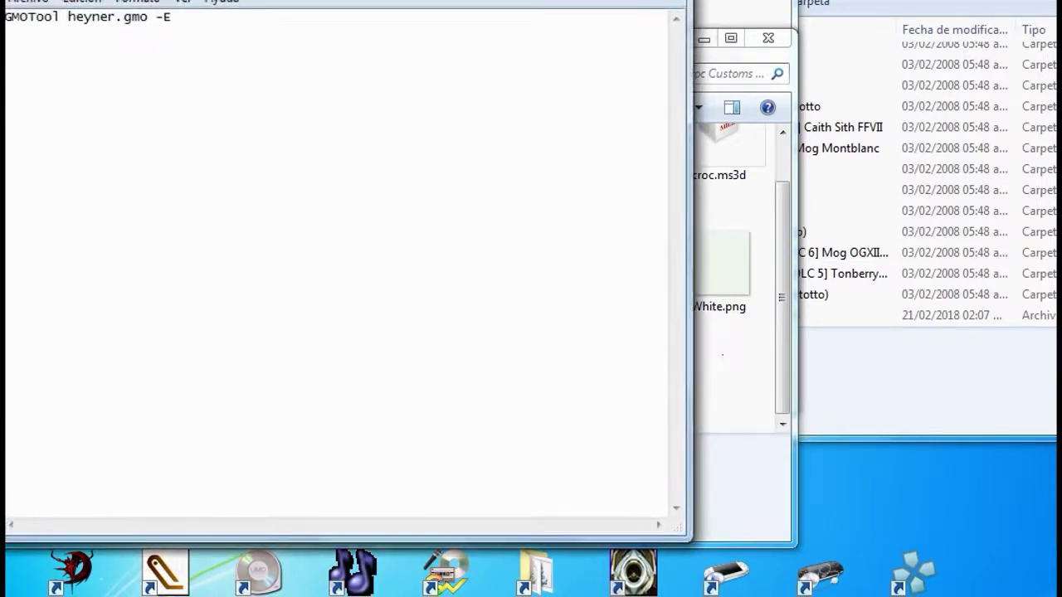
drag(118, 20, 72, 20)
right_click(72, 20)
click(122, 104)
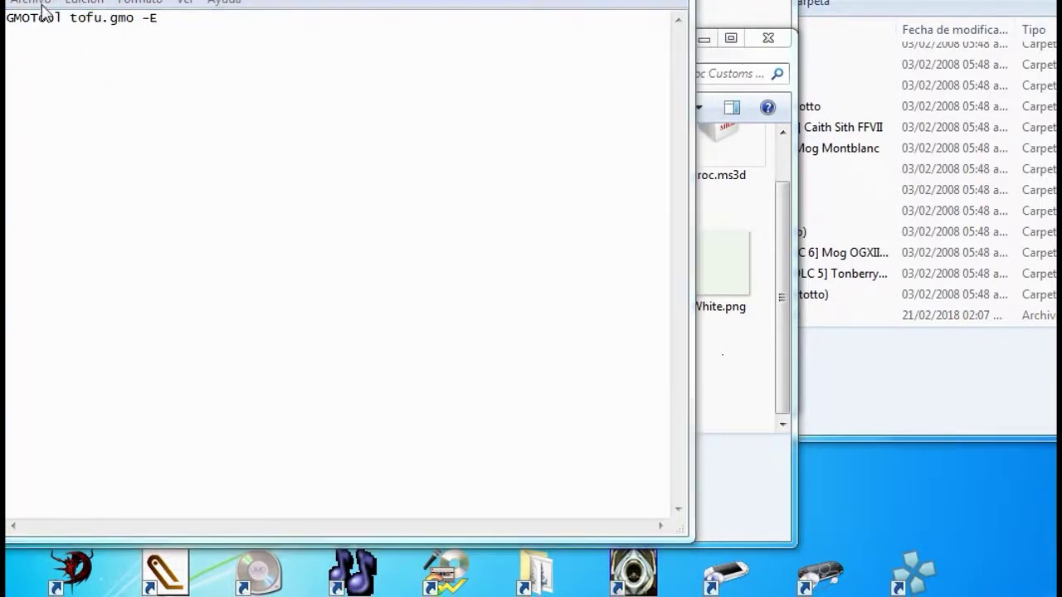
click(42, 7)
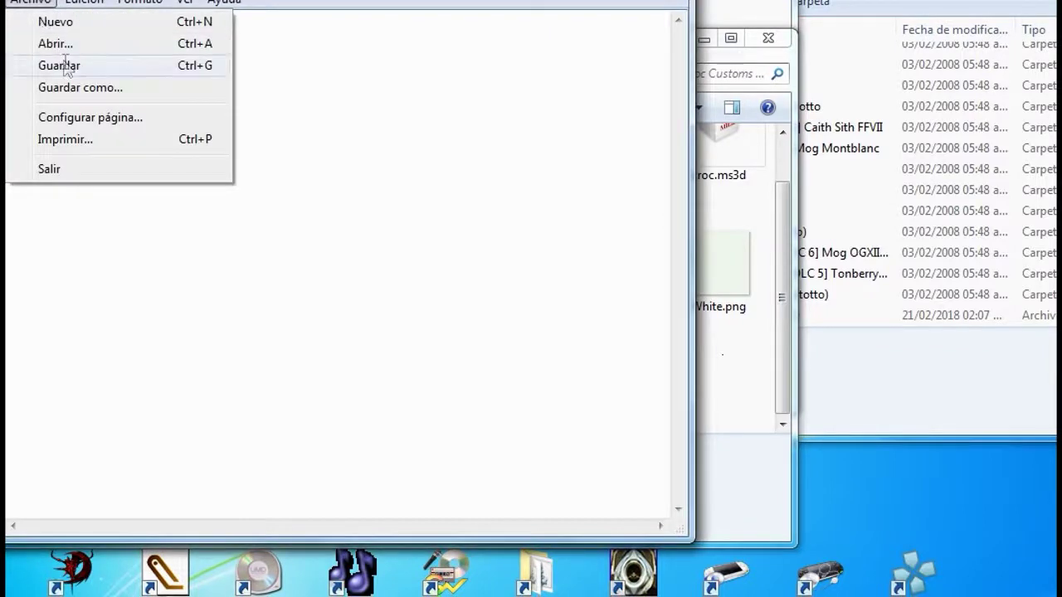
click(60, 66)
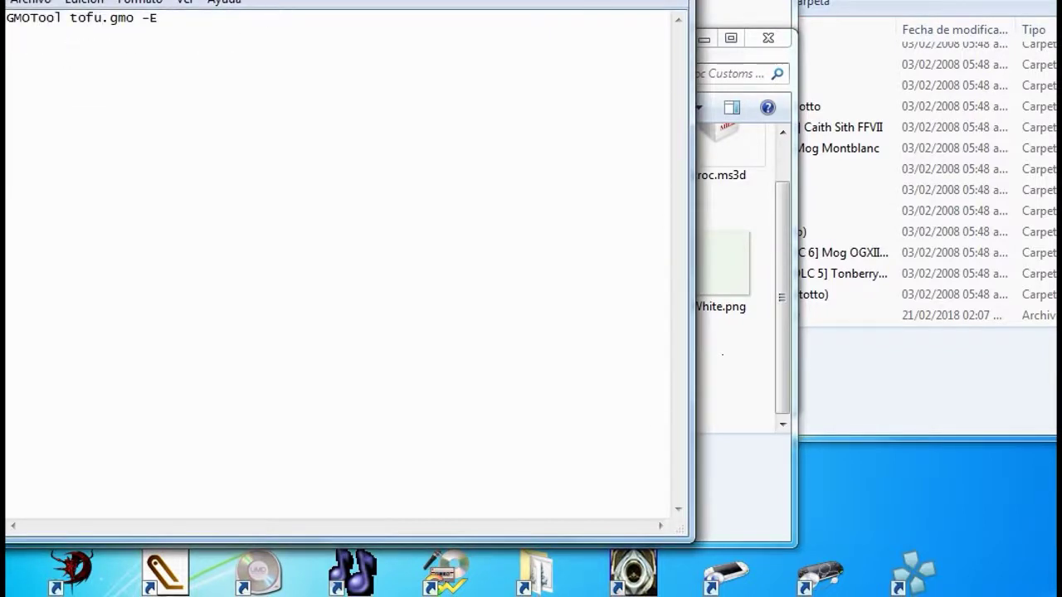
Run gmoconv.bat in the GMOTool folder to convert tofu.gmo into tofu.mds
key(alt+Tab)
double_click(112, 169)
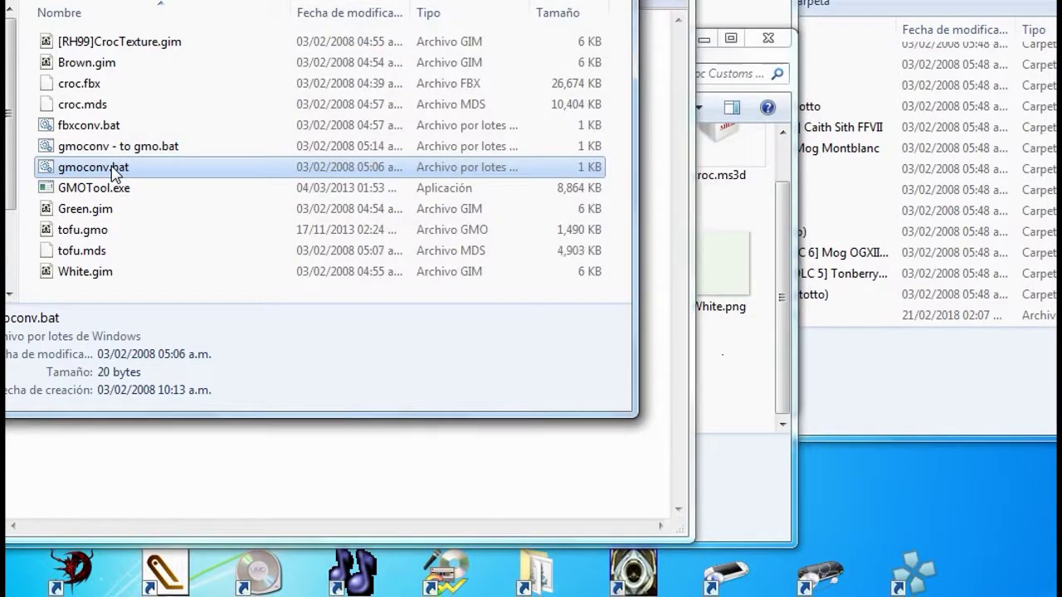
click(101, 233)
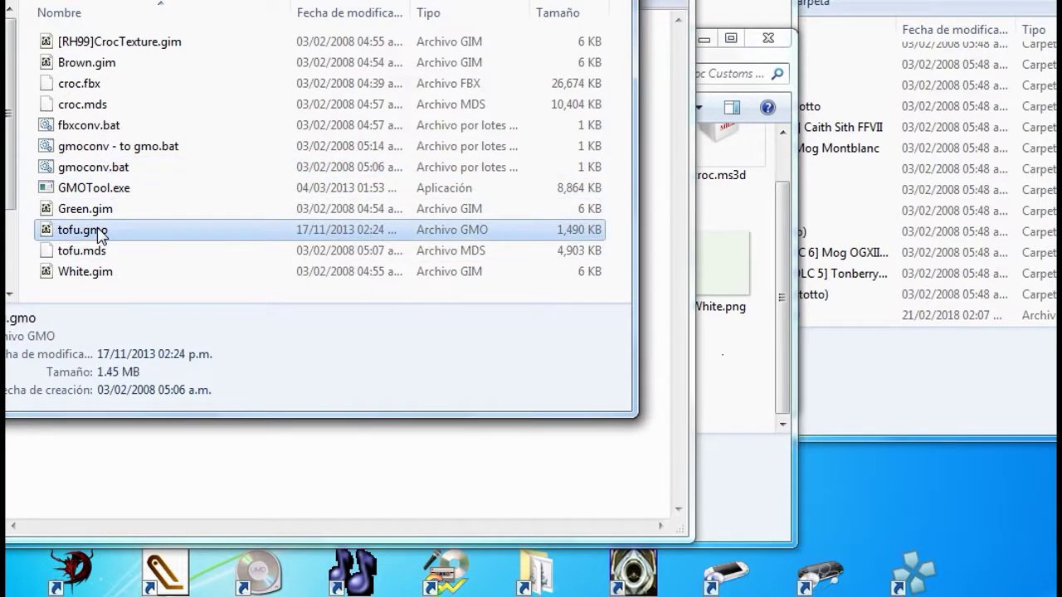
Delete tofu.gmo from the GMOTool folder, sending it to the Recycle Bin
right_click(100, 234)
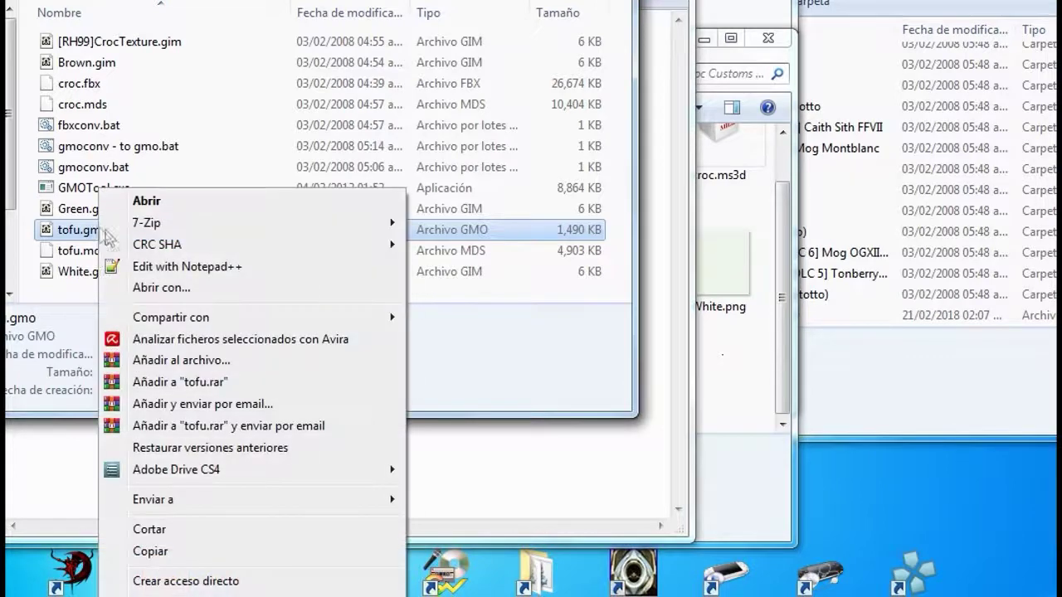
click(167, 594)
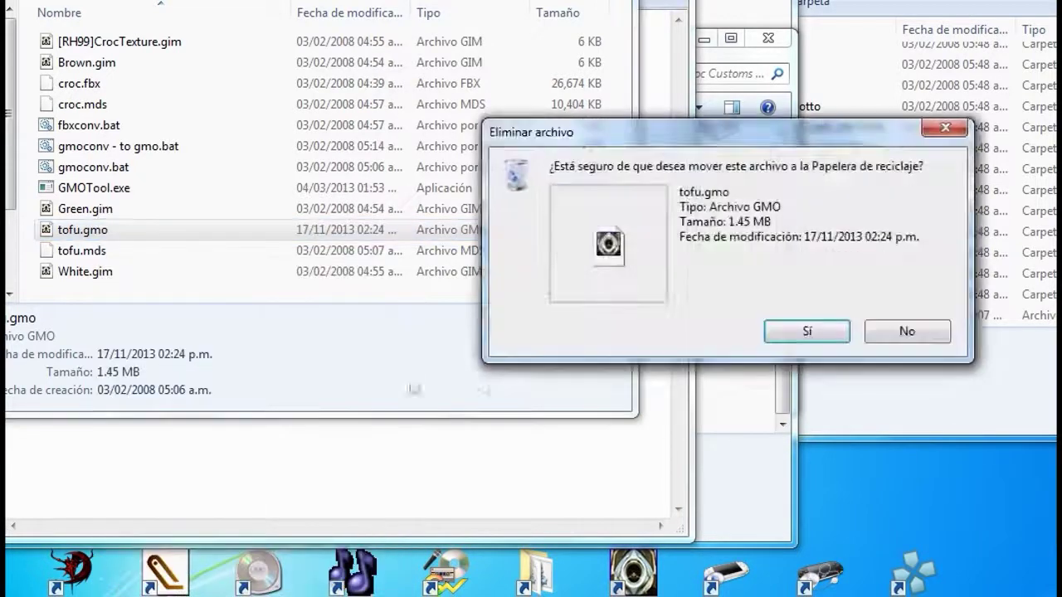
click(793, 334)
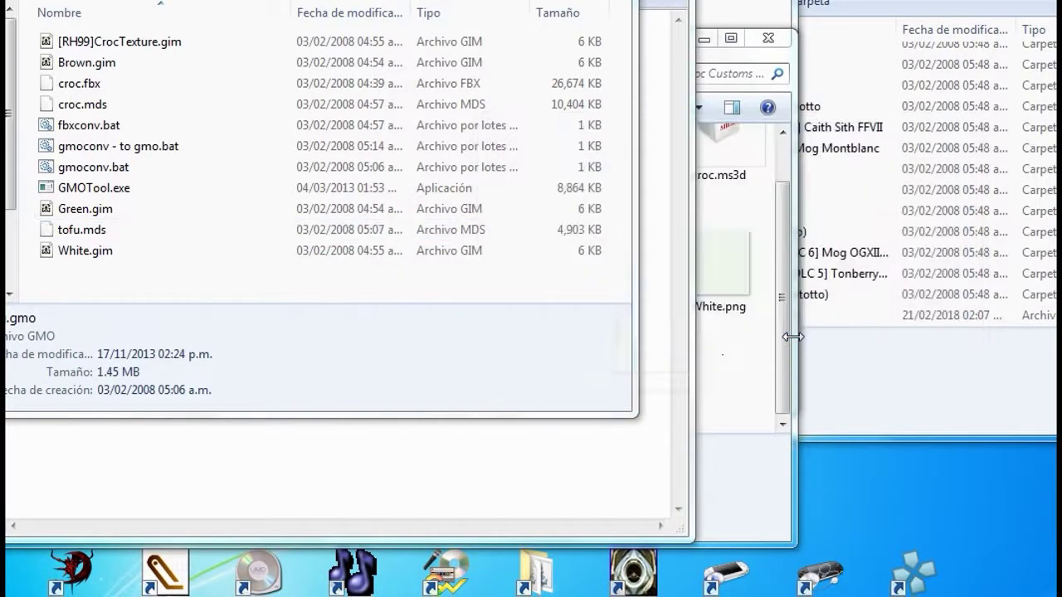
Move tofu.mds from the GMOTool folder into the Custom Edited - Croc Customs - Croc folder and open it in Notepad++
click(743, 489)
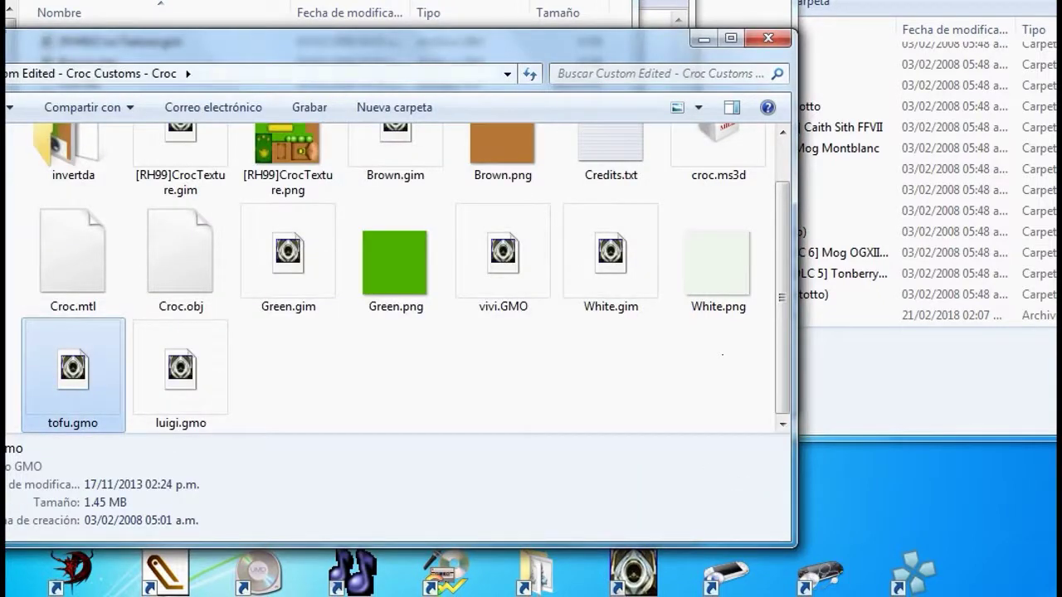
key(alt+Tab)
drag(106, 230, 680, 403)
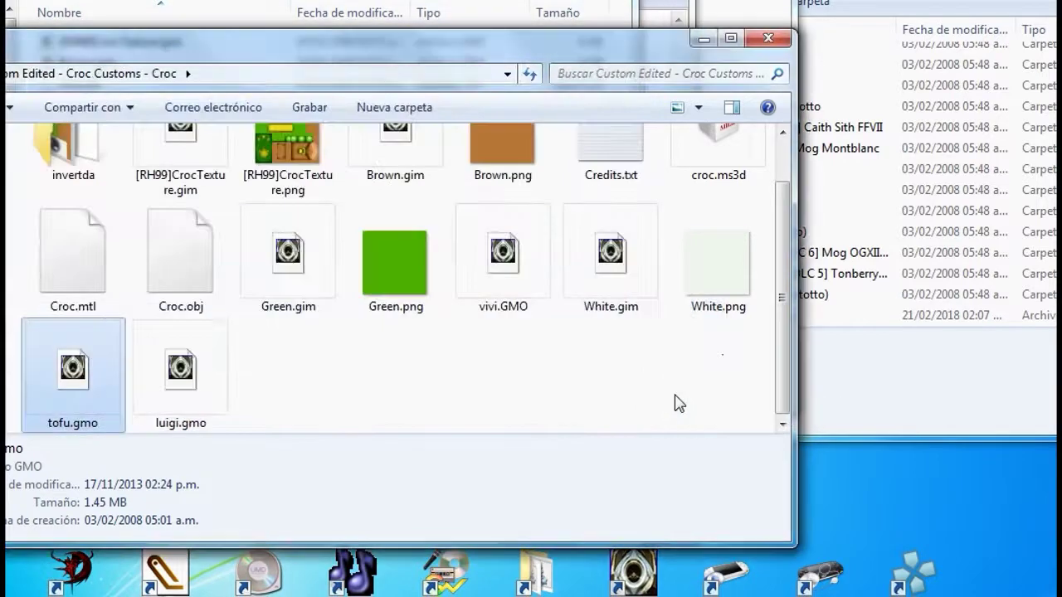
right_click(308, 380)
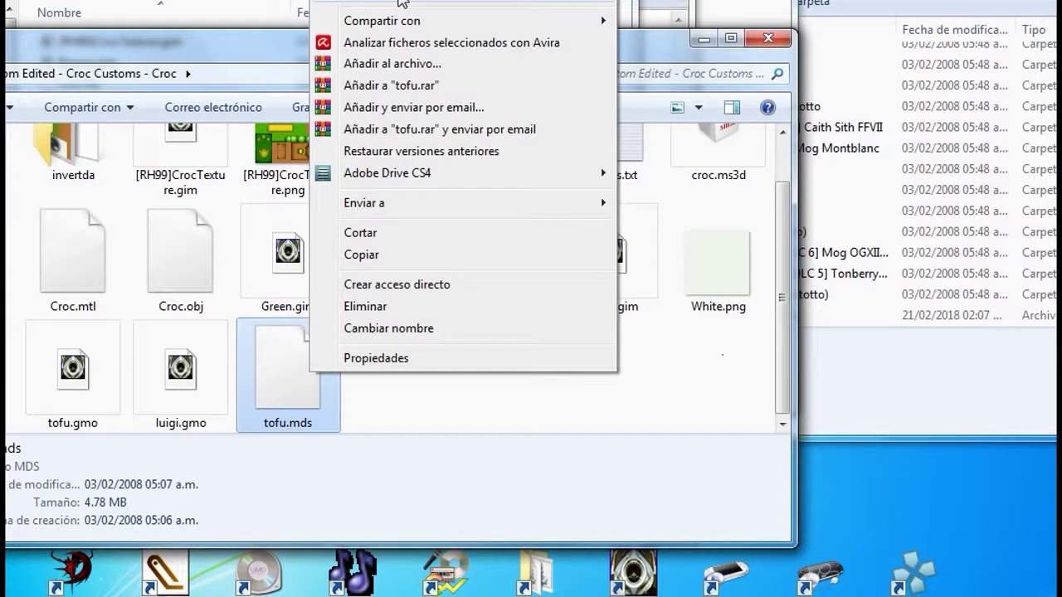
click(401, 2)
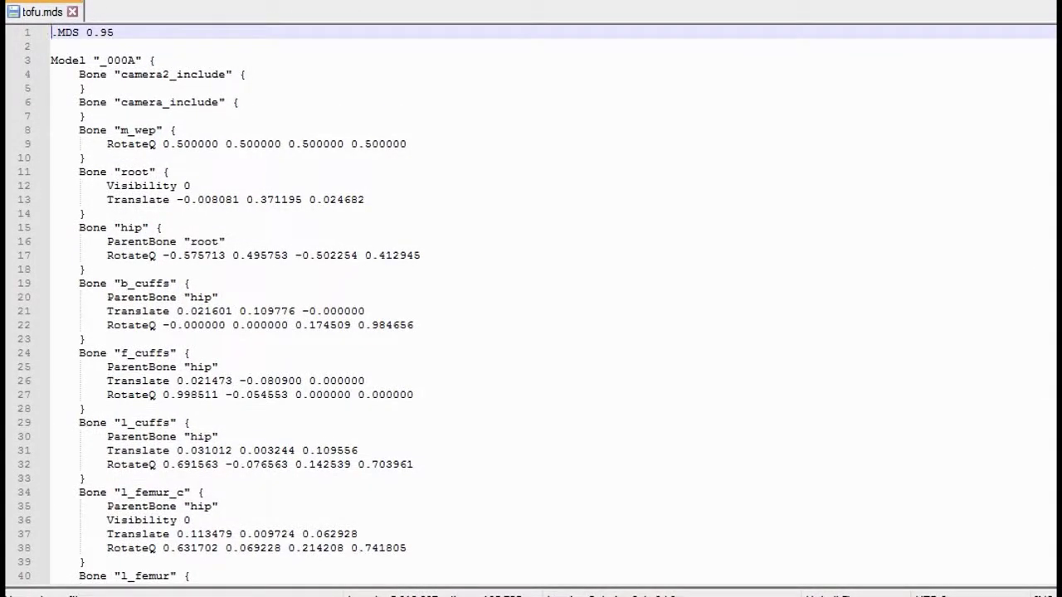
Open croc.mds from the GMOTool folder in Notepad++ and move it to the other view beside tofu.mds
key(alt+Tab)
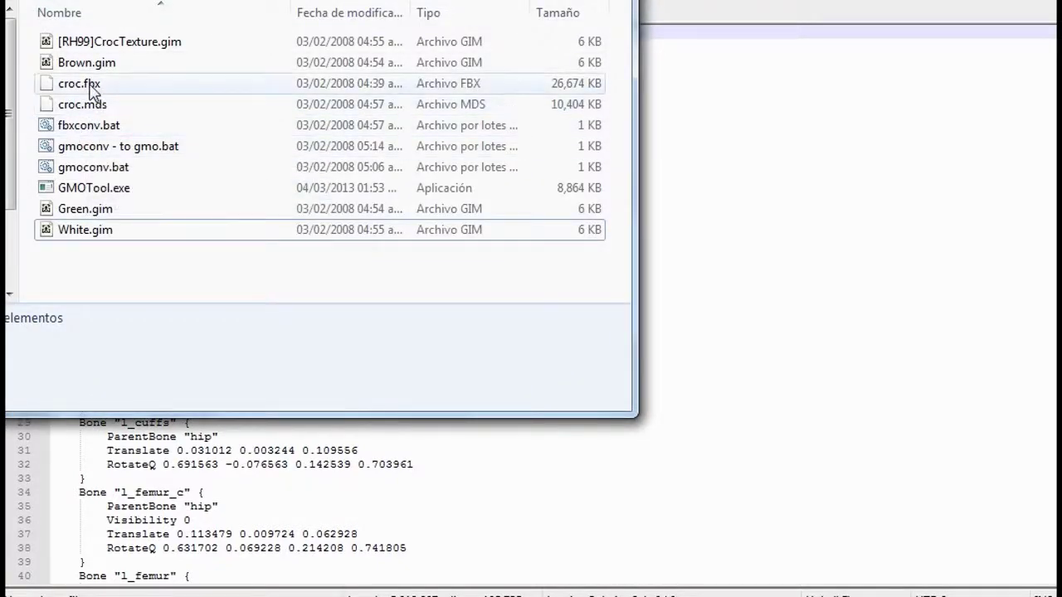
click(99, 105)
right_click(101, 106)
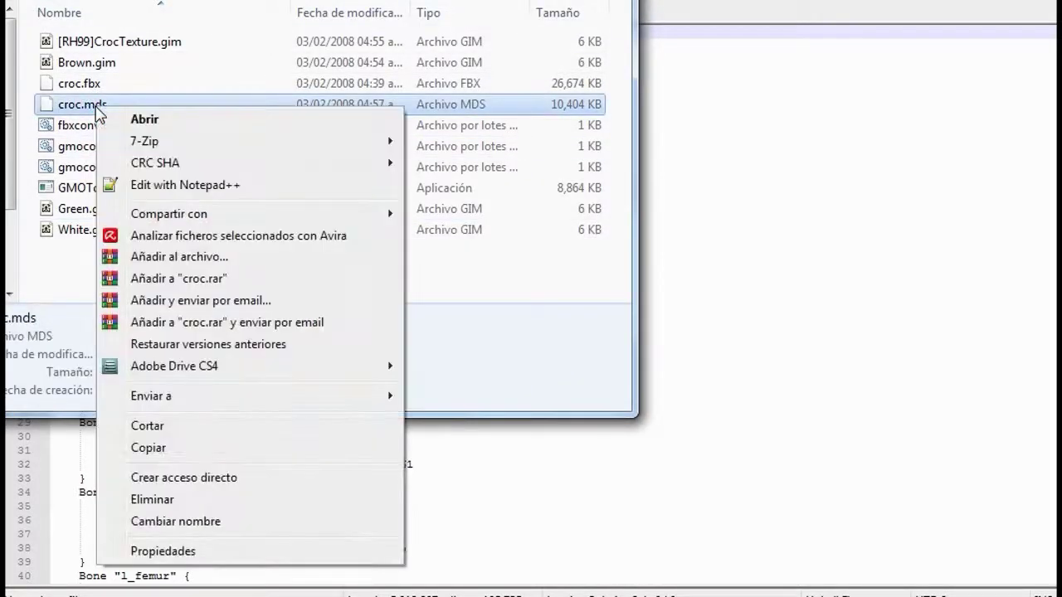
click(157, 185)
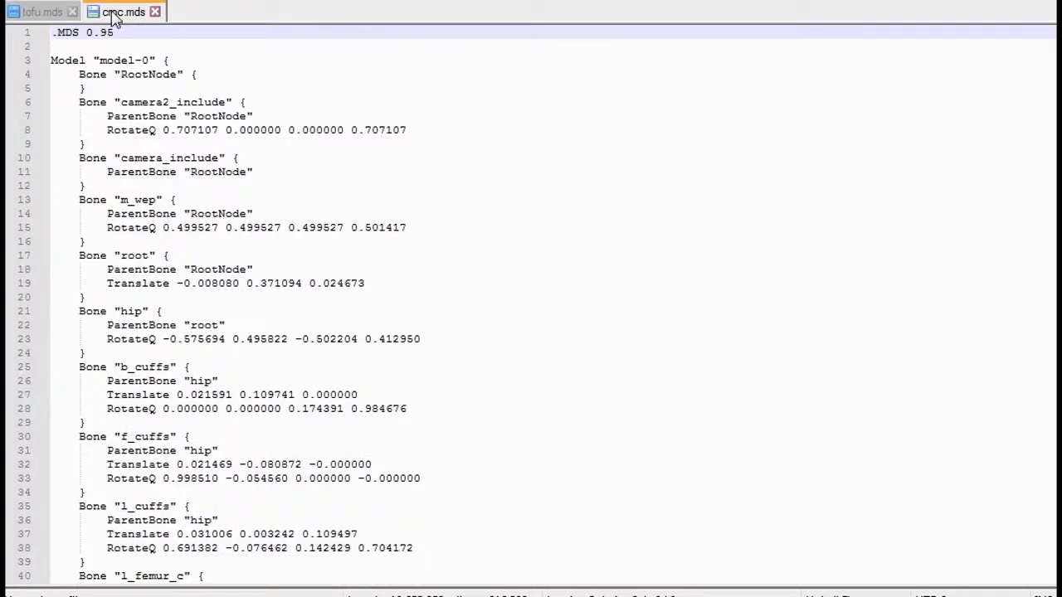
right_click(113, 17)
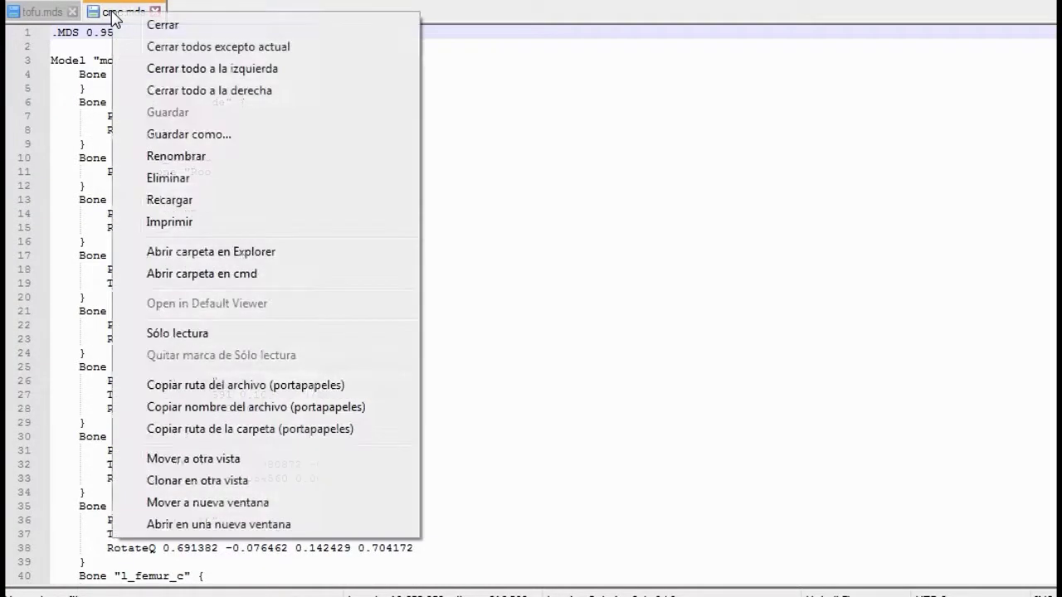
click(185, 458)
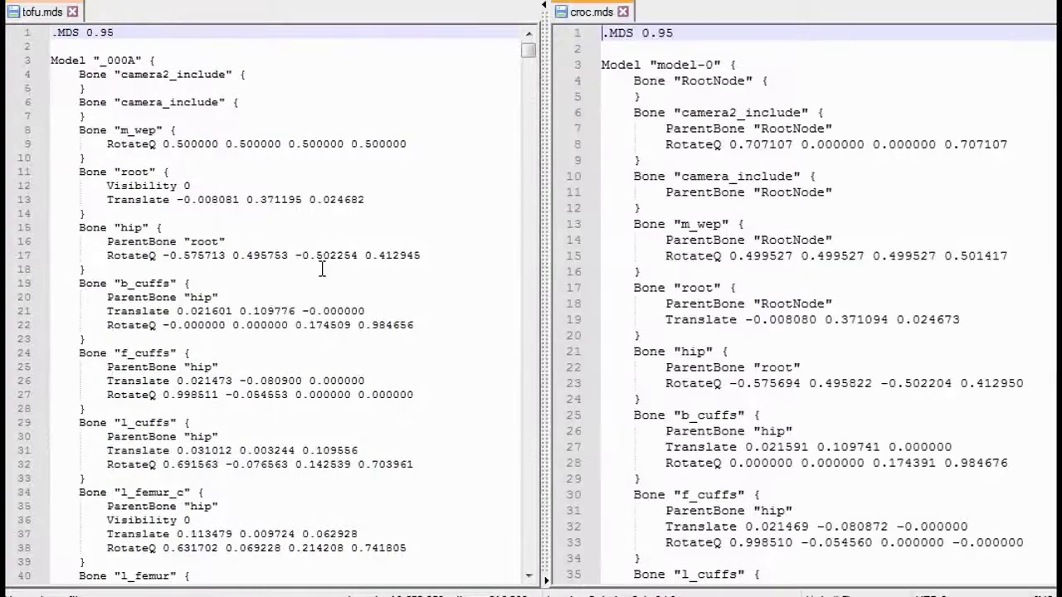
Replace all occurrences of RootNode with root in croc.mds
double_click(708, 82)
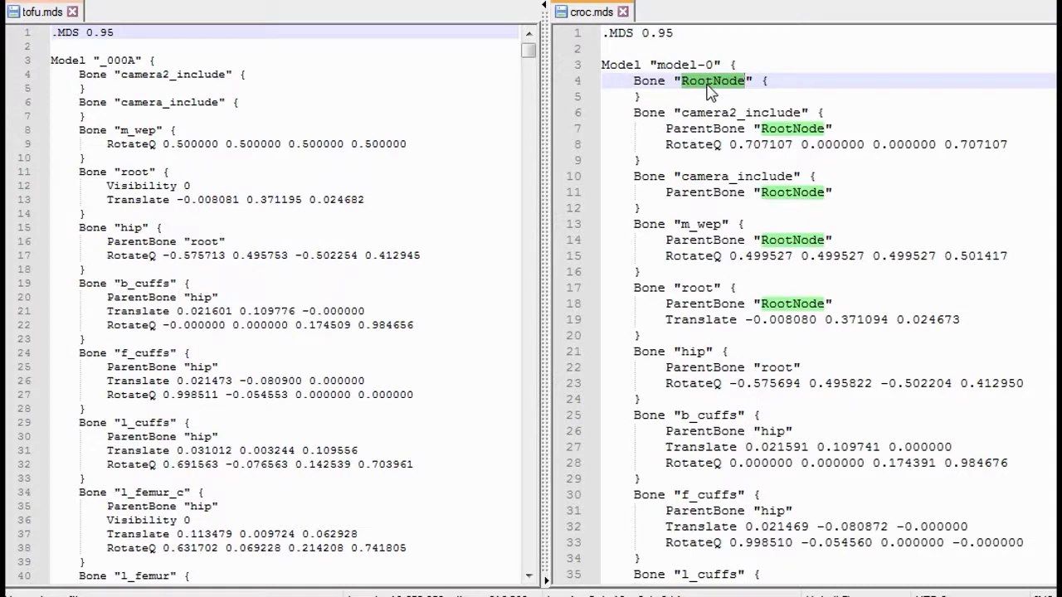
key(ctrl+f)
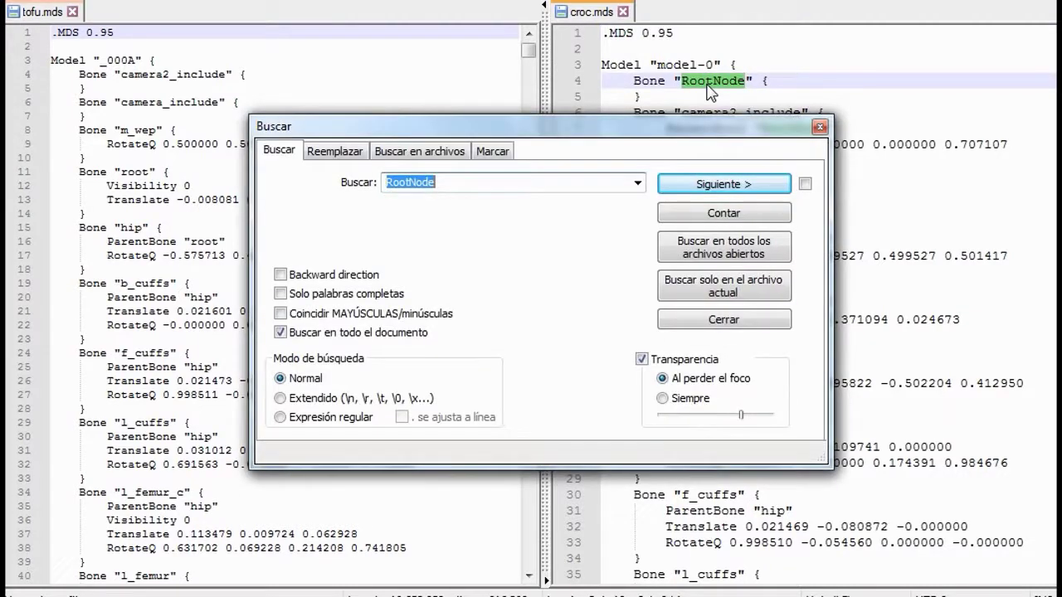
click(352, 152)
double_click(408, 211)
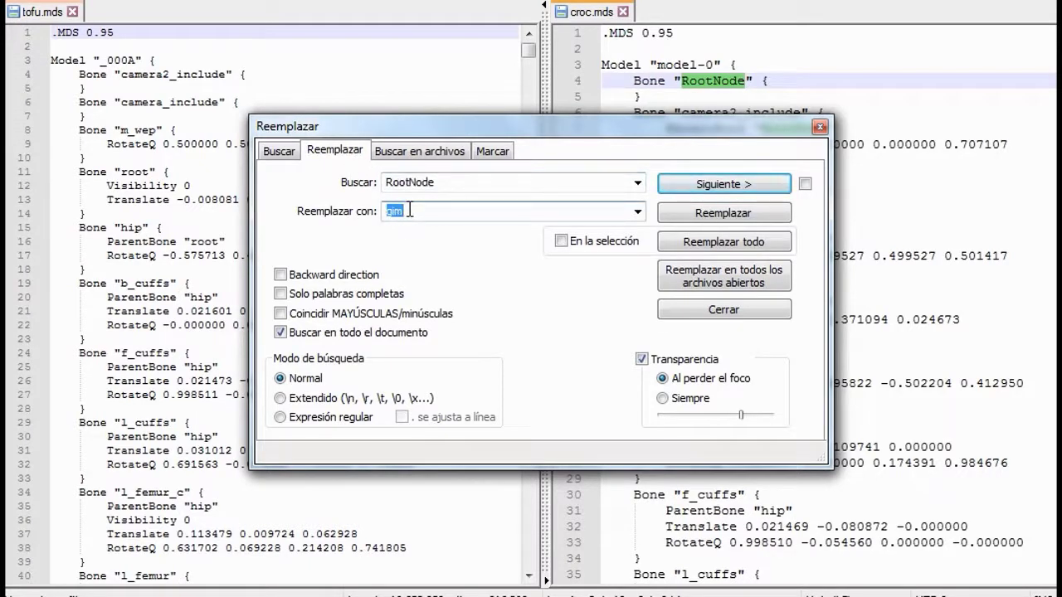
text(root)
click(711, 244)
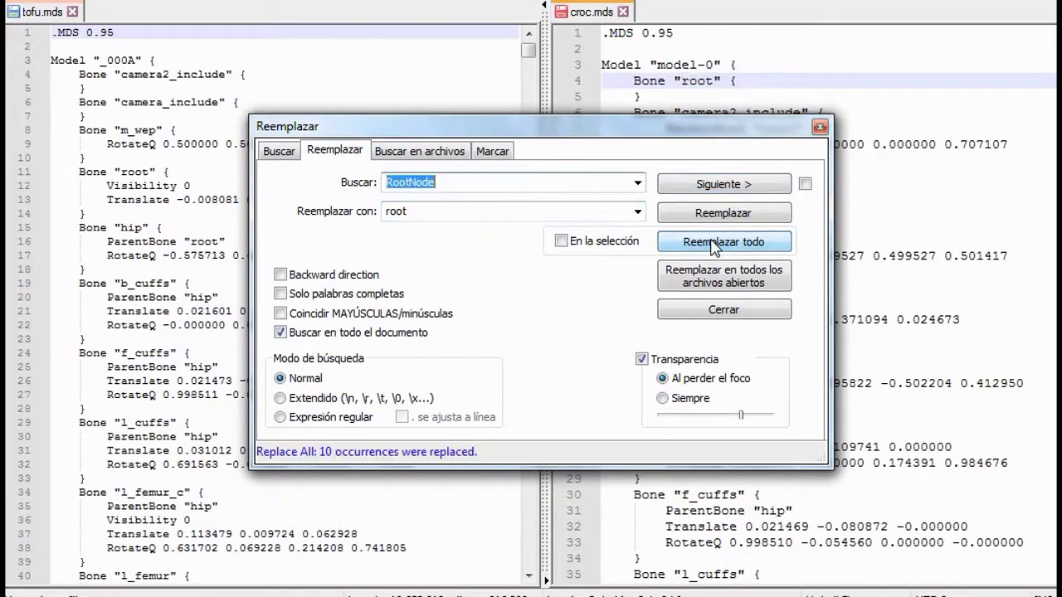
Replace all occurrences of png with gim in croc.mds and close the replace dialog
text(p)
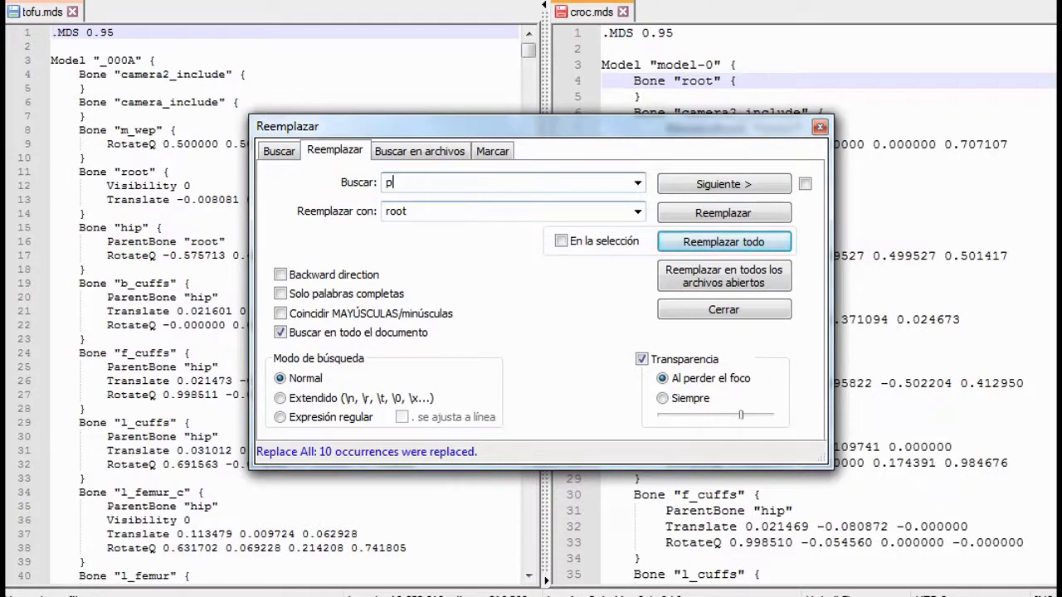
text(ng)
double_click(433, 214)
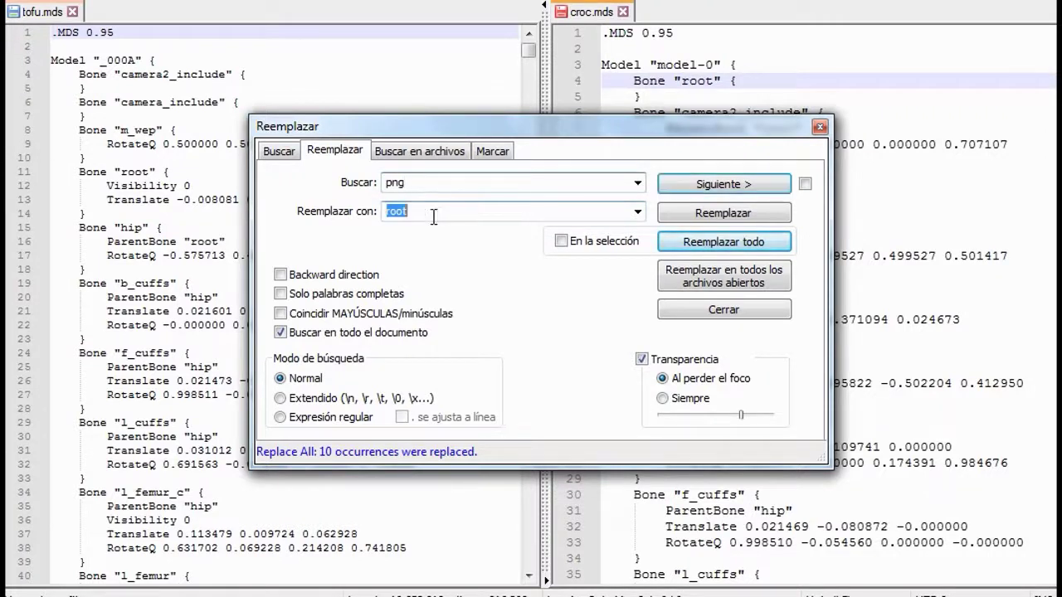
text(gim)
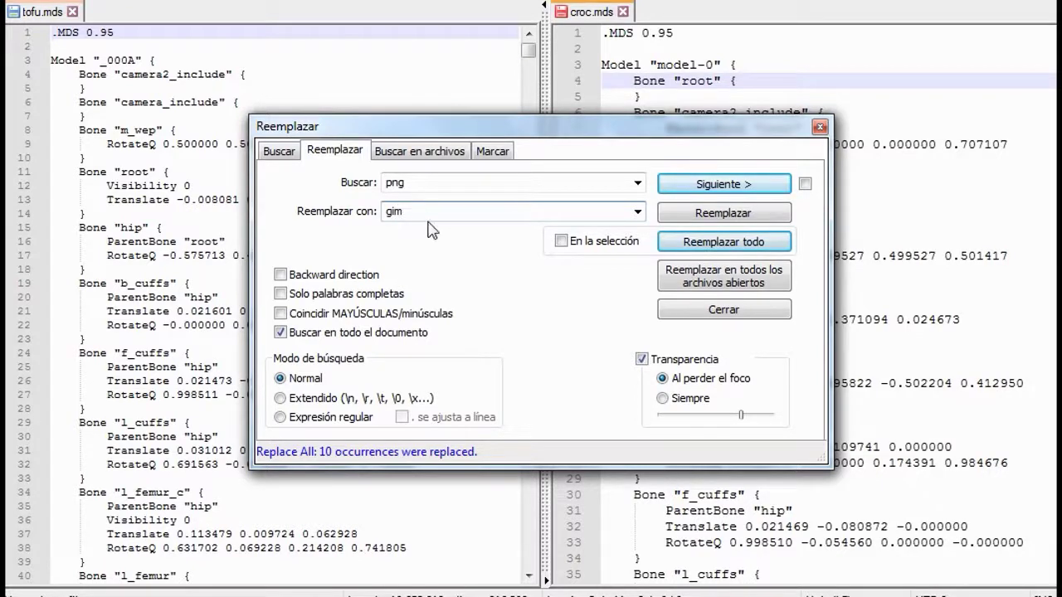
click(701, 243)
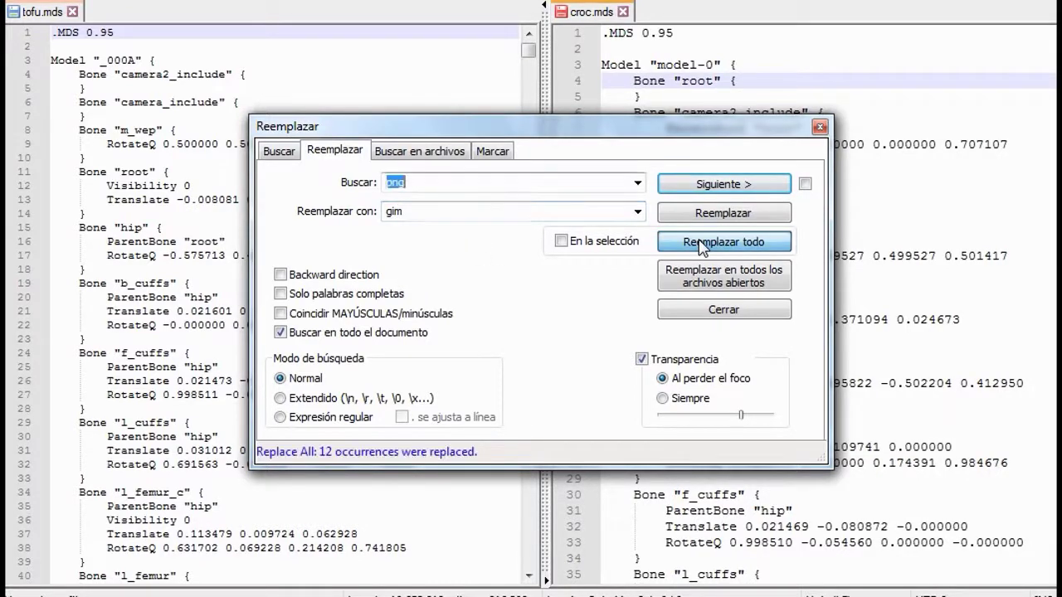
click(819, 127)
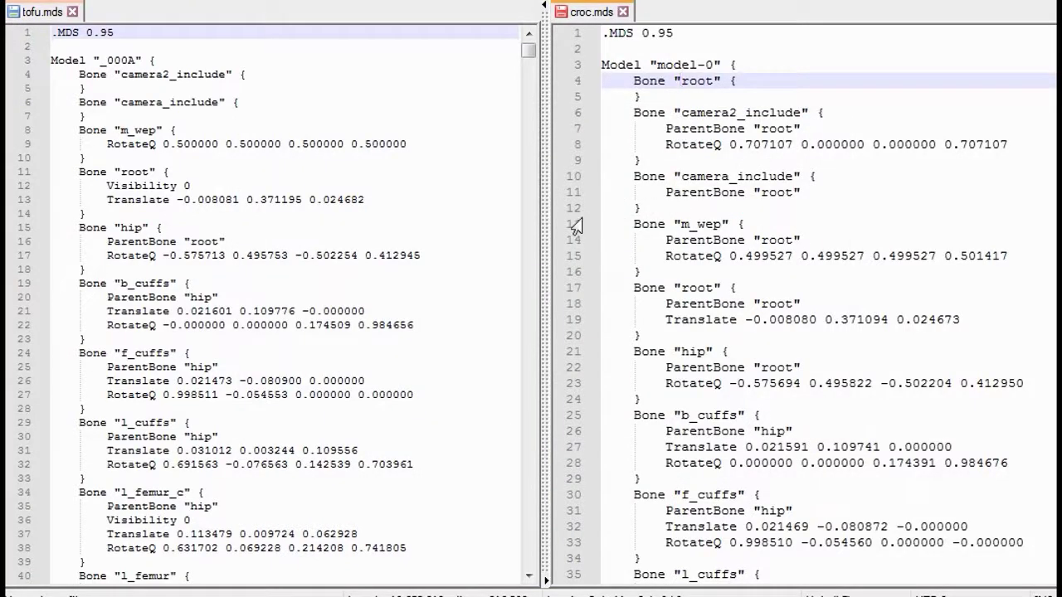
Copy the text Material " from the second line of the notes file paso 2 despues de pegar model 000-A.txt
mouse_move(398, 594)
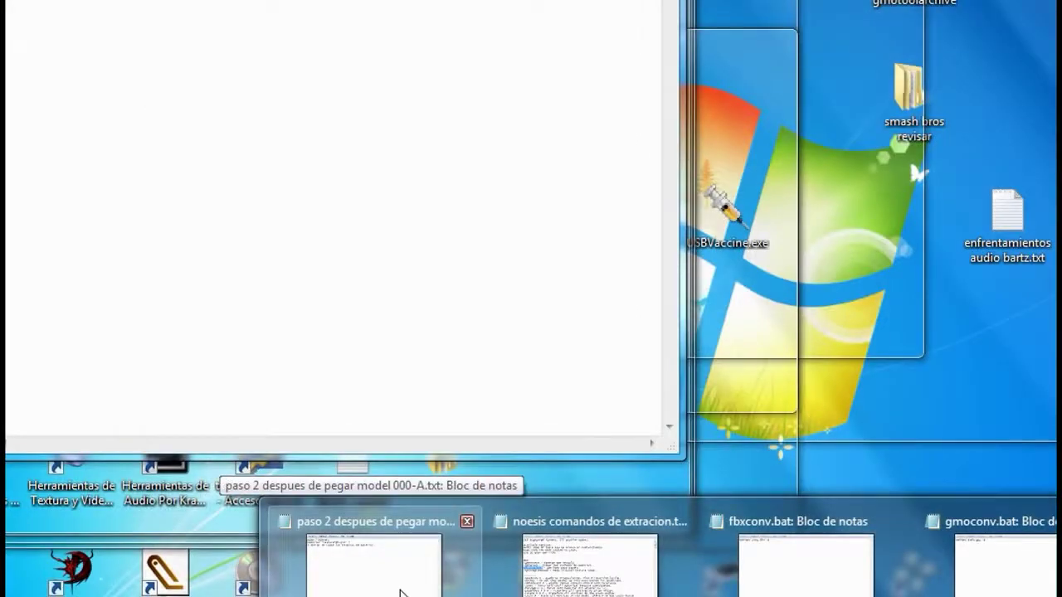
click(398, 580)
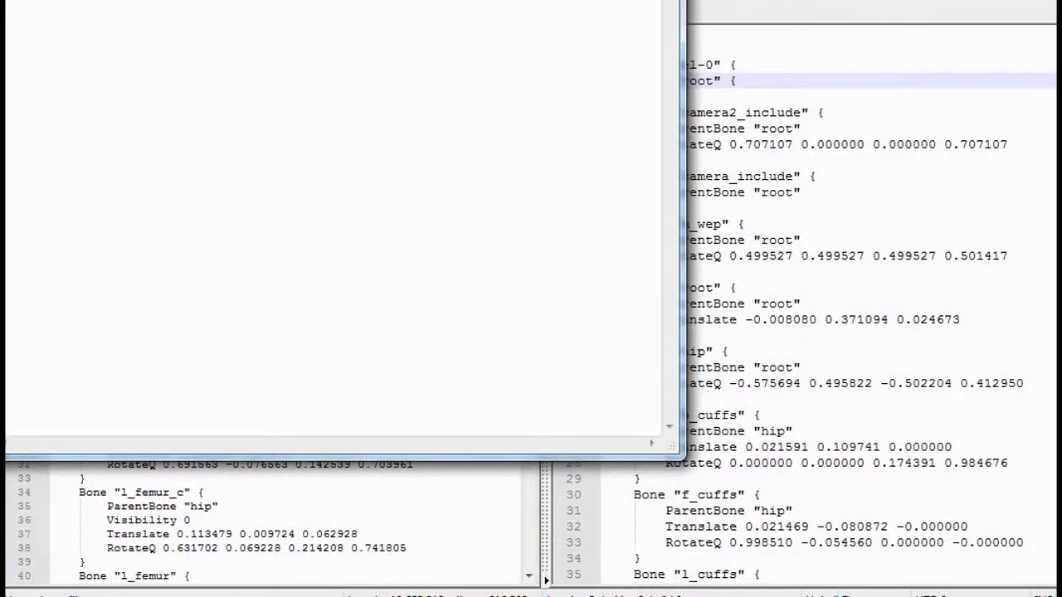
text(paso 2 buscar: Material "texture000.gim" { y borrar de todas las texturas de material:)
key(ctrl+Home)
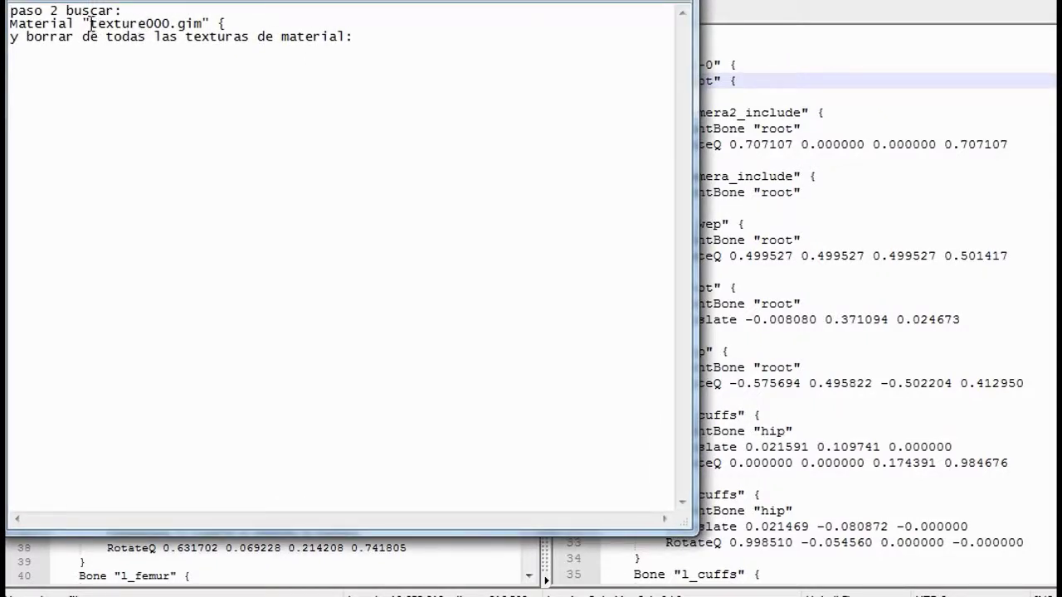
drag(90, 23, 6, 23)
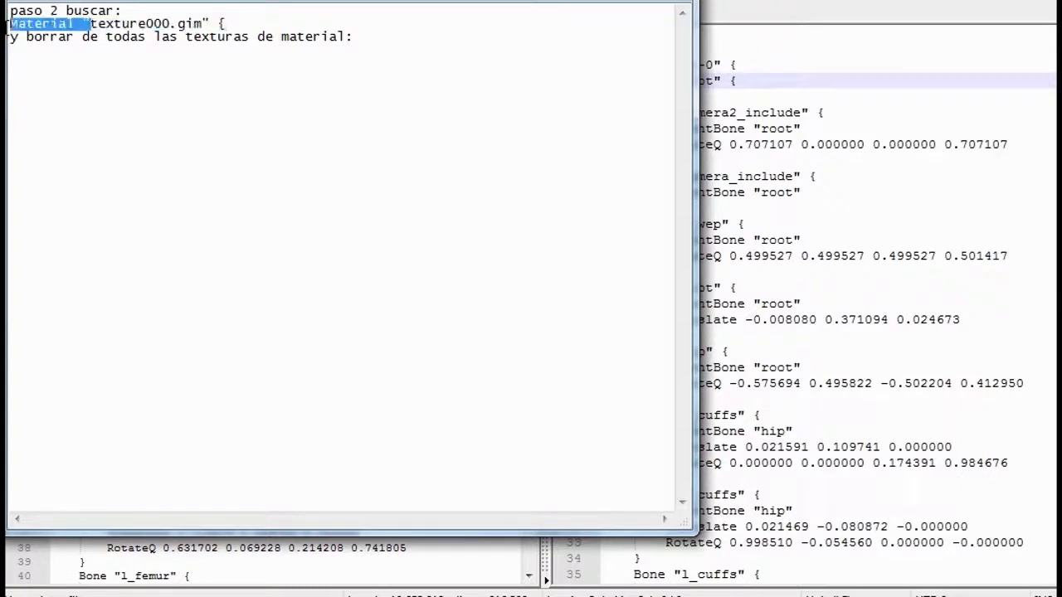
right_click(15, 21)
click(63, 90)
key(alt+Tab)
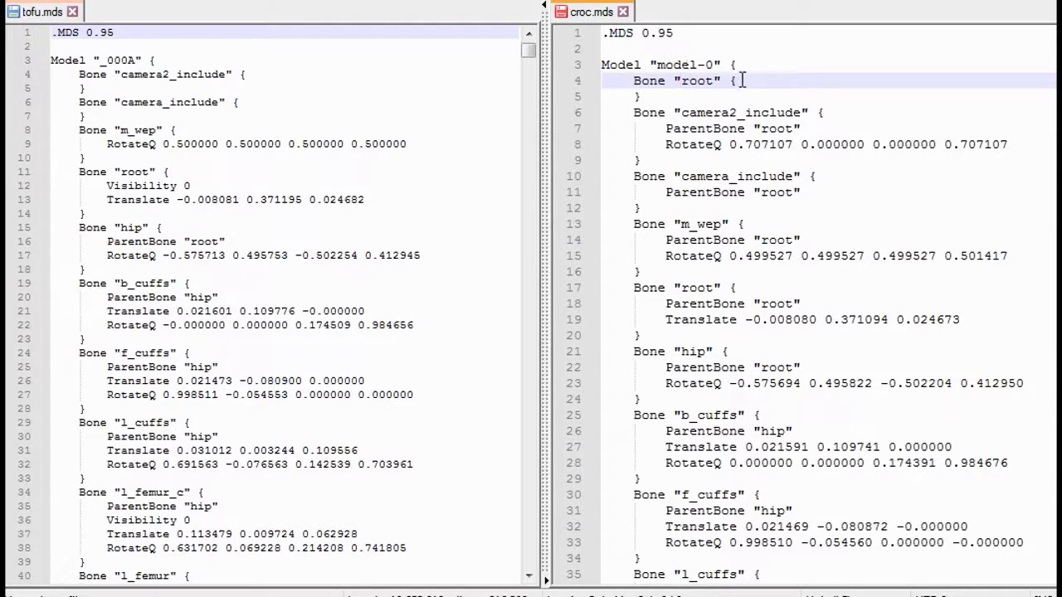
Search croc.mds for Material " past the SetMaterial lines until the Green.gim material definition, and close the search dialog
key(ctrl+f)
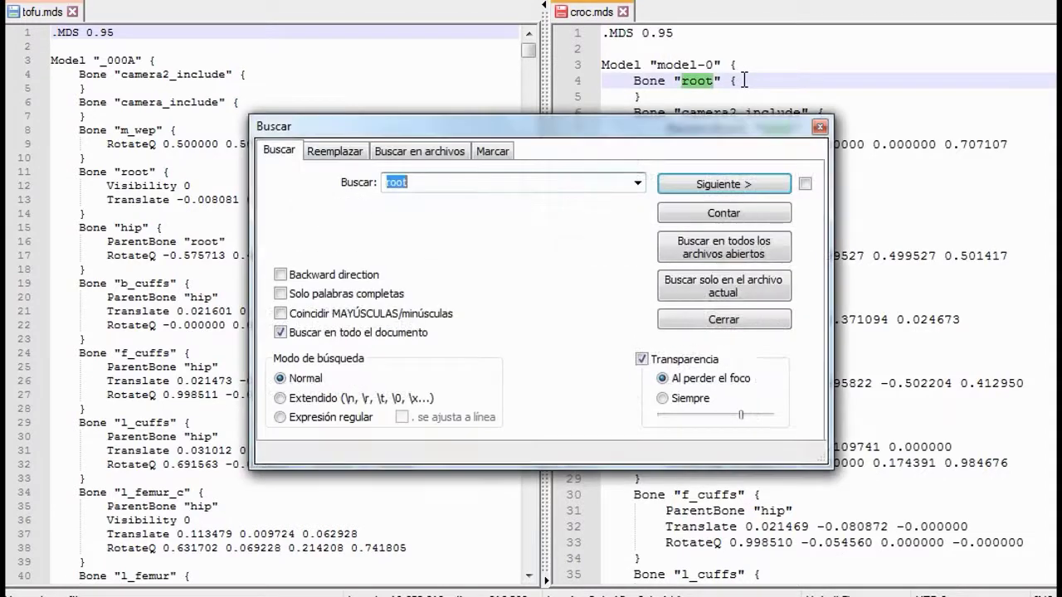
text(Material ")
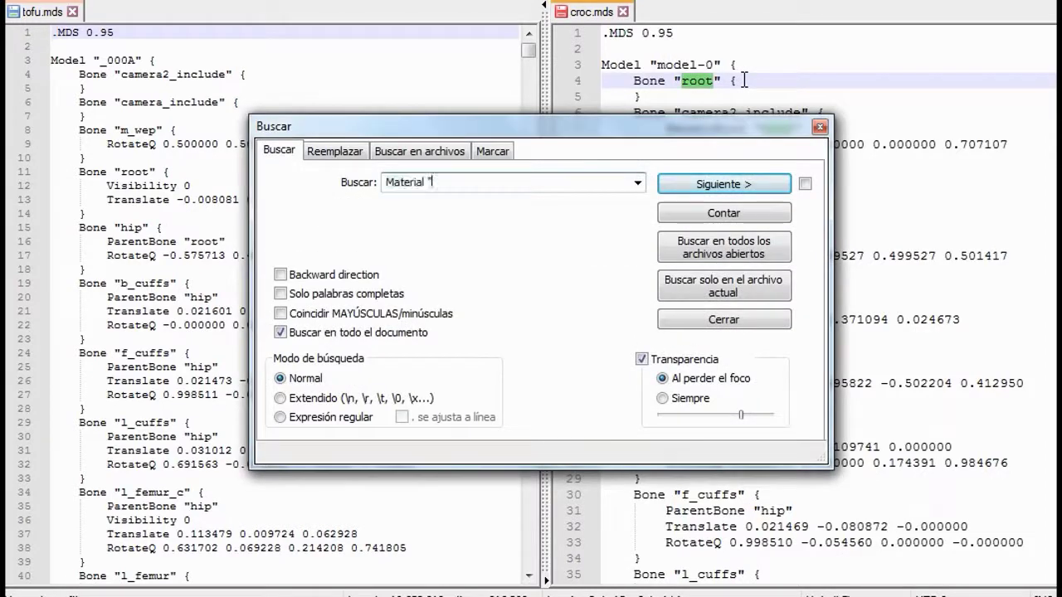
click(761, 184)
drag(778, 133, 569, 137)
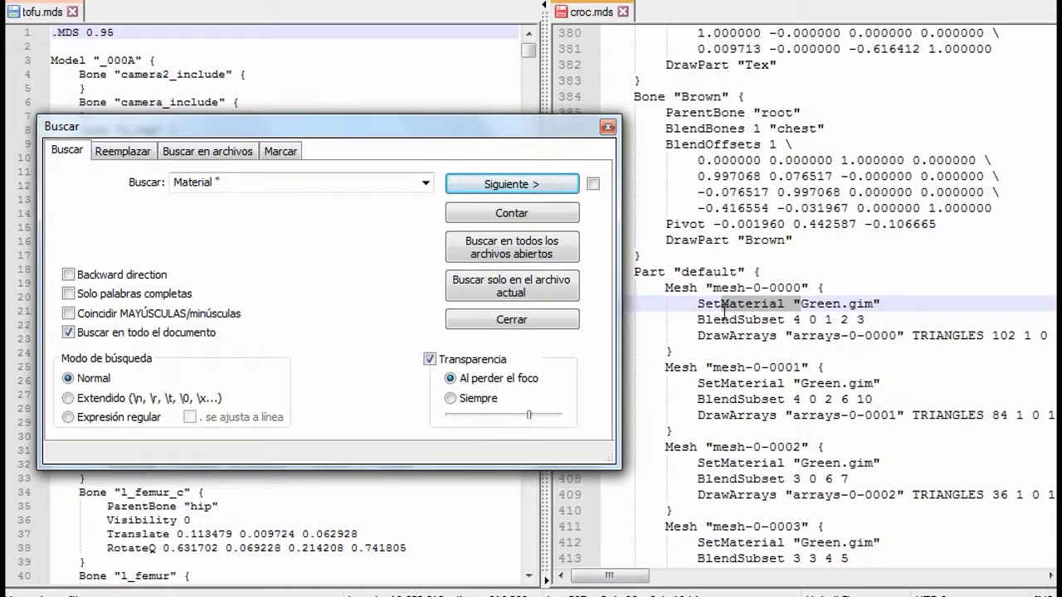
click(515, 190)
key(ctrl+c)
click(515, 185)
click(514, 186)
click(515, 186)
click(514, 186)
click(514, 187)
click(514, 188)
click(514, 187)
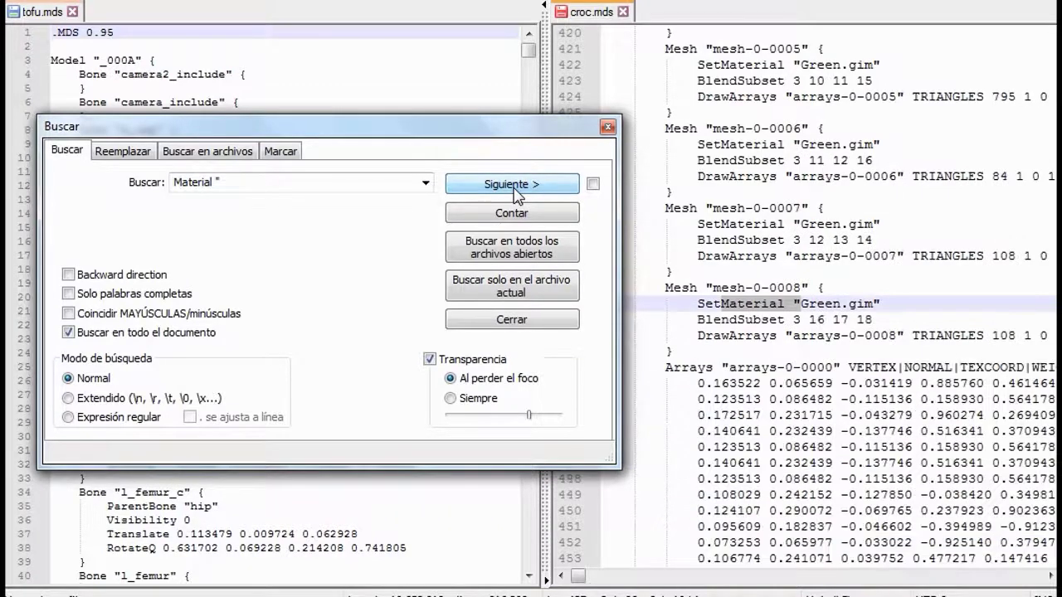
click(514, 187)
click(514, 188)
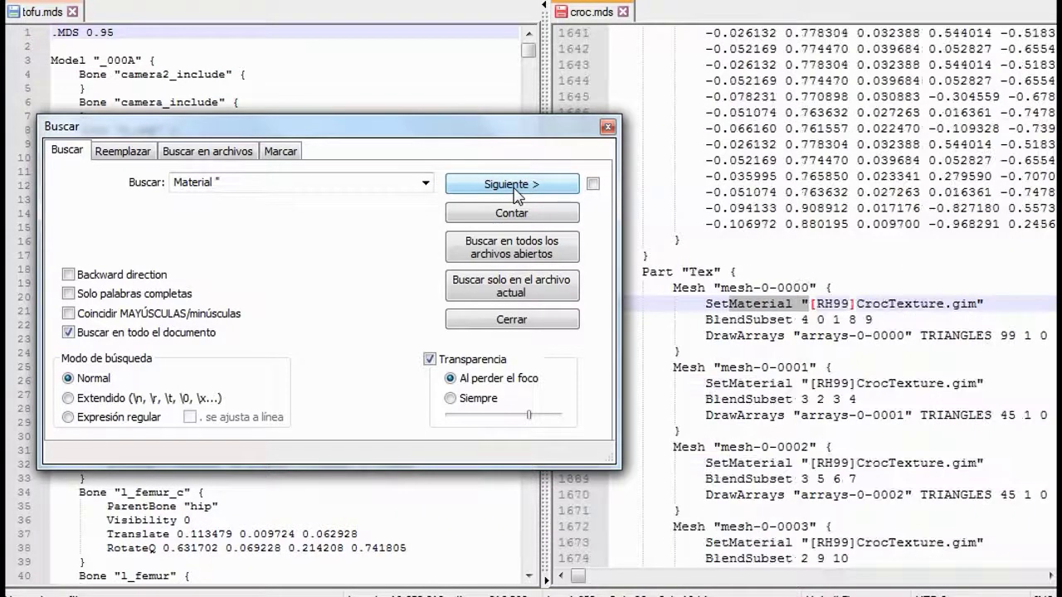
click(514, 186)
click(514, 186)
click(515, 186)
click(514, 186)
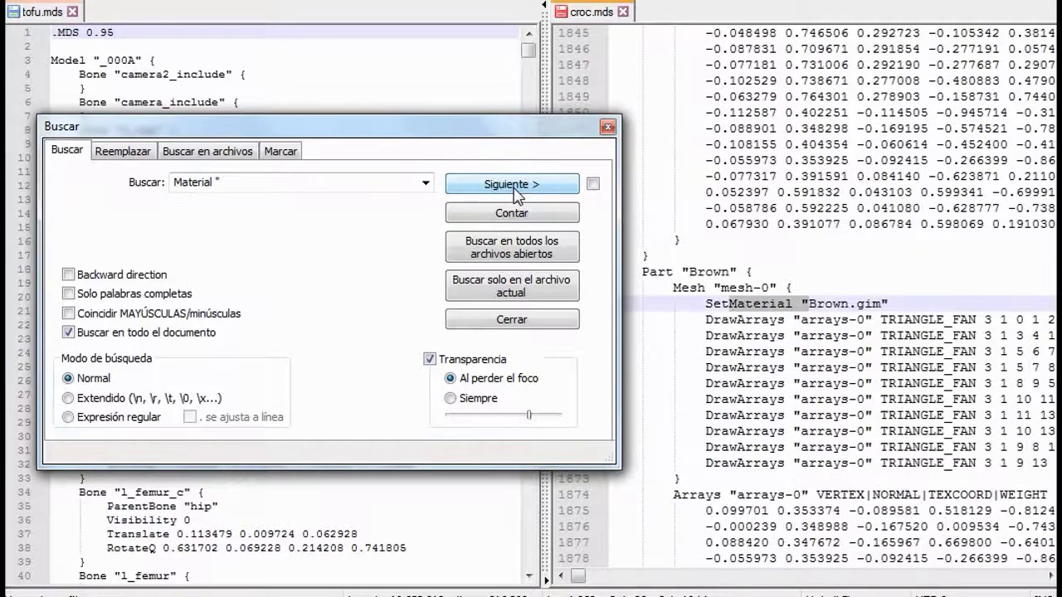
click(514, 186)
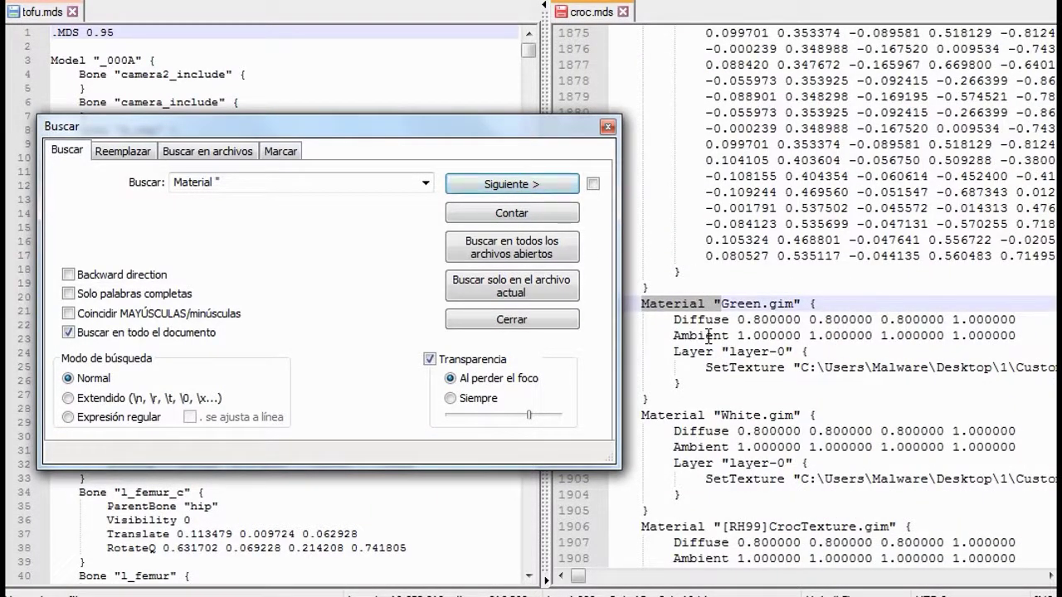
click(608, 127)
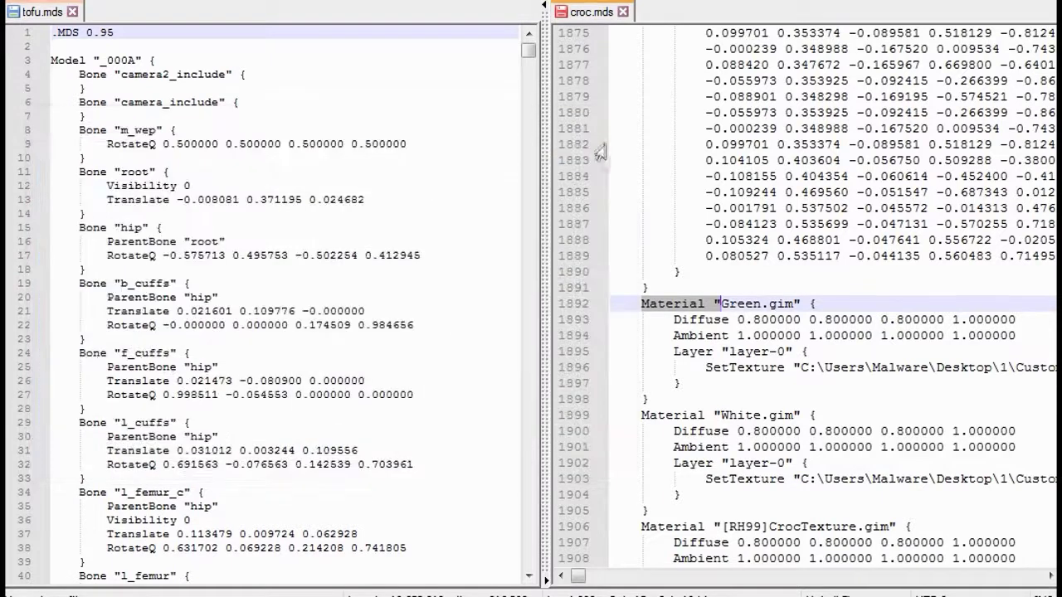
Copy the text Material " together with its leading indentation from the Green.gim material definition in croc.mds
click(718, 303)
right_click(622, 307)
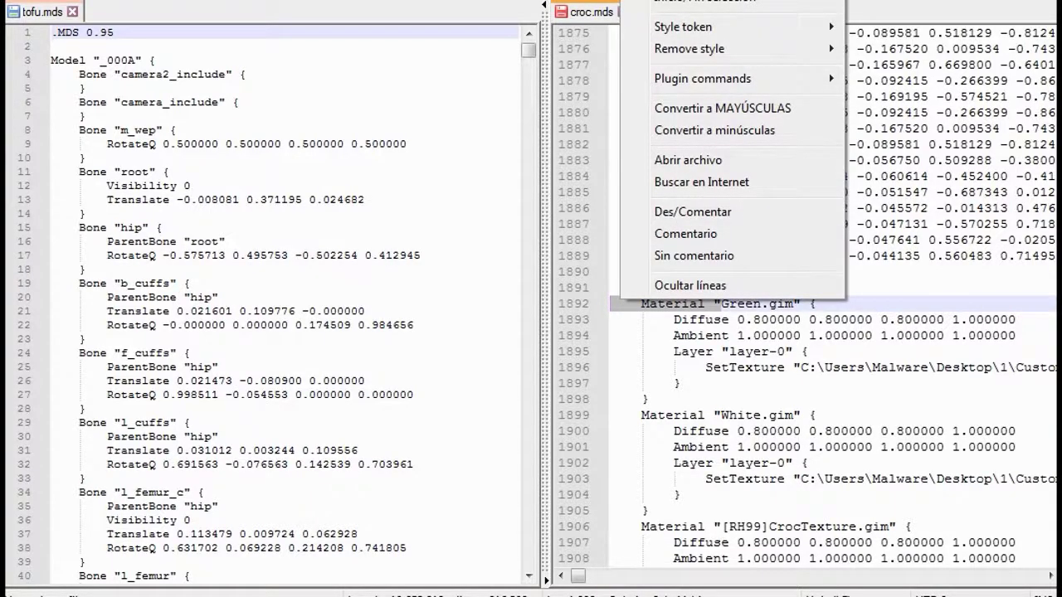
key(Escape)
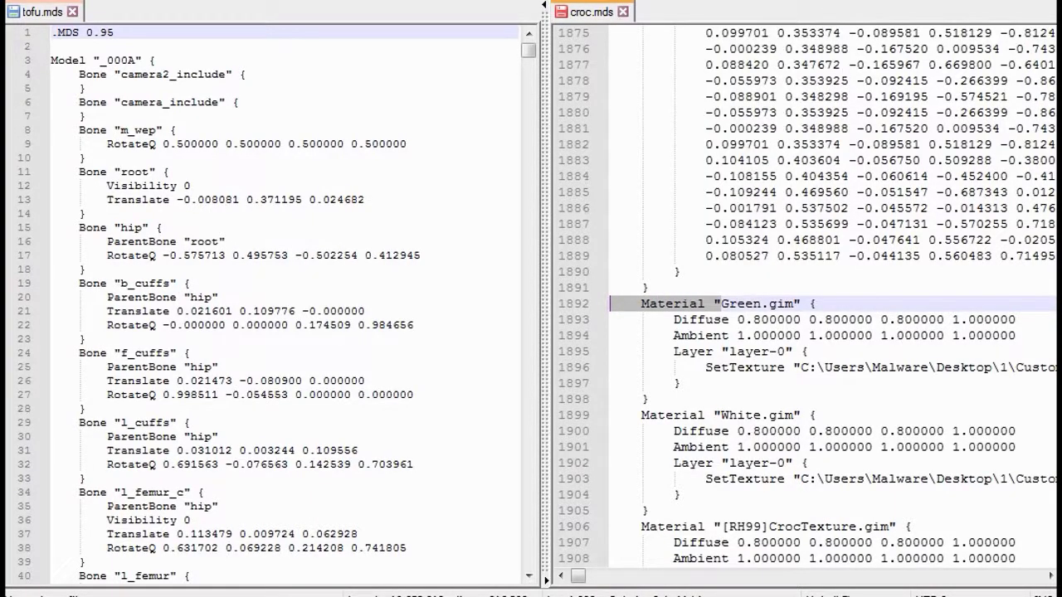
Replace the Material "texture000.gim" { line in the paso 2 notes file with the copied indented Material " text and save the file
click(365, 552)
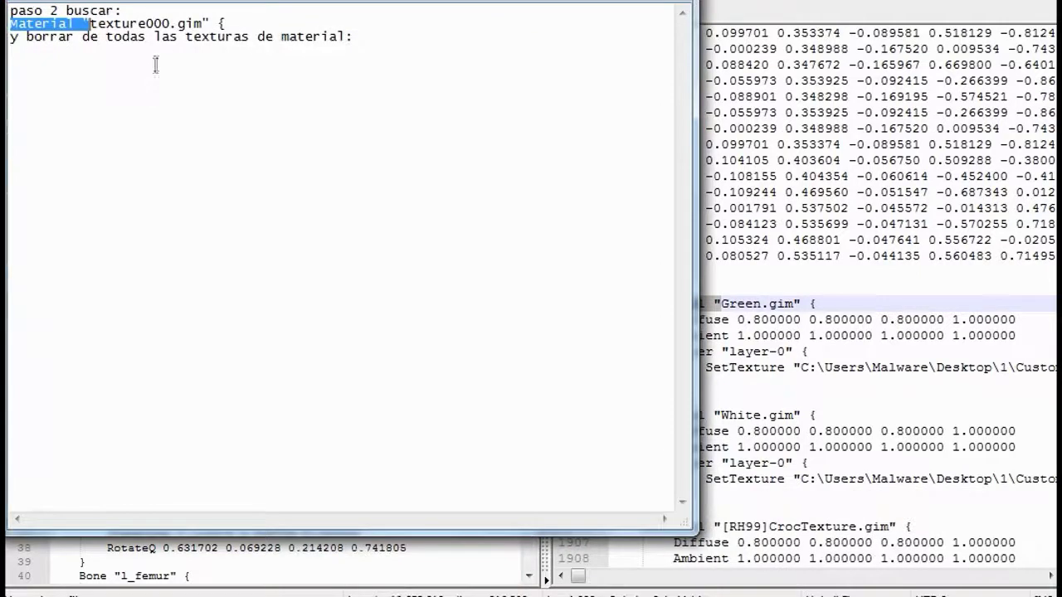
drag(237, 27, 12, 25)
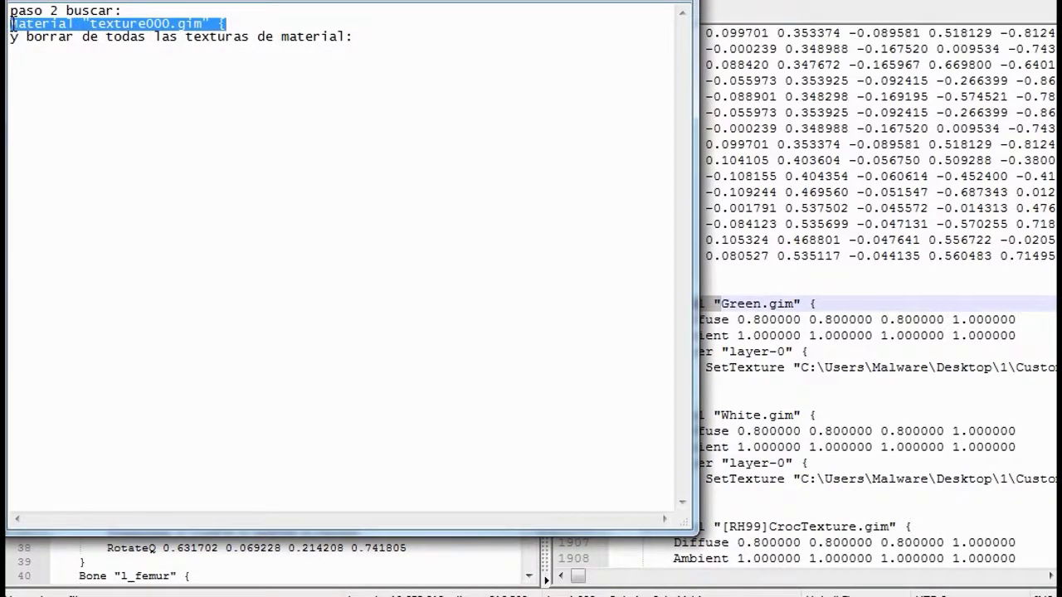
key(ctrl+v)
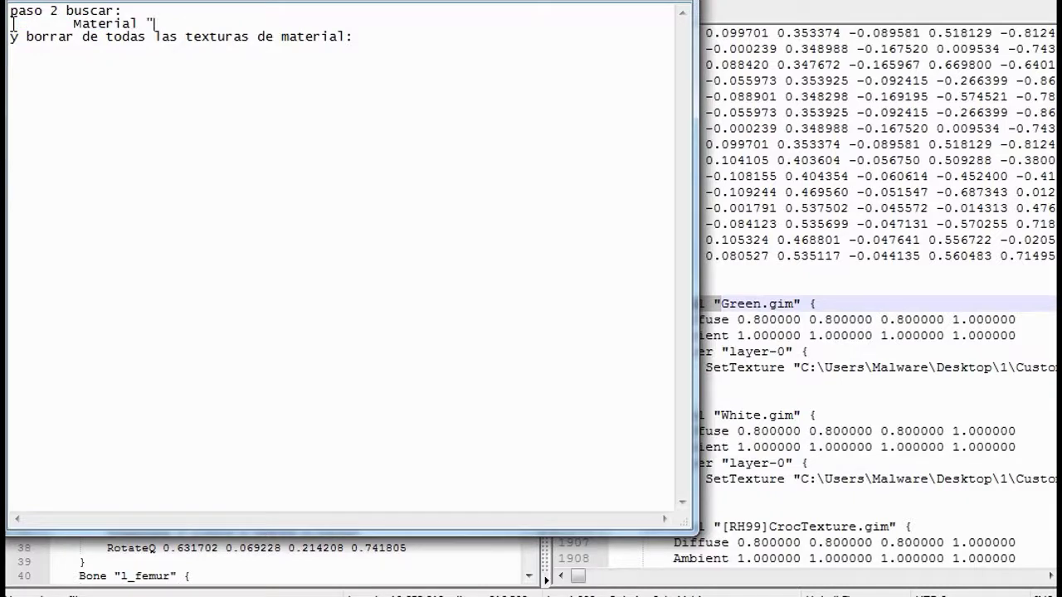
click(25, 1)
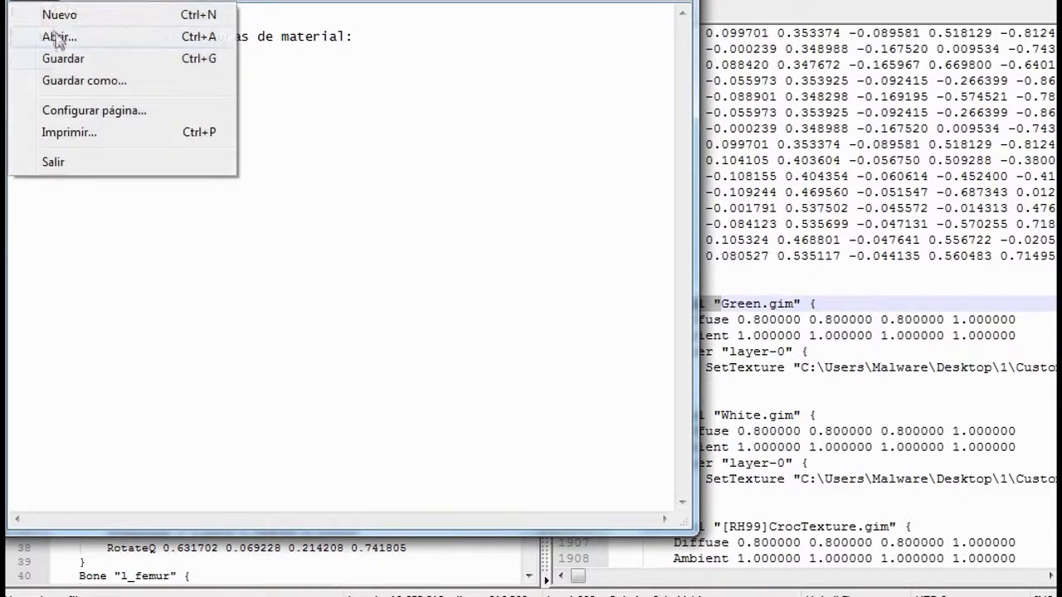
click(61, 58)
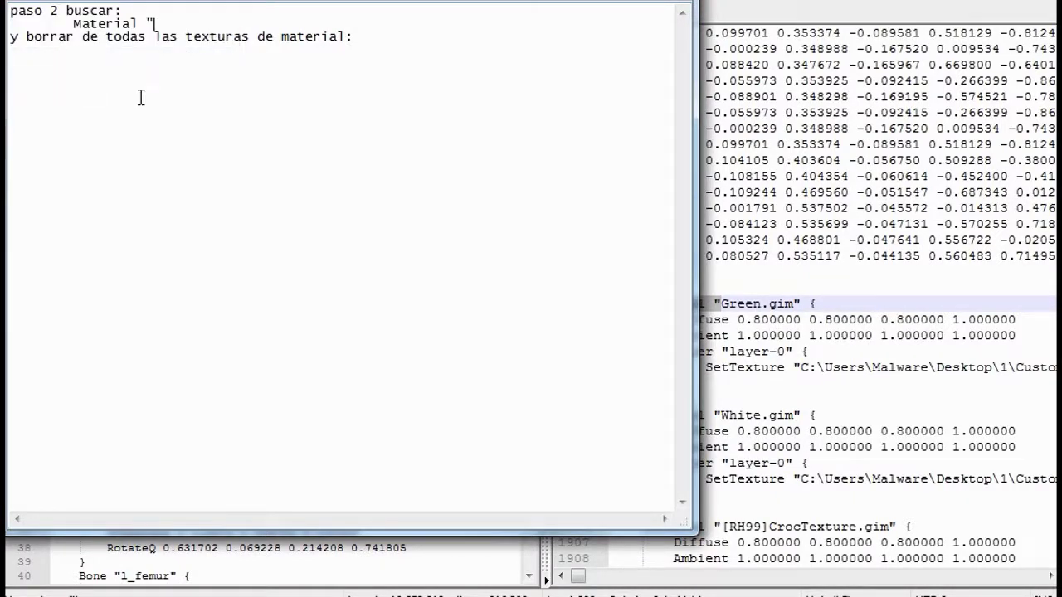